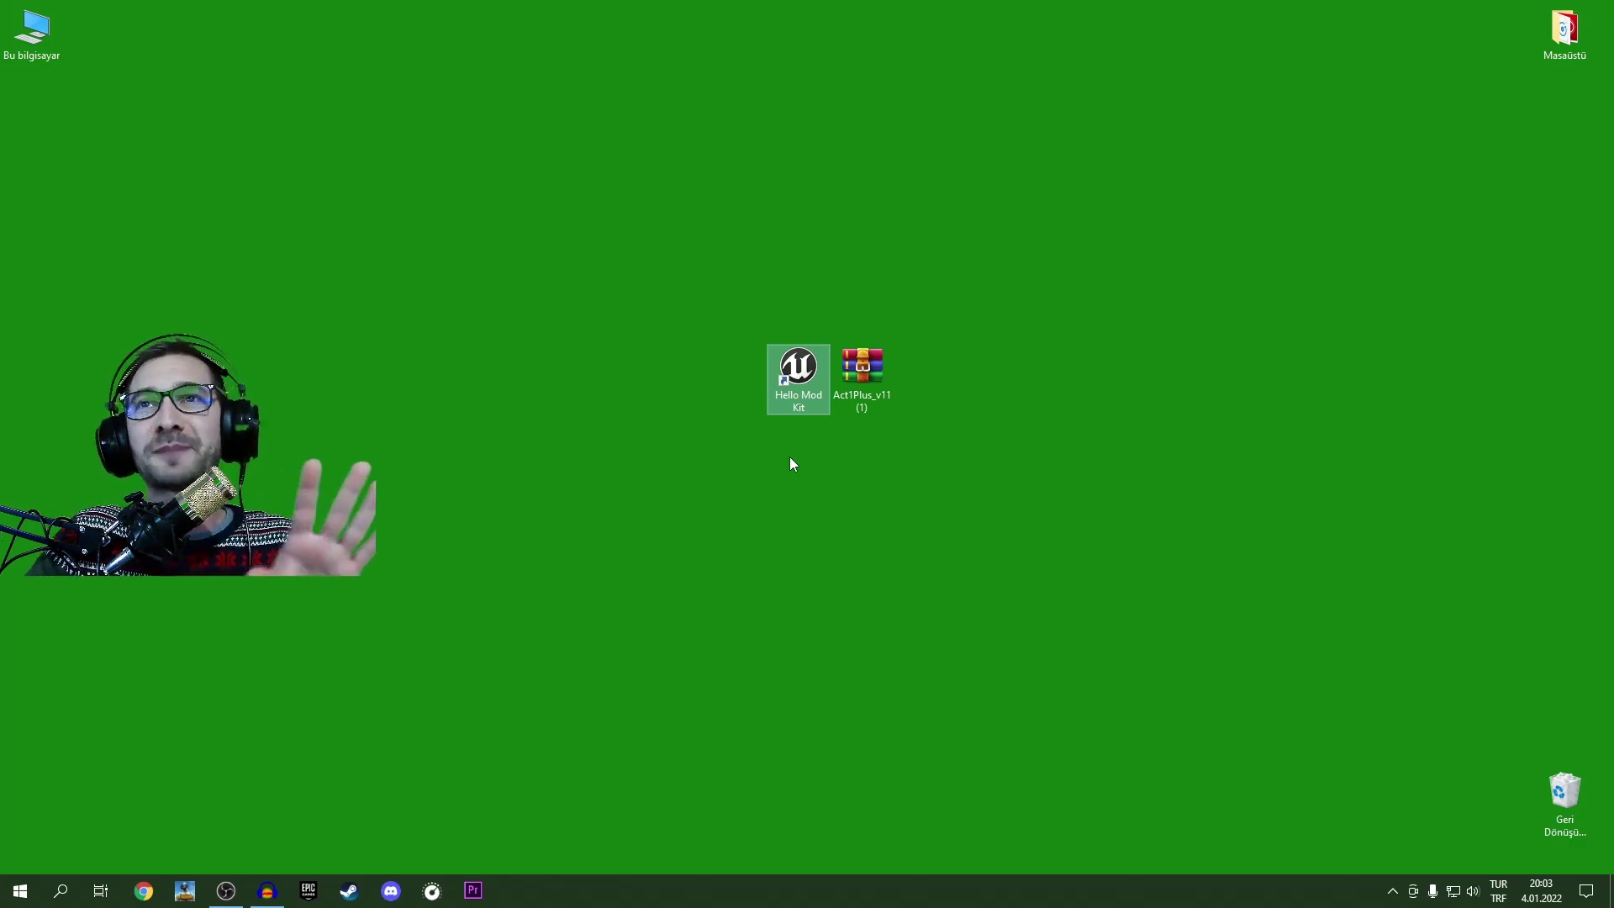
Step: Launch the Hello Mod Kit editor from the desktop and close the New Game Mod dialog
{"action": "left_click", "coordinate": [868, 367]}
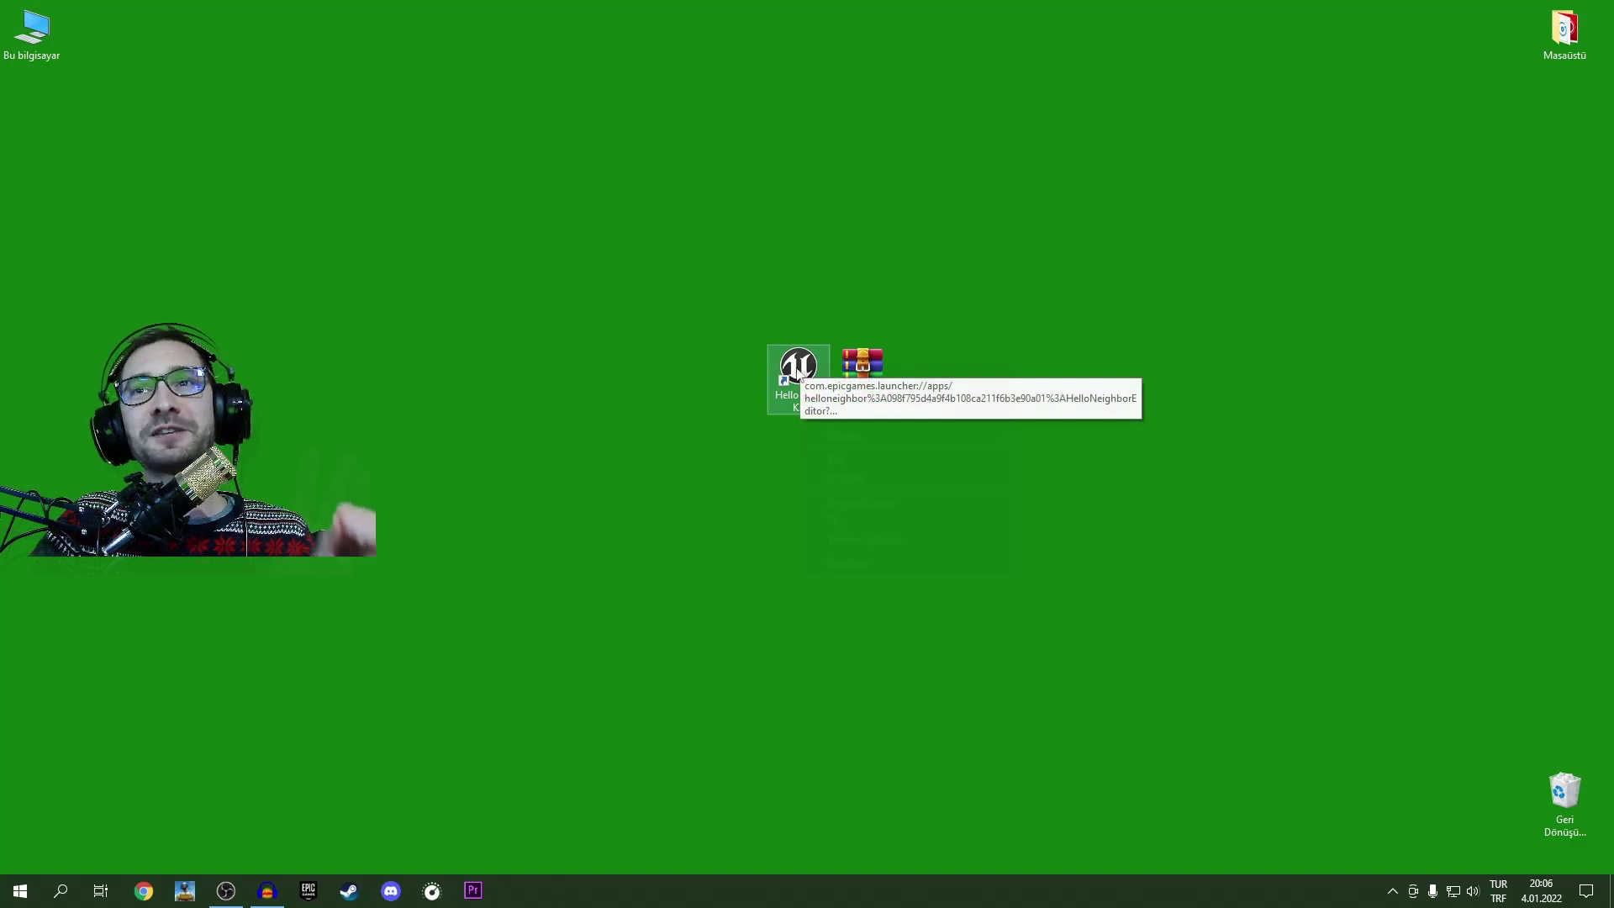
{"action": "left_click", "coordinate": [792, 383]}
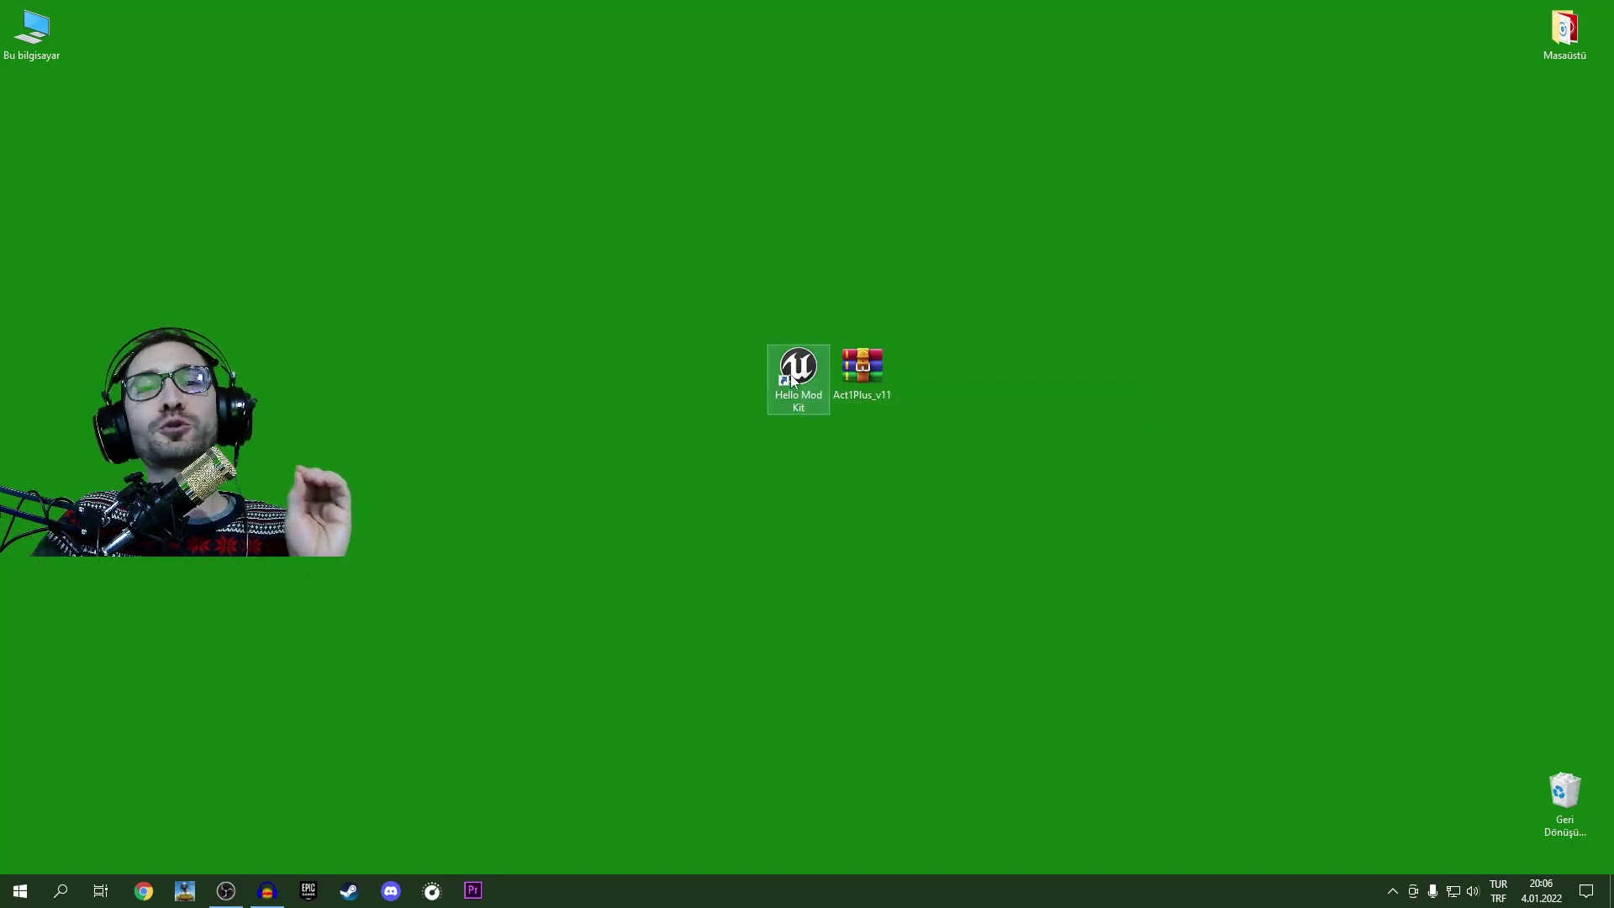
{"action": "double_click", "coordinate": [792, 382]}
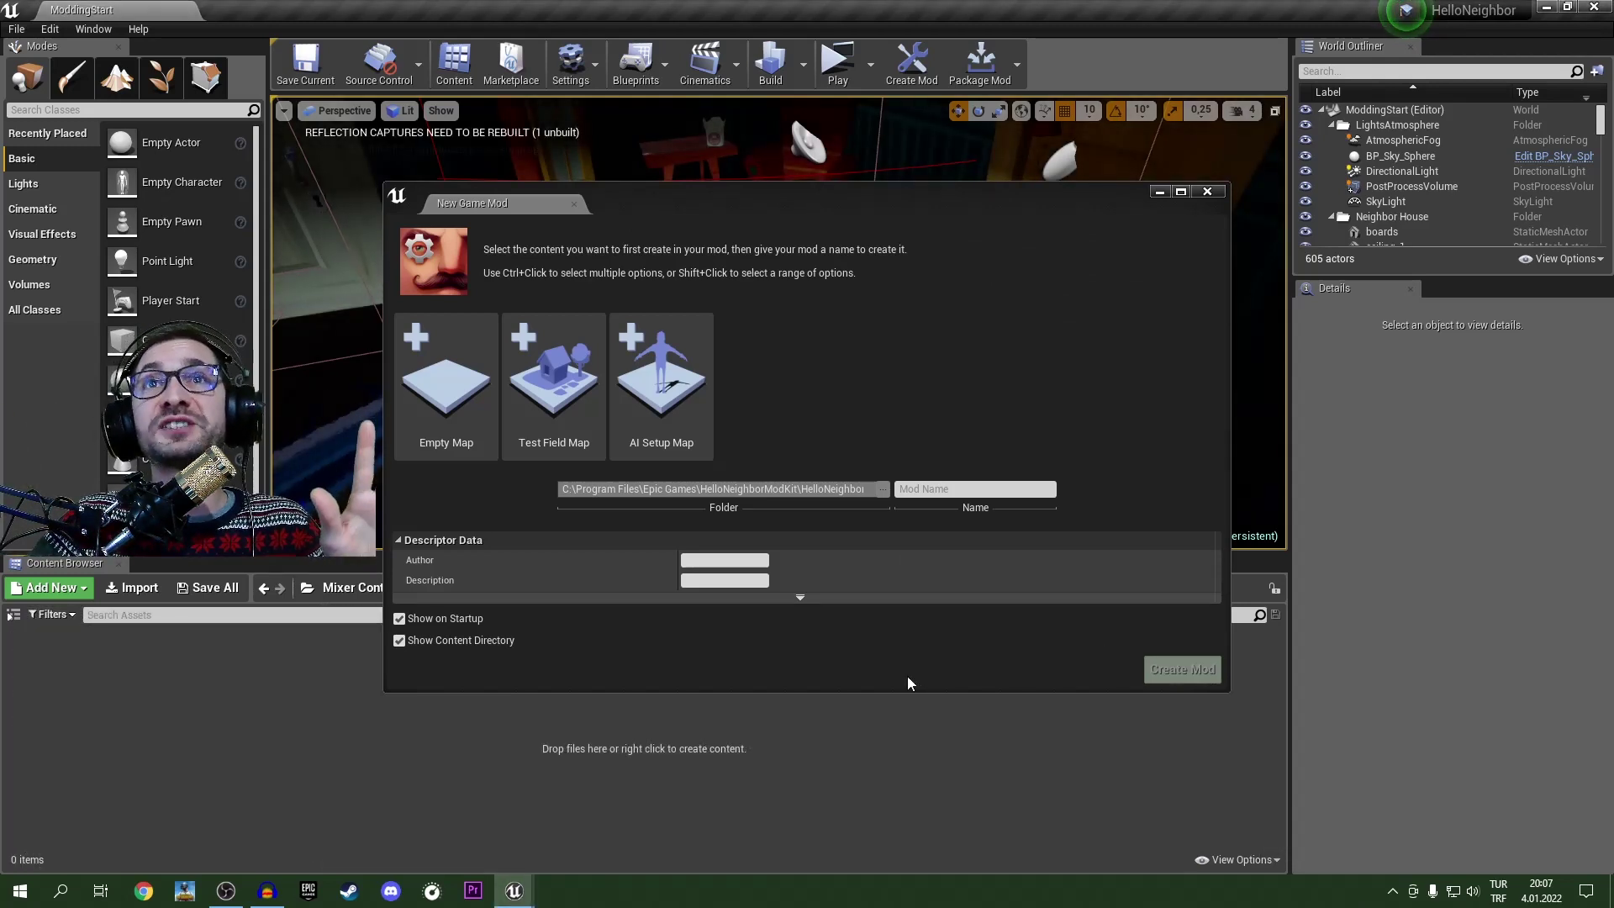
{"action": "left_click", "coordinate": [1216, 193]}
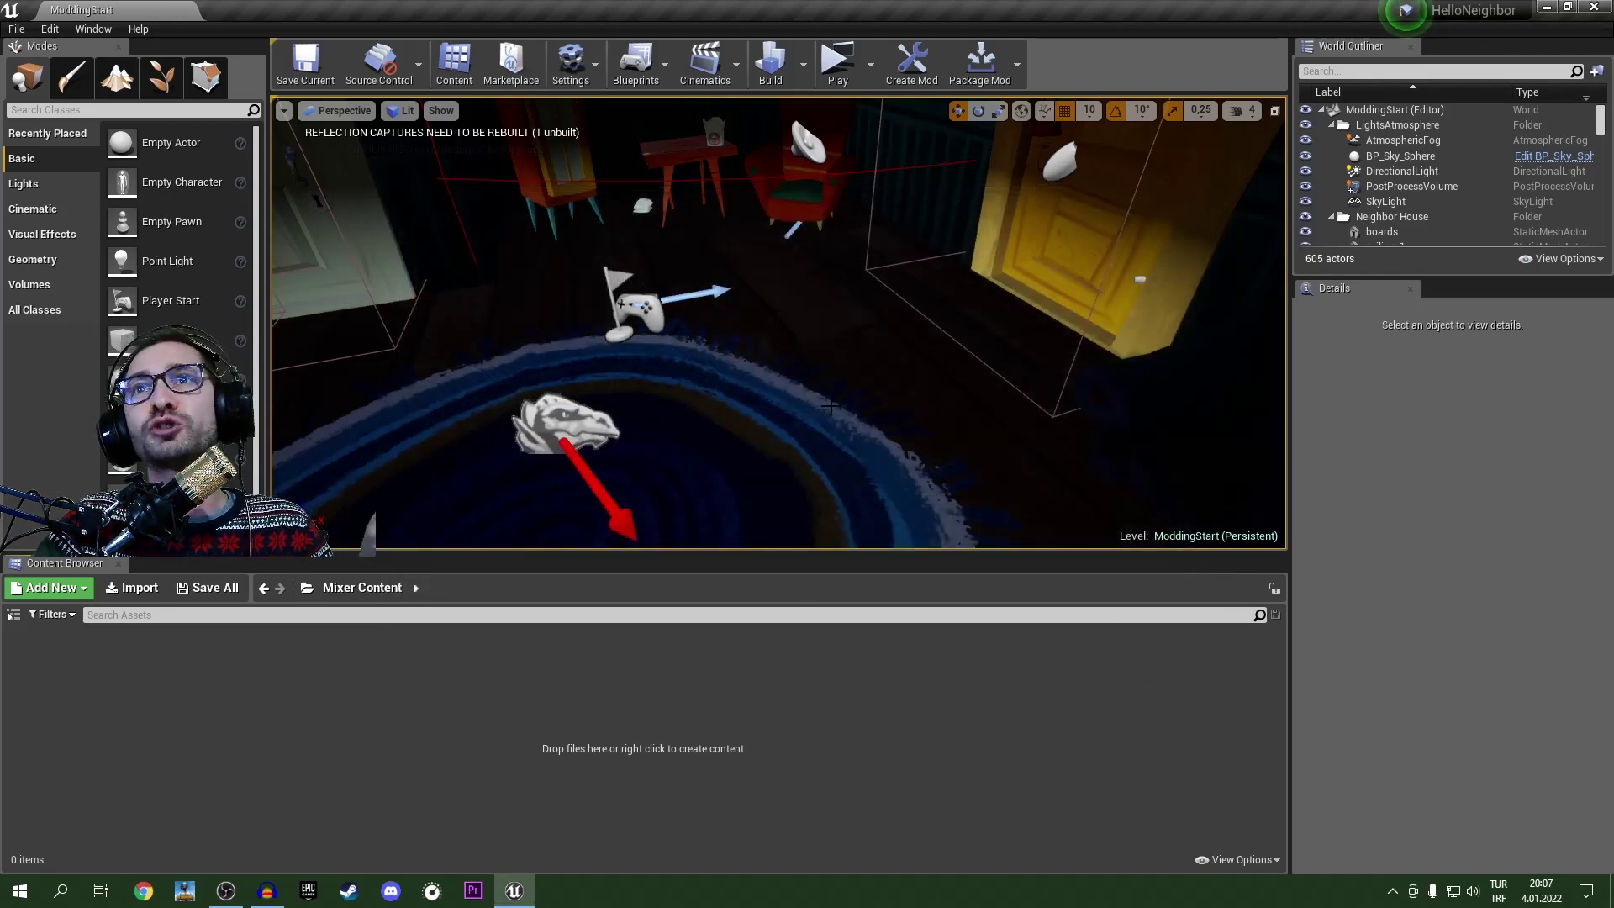
Step: Fly the viewport camera from the dark room to an outside view of the red neighbor house
{"action": "right_click_drag", "start_coordinate": [831, 406], "coordinate": [540, 419]}
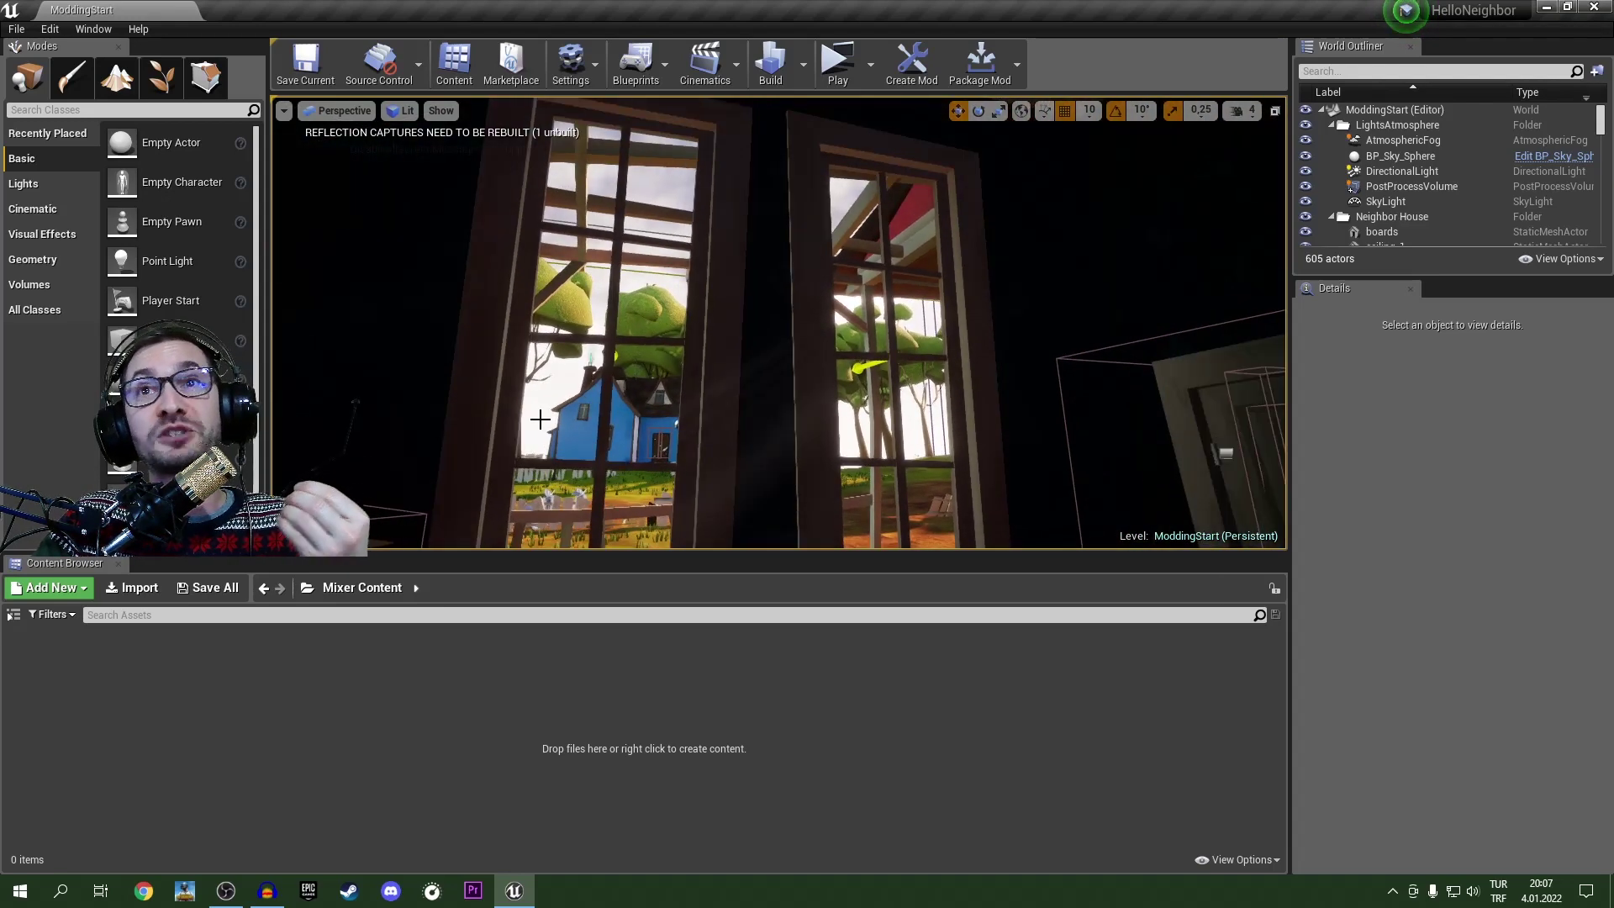
{"action": "right_click_drag", "start_coordinate": [734, 376], "coordinate": [860, 354]}
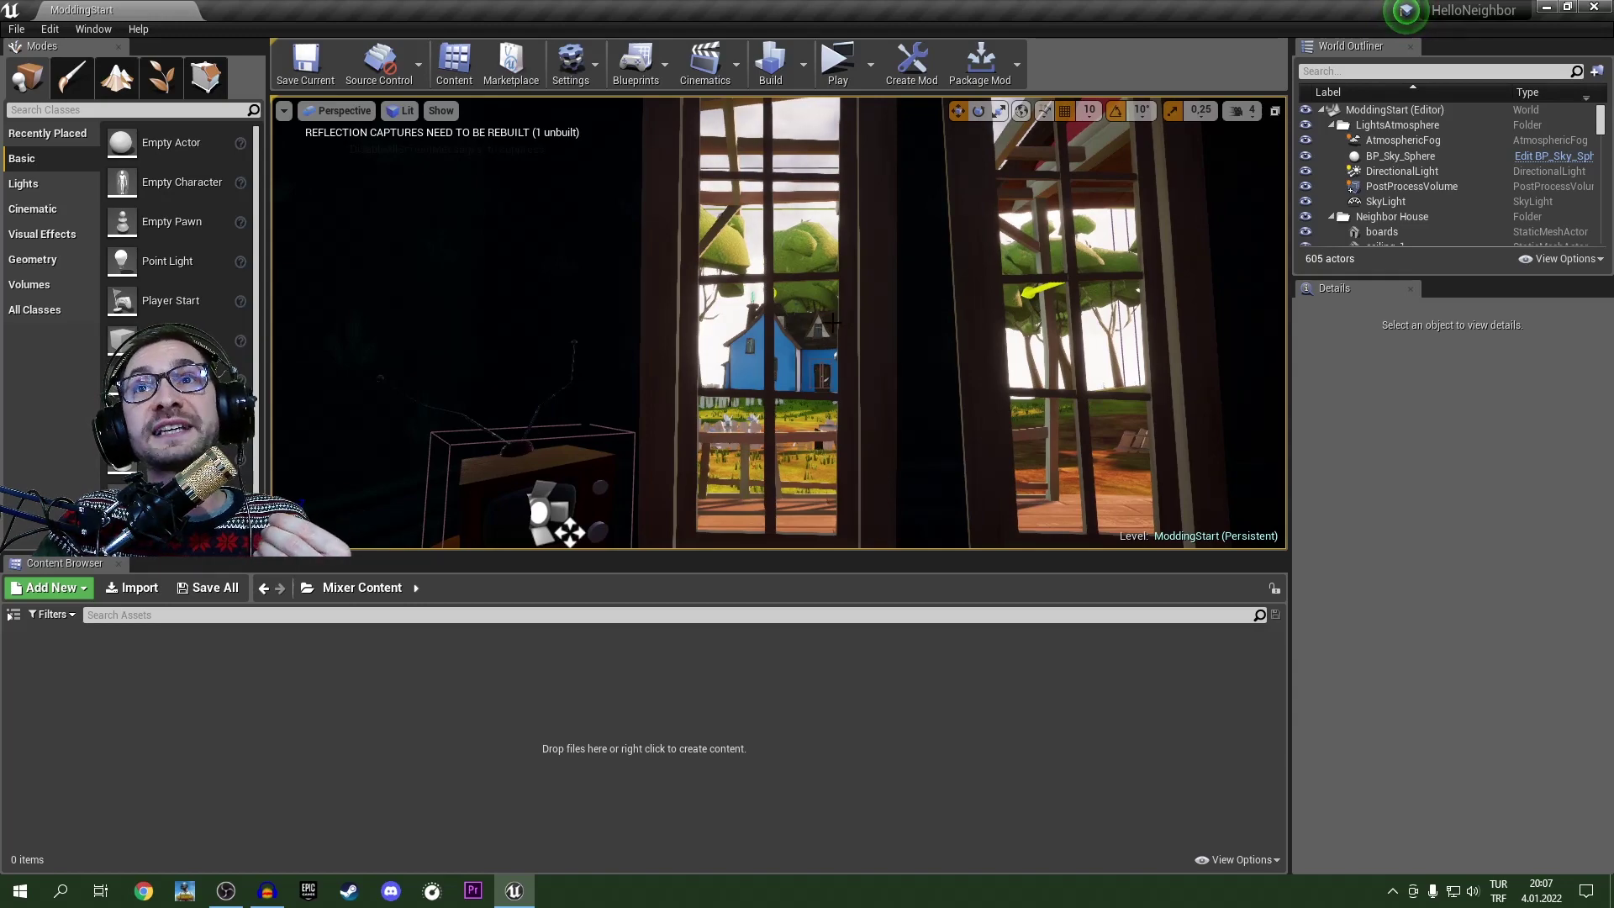
{"action": "right_click_drag", "start_coordinate": [778, 323], "coordinate": [933, 273]}
{"action": "key", "text": "w"}
{"action": "key", "text": "s"}
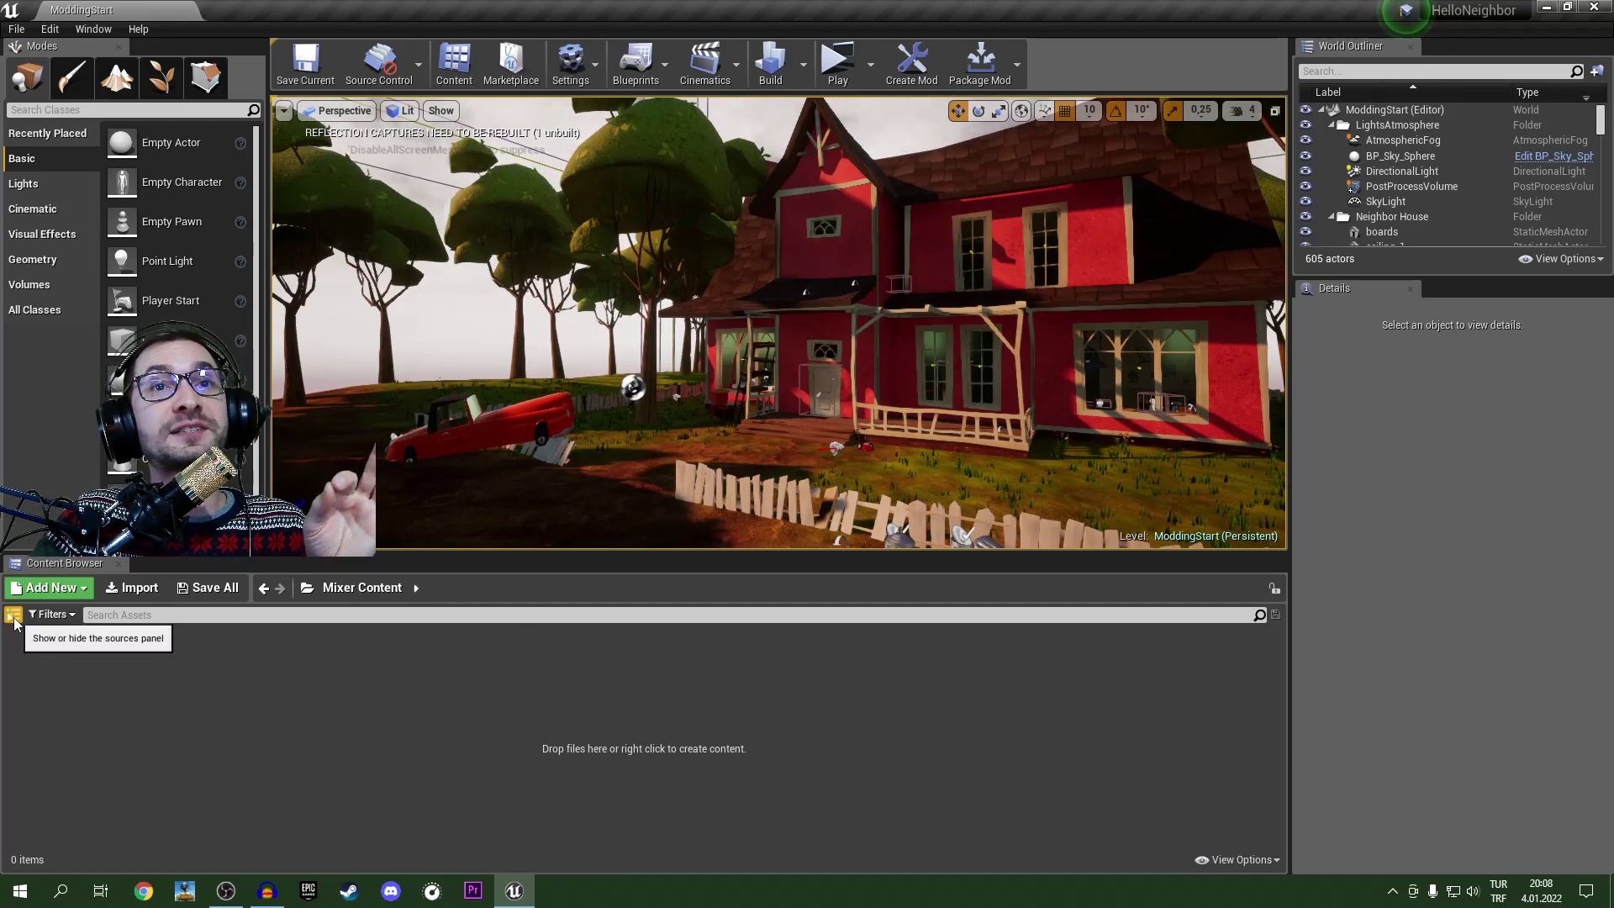
Step: Show the Content Browser's sources panel and collapse the Content folder in its tree
{"action": "left_click", "coordinate": [14, 617]}
{"action": "left_click", "coordinate": [13, 616]}
{"action": "left_click", "coordinate": [14, 616]}
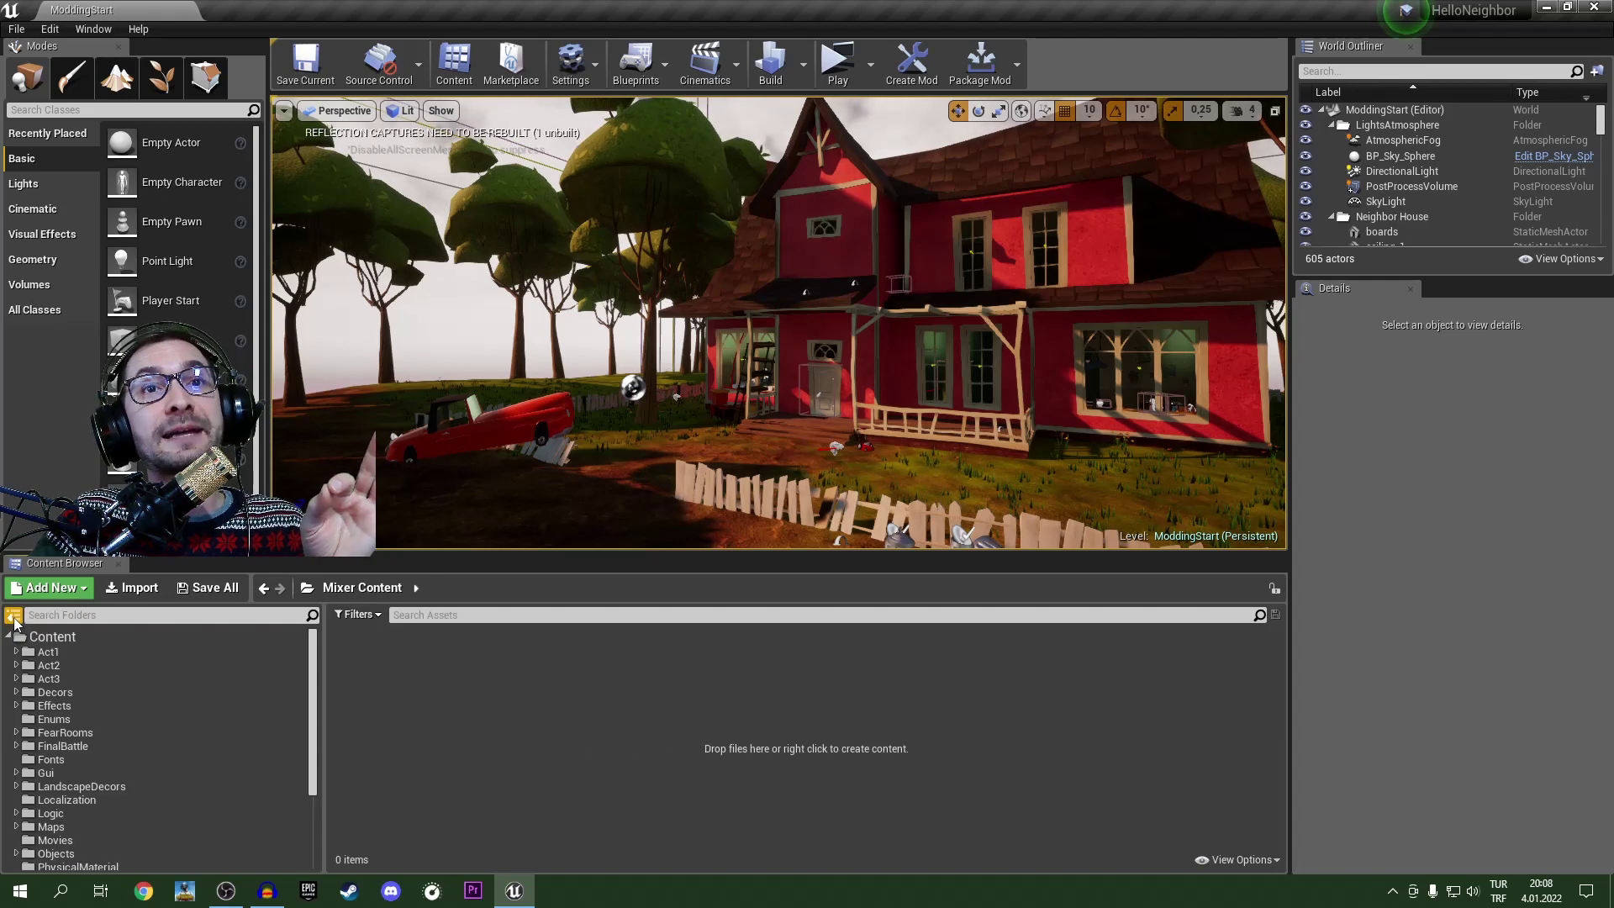
{"action": "left_click", "coordinate": [13, 616]}
{"action": "left_click", "coordinate": [14, 616]}
{"action": "left_click", "coordinate": [8, 636]}
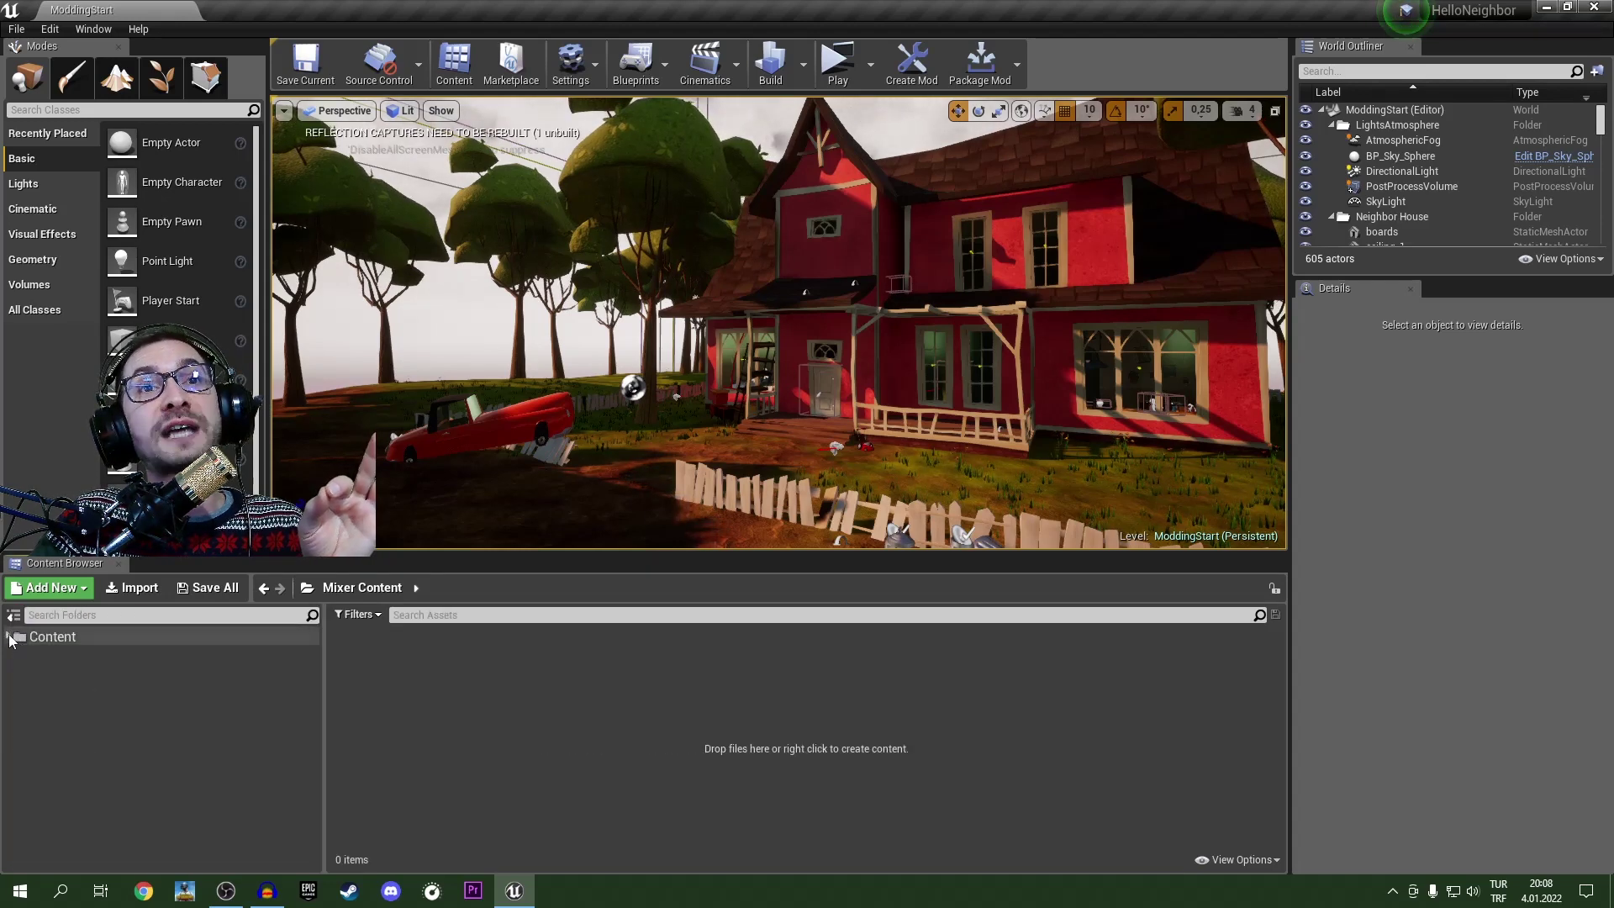
{"action": "left_click", "coordinate": [13, 616]}
{"action": "left_click", "coordinate": [13, 616]}
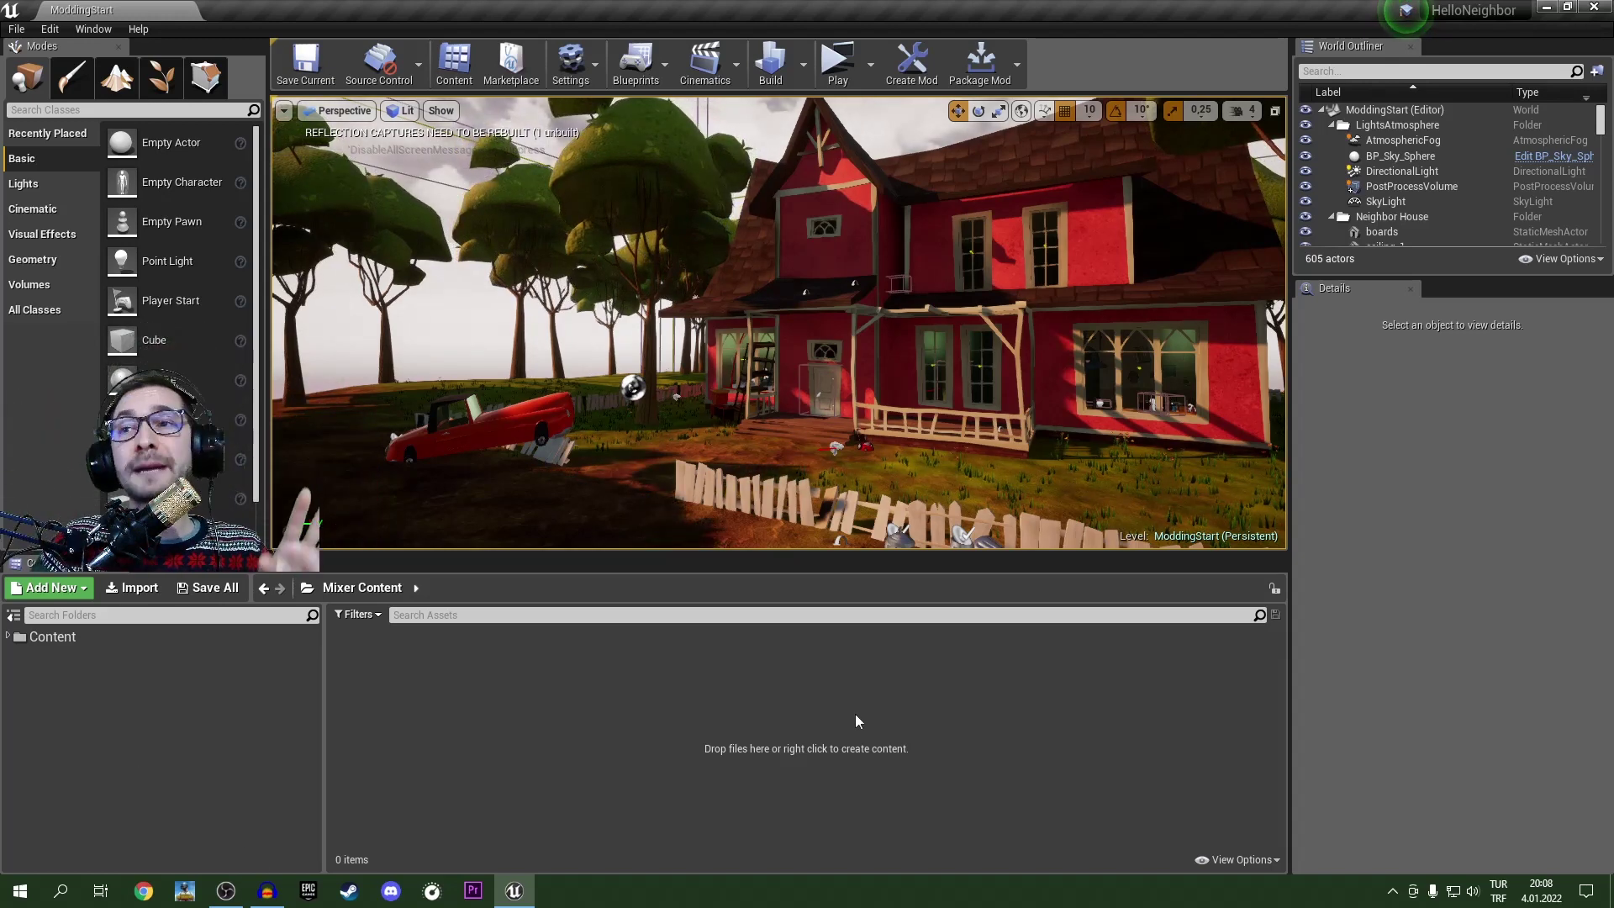
Step: Enable Show Plugin Content in the Content Browser's view options
{"action": "left_click", "coordinate": [1238, 860]}
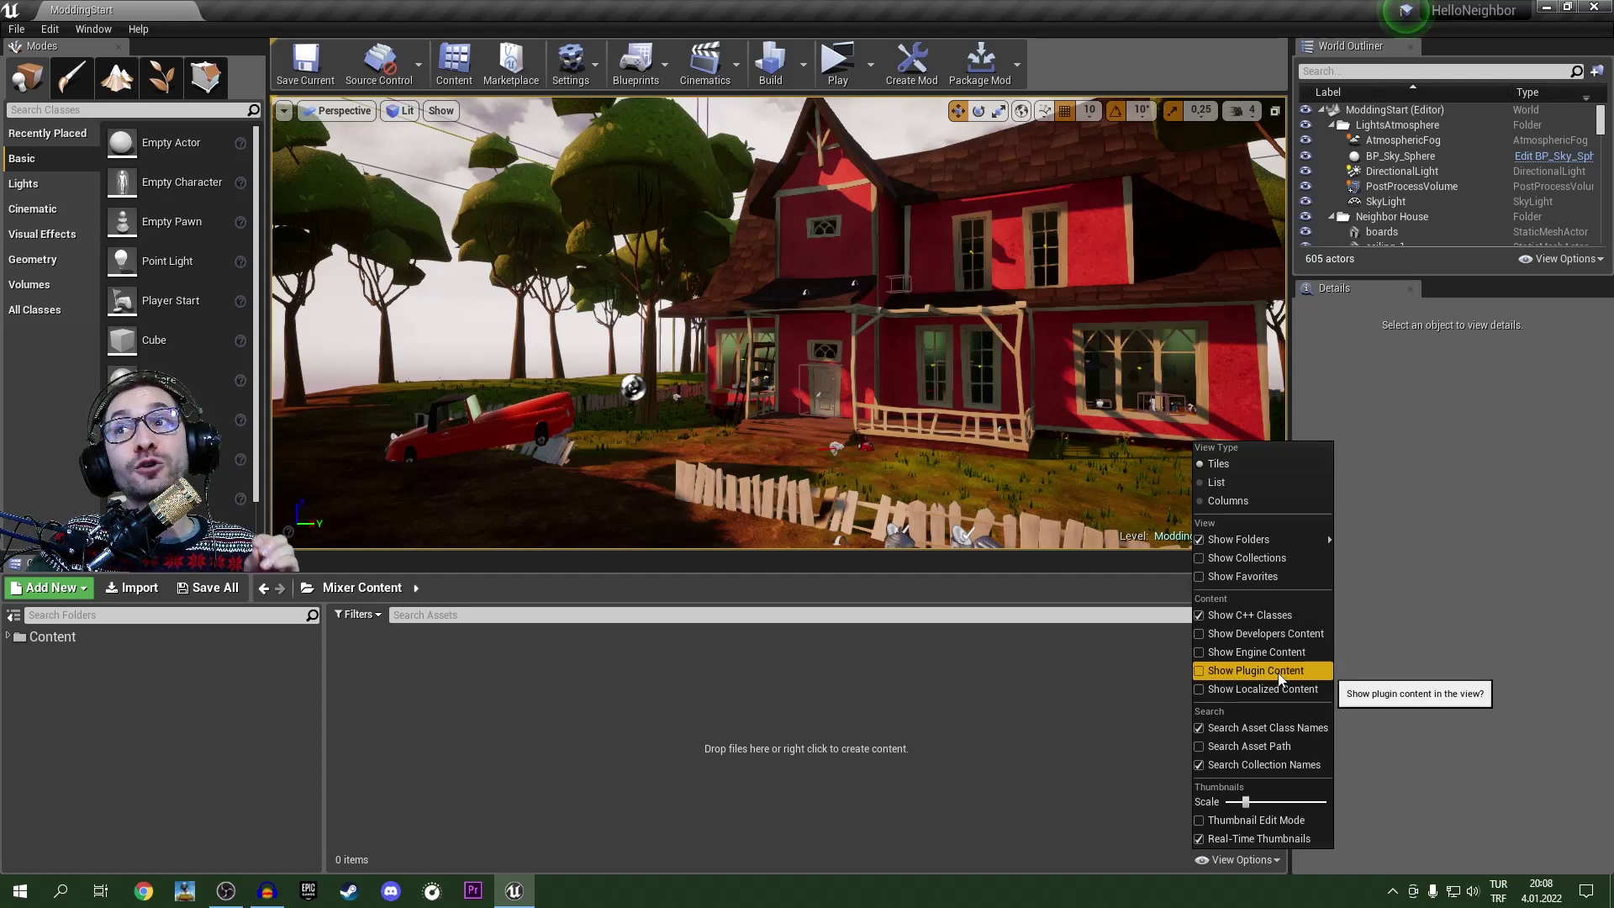
{"action": "left_click", "coordinate": [1200, 672]}
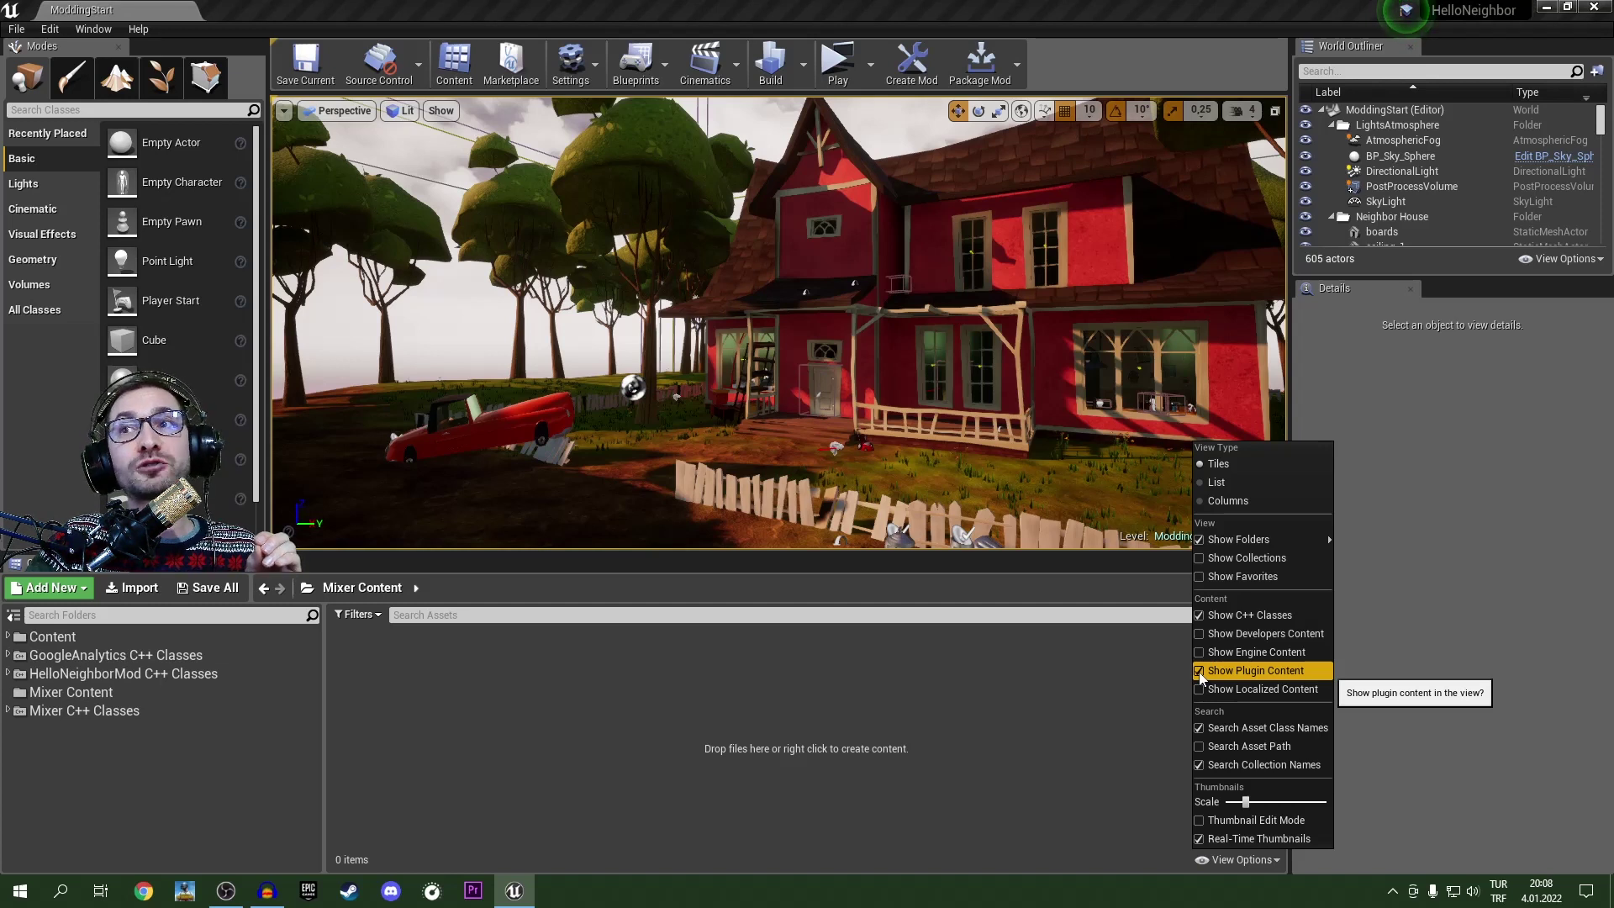
{"action": "left_click", "coordinate": [1200, 672]}
{"action": "left_click", "coordinate": [1201, 673]}
{"action": "left_click", "coordinate": [1201, 673]}
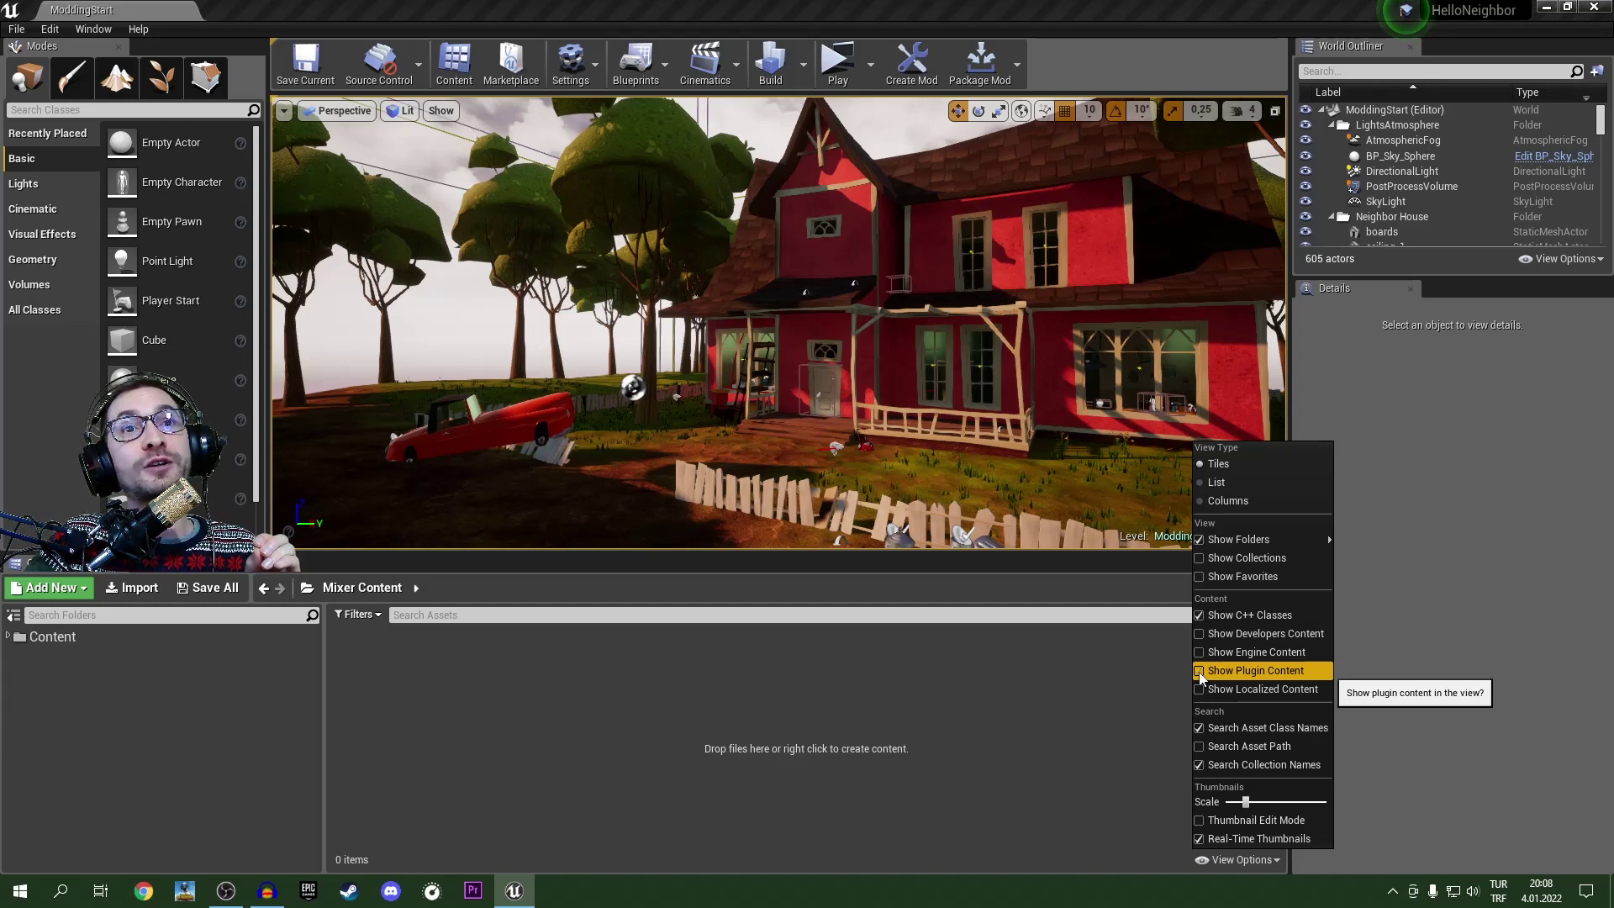
{"action": "left_click", "coordinate": [1201, 672]}
{"action": "left_click", "coordinate": [1201, 672]}
{"action": "left_click", "coordinate": [1201, 673]}
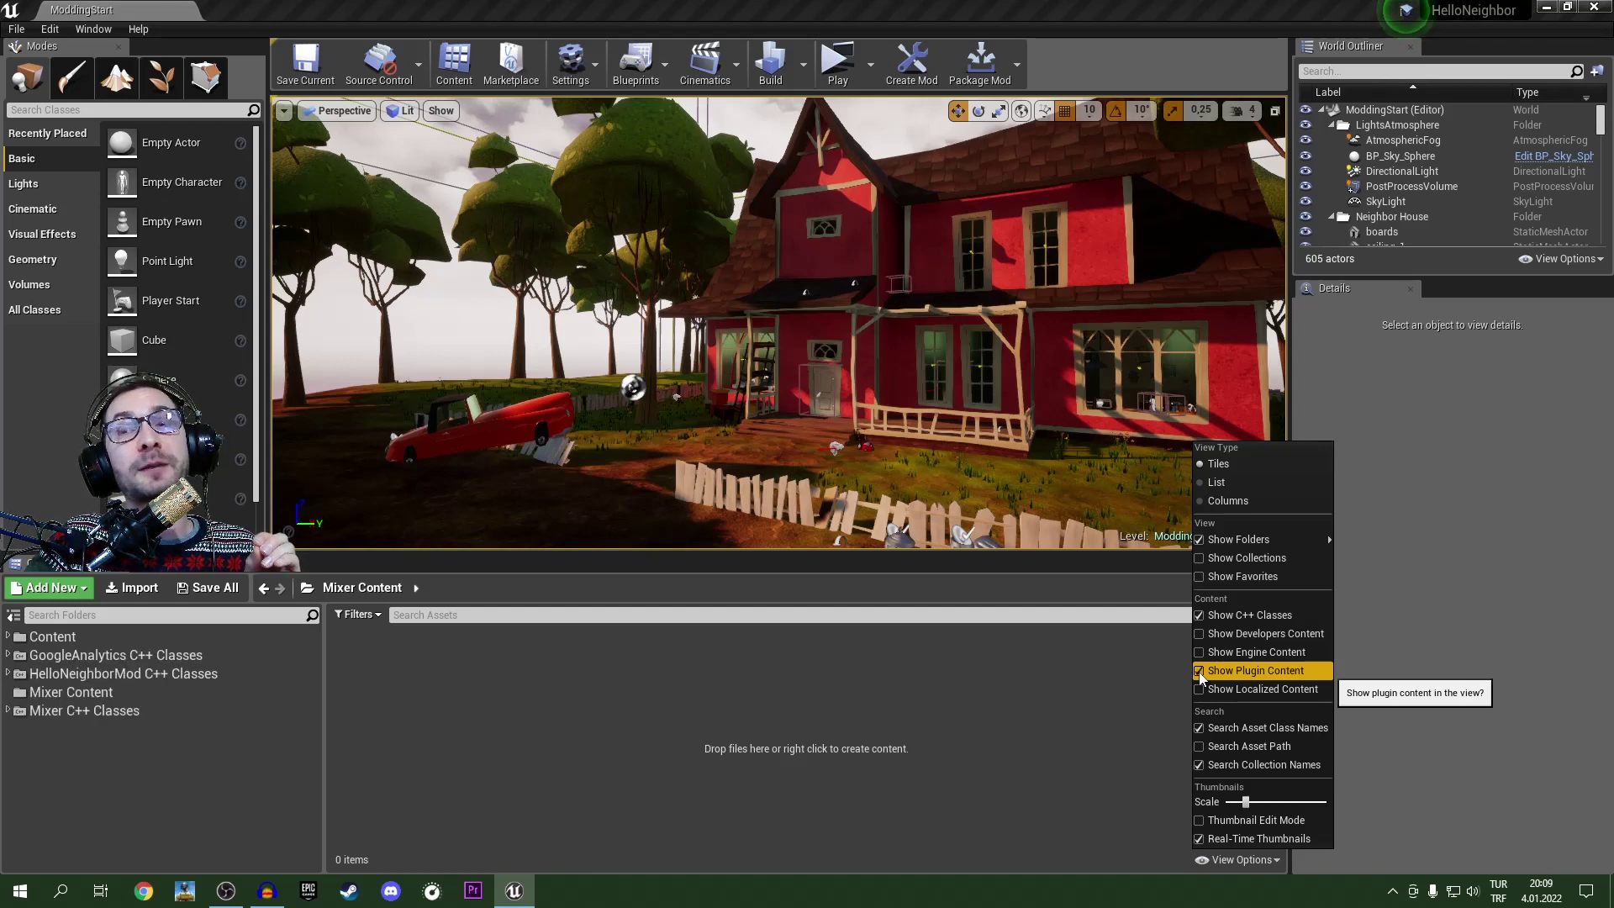
{"action": "left_click", "coordinate": [1201, 673]}
{"action": "left_click", "coordinate": [1201, 672]}
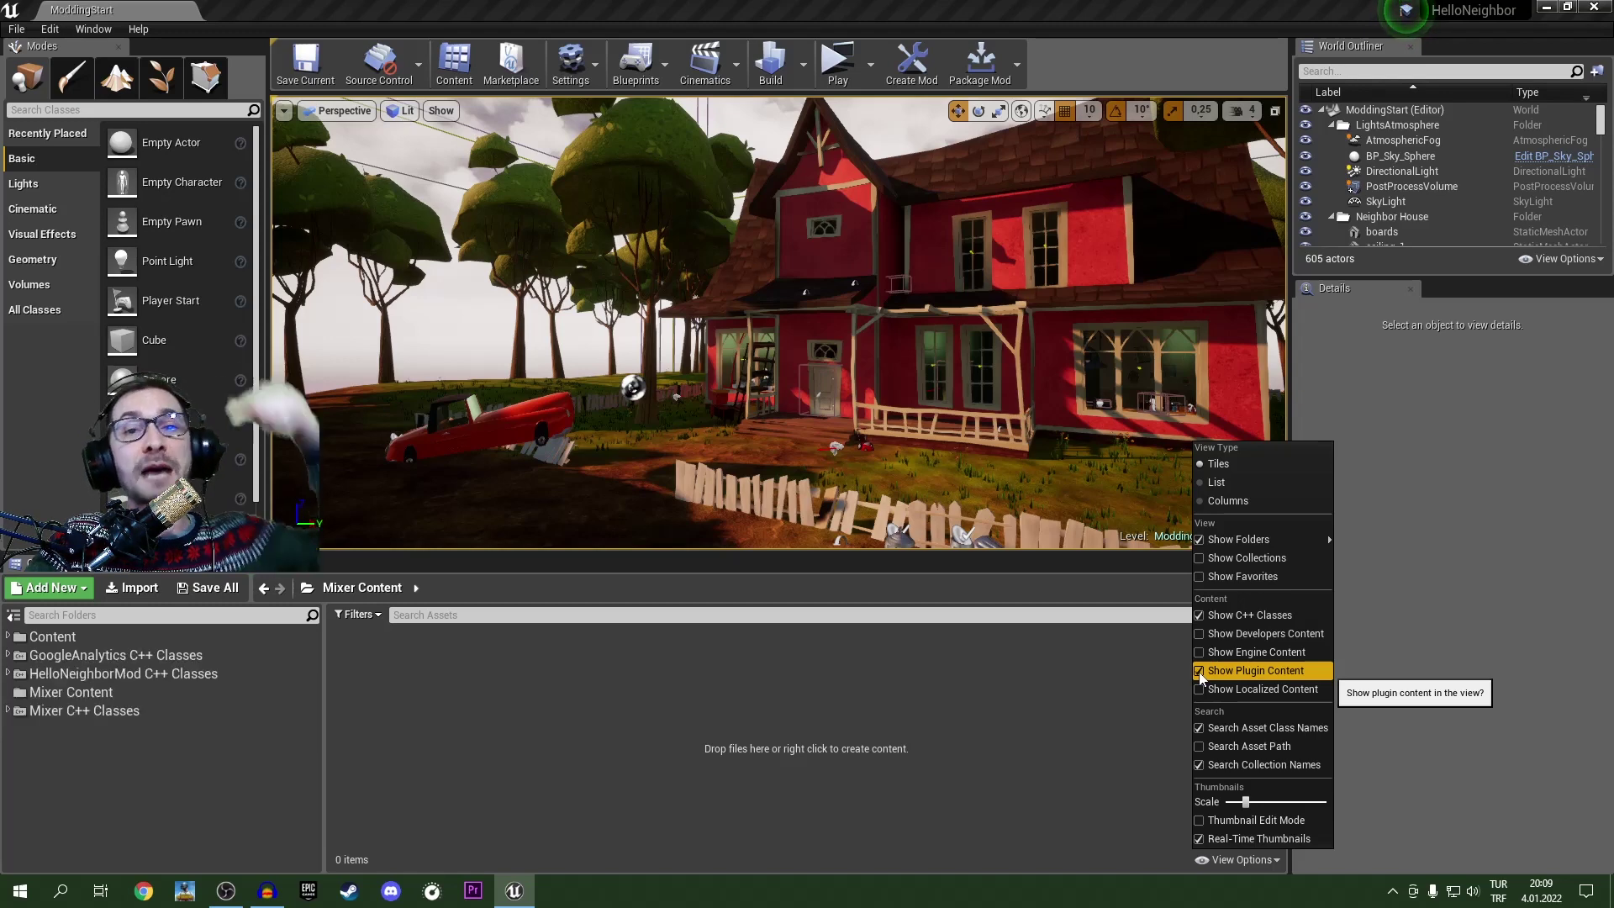
{"action": "left_click", "coordinate": [1200, 673]}
{"action": "left_click", "coordinate": [1200, 672]}
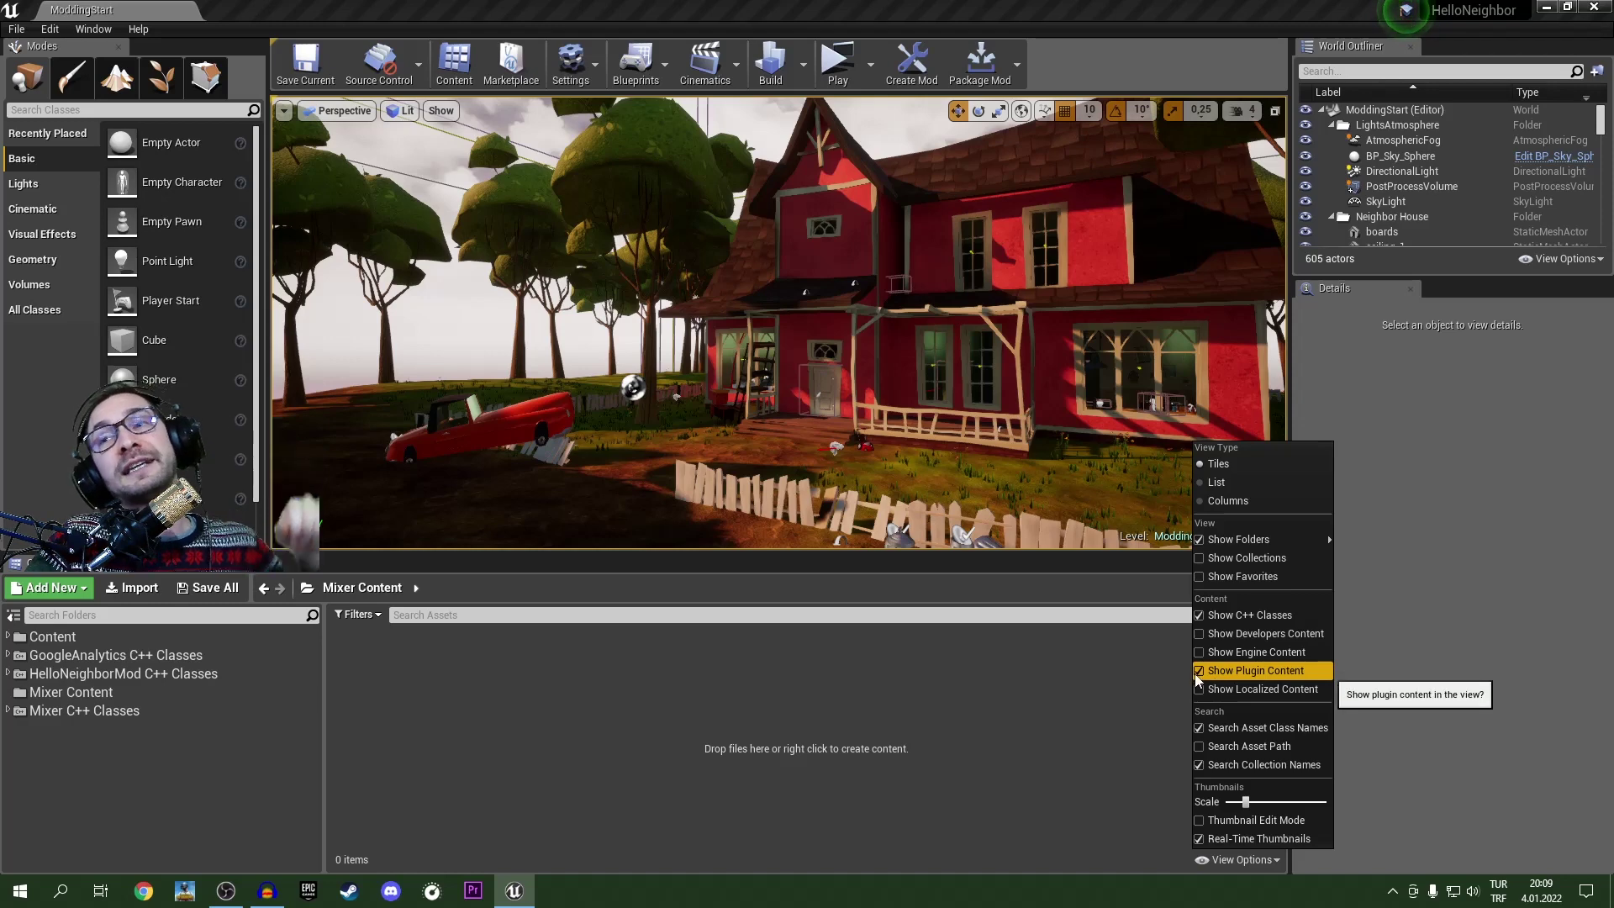
{"action": "left_click", "coordinate": [1257, 859]}
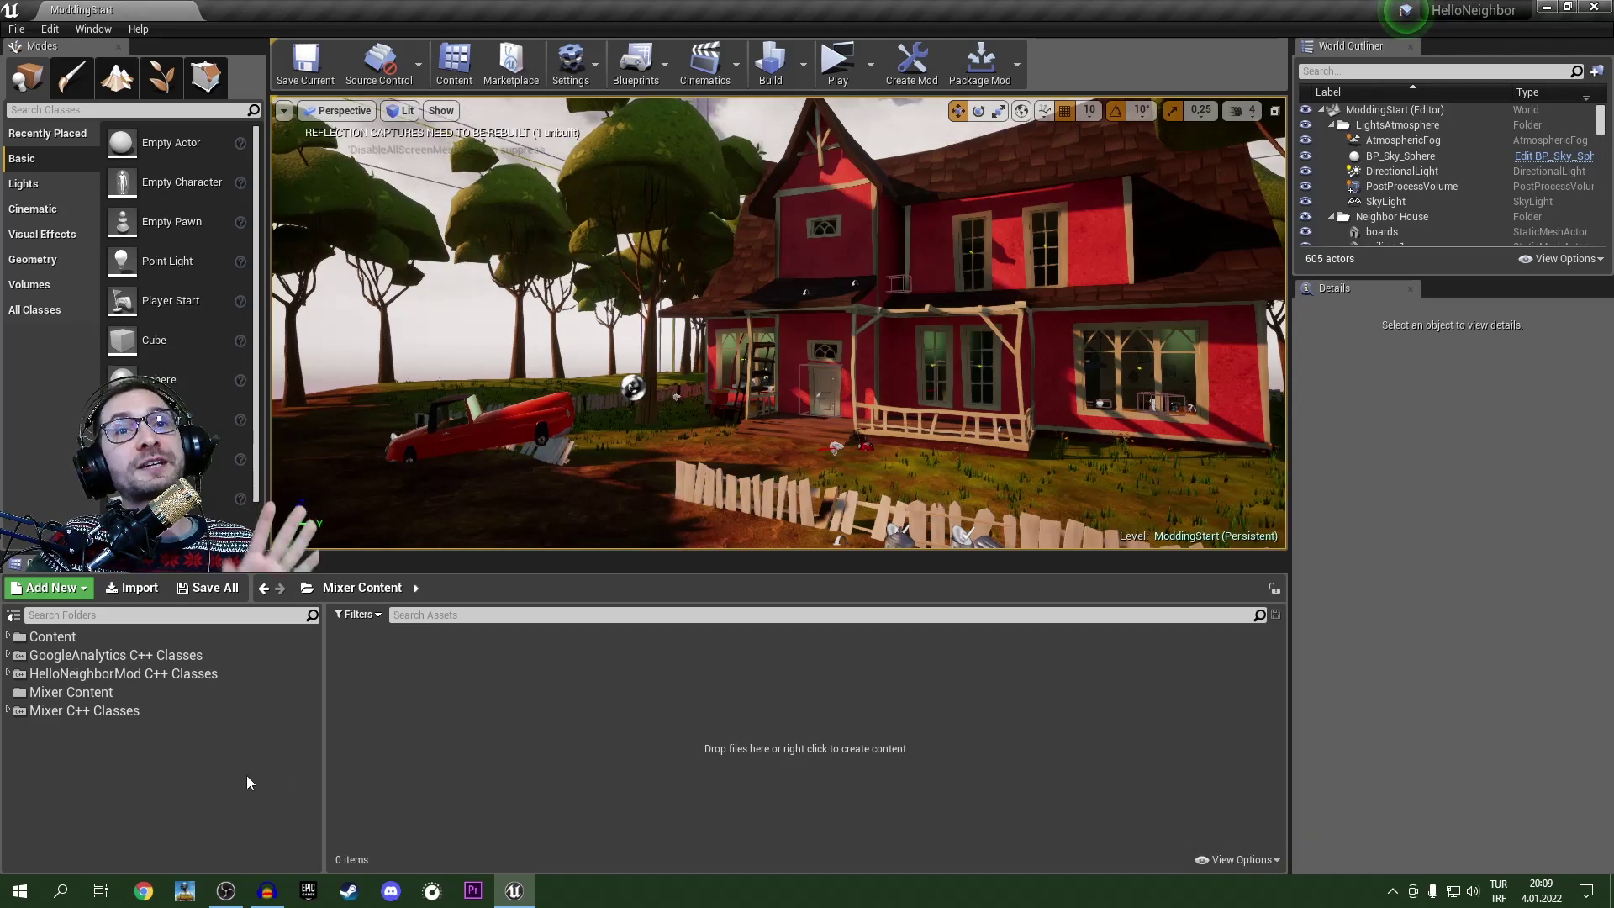
Step: Show the project's Content folder in Windows Explorer
{"action": "left_click", "coordinate": [95, 637]}
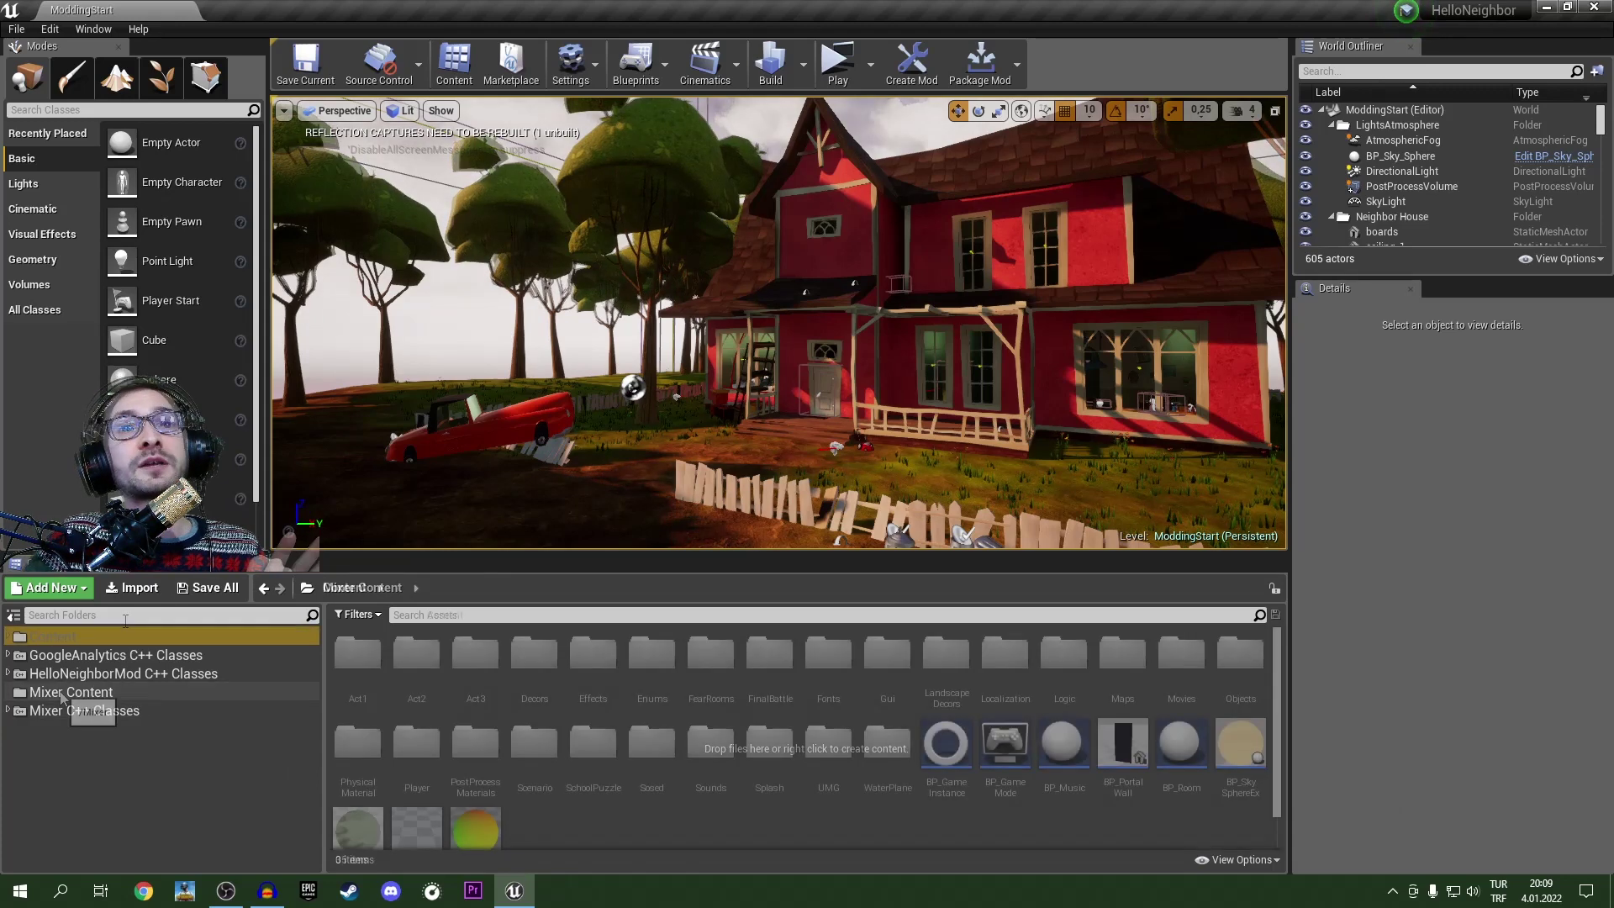
{"action": "right_click", "coordinate": [94, 636]}
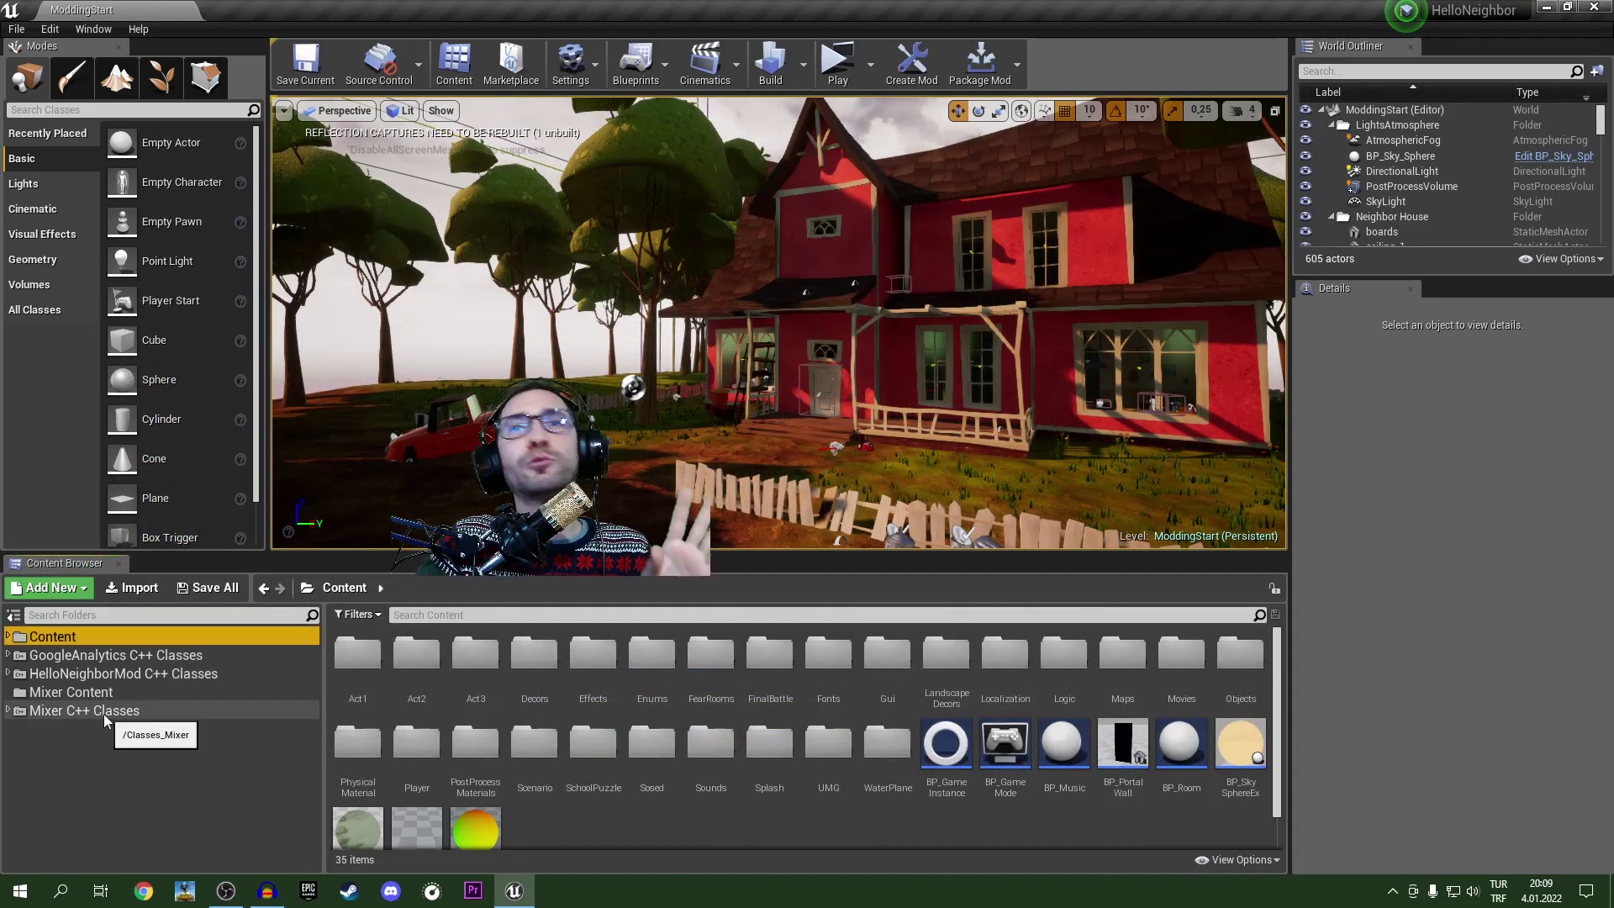
{"action": "right_click", "coordinate": [46, 641]}
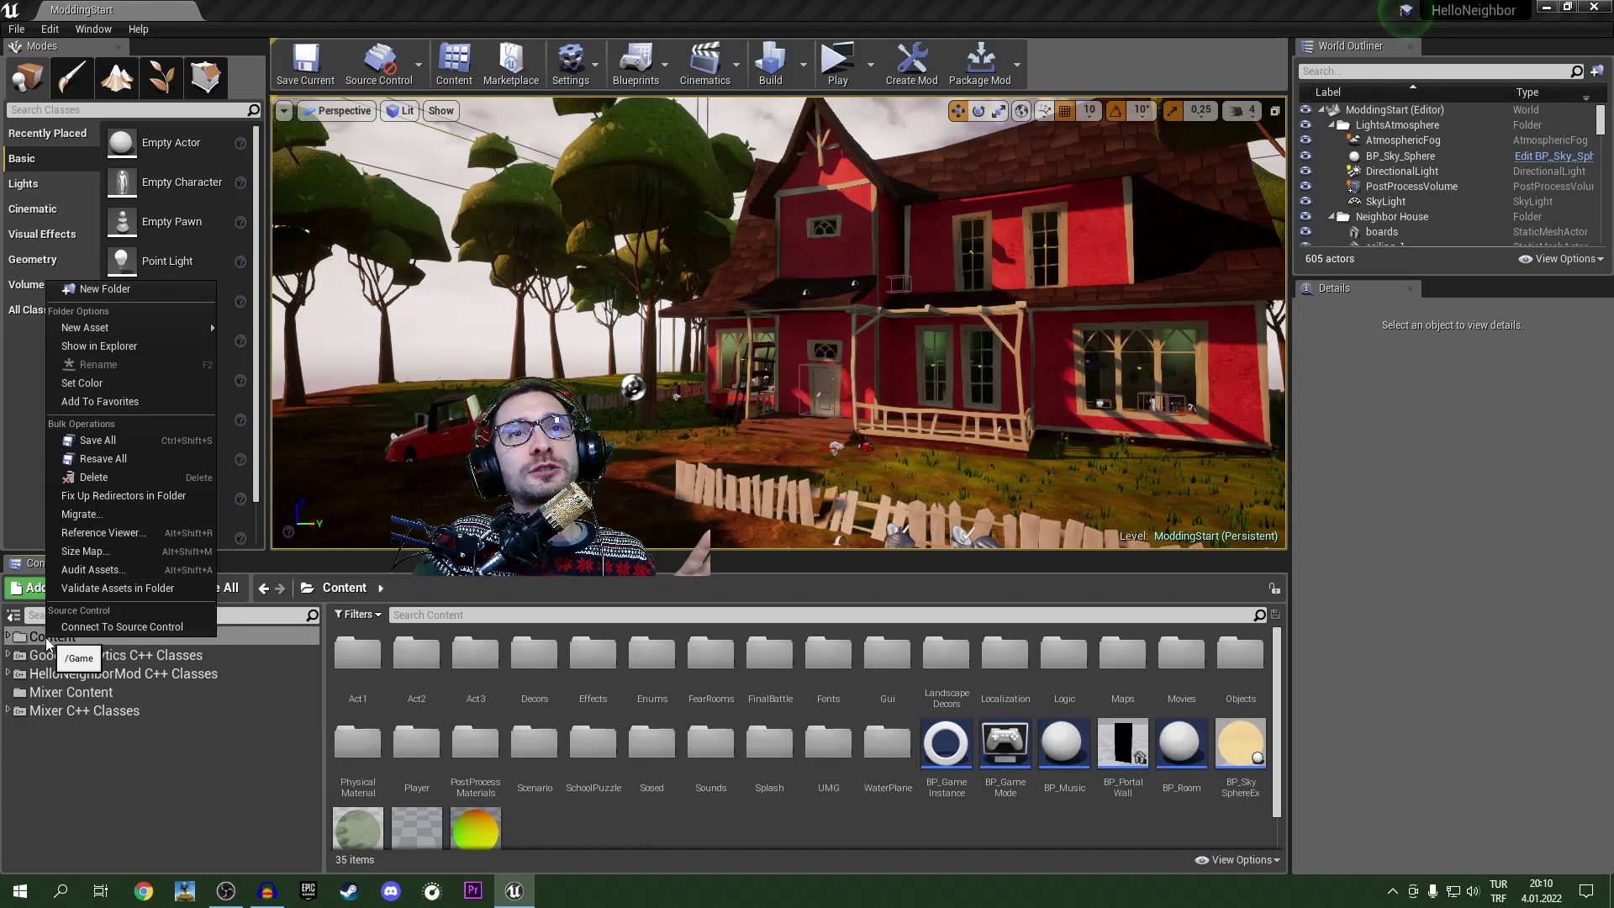
{"action": "left_click", "coordinate": [131, 347]}
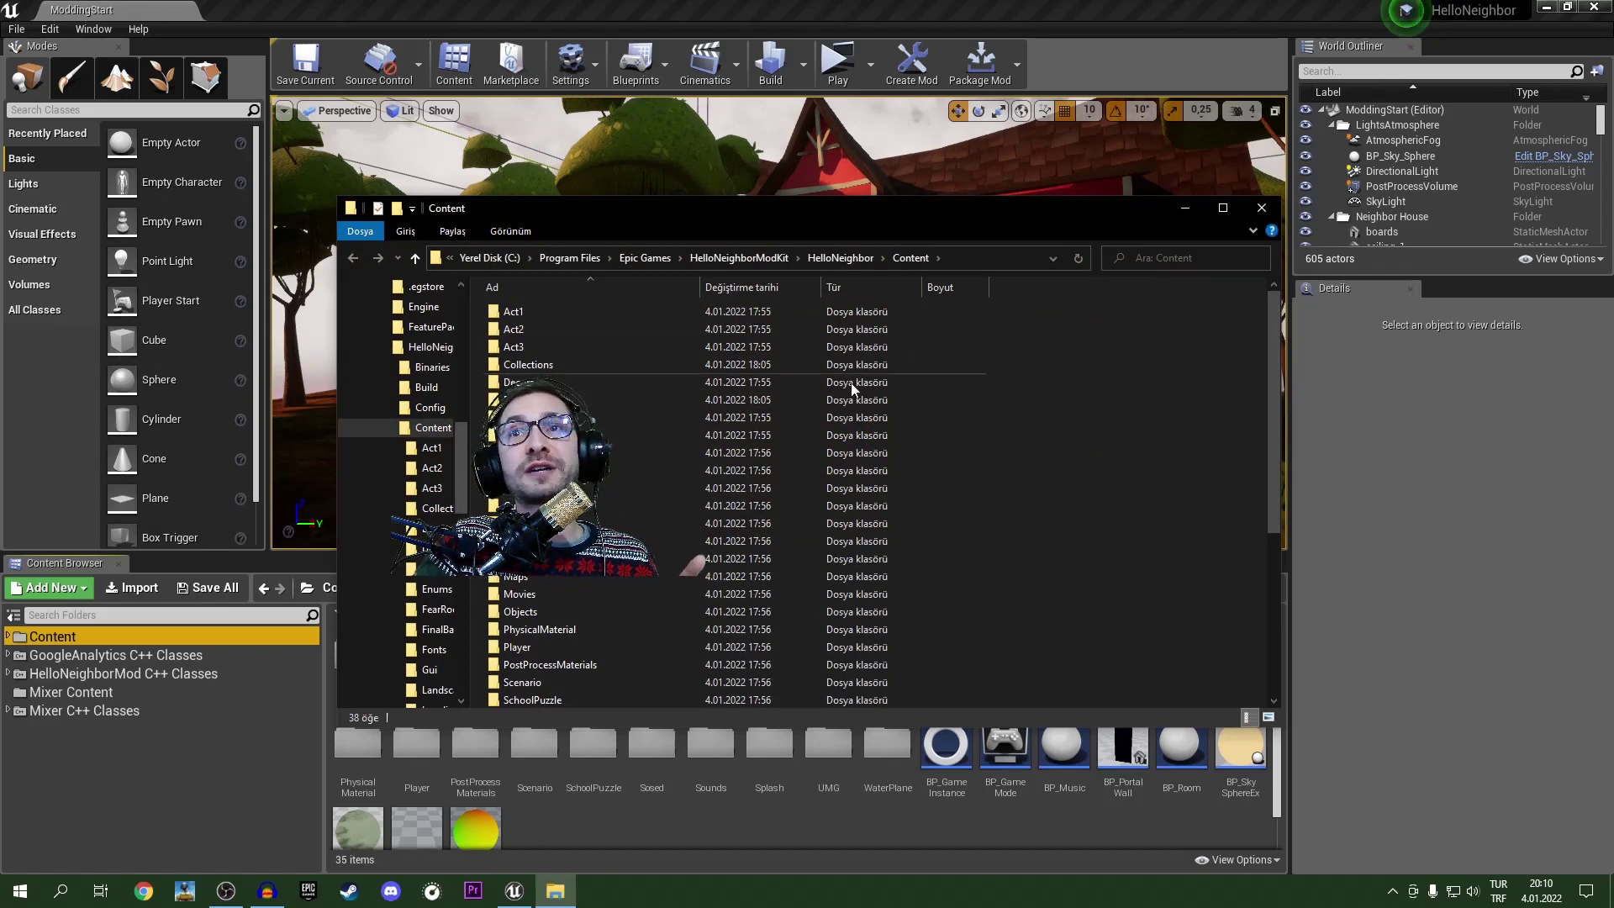
{"action": "left_click", "coordinate": [235, 888]}
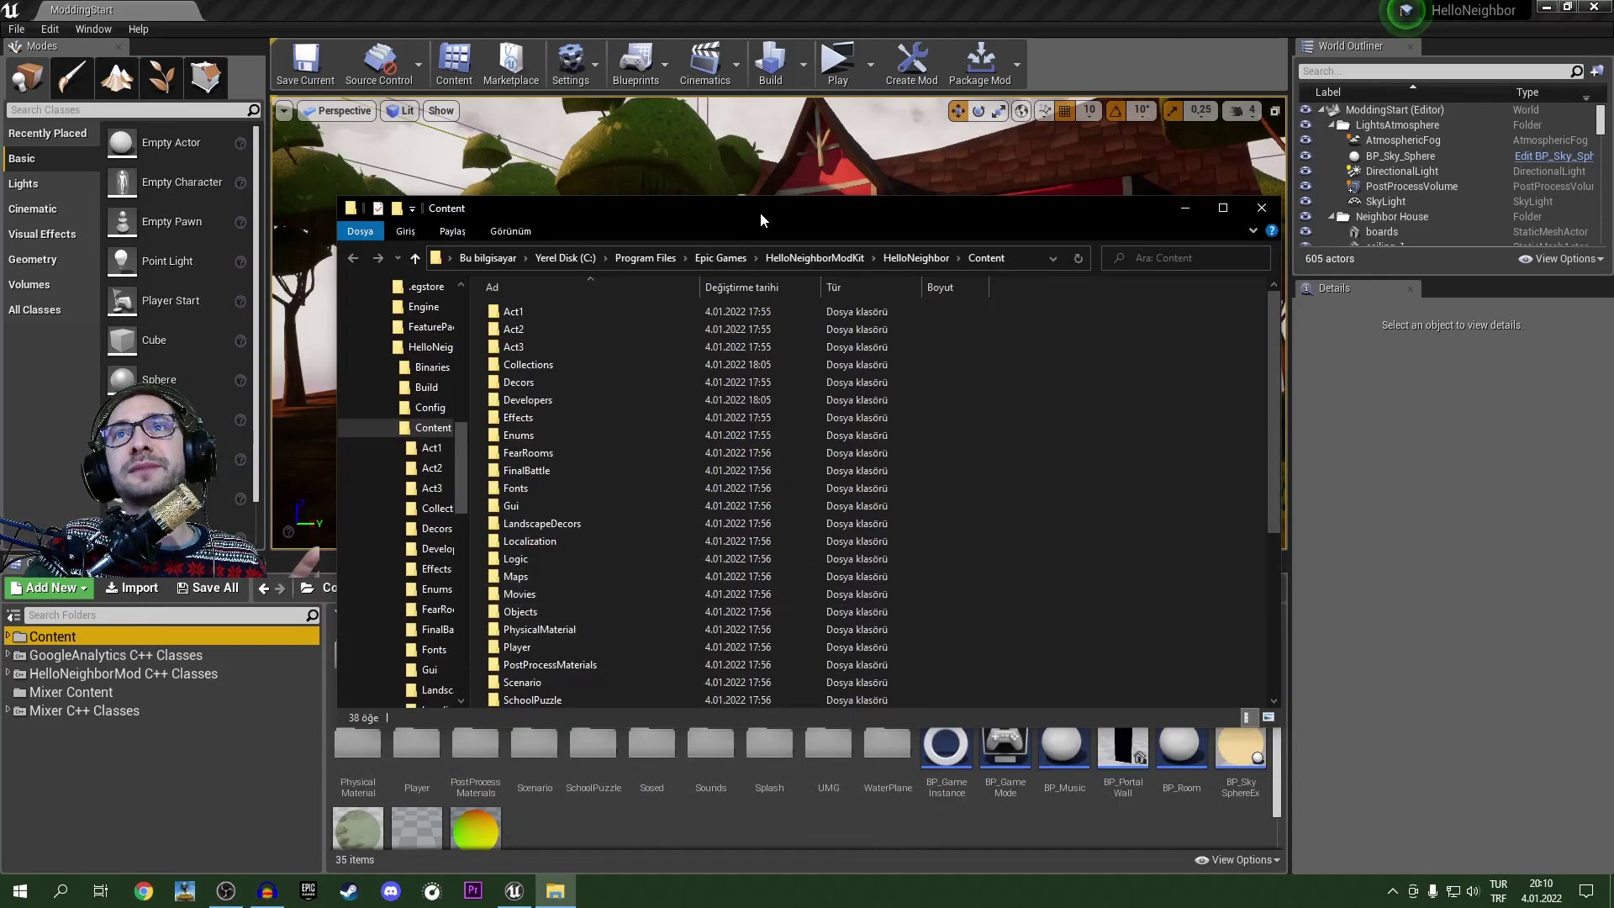
Step: Go up to the HelloNeighbor project folder and look through its subfolders, from Binaries to Resources
{"action": "left_click_drag", "start_coordinate": [760, 212], "coordinate": [905, 146]}
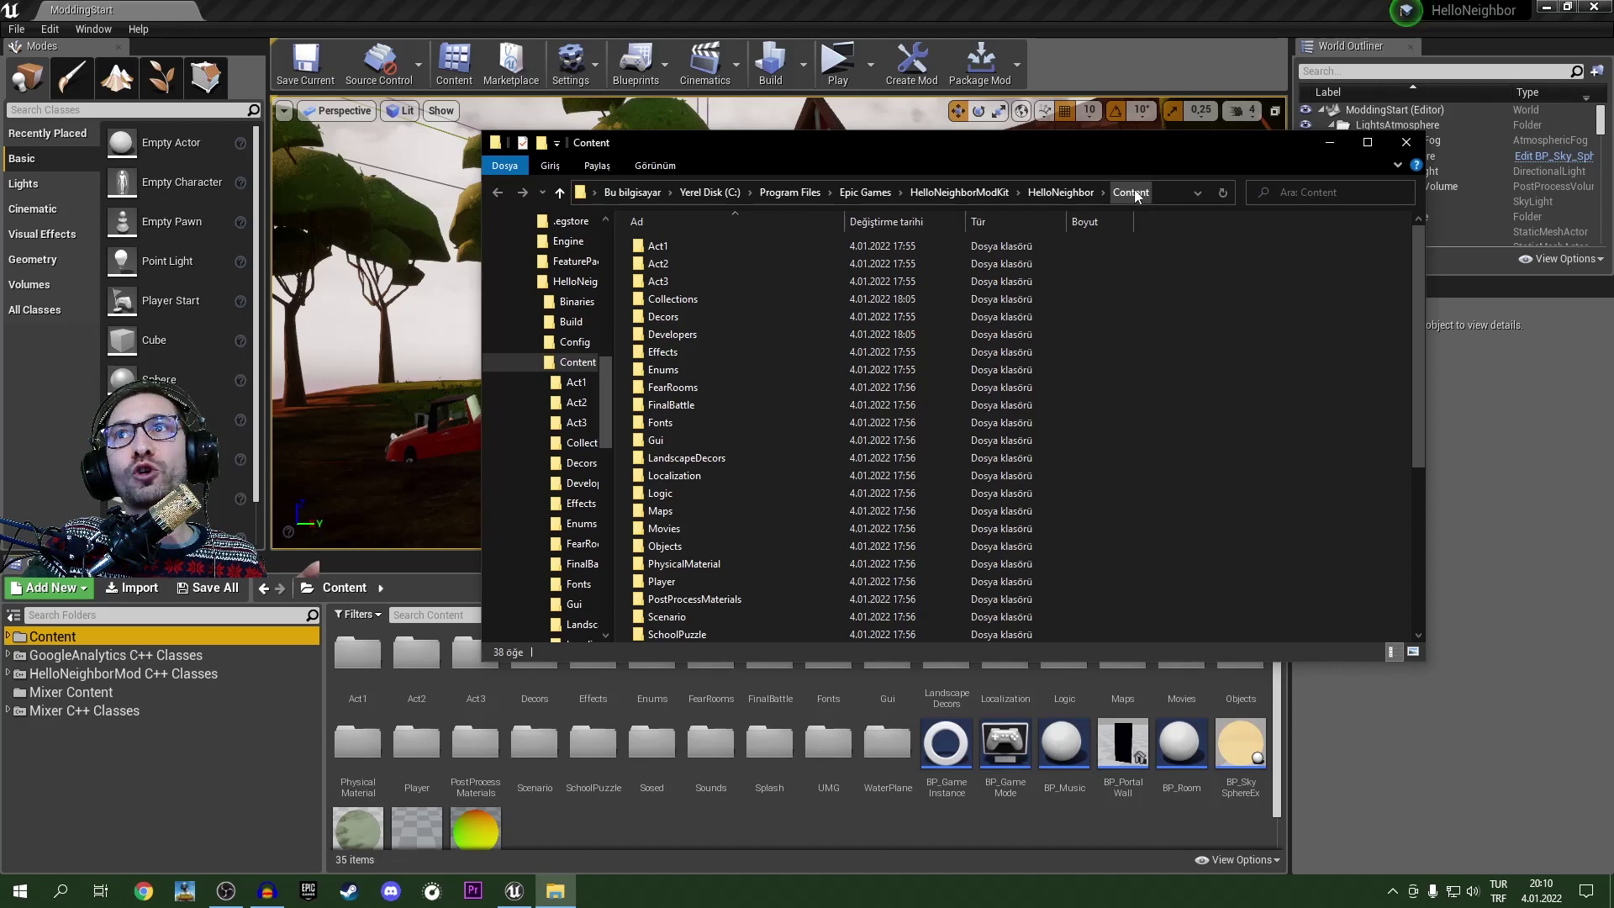
{"action": "left_click", "coordinate": [1061, 193]}
{"action": "left_click", "coordinate": [678, 249]}
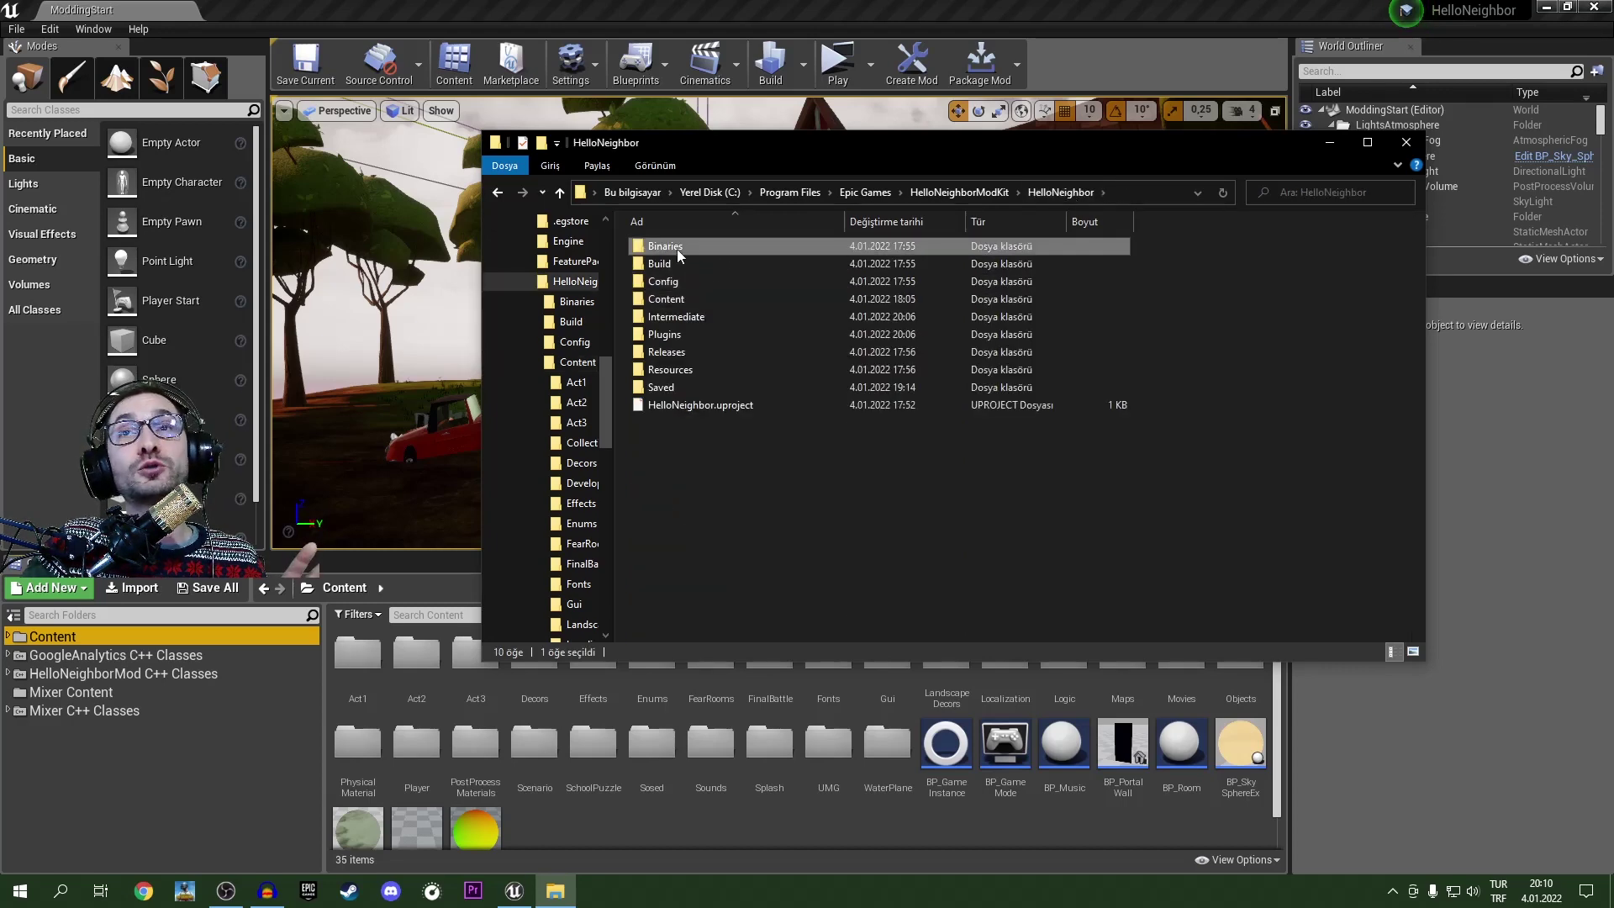
{"action": "left_click", "coordinate": [672, 264]}
{"action": "left_click", "coordinate": [675, 281]}
{"action": "left_click", "coordinate": [676, 299]}
{"action": "left_click", "coordinate": [679, 317]}
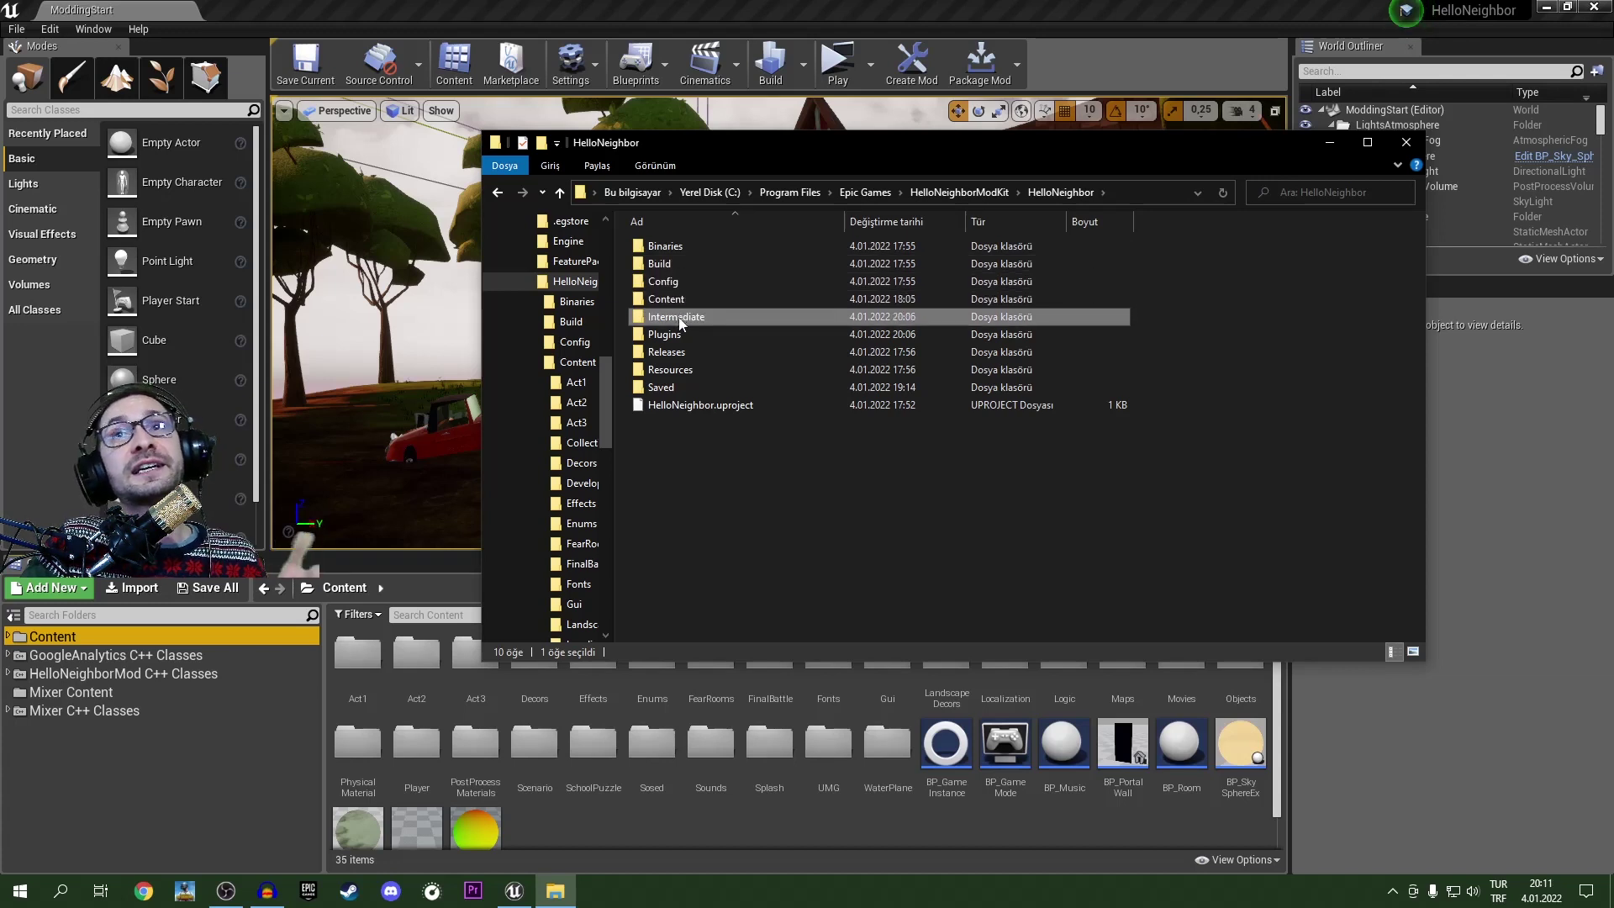
{"action": "left_click", "coordinate": [677, 336]}
{"action": "left_click", "coordinate": [674, 352]}
{"action": "left_click", "coordinate": [672, 367]}
Step: Send a shortcut of the Plugins folder to the desktop, and return to the desktop with the folder window closed
{"action": "left_click", "coordinate": [661, 335]}
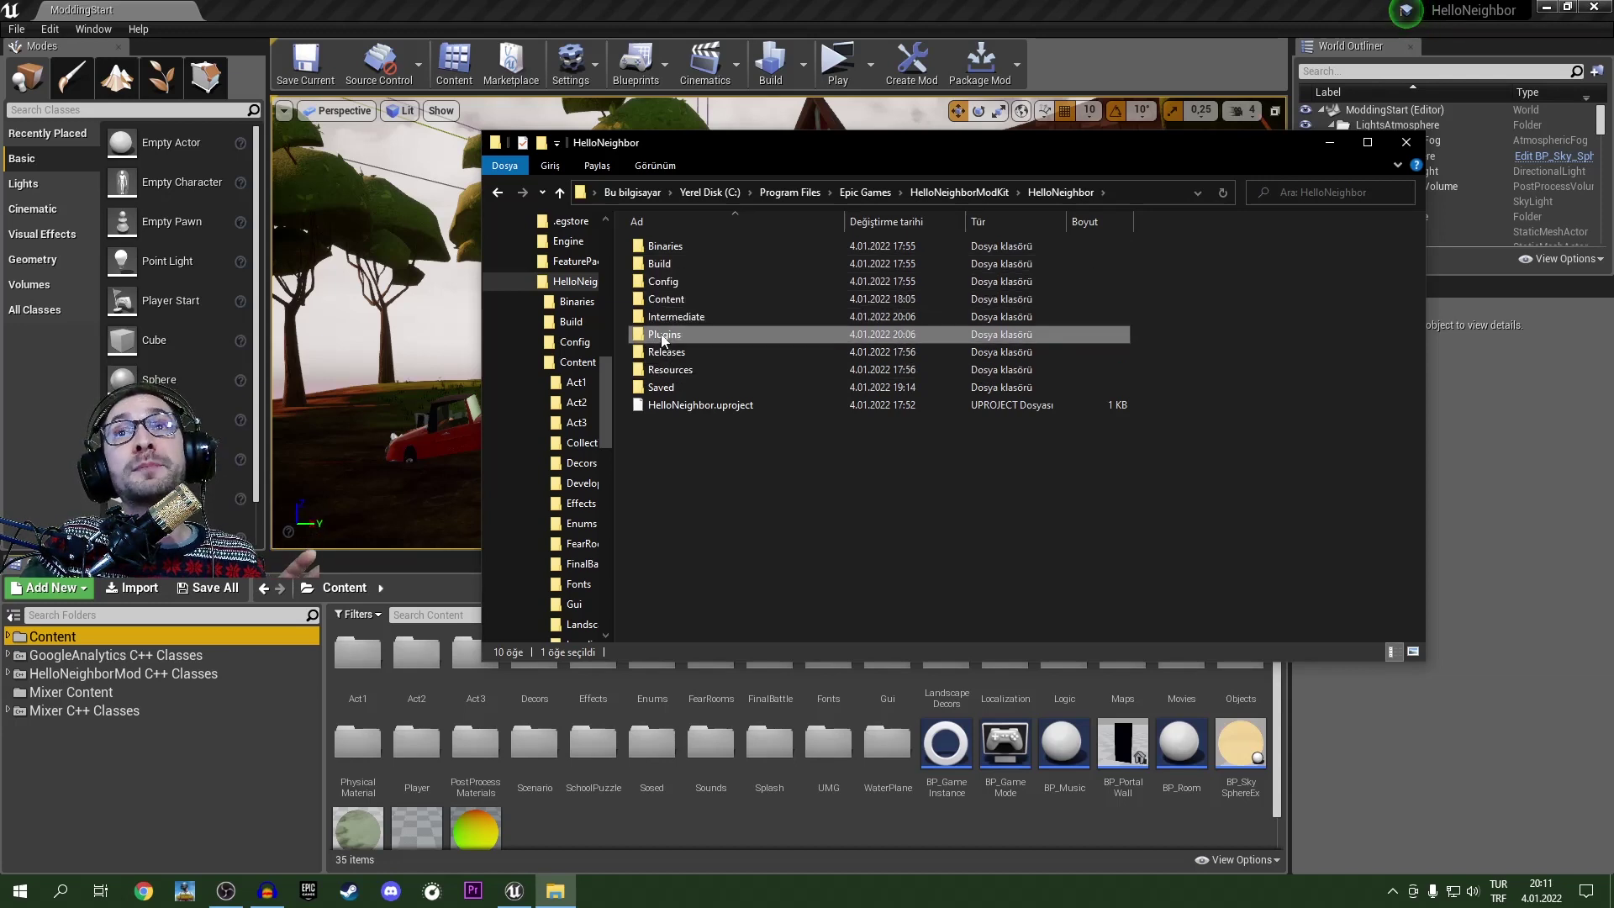
{"action": "right_click", "coordinate": [663, 338]}
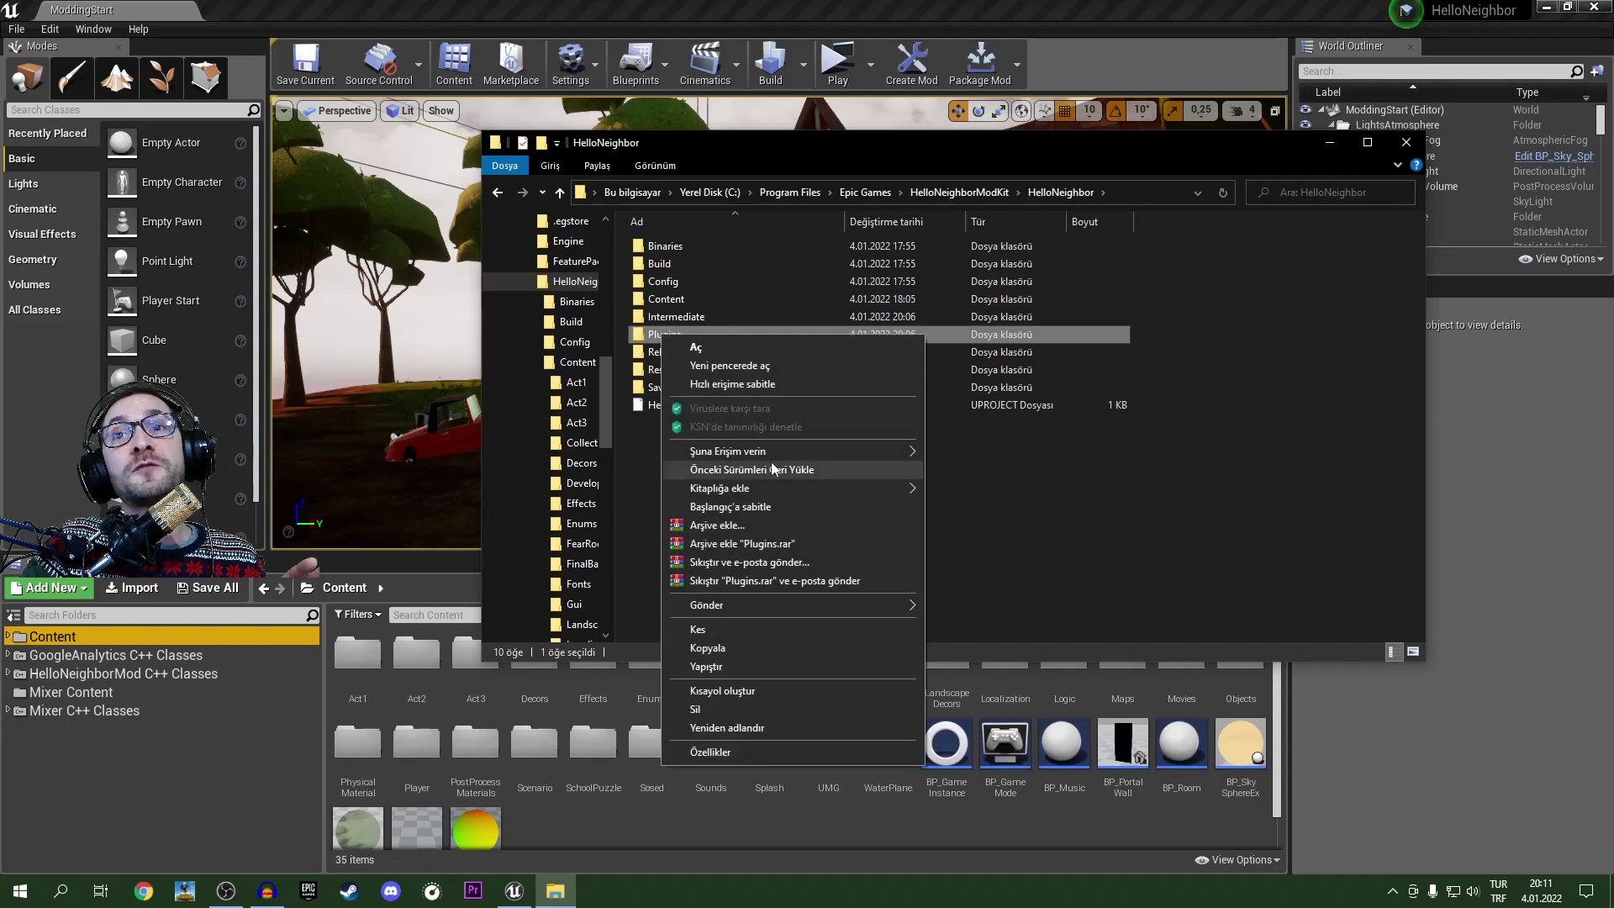
{"action": "mouse_move", "coordinate": [755, 608]}
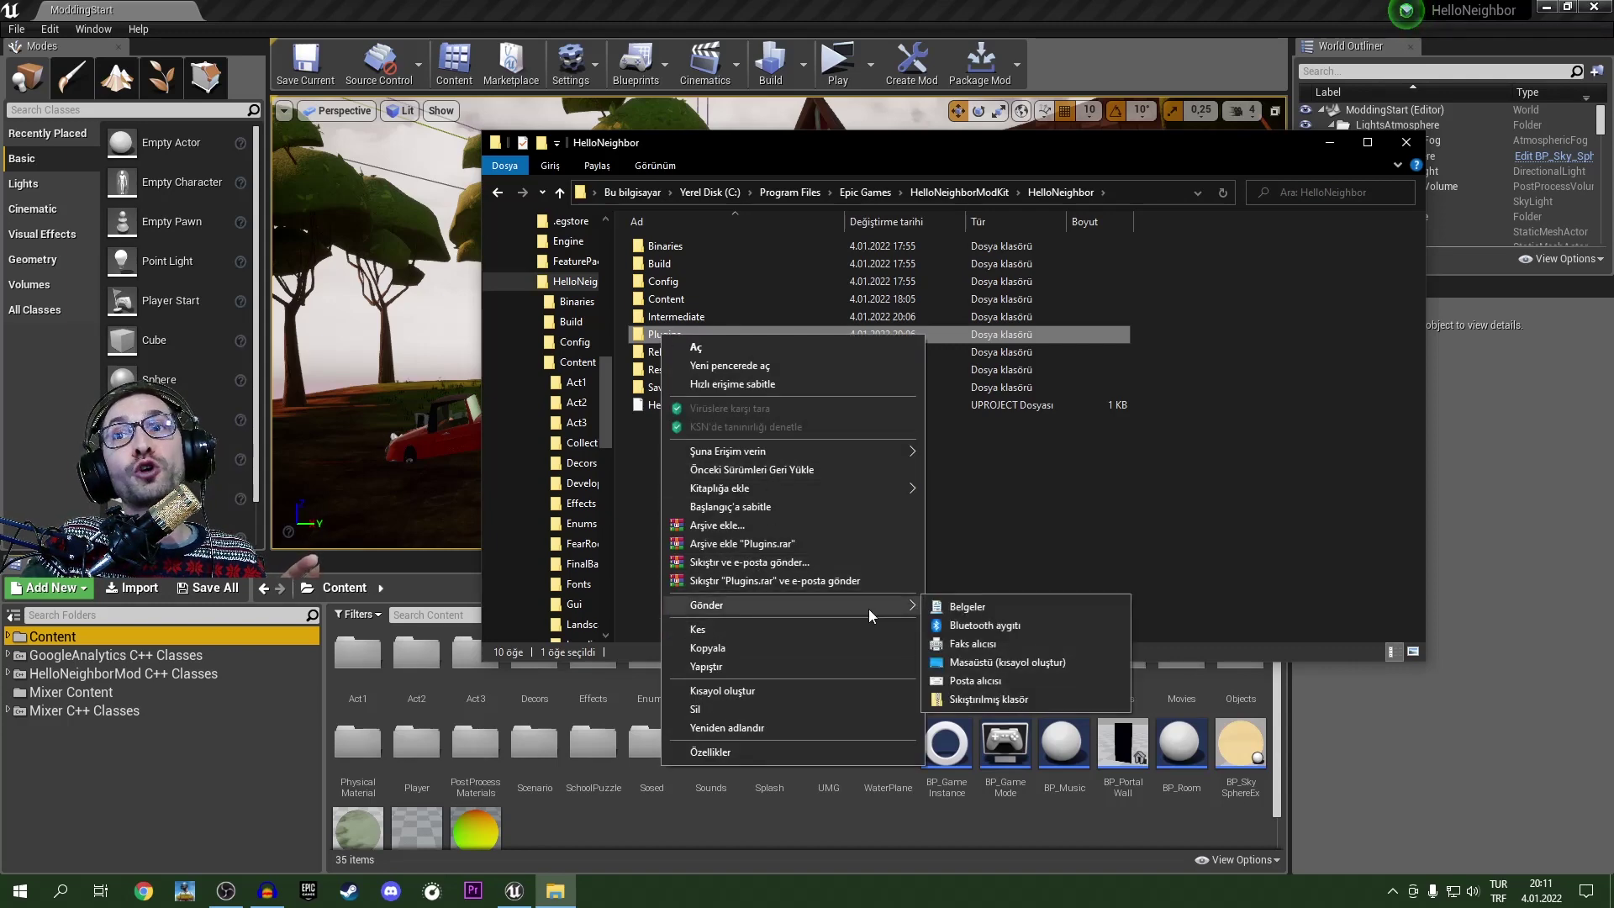
{"action": "left_click", "coordinate": [988, 663]}
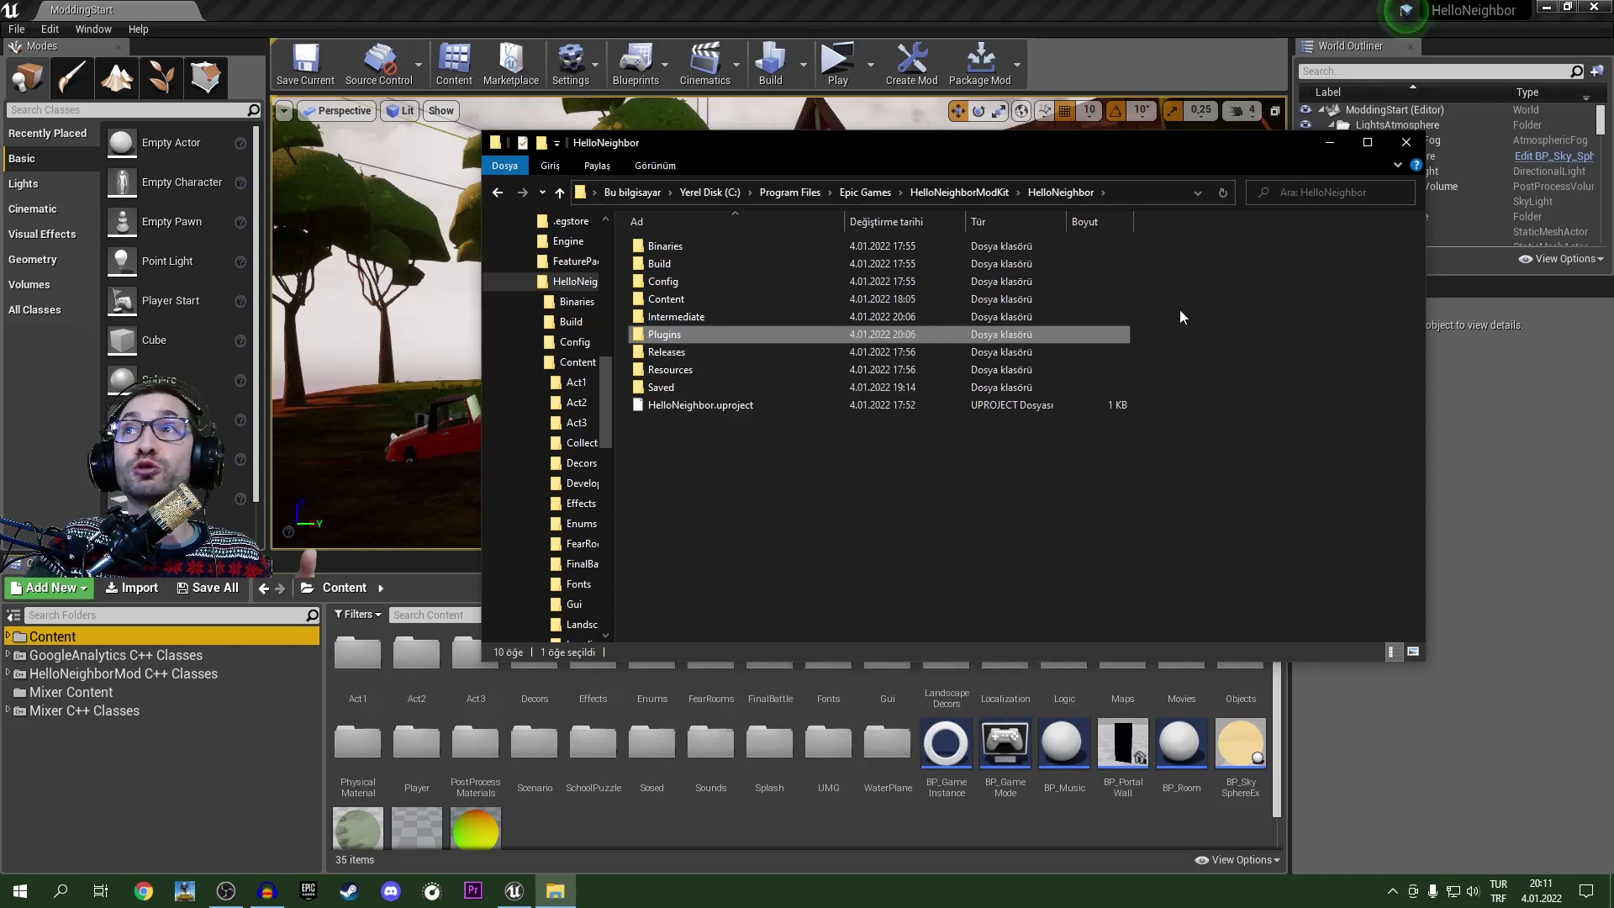
{"action": "left_click", "coordinate": [1406, 142]}
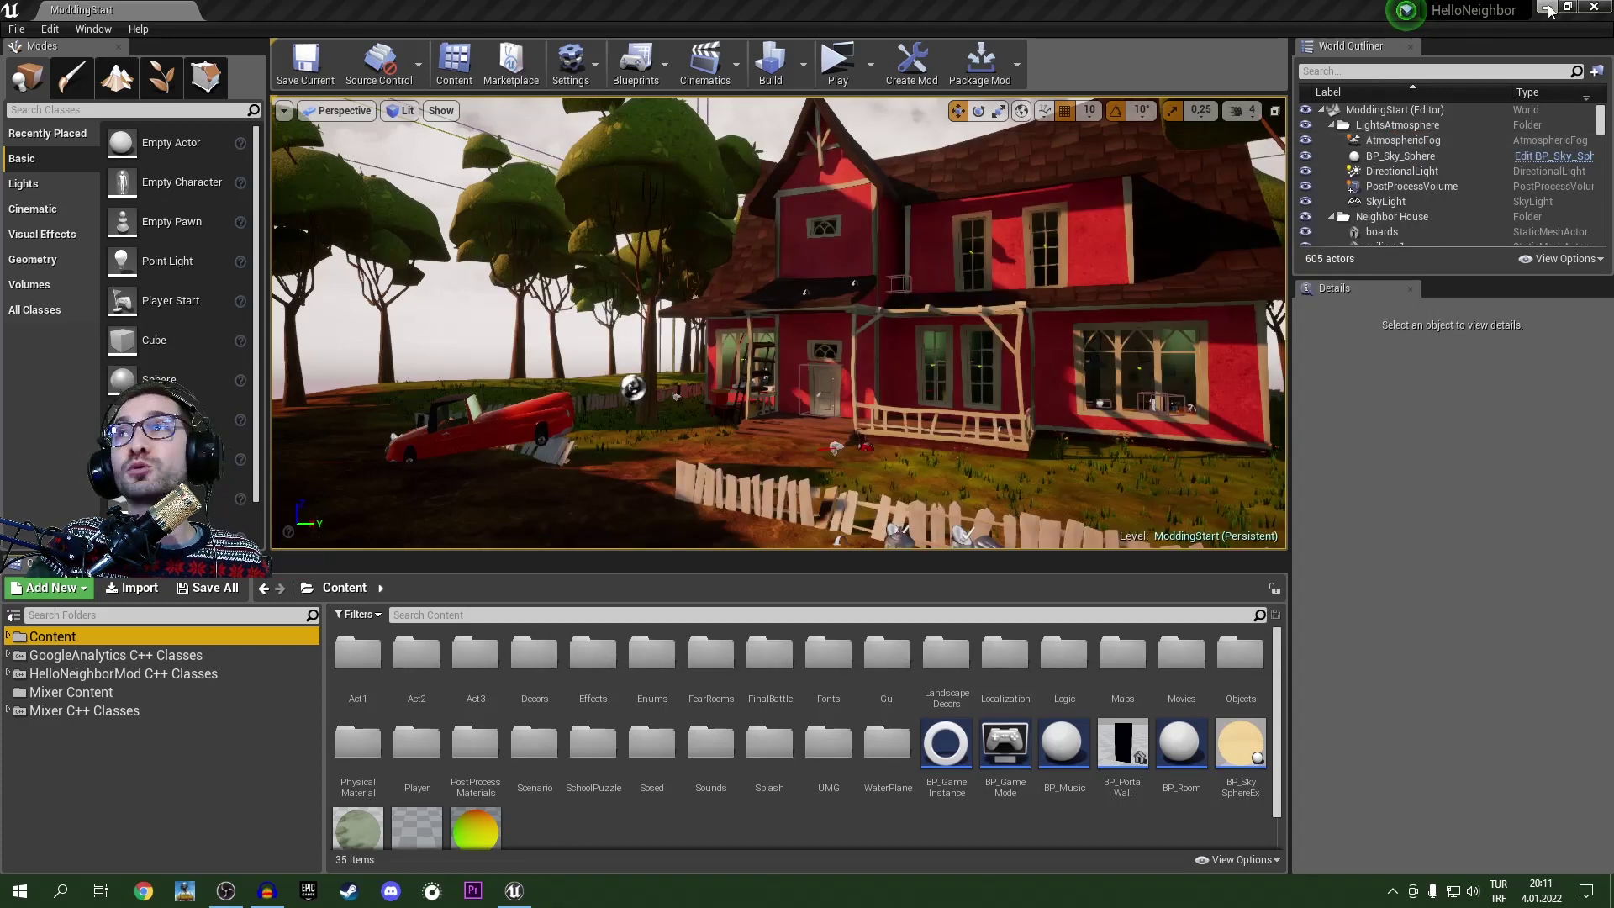
{"action": "left_click", "coordinate": [1547, 8]}
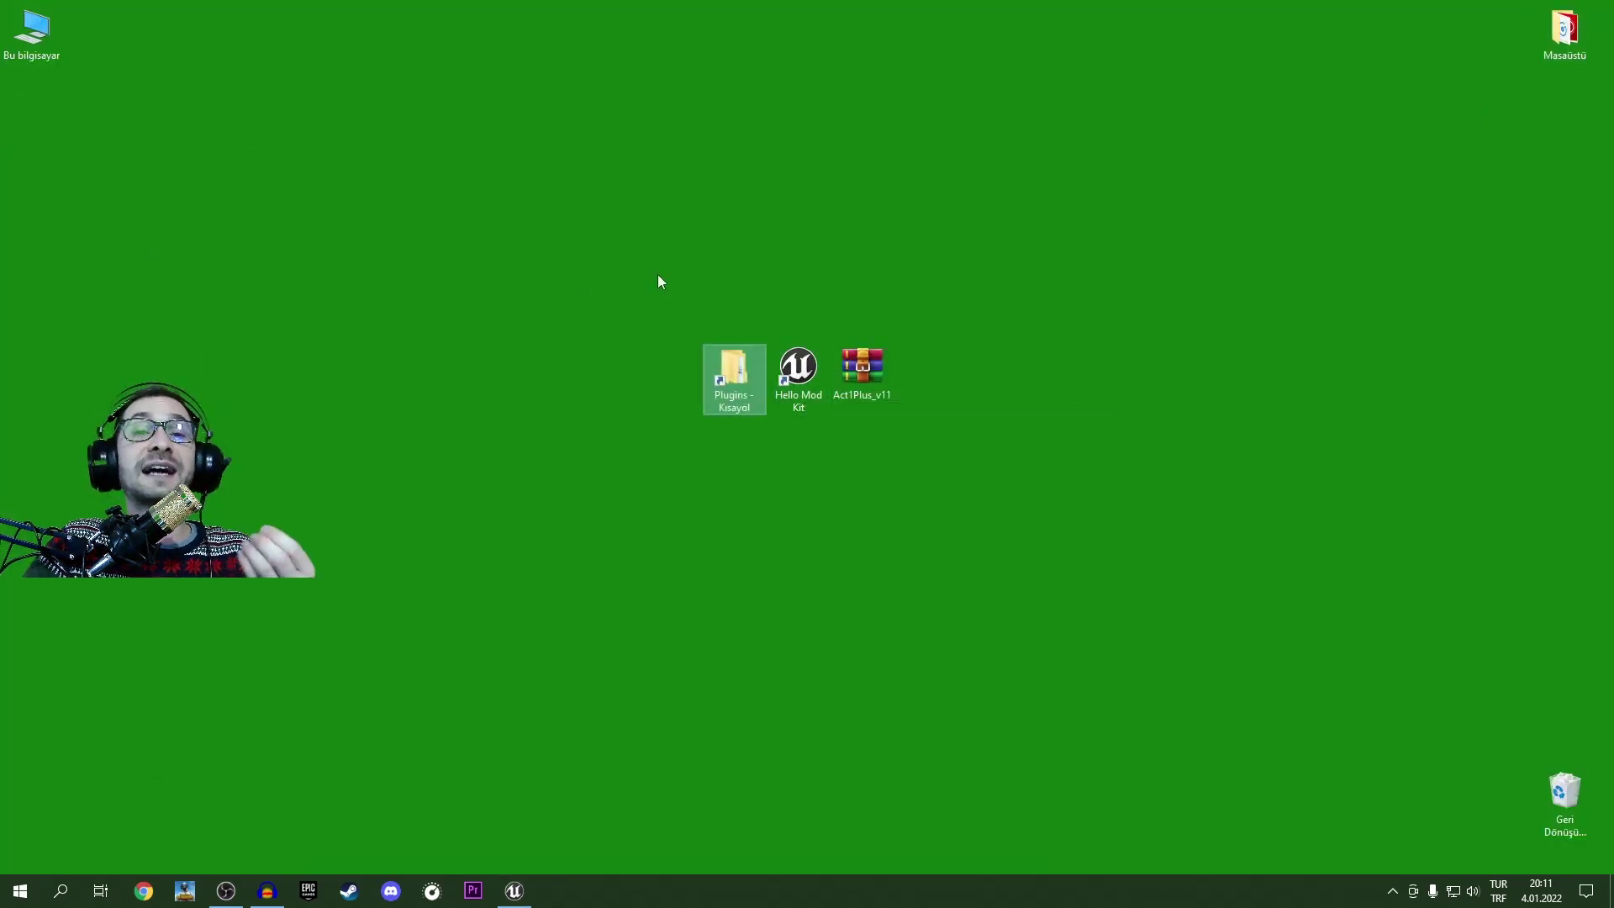
{"action": "left_click_drag", "start_coordinate": [659, 280], "coordinate": [755, 459]}
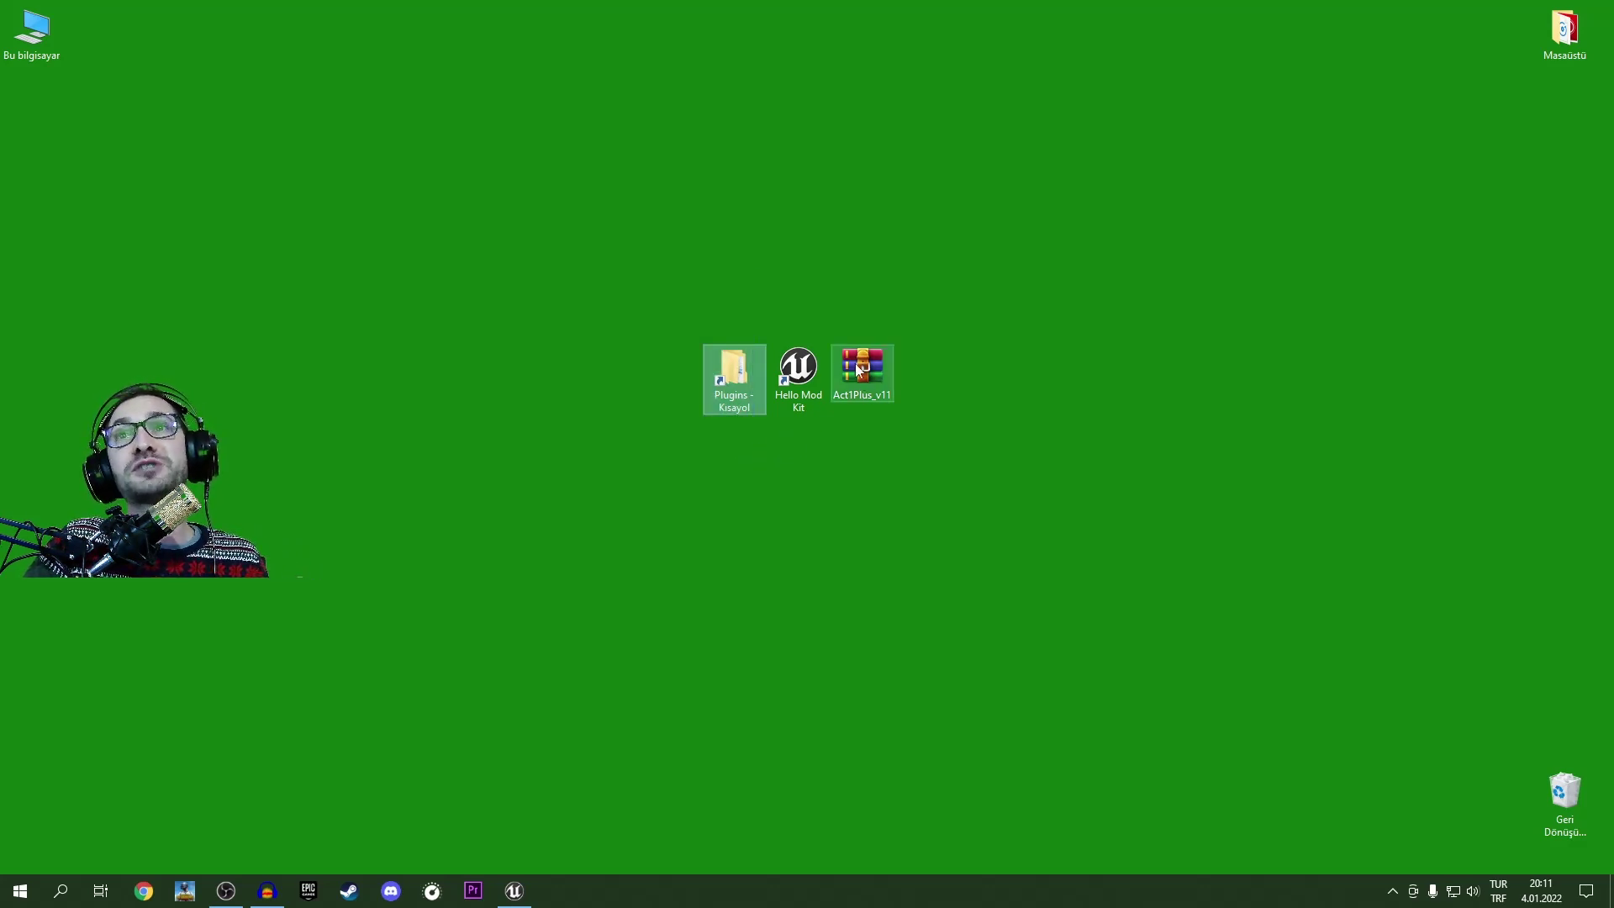
{"action": "left_click_drag", "start_coordinate": [923, 313], "coordinate": [873, 409]}
{"action": "left_click_drag", "start_coordinate": [920, 320], "coordinate": [866, 412]}
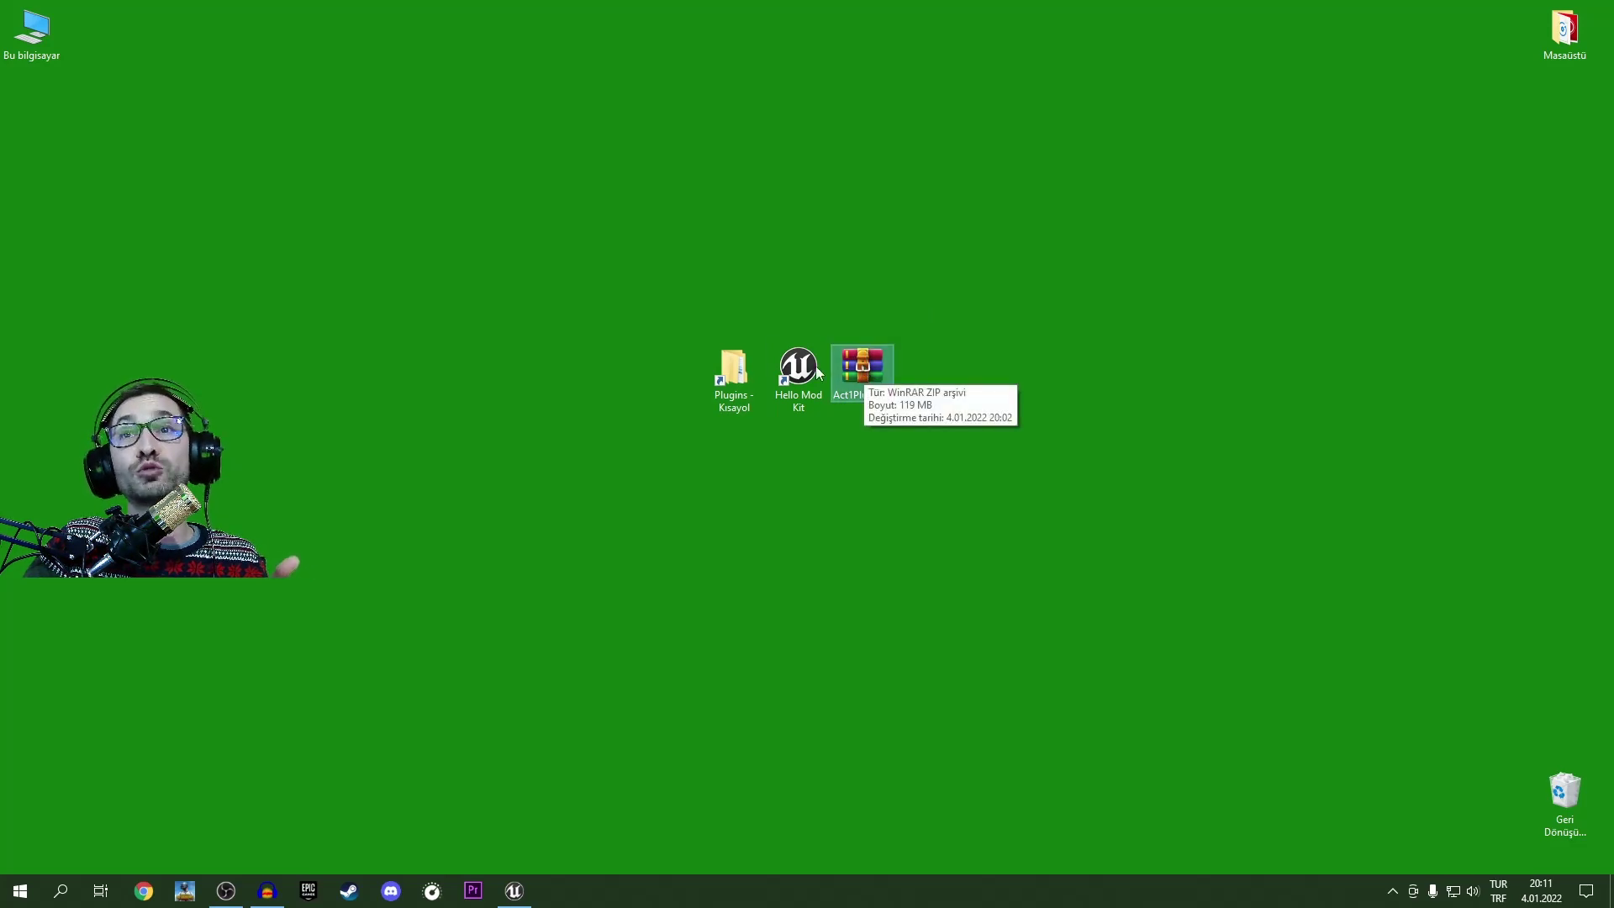
{"action": "left_click_drag", "start_coordinate": [868, 372], "coordinate": [900, 393]}
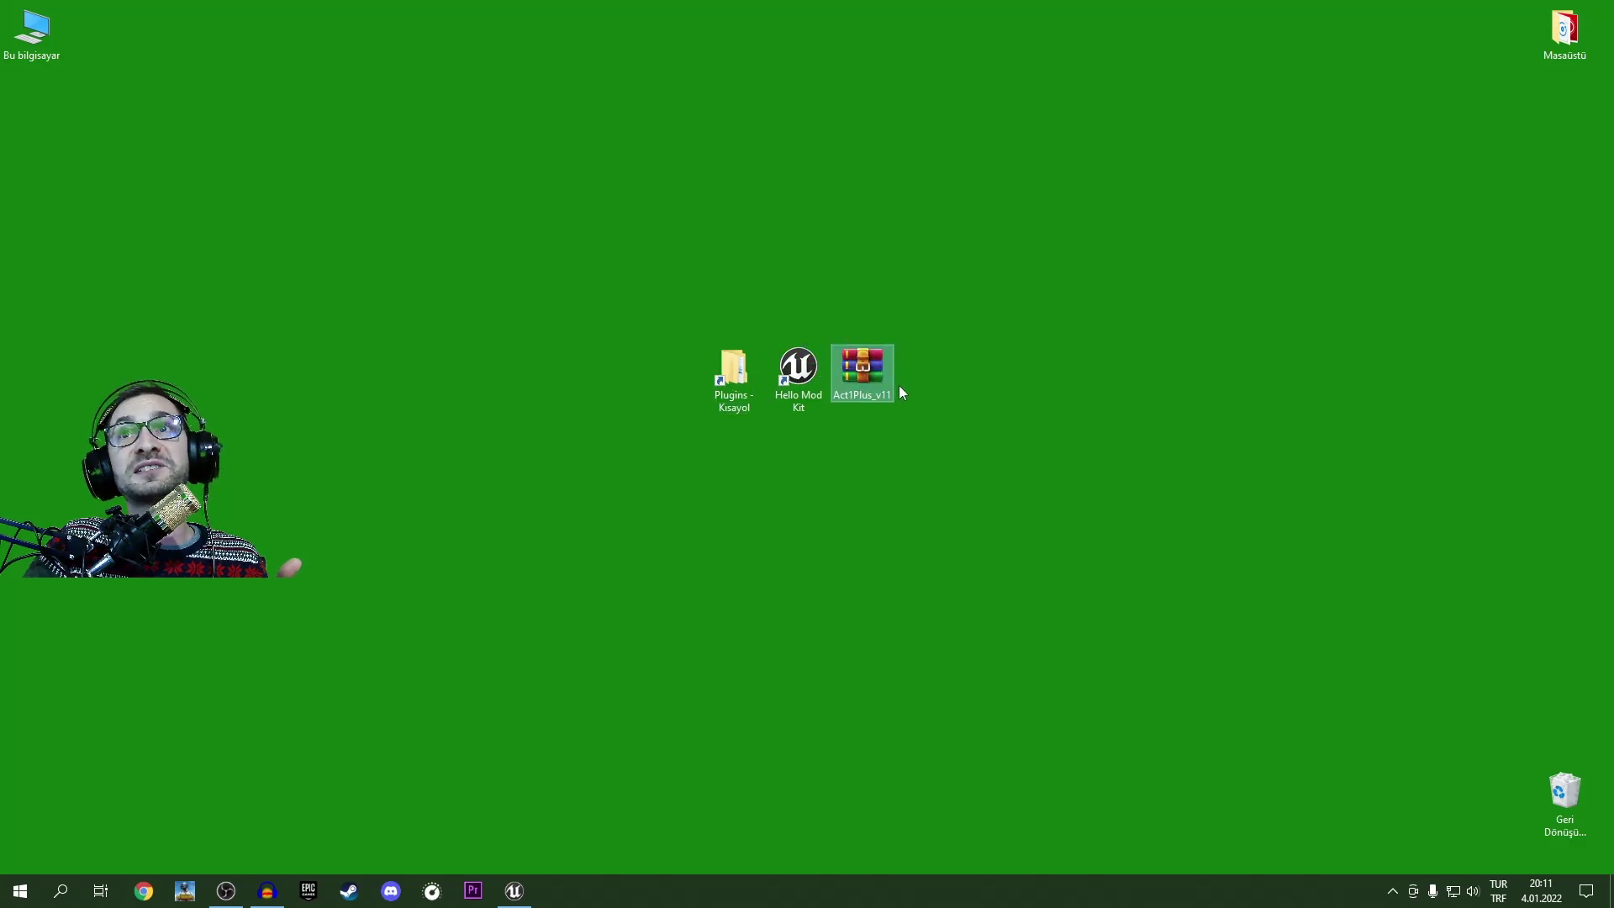
Step: Copy the Act1Plus_v11 archive from the desktop into the mod kit's Plugins folder
{"action": "right_click", "coordinate": [851, 370]}
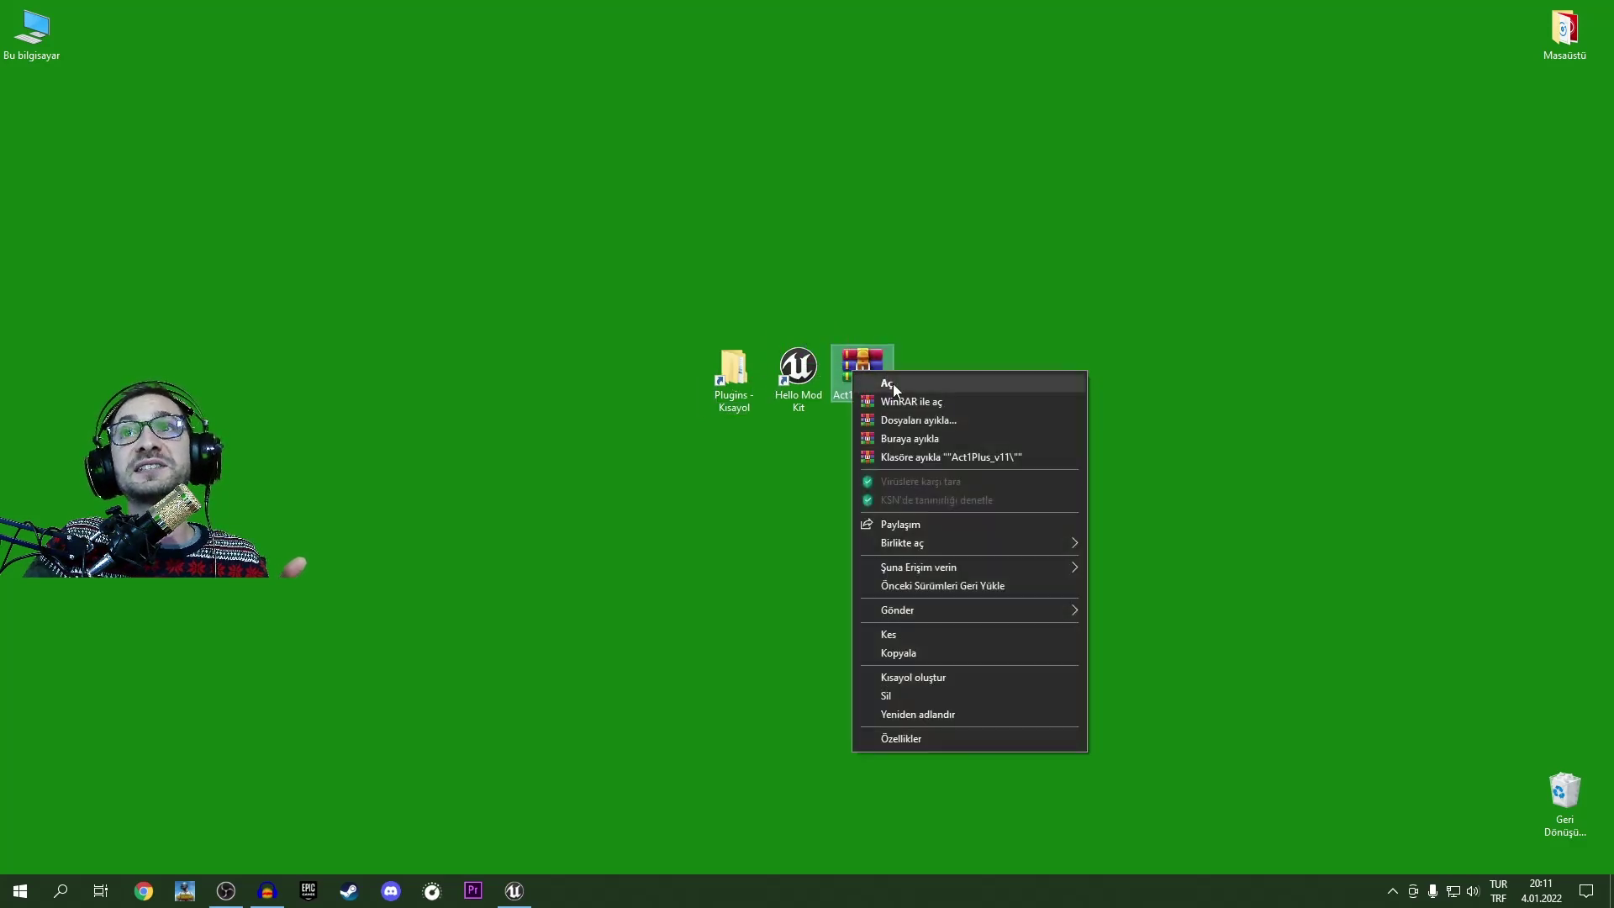
{"action": "left_click", "coordinate": [922, 652]}
{"action": "double_click", "coordinate": [740, 374]}
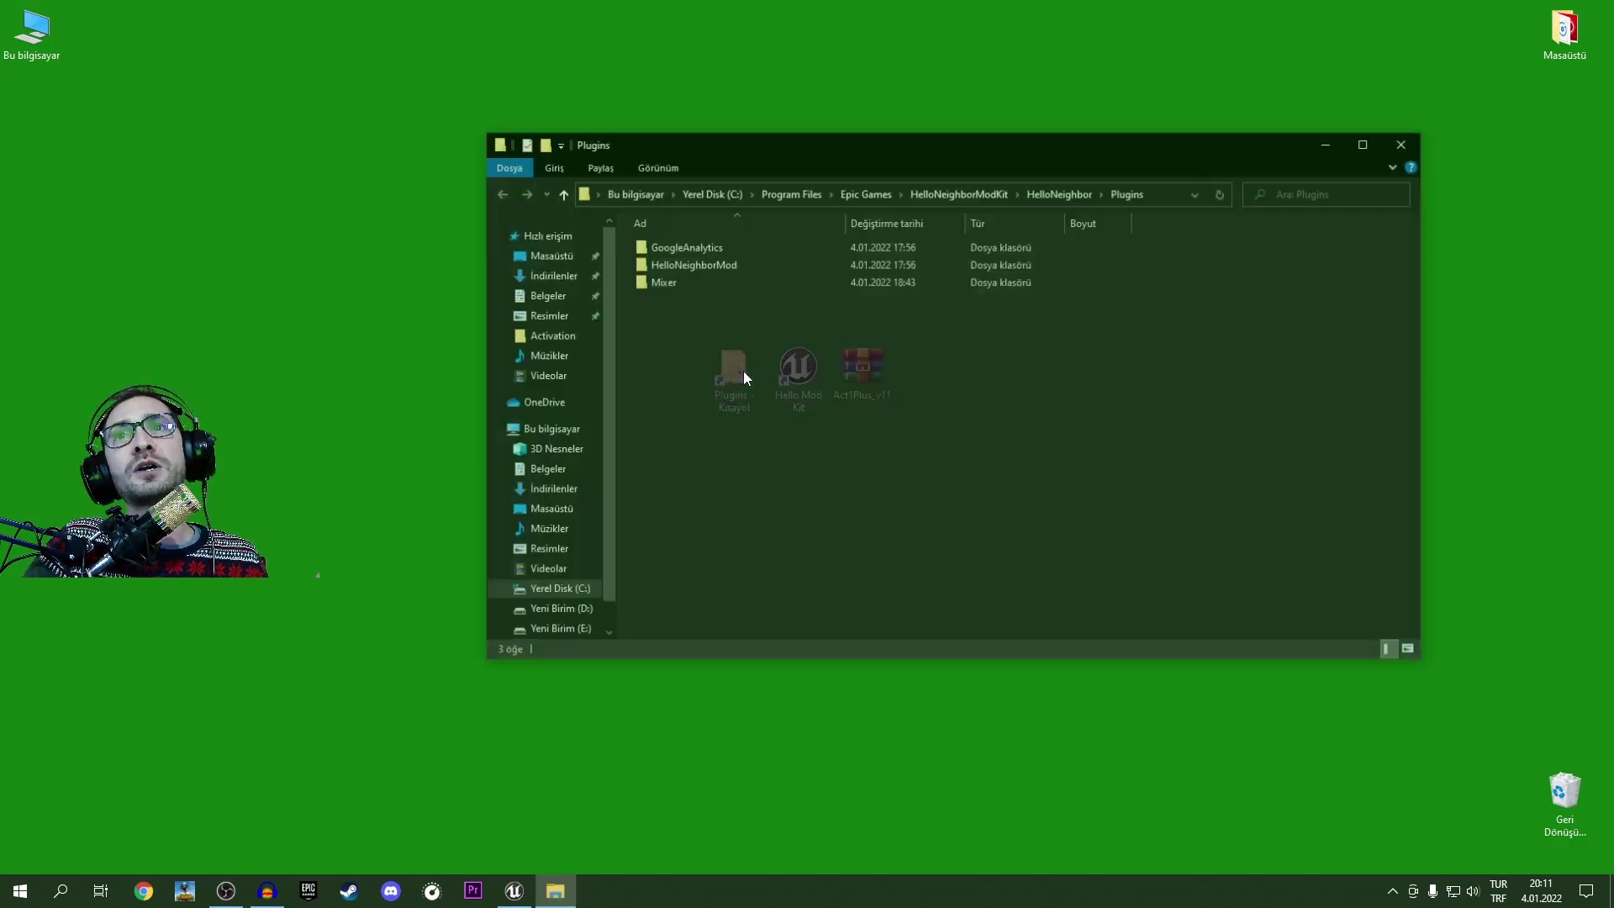
{"action": "right_click", "coordinate": [688, 336]}
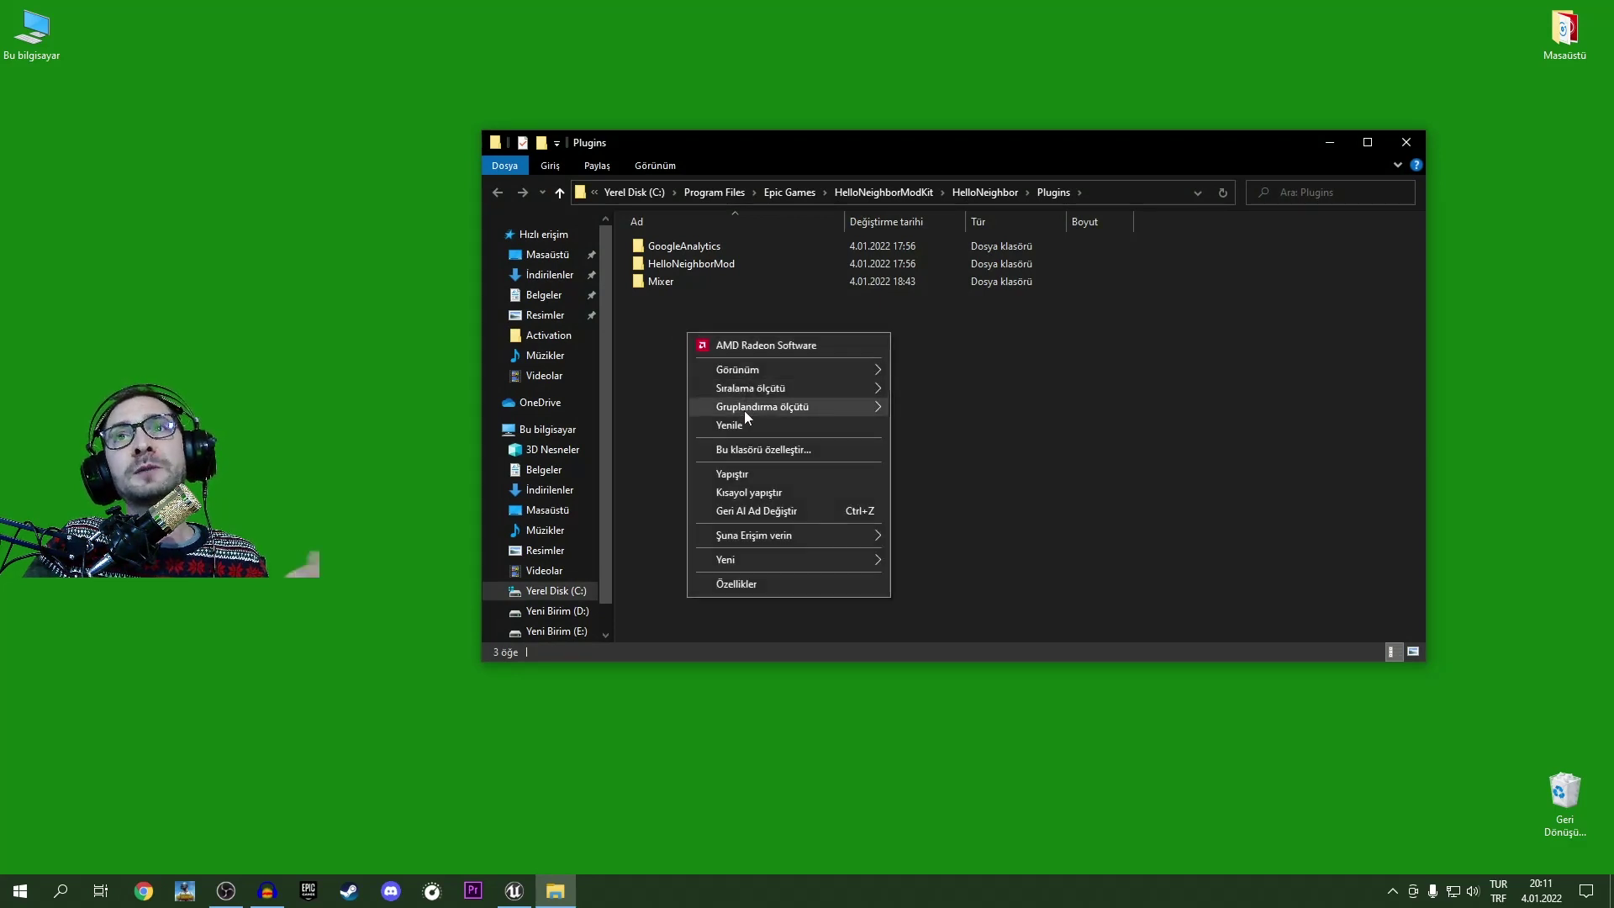
{"action": "left_click", "coordinate": [745, 473]}
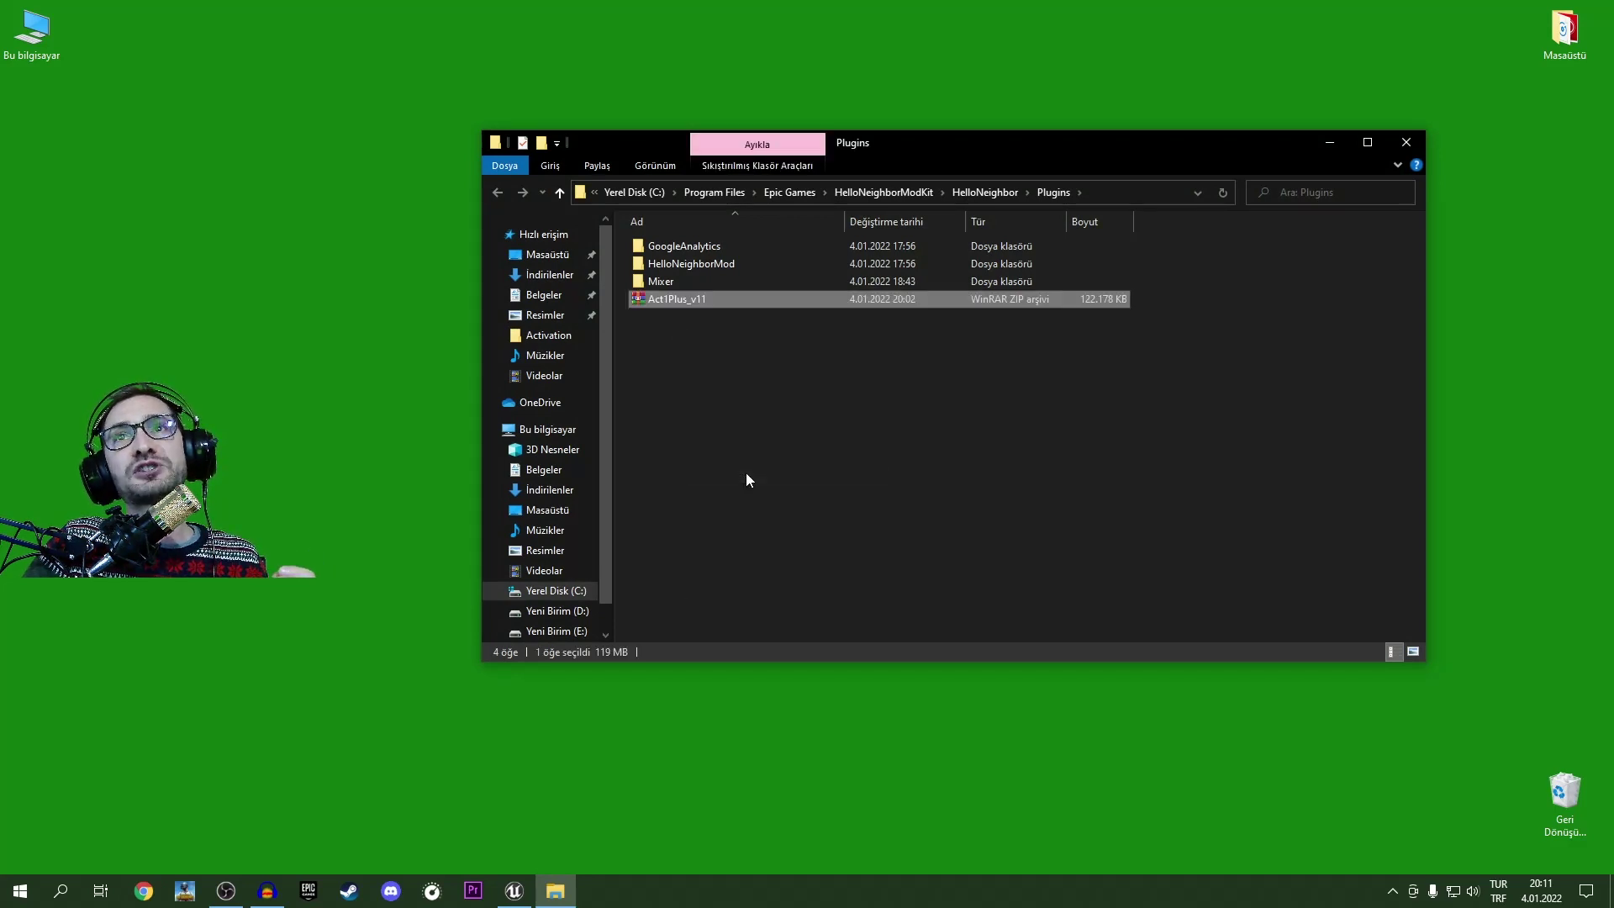
Step: Extract the Act1Plus_v11 archive directly into the Plugins folder, and close the folder window
{"action": "right_click", "coordinate": [641, 297]}
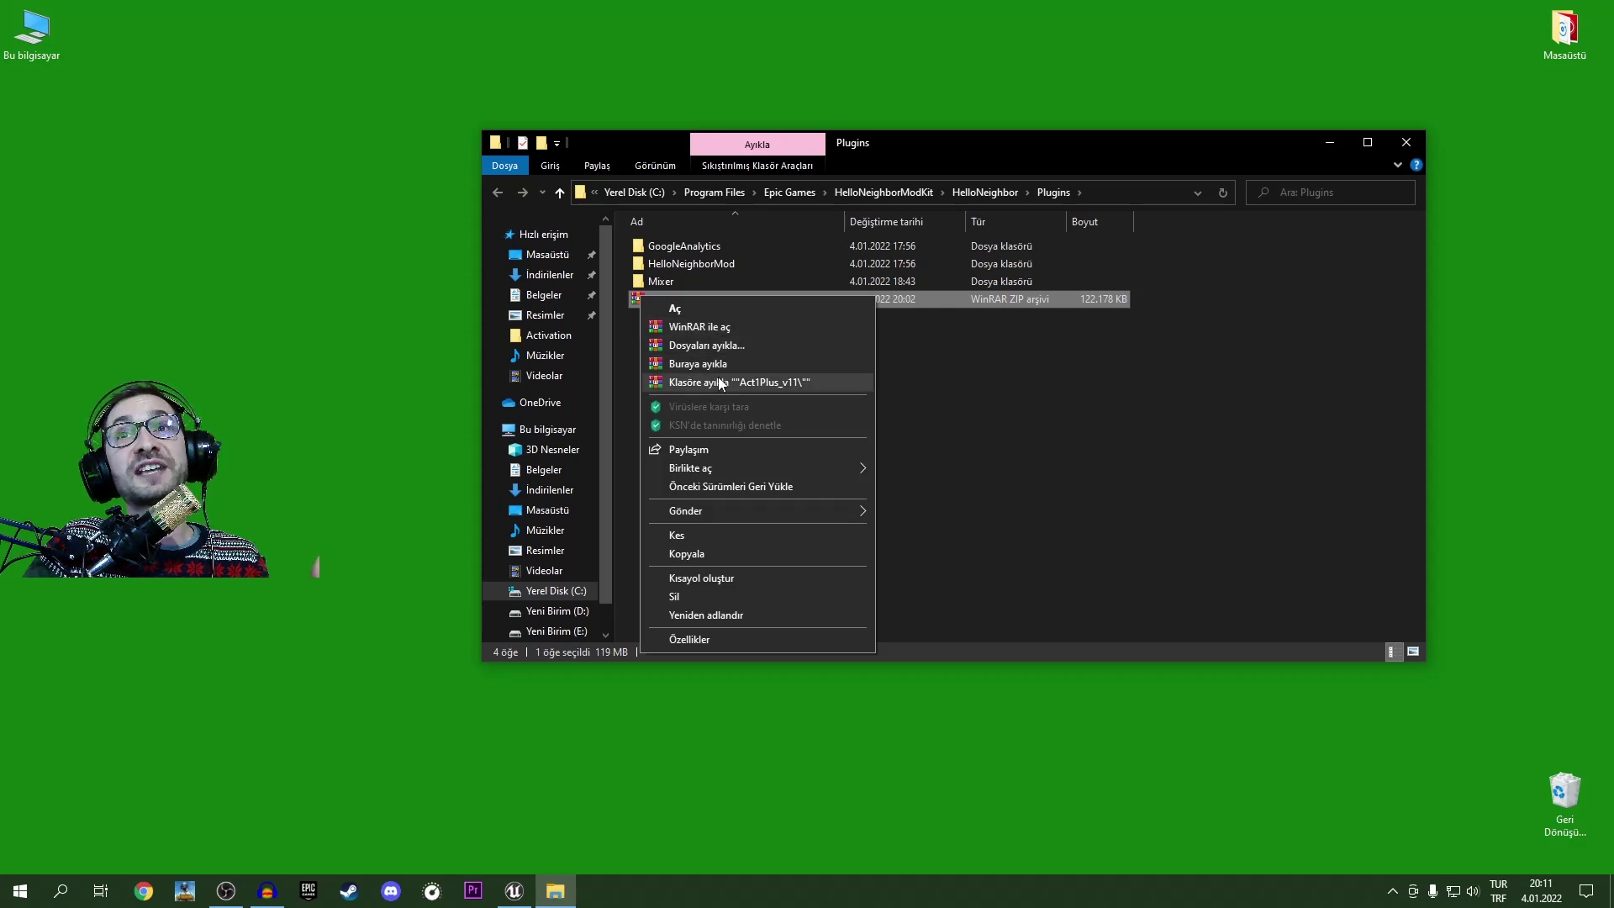
{"action": "left_click", "coordinate": [698, 365]}
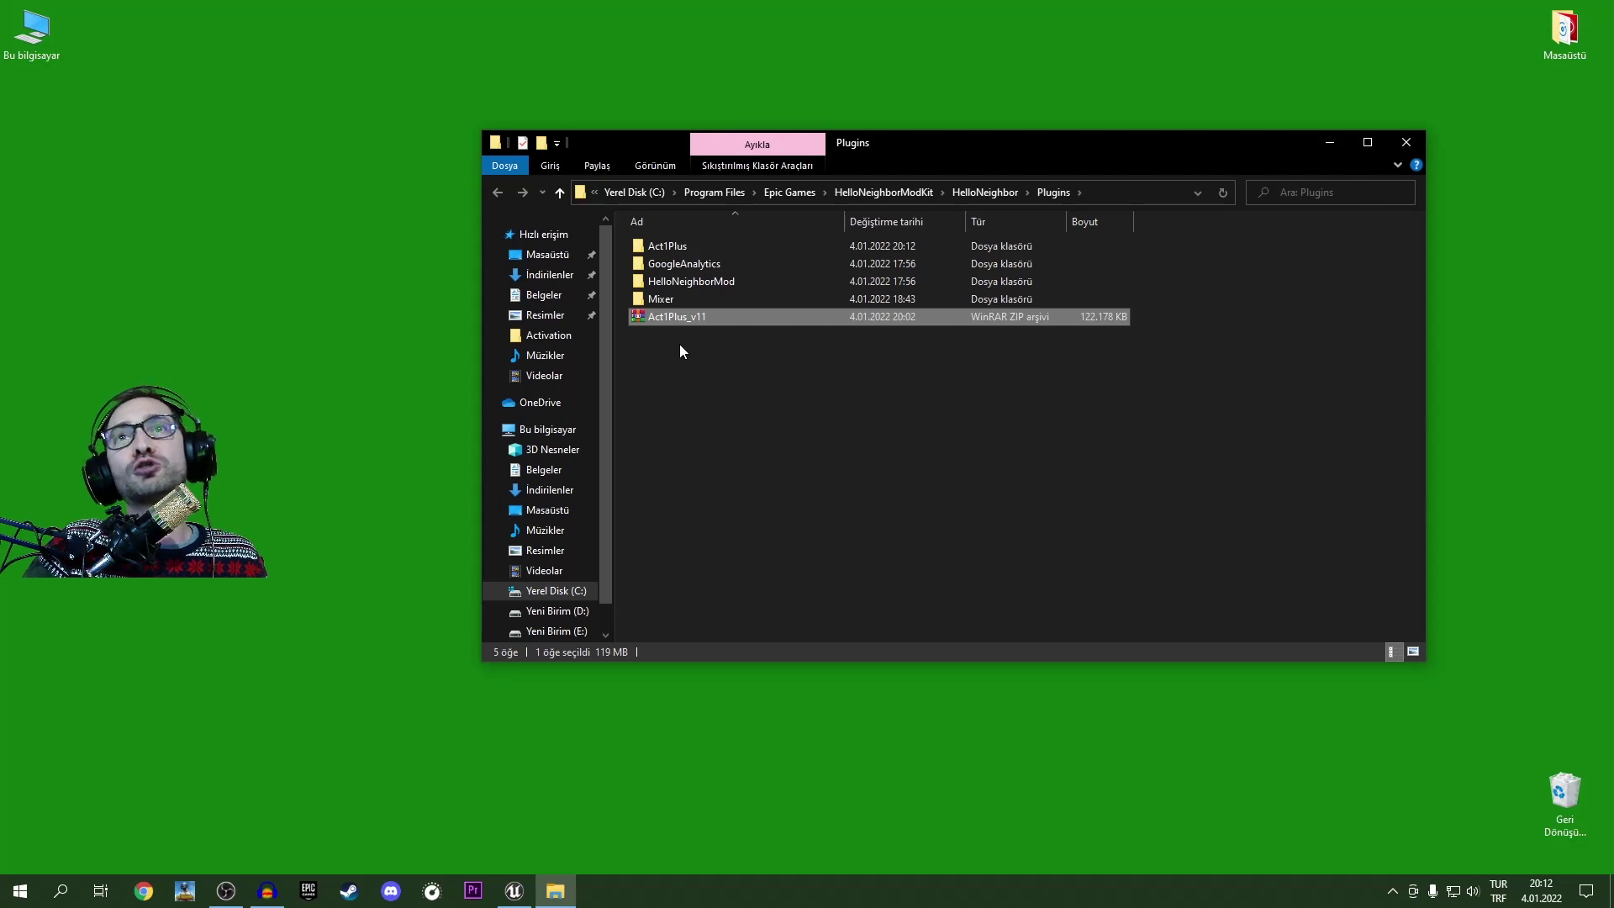
{"action": "left_click", "coordinate": [683, 246]}
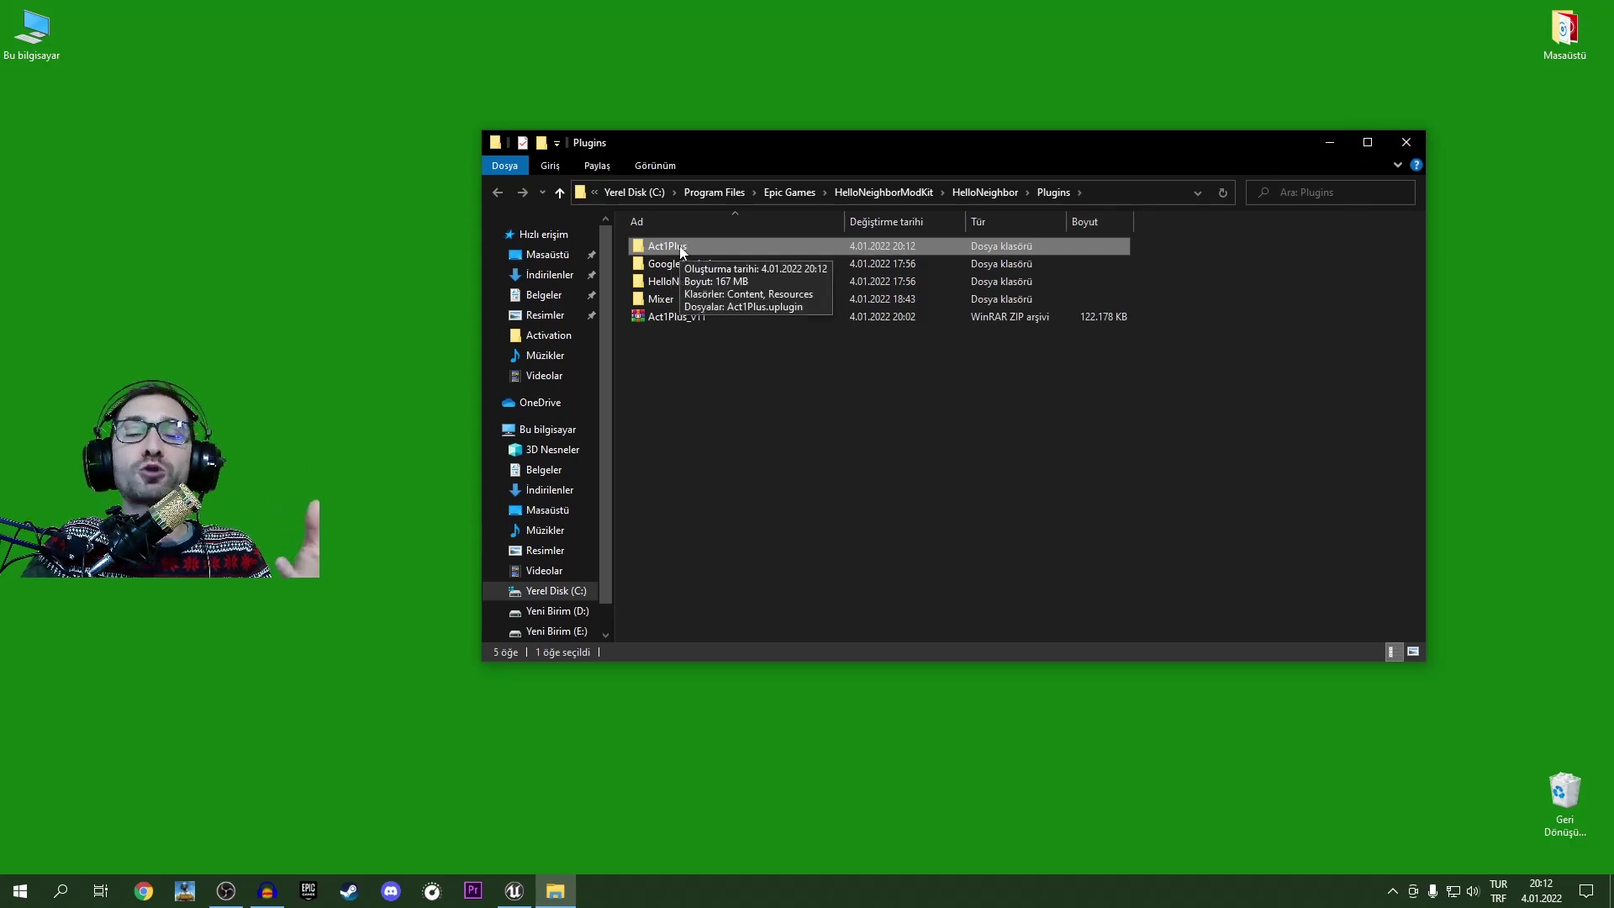
{"action": "left_click", "coordinate": [1405, 142]}
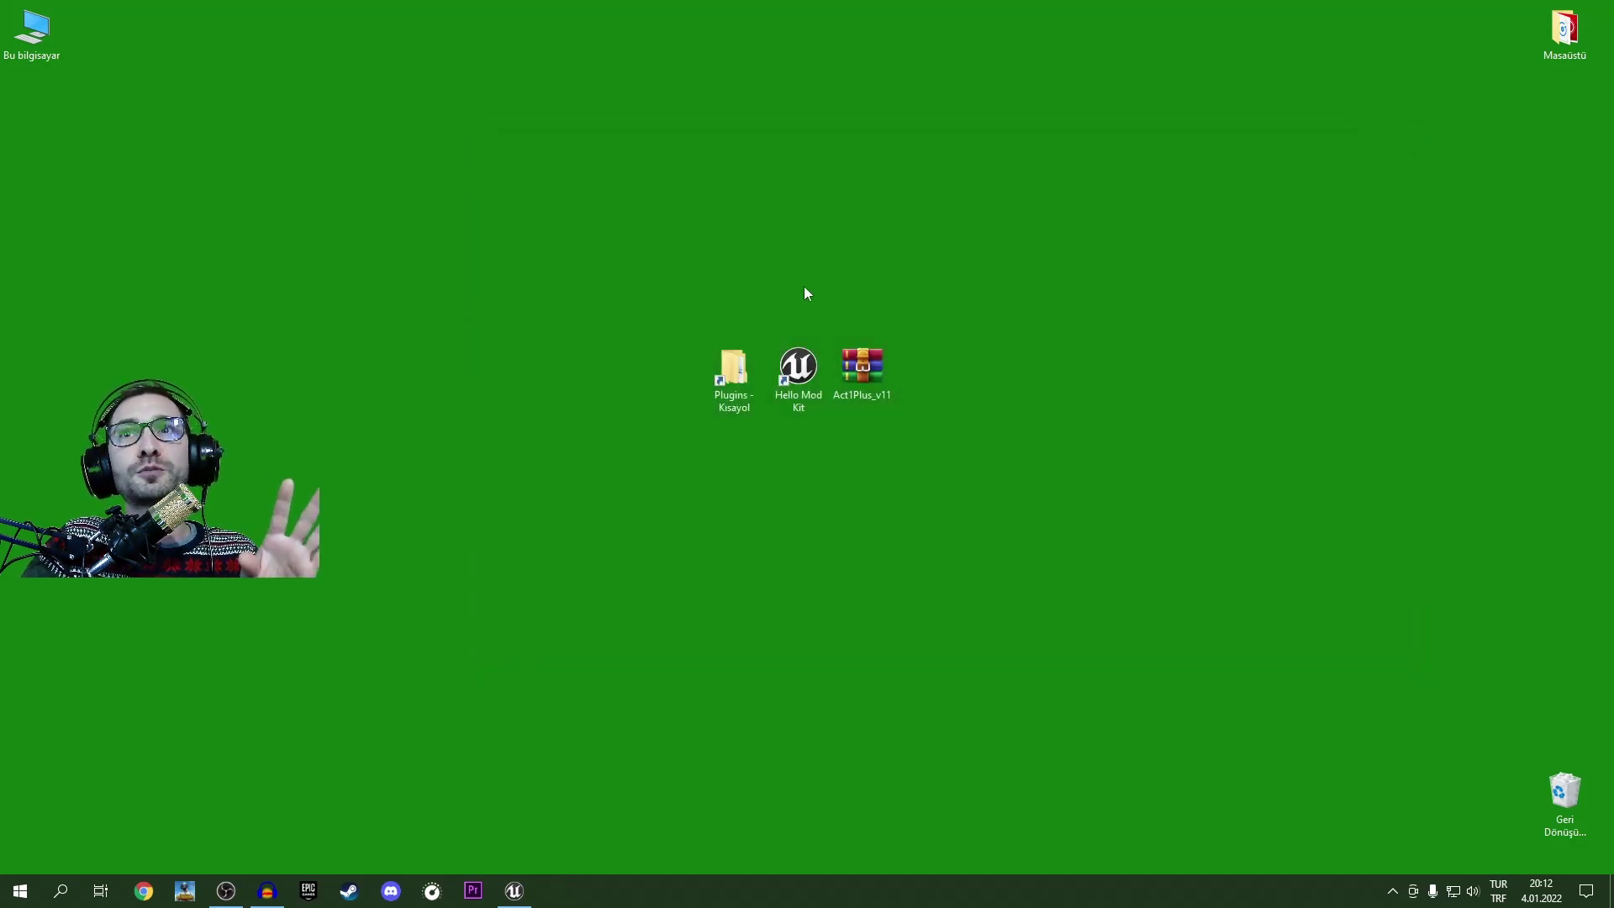
{"action": "left_click_drag", "start_coordinate": [720, 346], "coordinate": [748, 410]}
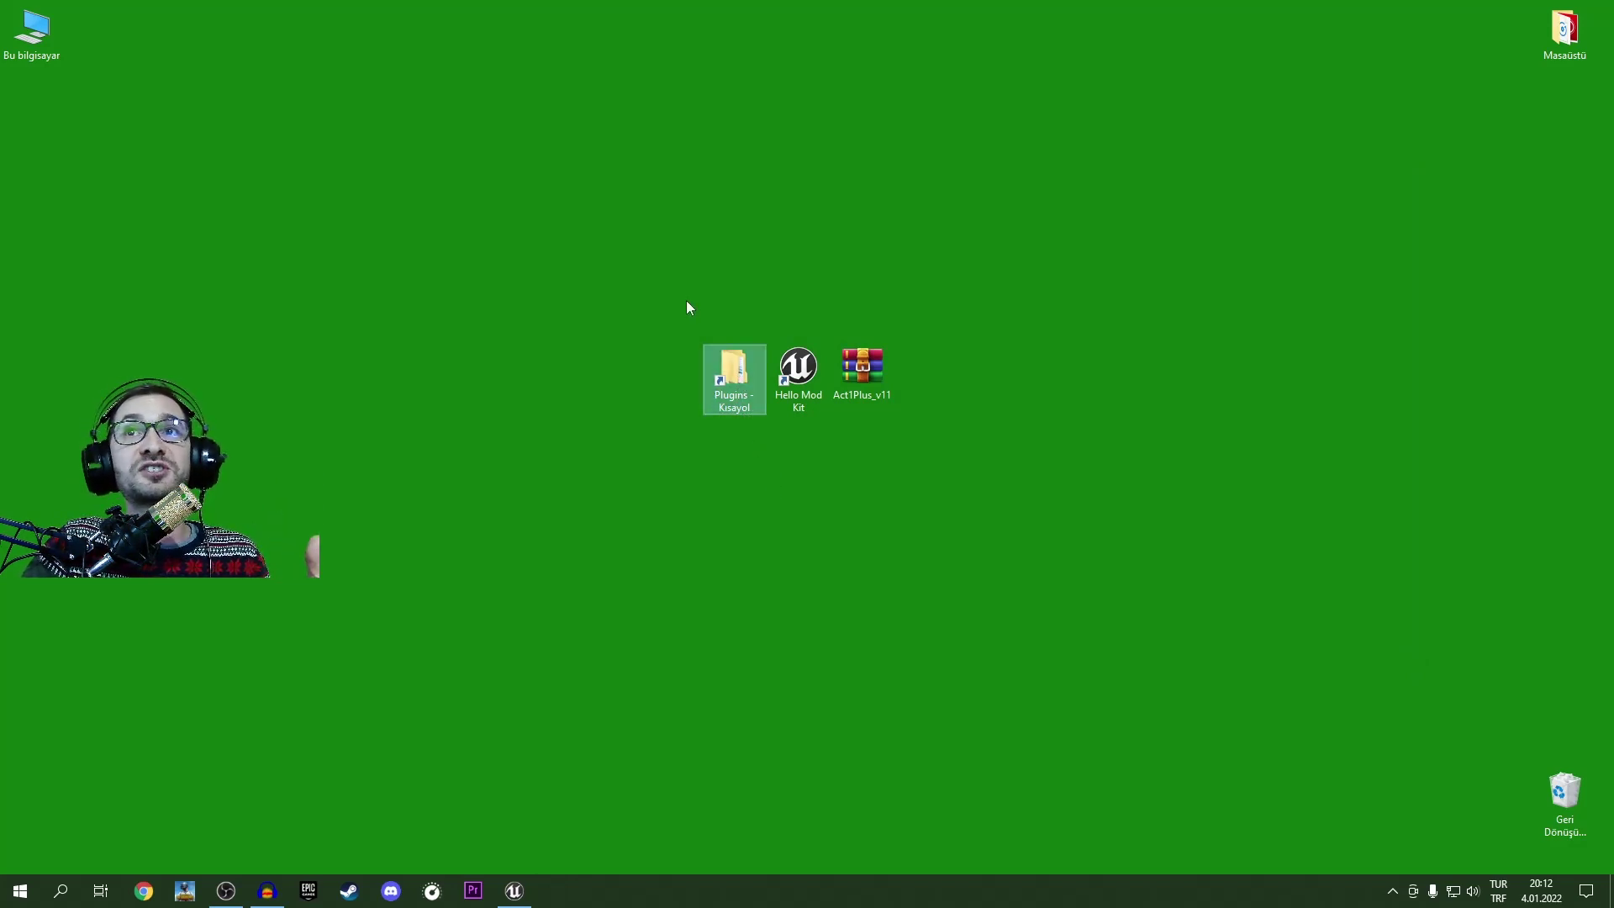
{"action": "left_click_drag", "start_coordinate": [684, 303], "coordinate": [775, 448]}
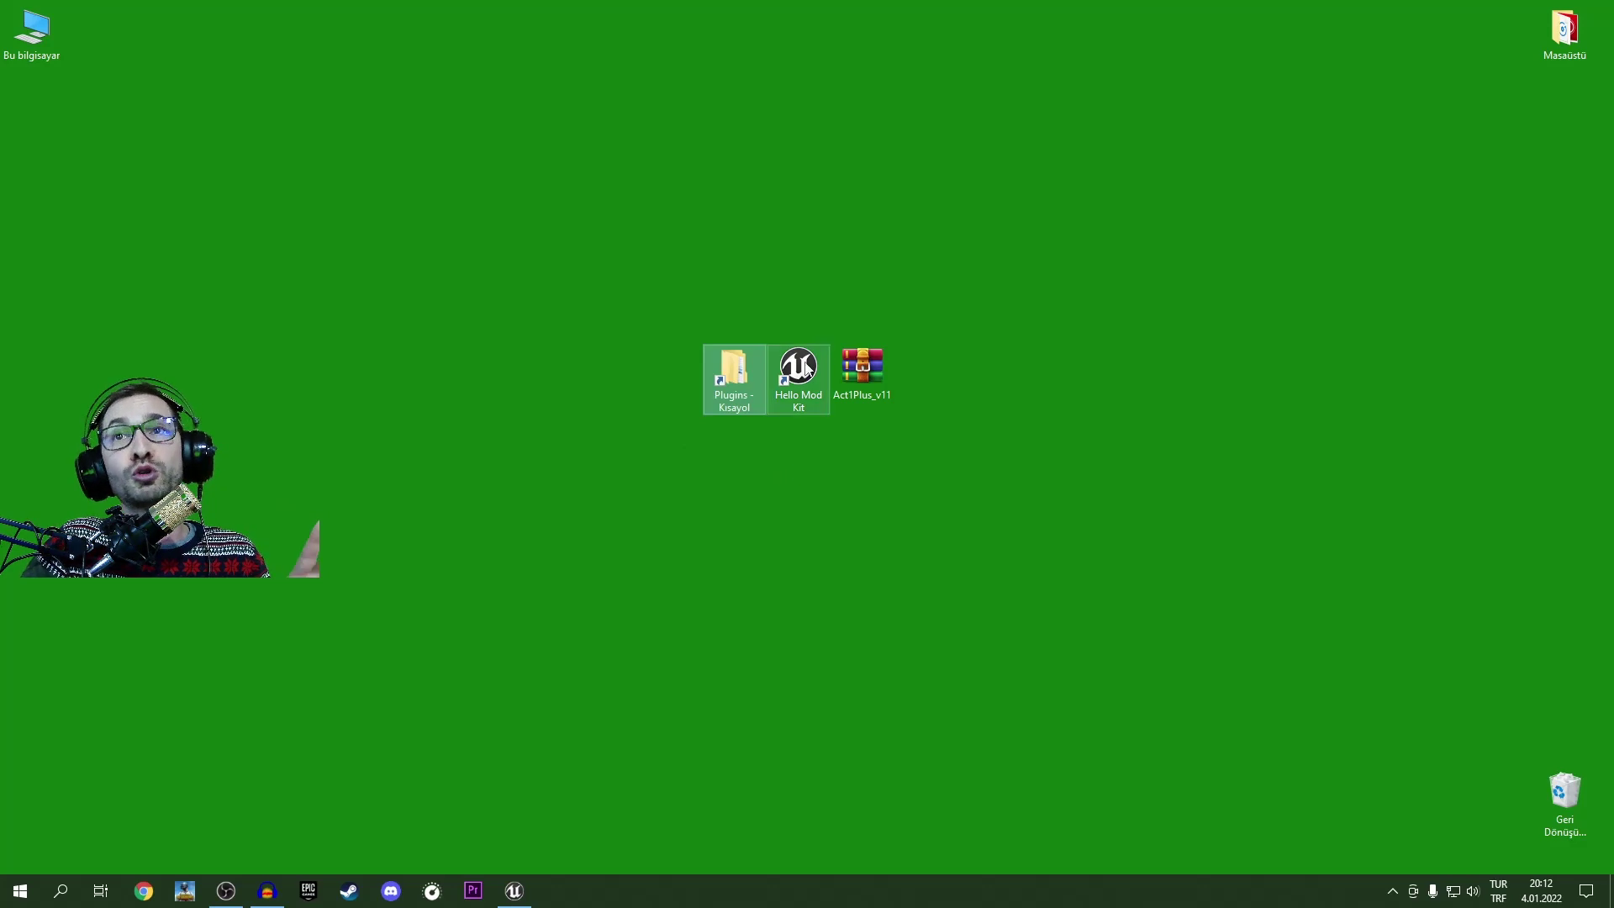
{"action": "left_click", "coordinate": [607, 594]}
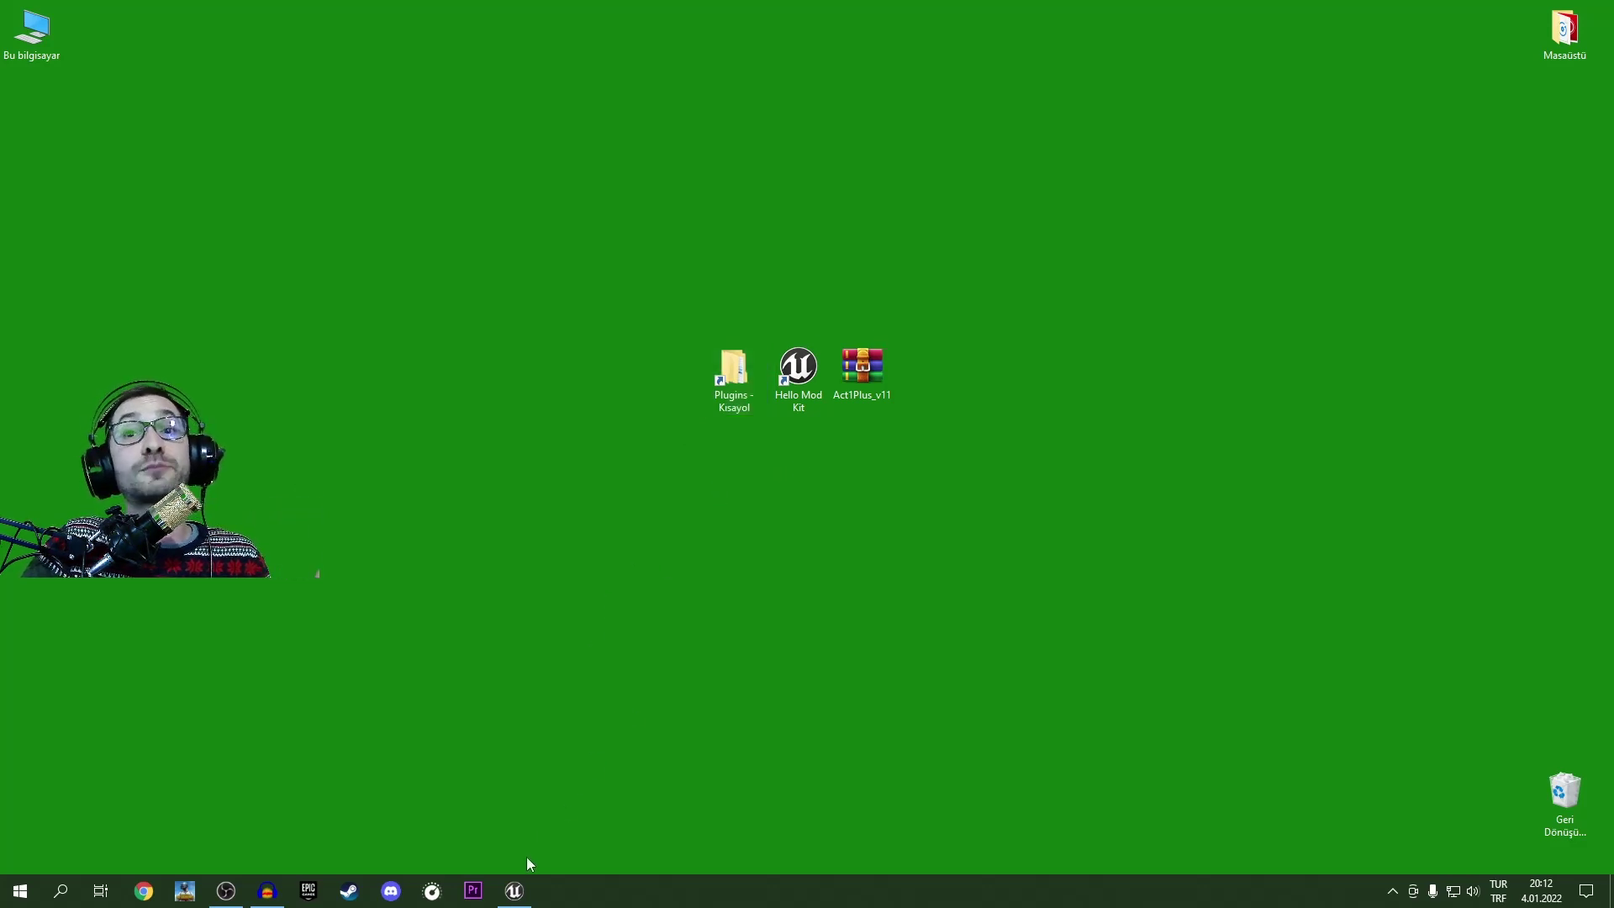
Step: Switch to the running Hello Neighbor Mod Kit and check its Content Browser for plugin folders, including the HelloNeighborMod and GoogleAnalytics C++ classes
{"action": "left_click", "coordinate": [516, 893]}
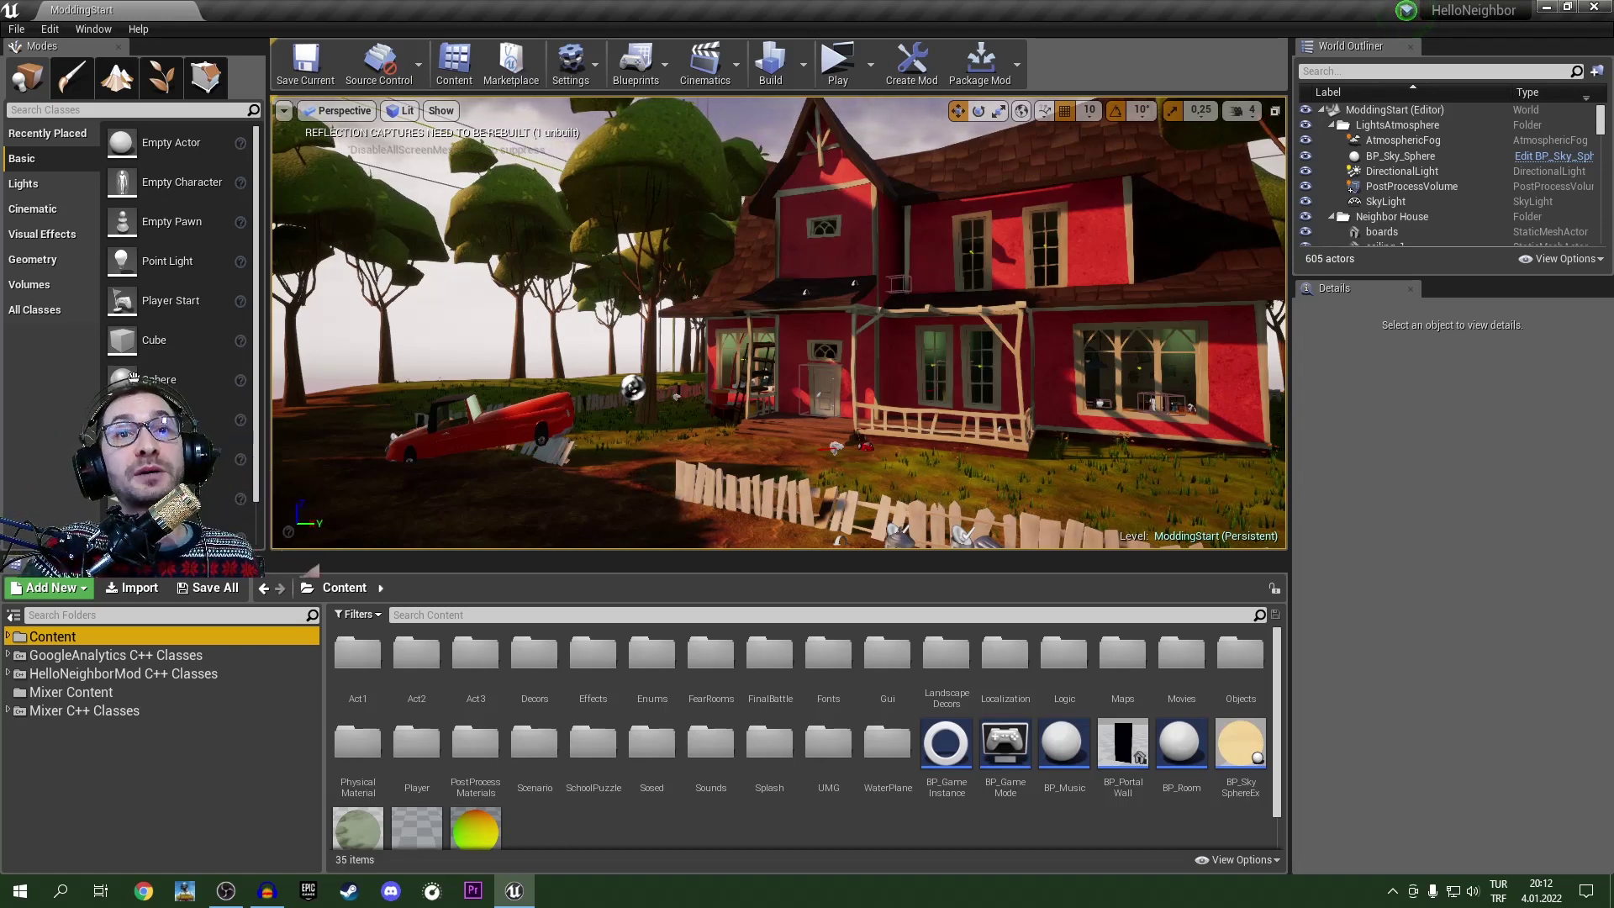
{"action": "left_click", "coordinate": [84, 710]}
{"action": "left_click", "coordinate": [81, 672]}
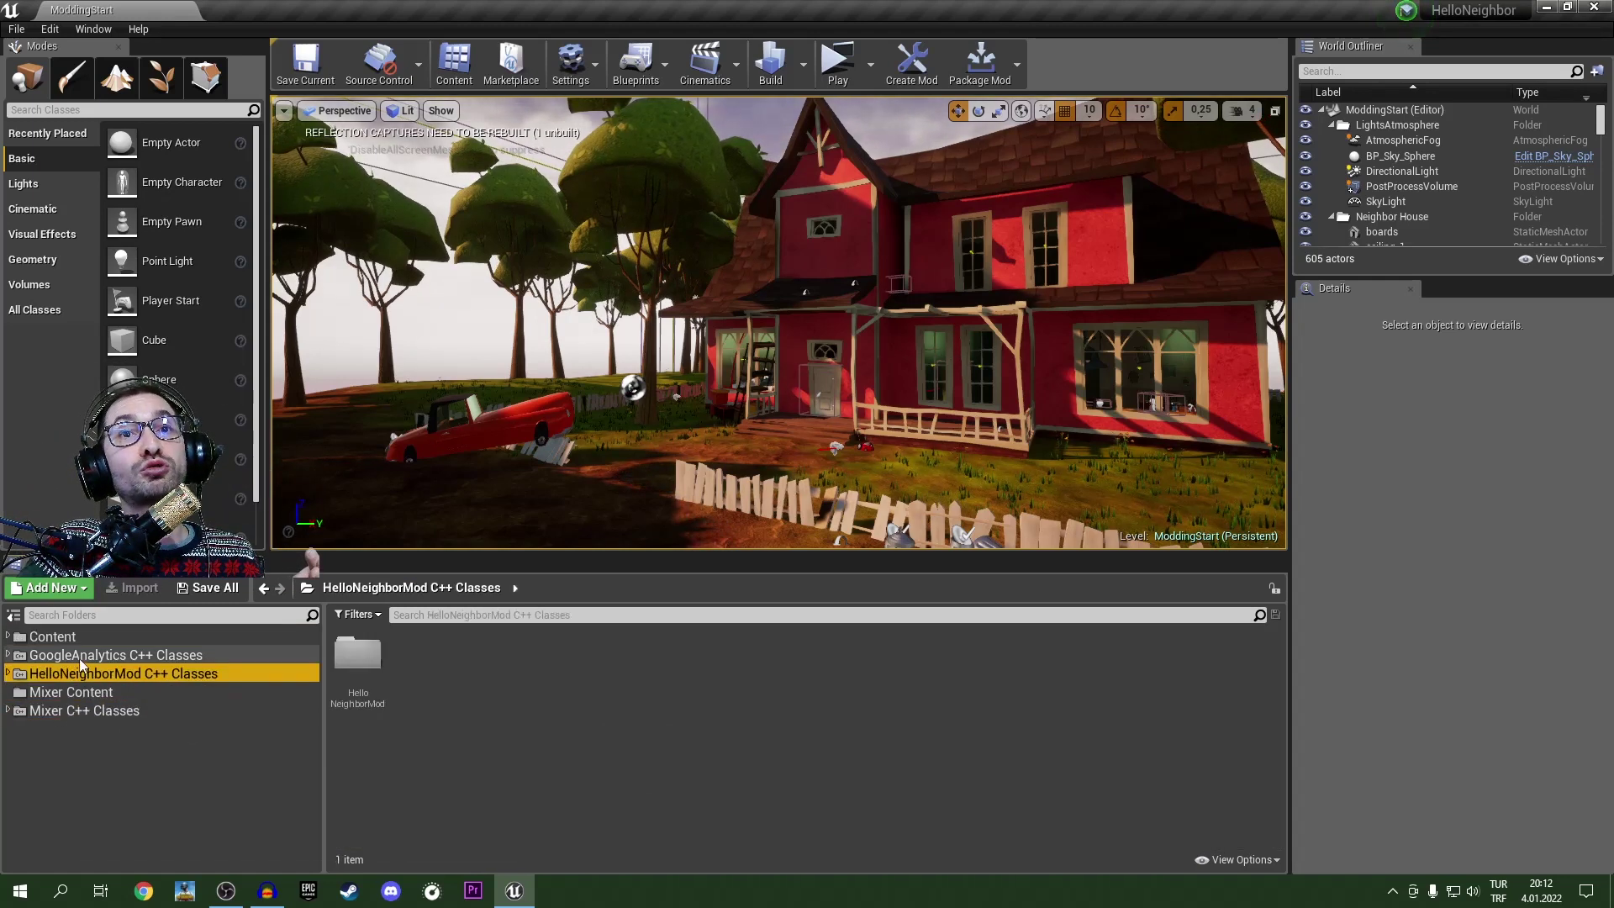
{"action": "left_click", "coordinate": [109, 654]}
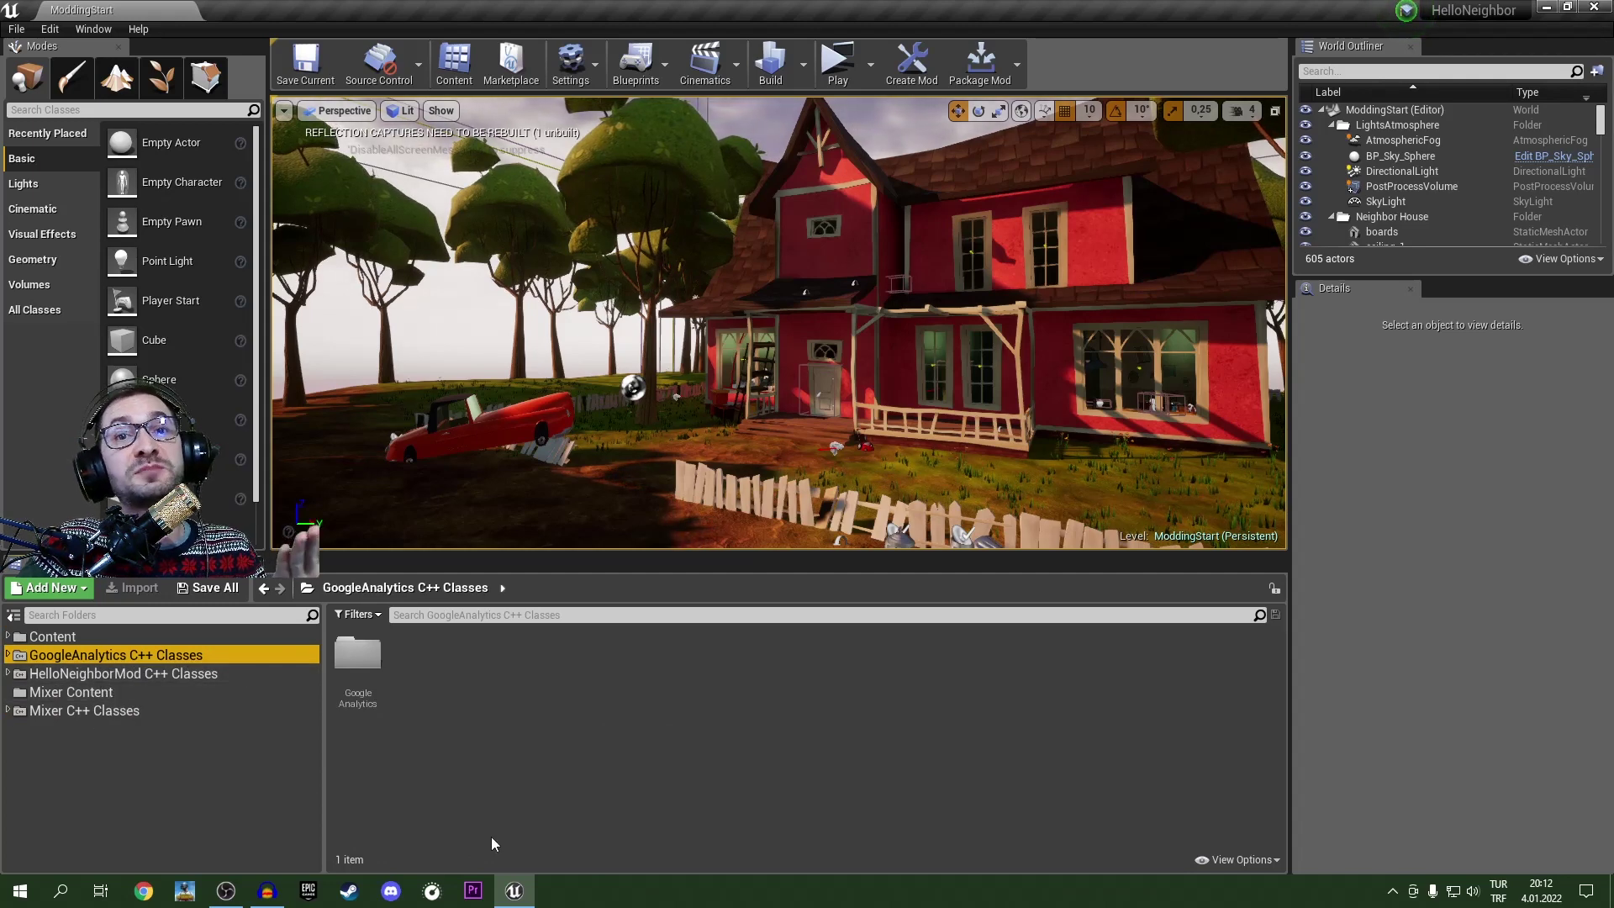
{"action": "left_click", "coordinate": [512, 894]}
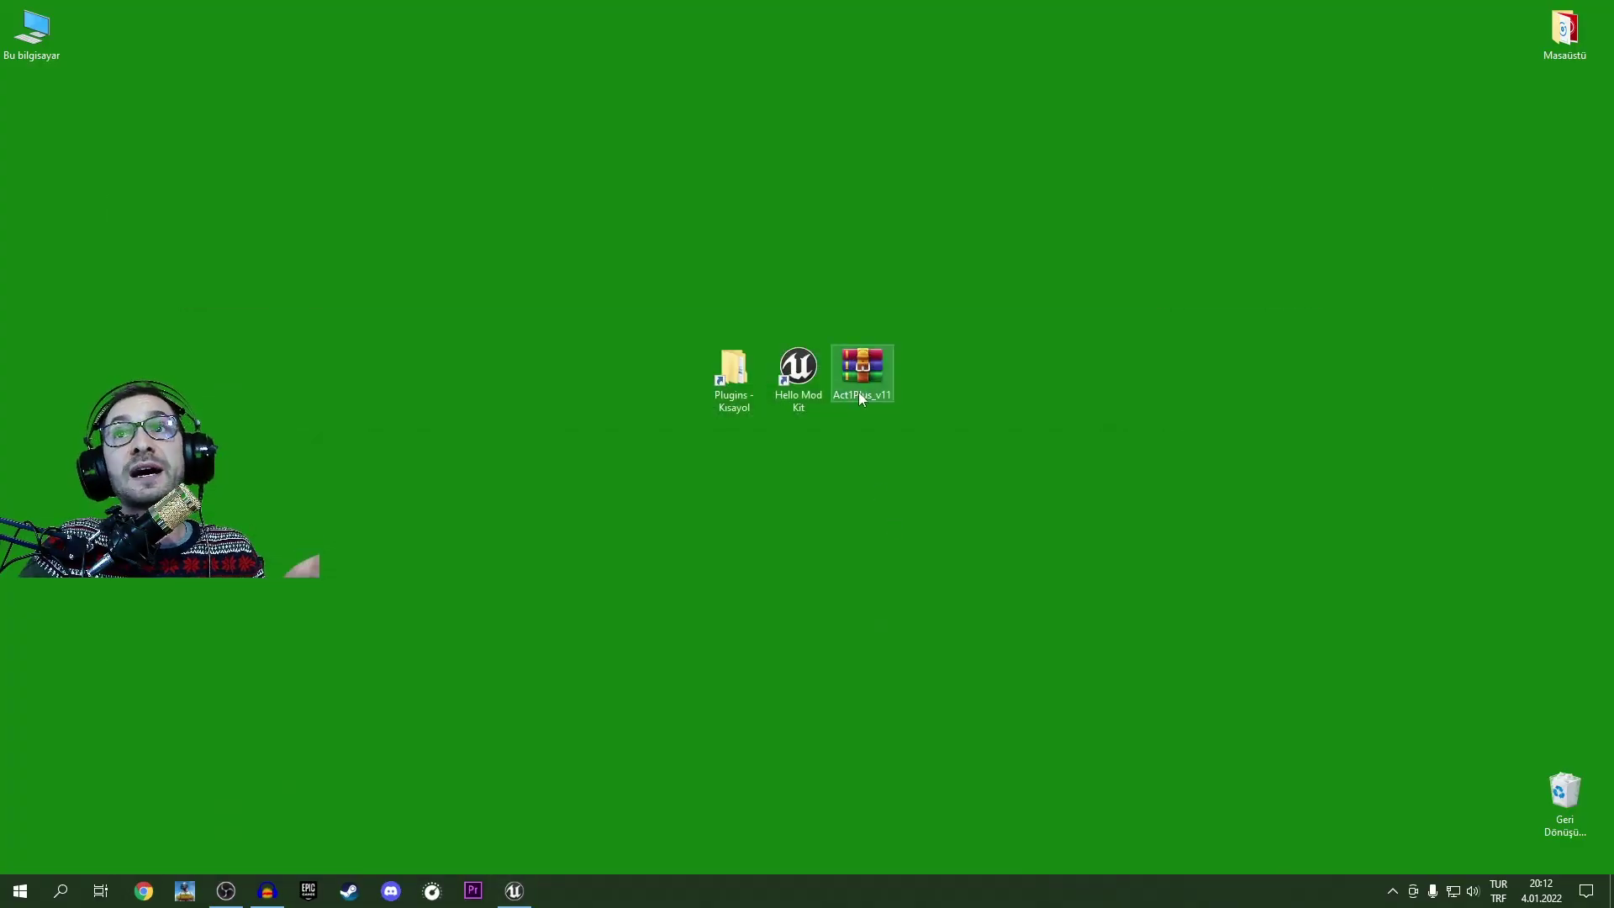
{"action": "left_click", "coordinate": [514, 891]}
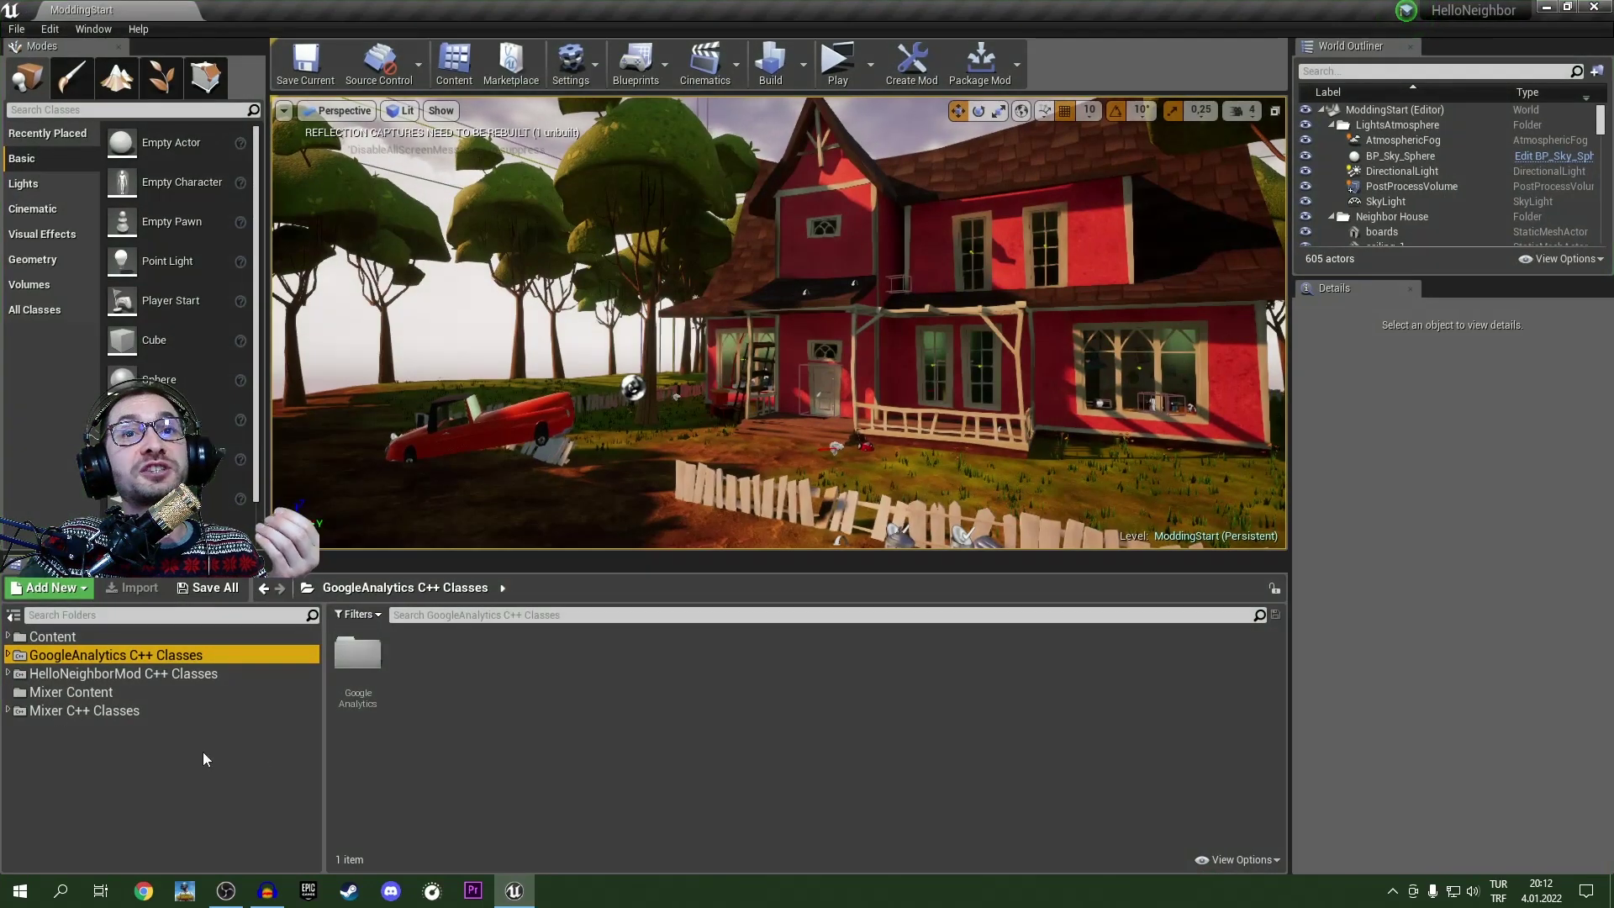
Step: Restart the Hello Neighbor Mod Kit and dismiss the New Game Mod window
{"action": "left_click", "coordinate": [1603, 8]}
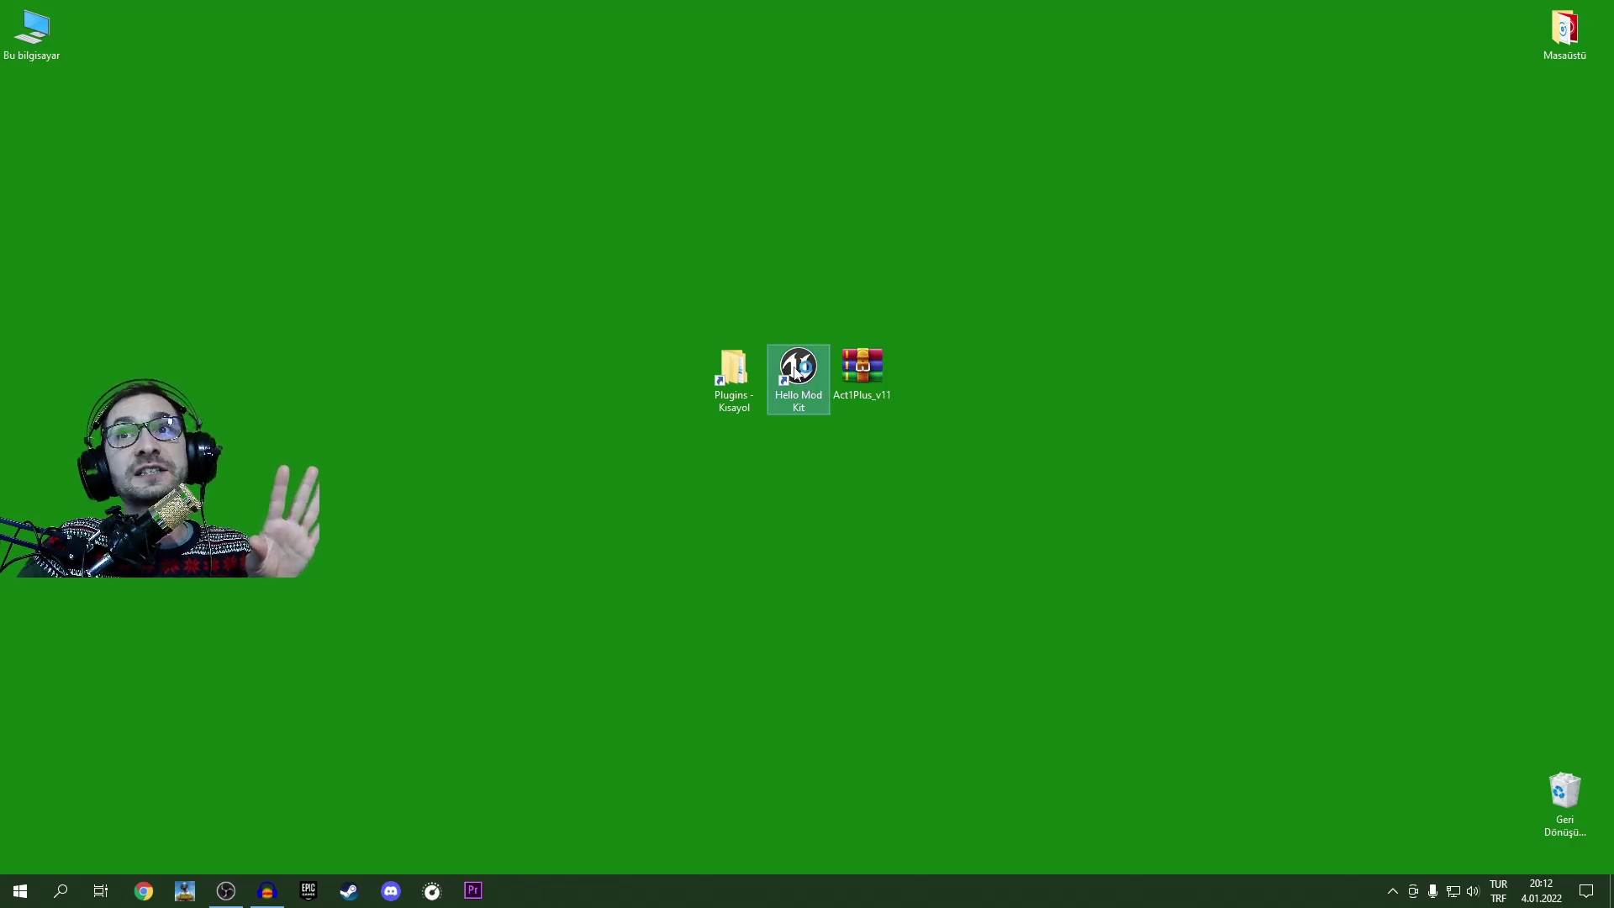
{"action": "double_click", "coordinate": [796, 368]}
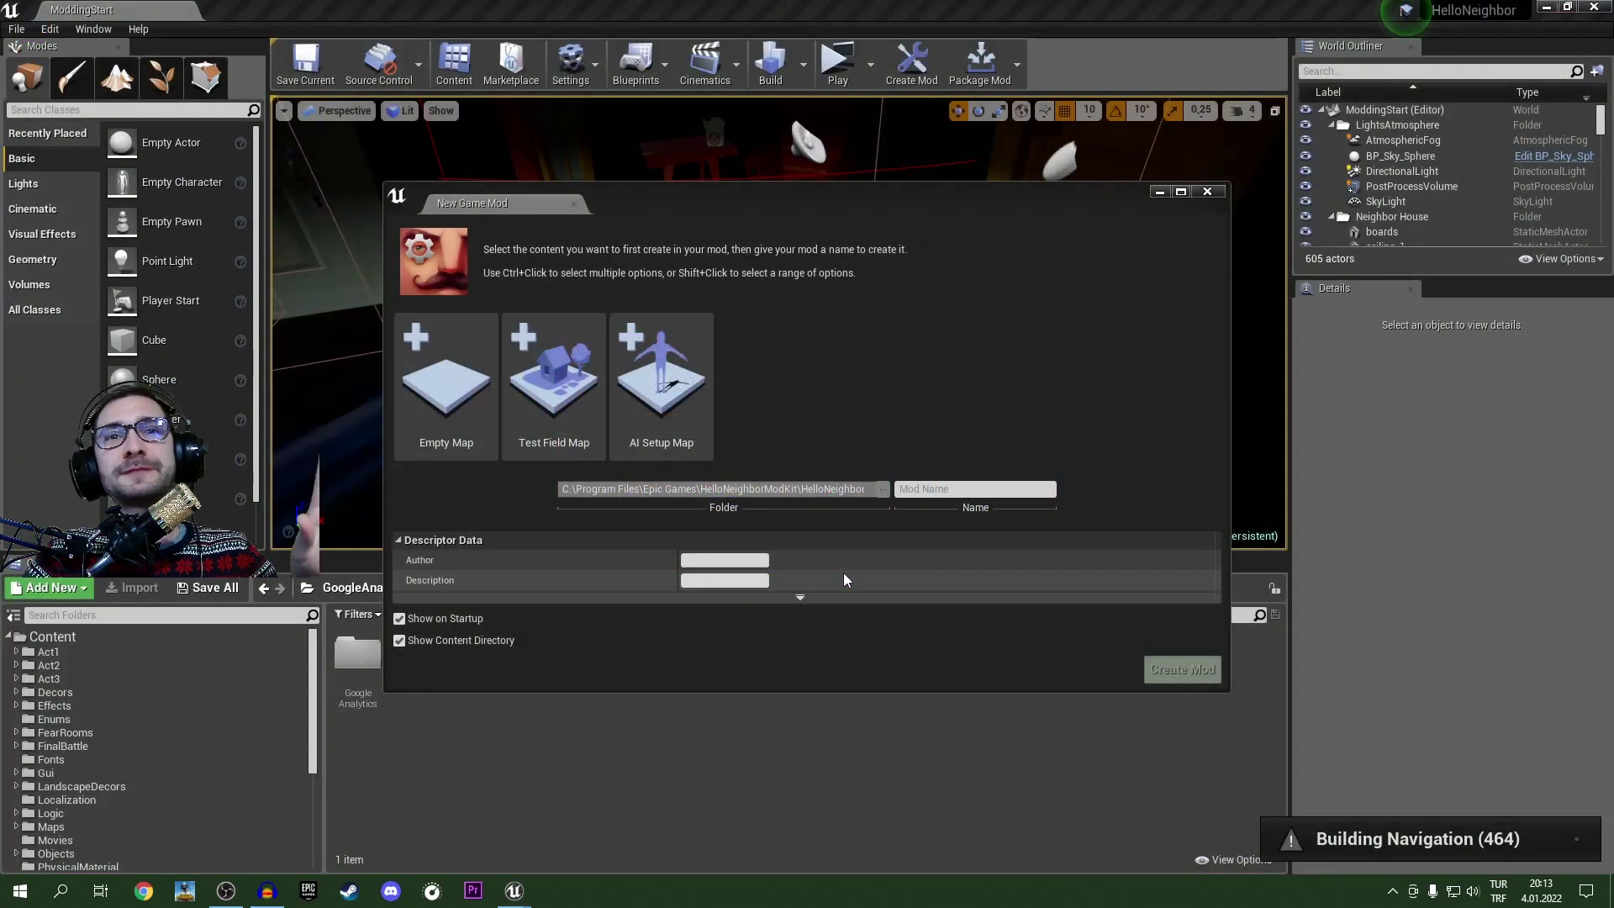
{"action": "left_click", "coordinate": [1207, 191]}
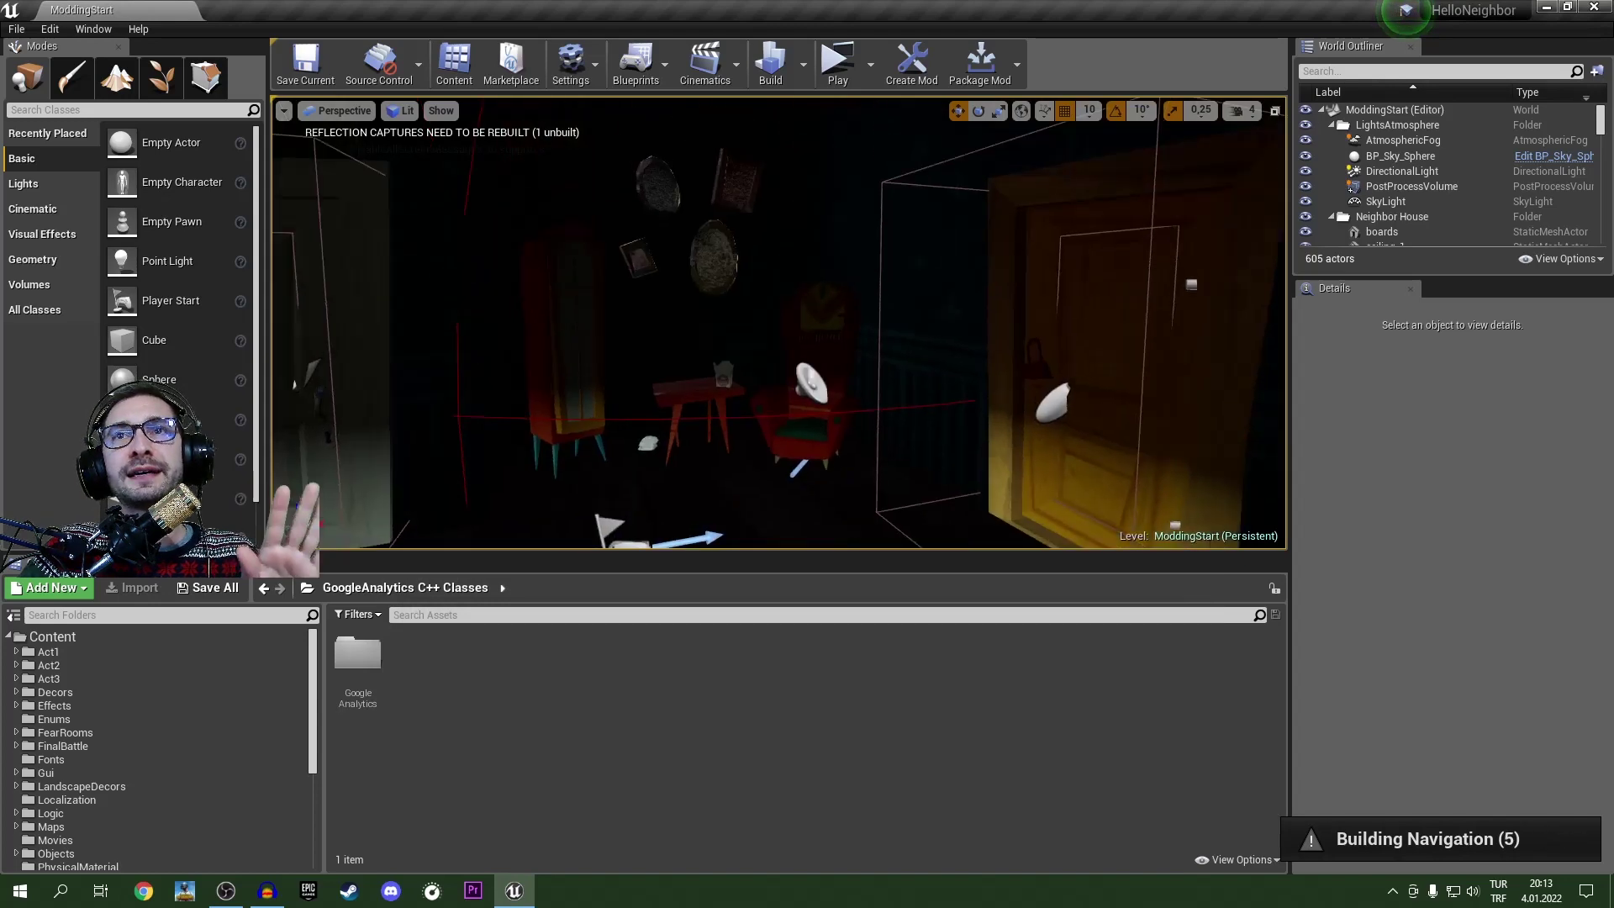
Step: Collapse the Content folder tree and go to the Maps folder inside Act1Plus Content's Stuff folder
{"action": "right_click_drag", "start_coordinate": [779, 323], "coordinate": [403, 323]}
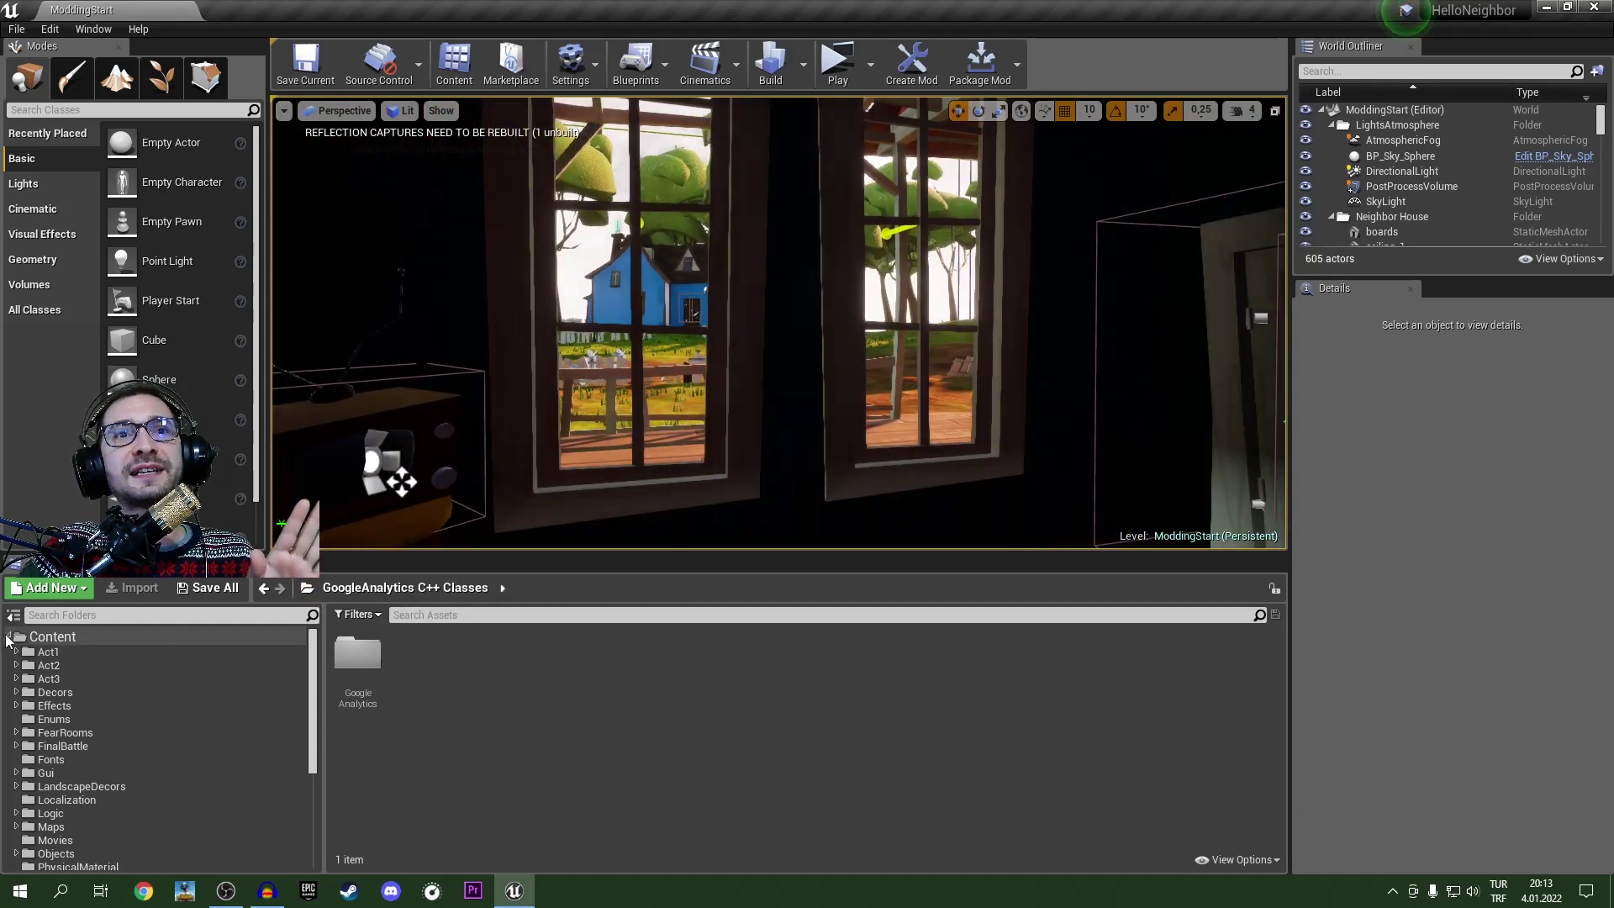
{"action": "left_click", "coordinate": [8, 638]}
{"action": "left_click", "coordinate": [78, 656]}
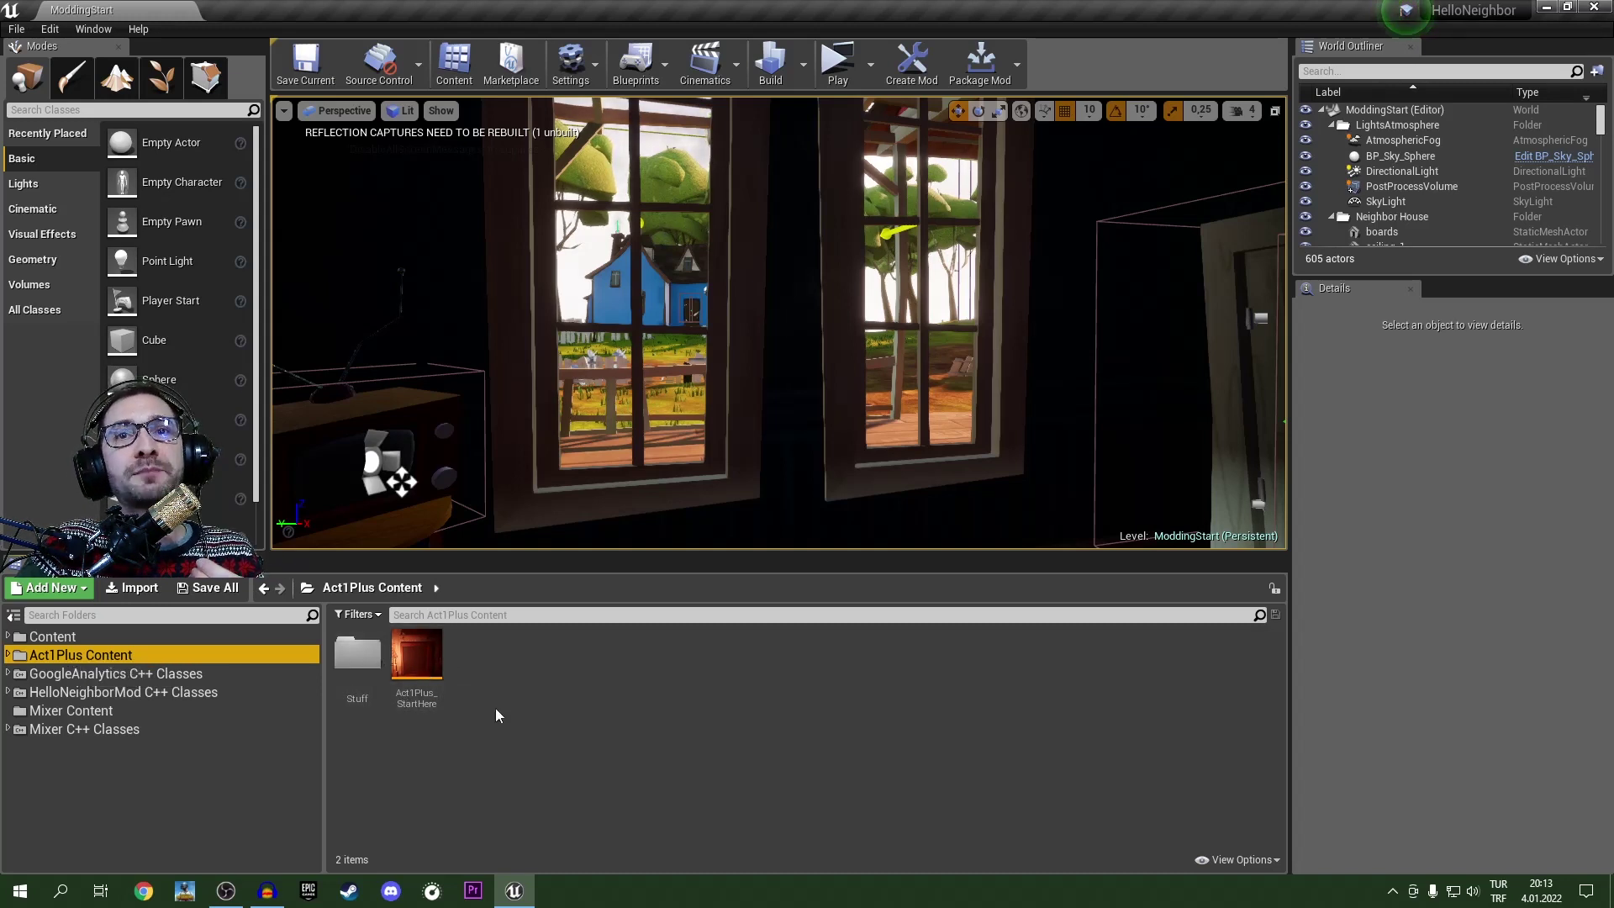
{"action": "double_click", "coordinate": [361, 656]}
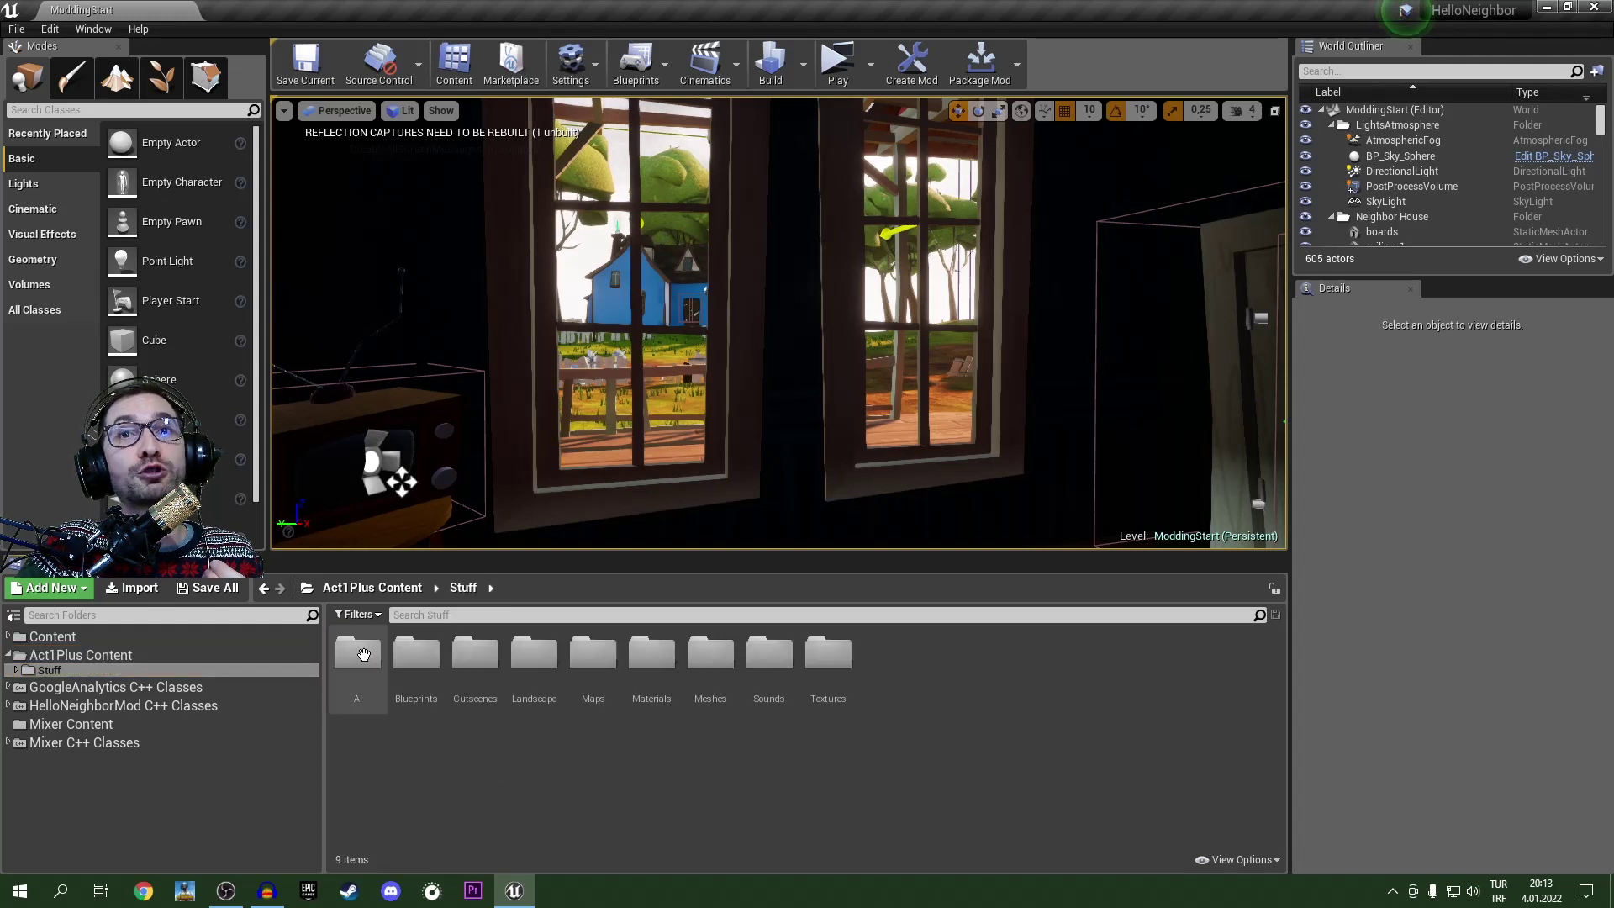
{"action": "double_click", "coordinate": [606, 655]}
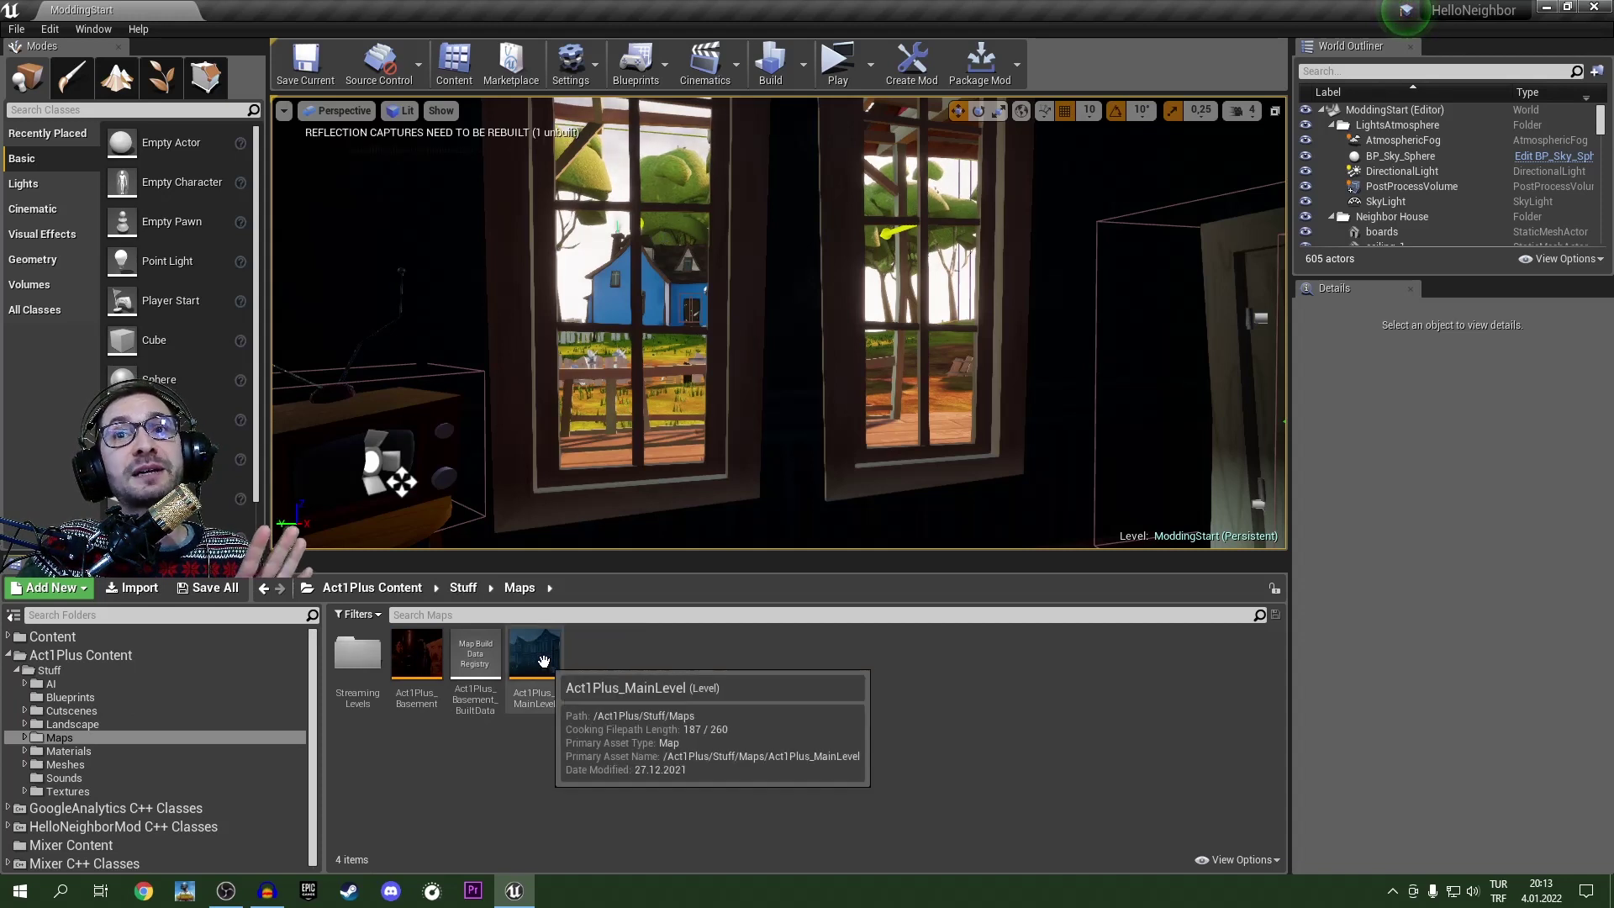
Step: Open the Act1Plus_MainLevel level from the Maps folder
{"action": "left_click", "coordinate": [417, 656]}
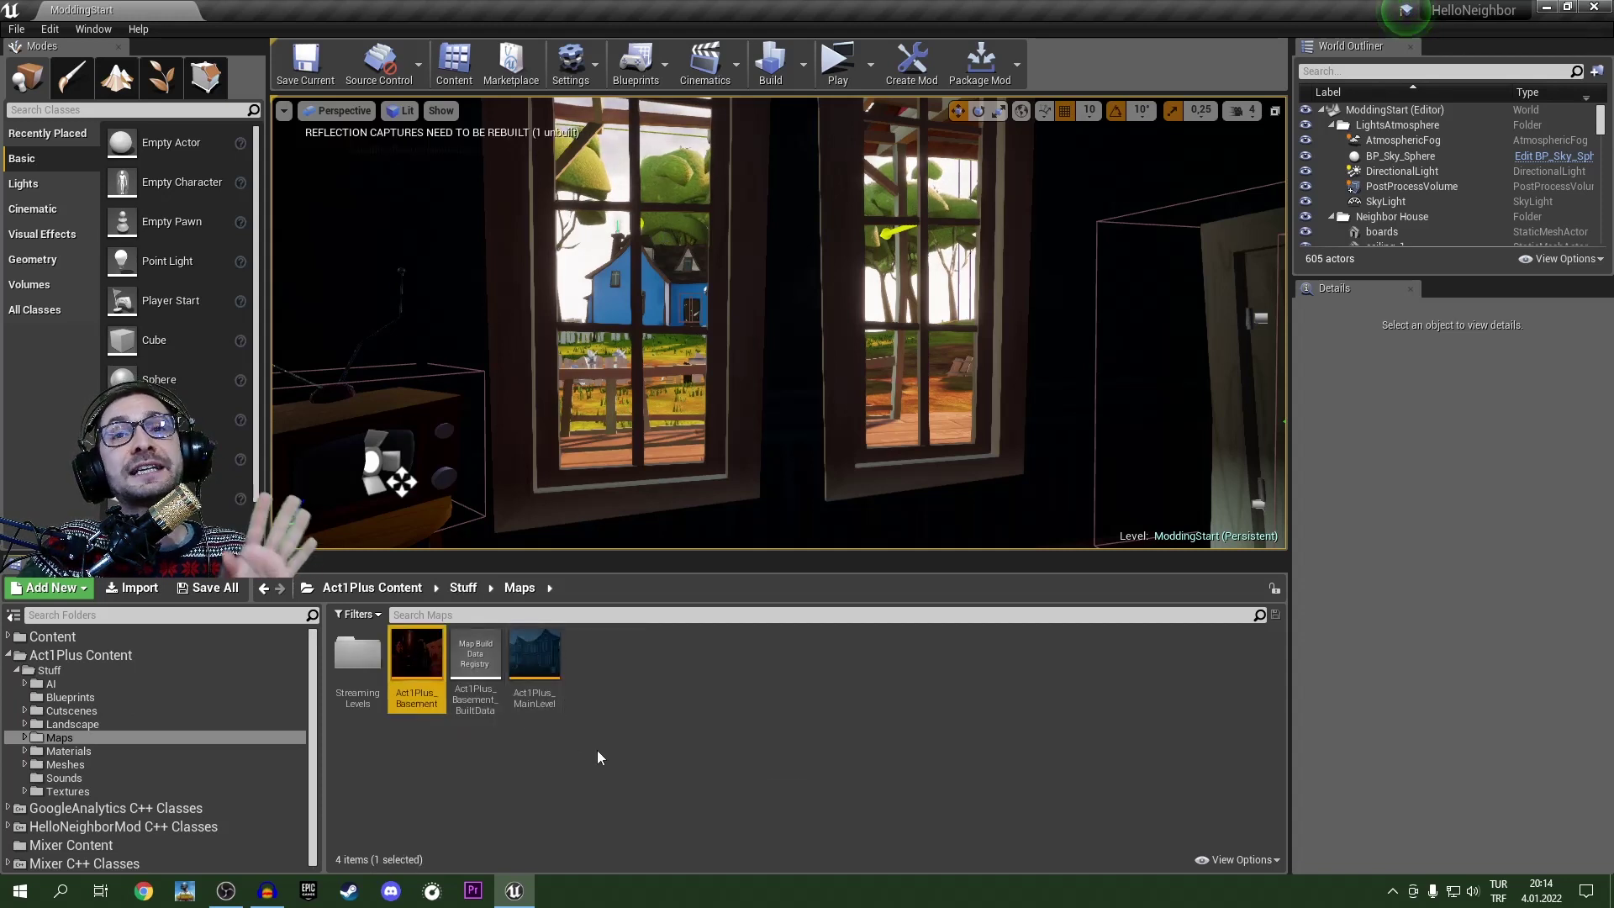
{"action": "left_click", "coordinate": [535, 660]}
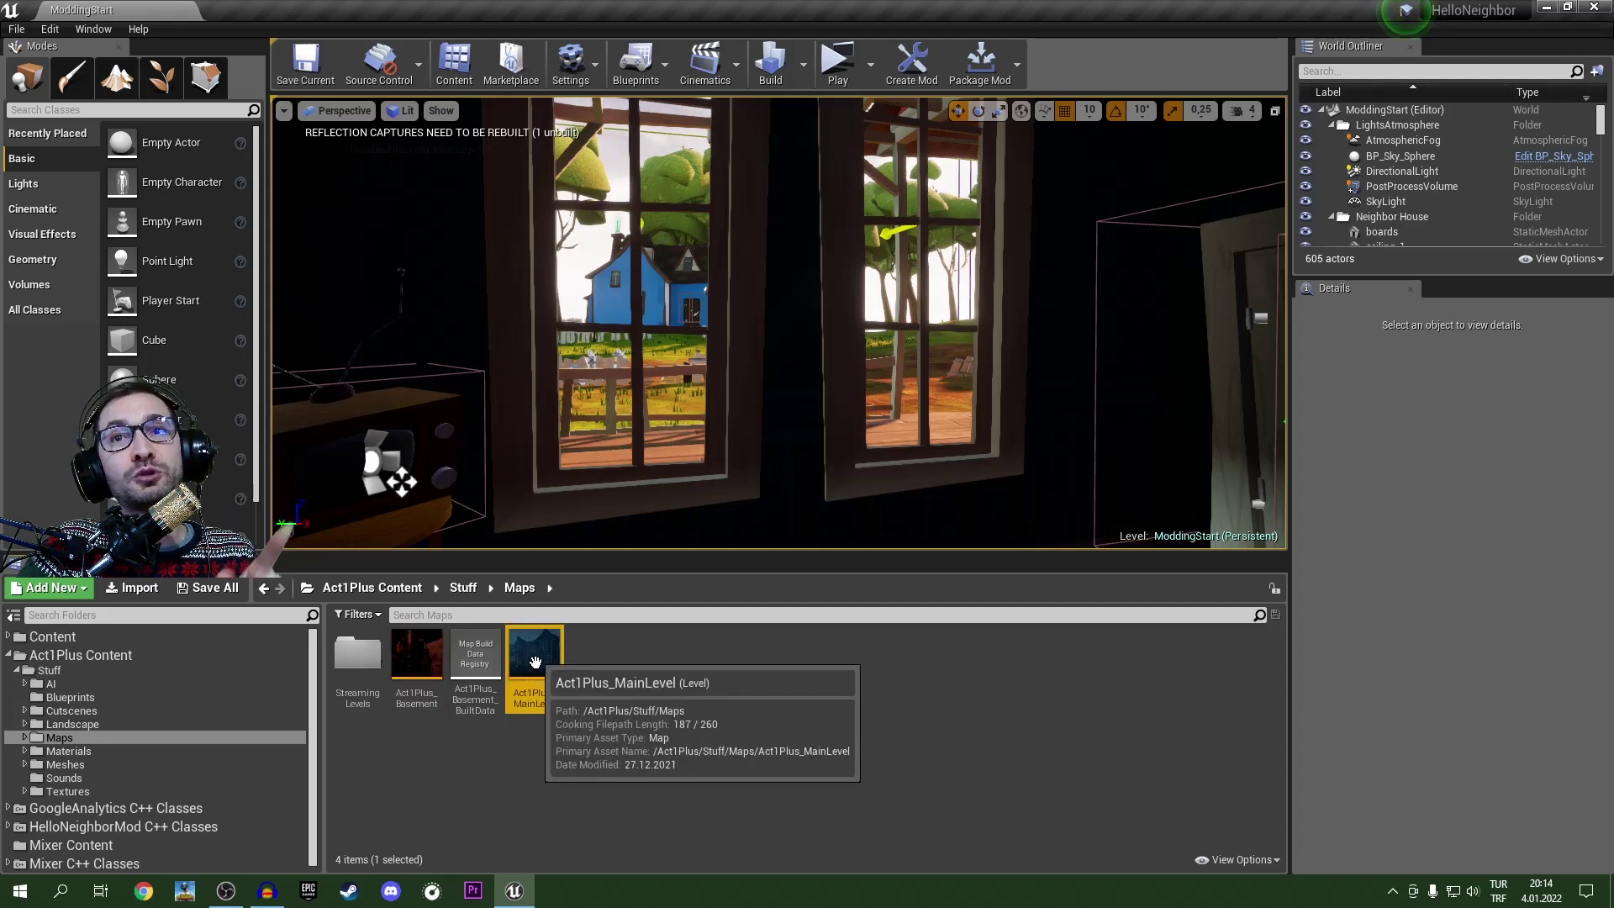
{"action": "left_click", "coordinate": [418, 693]}
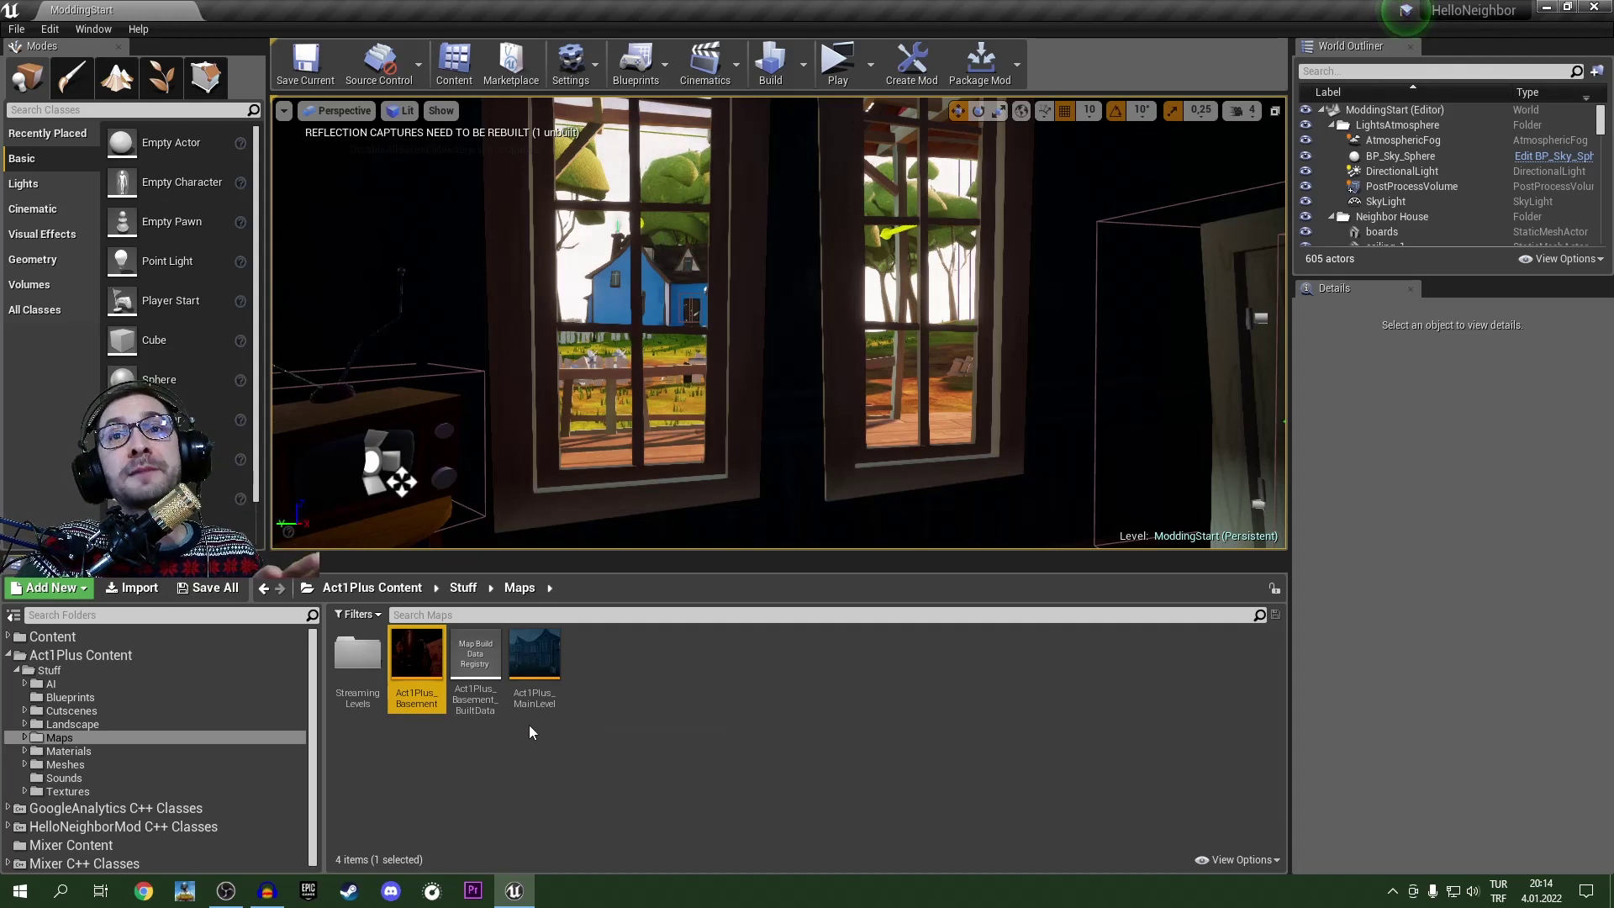
{"action": "left_click", "coordinate": [536, 668]}
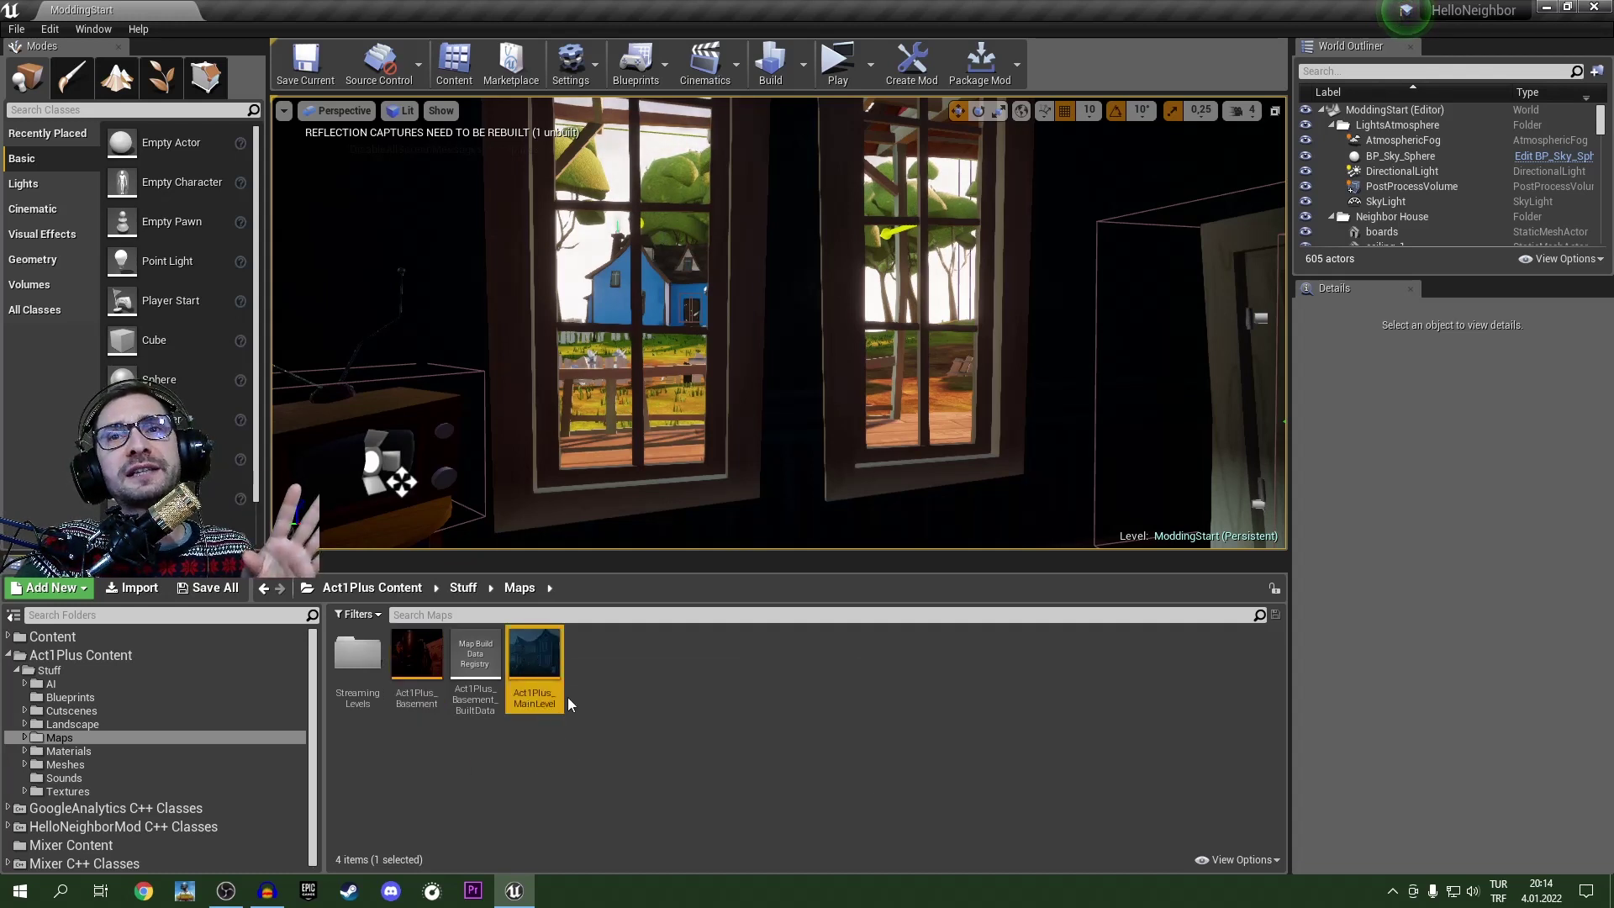
{"action": "double_click", "coordinate": [539, 657]}
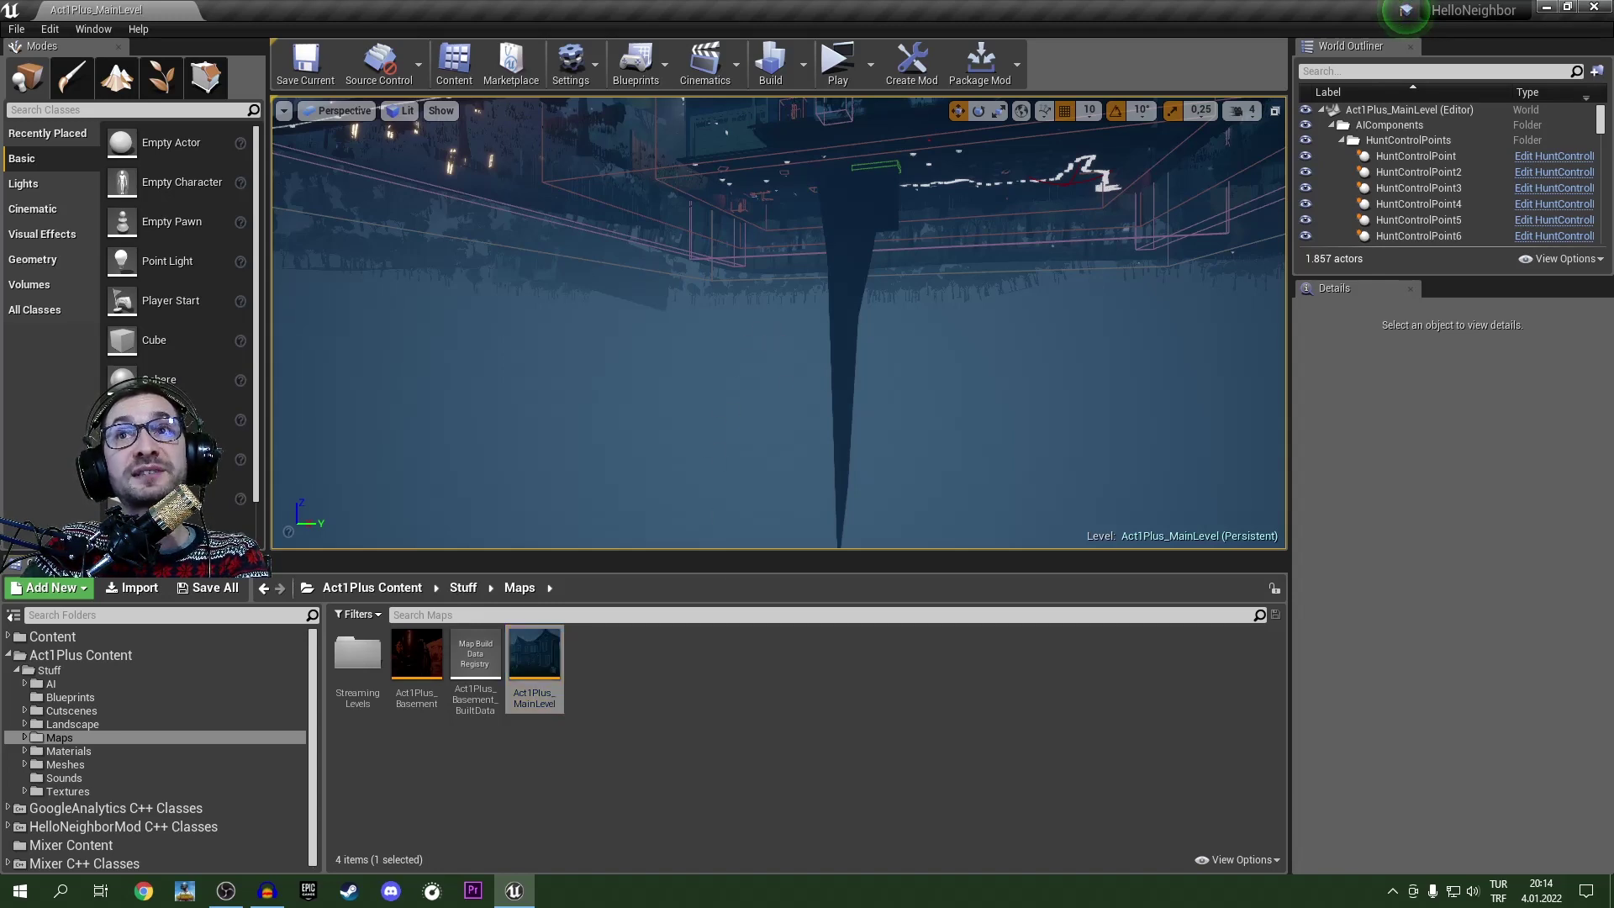
{"action": "mouse_move", "coordinate": [776, 337]}
{"action": "right_mouse_down"}
{"action": "mouse_move", "coordinate": [790, 210]}
{"action": "mouse_move", "coordinate": [797, 284]}
{"action": "mouse_move", "coordinate": [773, 286]}
{"action": "mouse_move", "coordinate": [775, 243]}
{"action": "mouse_move", "coordinate": [770, 338]}
{"action": "right_mouse_up"}
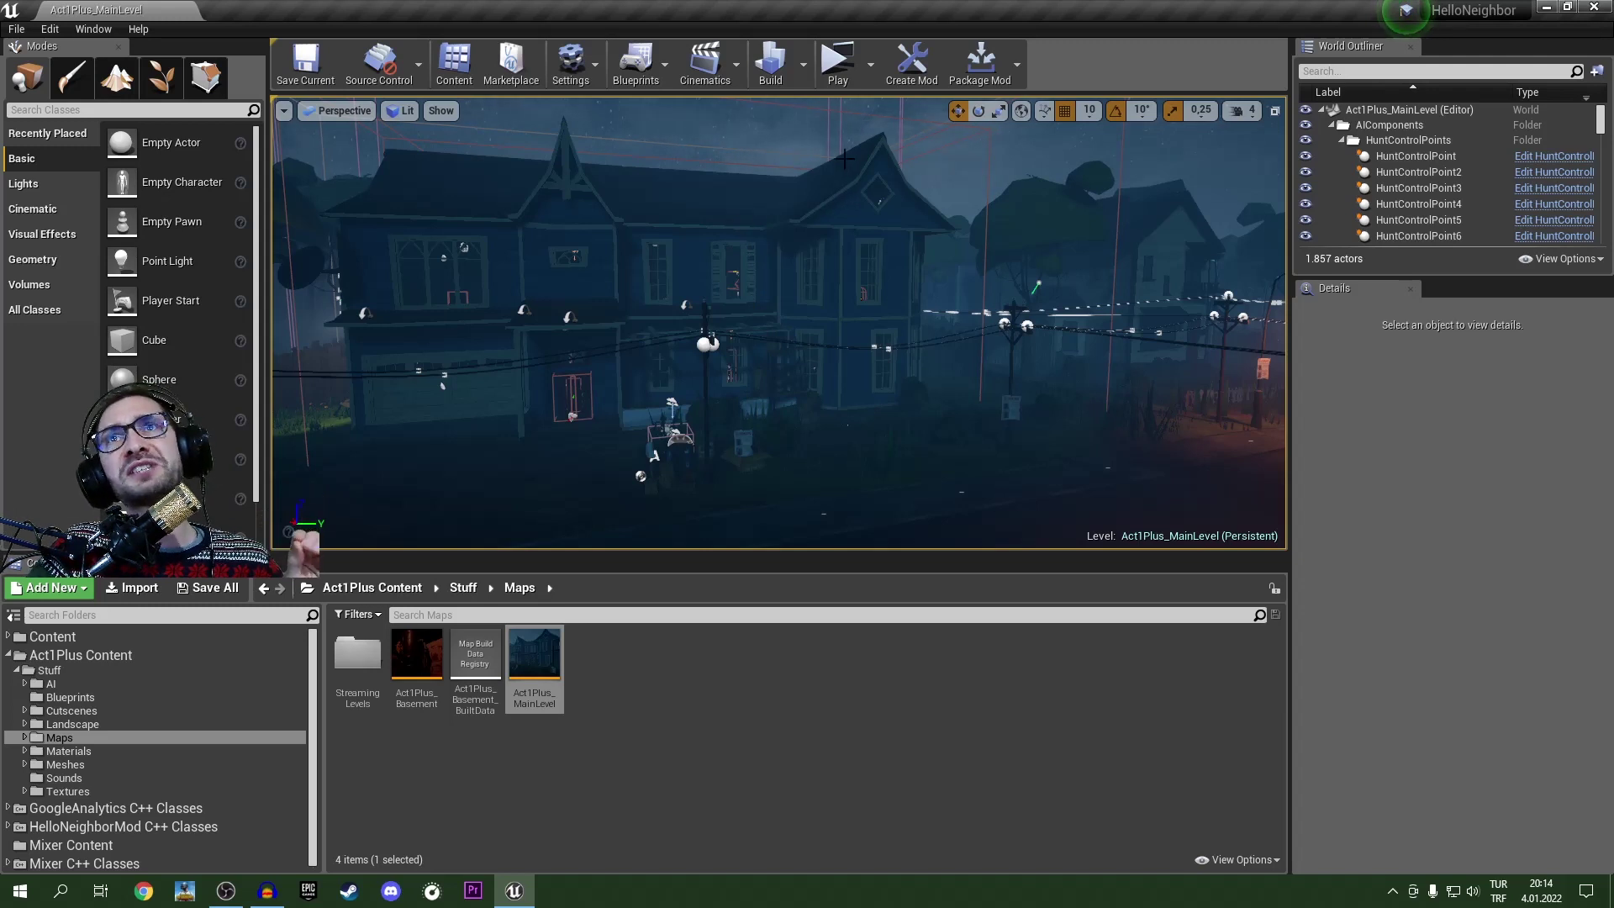
Step: Review the new window width and height in the advanced Play settings, and close the Editor Preferences
{"action": "left_click", "coordinate": [871, 68]}
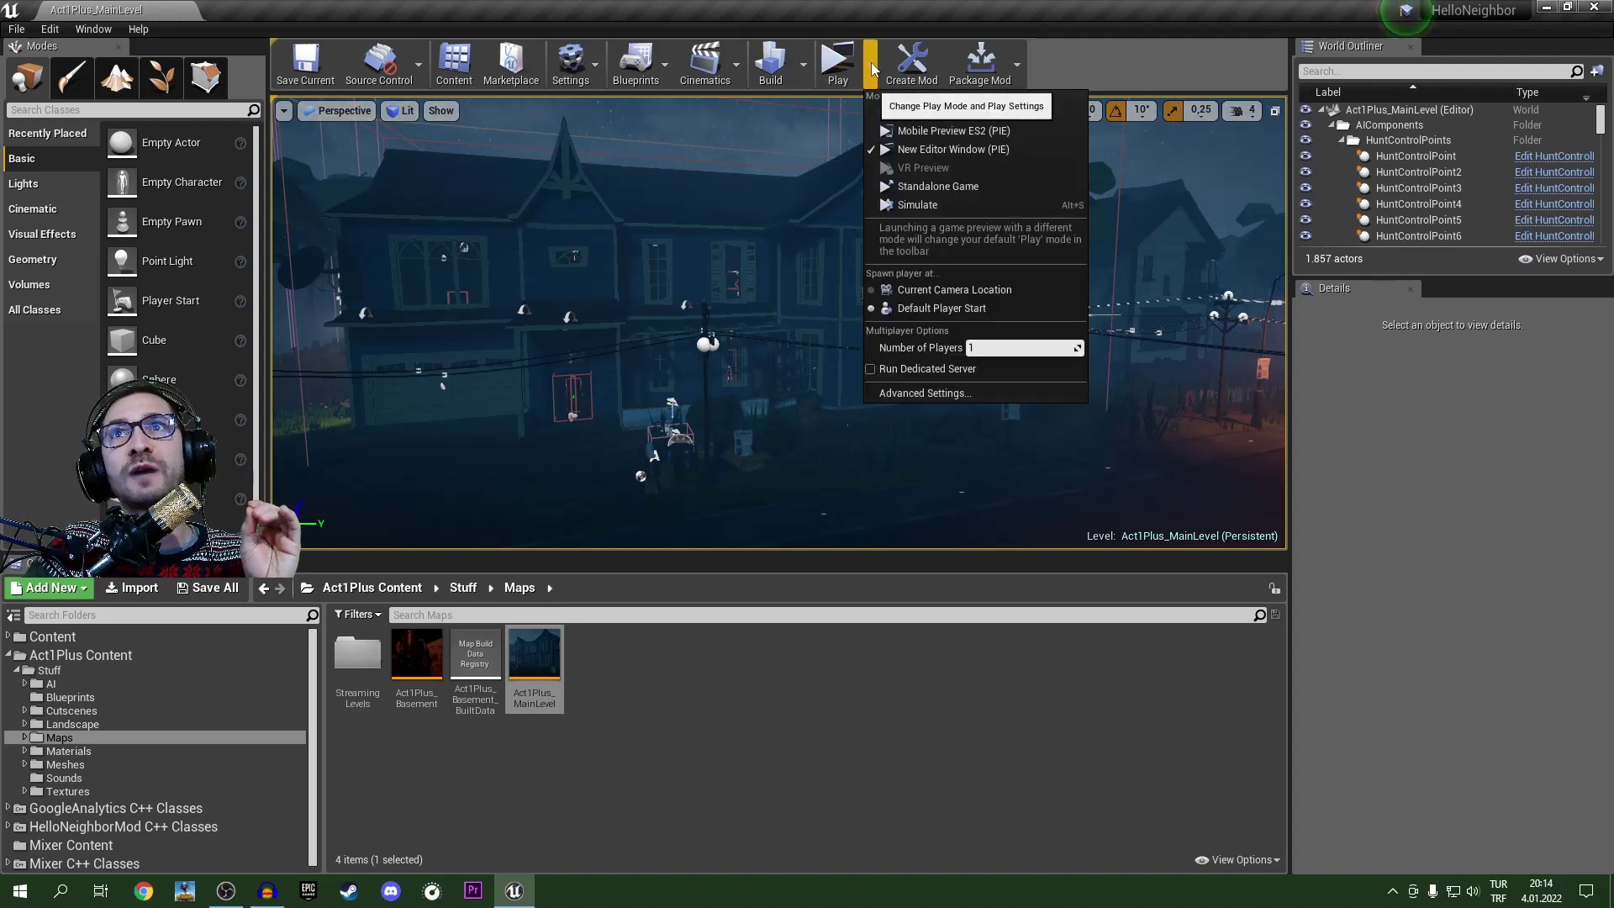
{"action": "left_click", "coordinate": [936, 394]}
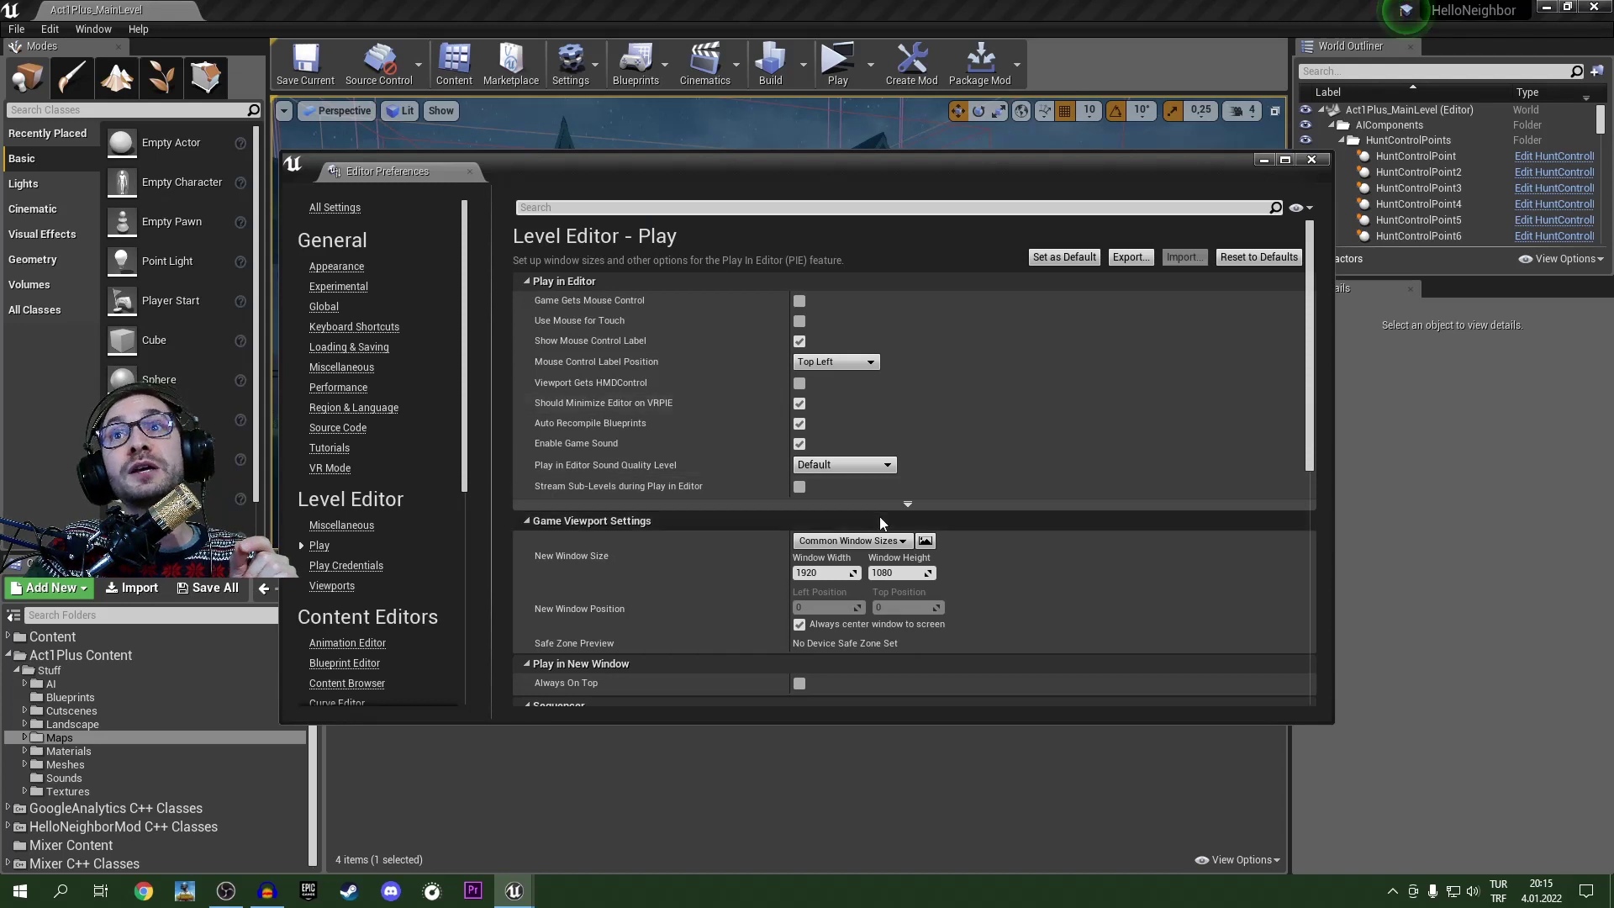
{"action": "left_click", "coordinate": [825, 574]}
{"action": "left_click", "coordinate": [900, 573]}
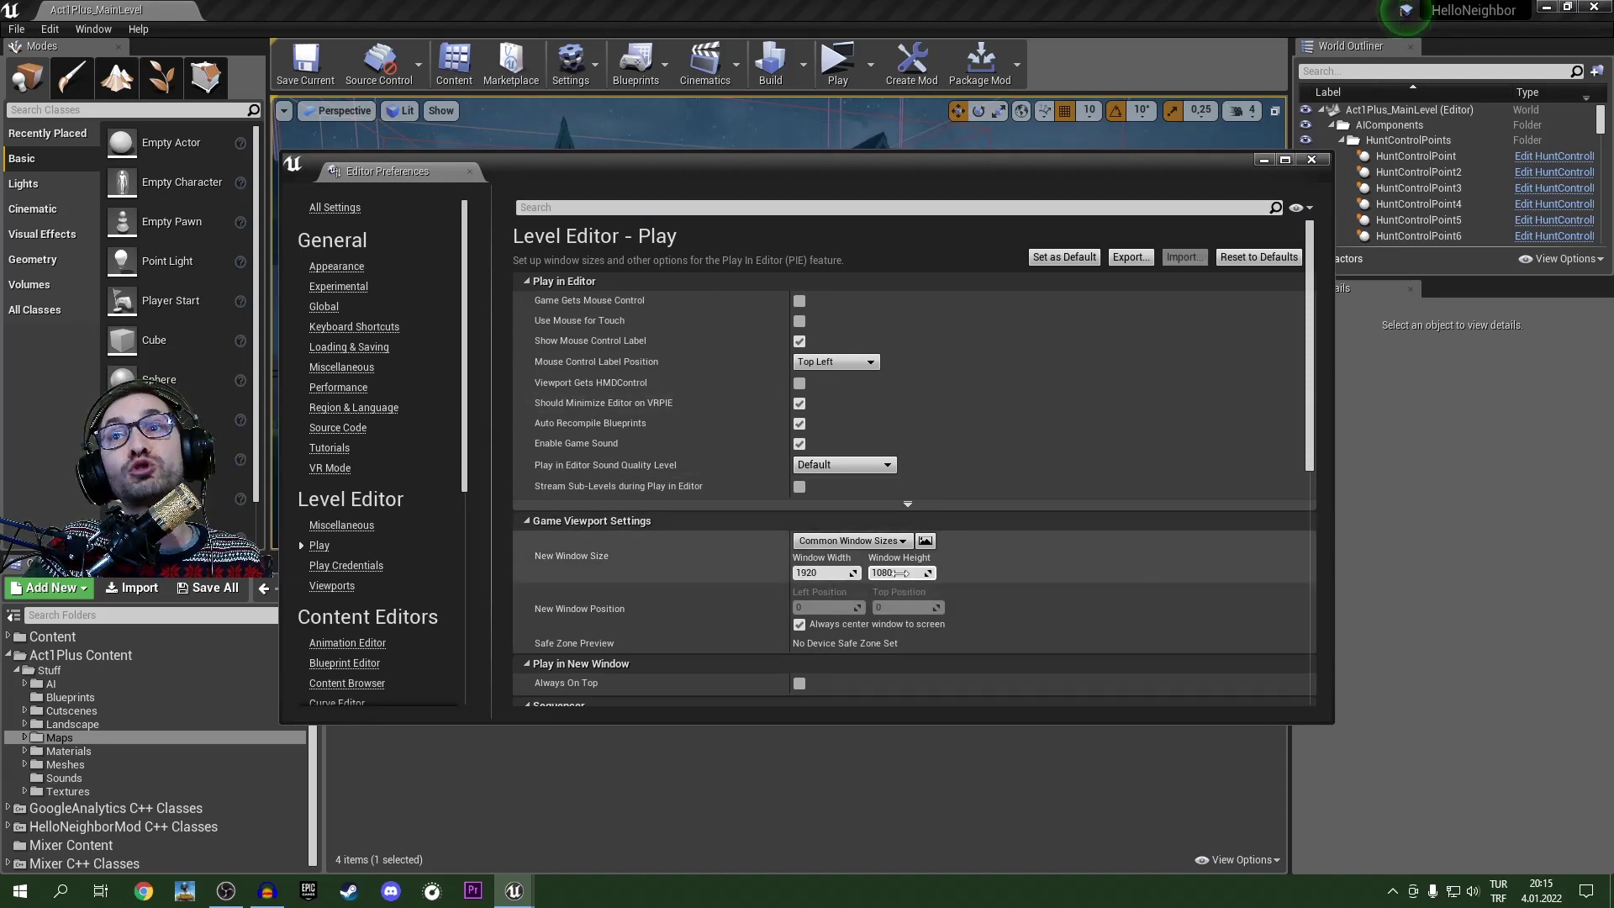
{"action": "left_click", "coordinate": [828, 573]}
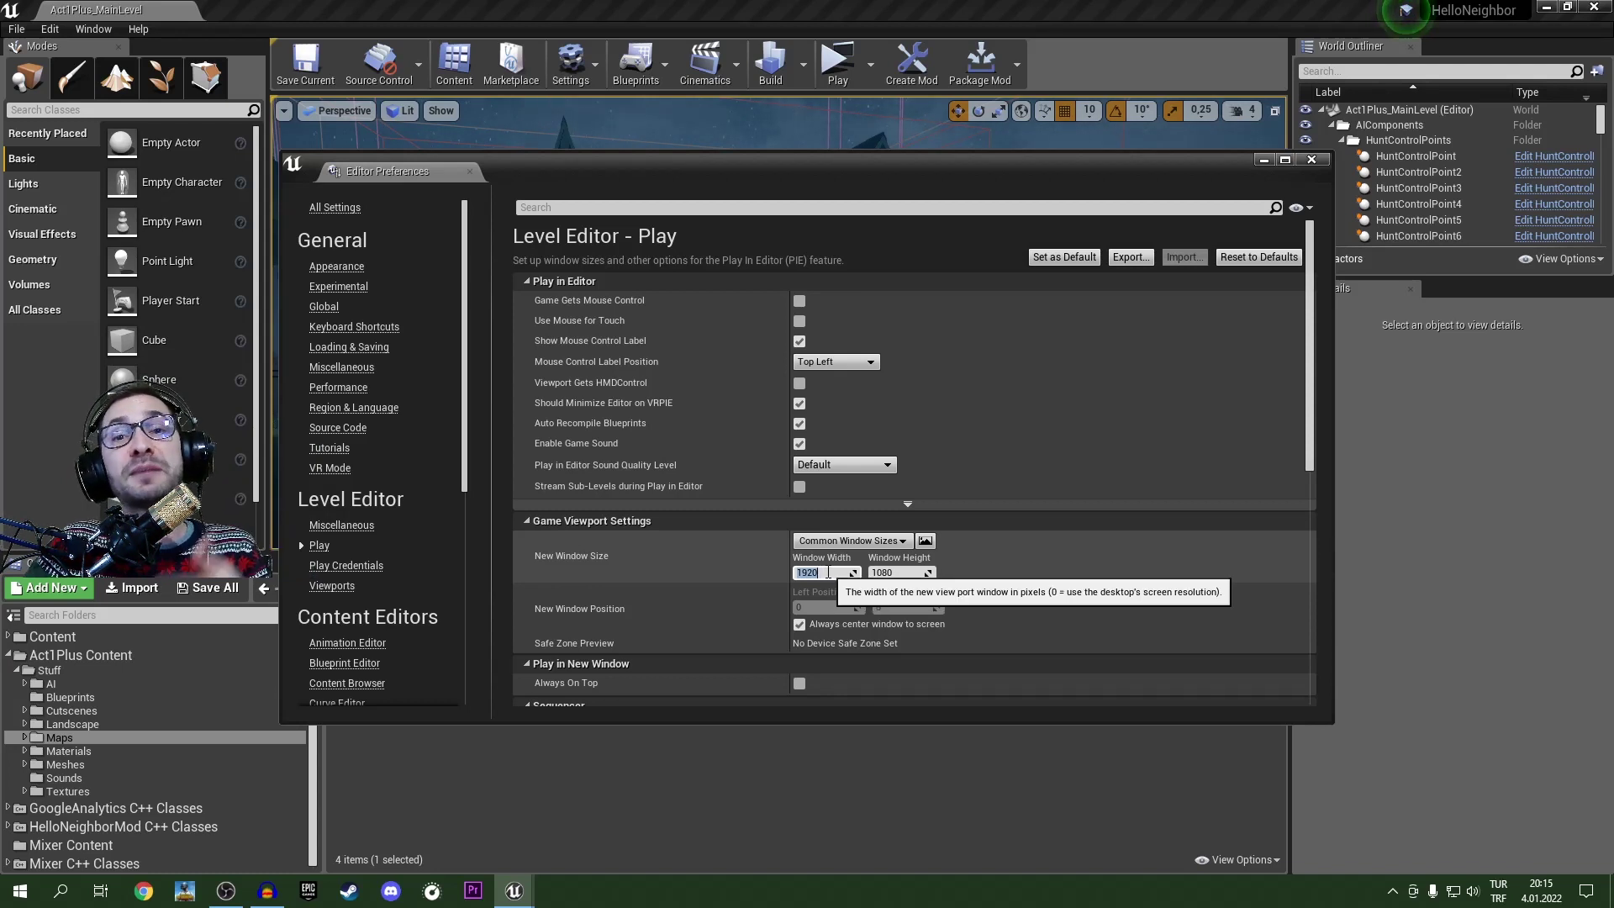
{"action": "key", "text": "Tab"}
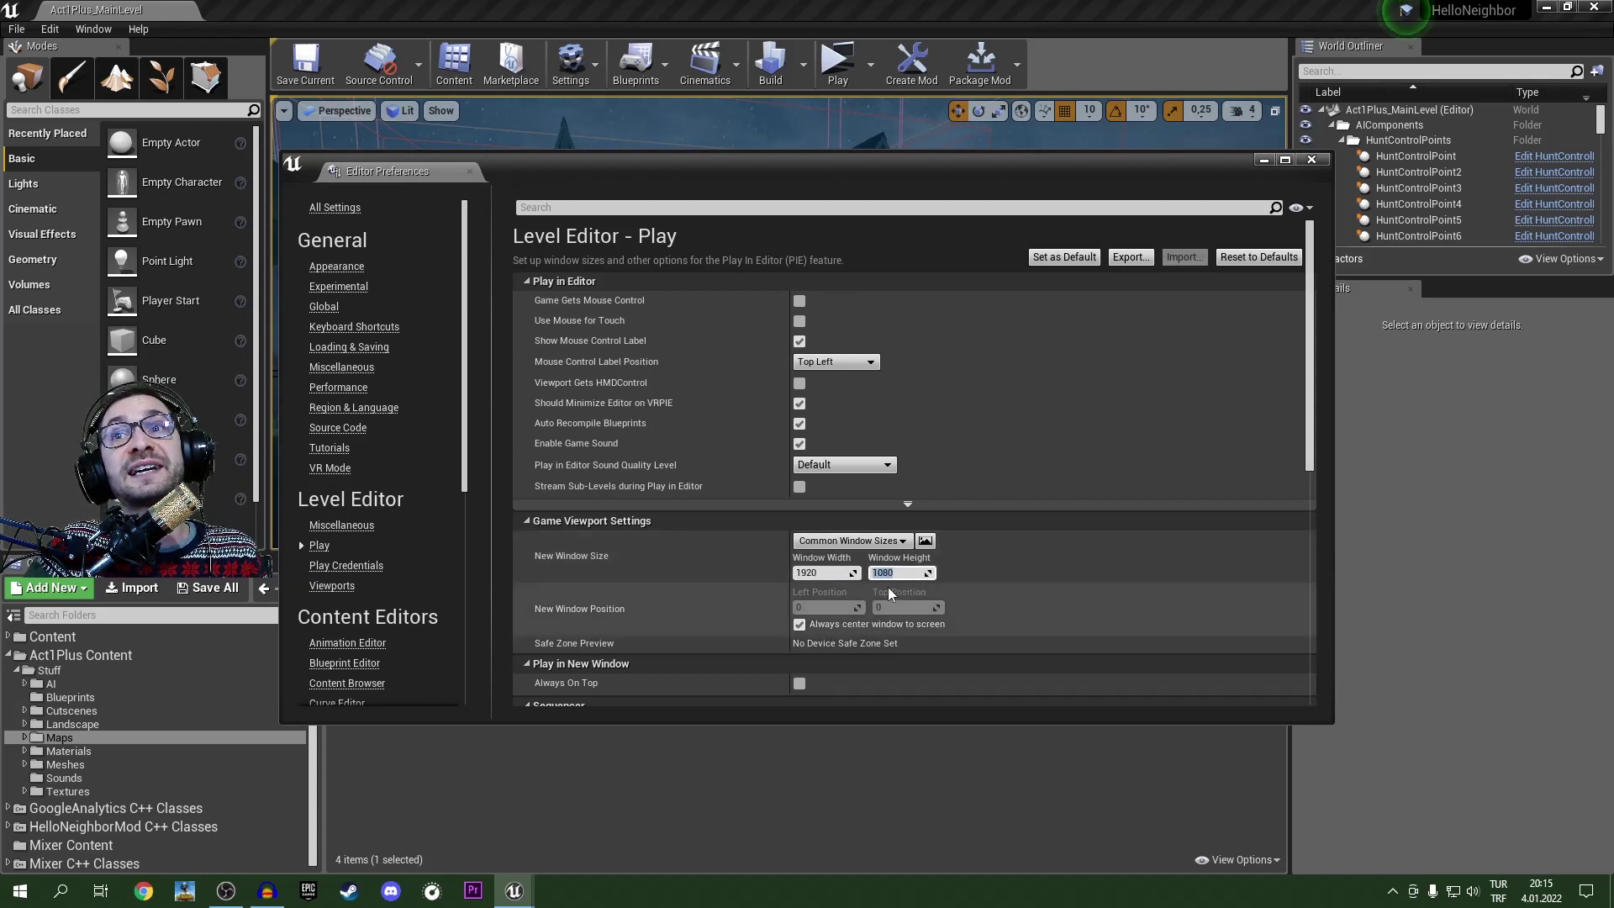
{"action": "left_click", "coordinate": [824, 573]}
{"action": "left_click", "coordinate": [892, 572]}
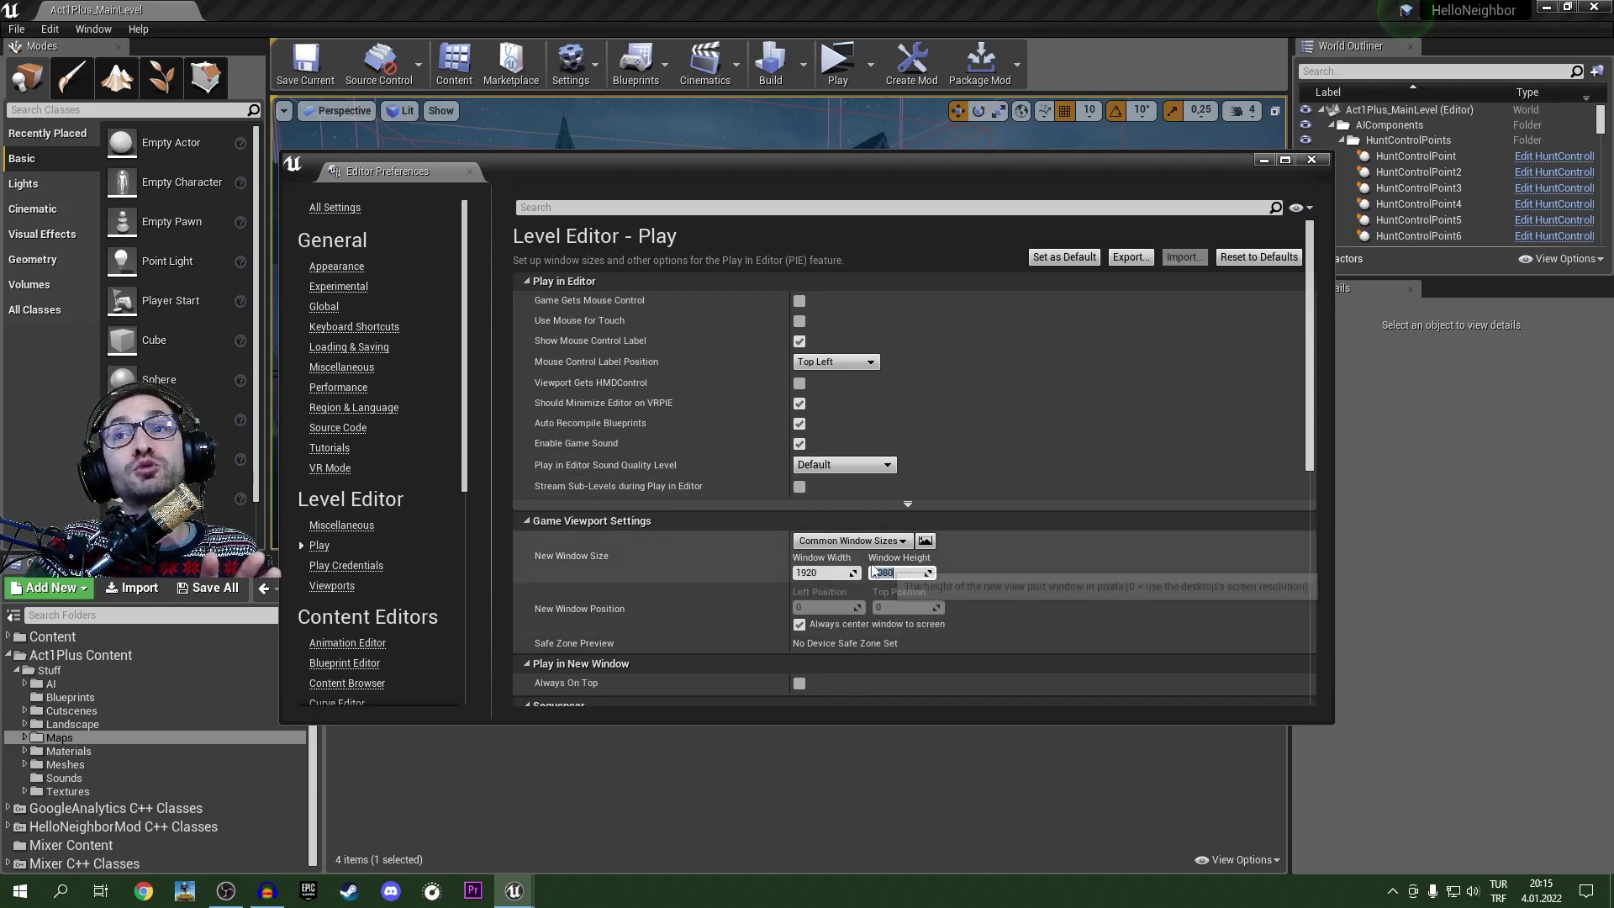
{"action": "left_click", "coordinate": [1311, 158]}
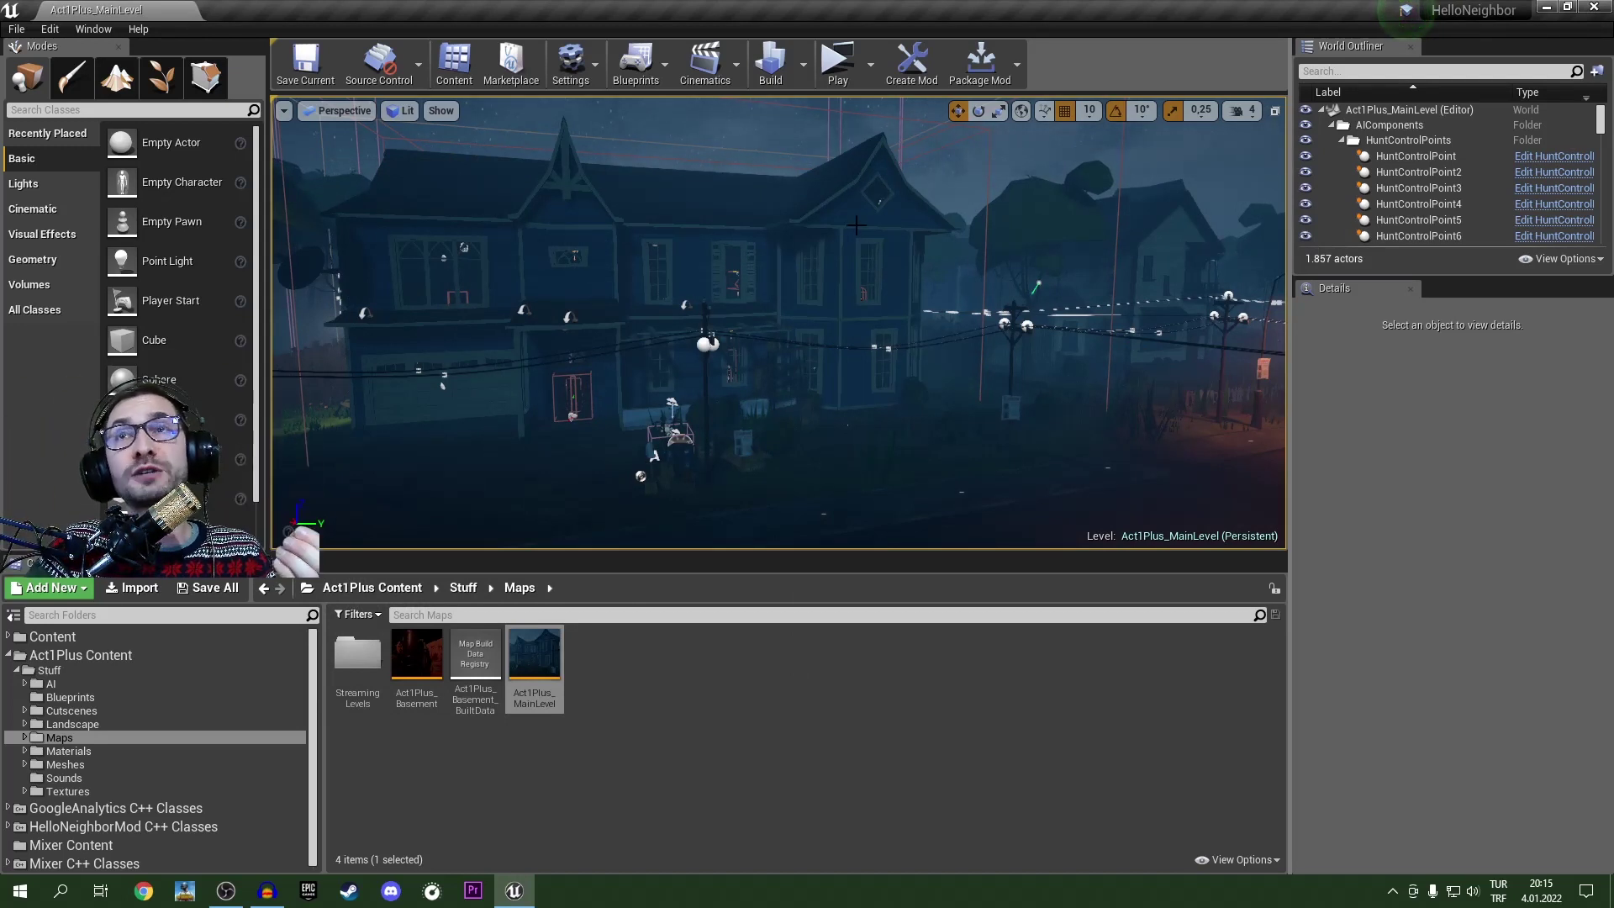
Step: Play the level in a new editor window and try jumping around the street outside the house
{"action": "left_click", "coordinate": [873, 72]}
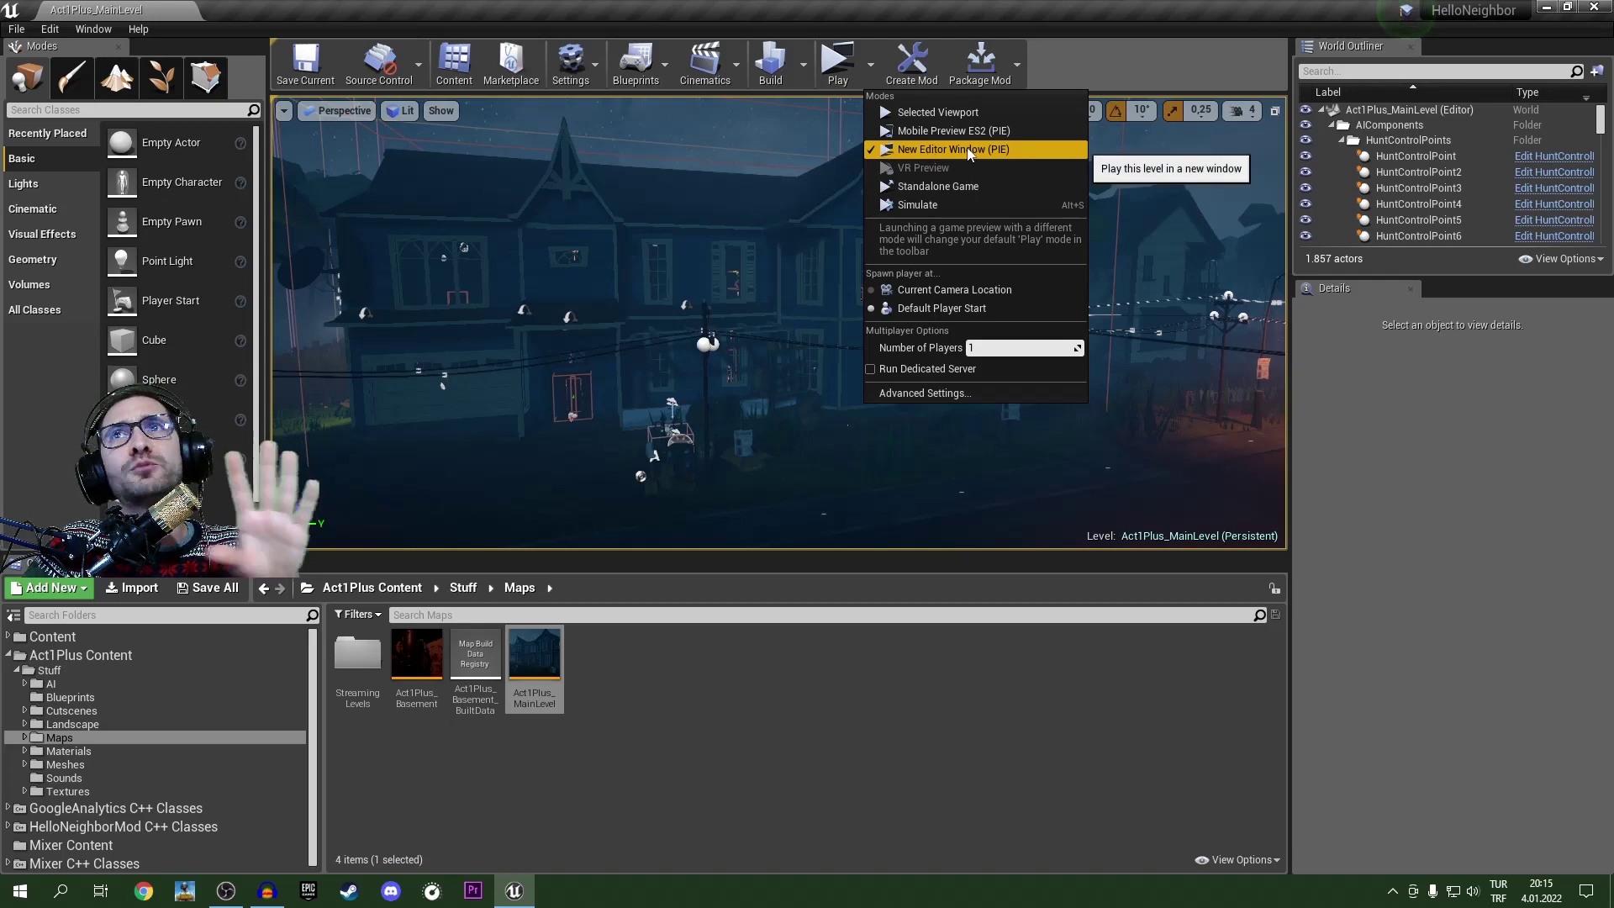
{"action": "left_click", "coordinate": [1029, 150]}
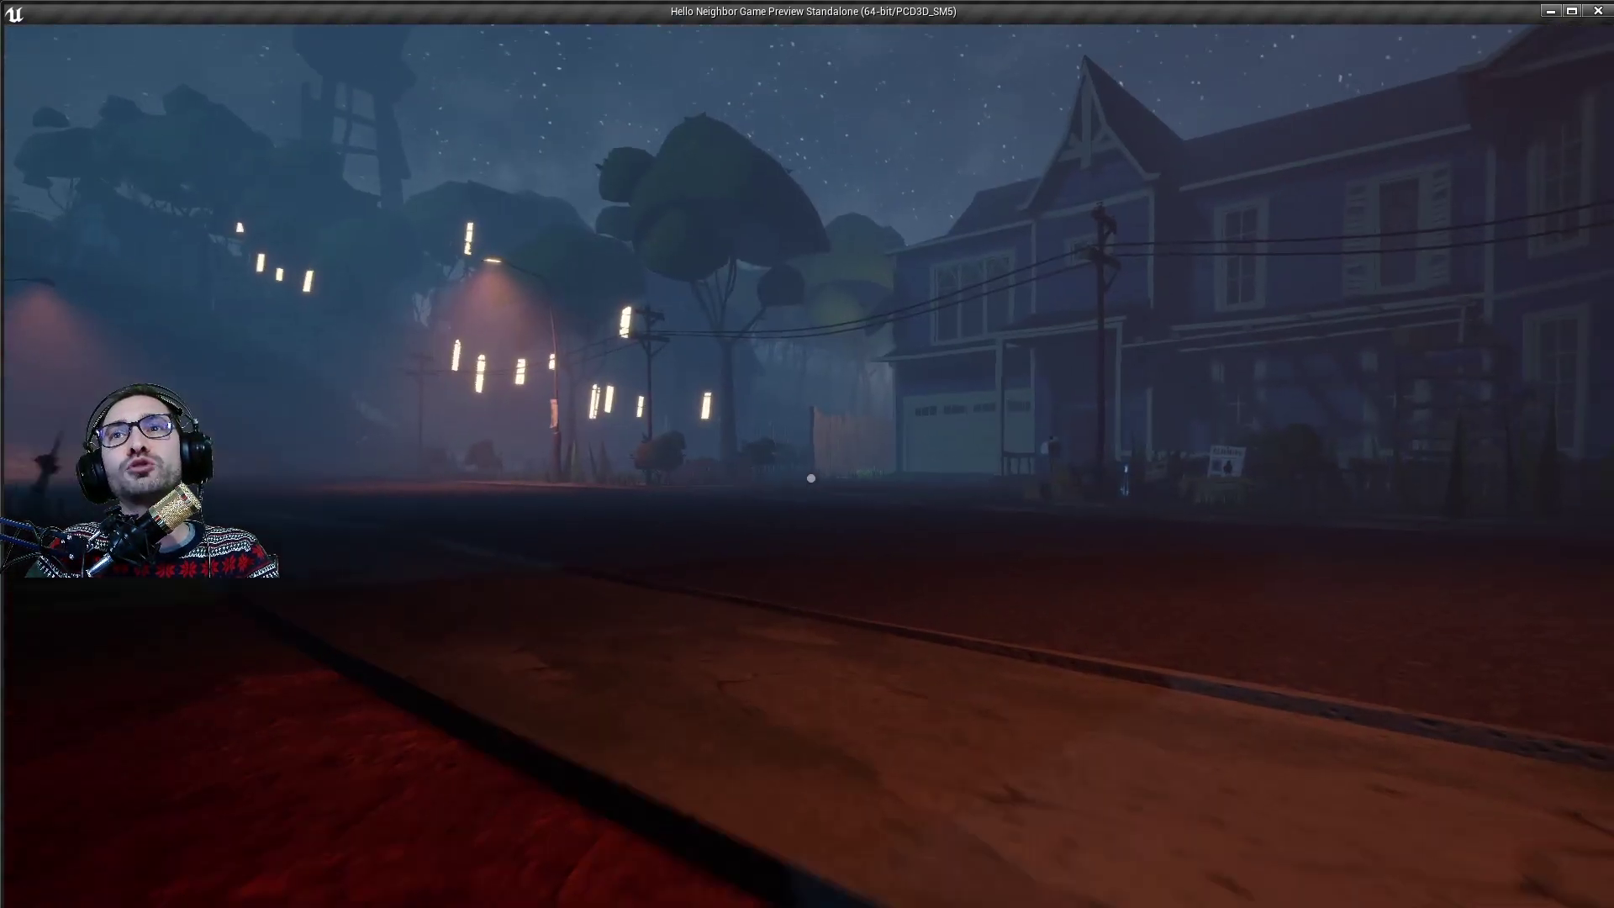
{"action": "key", "text": "space"}
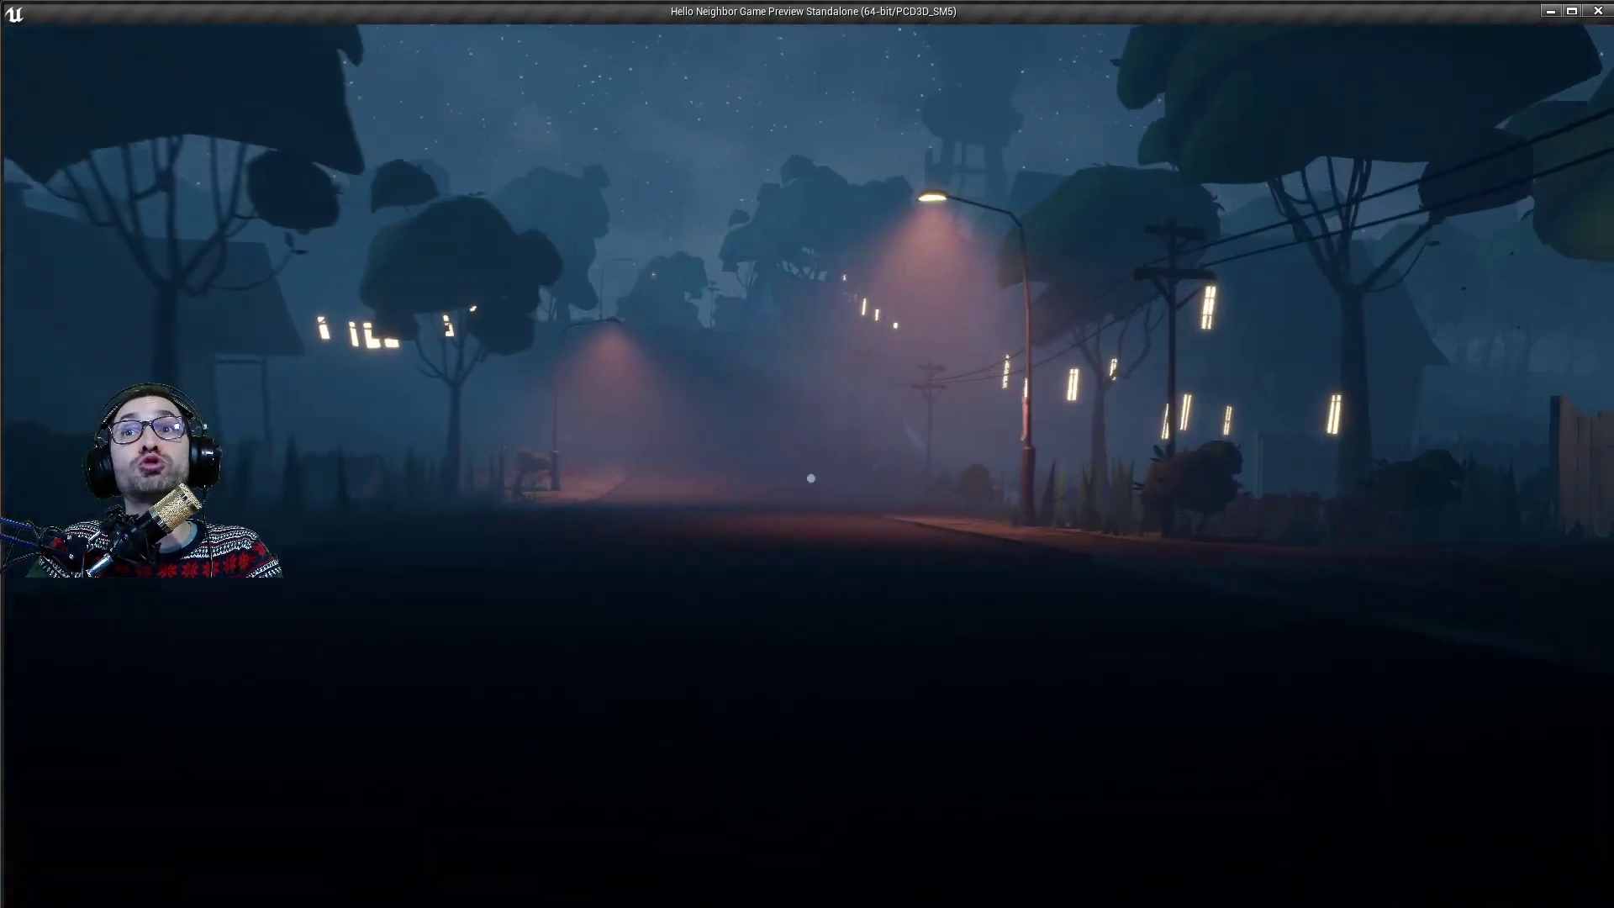
{"action": "key", "text": "space"}
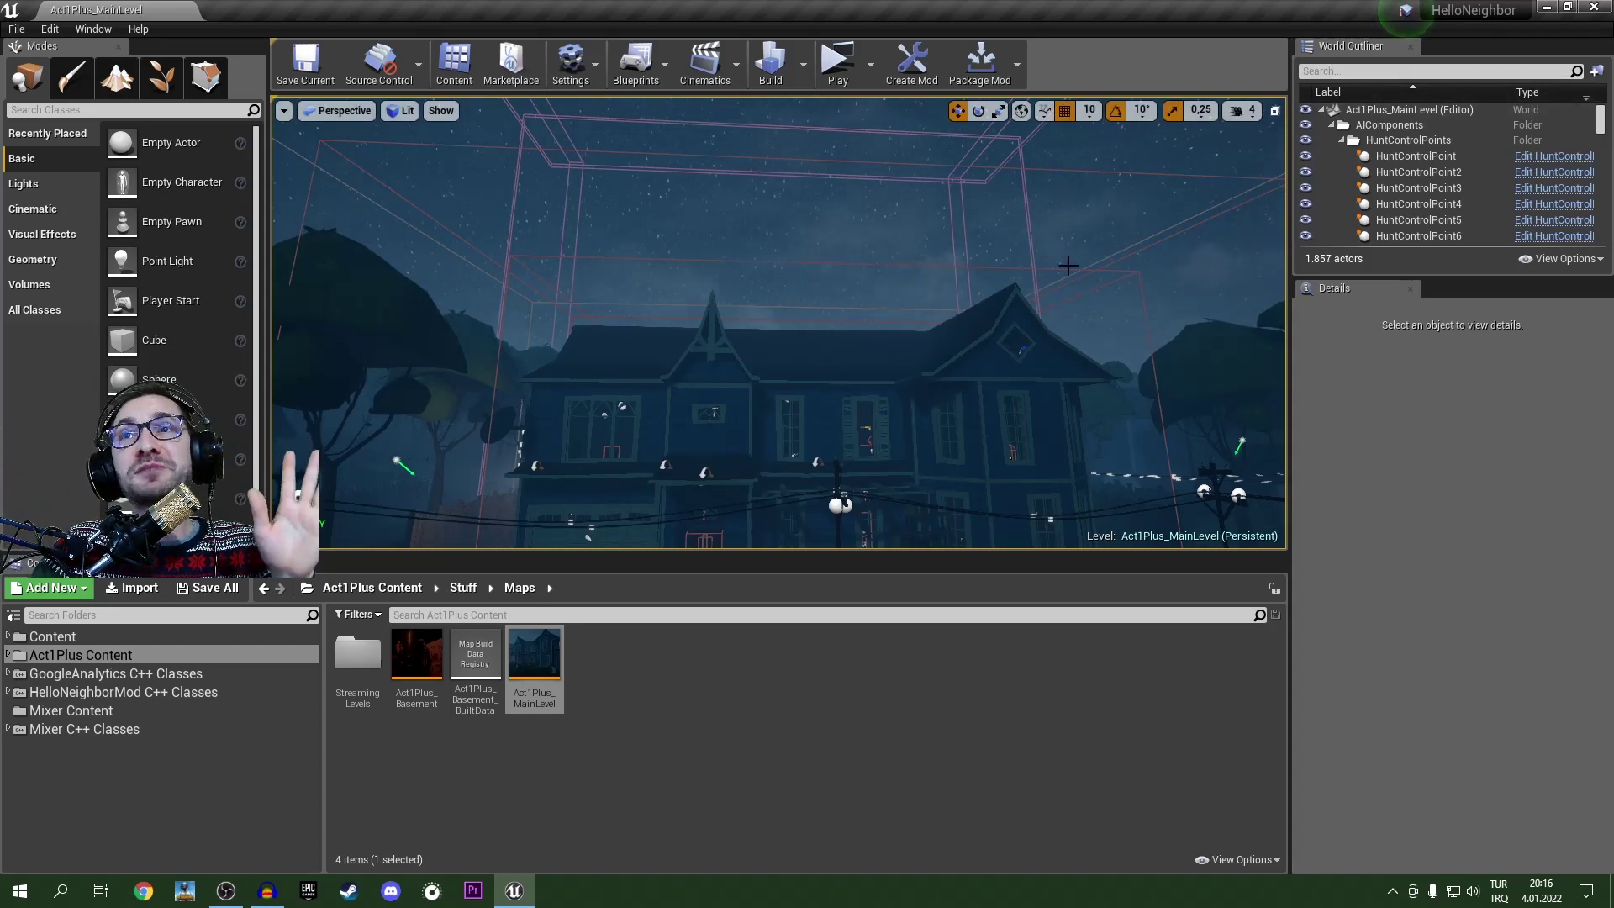
Step: Search the World Outliner for "light"
{"action": "mouse_move", "coordinate": [1127, 288]}
{"action": "right_mouse_down"}
{"action": "mouse_move", "coordinate": [1127, 210]}
{"action": "mouse_move", "coordinate": [1129, 280]}
{"action": "right_mouse_up"}
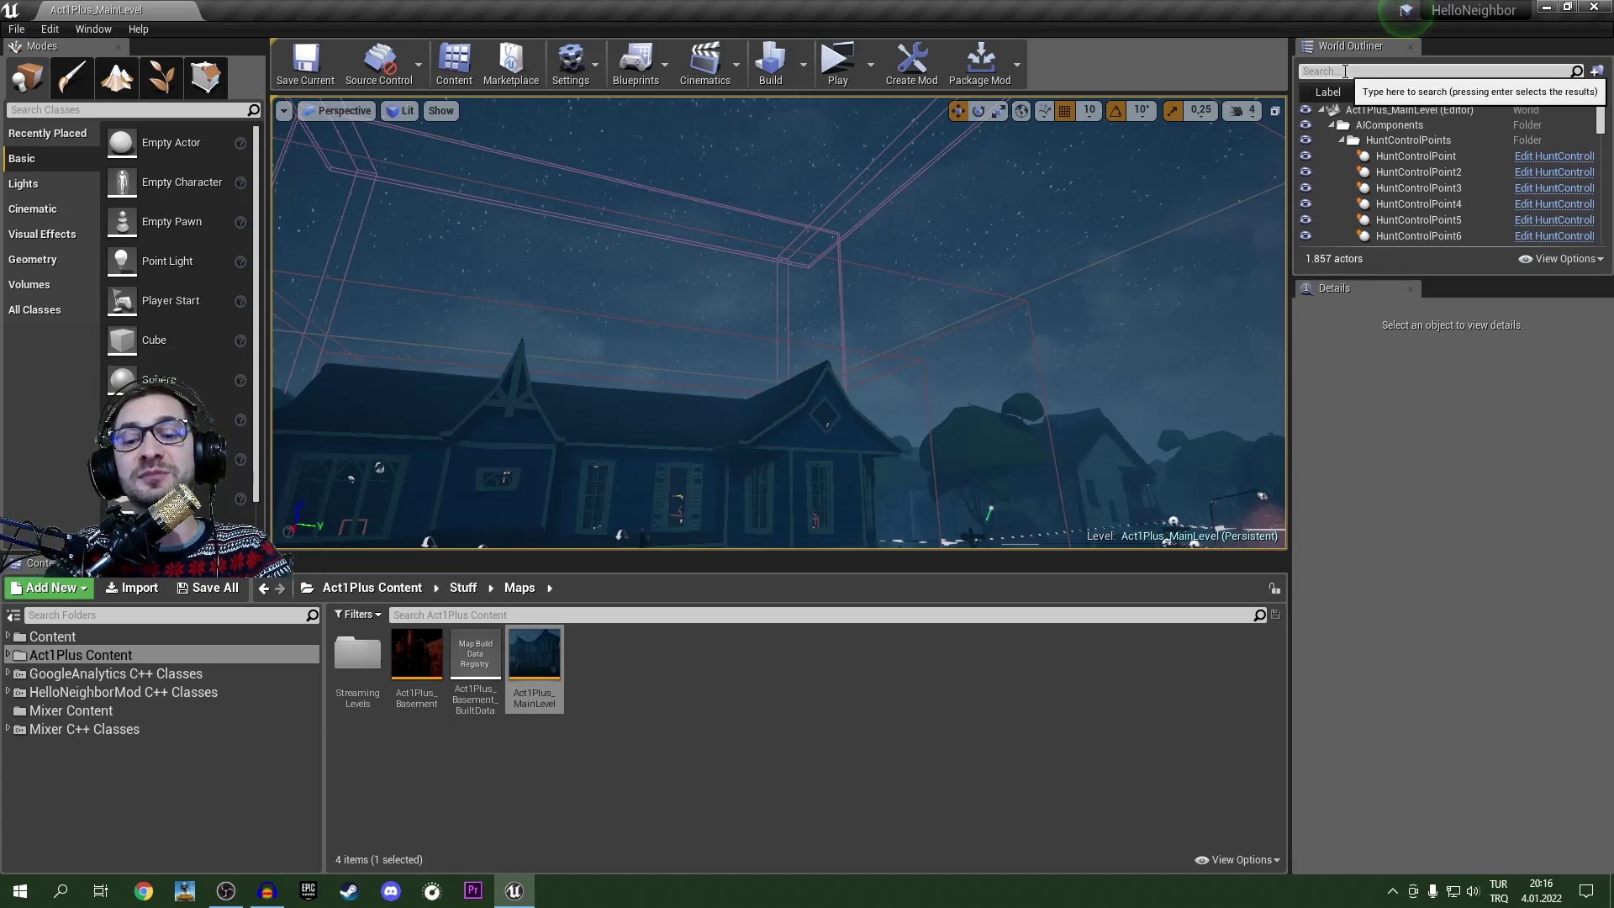
{"action": "type", "text": "light"}
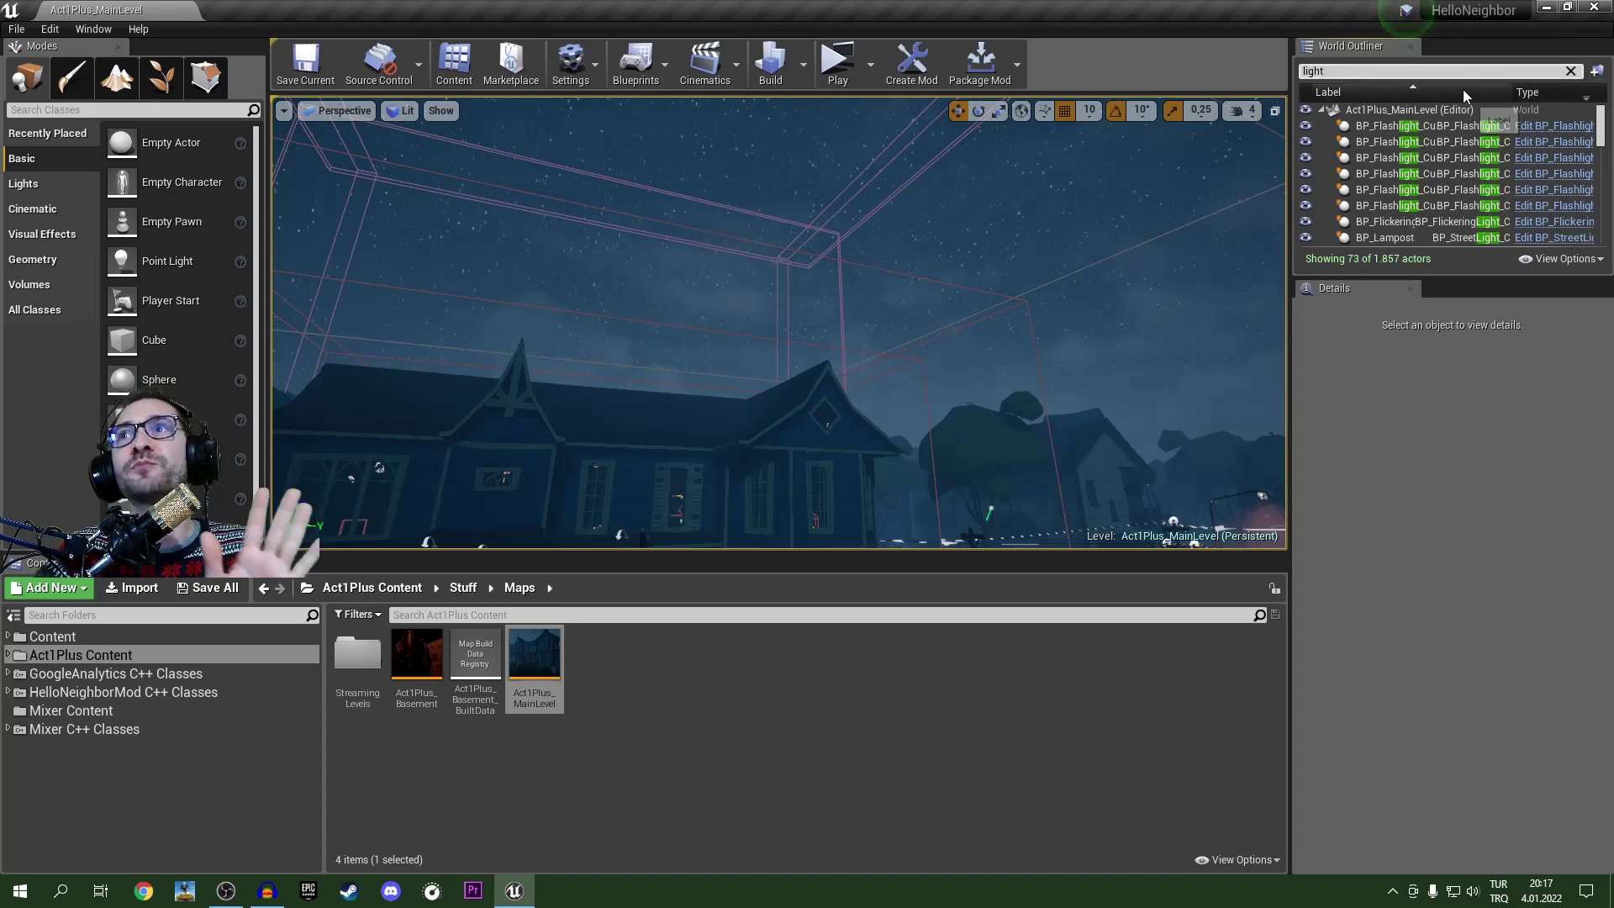
{"action": "mouse_move", "coordinate": [1600, 126]}
{"action": "left_mouse_down"}
{"action": "mouse_move", "coordinate": [1600, 225]}
{"action": "mouse_move", "coordinate": [1598, 122]}
{"action": "left_mouse_up"}
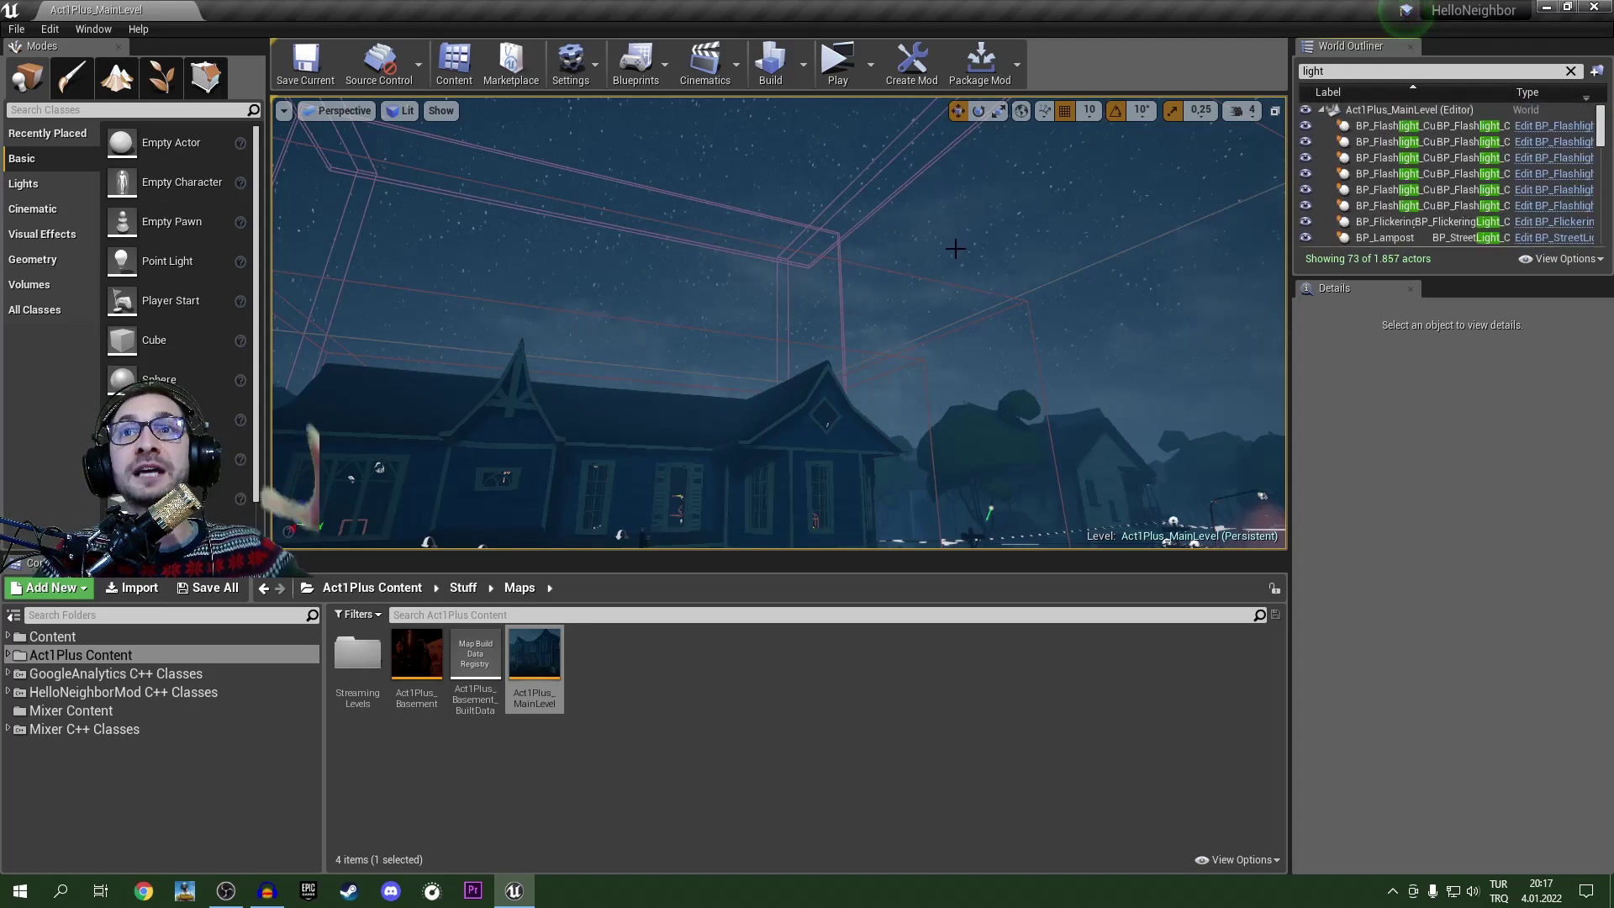
Step: Filter the World Outliner by "direc" and select the DirectionalLight actor
{"action": "left_click", "coordinate": [1342, 70]}
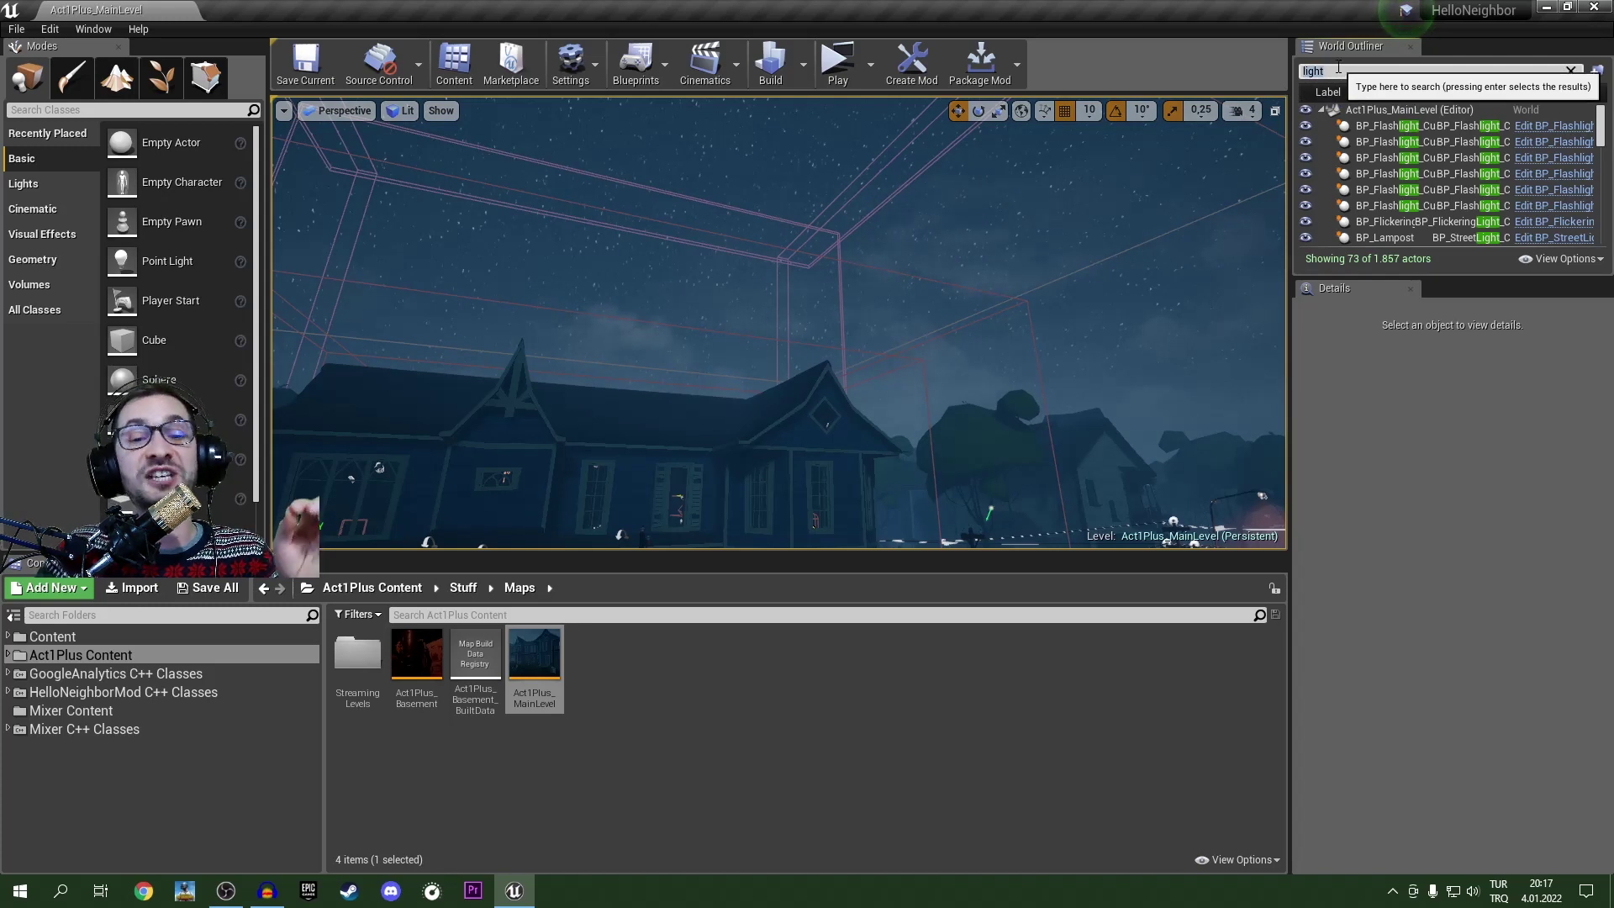
{"action": "type", "text": "d"}
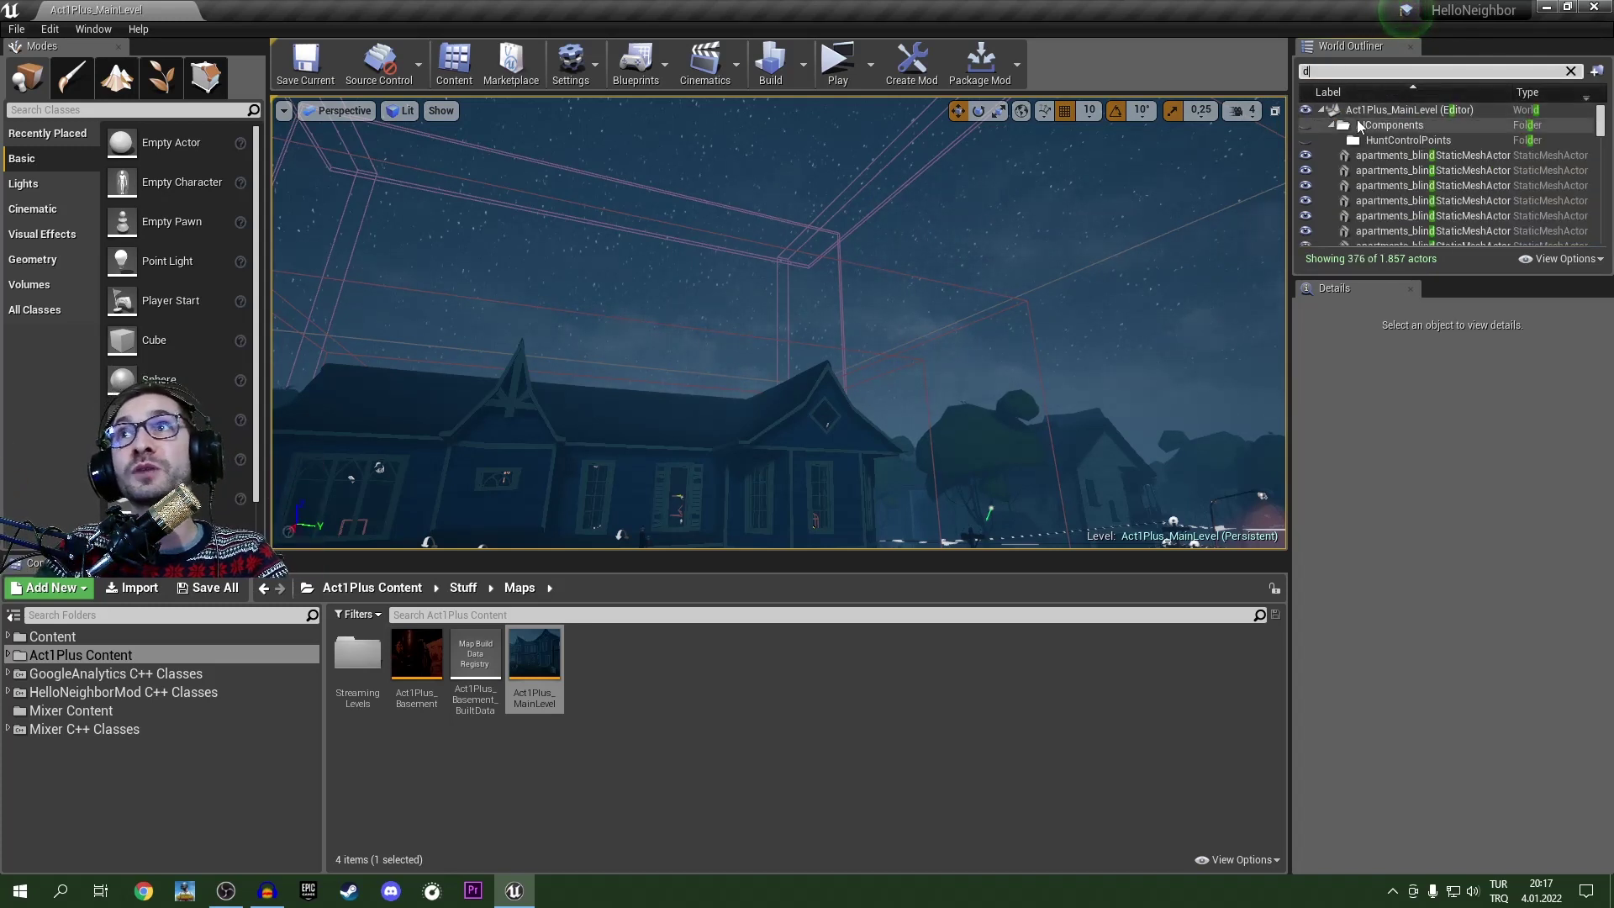
{"action": "type", "text": "irec"}
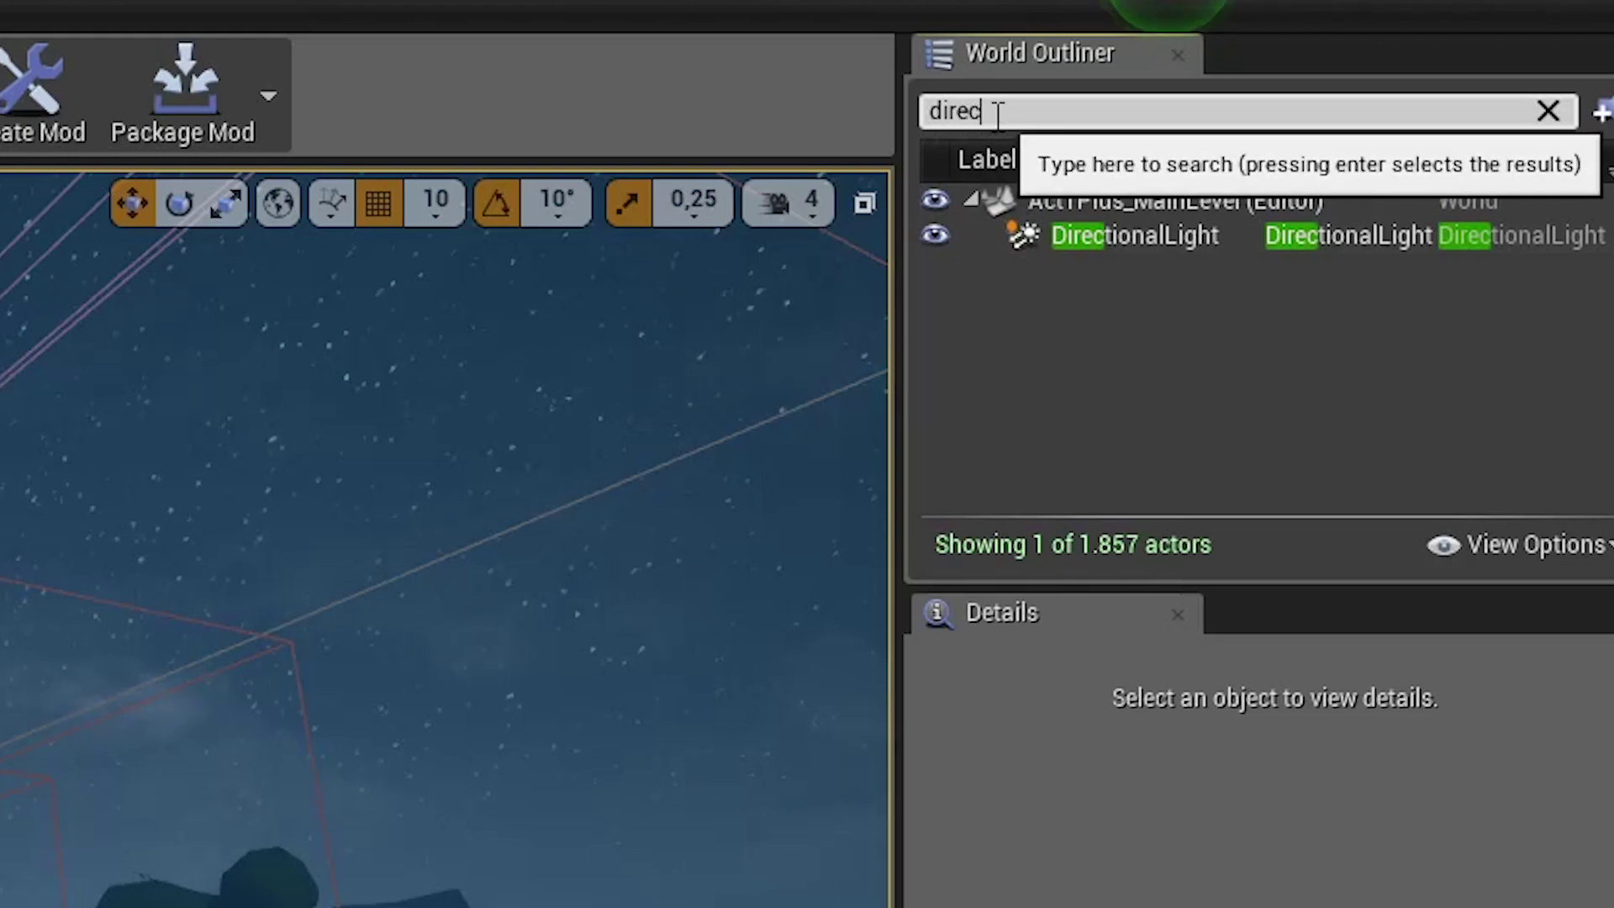
{"action": "left_click", "coordinate": [1183, 230]}
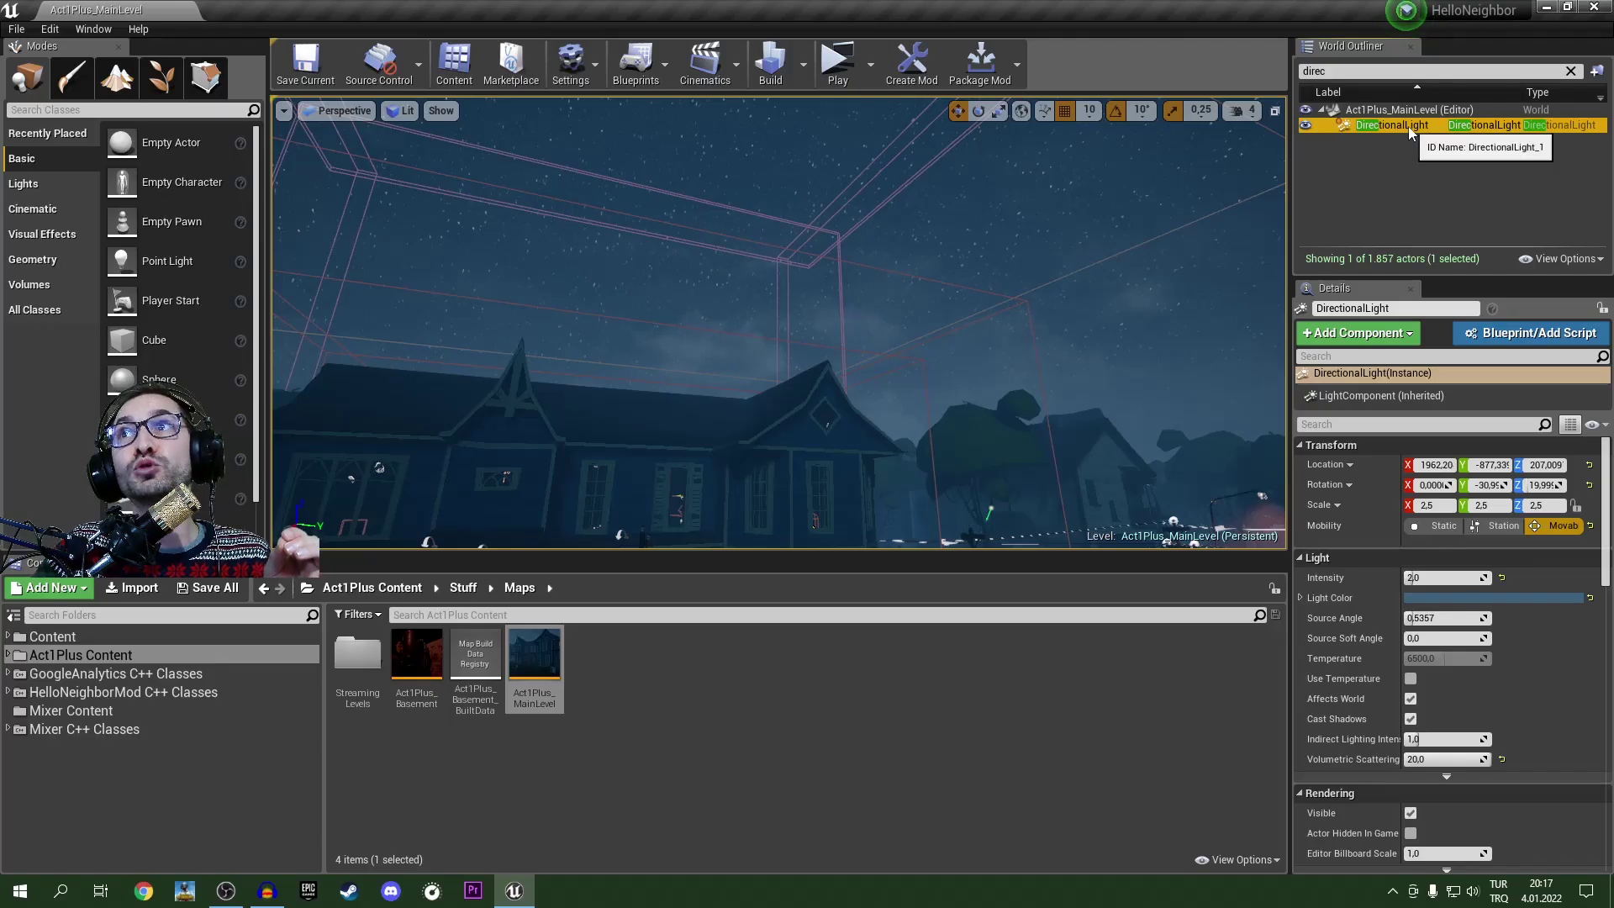
{"action": "left_click", "coordinate": [1164, 240]}
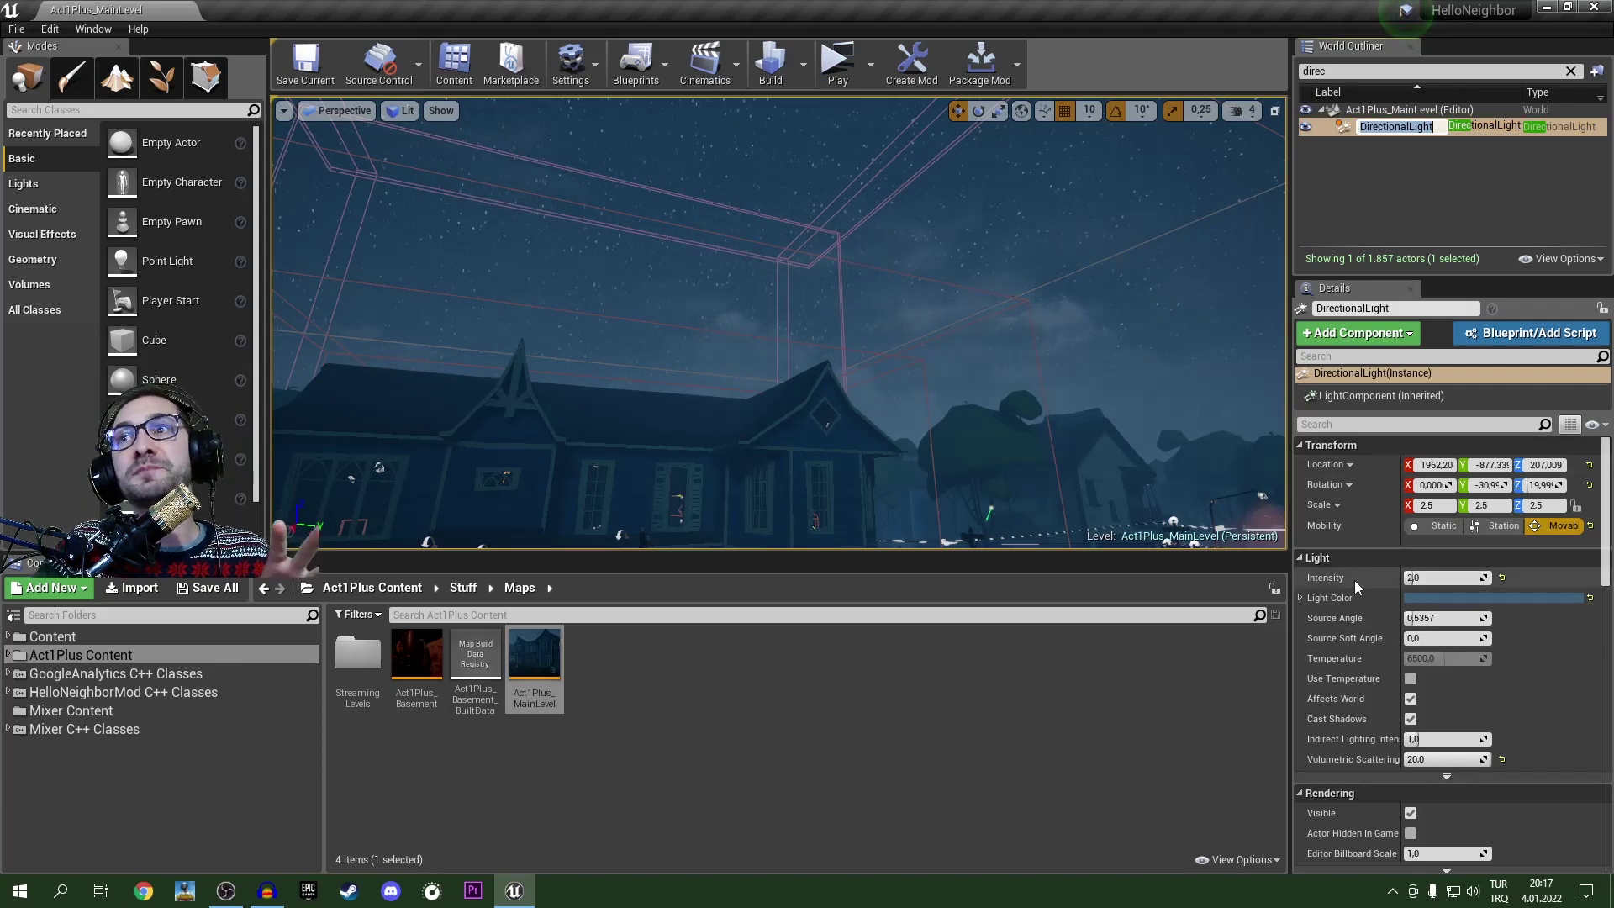
Step: Try the DirectionalLight's intensity at 20 and at 0 to compare the brightness of the house
{"action": "left_click_drag", "start_coordinate": [1427, 578], "coordinate": [1431, 578]}
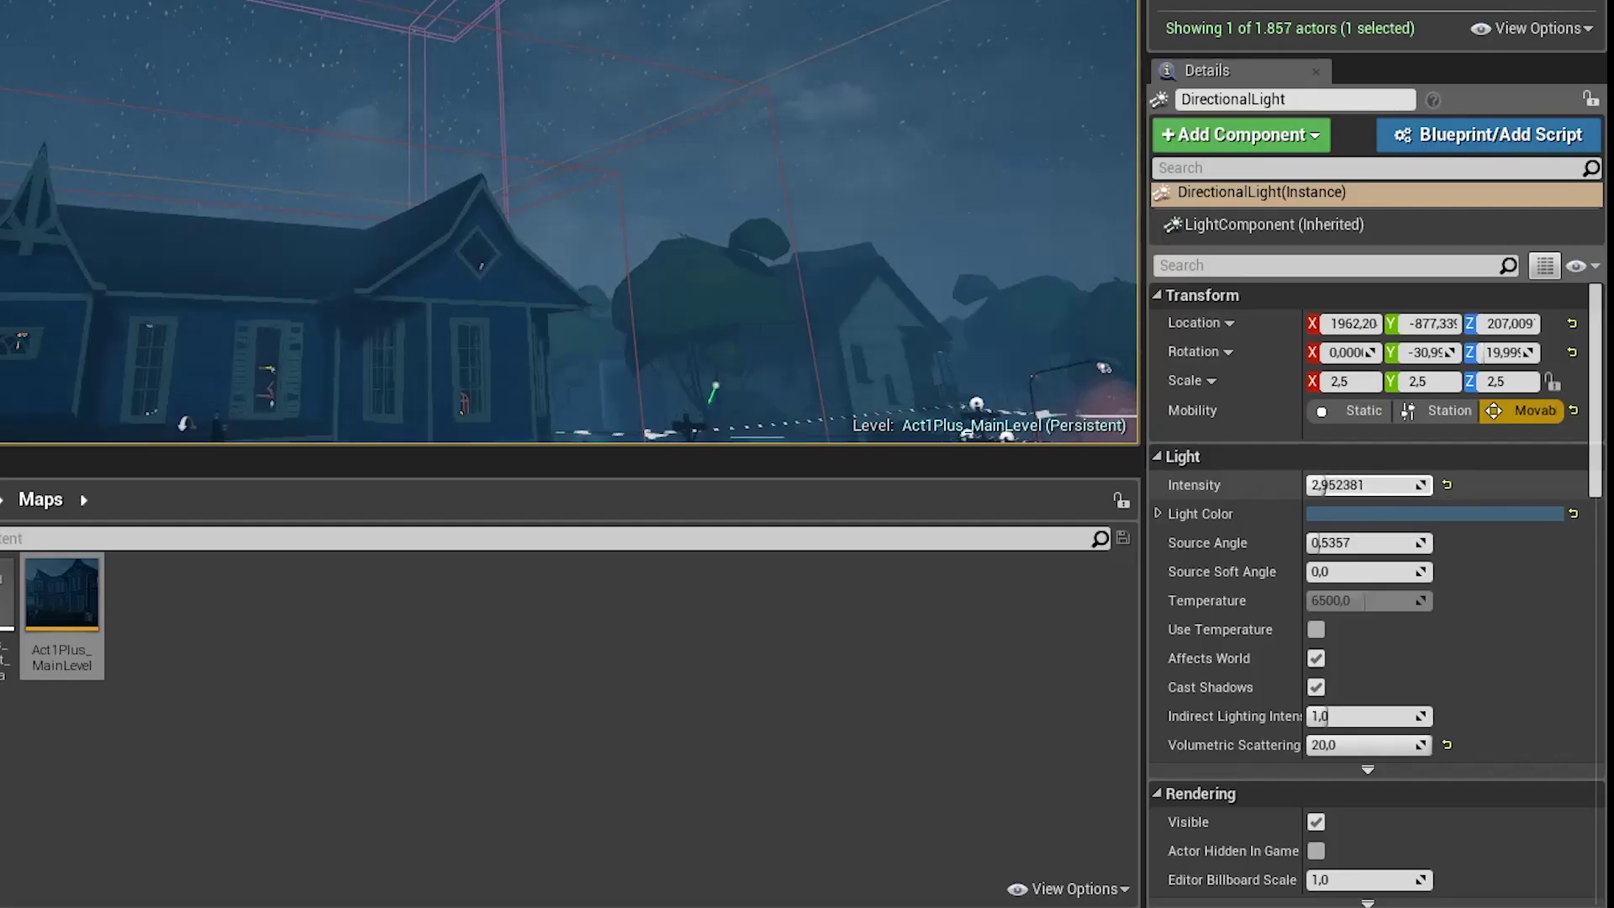
{"action": "left_click_drag", "start_coordinate": [1369, 485], "coordinate": [1421, 485]}
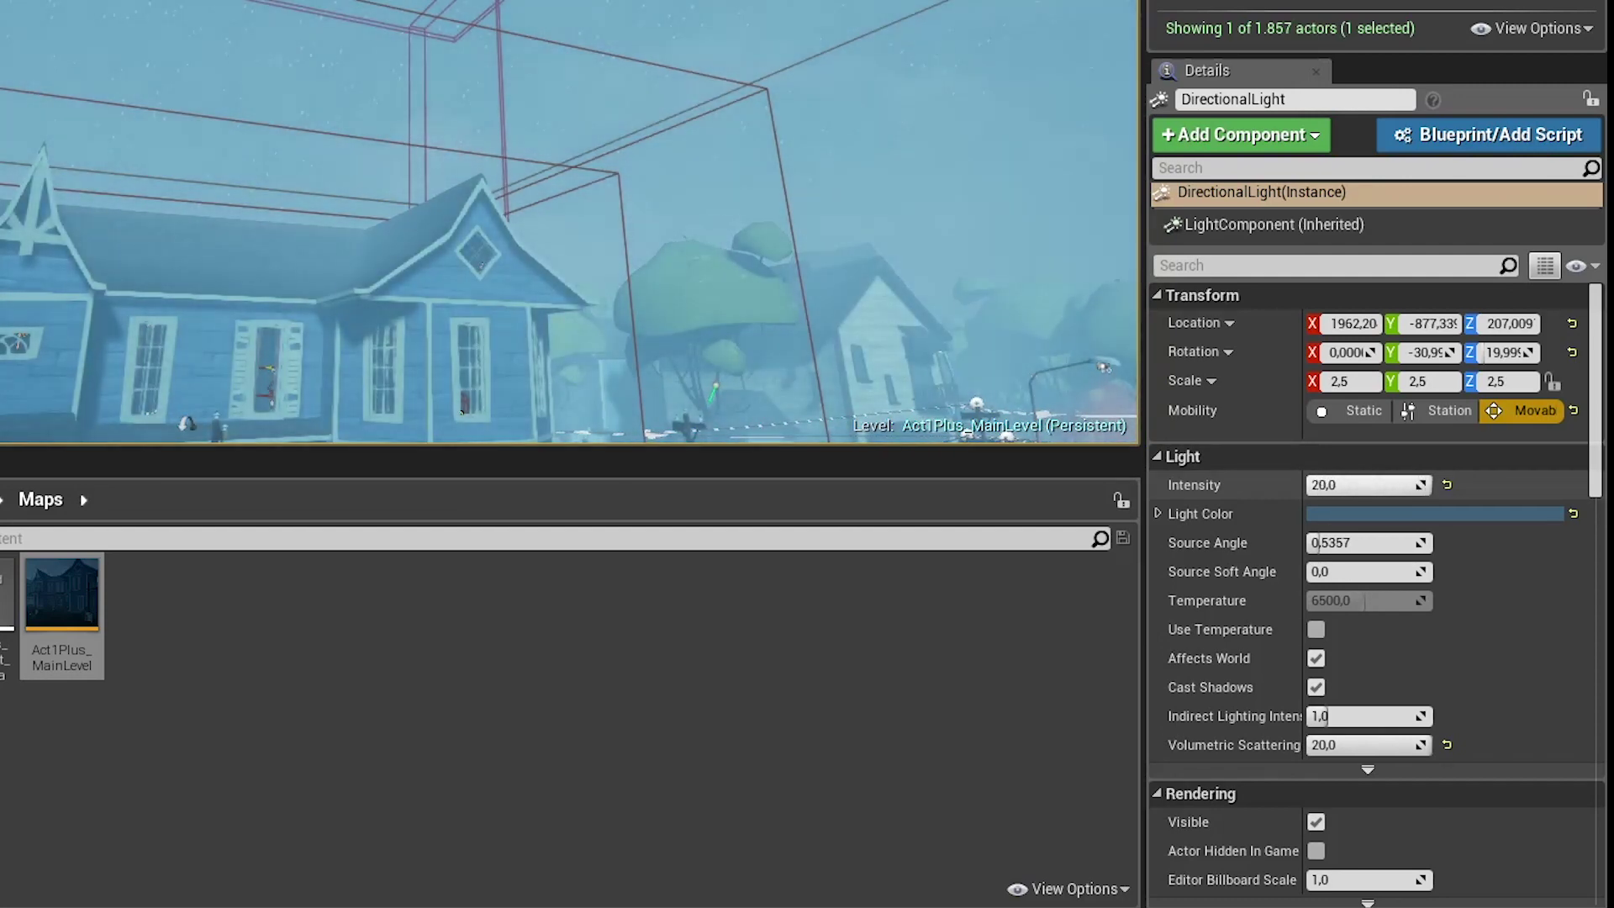
{"action": "right_click_drag", "start_coordinate": [569, 222], "coordinate": [252, 231]}
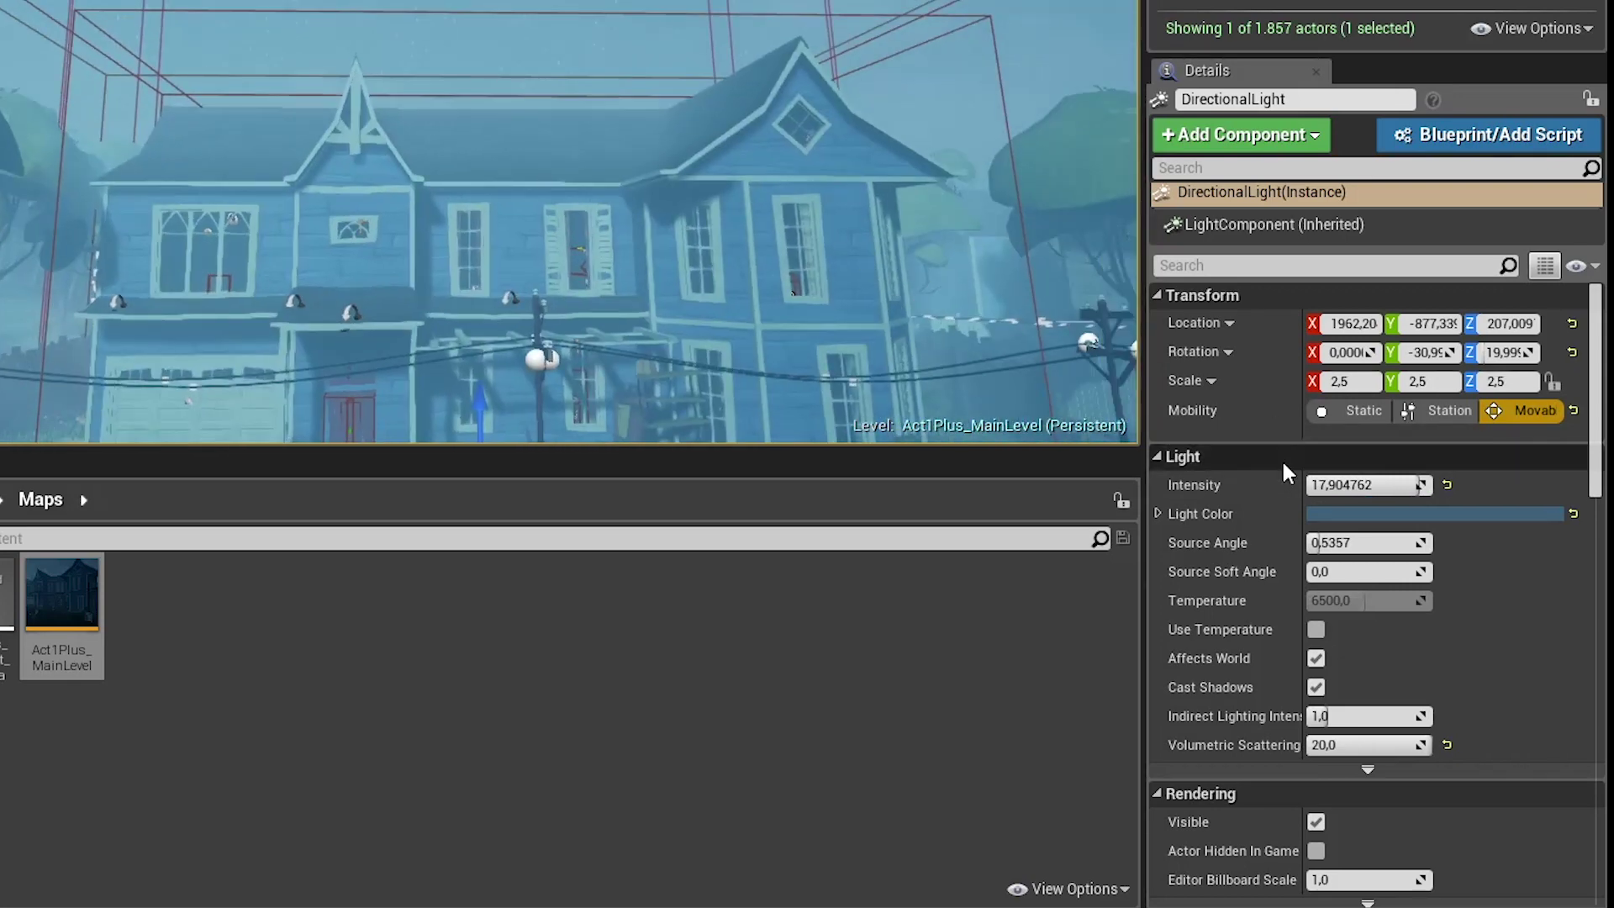
{"action": "left_click_drag", "start_coordinate": [1392, 485], "coordinate": [1320, 485]}
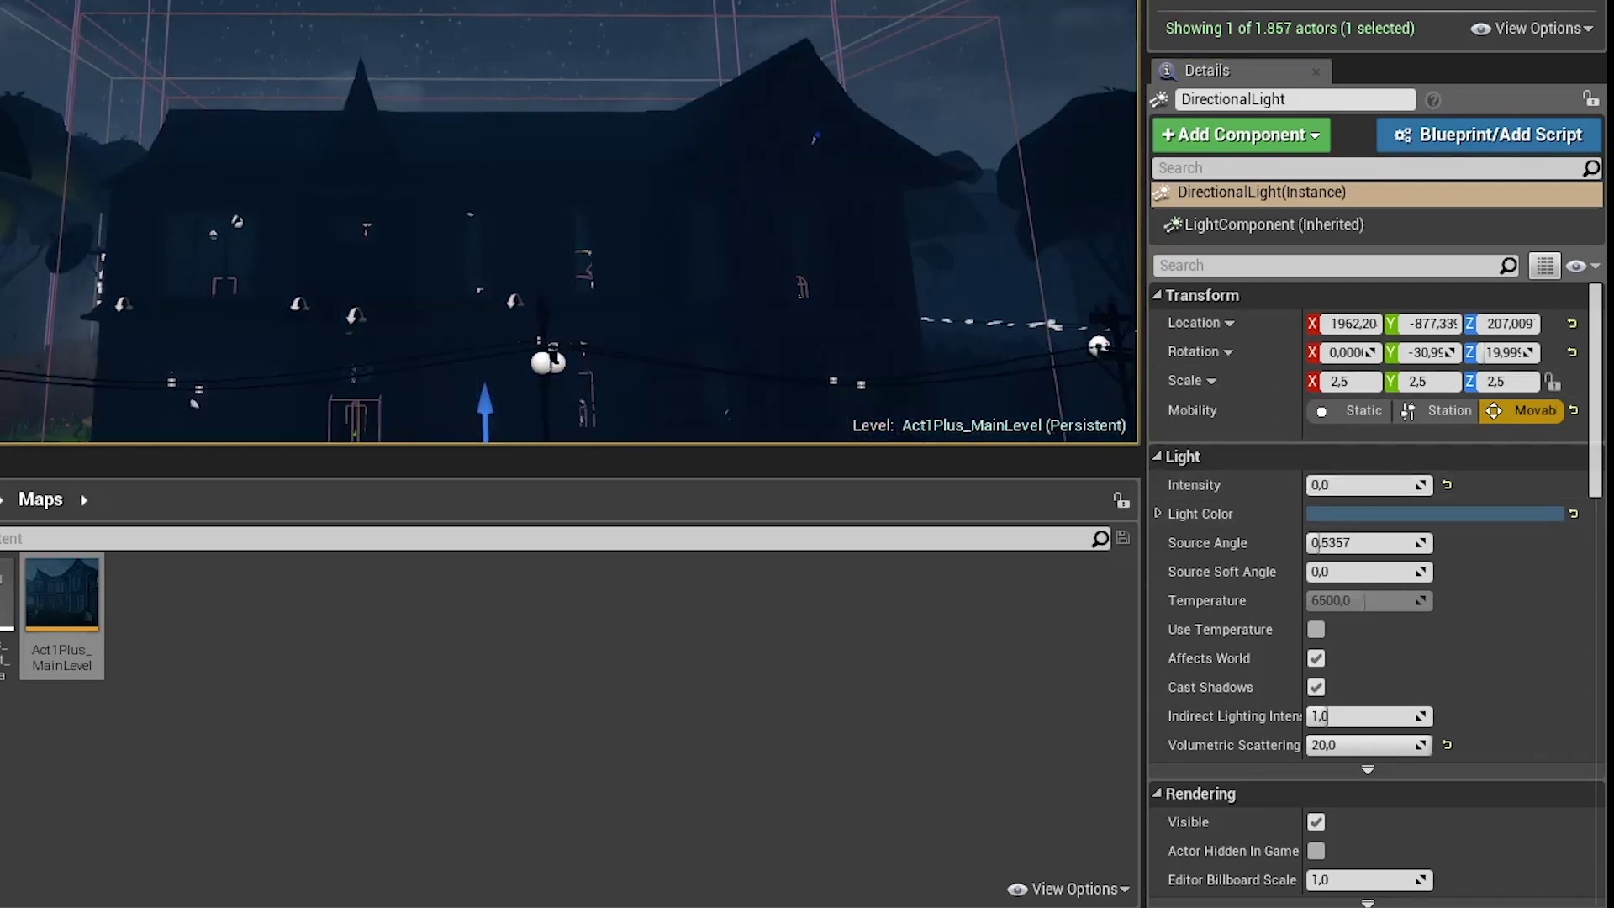
Step: Set the DirectionalLight's intensity to 2.5
{"action": "right_click_drag", "start_coordinate": [568, 222], "coordinate": [577, 395]}
{"action": "left_click", "coordinate": [1353, 485]}
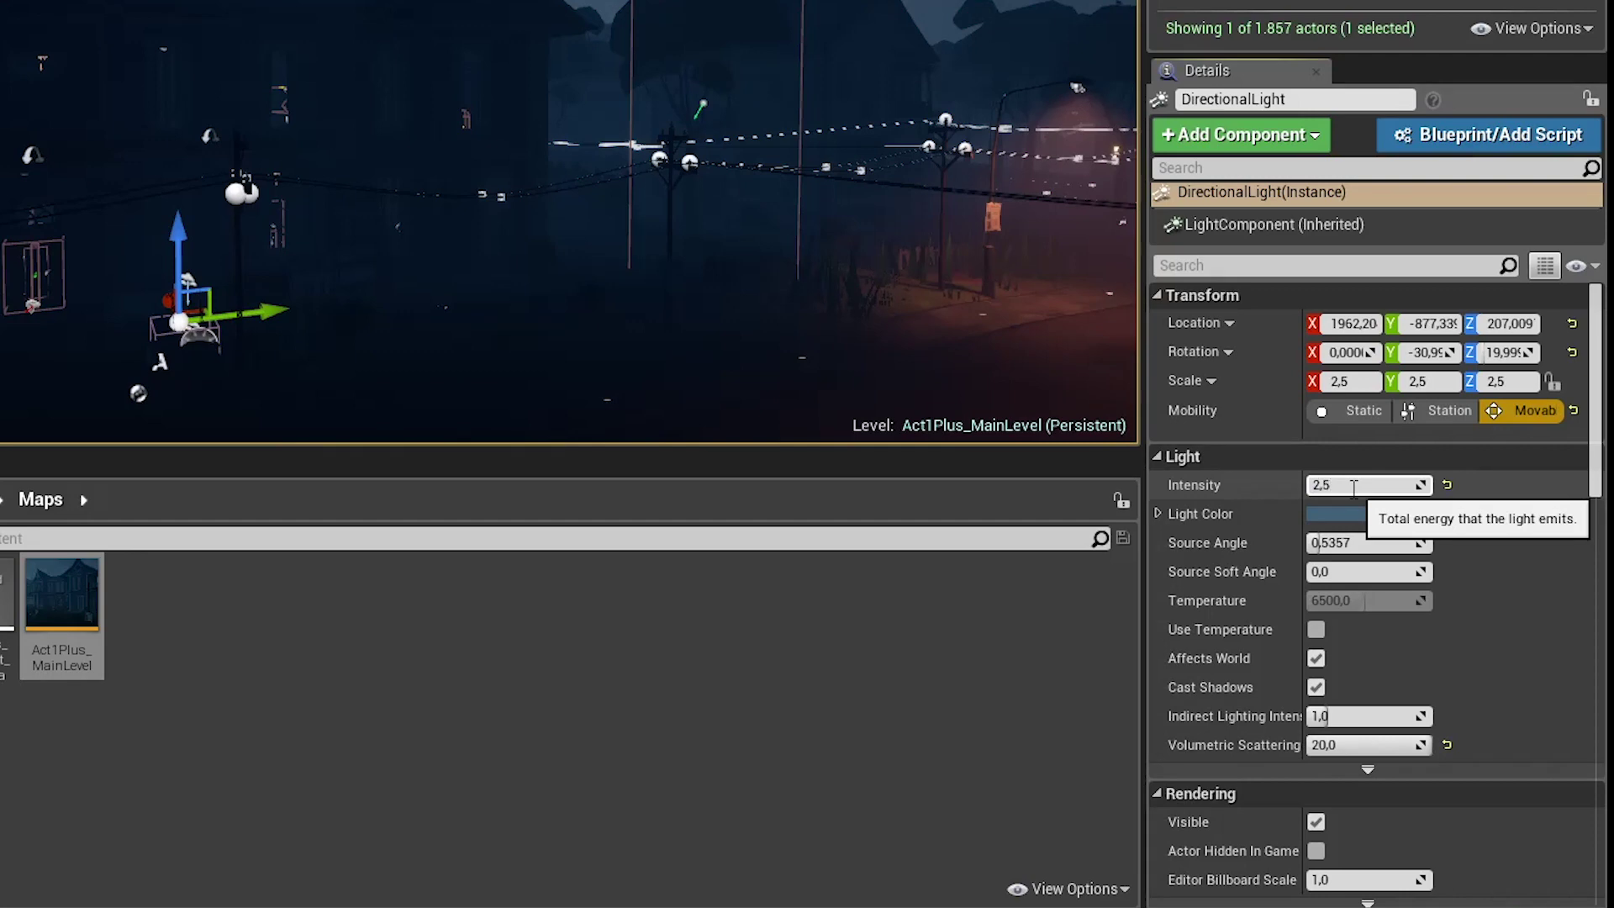
{"action": "left_click", "coordinate": [1488, 491]}
{"action": "mouse_move", "coordinate": [837, 282]}
{"action": "right_mouse_down"}
{"action": "mouse_move", "coordinate": [786, 194]}
{"action": "mouse_move", "coordinate": [624, 199]}
{"action": "mouse_move", "coordinate": [843, 306]}
{"action": "right_mouse_up"}
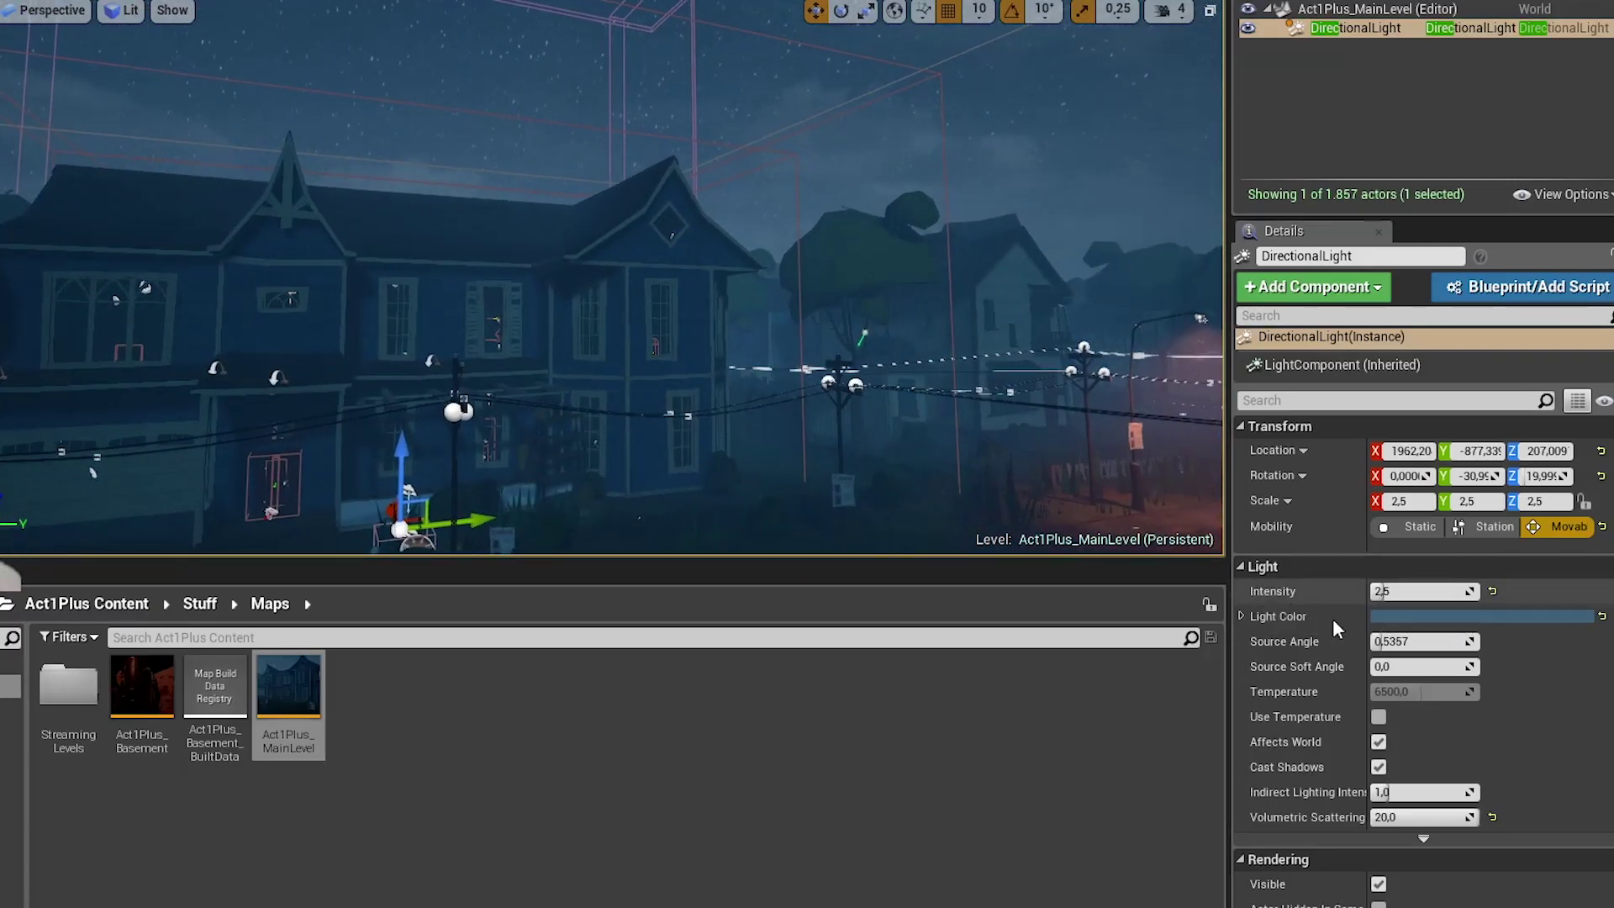
Step: Open the DirectionalLight's light color and turn it near-white, with saturation 0 and a value of about 0.99
{"action": "left_click", "coordinate": [1431, 619]}
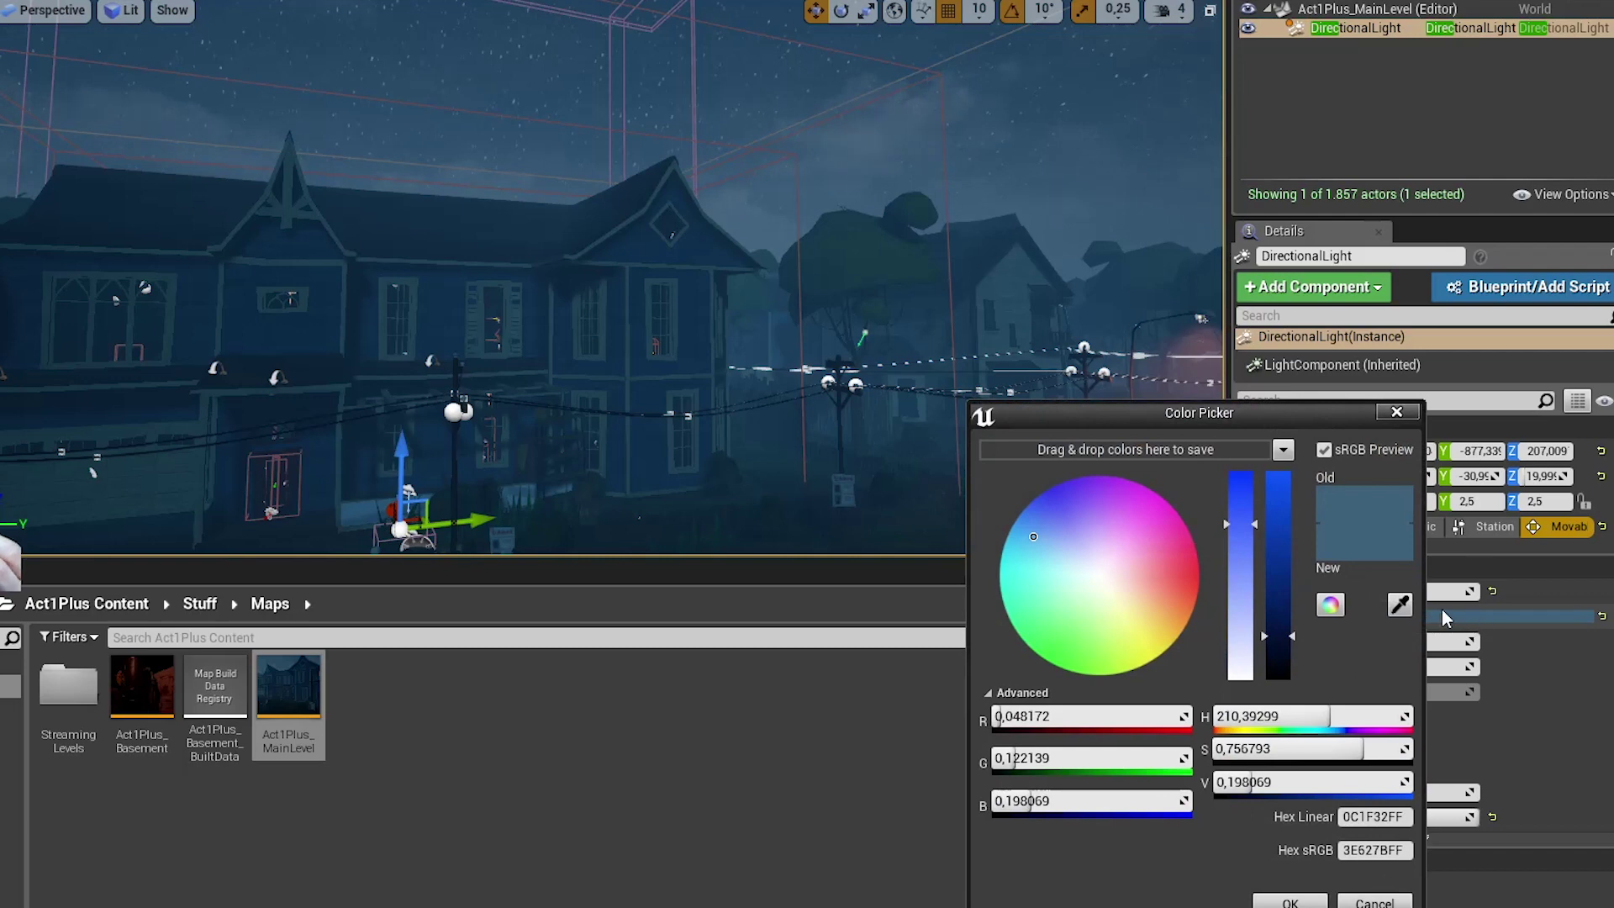
{"action": "left_click", "coordinate": [1101, 579]}
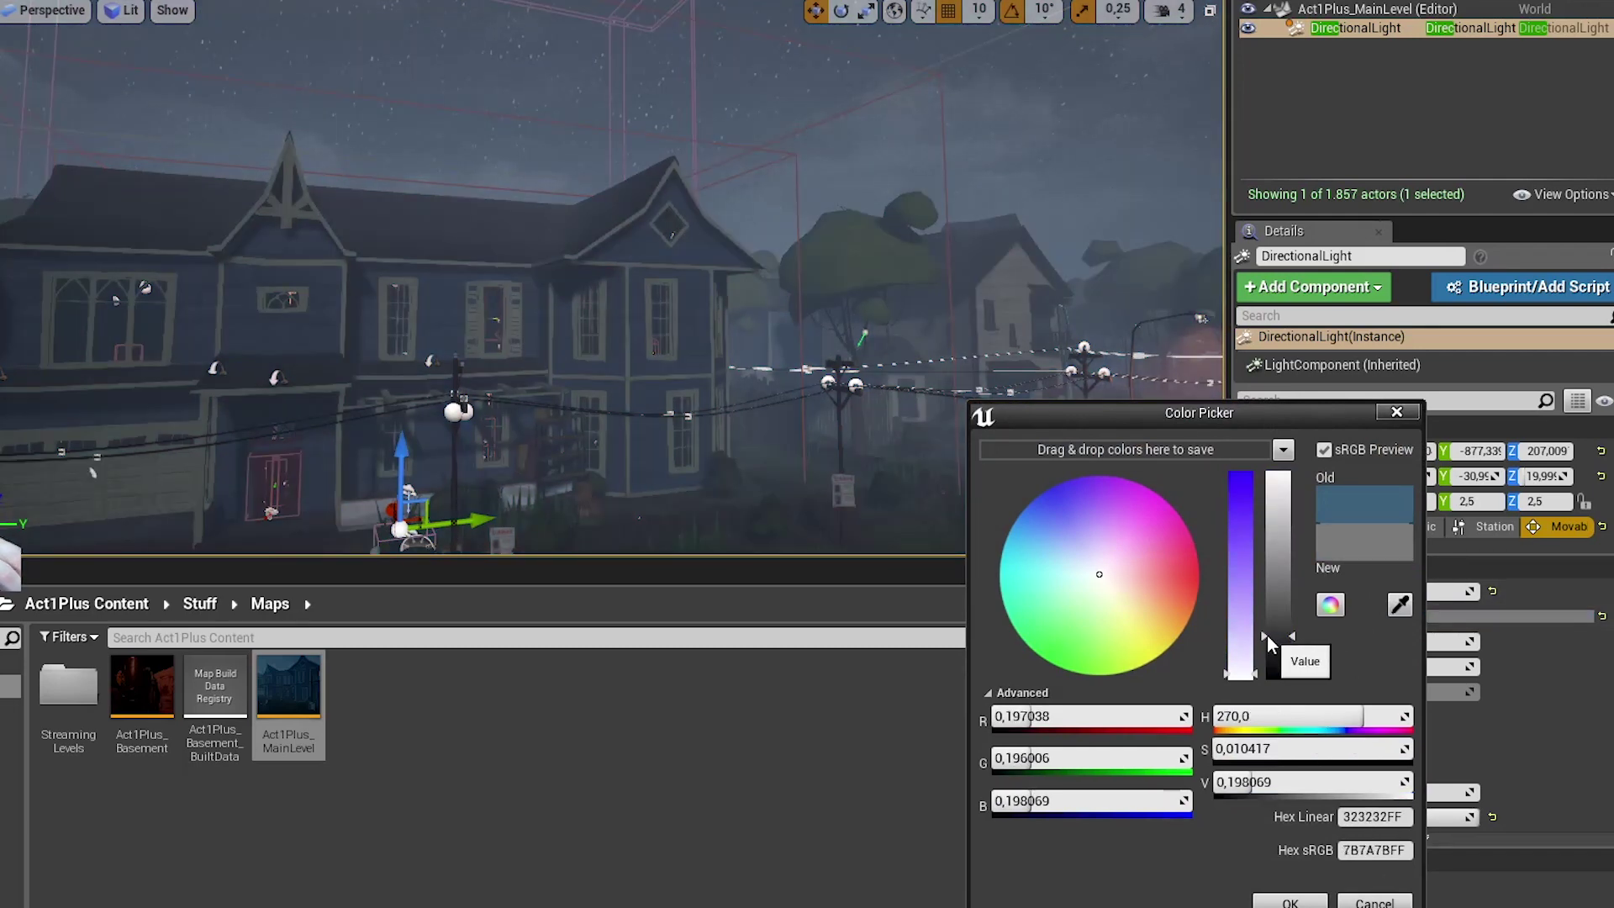
{"action": "left_click_drag", "start_coordinate": [1267, 641], "coordinate": [1278, 490]}
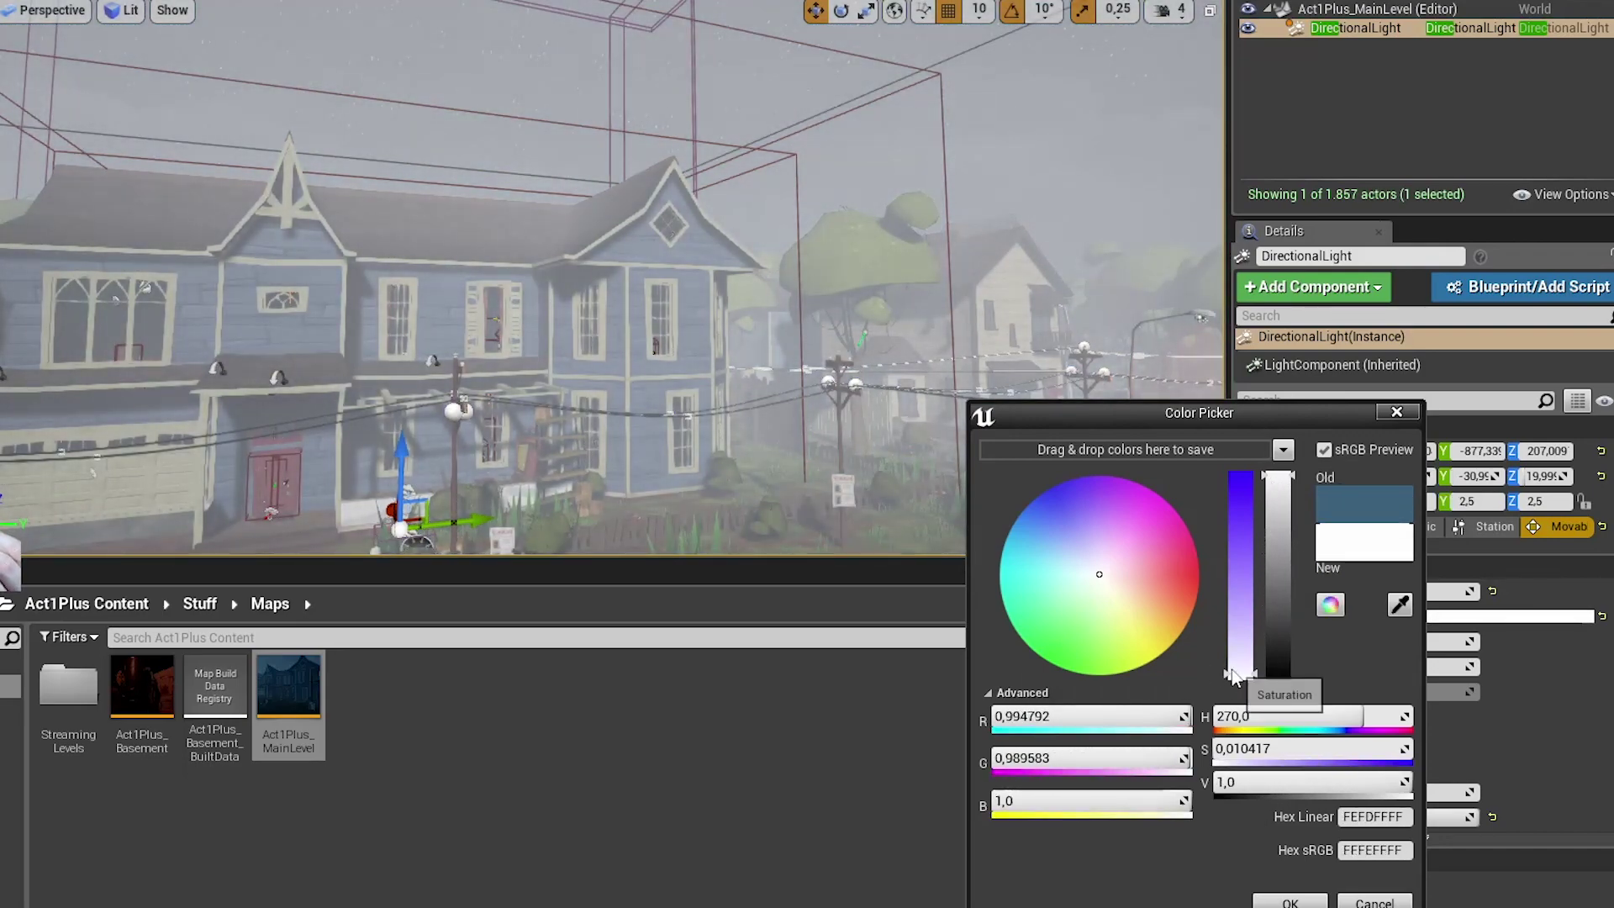
{"action": "left_click_drag", "start_coordinate": [1239, 673], "coordinate": [1235, 694]}
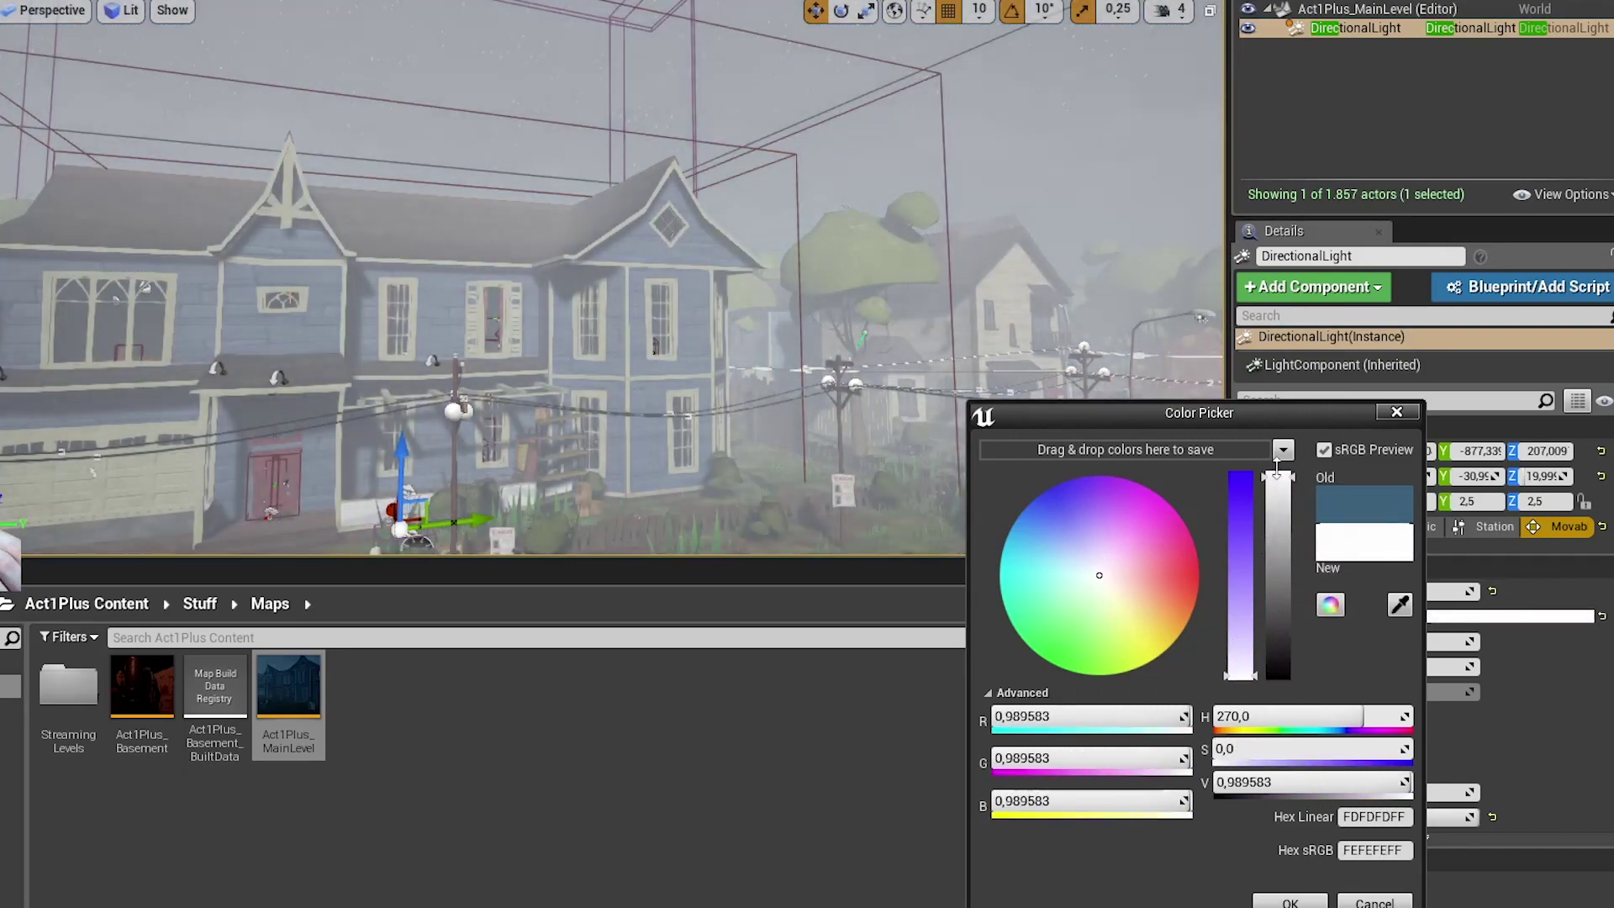
Step: Try yellow and red light colors on the DirectionalLight, and apply pure white (FFFFFFFF)
{"action": "left_click_drag", "start_coordinate": [1109, 571], "coordinate": [1197, 725]}
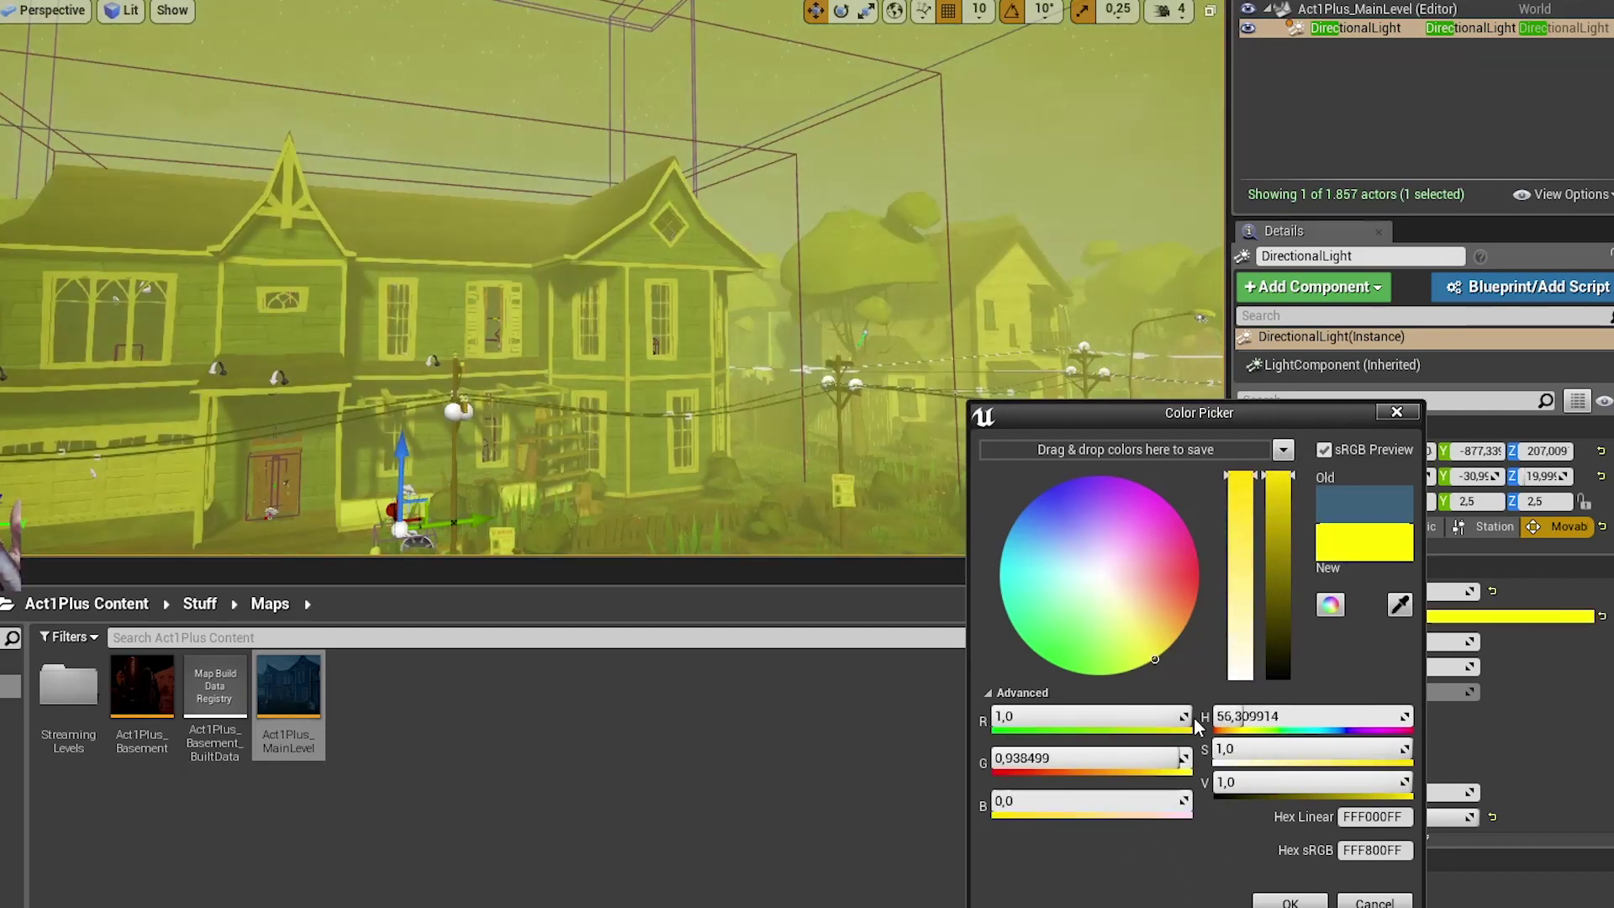
{"action": "left_click_drag", "start_coordinate": [1107, 608], "coordinate": [1233, 555]}
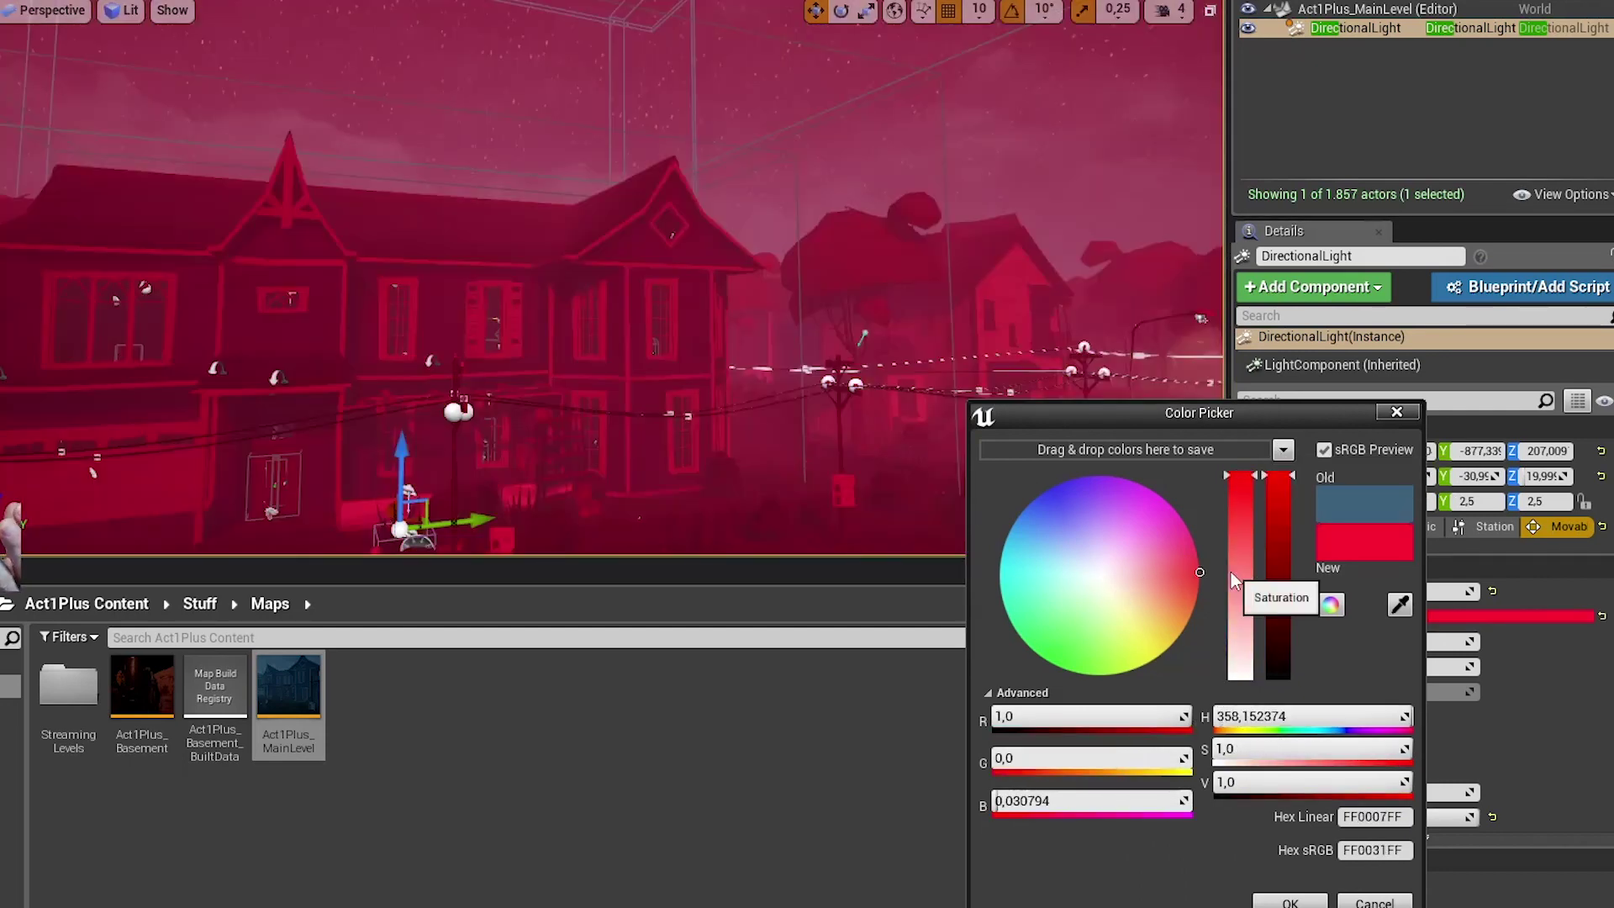
{"action": "left_click", "coordinate": [1100, 578]}
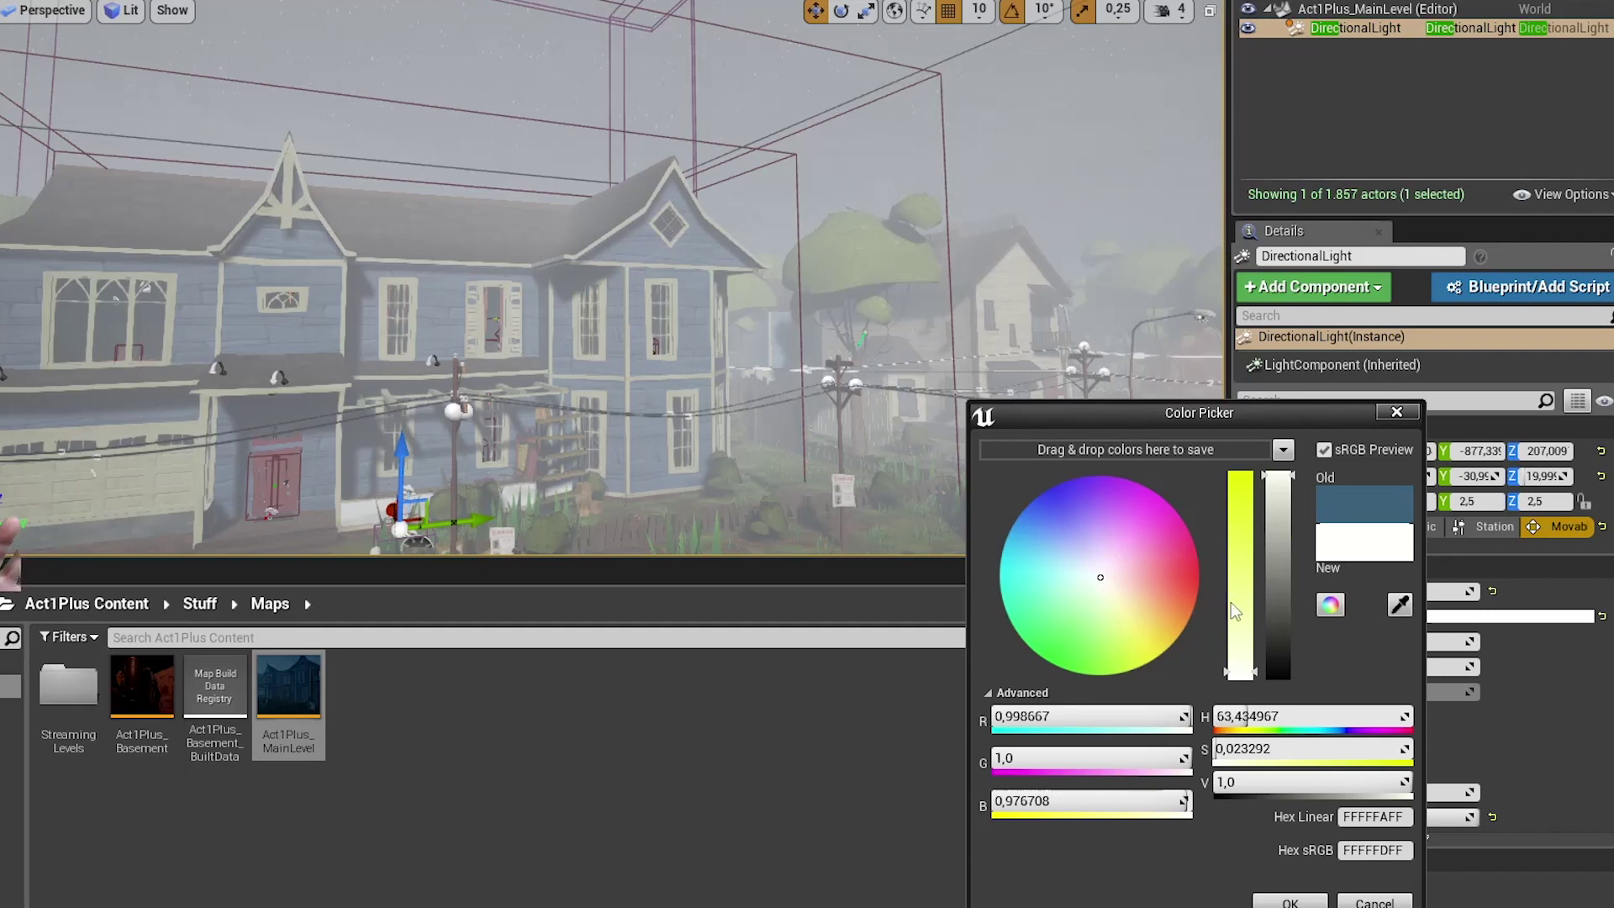
{"action": "left_click_drag", "start_coordinate": [1233, 639], "coordinate": [1236, 678]}
{"action": "left_click_drag", "start_coordinate": [1279, 538], "coordinate": [1275, 471]}
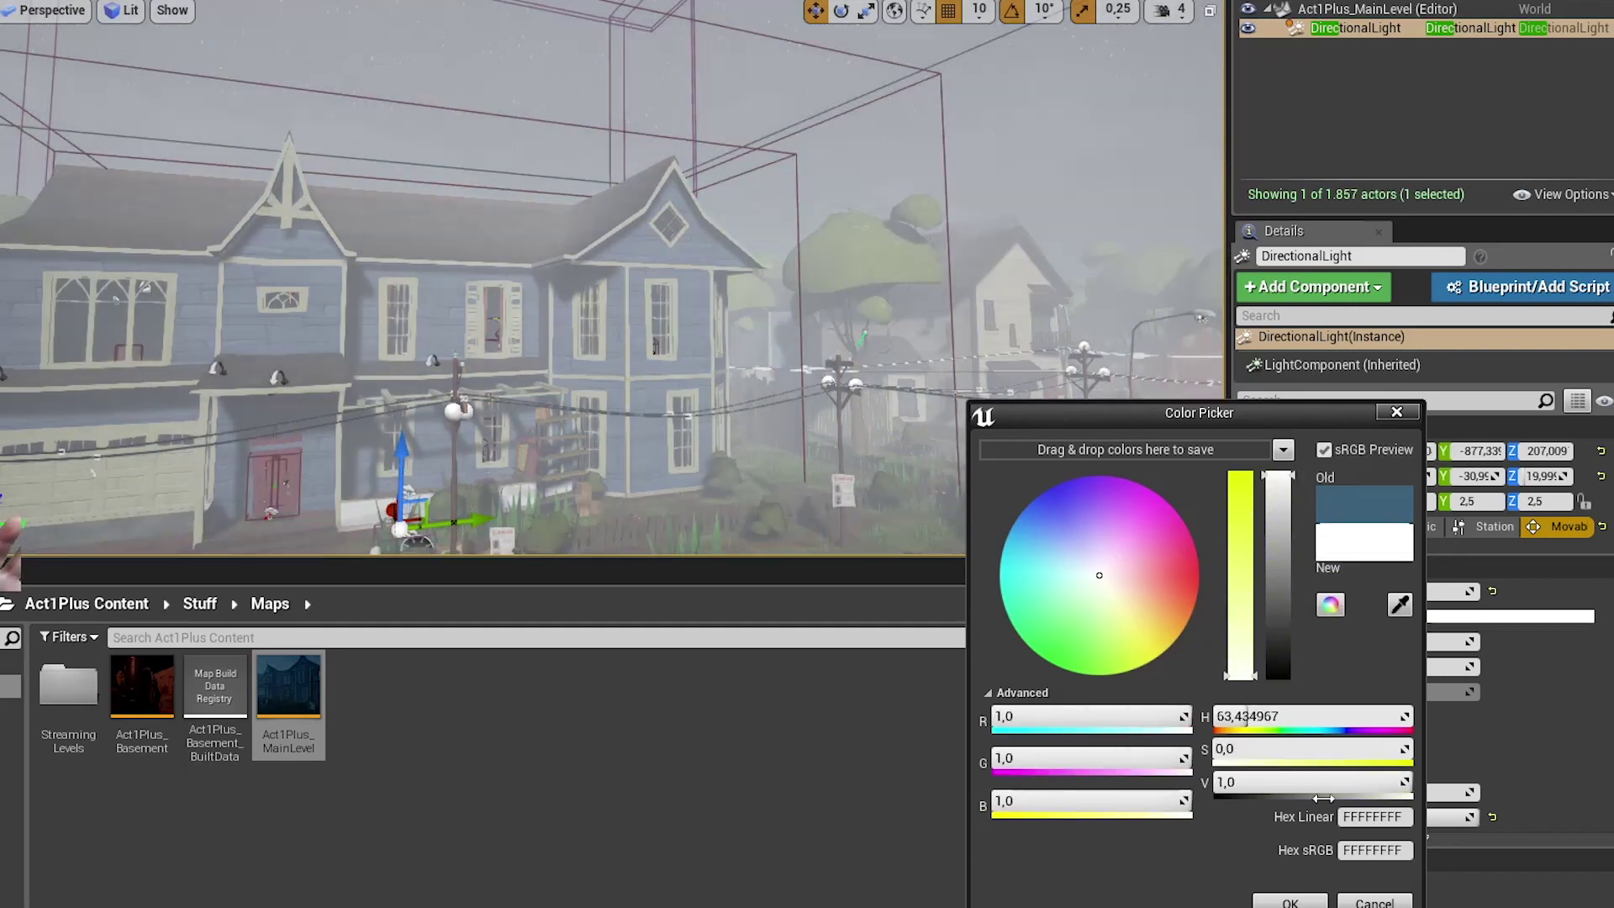
{"action": "left_click", "coordinate": [1302, 902]}
{"action": "mouse_move", "coordinate": [874, 395]}
{"action": "right_mouse_down"}
{"action": "mouse_move", "coordinate": [497, 155]}
{"action": "mouse_move", "coordinate": [757, 33]}
{"action": "mouse_move", "coordinate": [1068, 353]}
{"action": "mouse_move", "coordinate": [980, 396]}
{"action": "mouse_move", "coordinate": [857, 377]}
{"action": "right_mouse_up"}
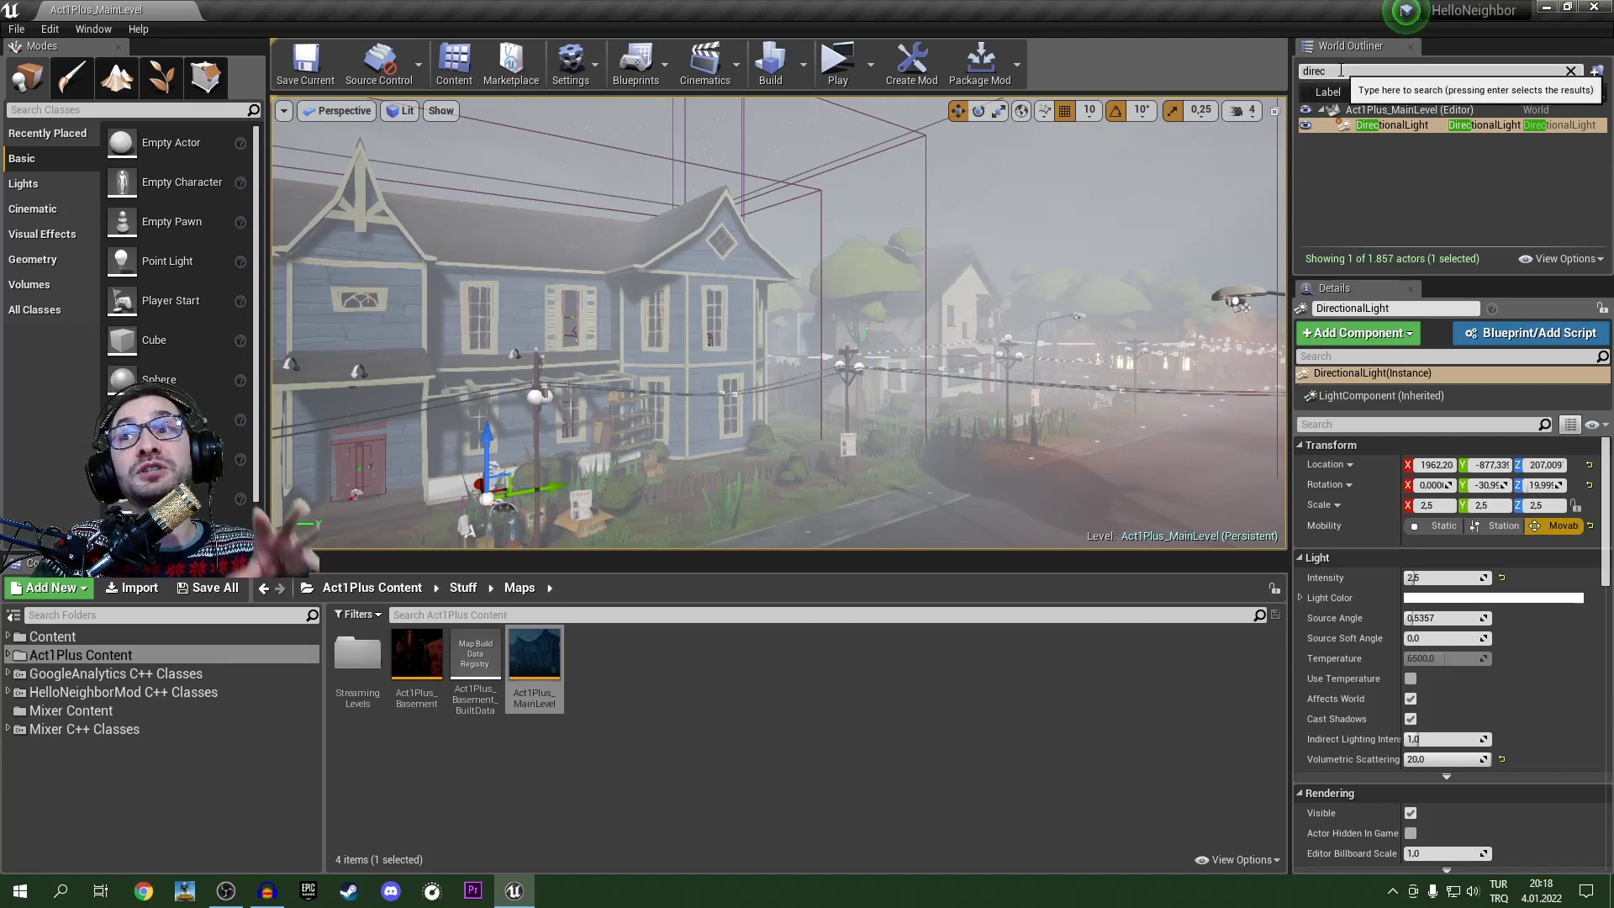
{"action": "right_click_drag", "start_coordinate": [932, 414], "coordinate": [1282, 546]}
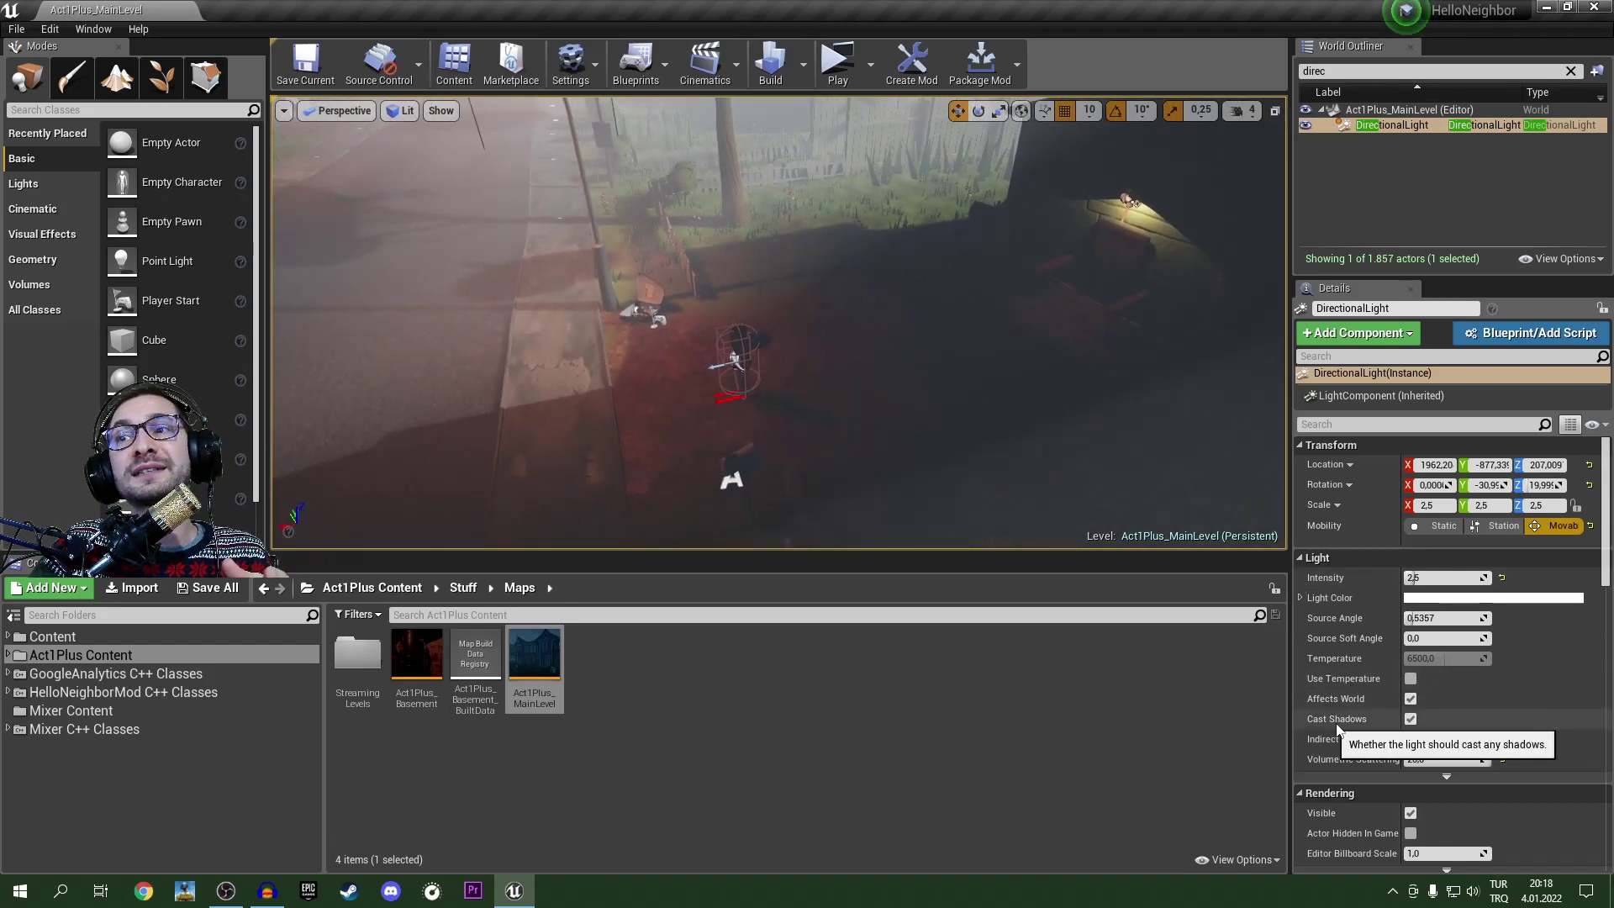
Step: Toggle the DirectionalLight's Cast Shadows option to compare the scene, and leave shadow casting disabled
{"action": "left_click", "coordinate": [1411, 719]}
{"action": "left_click", "coordinate": [1411, 720]}
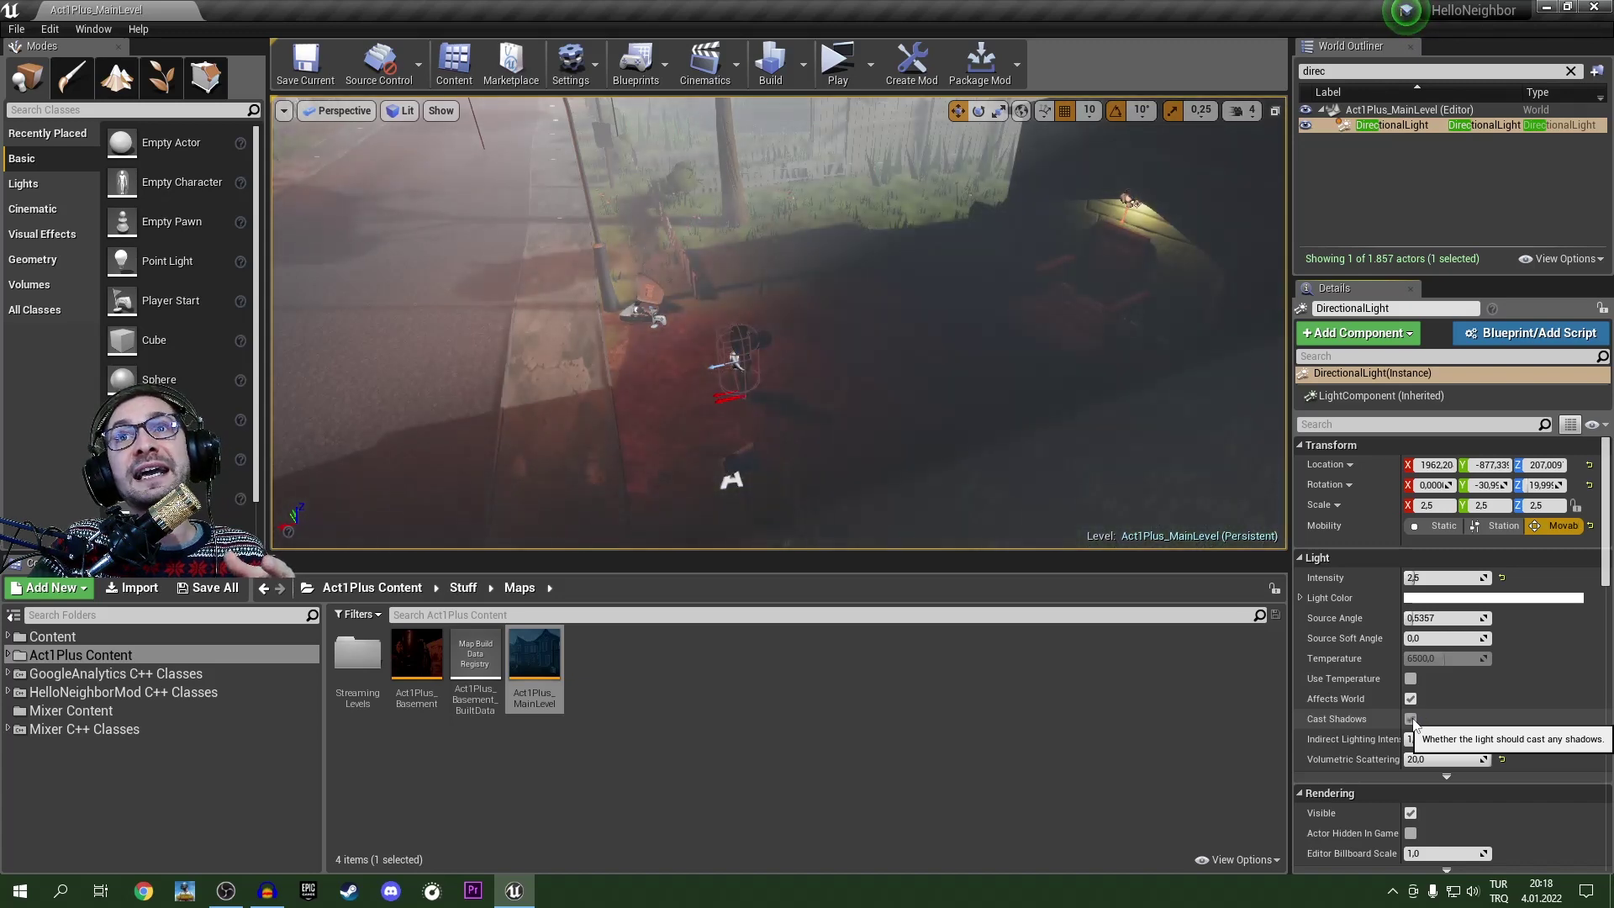
{"action": "left_click", "coordinate": [1410, 720]}
{"action": "left_click", "coordinate": [1413, 720]}
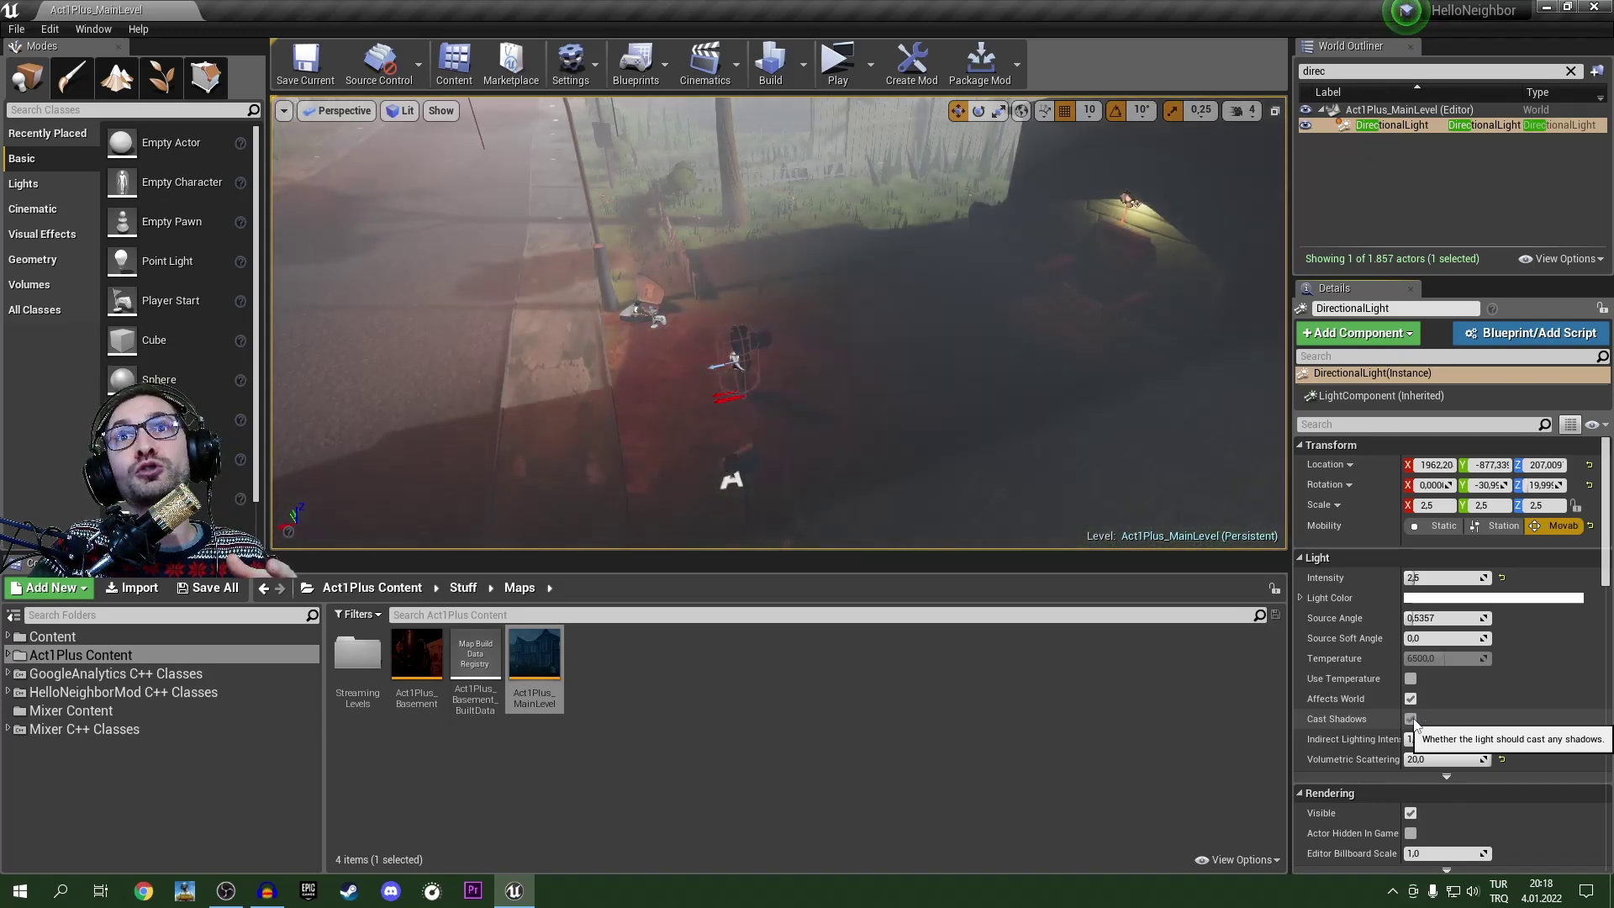
{"action": "left_click", "coordinate": [1413, 721]}
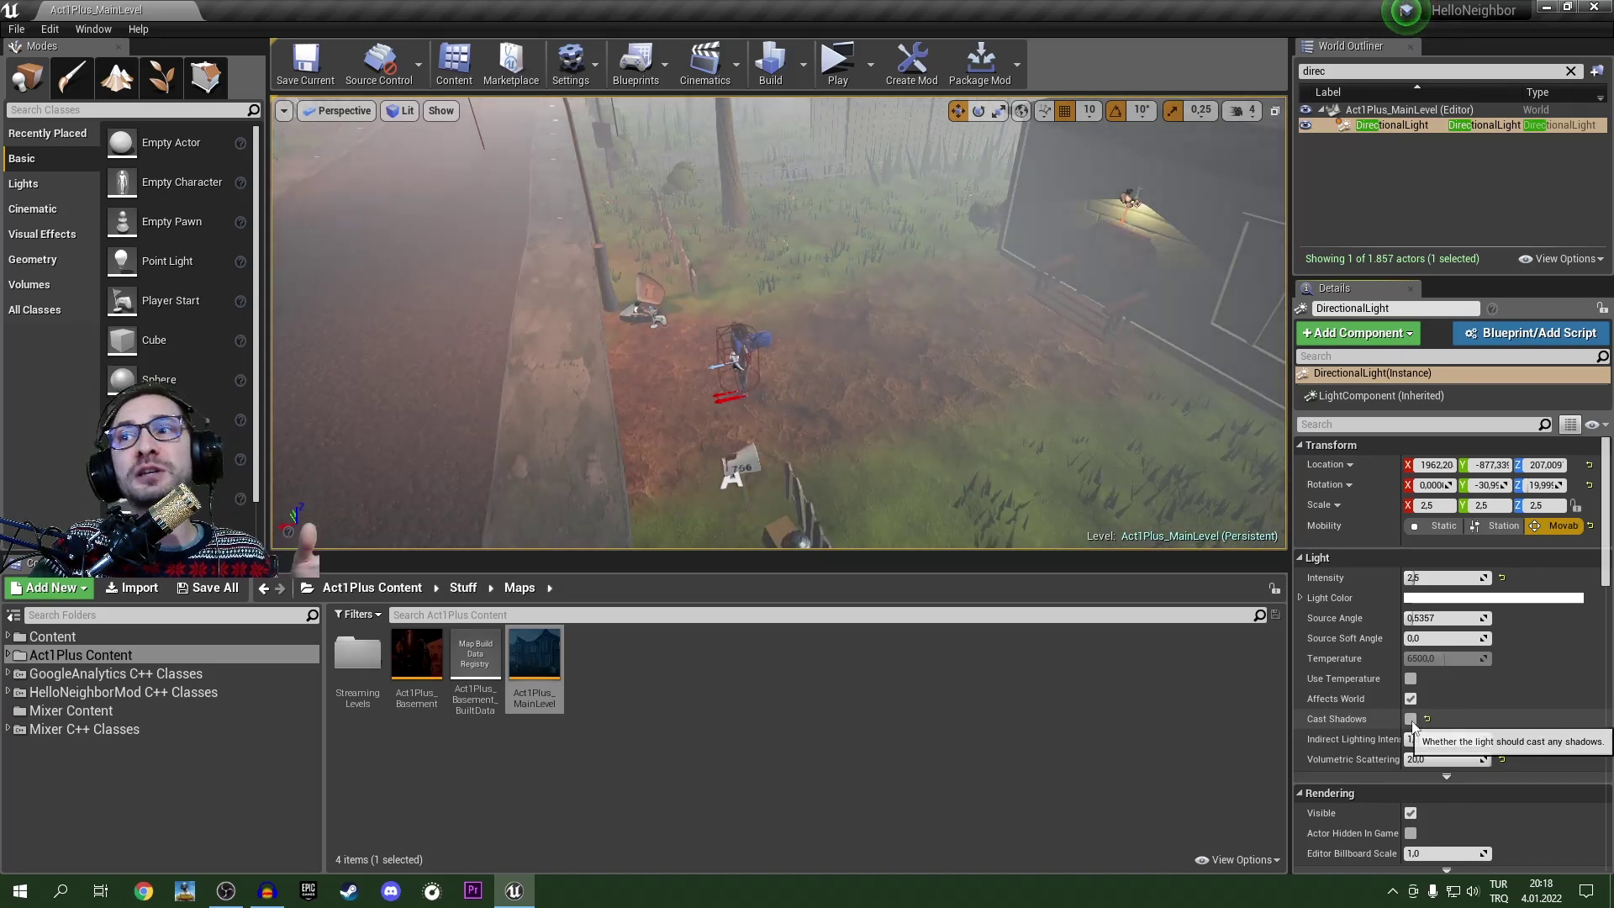
{"action": "left_click", "coordinate": [1412, 721]}
{"action": "left_click", "coordinate": [1411, 722]}
{"action": "right_click_drag", "start_coordinate": [924, 454], "coordinate": [572, 274]}
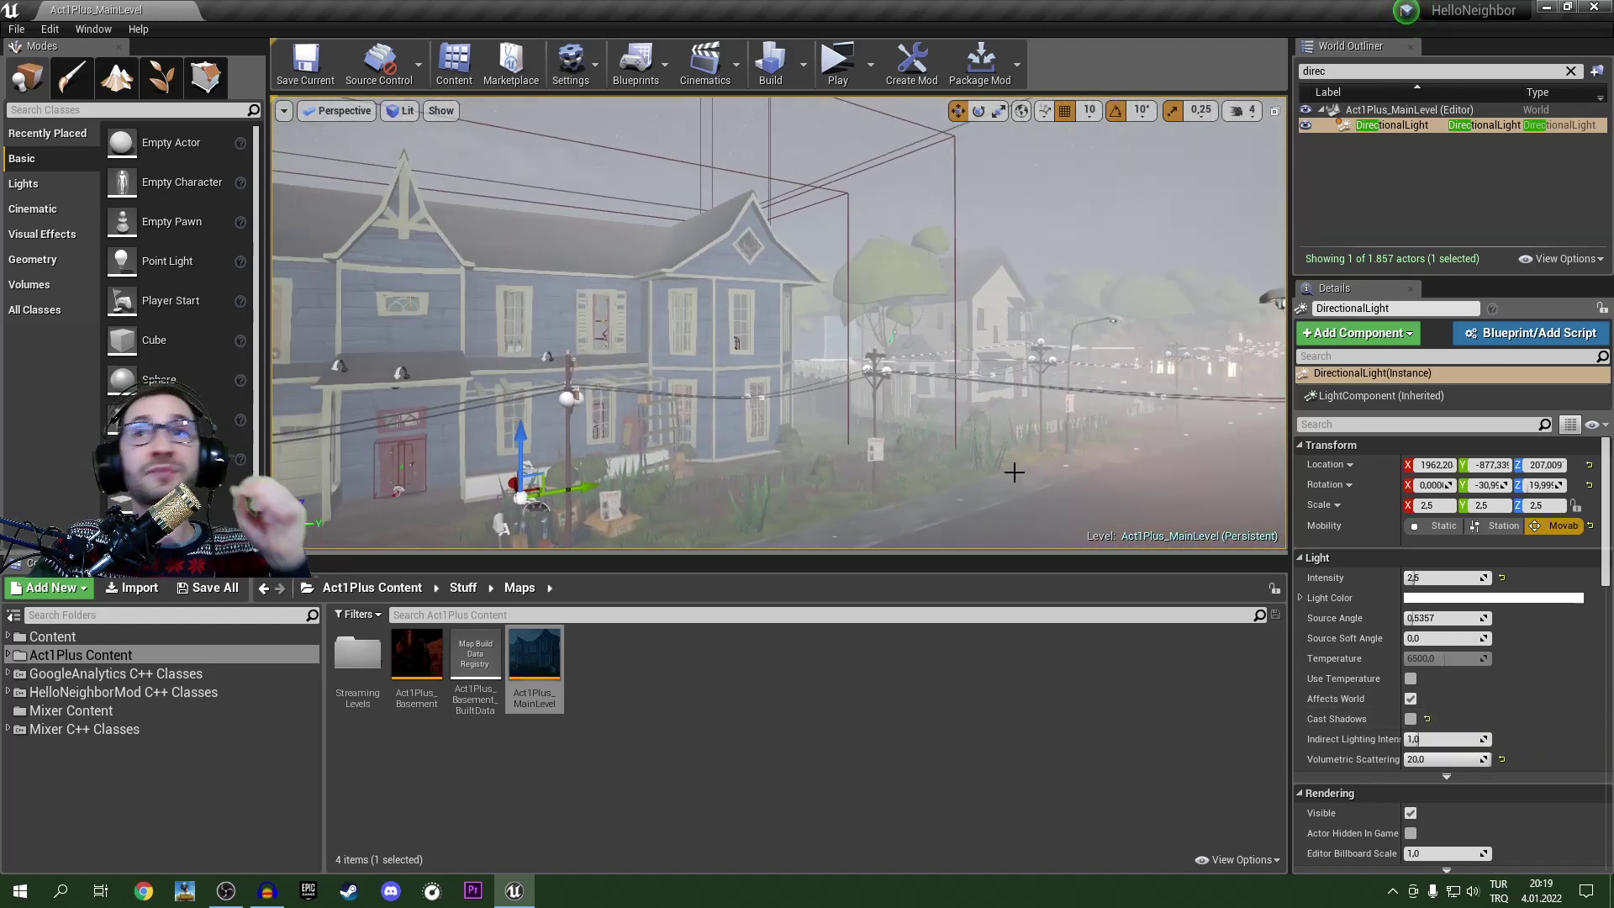
{"action": "mouse_move", "coordinate": [1015, 472]}
{"action": "right_mouse_down"}
{"action": "mouse_move", "coordinate": [1143, 455]}
{"action": "mouse_move", "coordinate": [1153, 475]}
{"action": "mouse_move", "coordinate": [1069, 487]}
{"action": "mouse_move", "coordinate": [1027, 468]}
{"action": "right_mouse_up"}
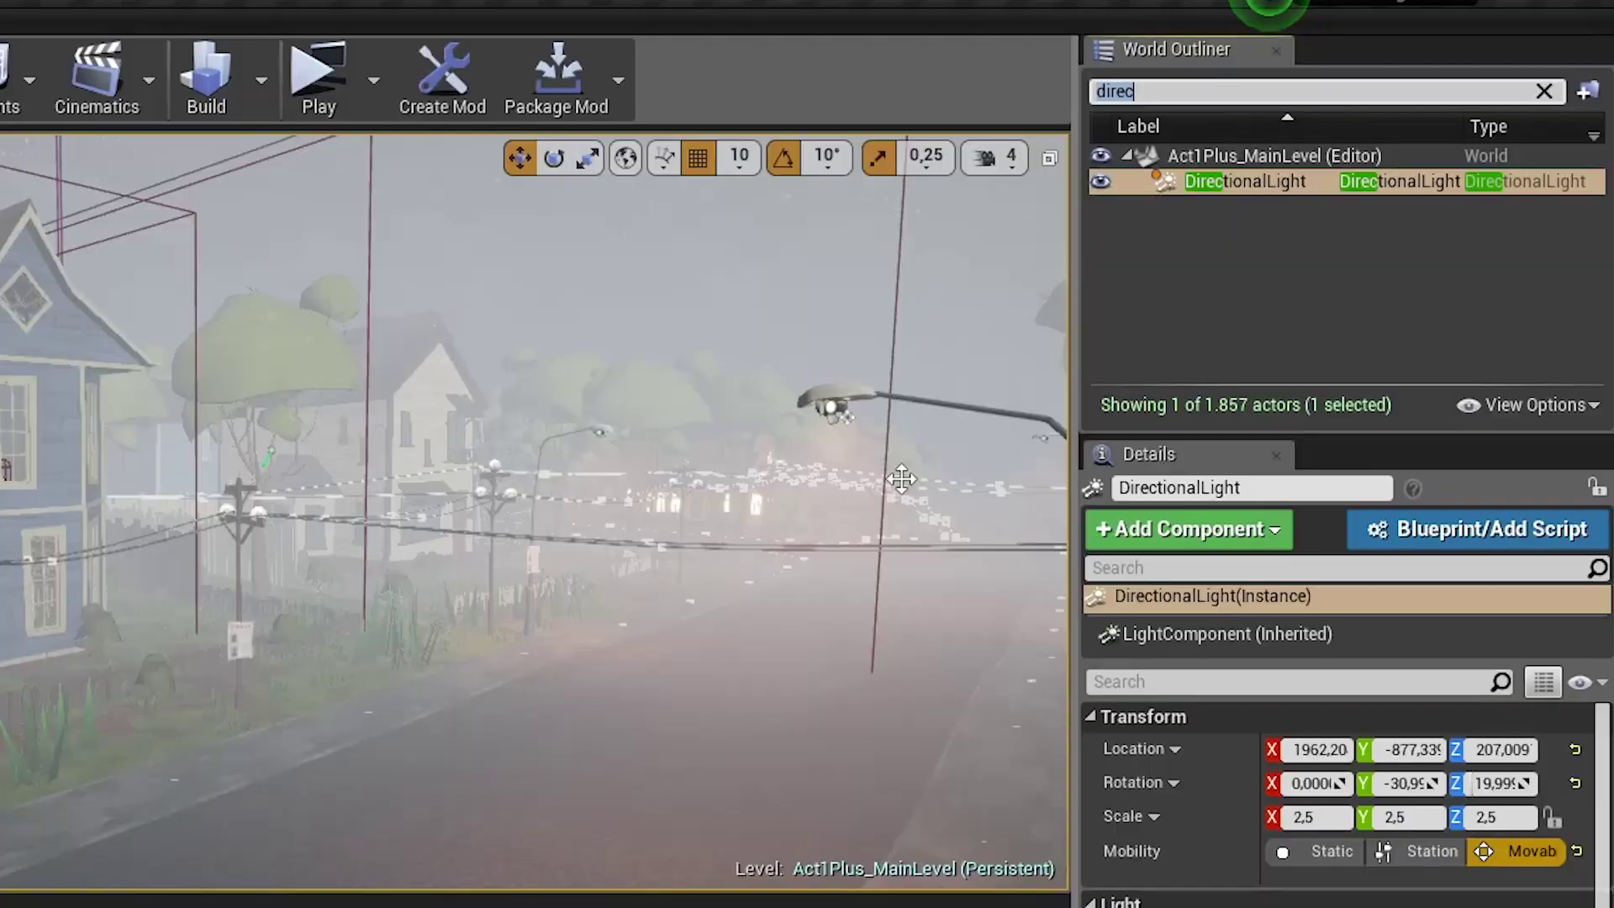
Step: Search the World Outliner for "fog", look through the AtmosphericFog settings and select the ExponentialHeightFog actor
{"action": "key", "text": "BackSpace"}
{"action": "key", "text": "BackSpace"}
{"action": "key", "text": "BackSpace"}
{"action": "key", "text": "BackSpace"}
{"action": "key", "text": "BackSpace"}
{"action": "type", "text": "fog"}
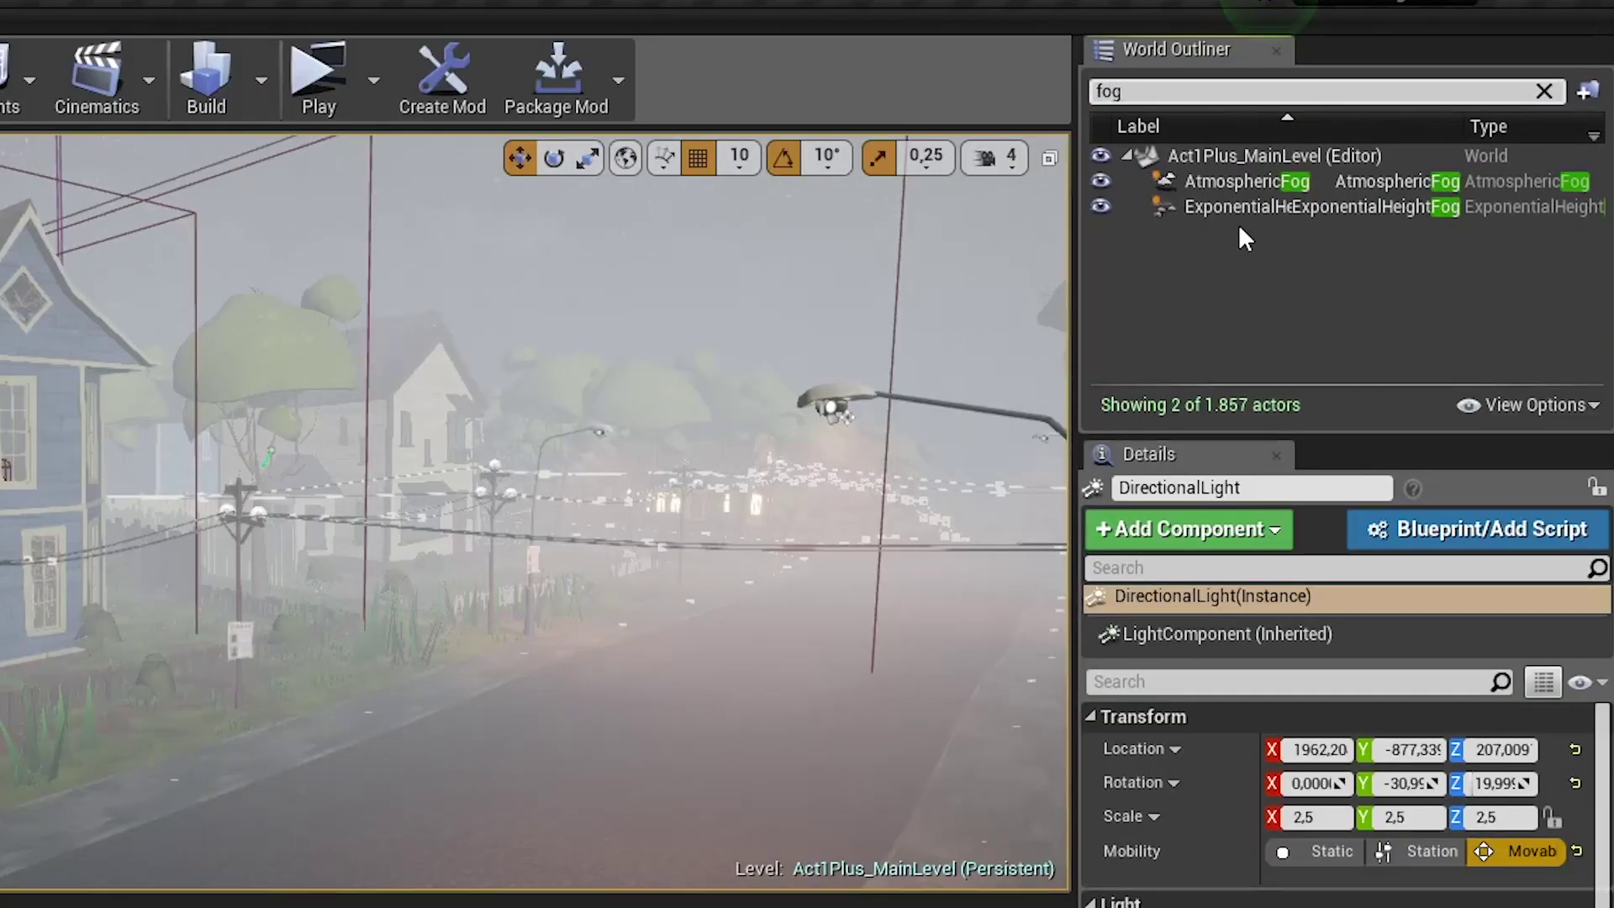
{"action": "left_click", "coordinate": [1257, 208]}
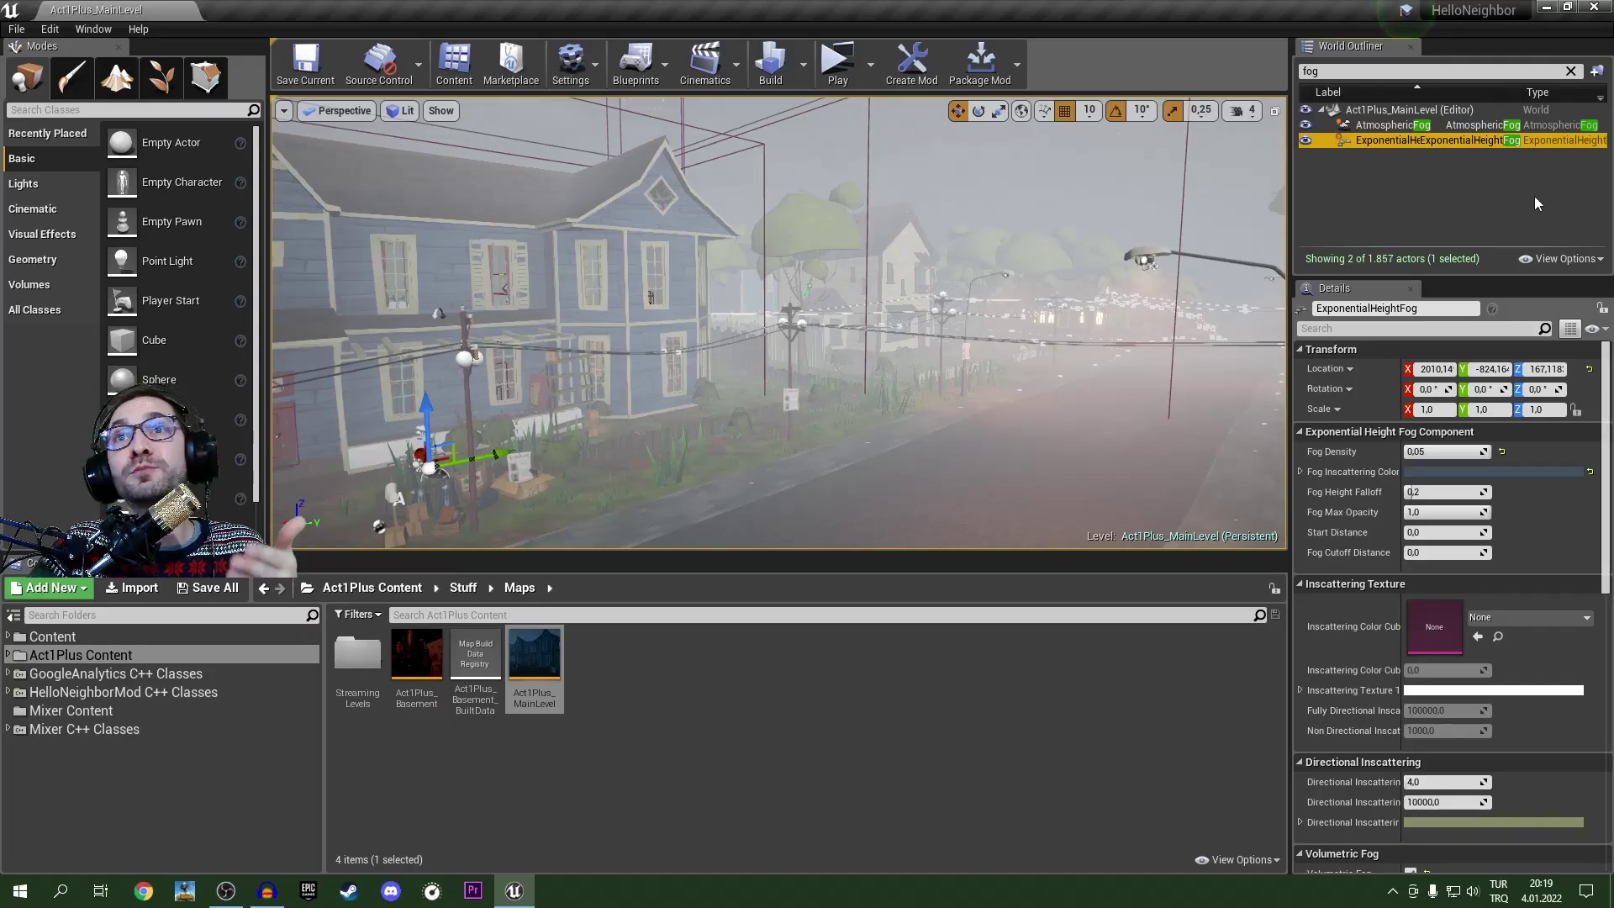
{"action": "left_click", "coordinate": [1246, 183]}
{"action": "left_click", "coordinate": [1390, 141]}
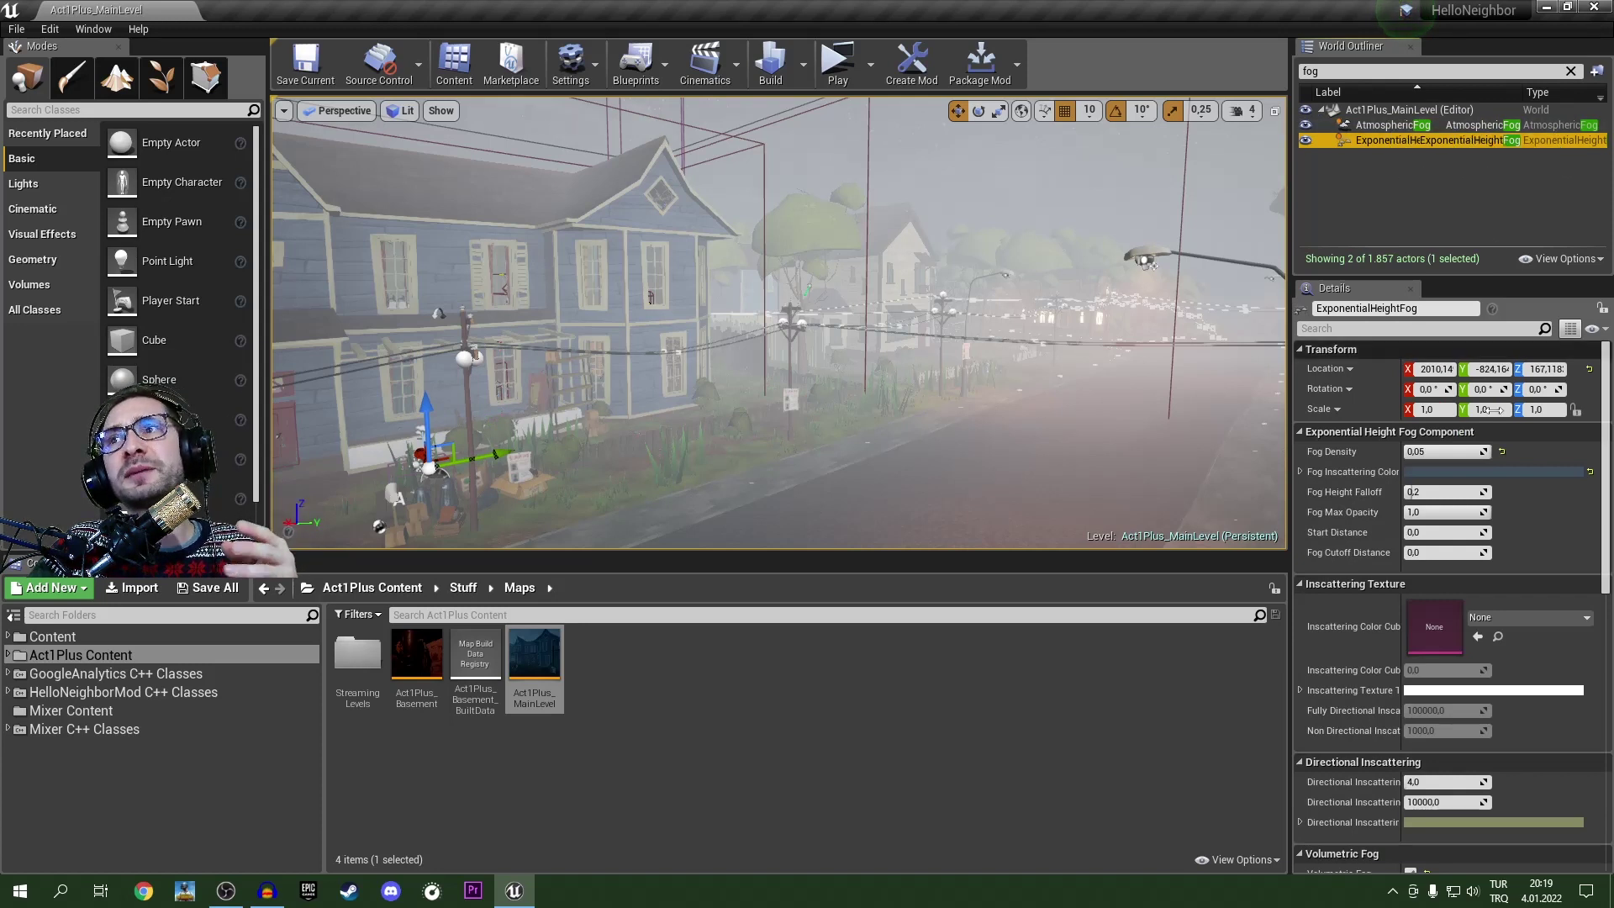
{"action": "left_click", "coordinate": [1375, 124]}
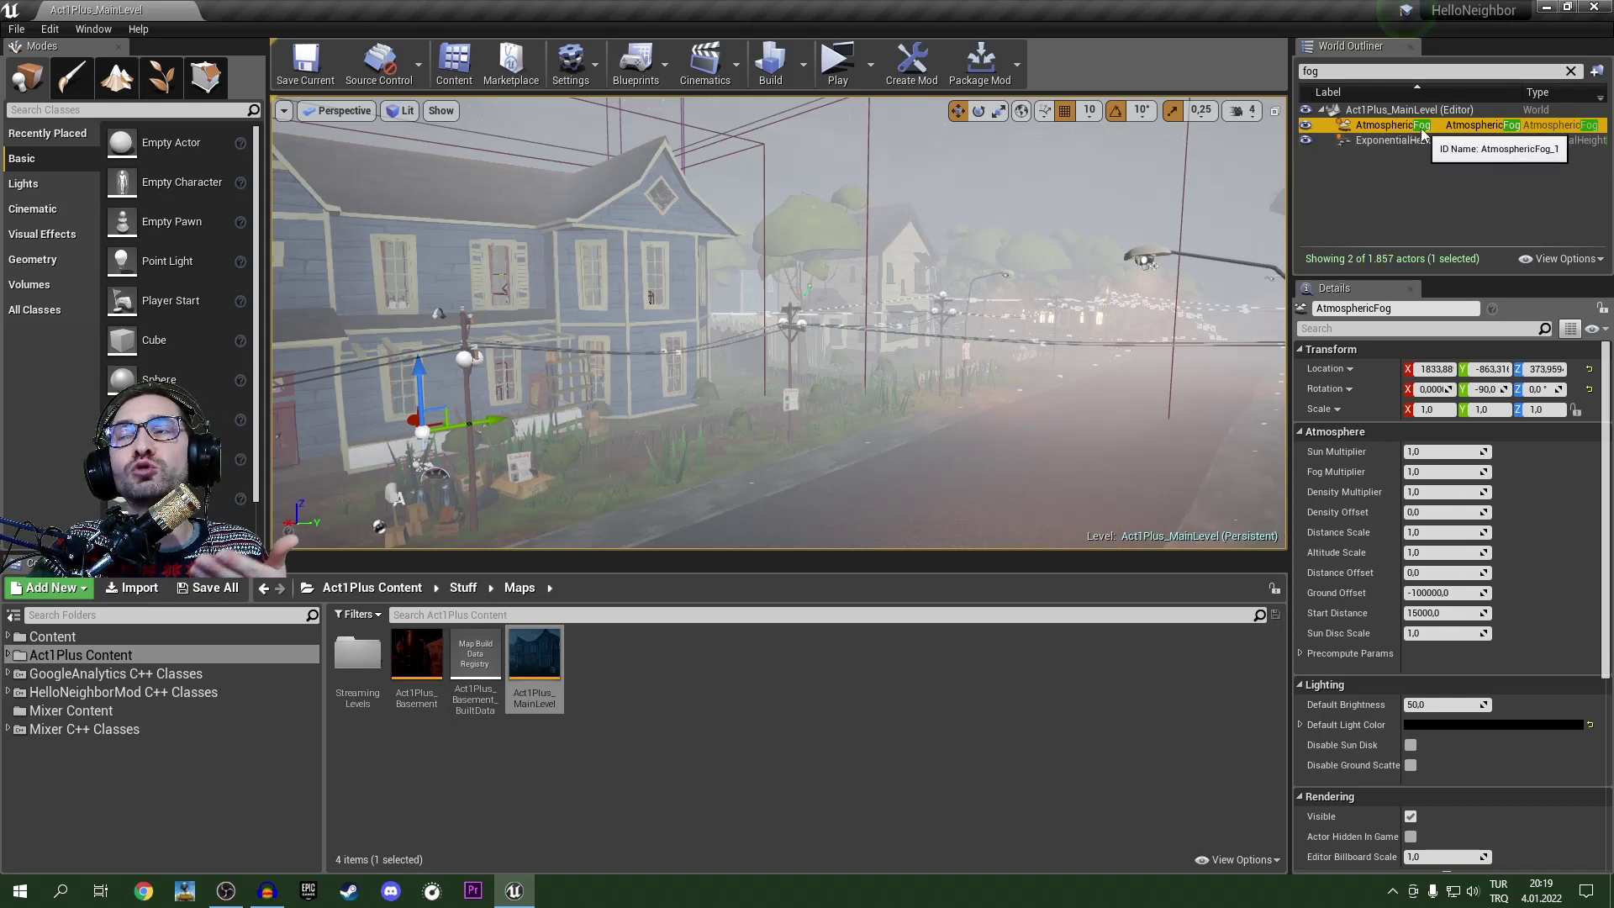
{"action": "left_click", "coordinate": [1419, 141]}
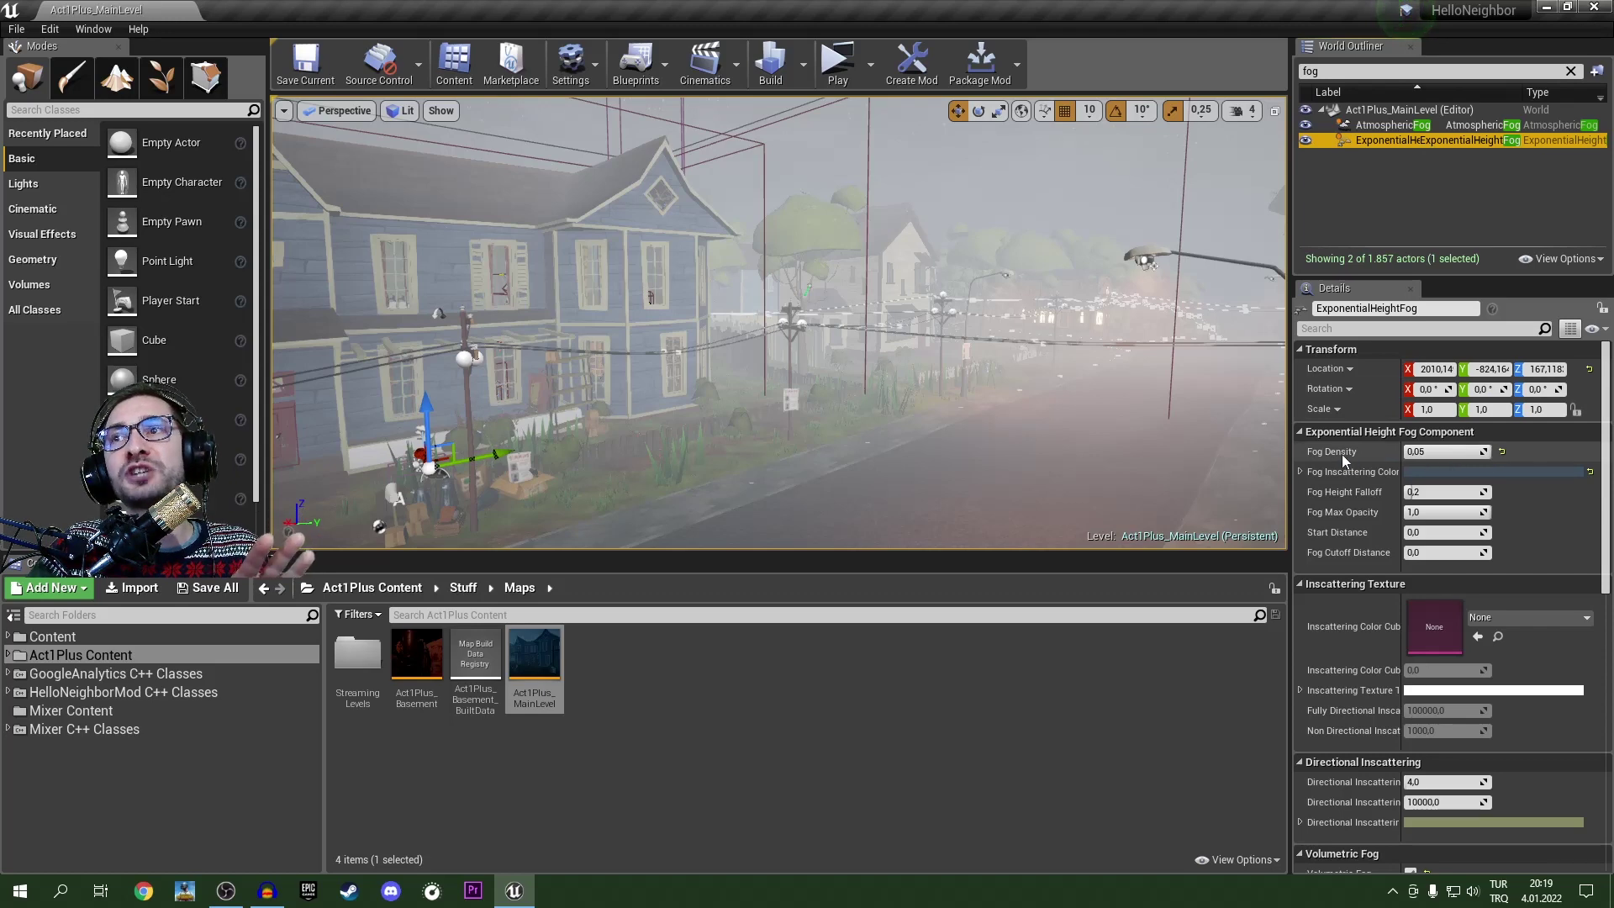
Step: Set the ExponentialHeightFog's fog density to 0
{"action": "mouse_move", "coordinate": [1337, 453]}
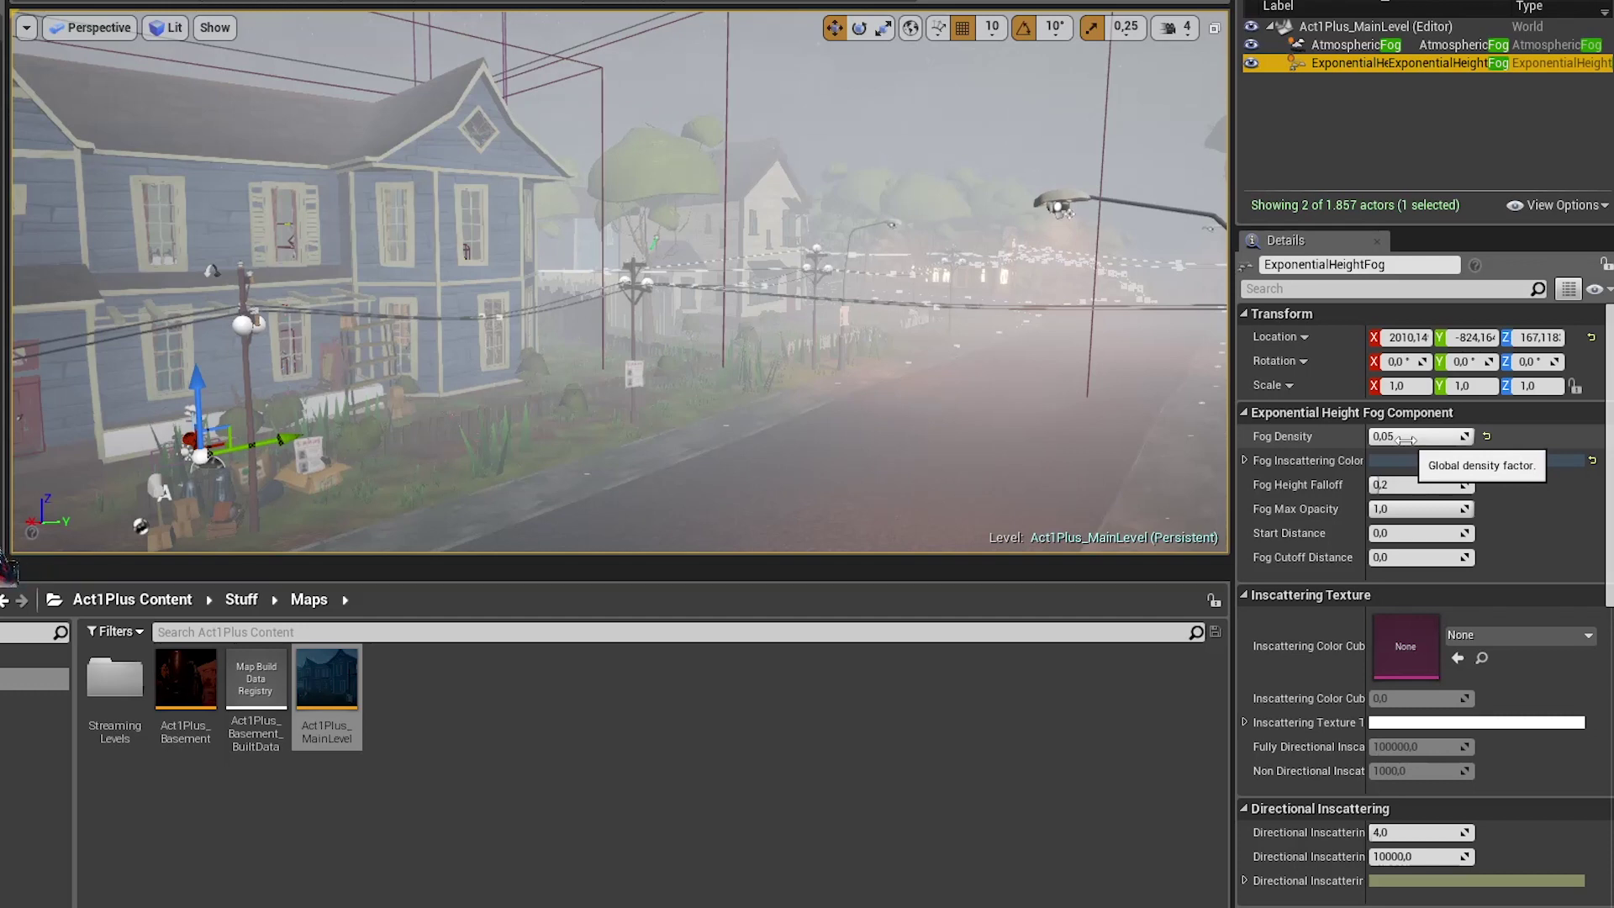
{"action": "right_click_drag", "start_coordinate": [1023, 435], "coordinate": [1056, 421]}
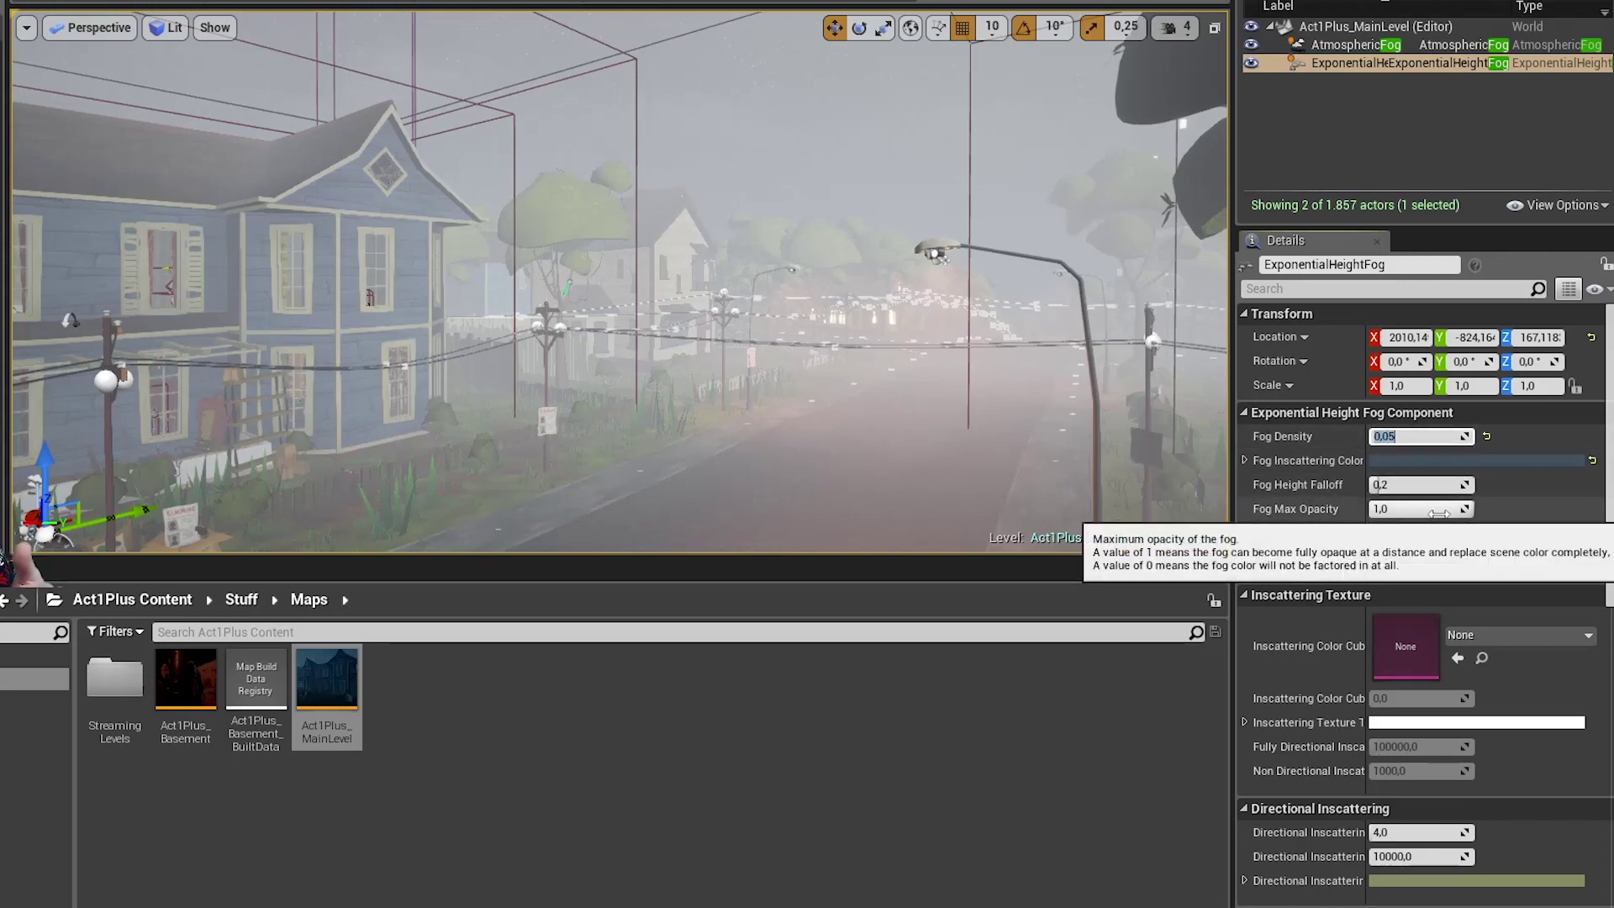
{"action": "key", "text": "Return"}
{"action": "mouse_move", "coordinate": [1034, 336]}
{"action": "right_mouse_down"}
{"action": "mouse_move", "coordinate": [905, 353]}
{"action": "mouse_move", "coordinate": [1061, 338]}
{"action": "mouse_move", "coordinate": [1039, 331]}
{"action": "right_mouse_up"}
{"action": "left_click_drag", "start_coordinate": [799, 332], "coordinate": [805, 332]}
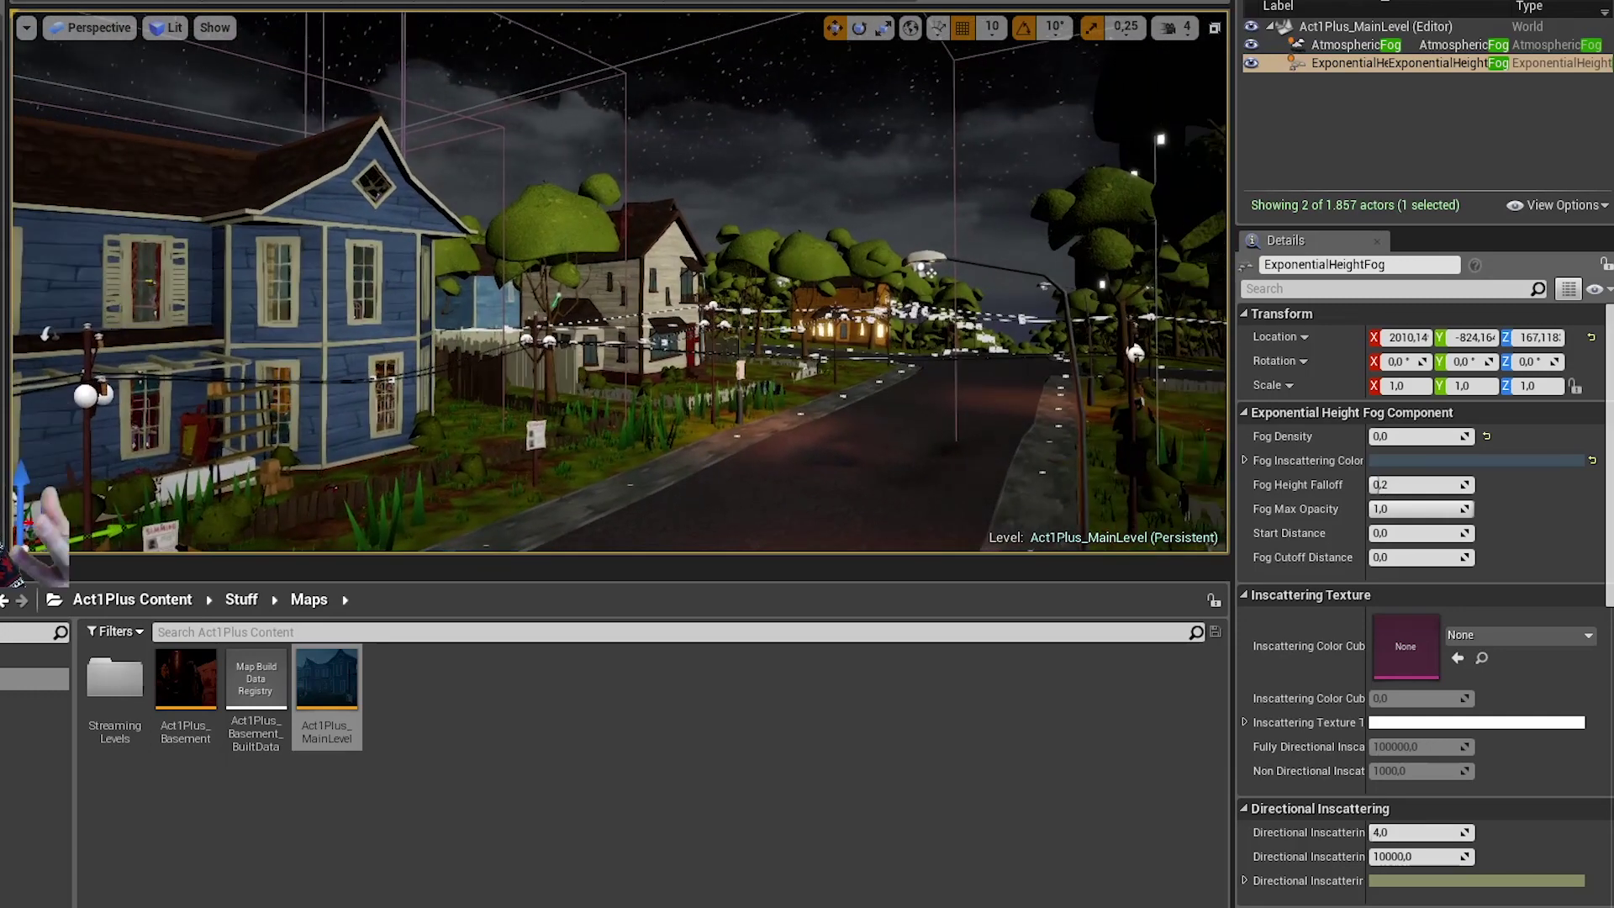
Step: Change the ExponentialHeightFog's inscattering color to near-white, with saturation about 0.03 and value 1
{"action": "left_click", "coordinate": [1423, 460]}
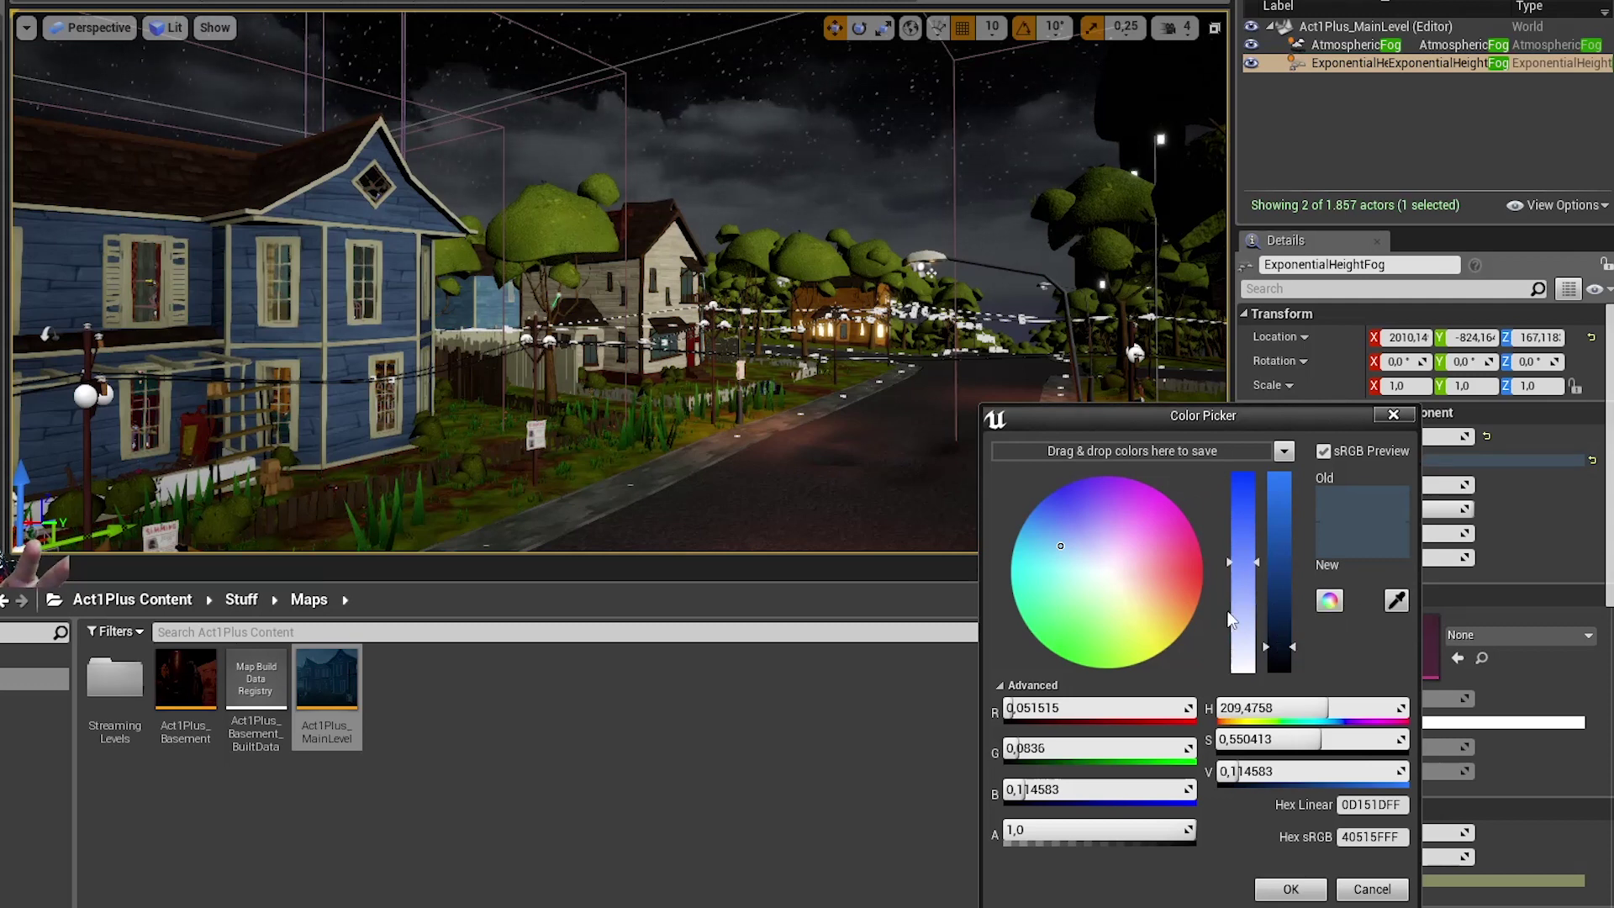
{"action": "left_click", "coordinate": [1108, 576]}
{"action": "left_click_drag", "start_coordinate": [1284, 649], "coordinate": [1279, 476]}
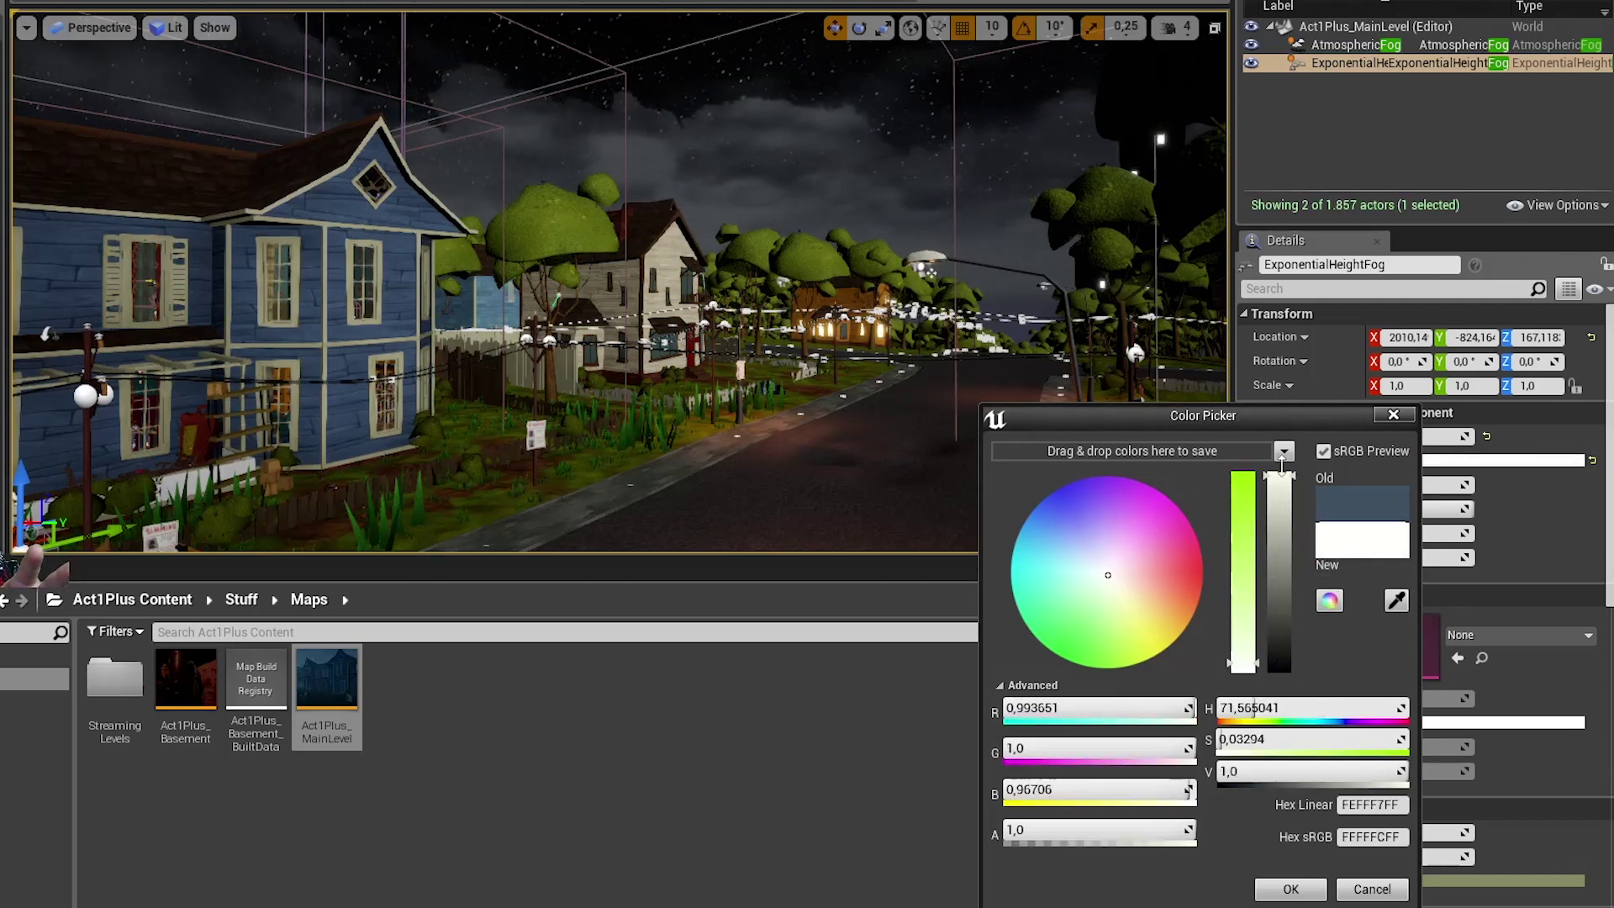
{"action": "left_click", "coordinate": [1291, 889]}
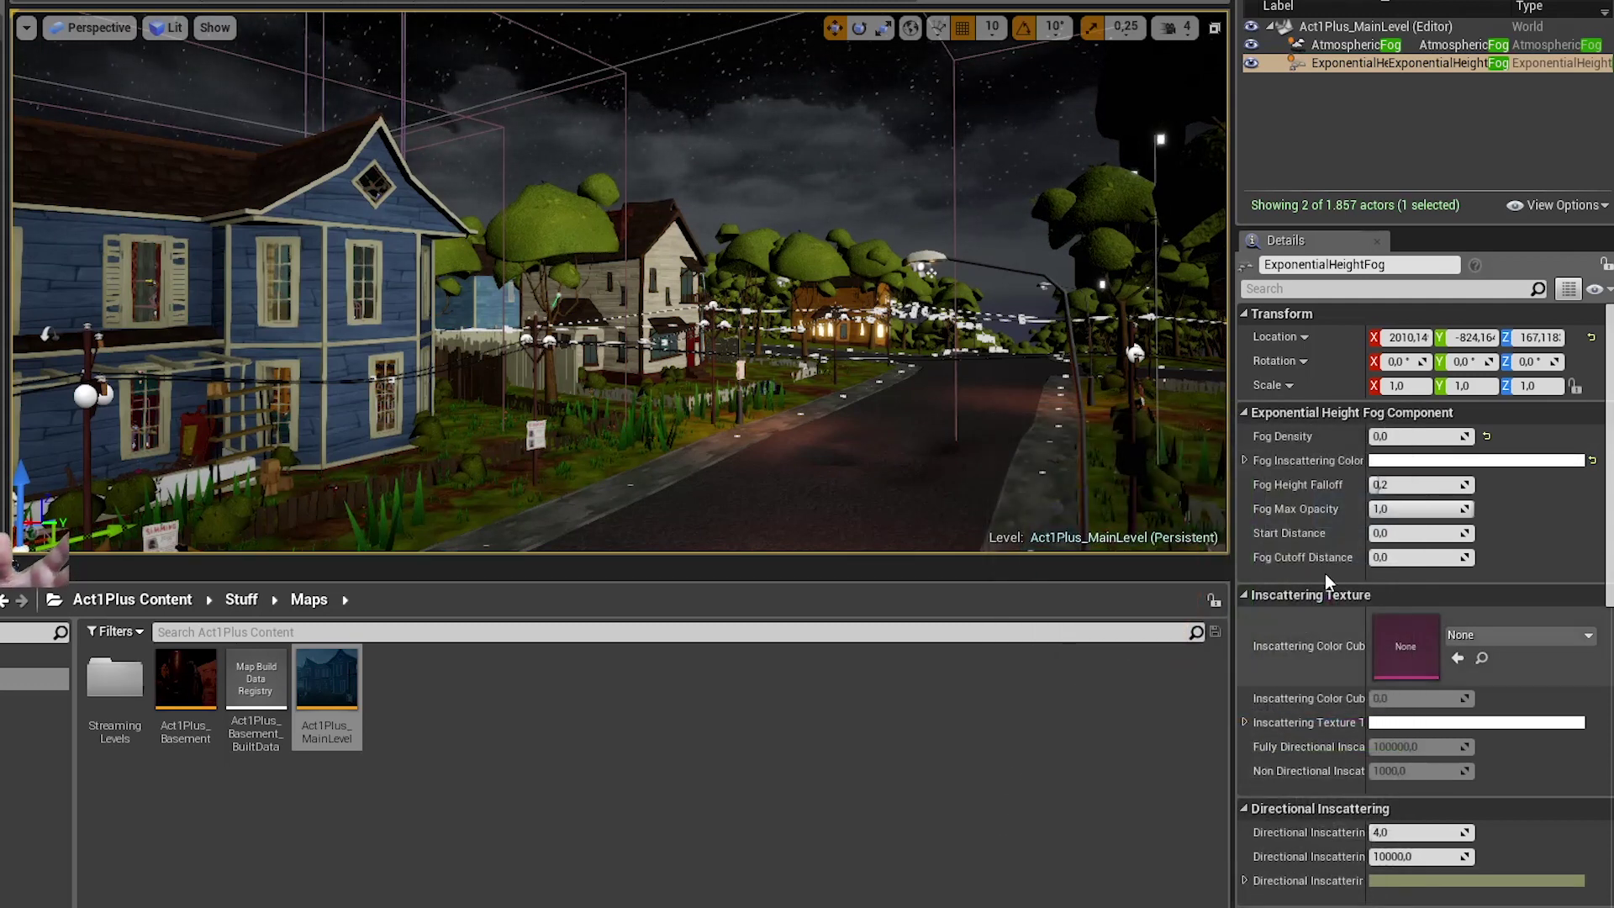
{"action": "left_click", "coordinate": [1419, 438]}
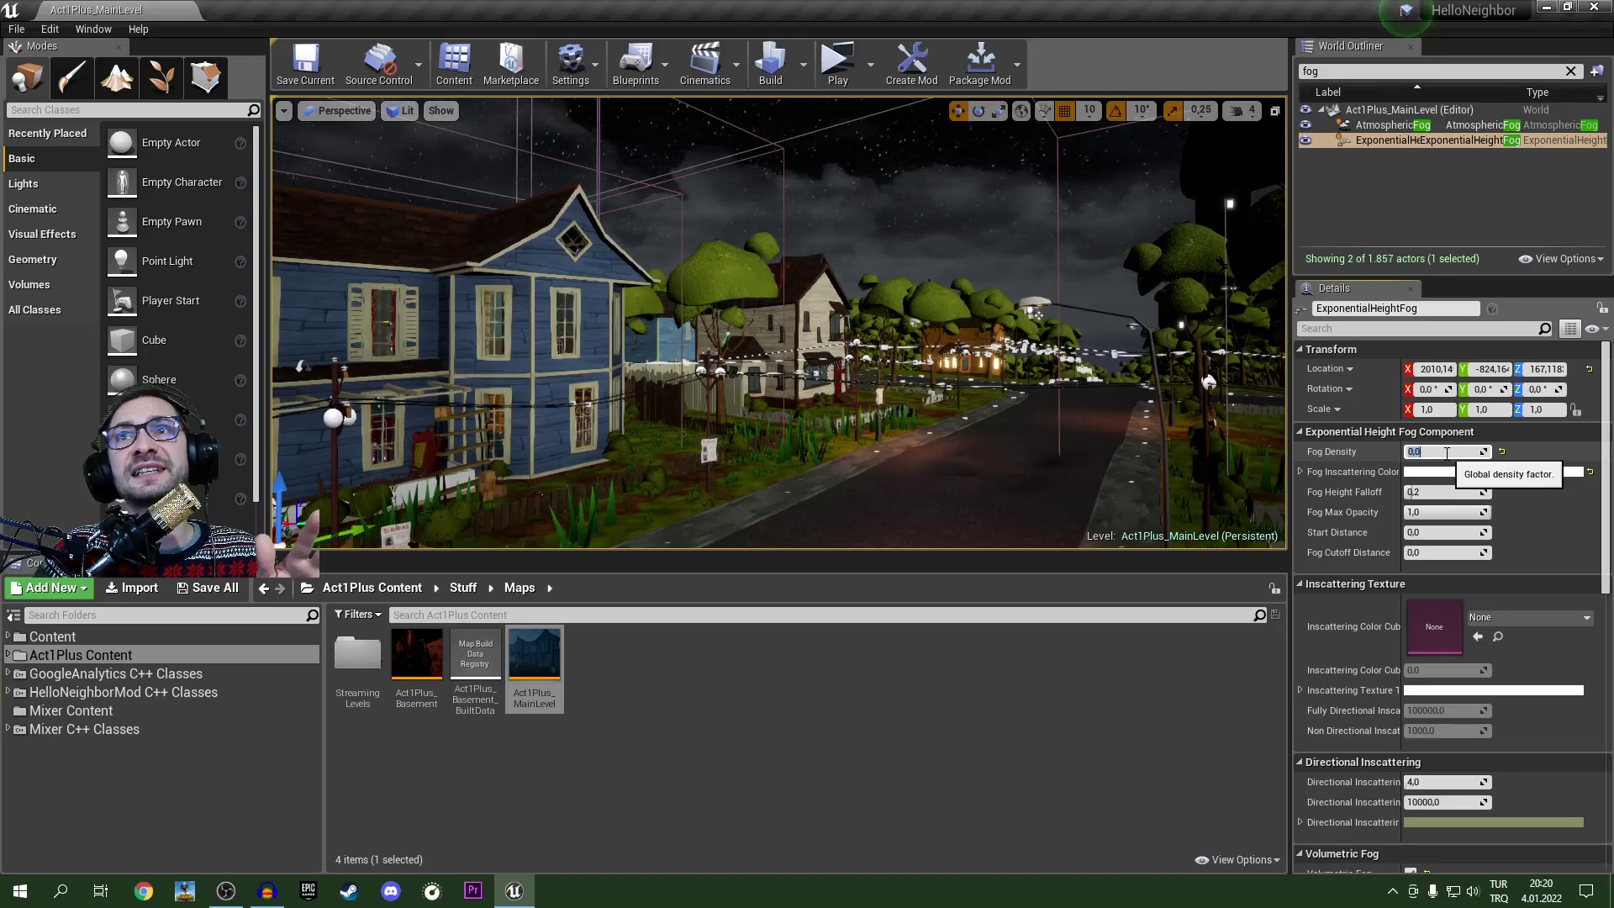
{"action": "right_click_drag", "start_coordinate": [908, 174], "coordinate": [866, 170]}
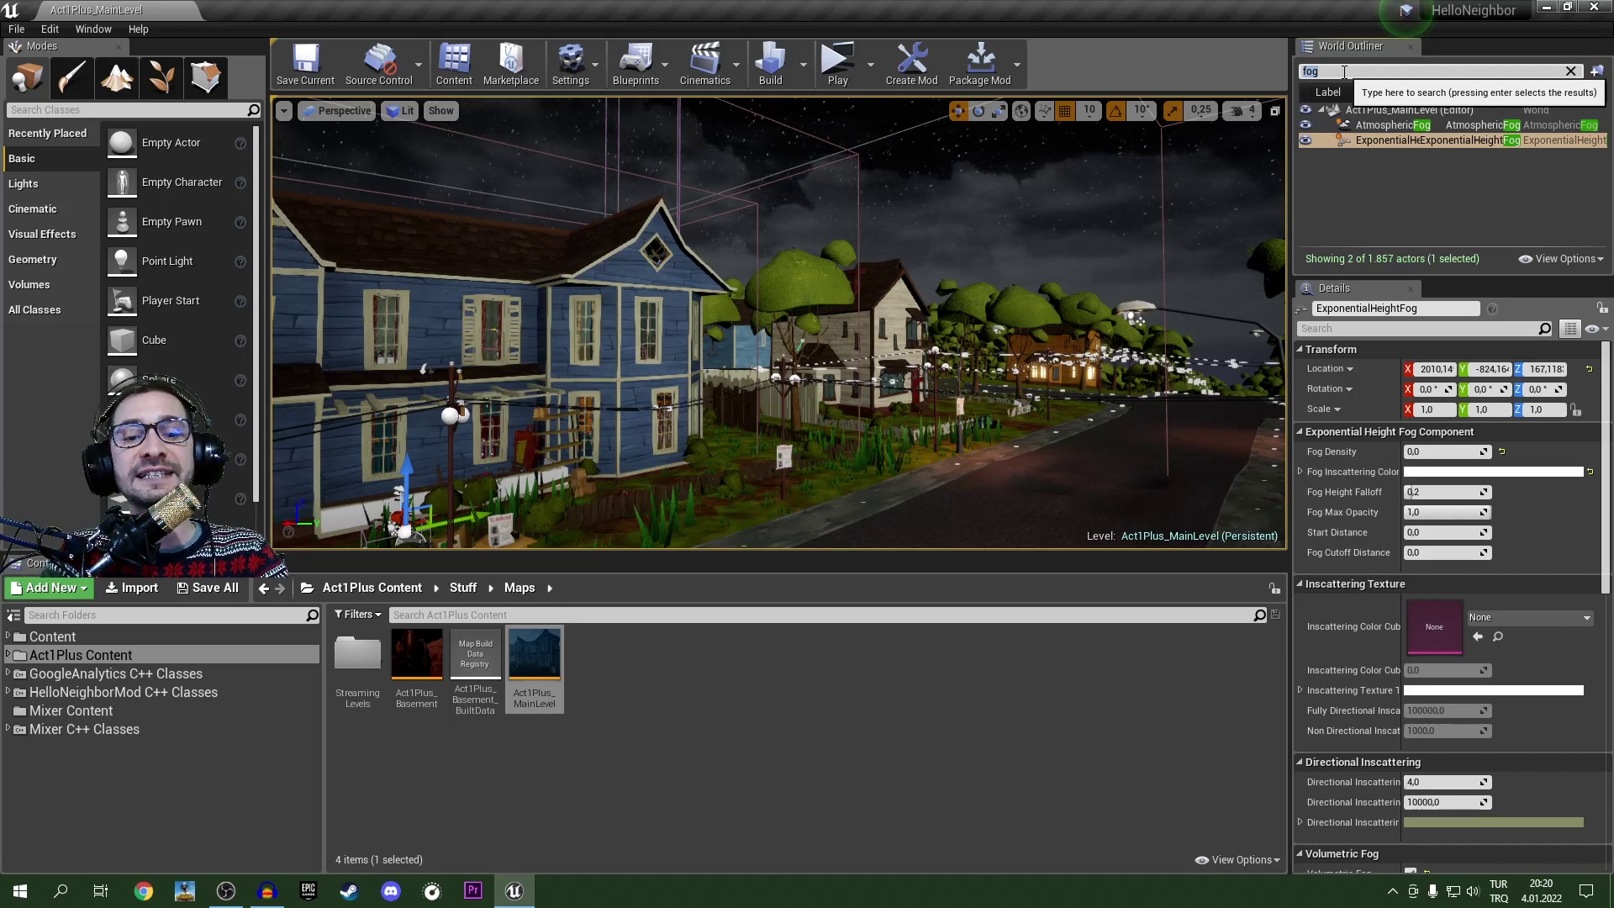
Step: Search the World Outliner for "skylight", select the SkyLight actor and set its intensity to 2
{"action": "key", "text": "BackSpace"}
{"action": "key", "text": "BackSpace"}
{"action": "key", "text": "BackSpace"}
{"action": "type", "text": "sky"}
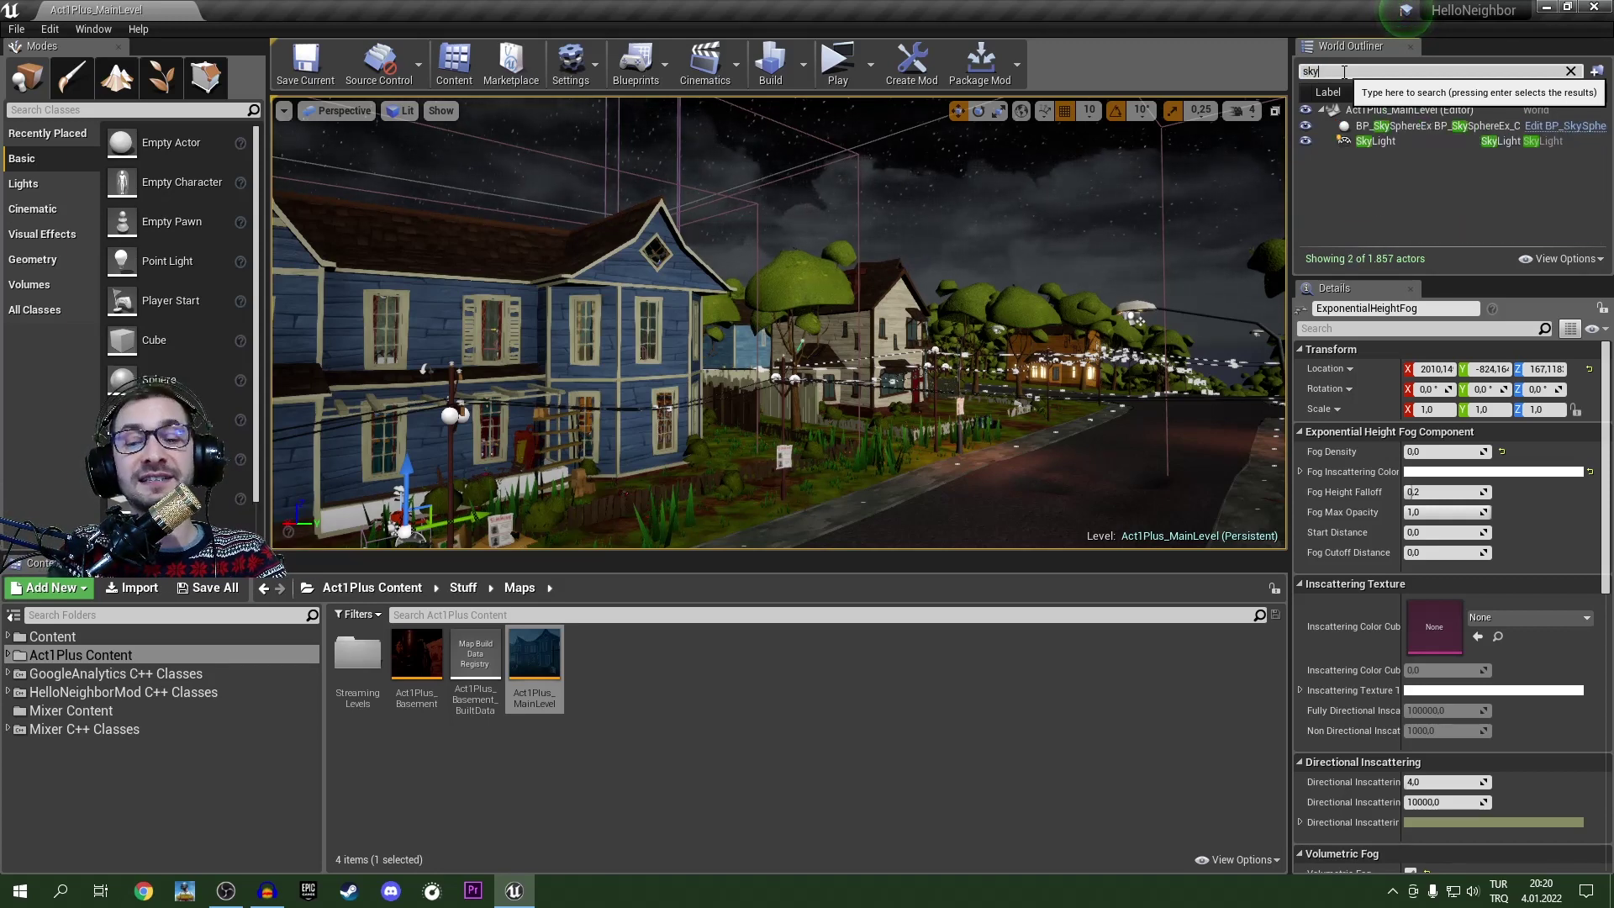
{"action": "type", "text": "light"}
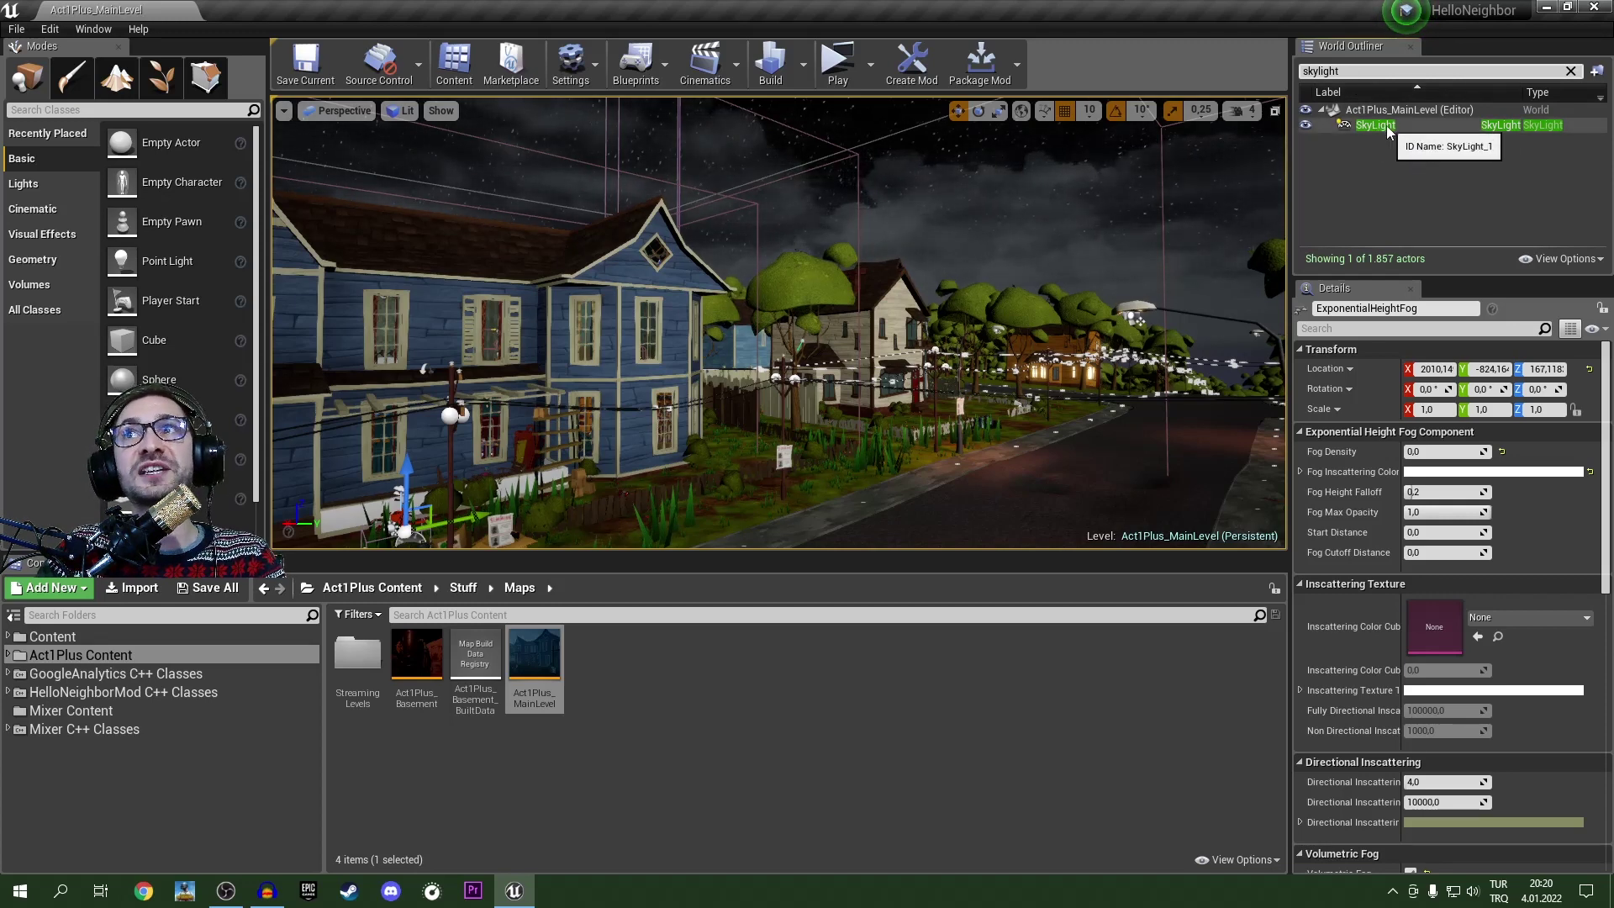
{"action": "left_click", "coordinate": [1383, 126]}
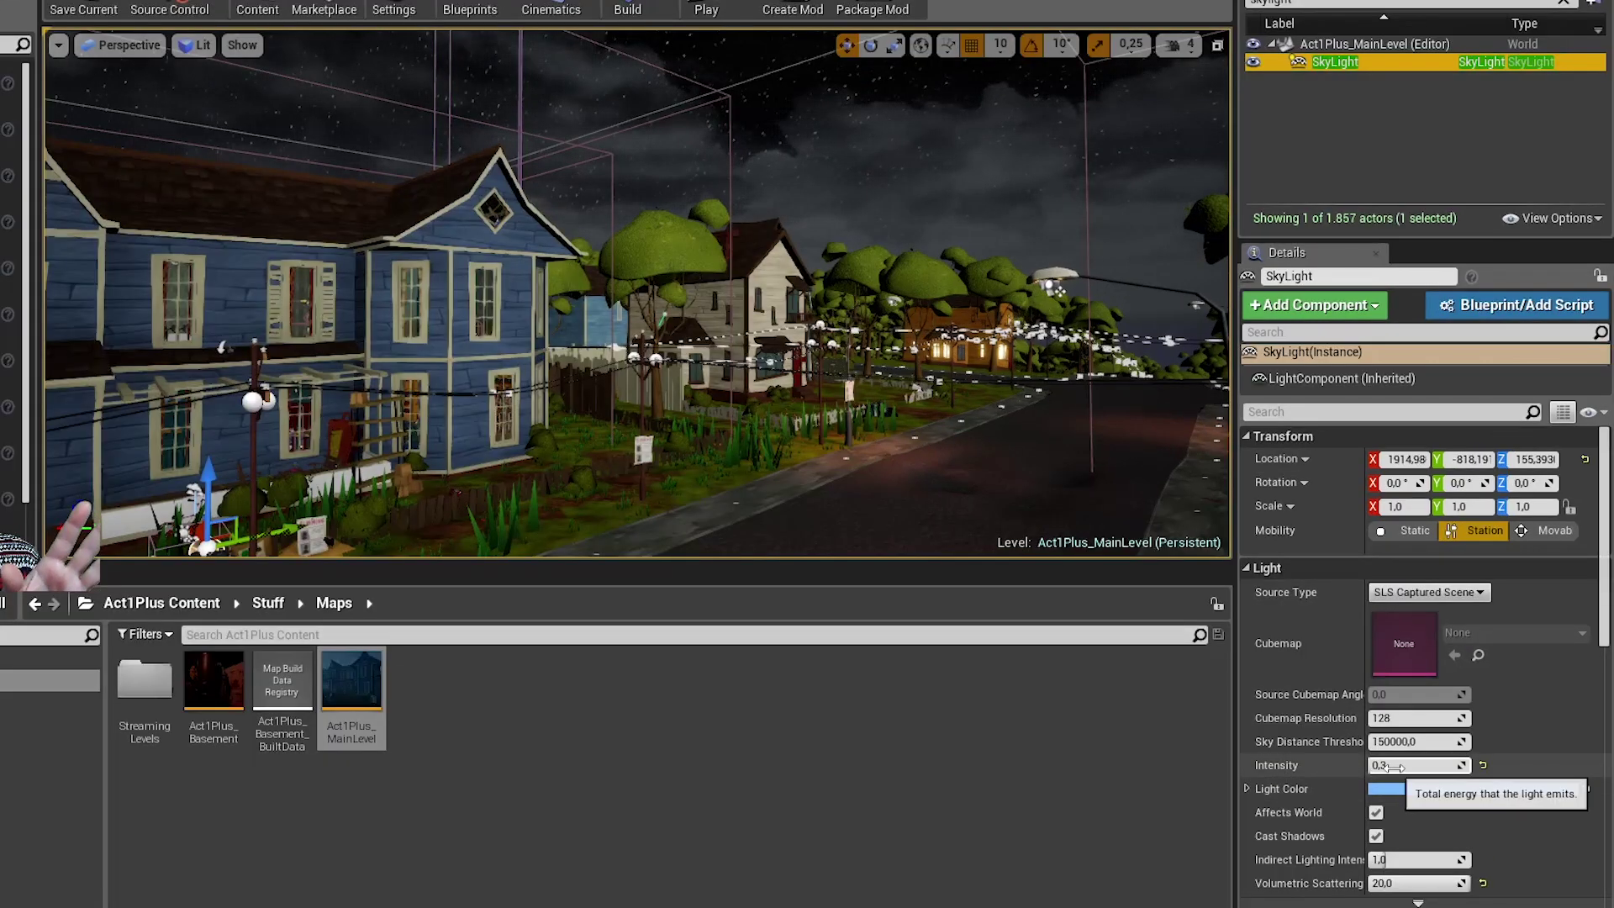
{"action": "left_click", "coordinate": [1398, 761]}
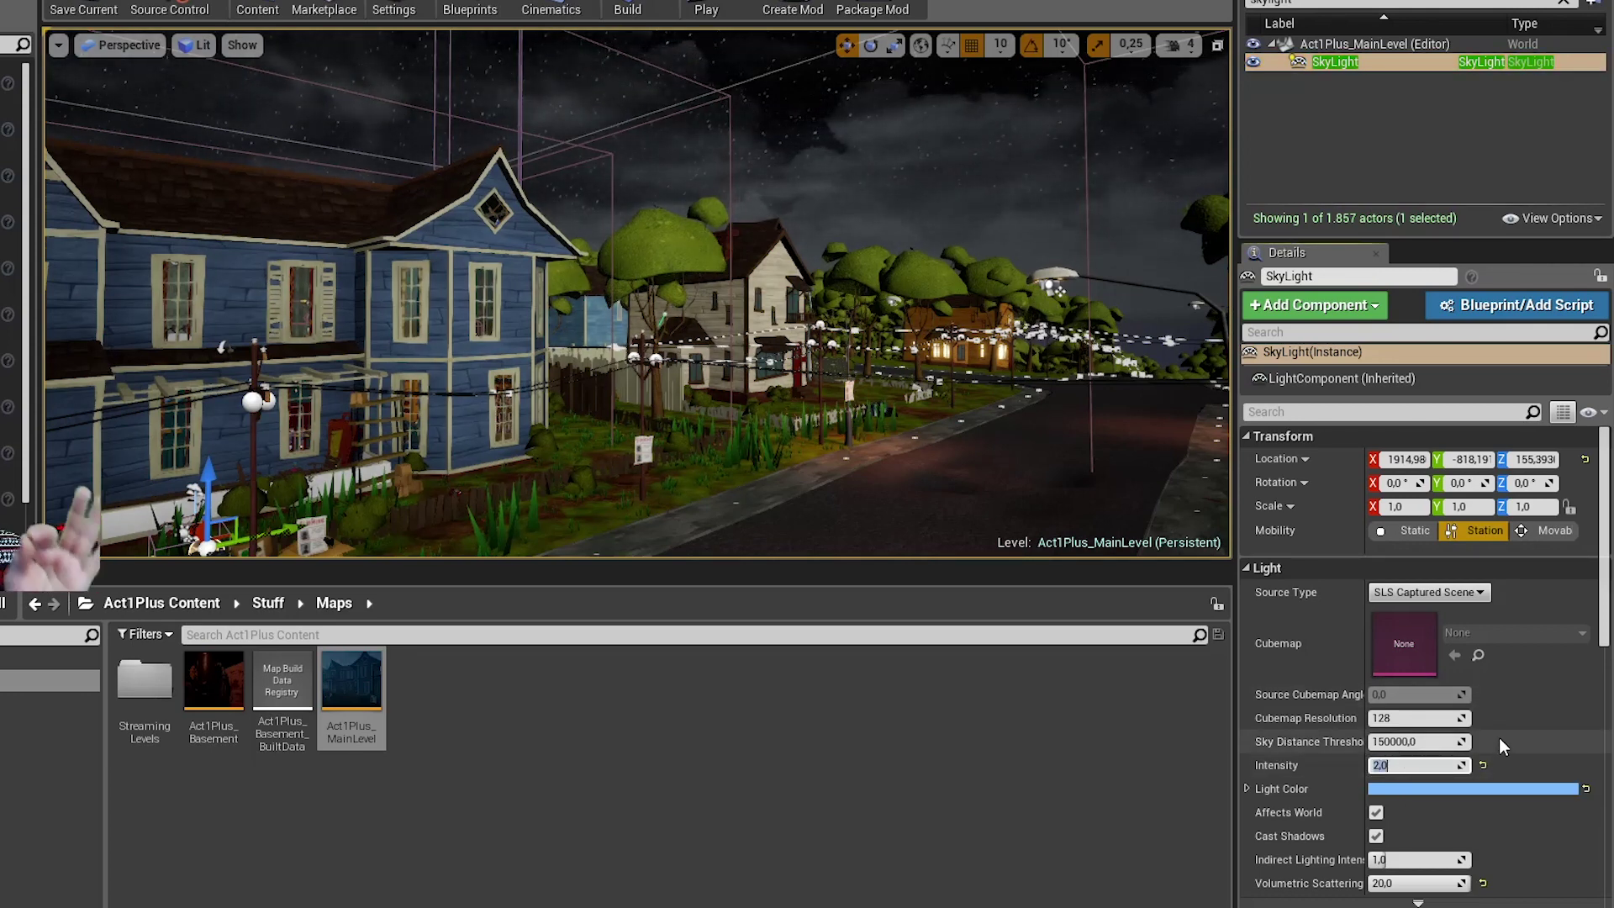
Step: Set the SkyLight's light color to pure white (FFFFFFFF)
{"action": "left_click", "coordinate": [1461, 789]}
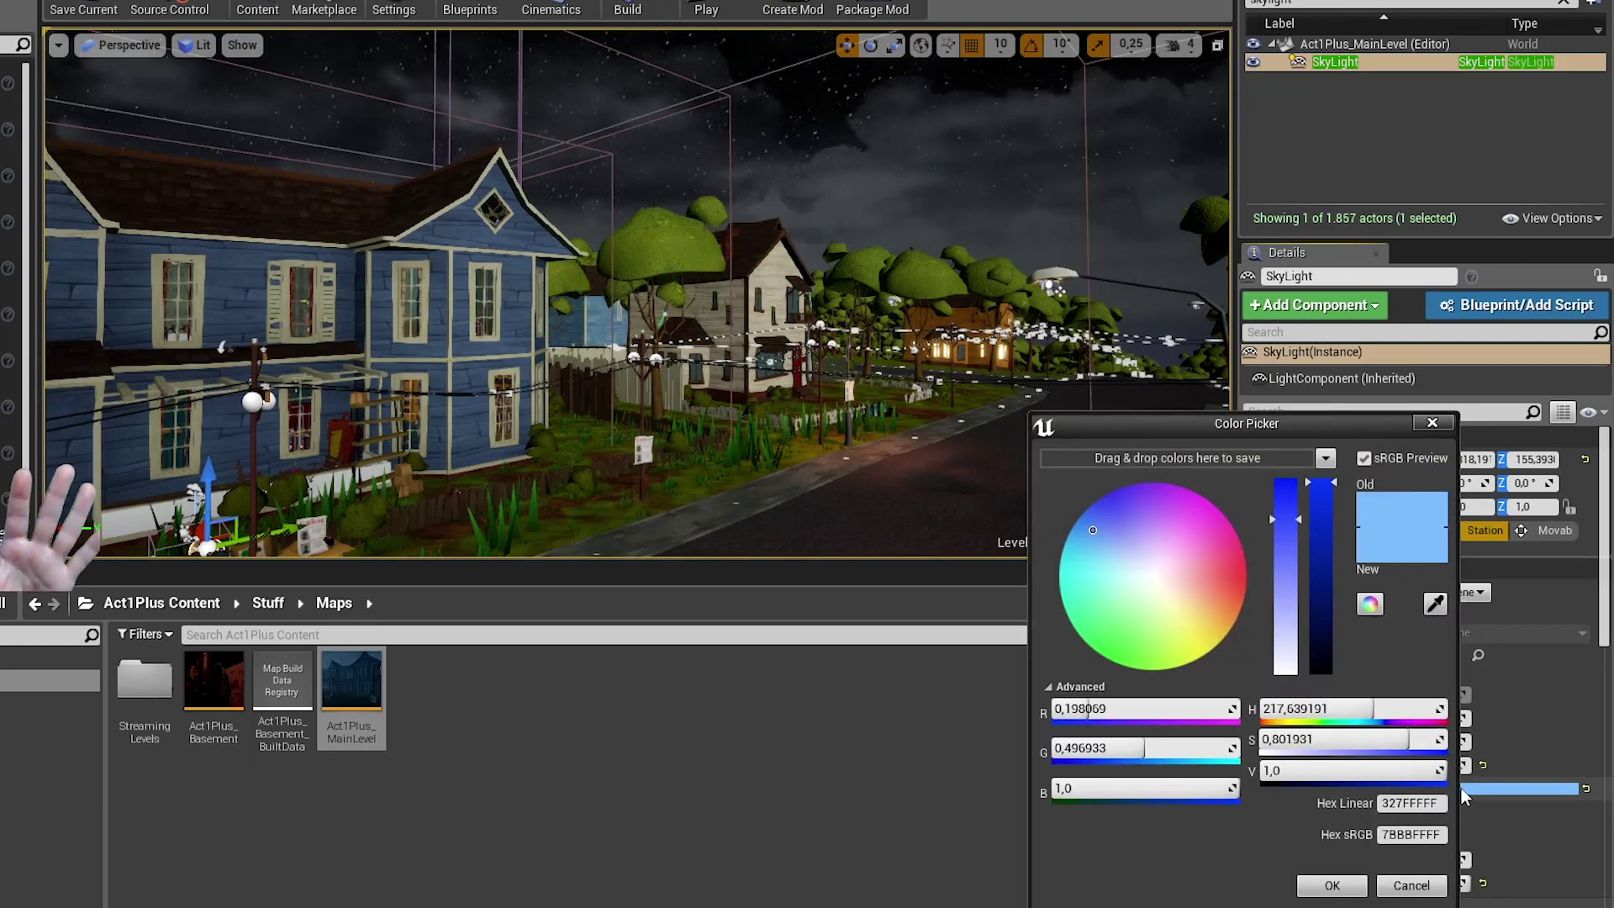
{"action": "left_click", "coordinate": [1155, 580]}
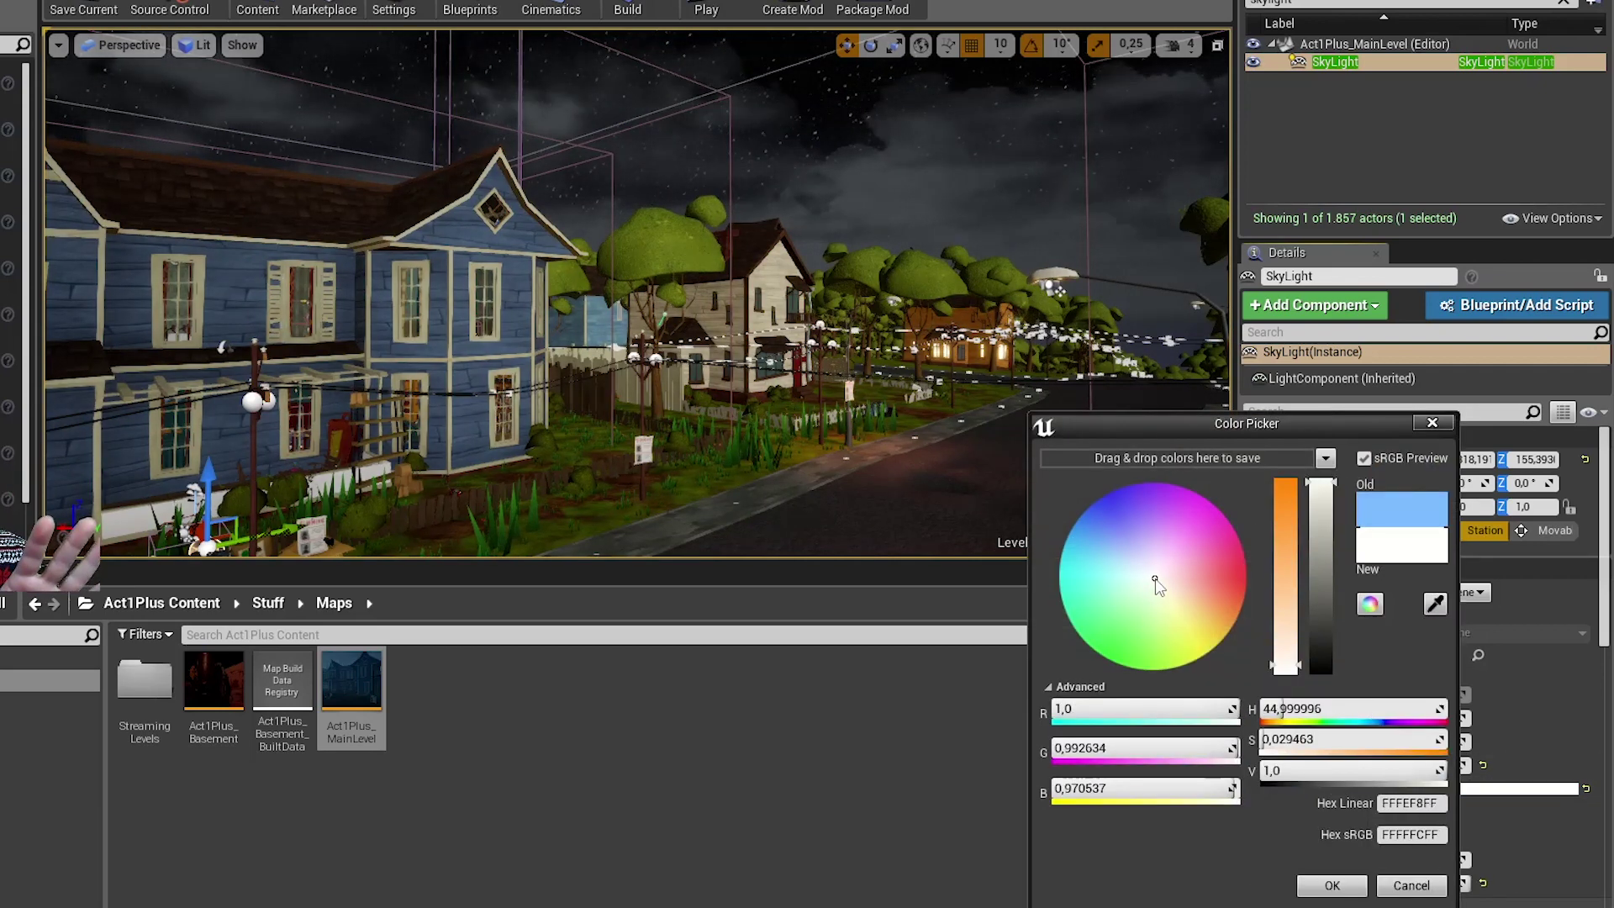
{"action": "left_click", "coordinate": [1285, 670]}
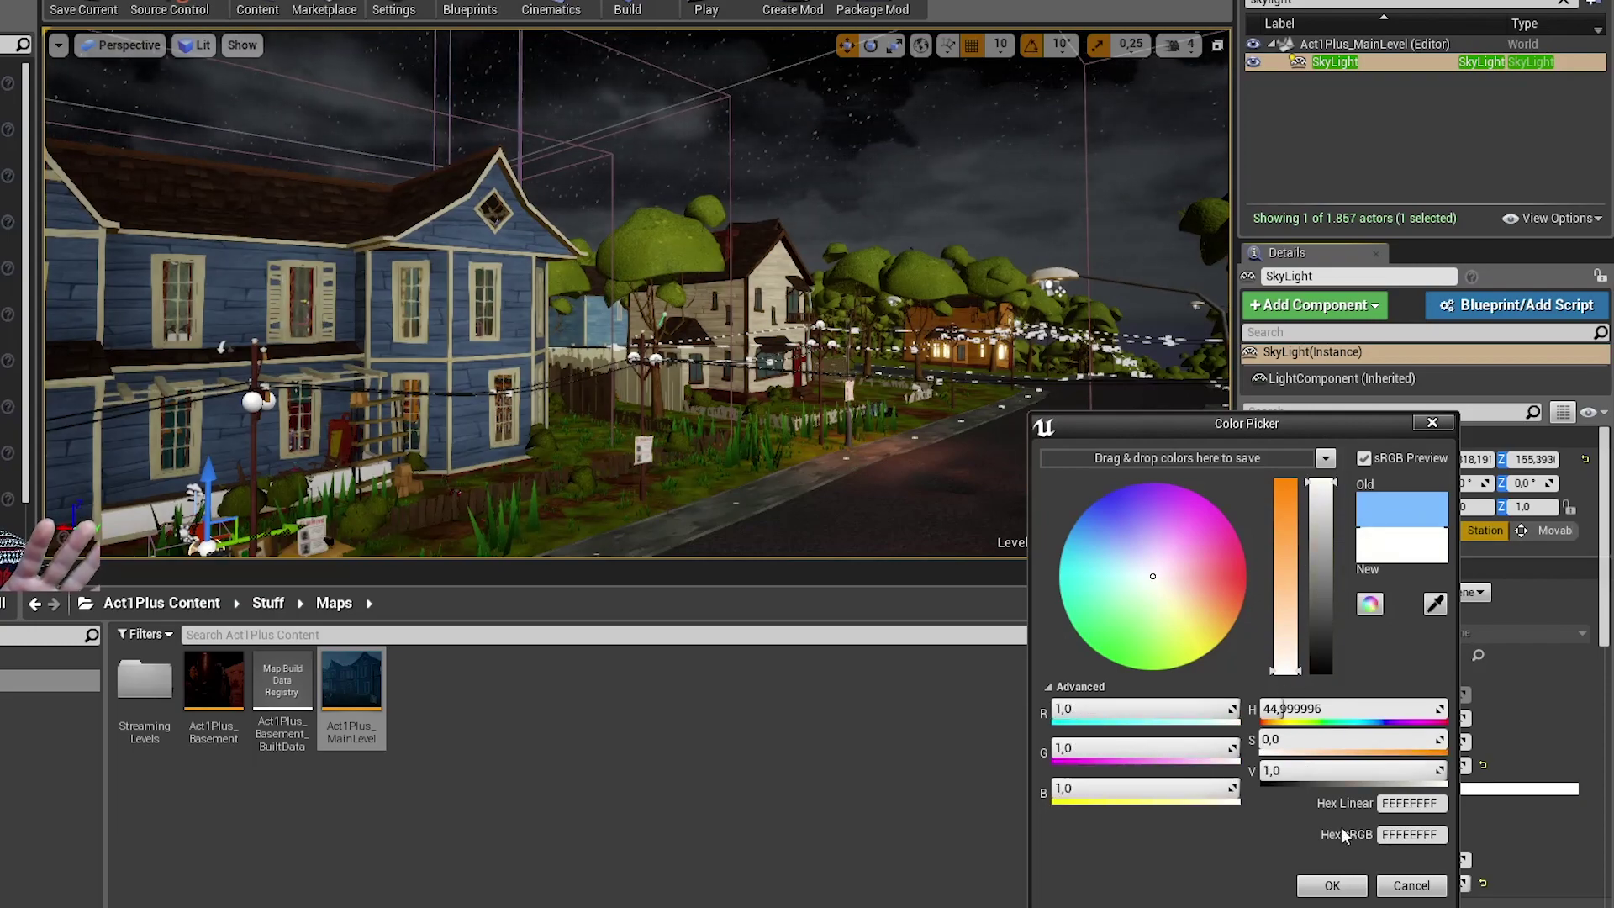
{"action": "left_click", "coordinate": [1333, 886]}
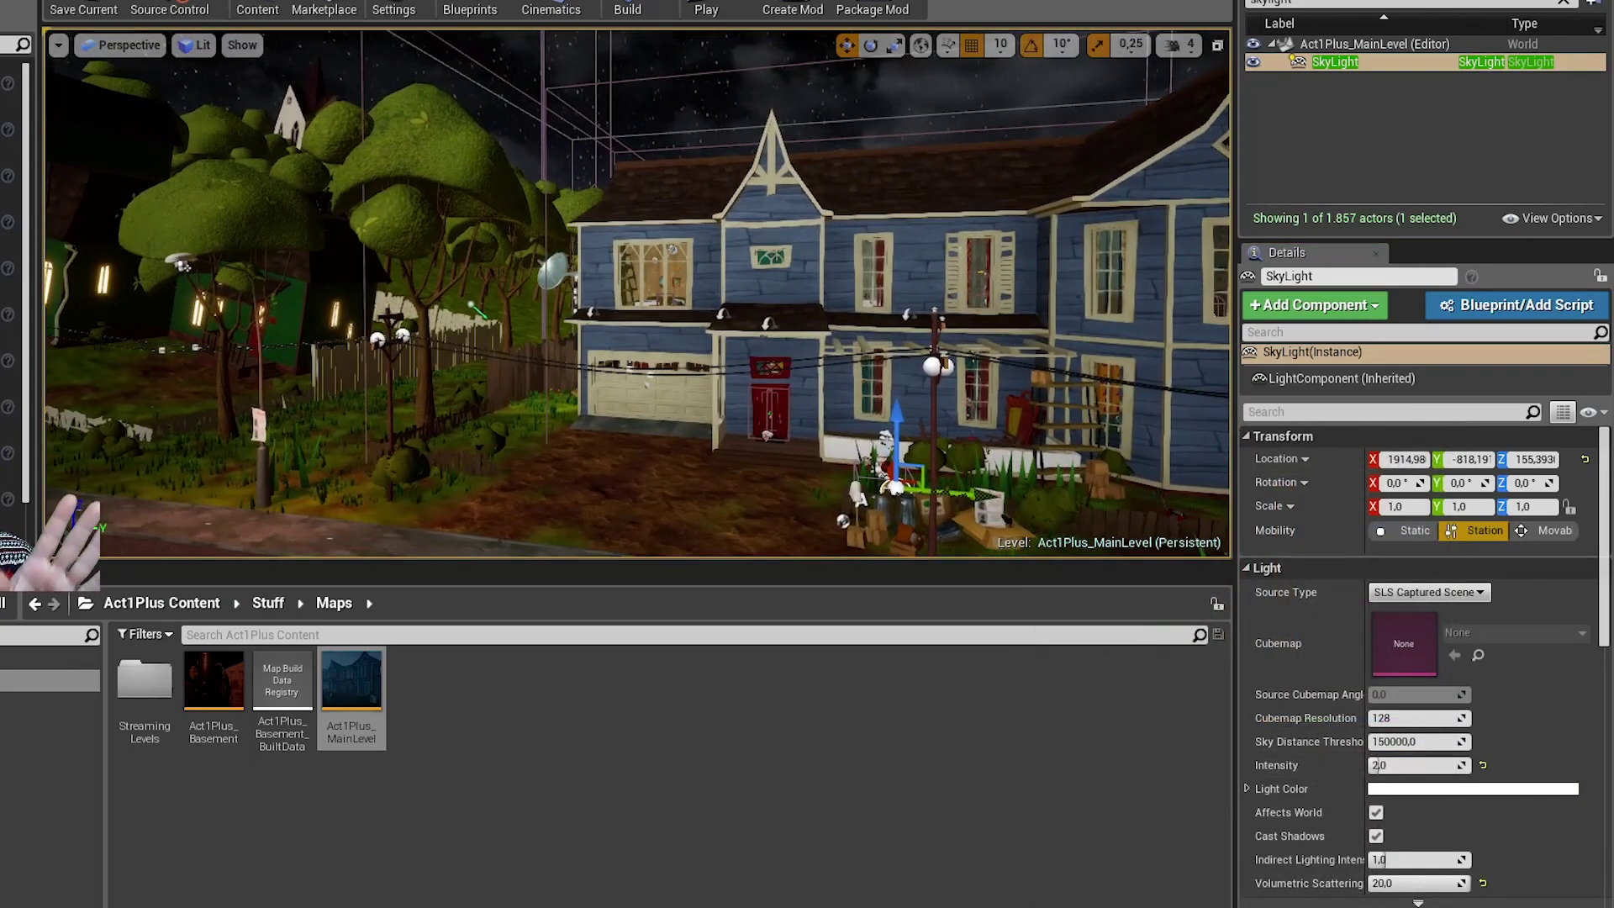
{"action": "right_click_drag", "start_coordinate": [636, 292], "coordinate": [1043, 252]}
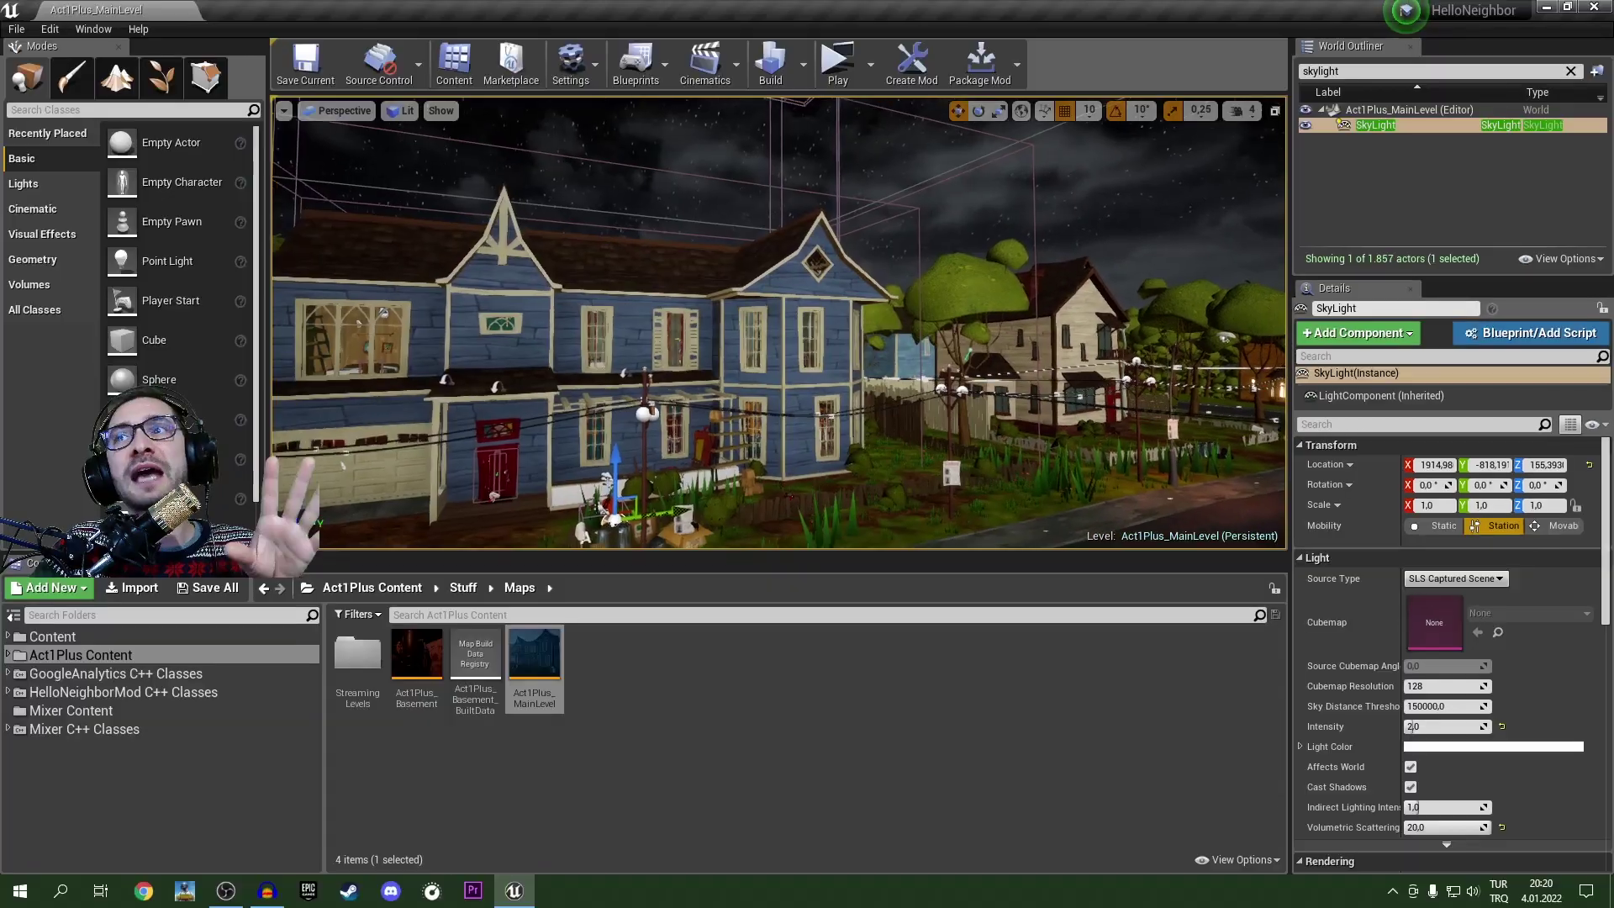
Step: Switch the SkyLight's source type to SLS Specified Cubemap and assign the HDRI_Epic_Courtyard_Daylight_Blur cubemap
{"action": "left_click", "coordinate": [1458, 580]}
{"action": "left_click", "coordinate": [1434, 605]}
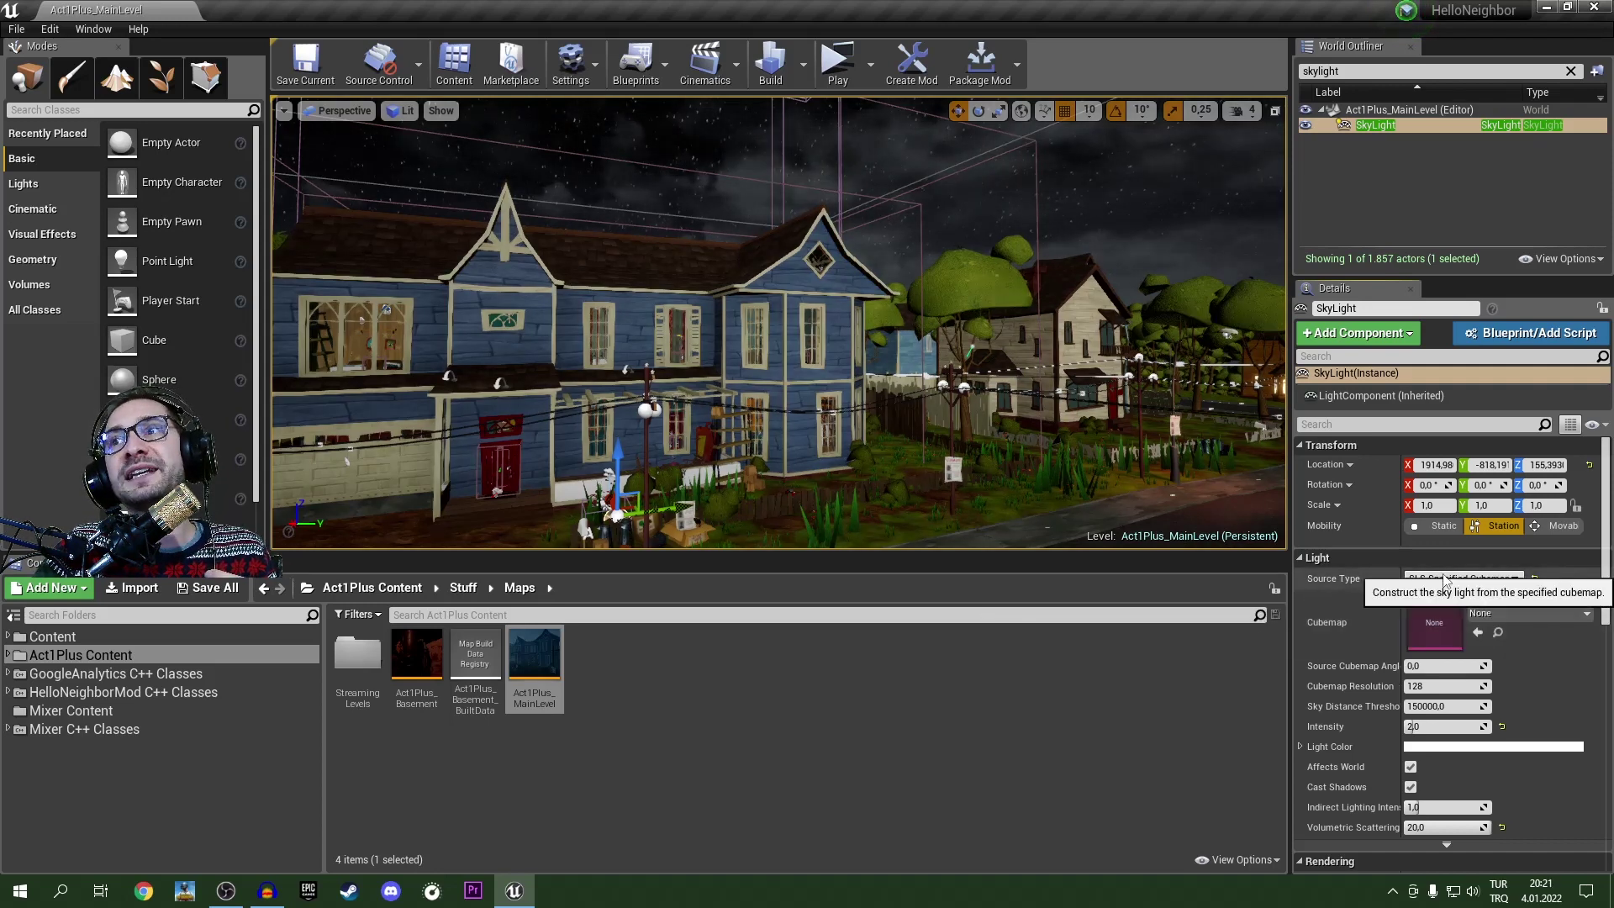
{"action": "left_click", "coordinate": [1449, 580]}
{"action": "left_click", "coordinate": [1463, 605]}
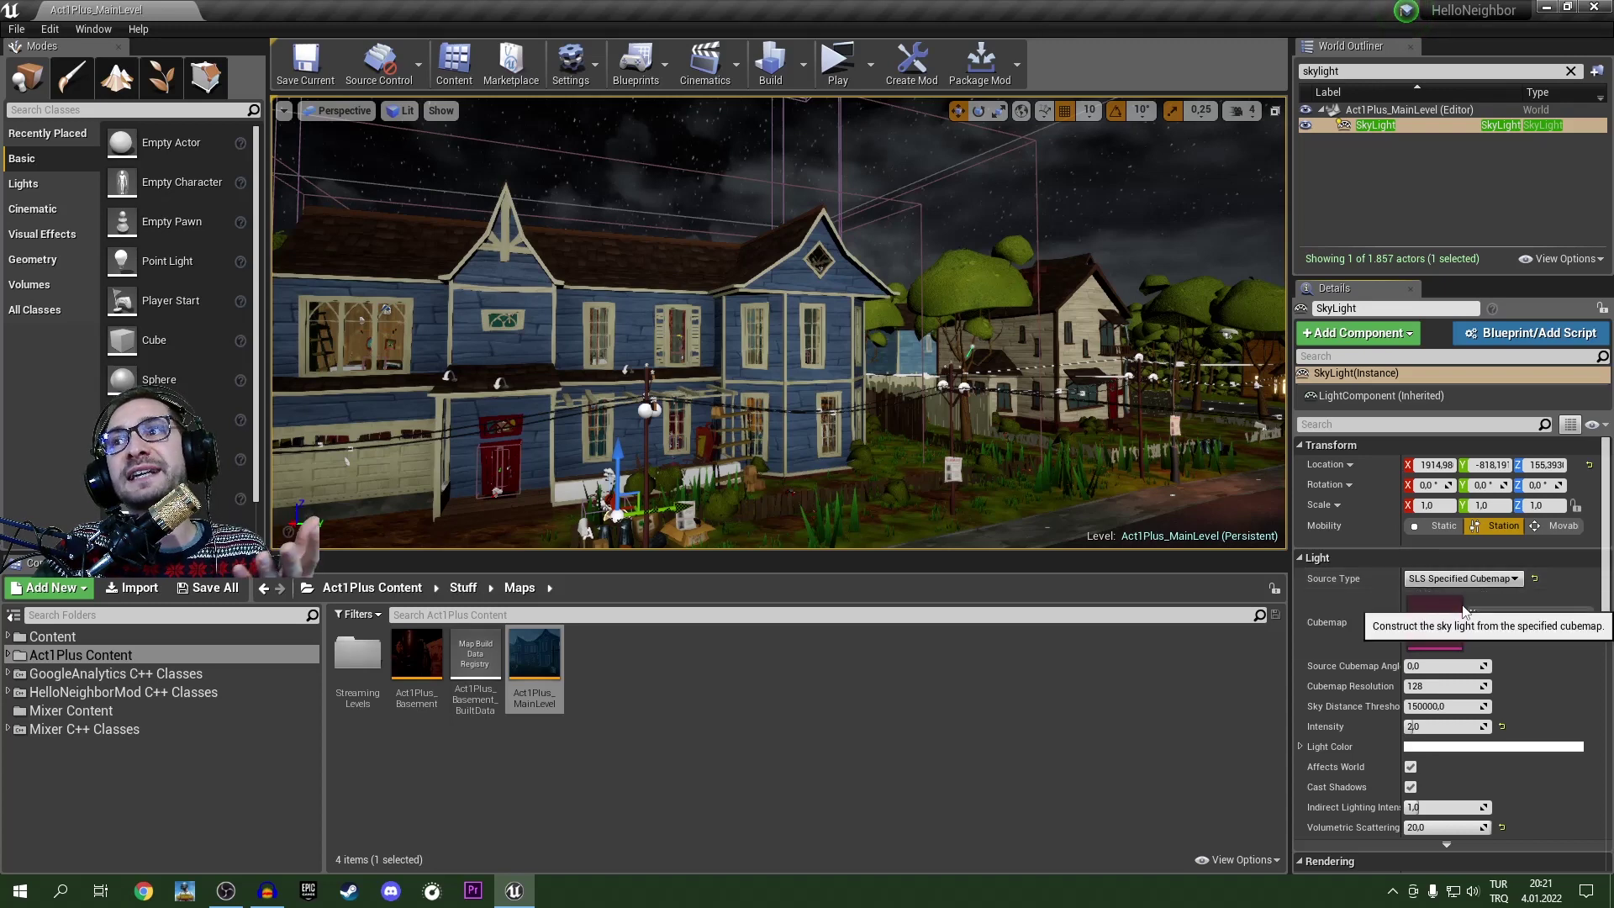
{"action": "left_click", "coordinate": [1497, 614]}
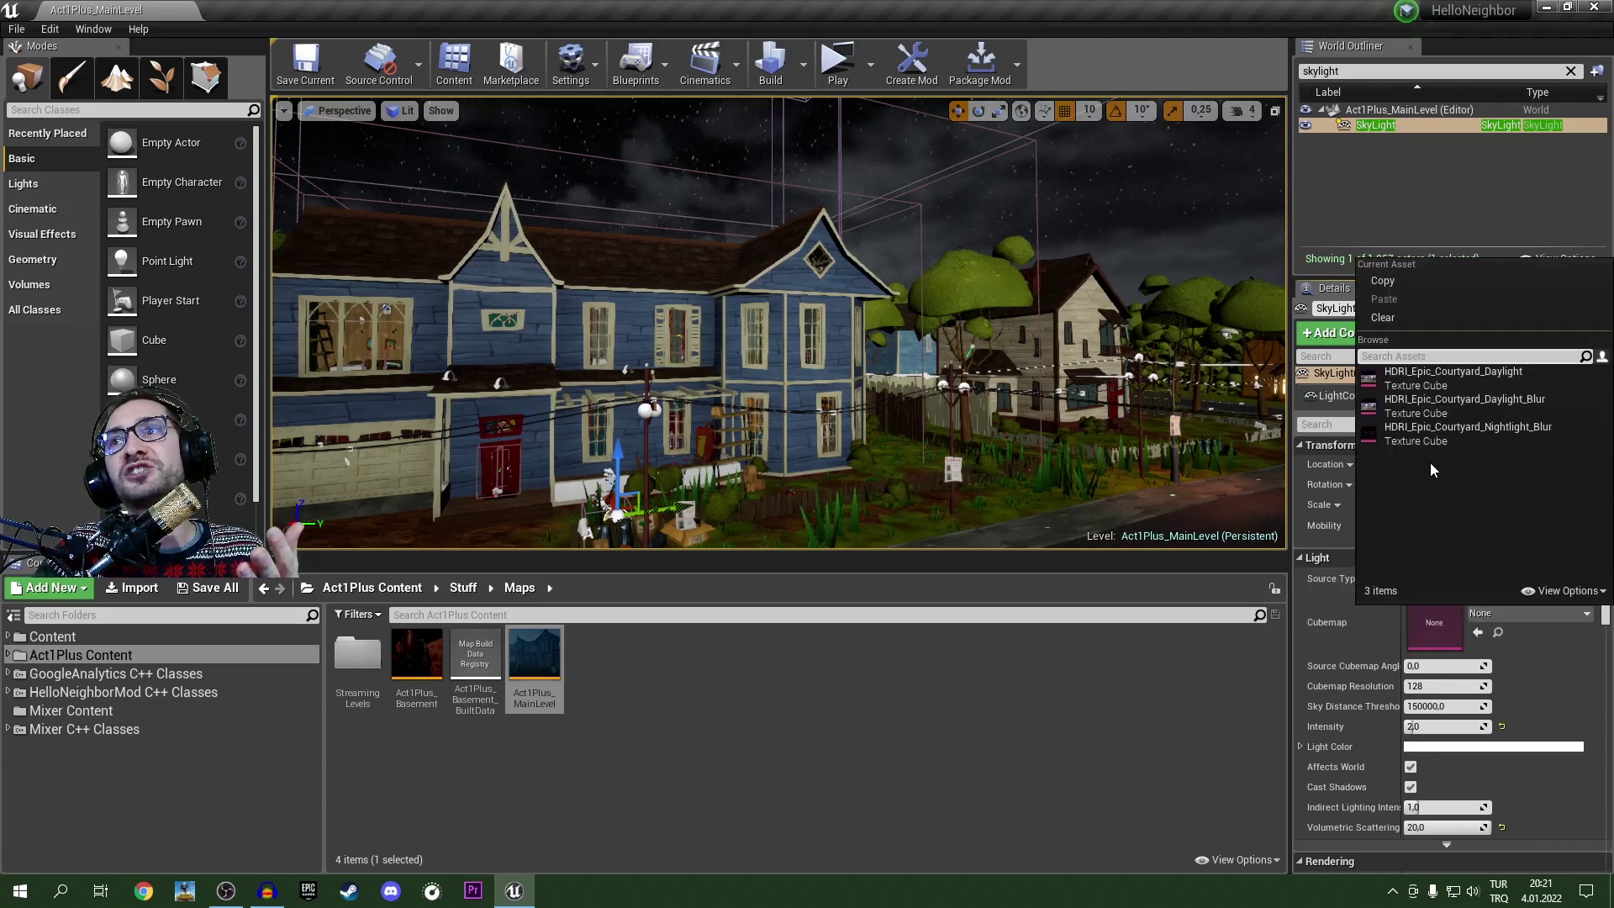
{"action": "left_click", "coordinate": [1405, 402]}
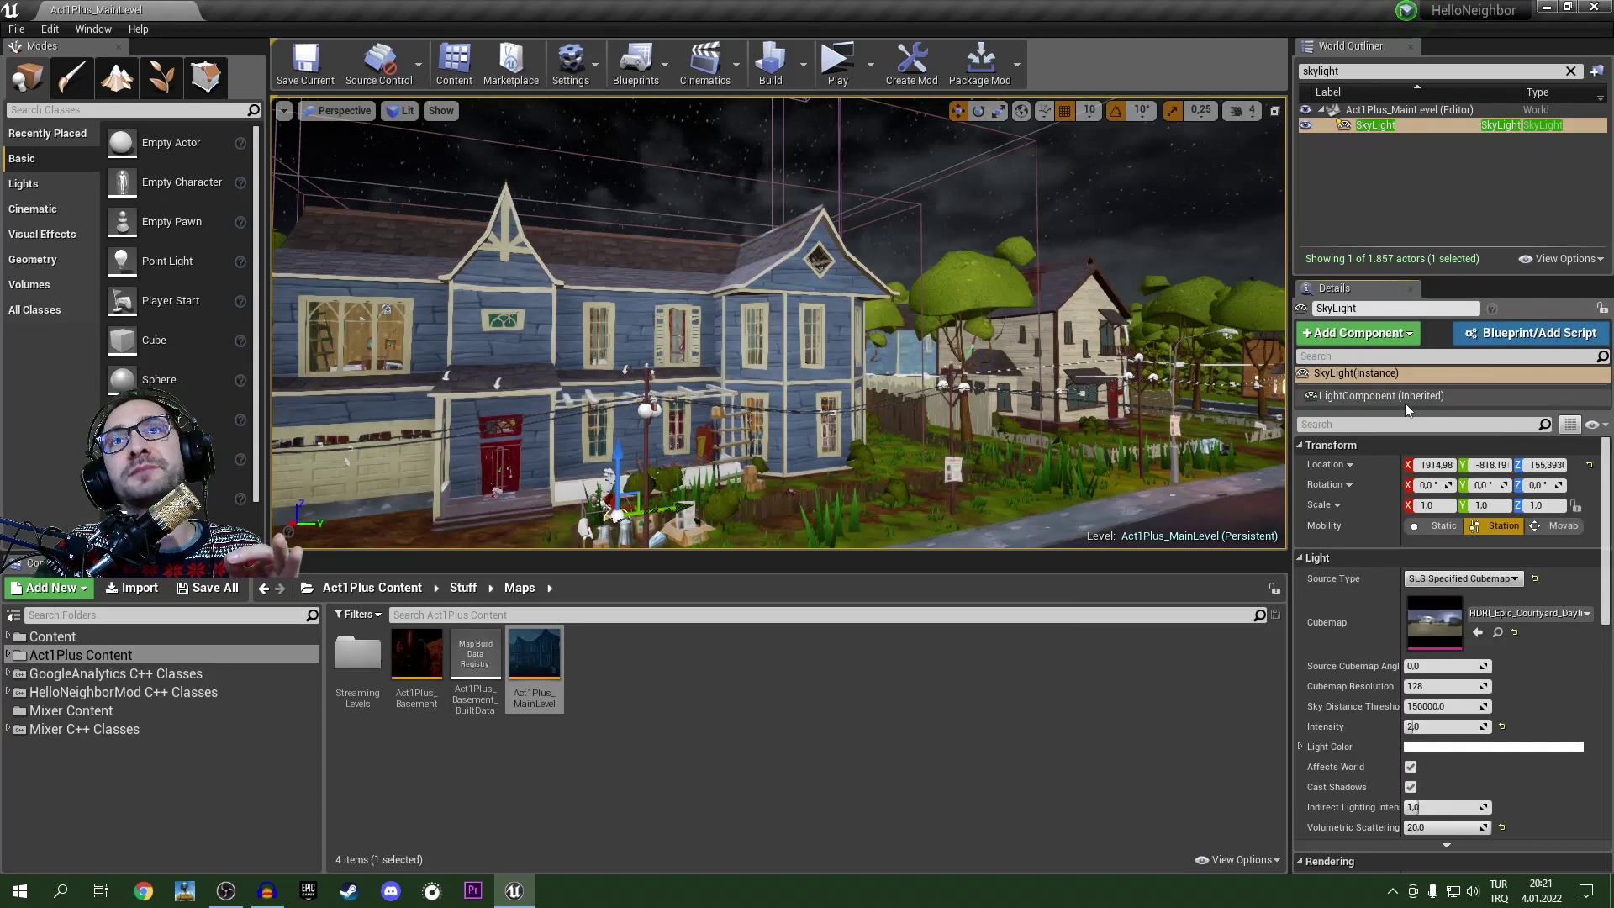
Step: Select the BP_SkySphereEx actor, with the outliner search cleared, and lower its stars brightness to about -6.1
{"action": "right_click_drag", "start_coordinate": [778, 322], "coordinate": [762, 135]}
{"action": "left_click", "coordinate": [1126, 435]}
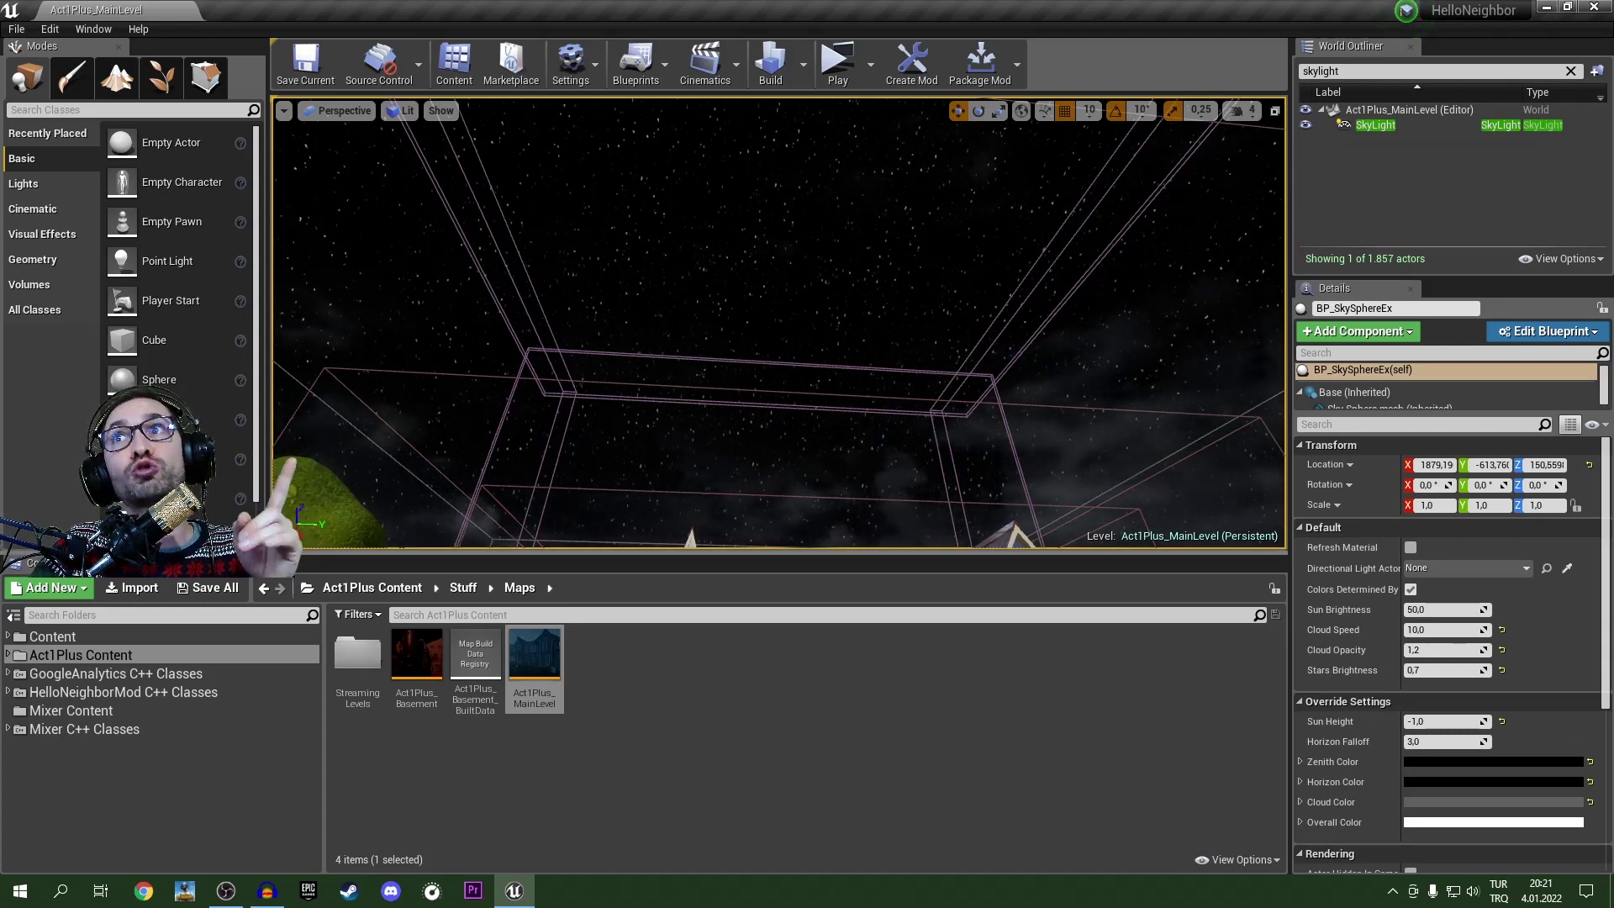
{"action": "left_click", "coordinate": [1570, 71]}
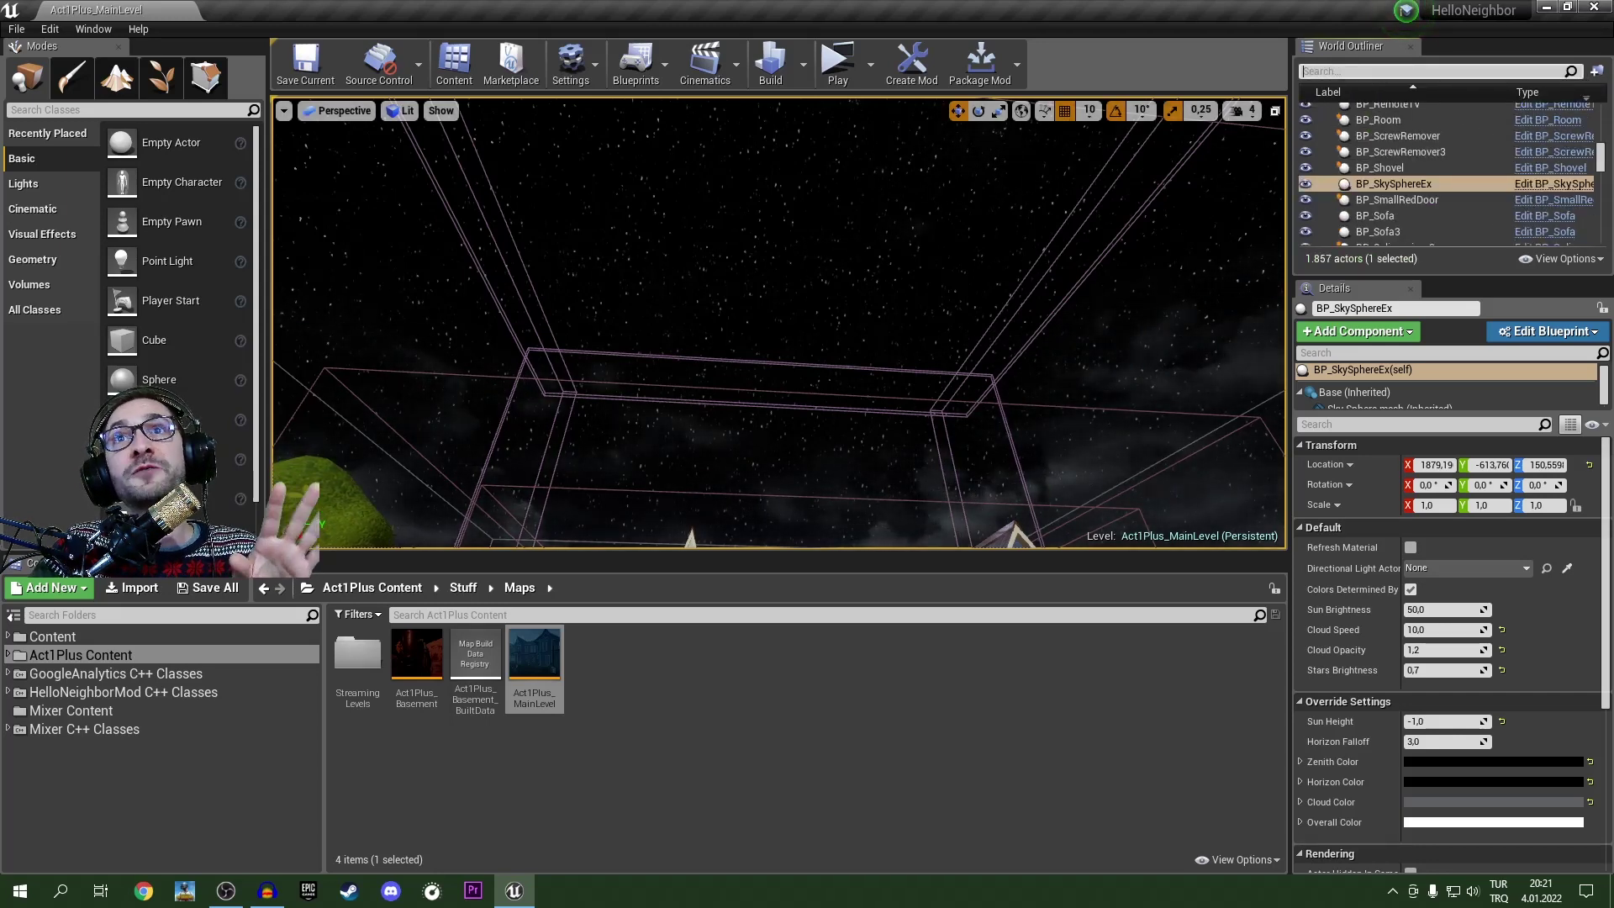
{"action": "left_click", "coordinate": [1405, 198]}
{"action": "left_click", "coordinate": [1399, 187]}
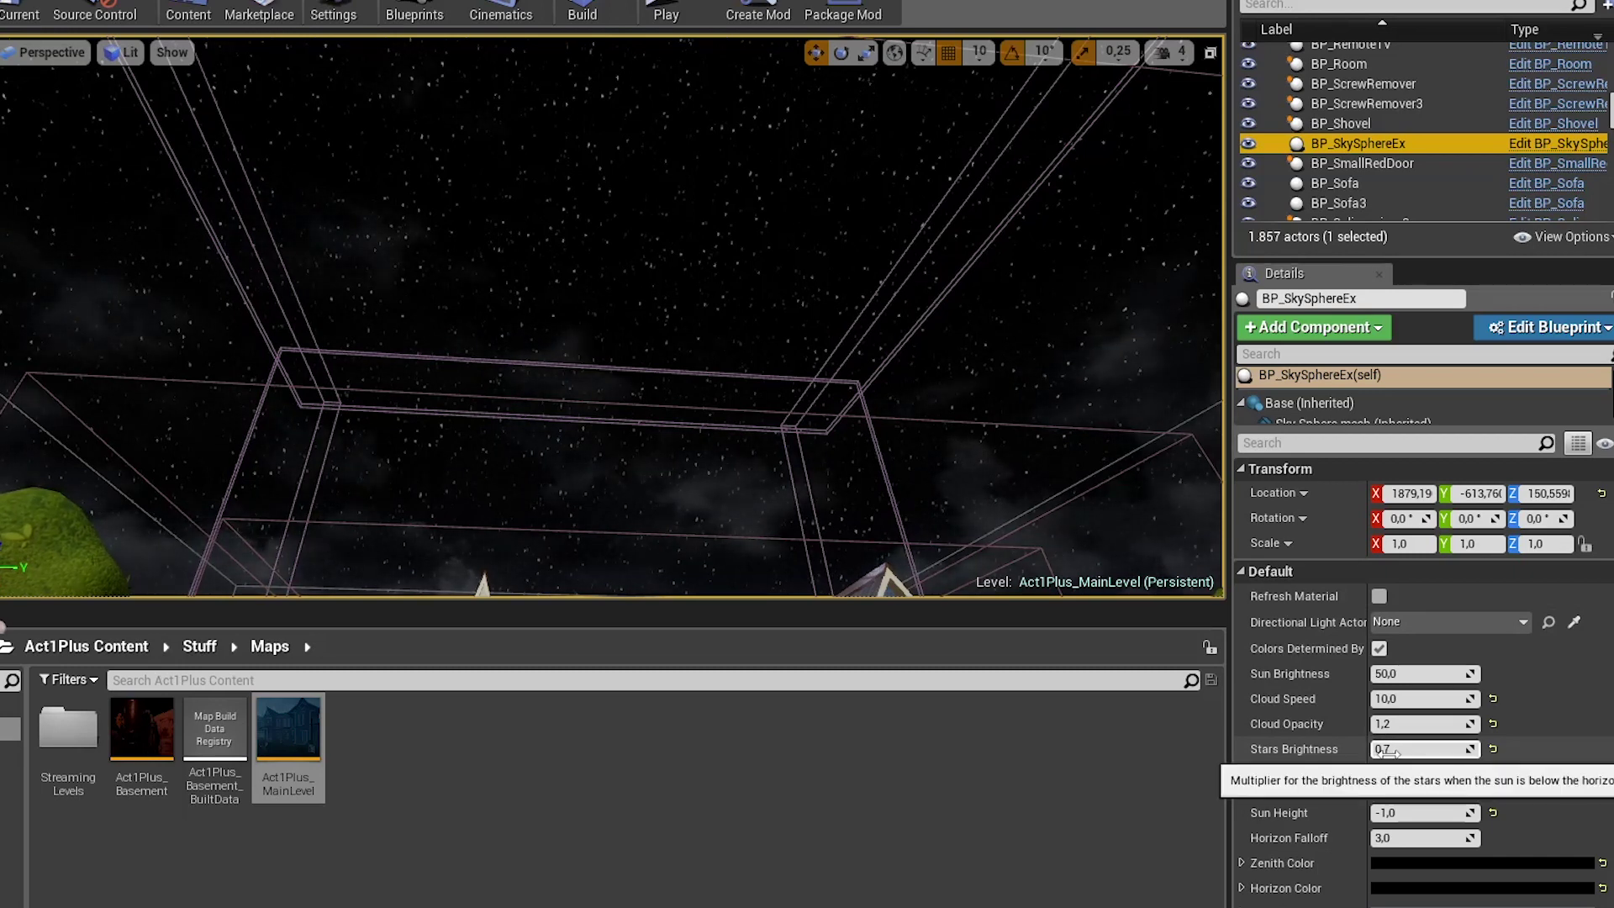
{"action": "left_click_drag", "start_coordinate": [1389, 751], "coordinate": [1328, 752]}
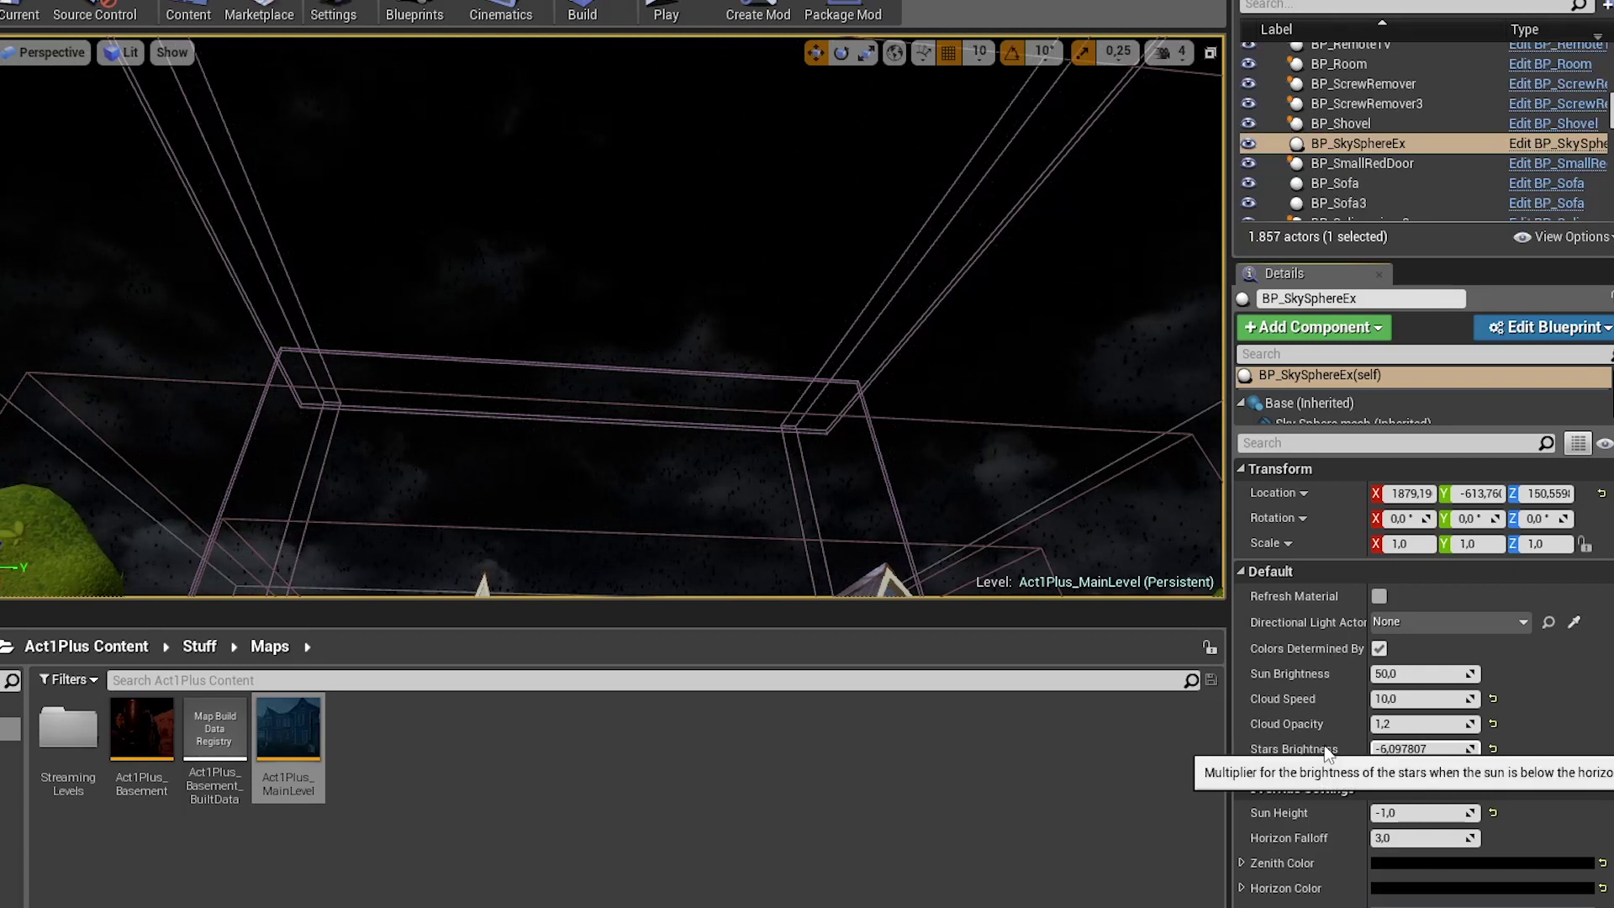
Step: Set the BP_SkySphereEx's stars brightness to 0, cloud speed to about 4.45 and cloud opacity to about 2.71
{"action": "left_click", "coordinate": [1414, 748]}
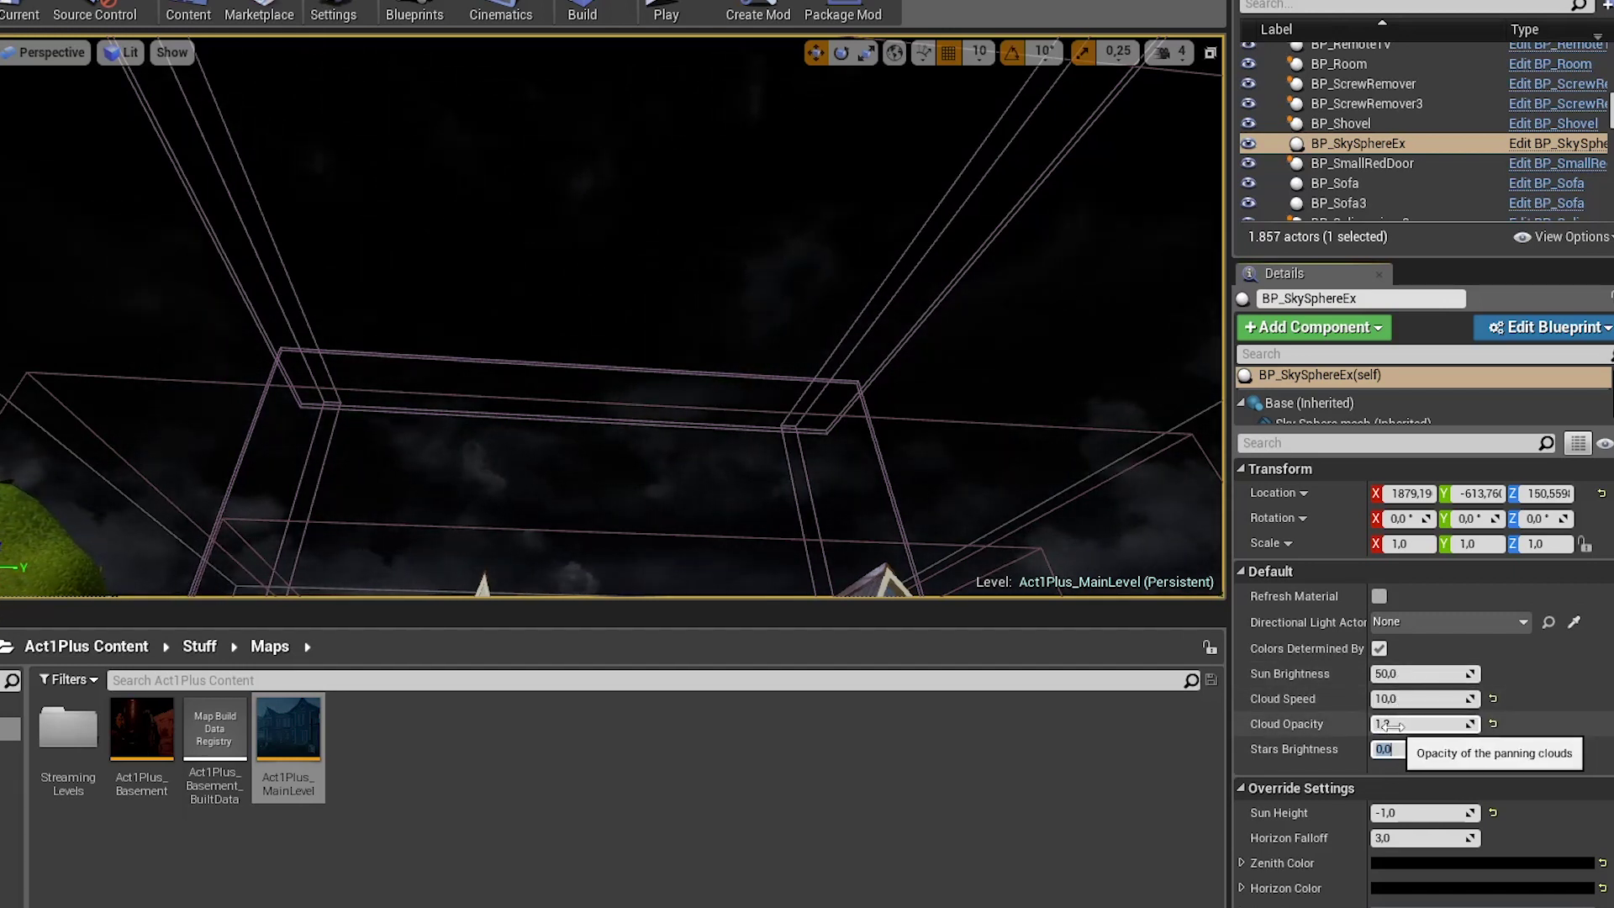
{"action": "left_click_drag", "start_coordinate": [1391, 726], "coordinate": [1427, 692]}
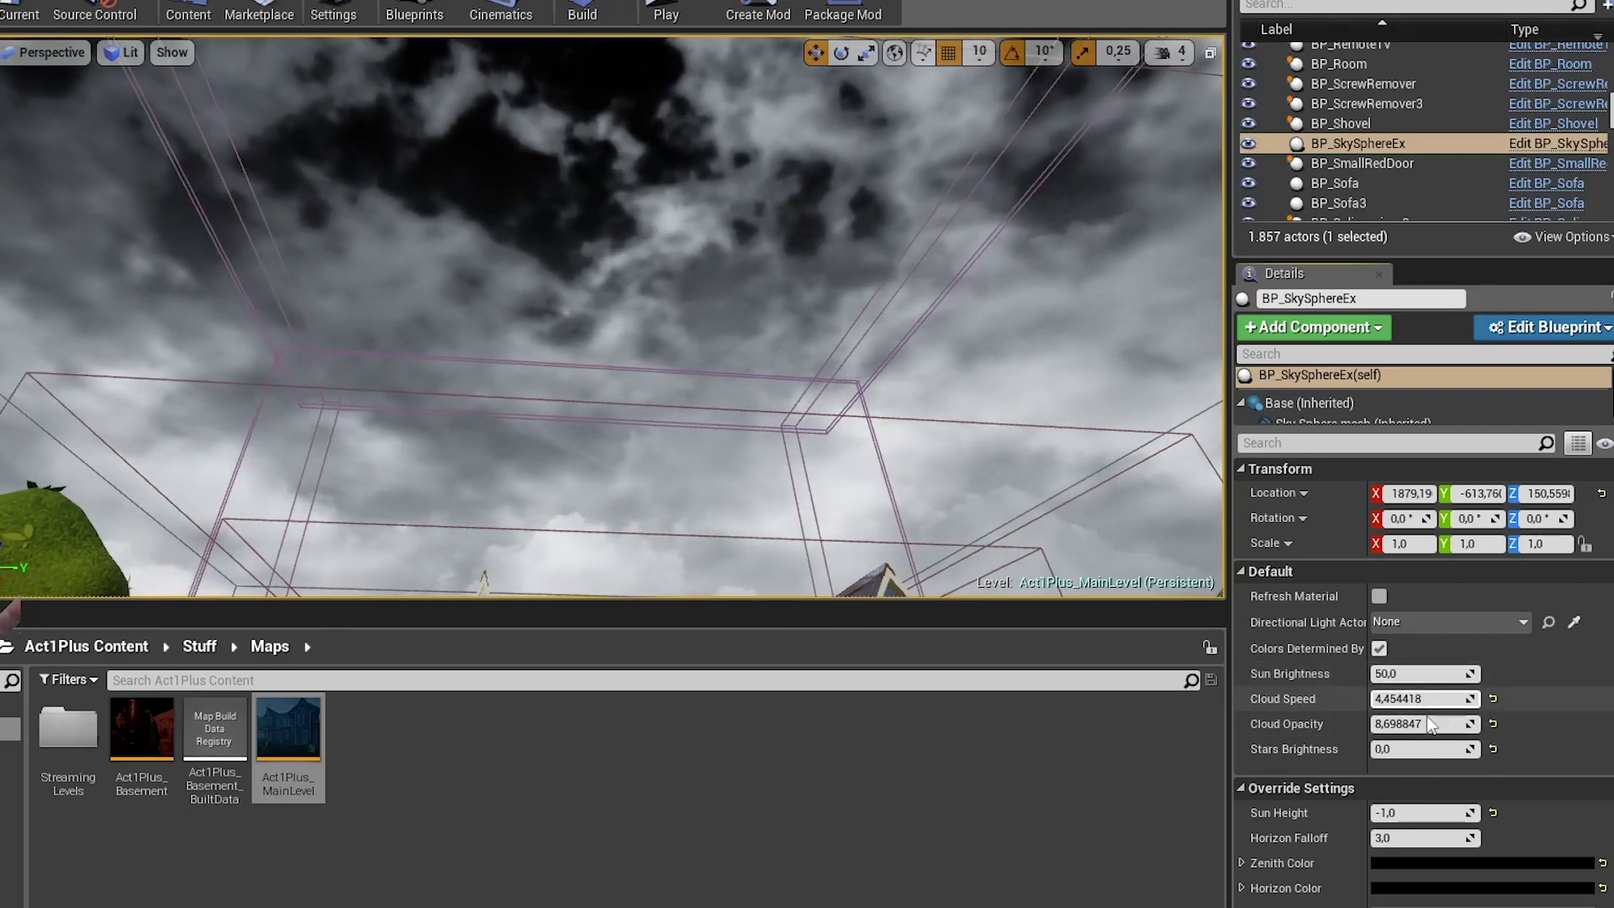
{"action": "left_click_drag", "start_coordinate": [1426, 723], "coordinate": [1373, 723]}
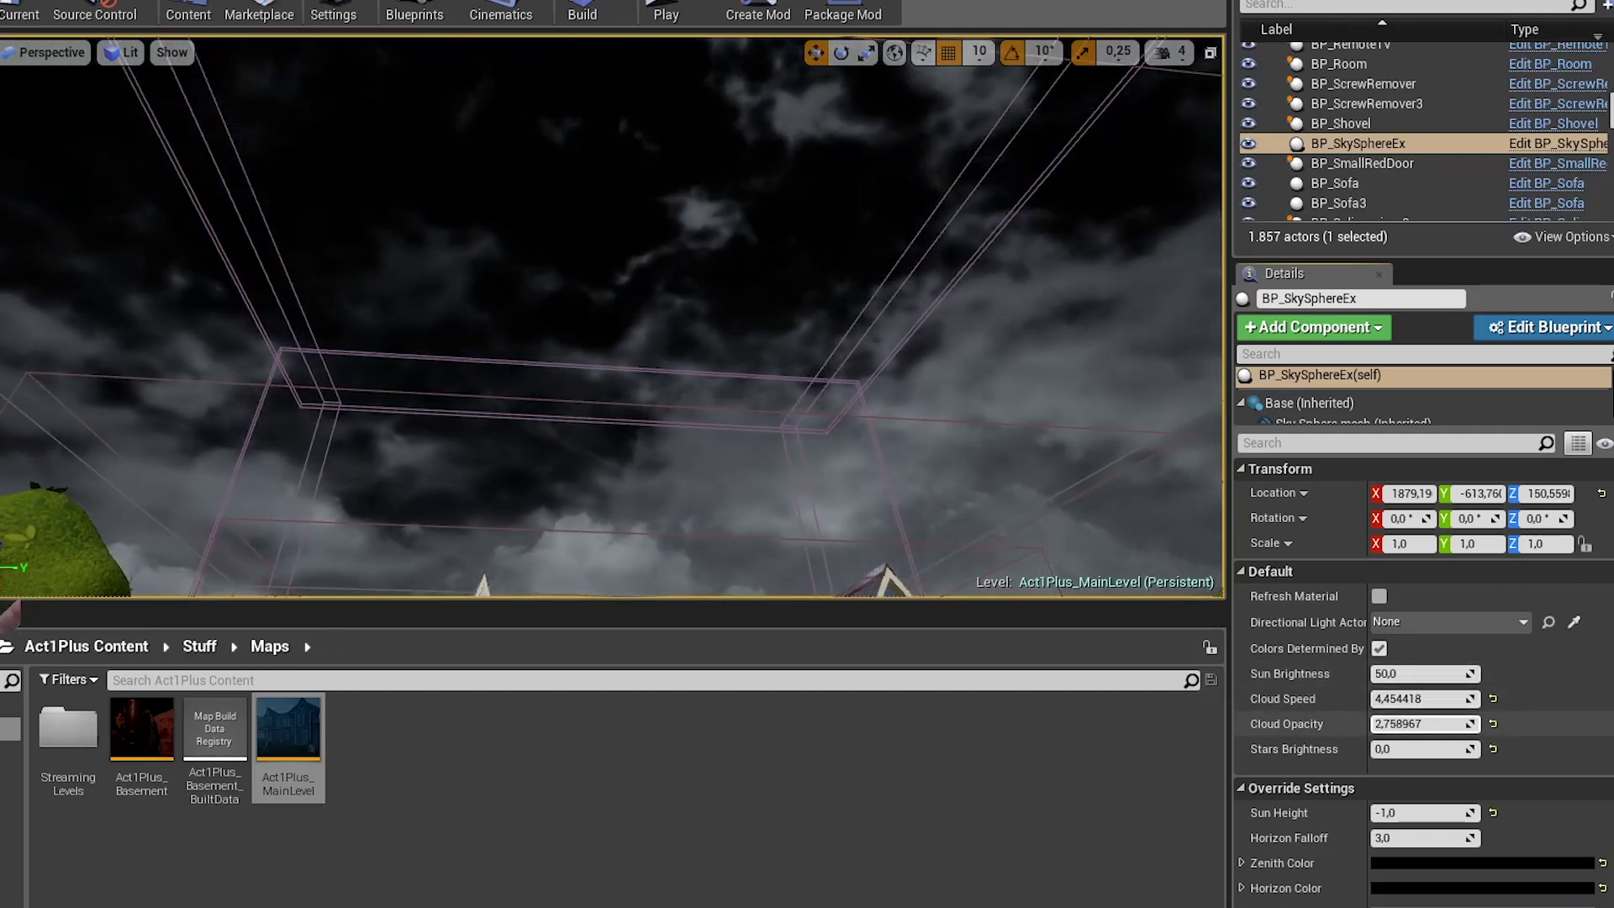
{"action": "mouse_move", "coordinate": [1023, 508]}
{"action": "right_mouse_down"}
{"action": "mouse_move", "coordinate": [1023, 378]}
{"action": "mouse_move", "coordinate": [992, 446]}
{"action": "mouse_move", "coordinate": [1023, 515]}
{"action": "right_mouse_up"}
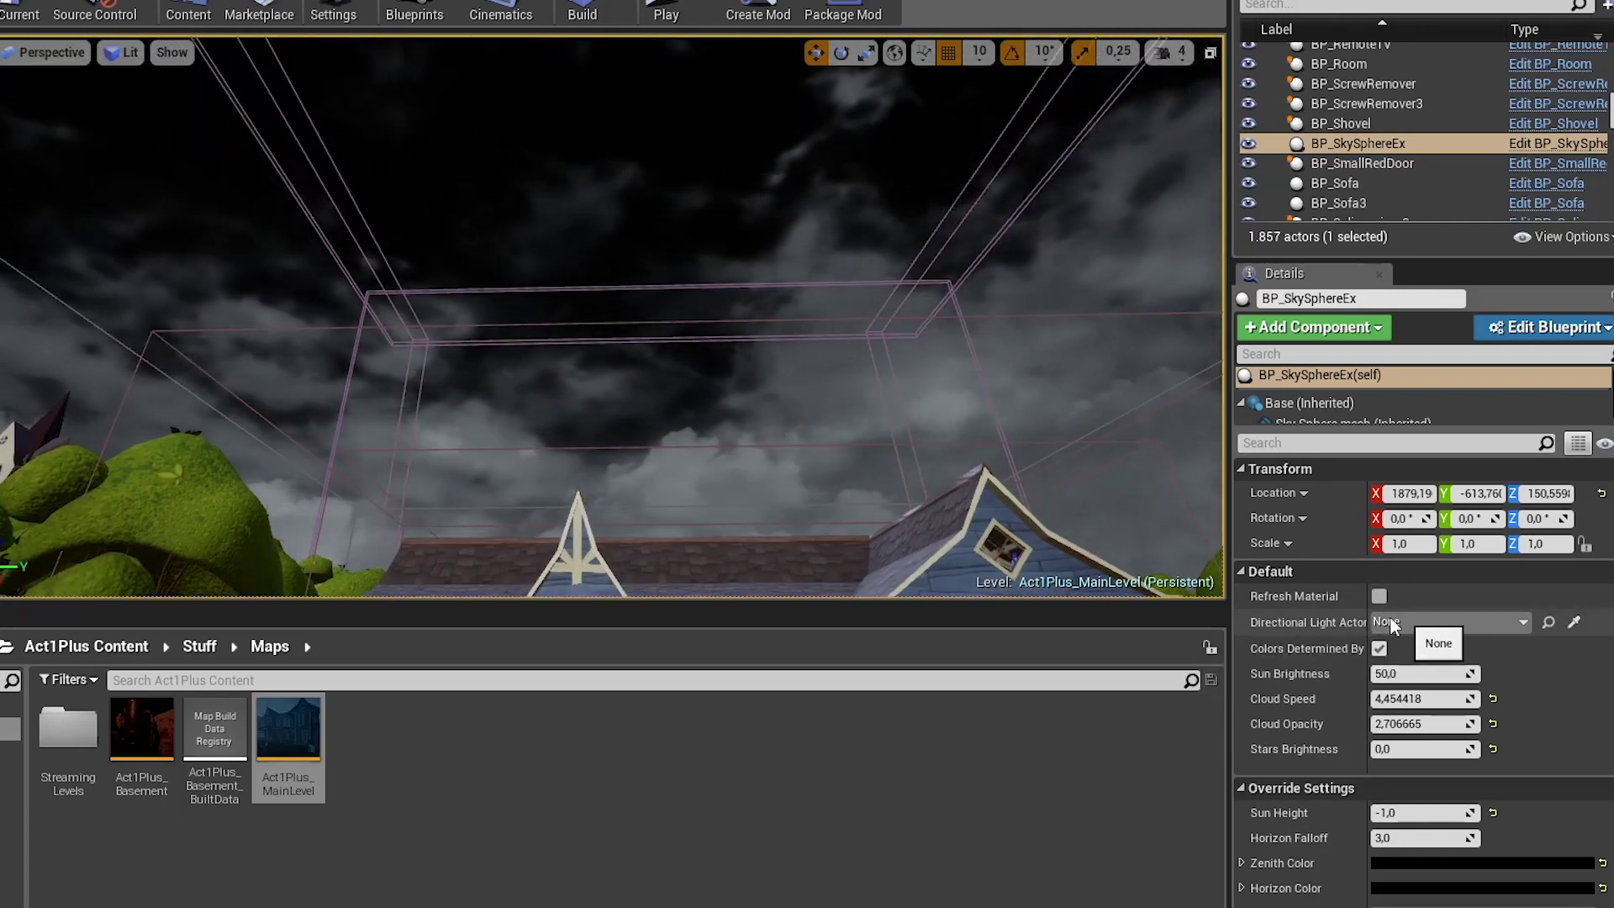
Step: Assign the level's DirectionalLight as the sky sphere's Directional Light Actor and look over the resulting sky
{"action": "mouse_move", "coordinate": [1368, 622]}
{"action": "left_mouse_down"}
{"action": "mouse_move", "coordinate": [1405, 622]}
{"action": "mouse_move", "coordinate": [1372, 622]}
{"action": "left_mouse_up"}
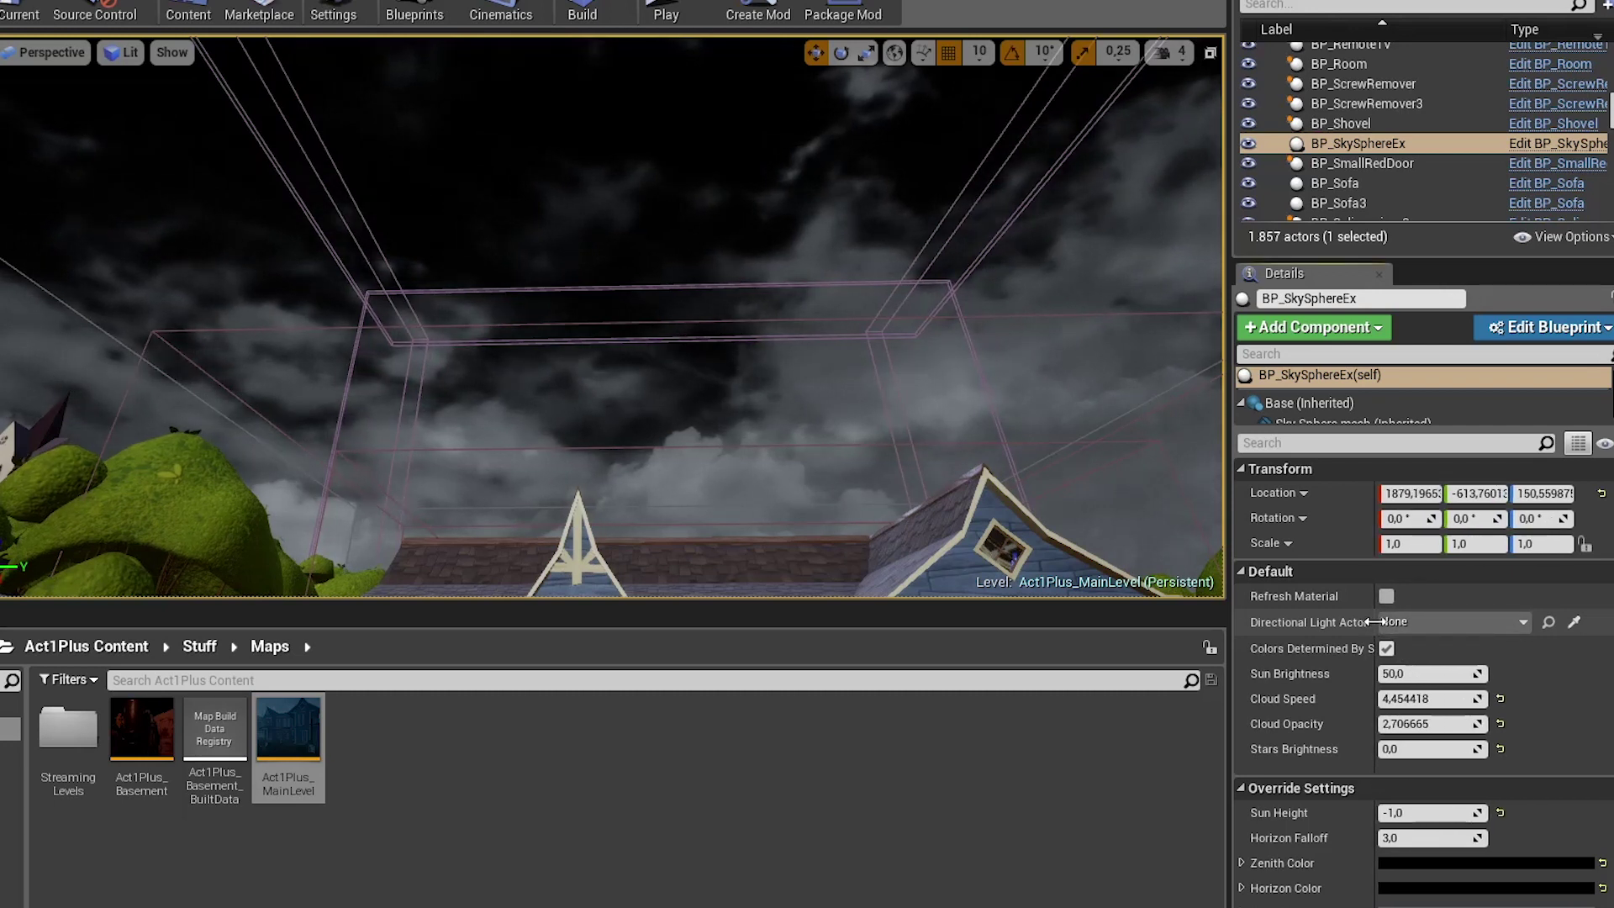
{"action": "left_click", "coordinate": [1436, 623]}
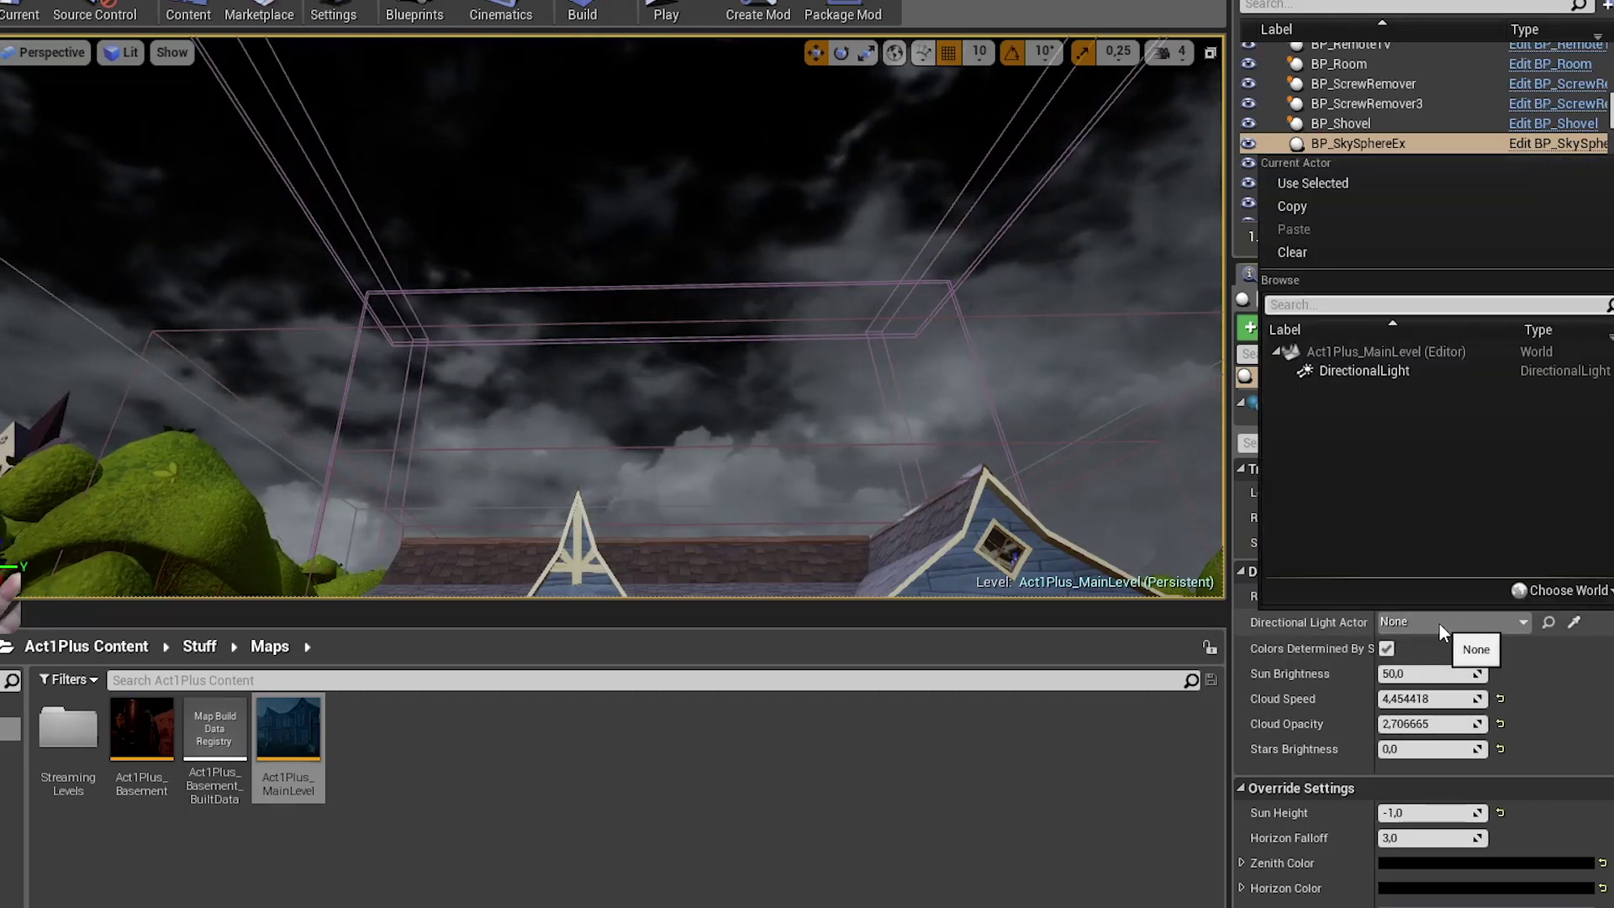
{"action": "left_click", "coordinate": [1366, 371]}
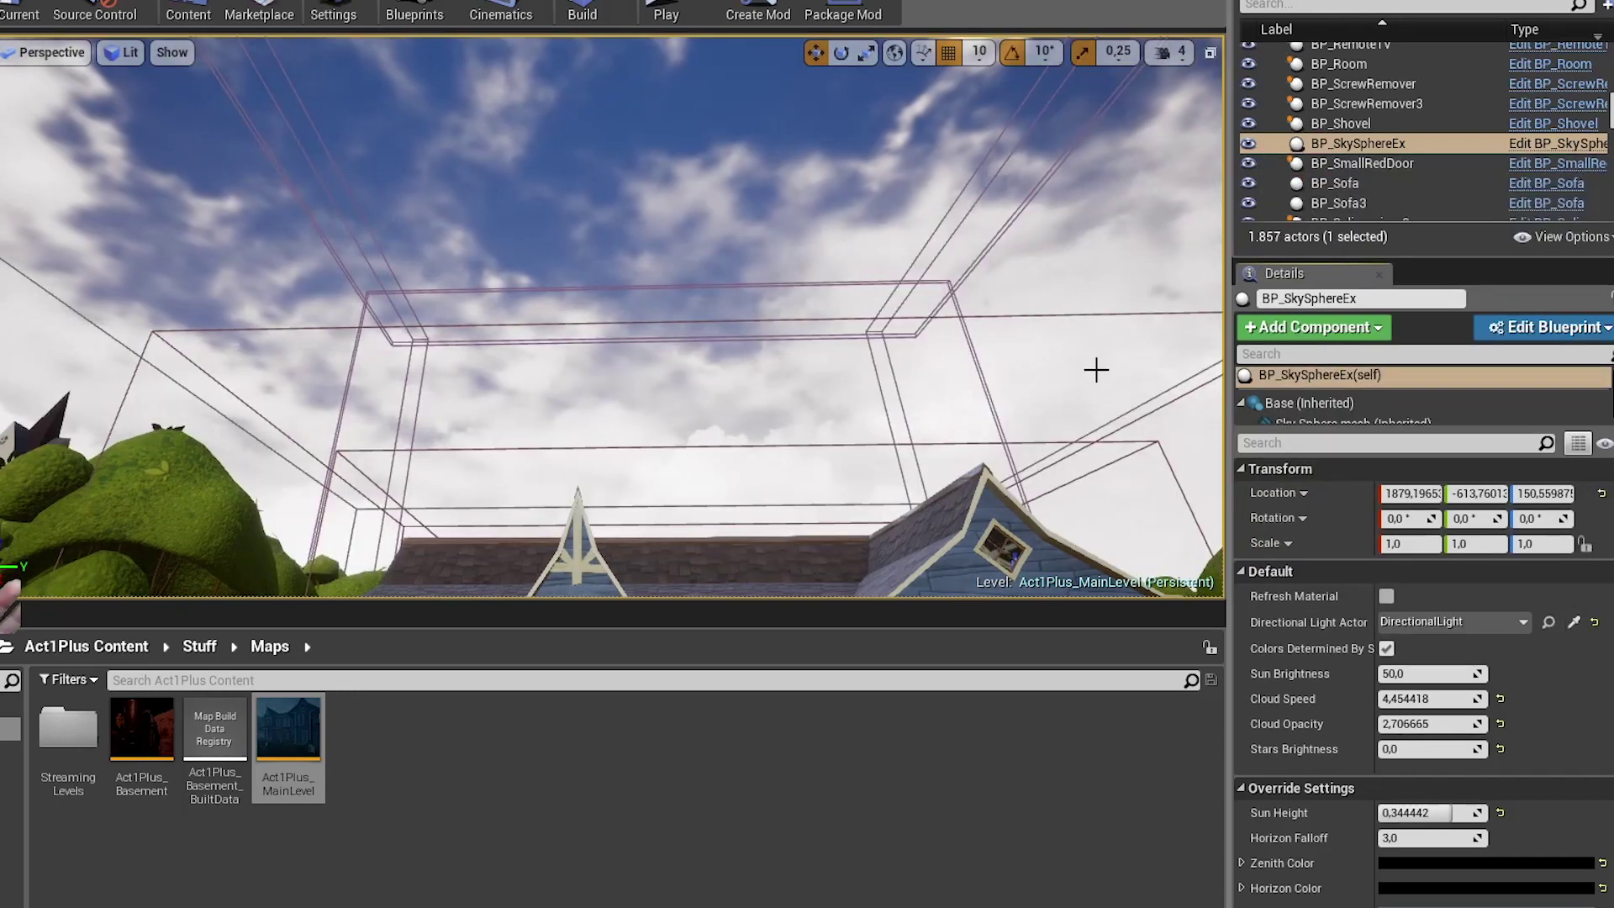
{"action": "right_click_drag", "start_coordinate": [1099, 367], "coordinate": [1089, 290]}
{"action": "right_click_drag", "start_coordinate": [923, 440], "coordinate": [947, 390]}
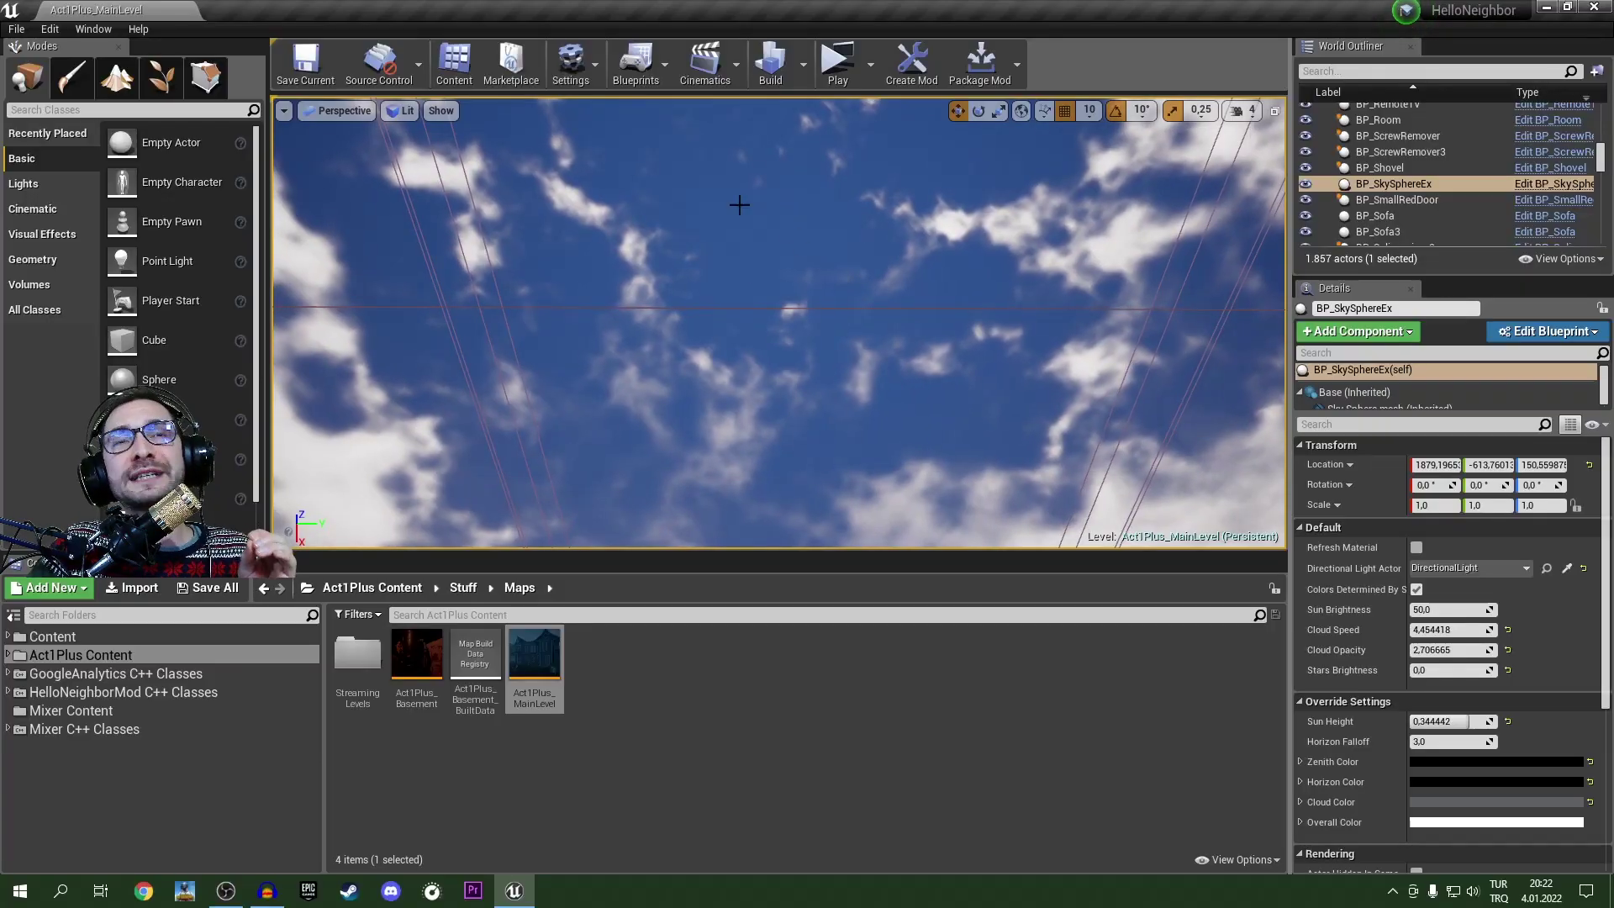
Step: Play-test the level in a standalone preview, exploring the street and the neighbor's house and running from the neighbor
{"action": "left_click", "coordinate": [6, 16]}
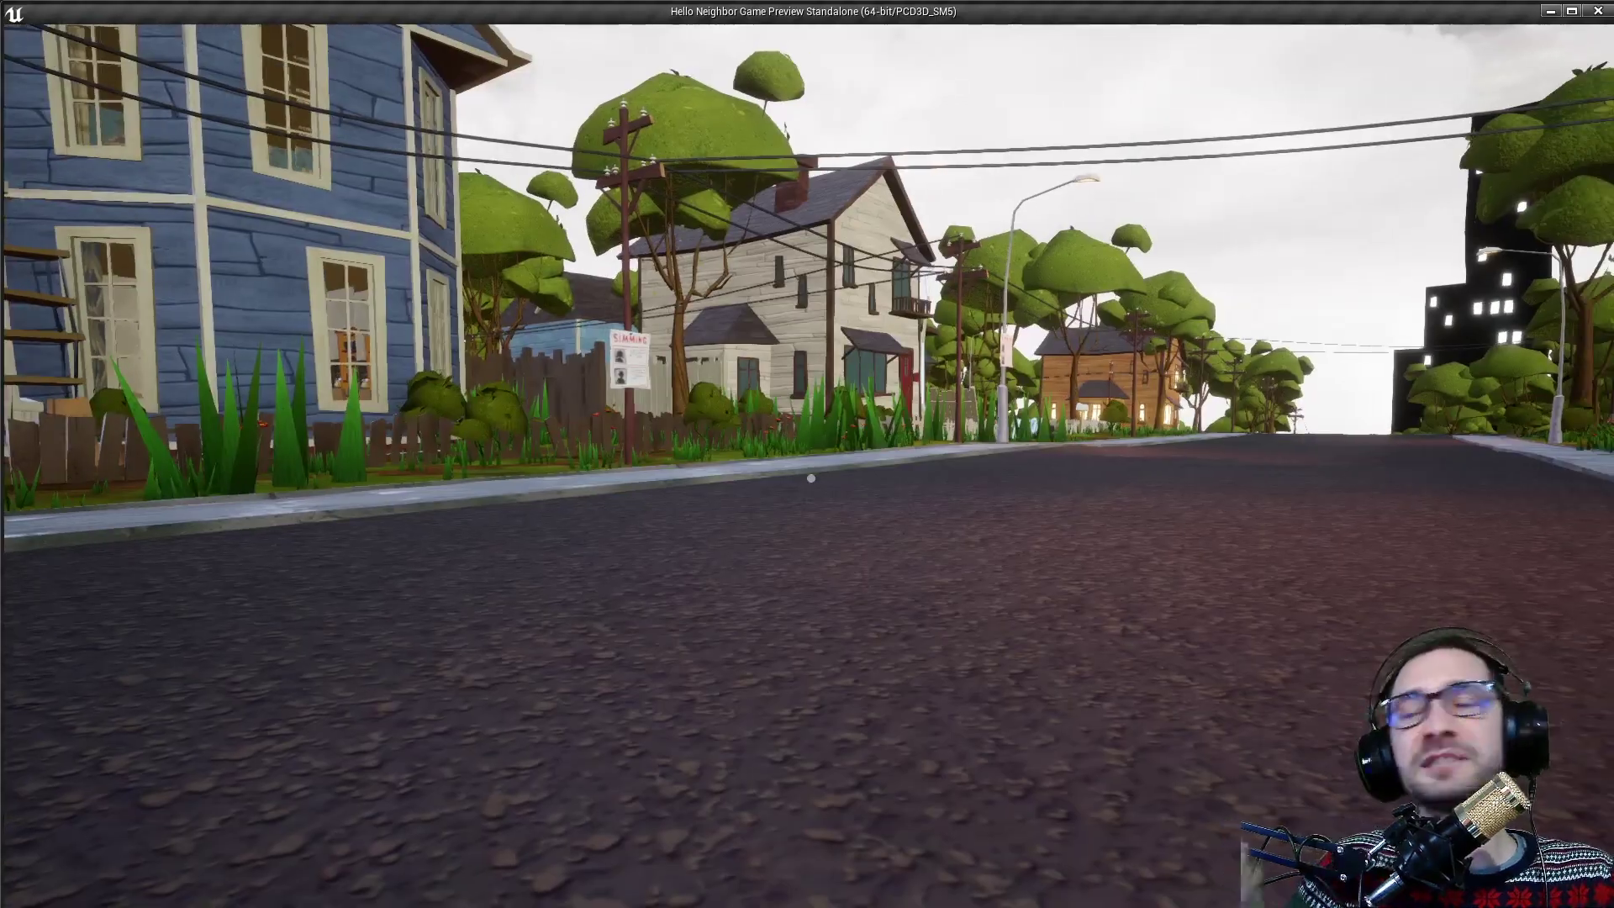
{"action": "key", "text": "w"}
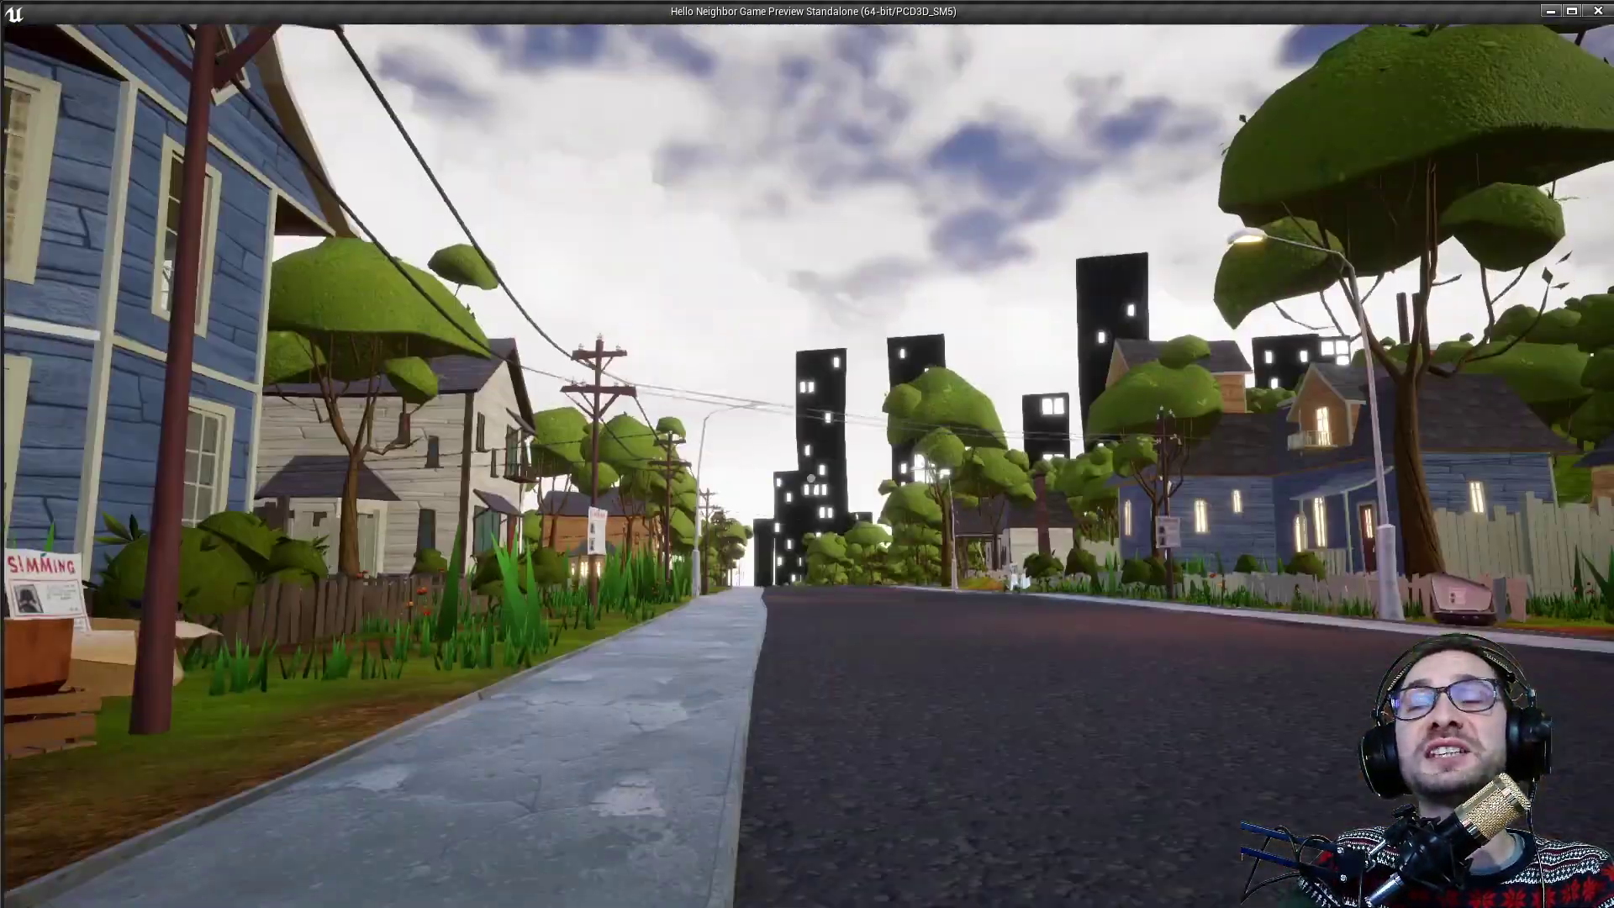
{"action": "key", "text": "w"}
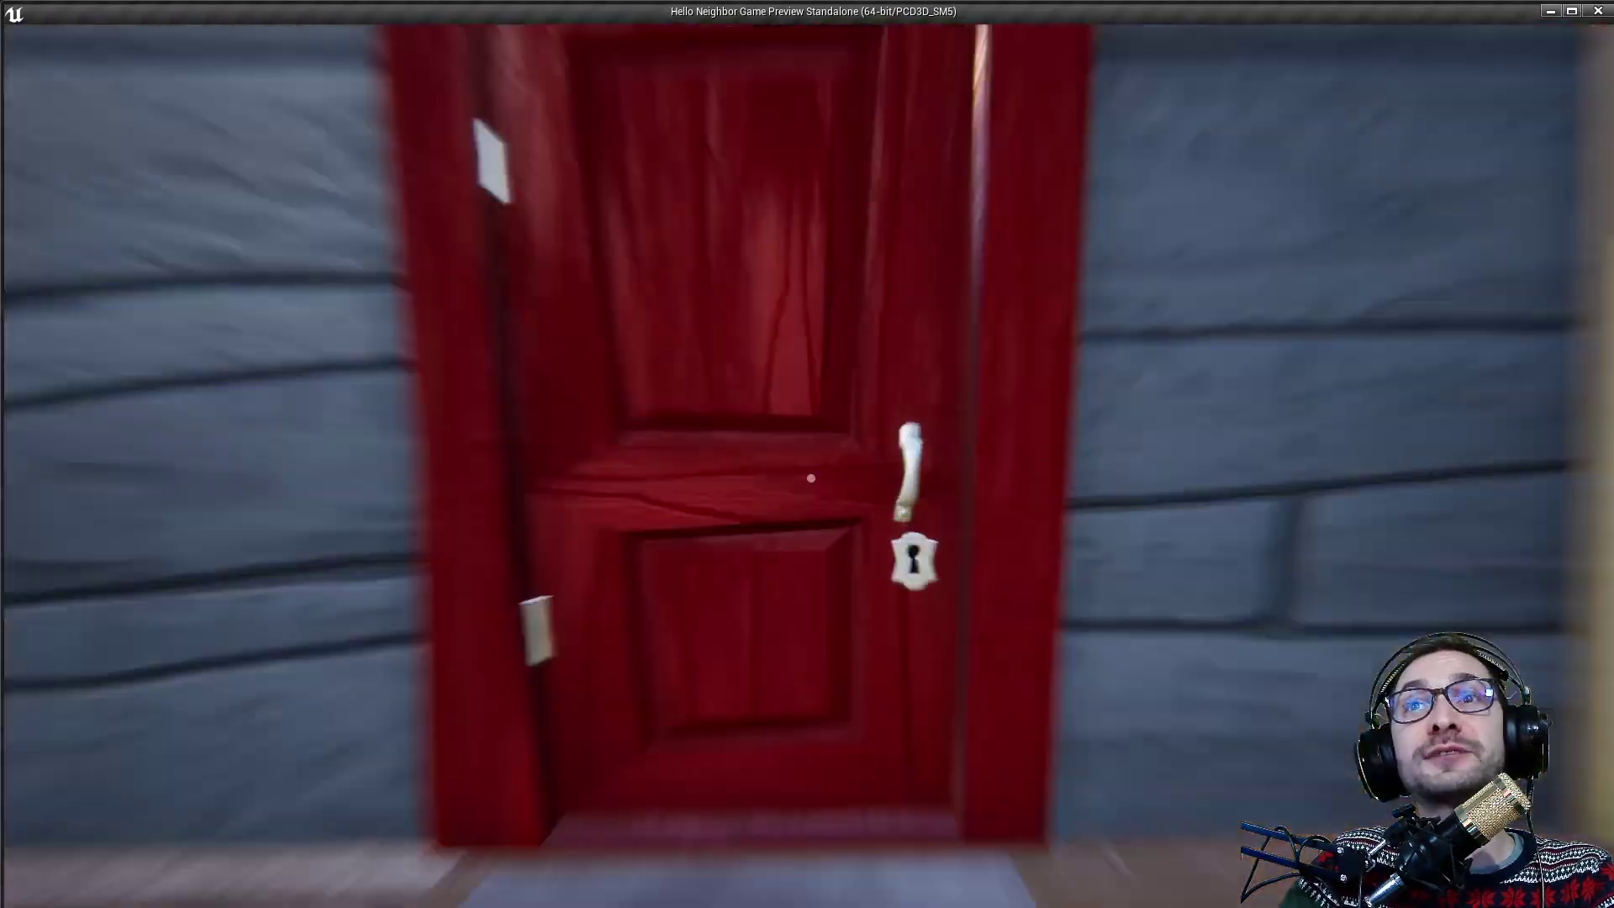
{"action": "left_click", "coordinate": [812, 478]}
{"action": "key", "text": "w"}
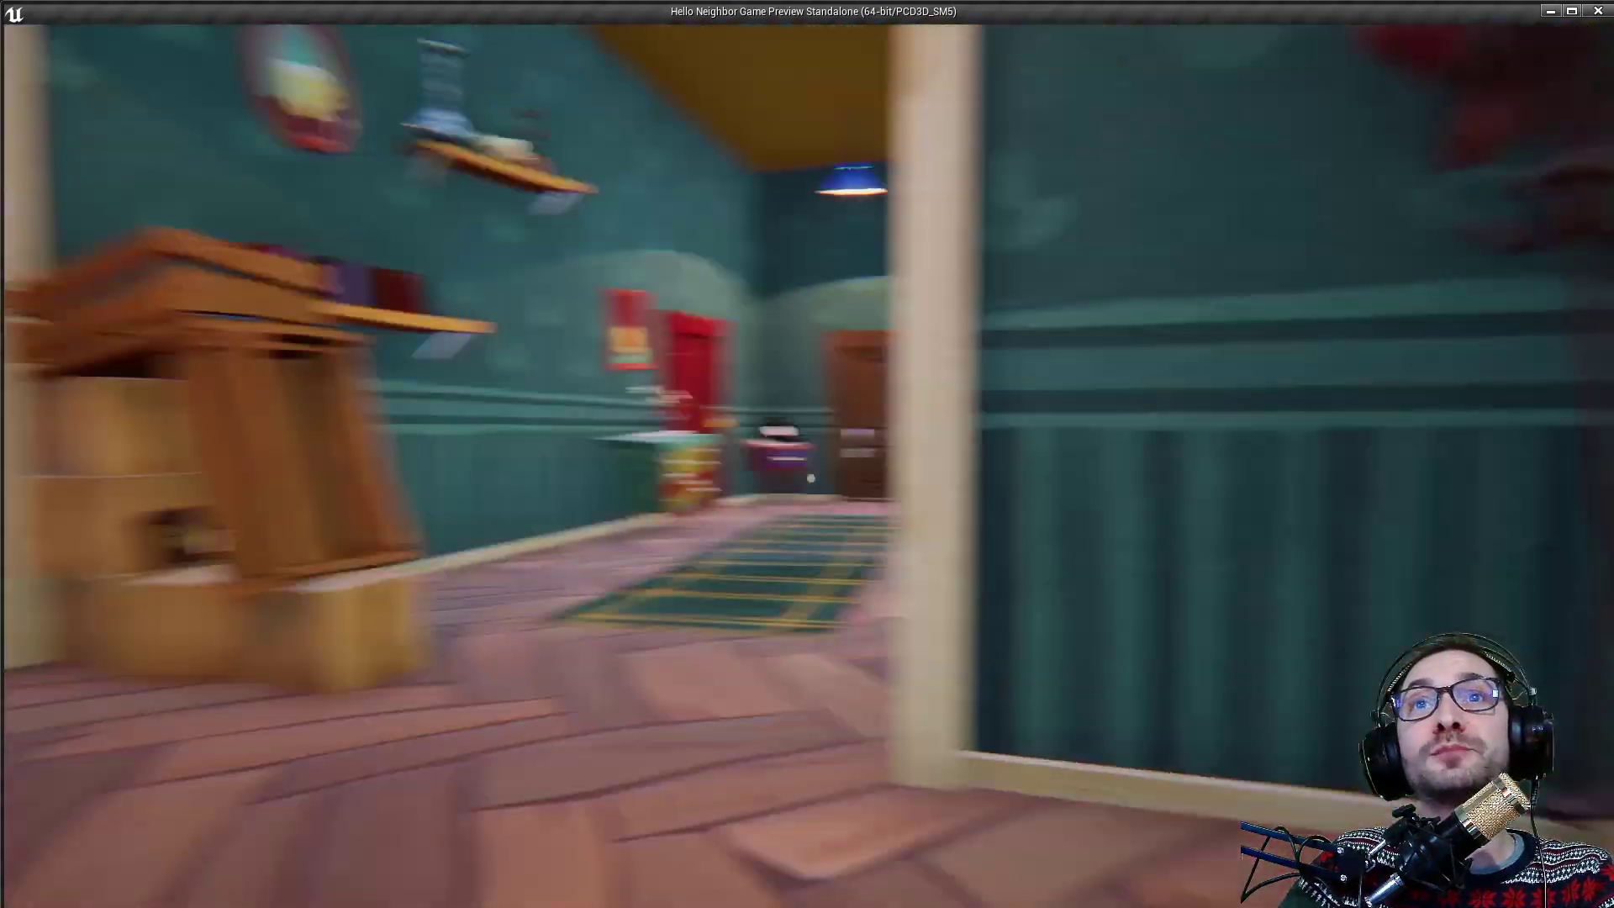
{"action": "key", "text": "w"}
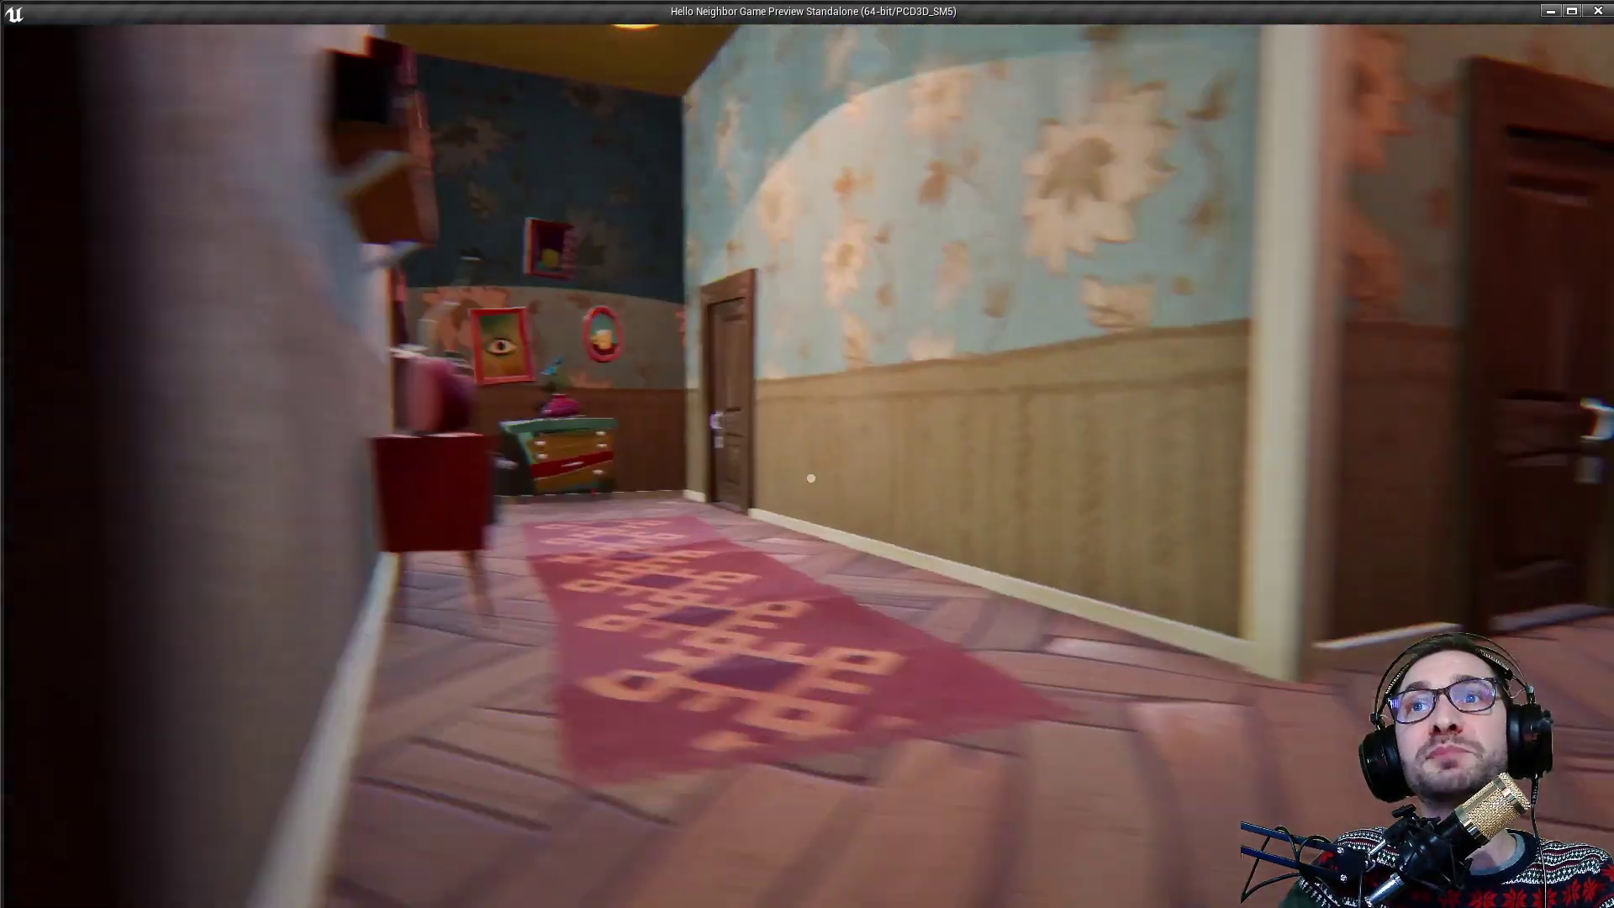
{"action": "key", "text": "w"}
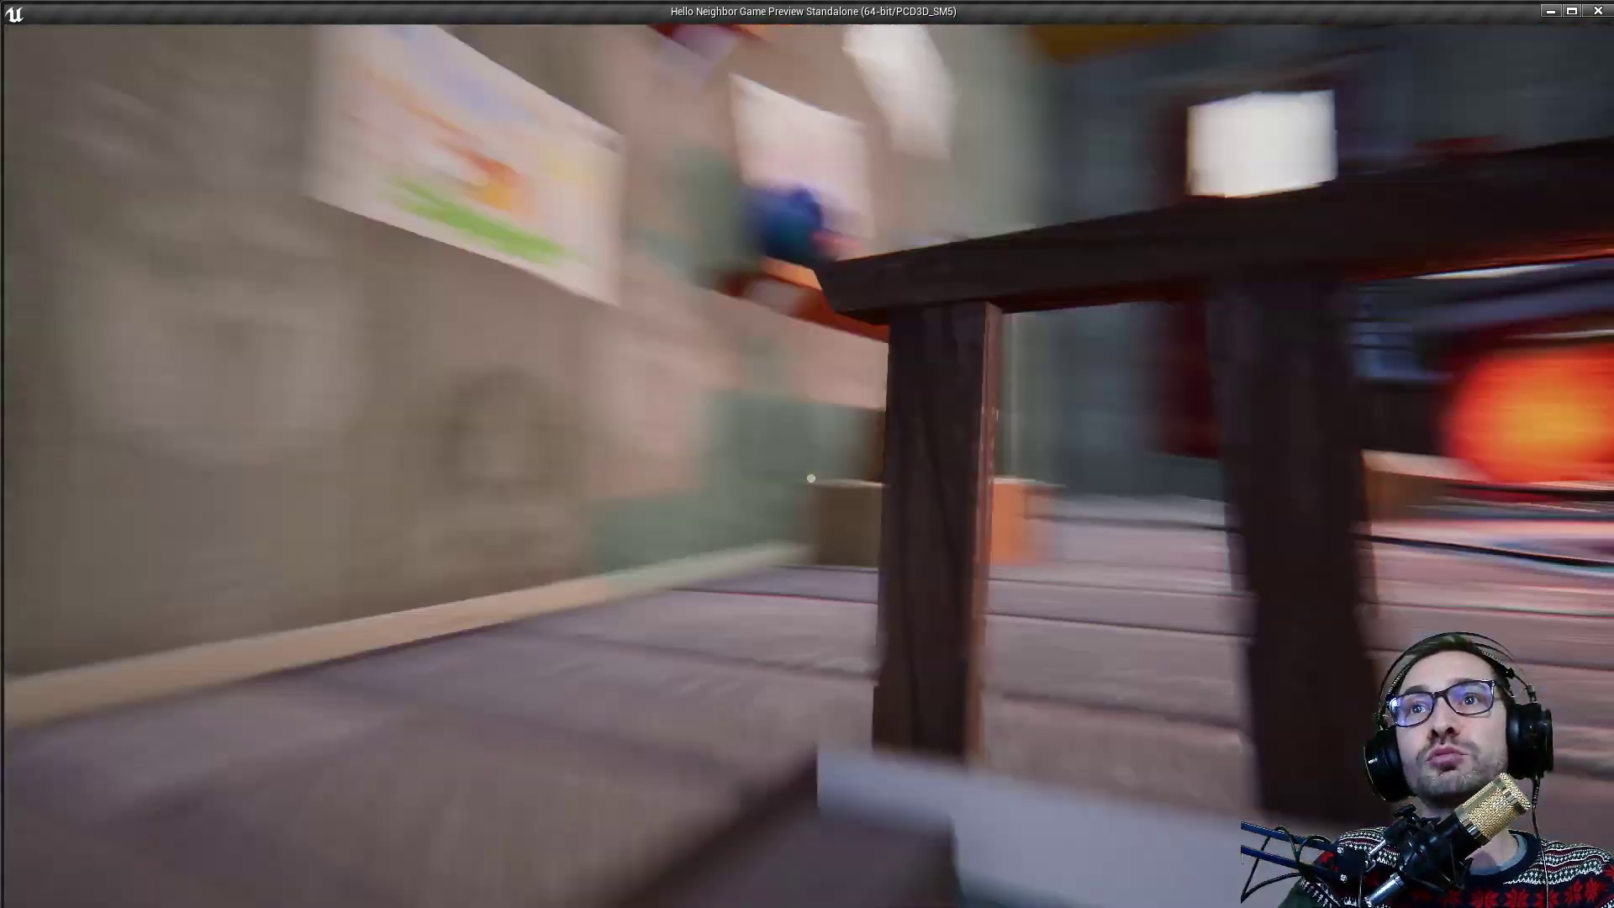
{"action": "key", "text": "w"}
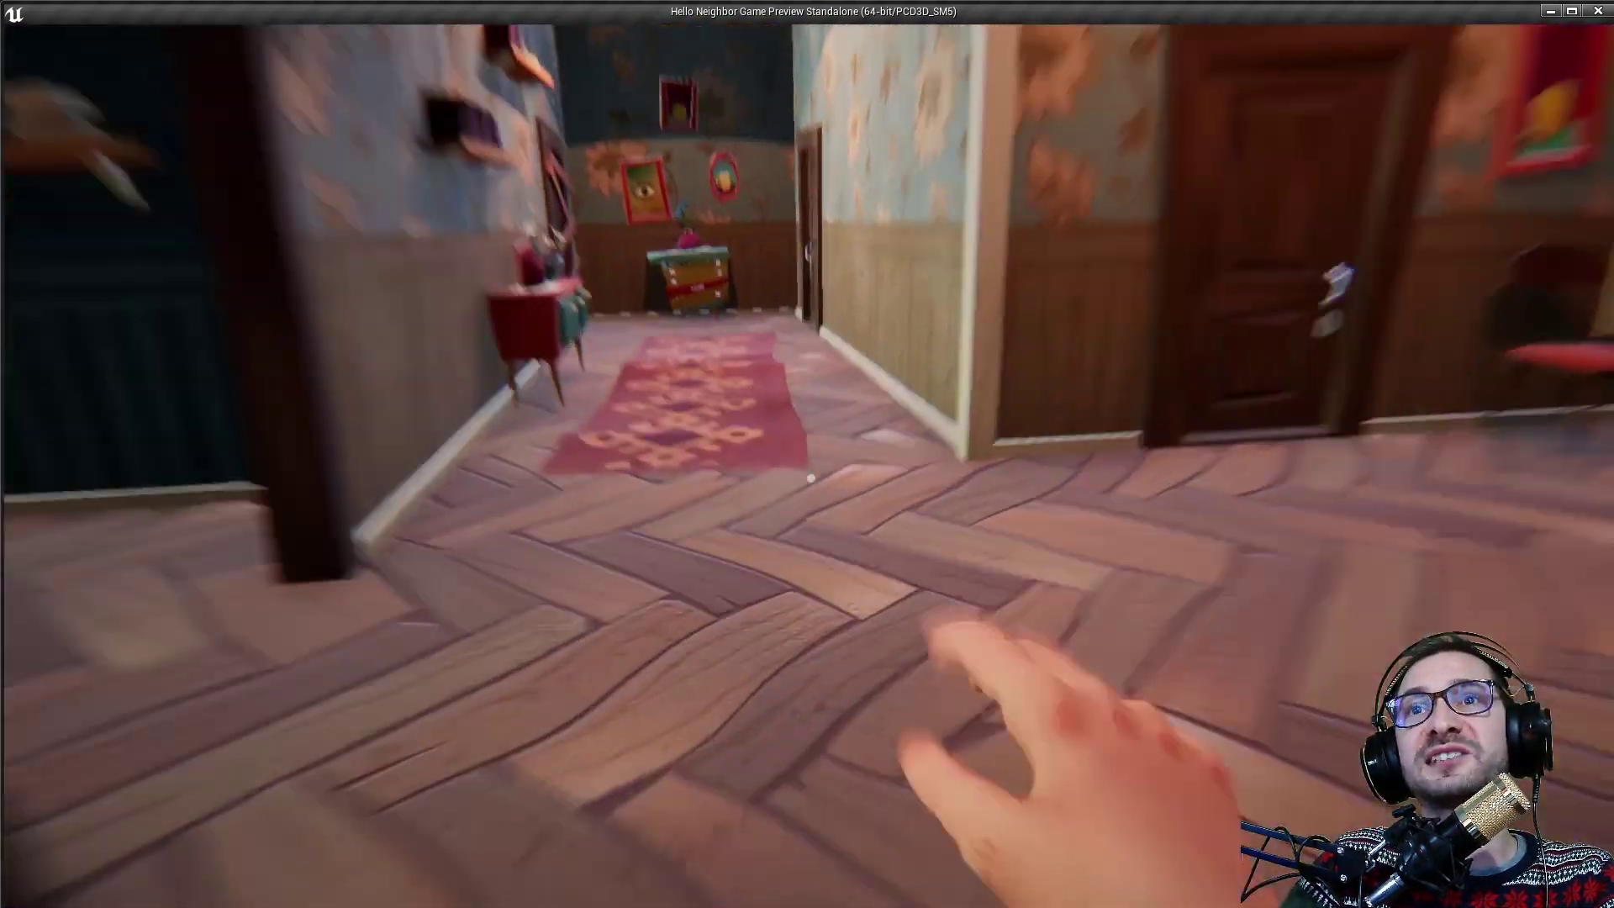
{"action": "key", "text": "w"}
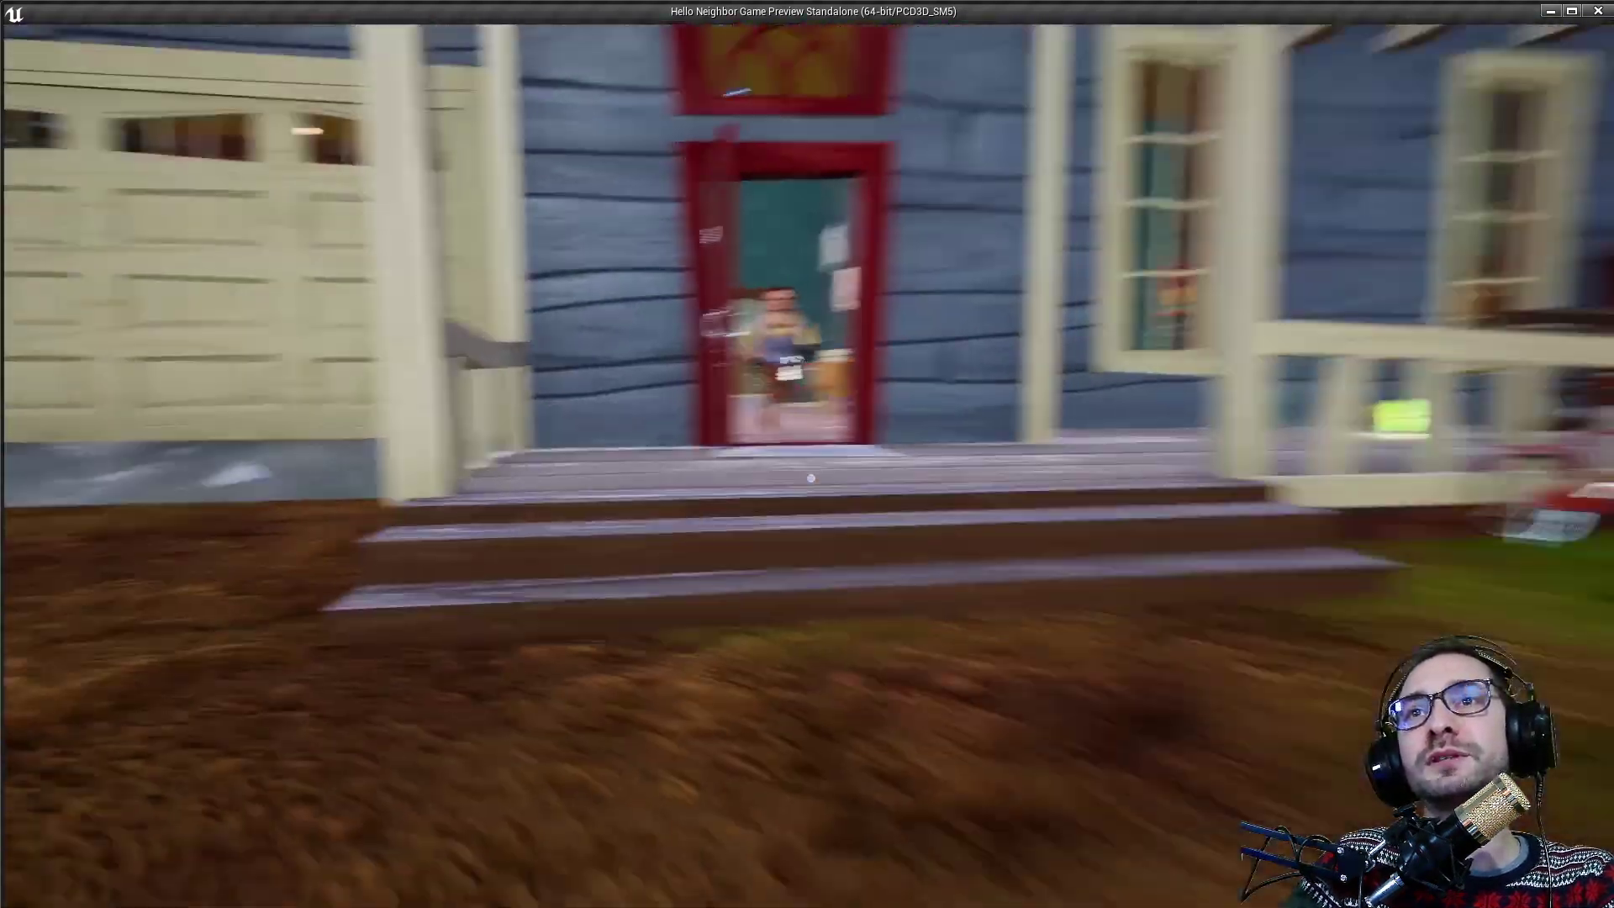
{"action": "key", "text": "s"}
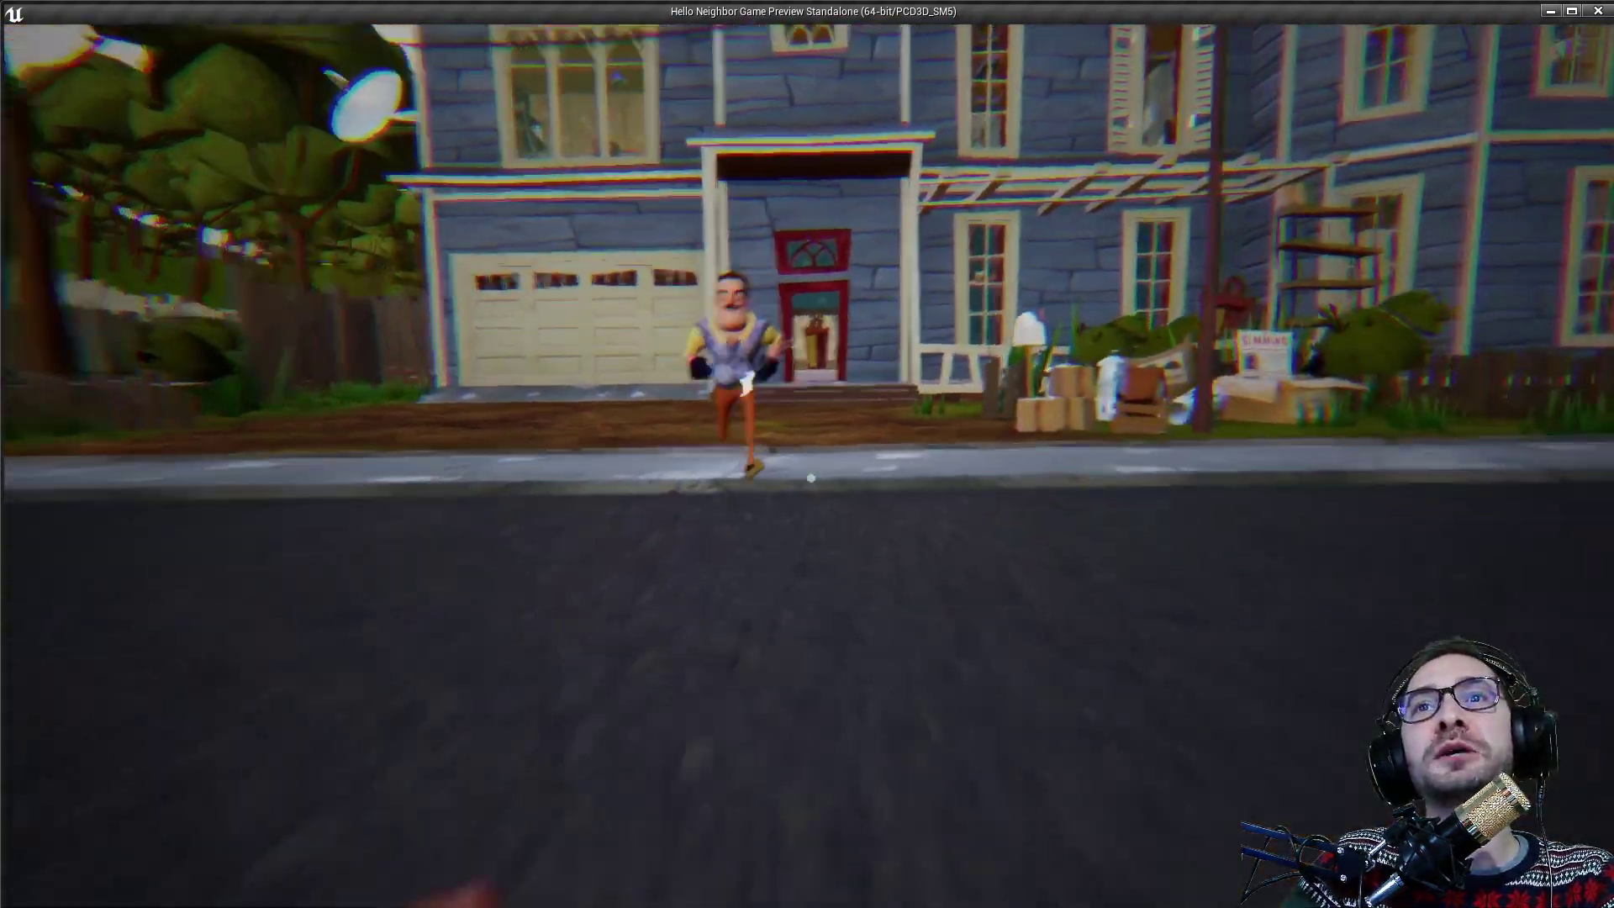
{"action": "key", "text": "s"}
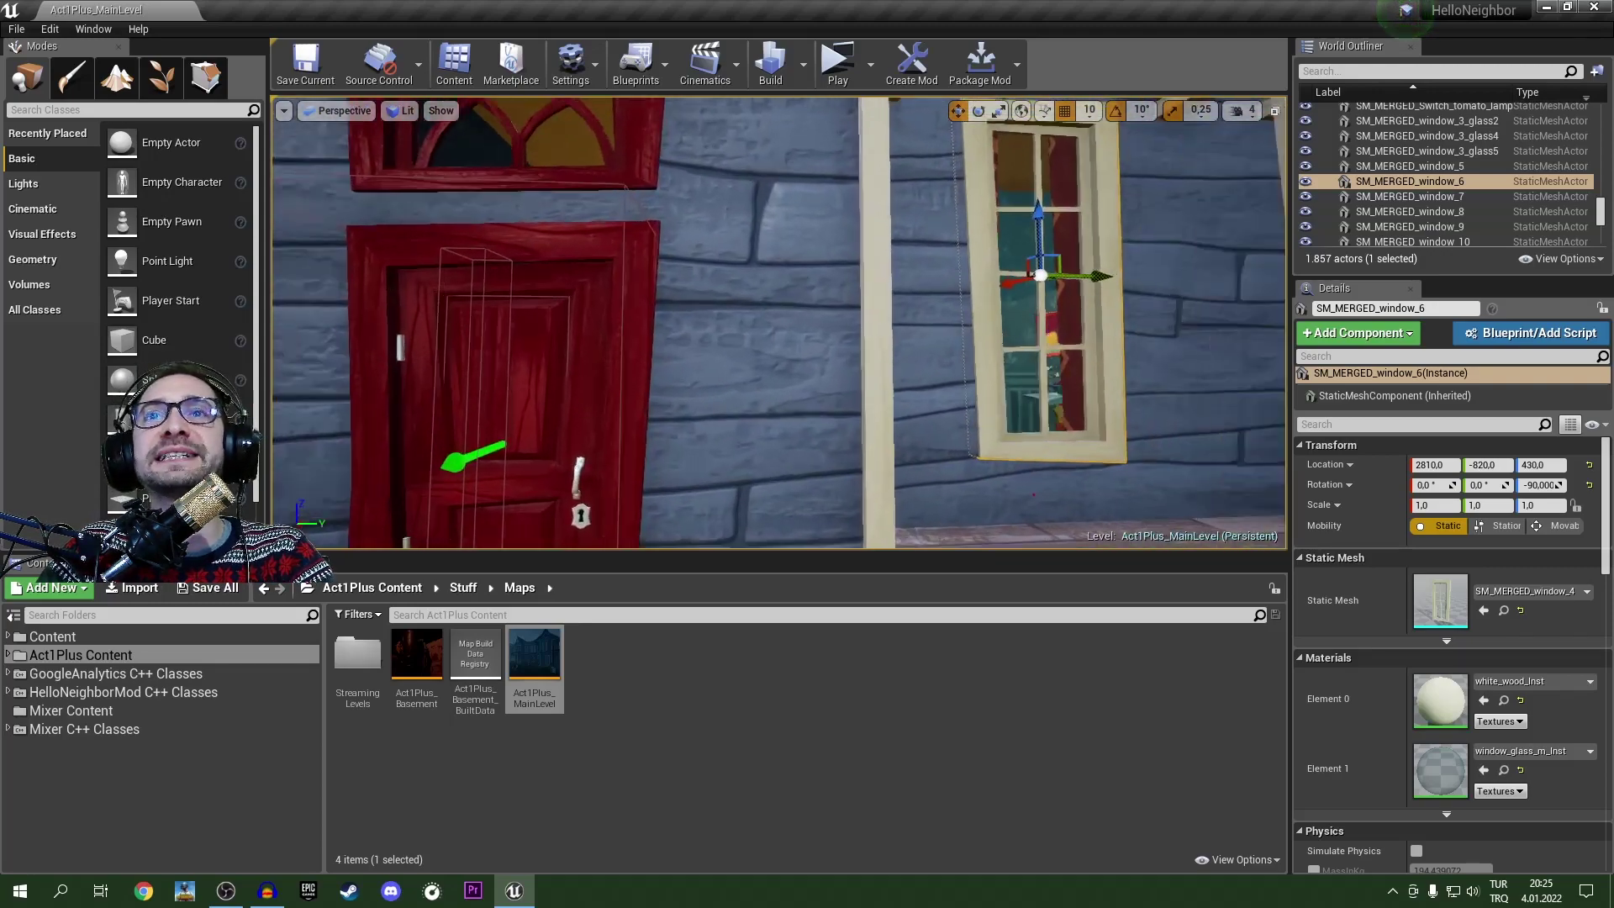
Step: Select the BP_Neighbor character standing in the house's hallway and enlarge the area showing its components and properties
{"action": "right_click_drag", "start_coordinate": [778, 323], "coordinate": [905, 322]}
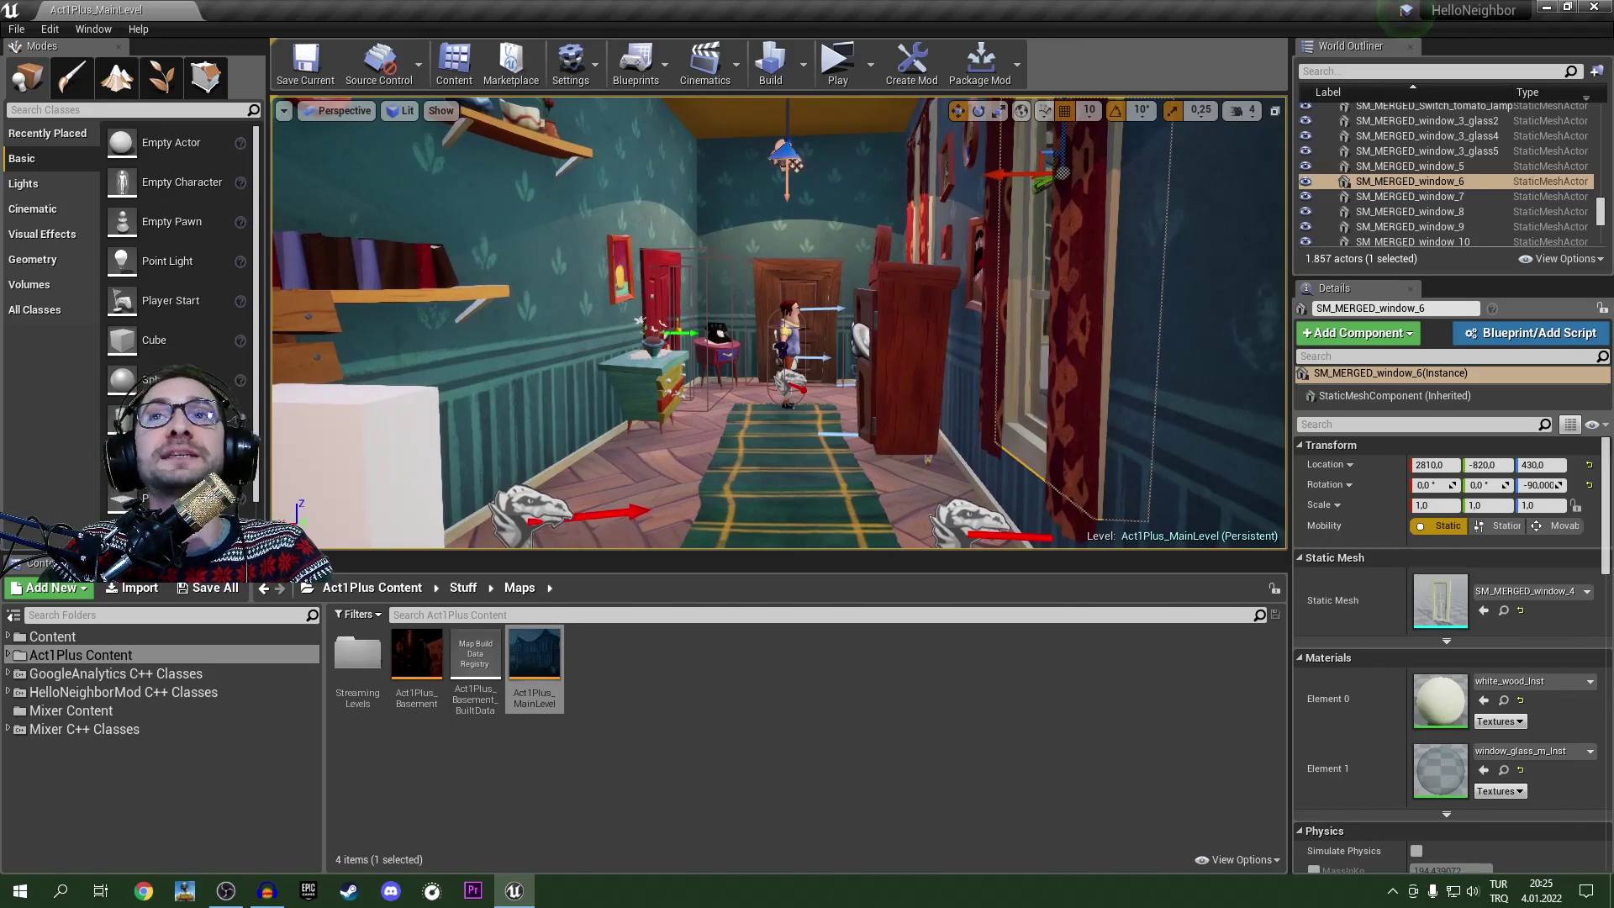
{"action": "right_click_drag", "start_coordinate": [778, 323], "coordinate": [577, 323]}
{"action": "right_click_drag", "start_coordinate": [719, 322], "coordinate": [719, 322]}
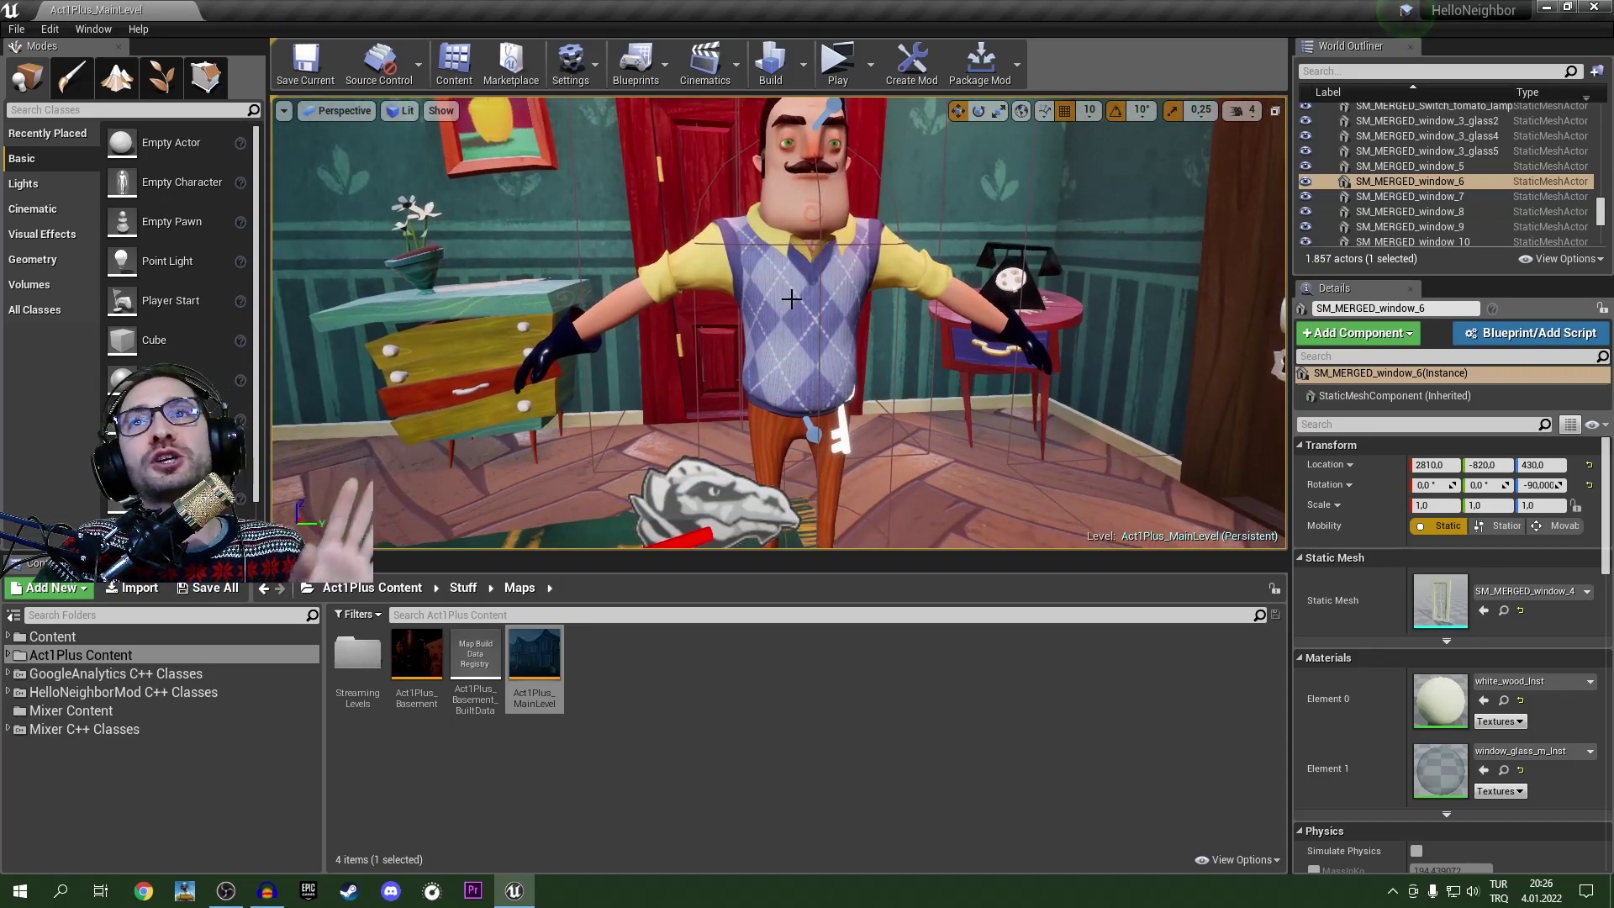
{"action": "left_click", "coordinate": [791, 300]}
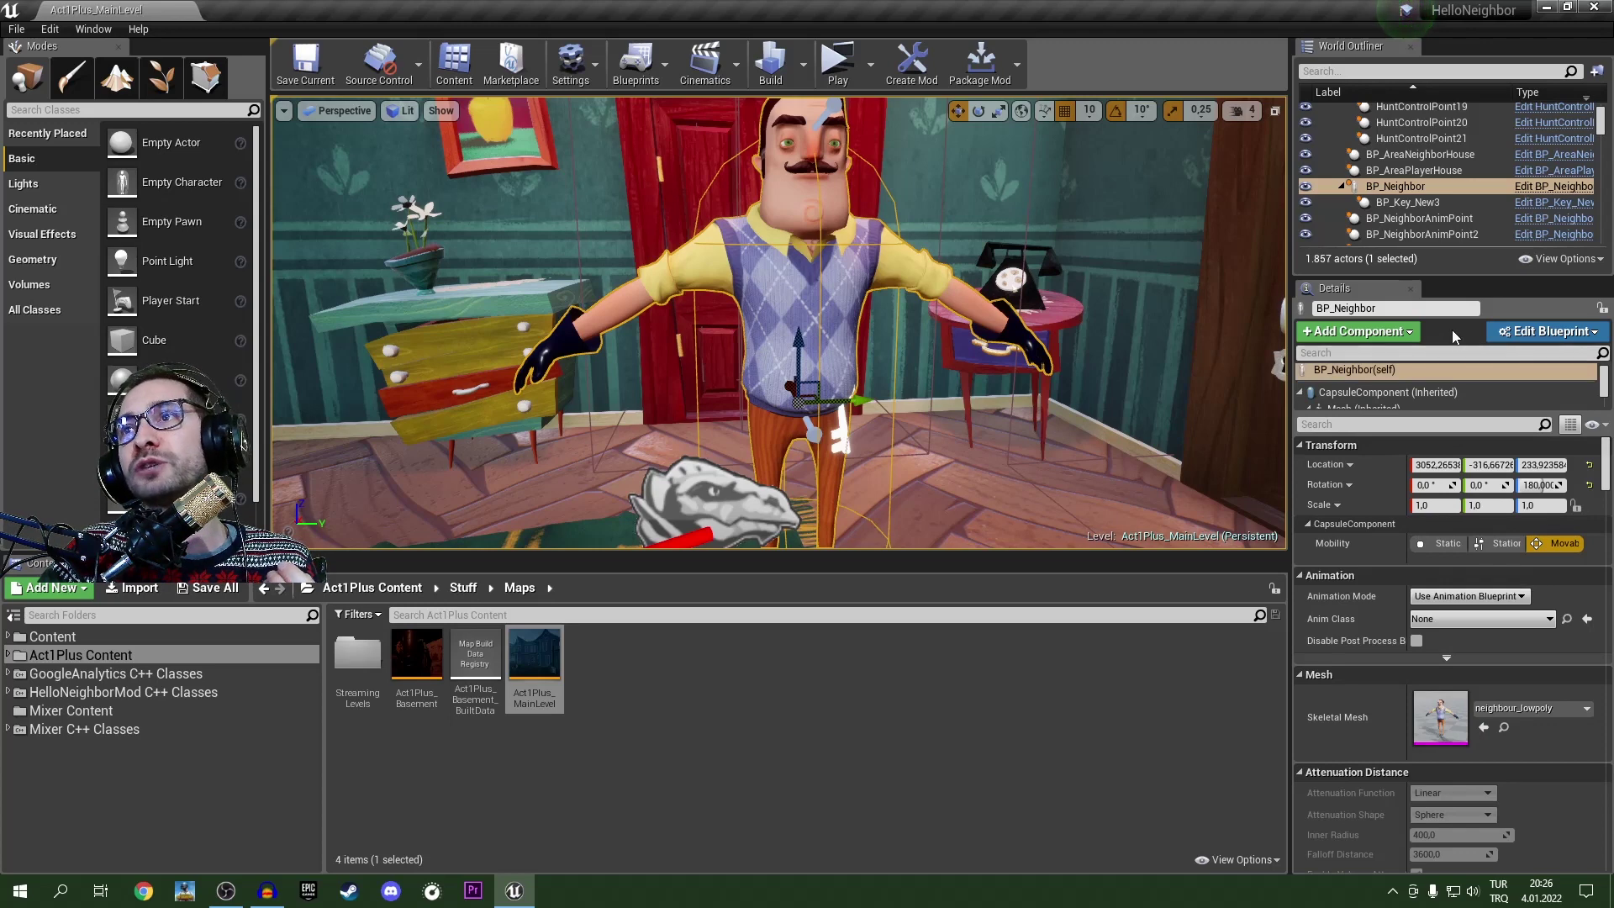
{"action": "left_click_drag", "start_coordinate": [1456, 411], "coordinate": [1453, 468]}
{"action": "left_click_drag", "start_coordinate": [1446, 274], "coordinate": [1446, 158]}
Step: Examine the properties of BP_Neighbor's inherited components, from Mesh and ScannerComponent to the foot and jump arrows
{"action": "left_click", "coordinate": [1362, 292]}
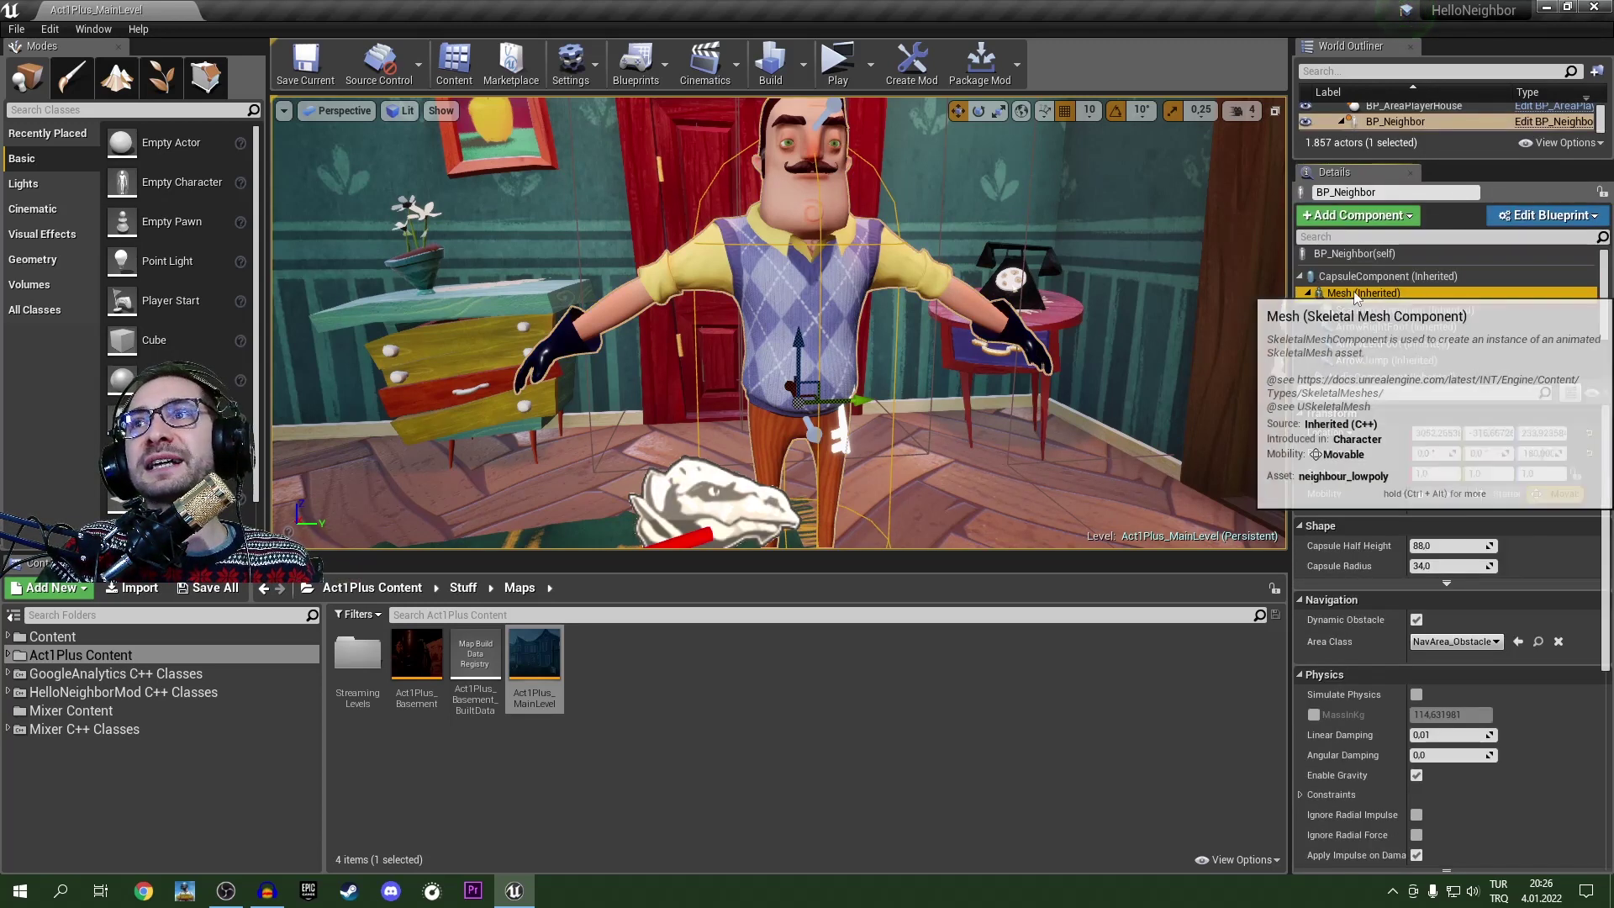
{"action": "left_click", "coordinate": [1356, 312]}
{"action": "left_click", "coordinate": [1356, 328]}
{"action": "left_click", "coordinate": [1356, 311]}
{"action": "left_click", "coordinate": [1355, 296]}
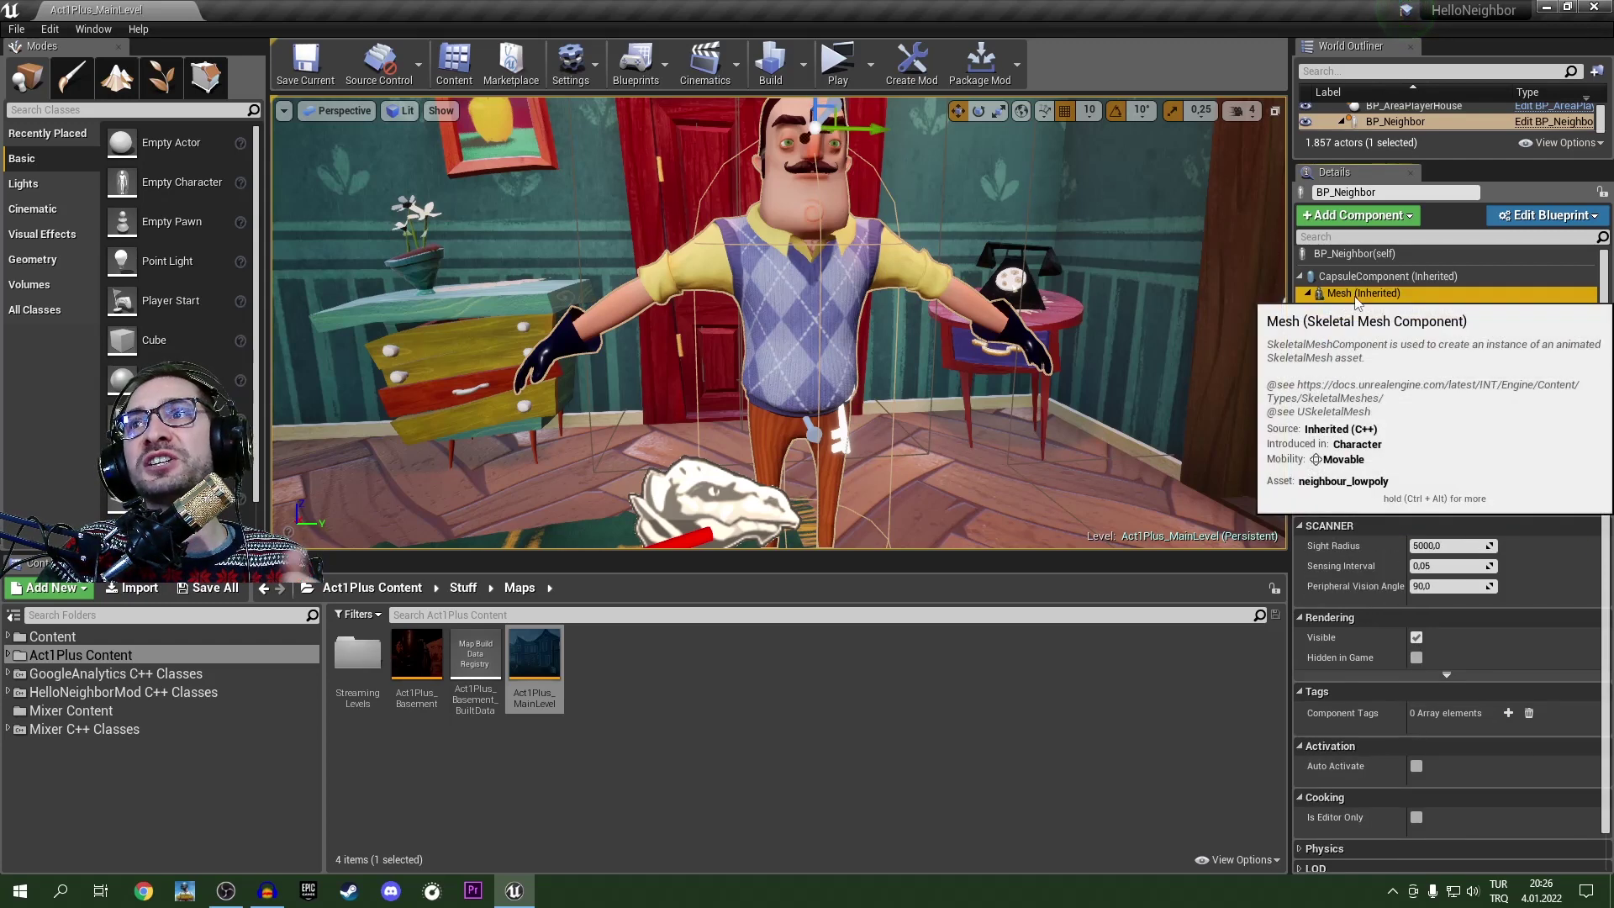
{"action": "left_click", "coordinate": [1379, 308]}
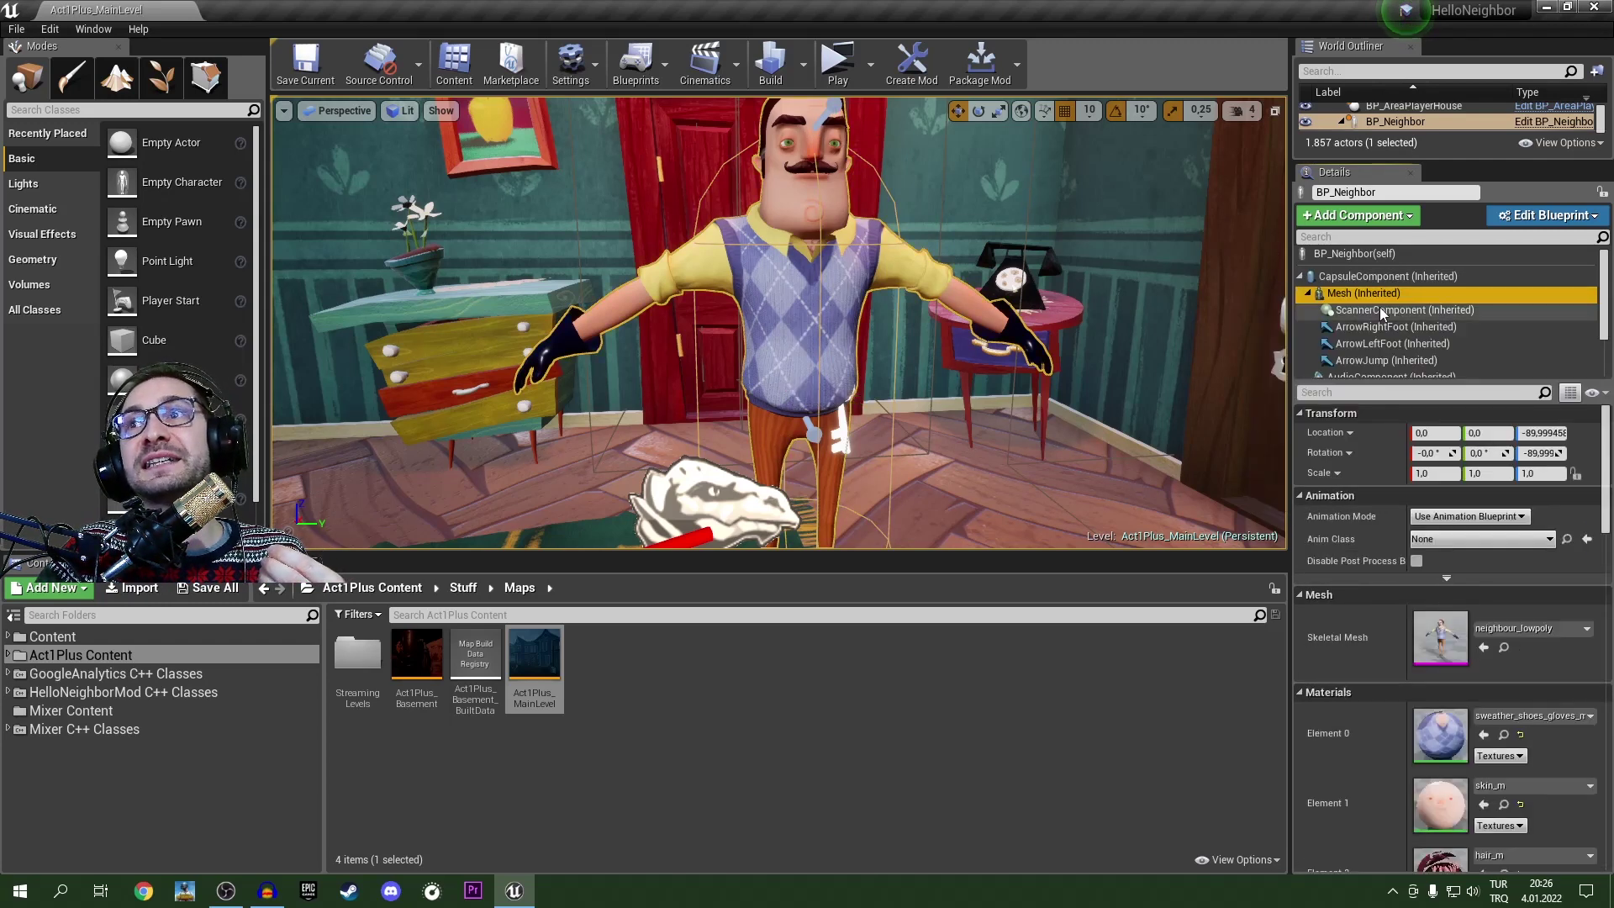
{"action": "key", "text": "Down"}
{"action": "key", "text": "Down"}
{"action": "key", "text": "Down"}
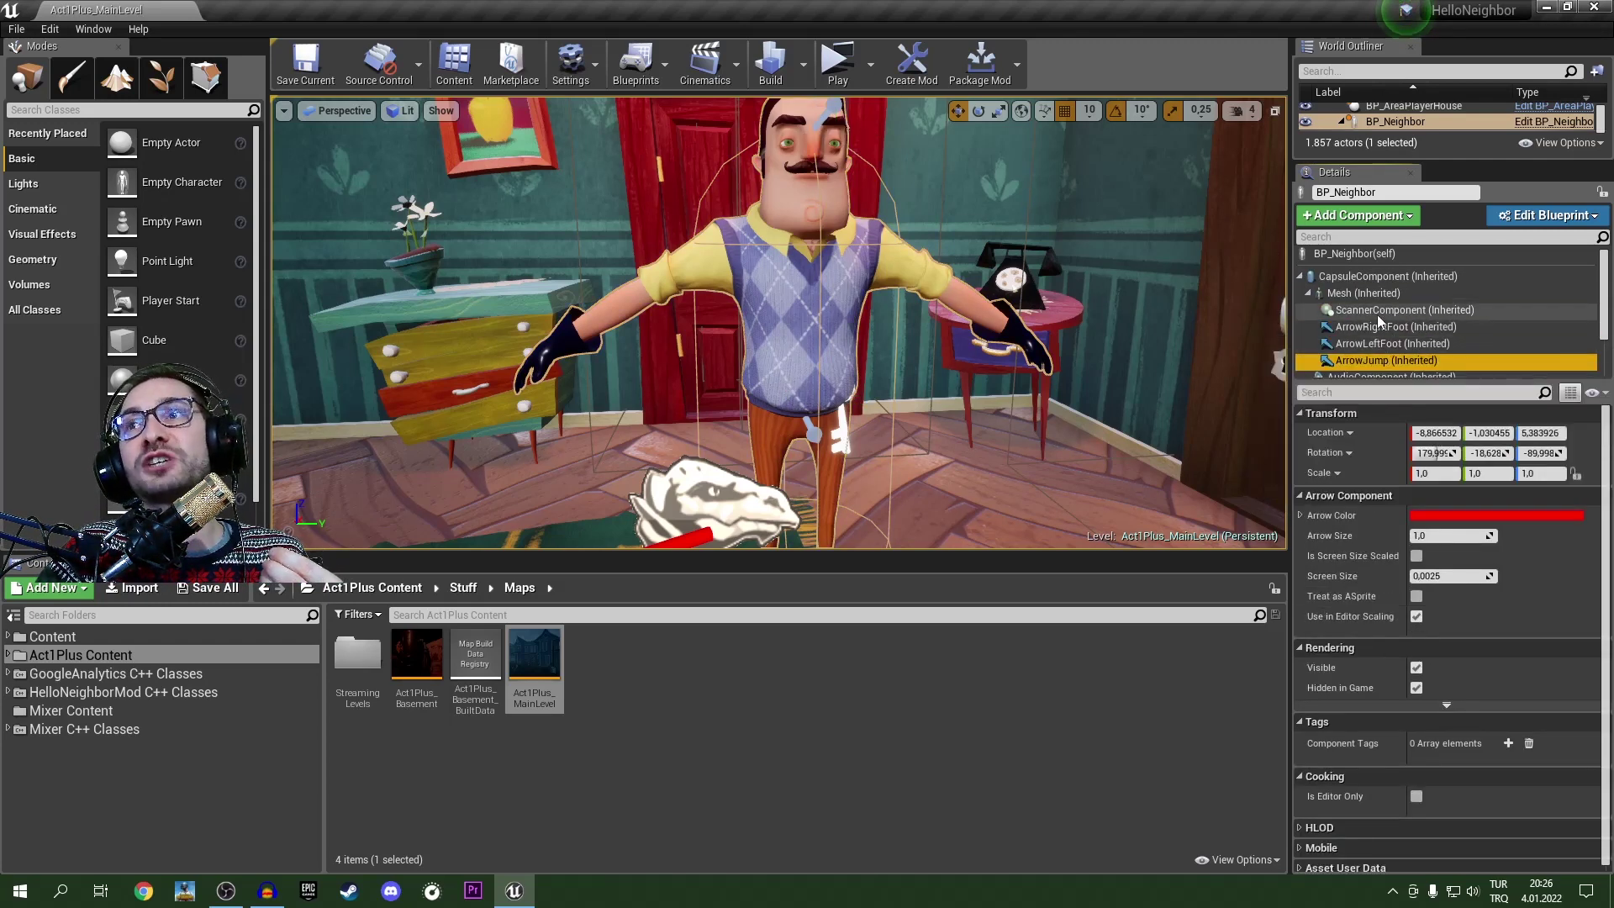
Step: Select the BP_Neighbor root and try player_body as its skeletal mesh
{"action": "left_click", "coordinate": [1345, 254]}
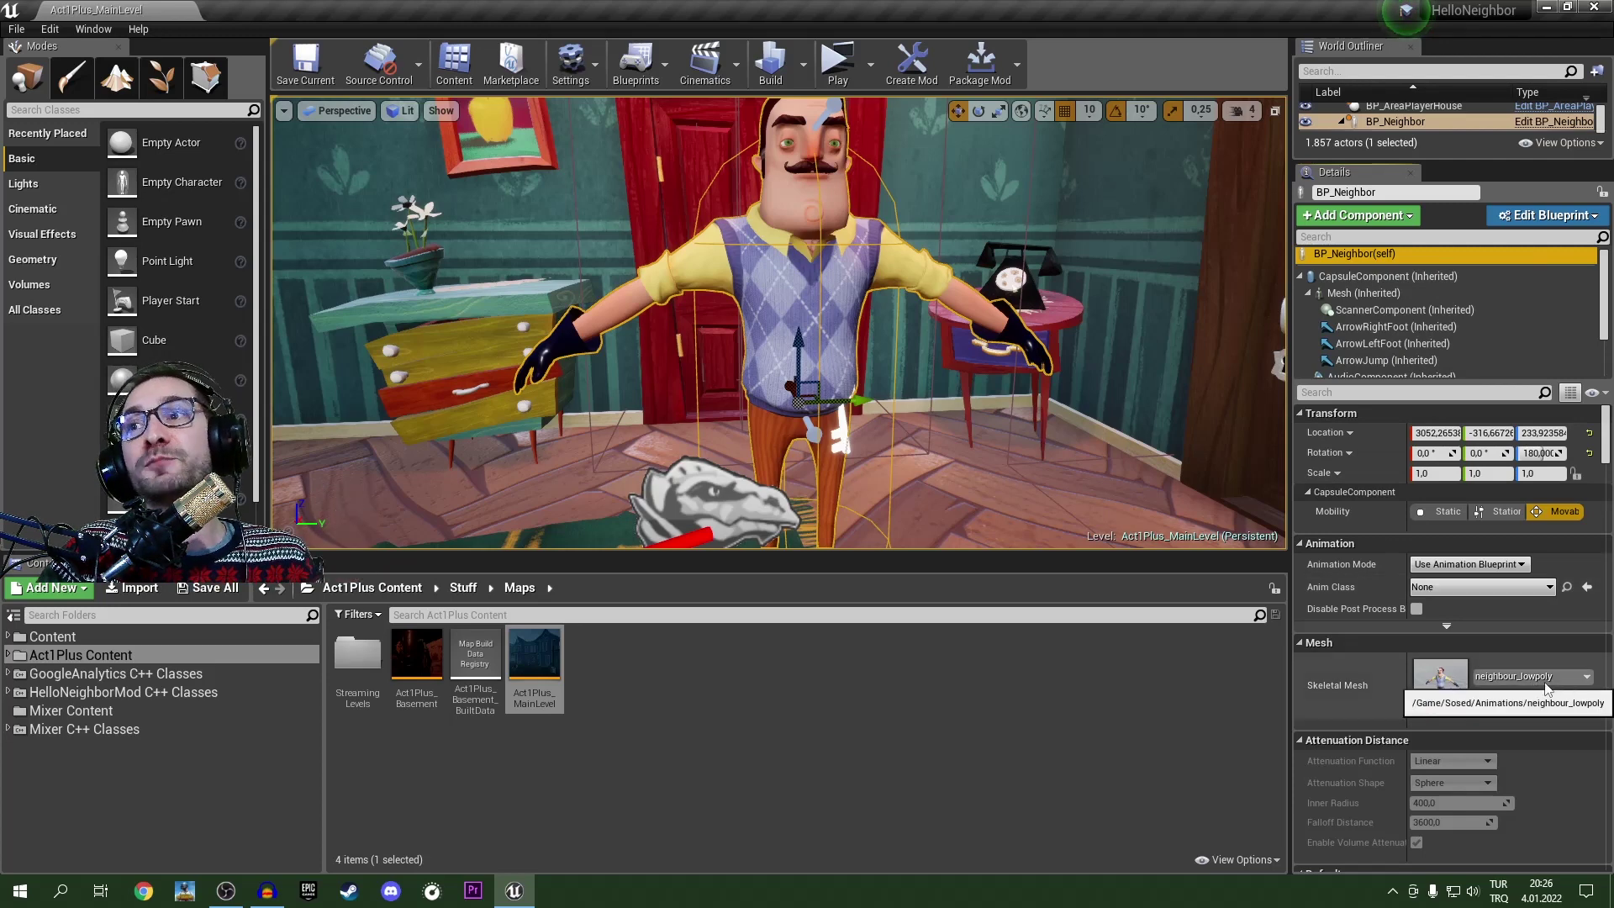
{"action": "scroll", "coordinate": [1543, 683], "scroll_direction": "down", "scroll_amount": 3}
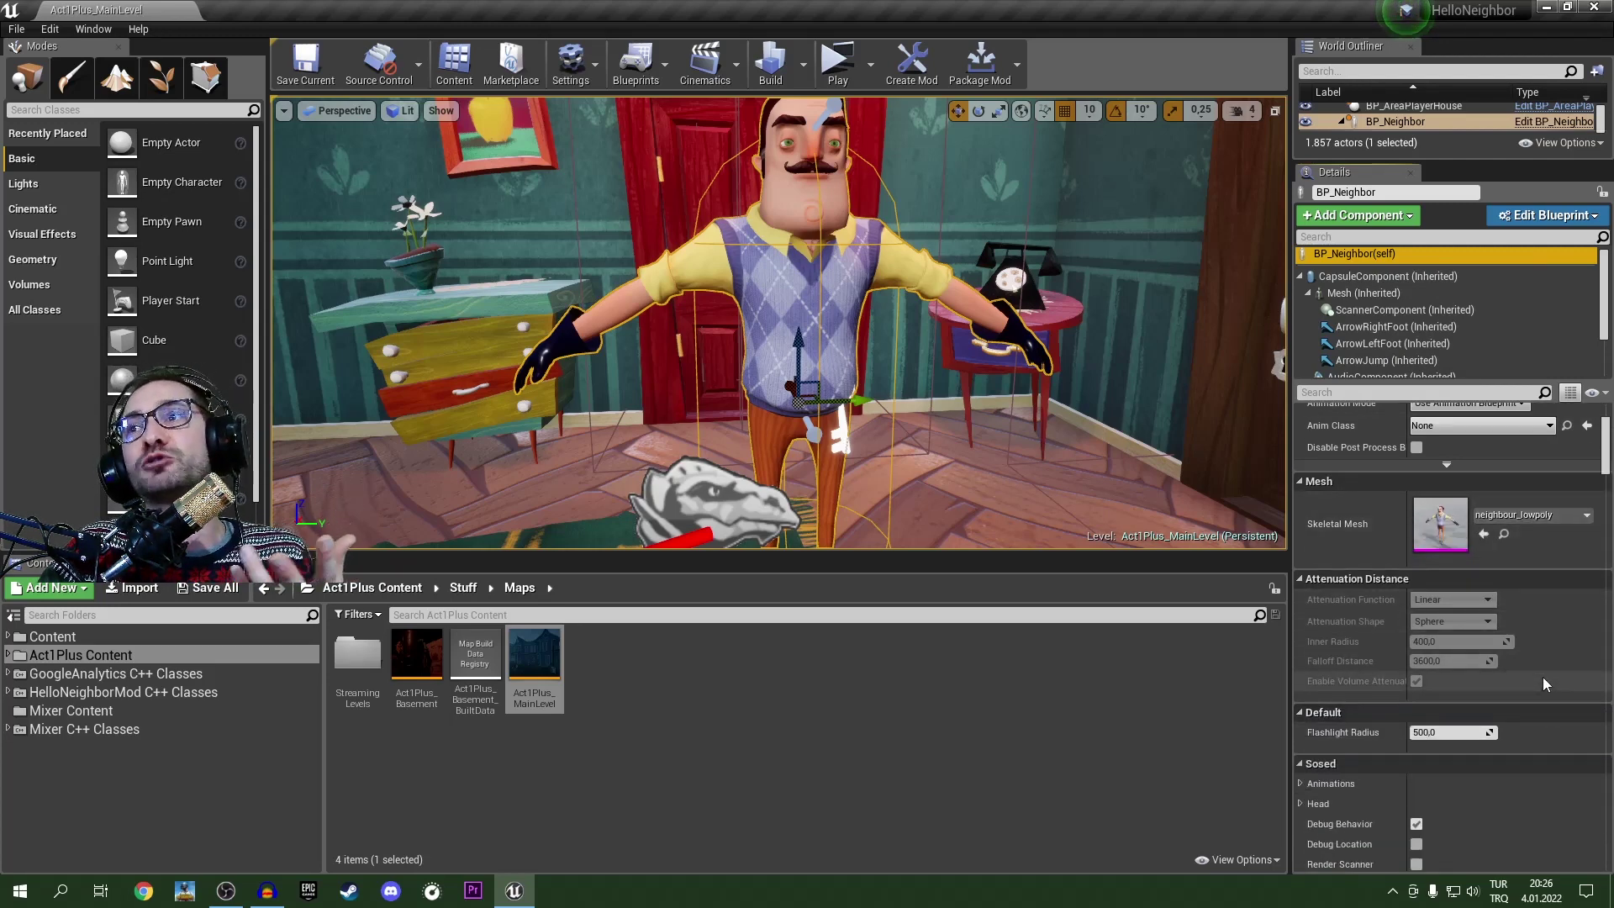
{"action": "left_click", "coordinate": [1587, 542]}
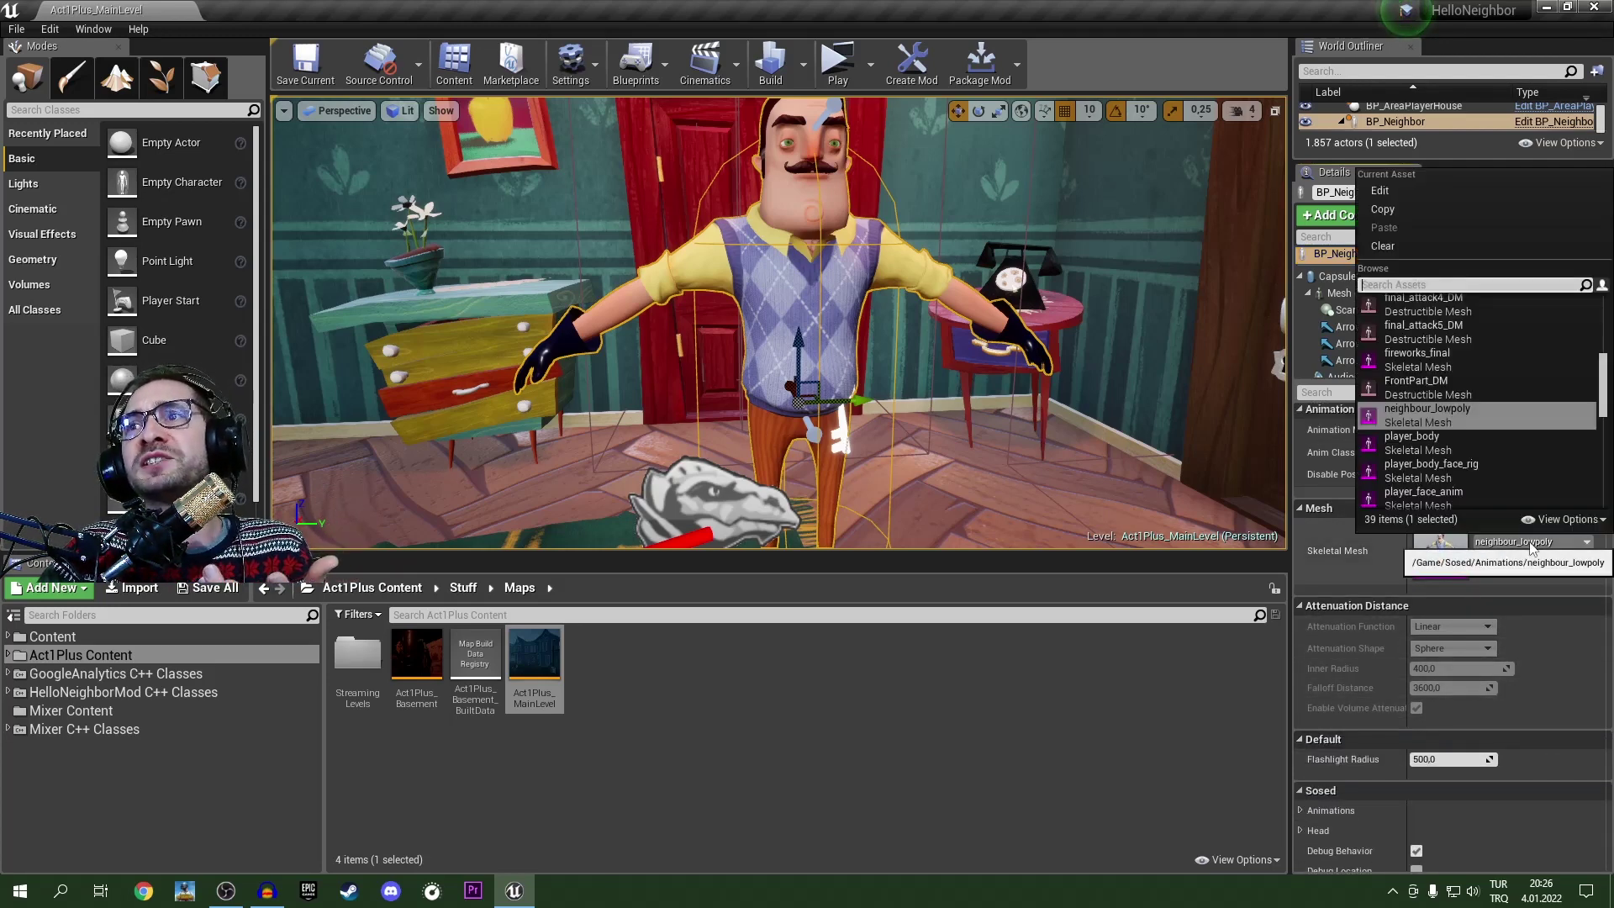
{"action": "left_click", "coordinate": [1441, 454]}
{"action": "right_click_drag", "start_coordinate": [1135, 397], "coordinate": [1117, 355]}
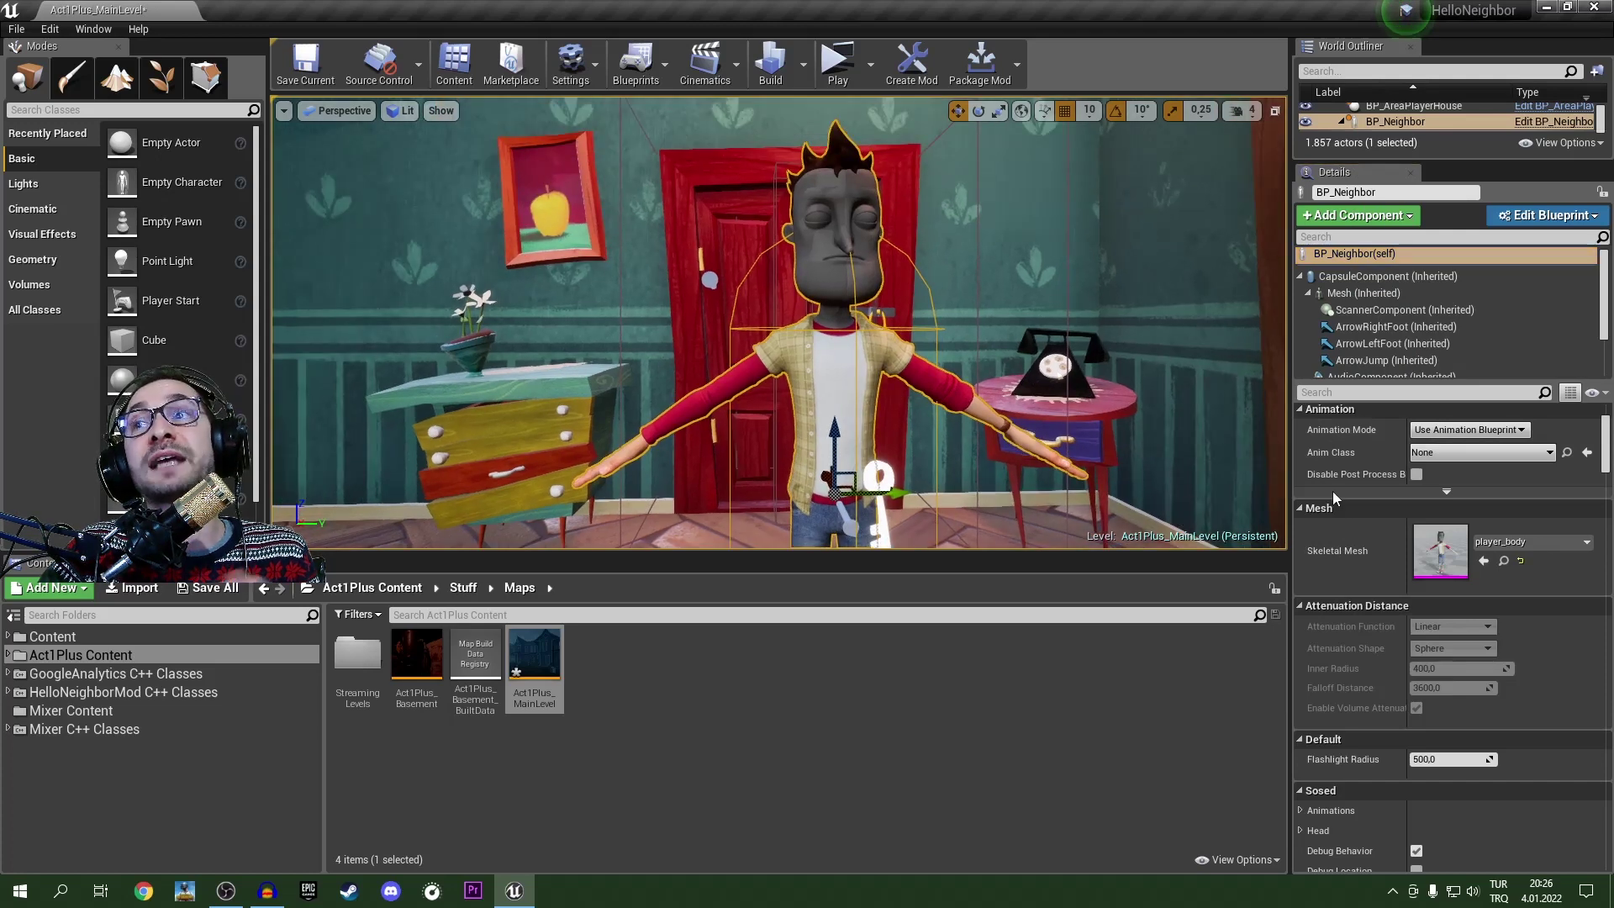
Step: Try the player_body_face_rig, player_face_anim, player_kid and player_teen skeletal meshes on BP_Neighbor, one after another
{"action": "left_click", "coordinate": [1543, 545]}
{"action": "left_click", "coordinate": [1455, 405]}
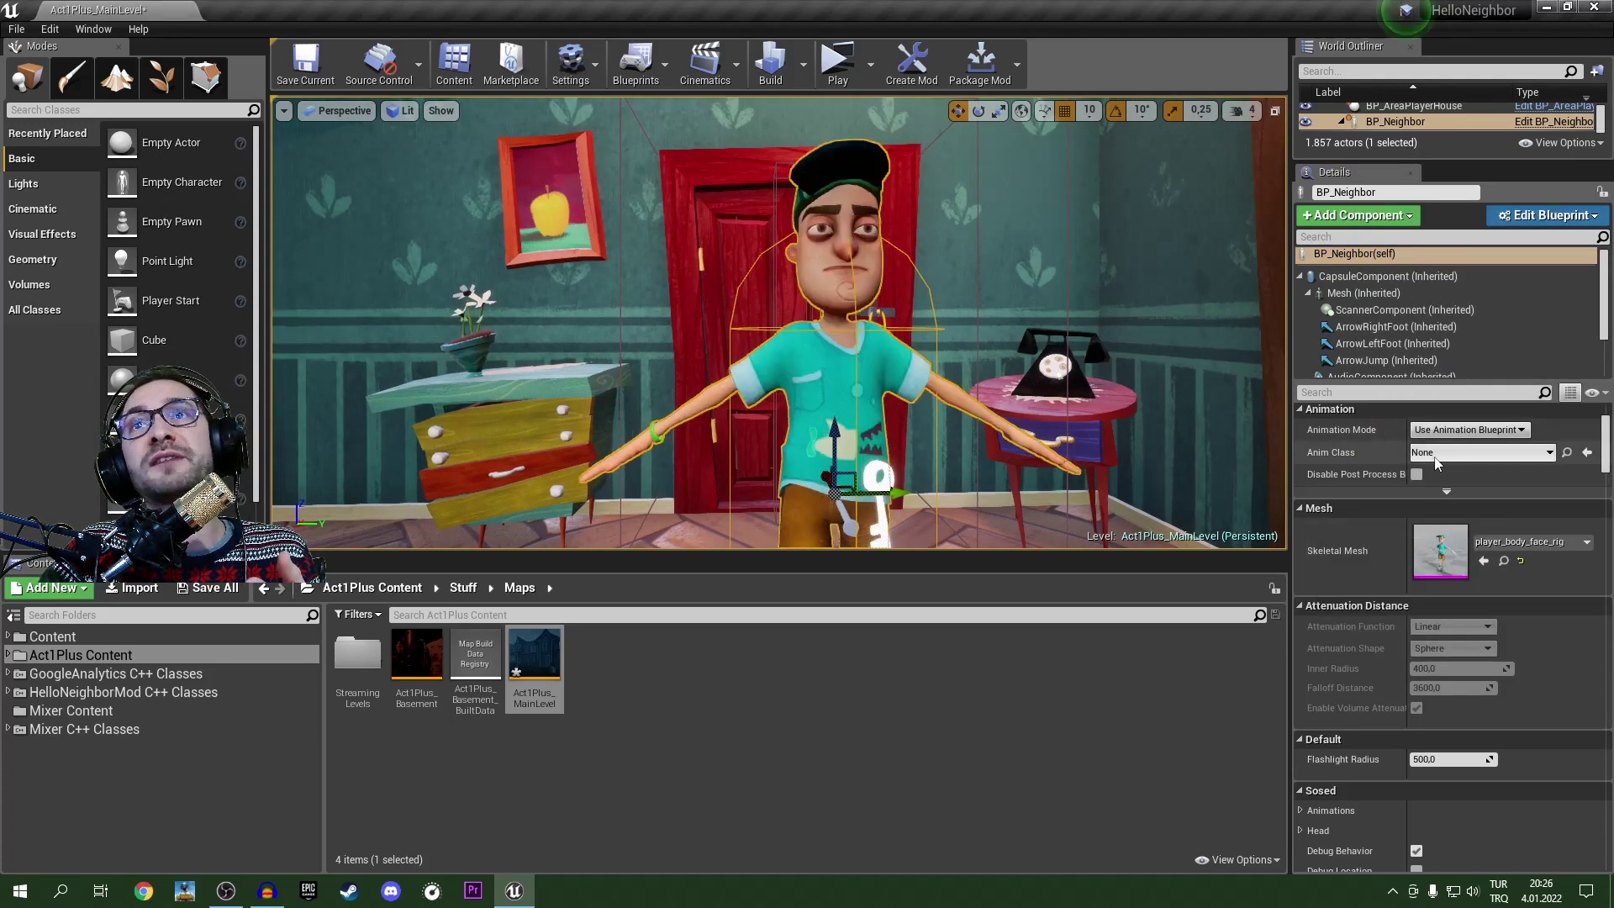
{"action": "left_click", "coordinate": [1507, 543]}
{"action": "left_click", "coordinate": [1449, 448]}
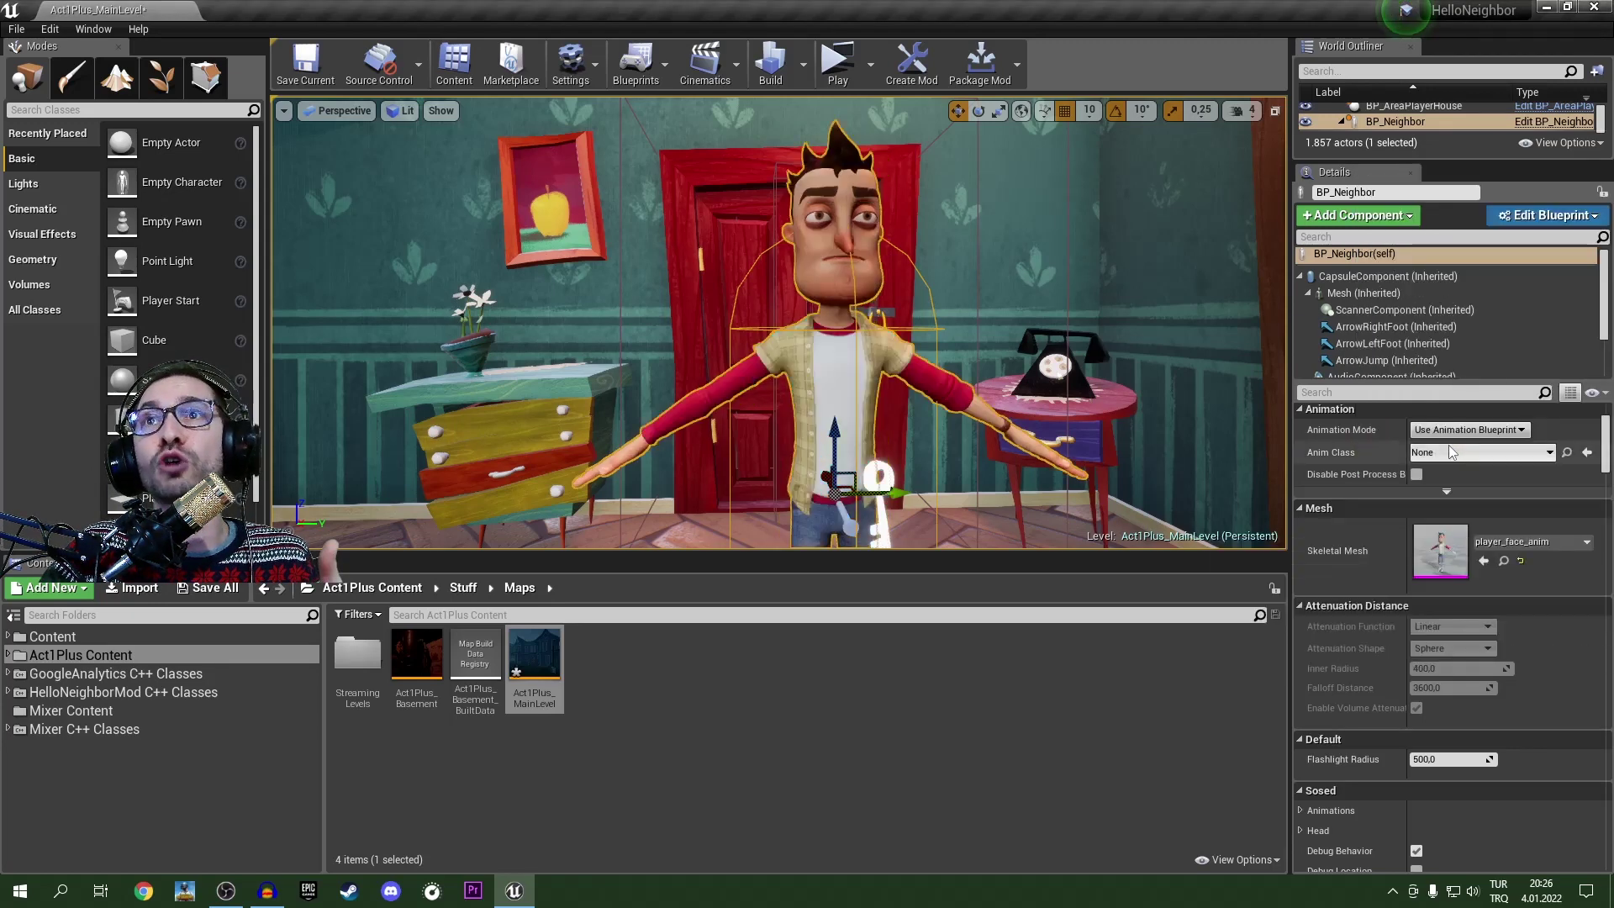
{"action": "left_click", "coordinate": [1510, 543]}
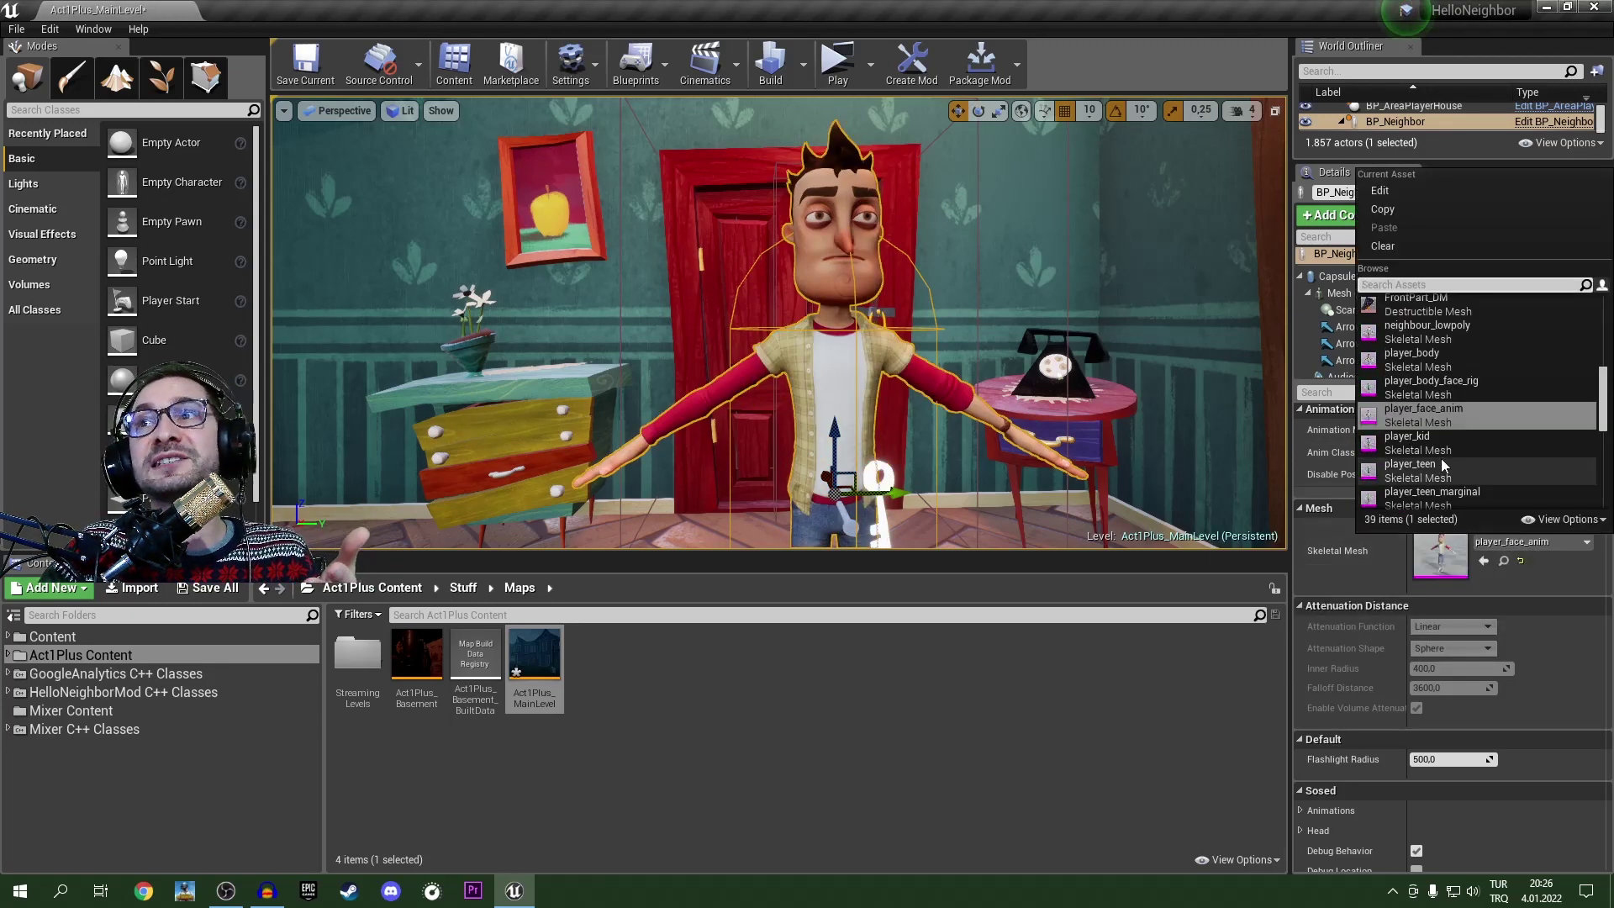
{"action": "left_click", "coordinate": [1405, 443]}
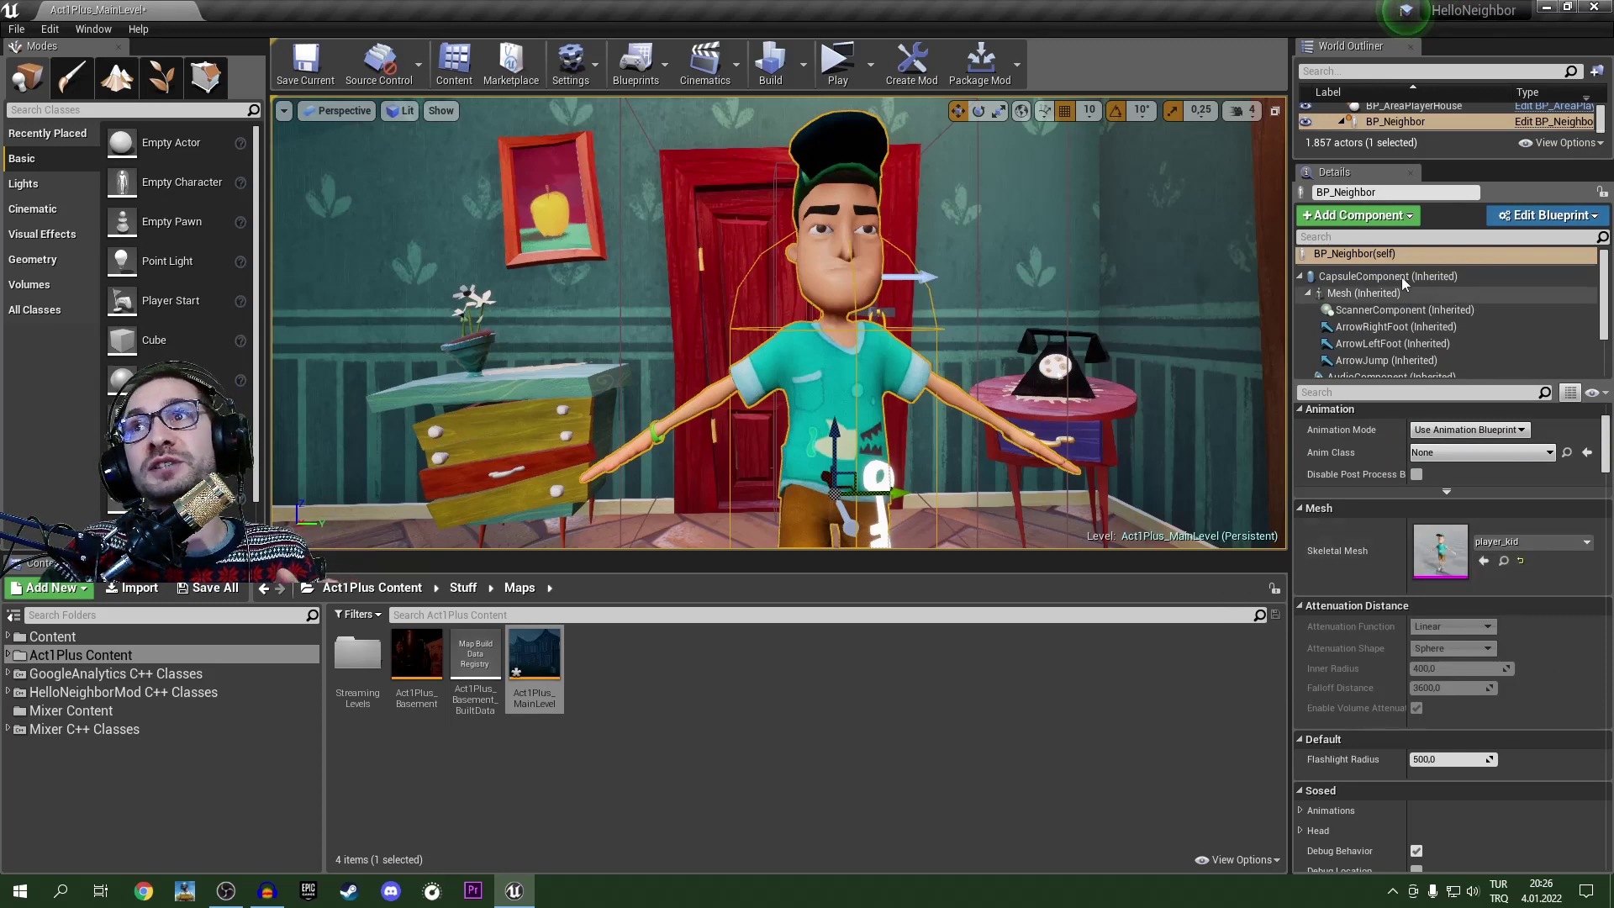
{"action": "left_click", "coordinate": [1515, 545]}
{"action": "left_click", "coordinate": [1404, 445]}
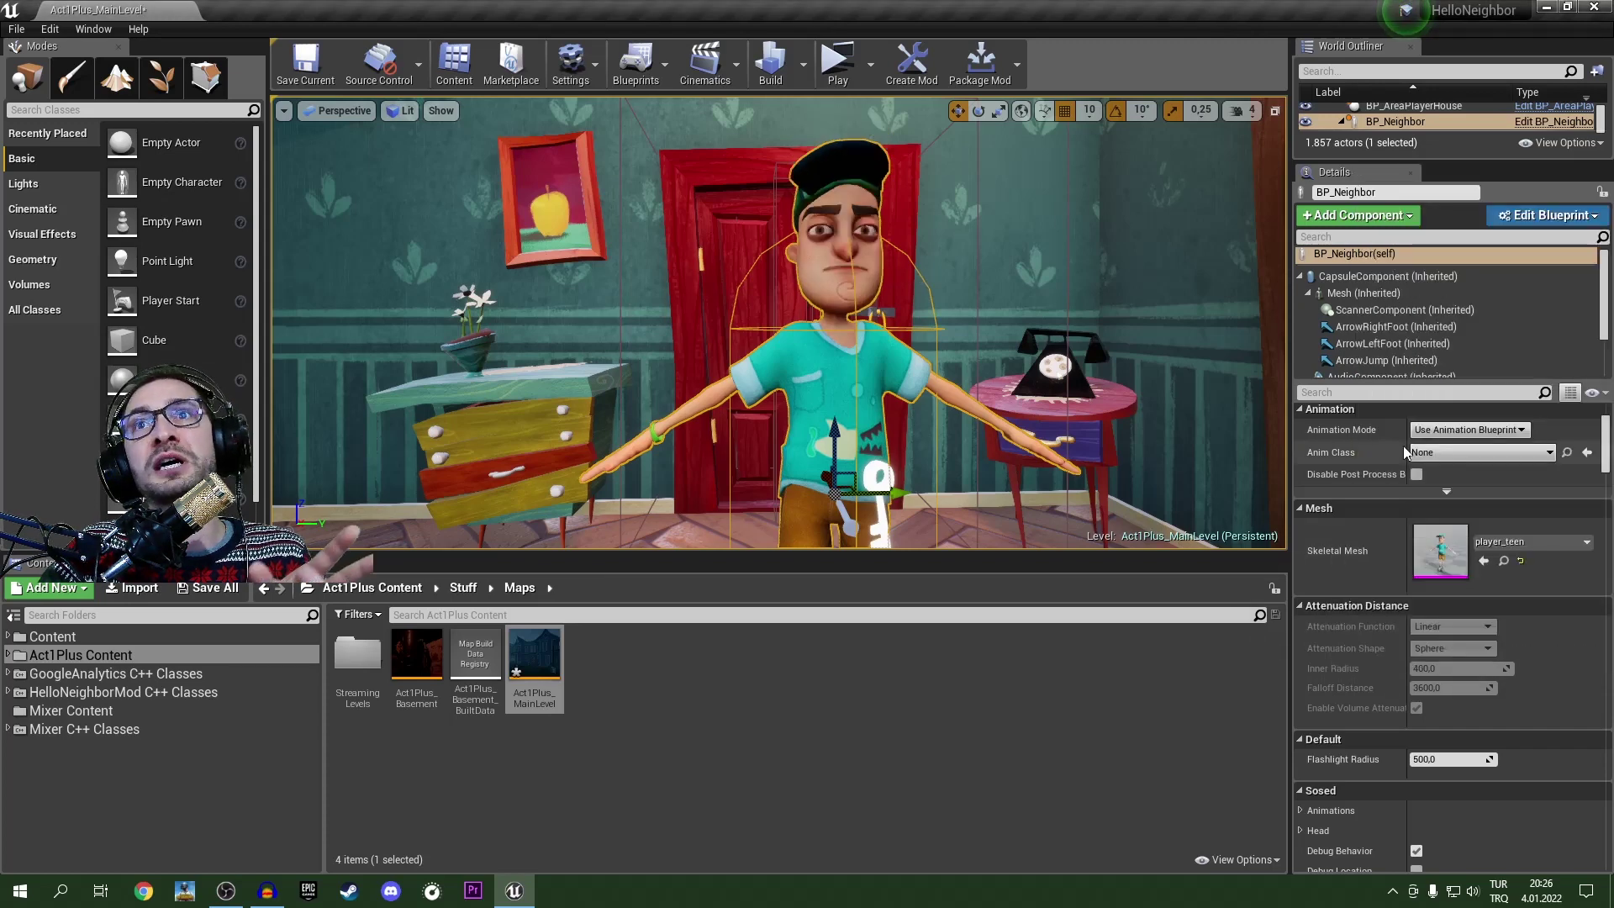
Step: Set BP_Neighbor's skeletal mesh to the face variant of player_teen_marginal
{"action": "left_click", "coordinate": [1512, 538]}
{"action": "left_click", "coordinate": [1414, 462]}
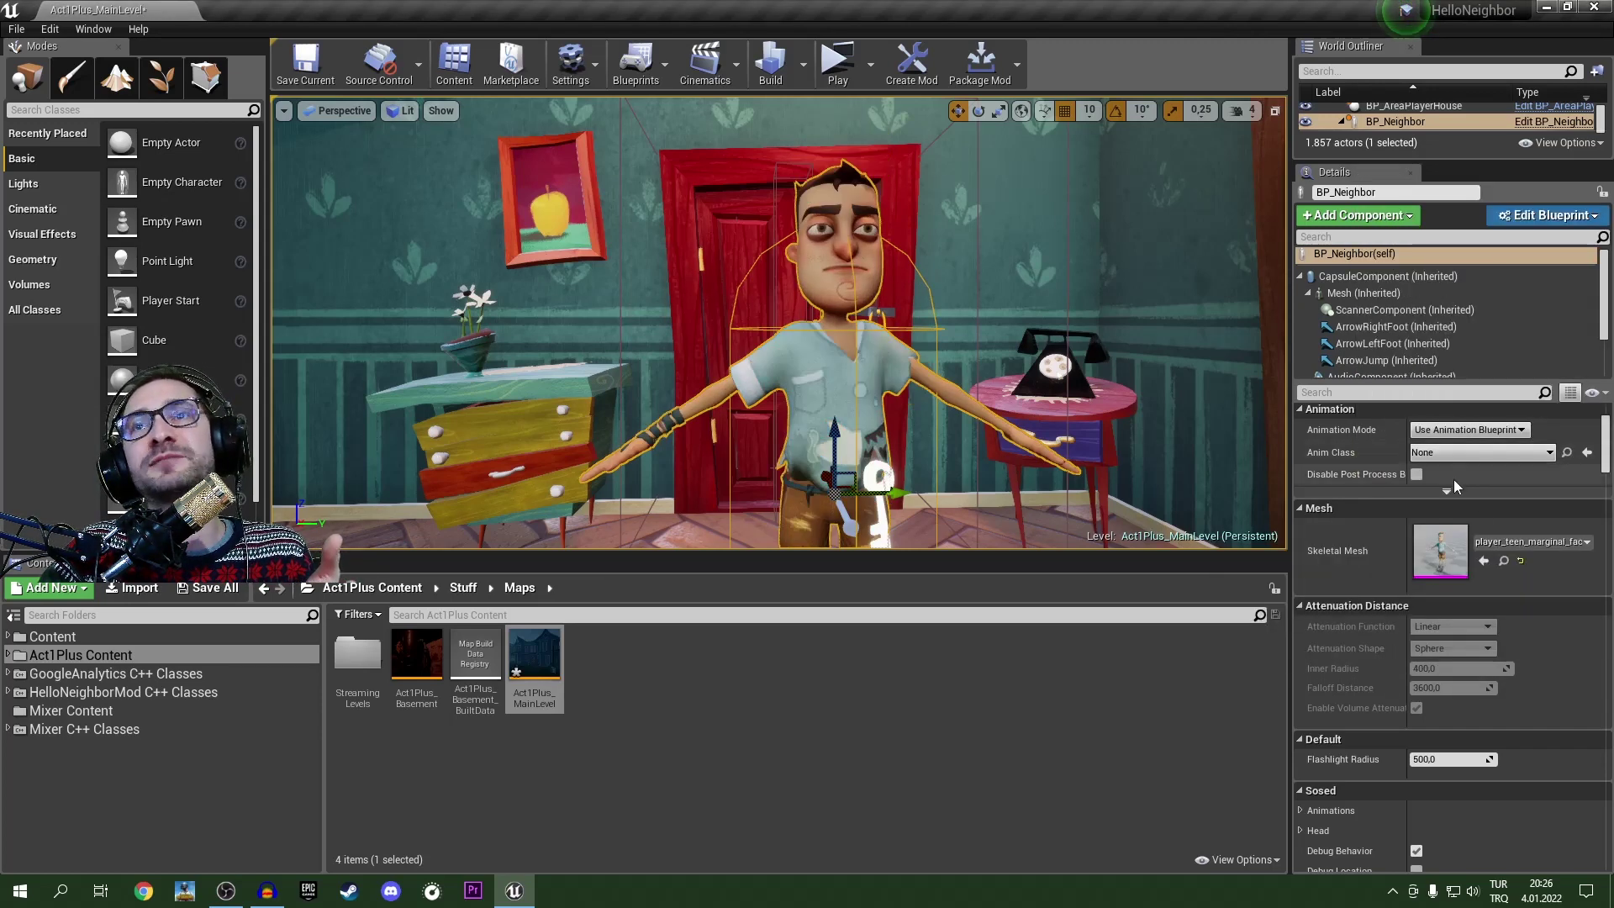
Step: Set BP_Neighbor's skeletal mesh to soda_bottle and save the level
{"action": "left_click", "coordinate": [1510, 542]}
{"action": "left_click", "coordinate": [1447, 448]}
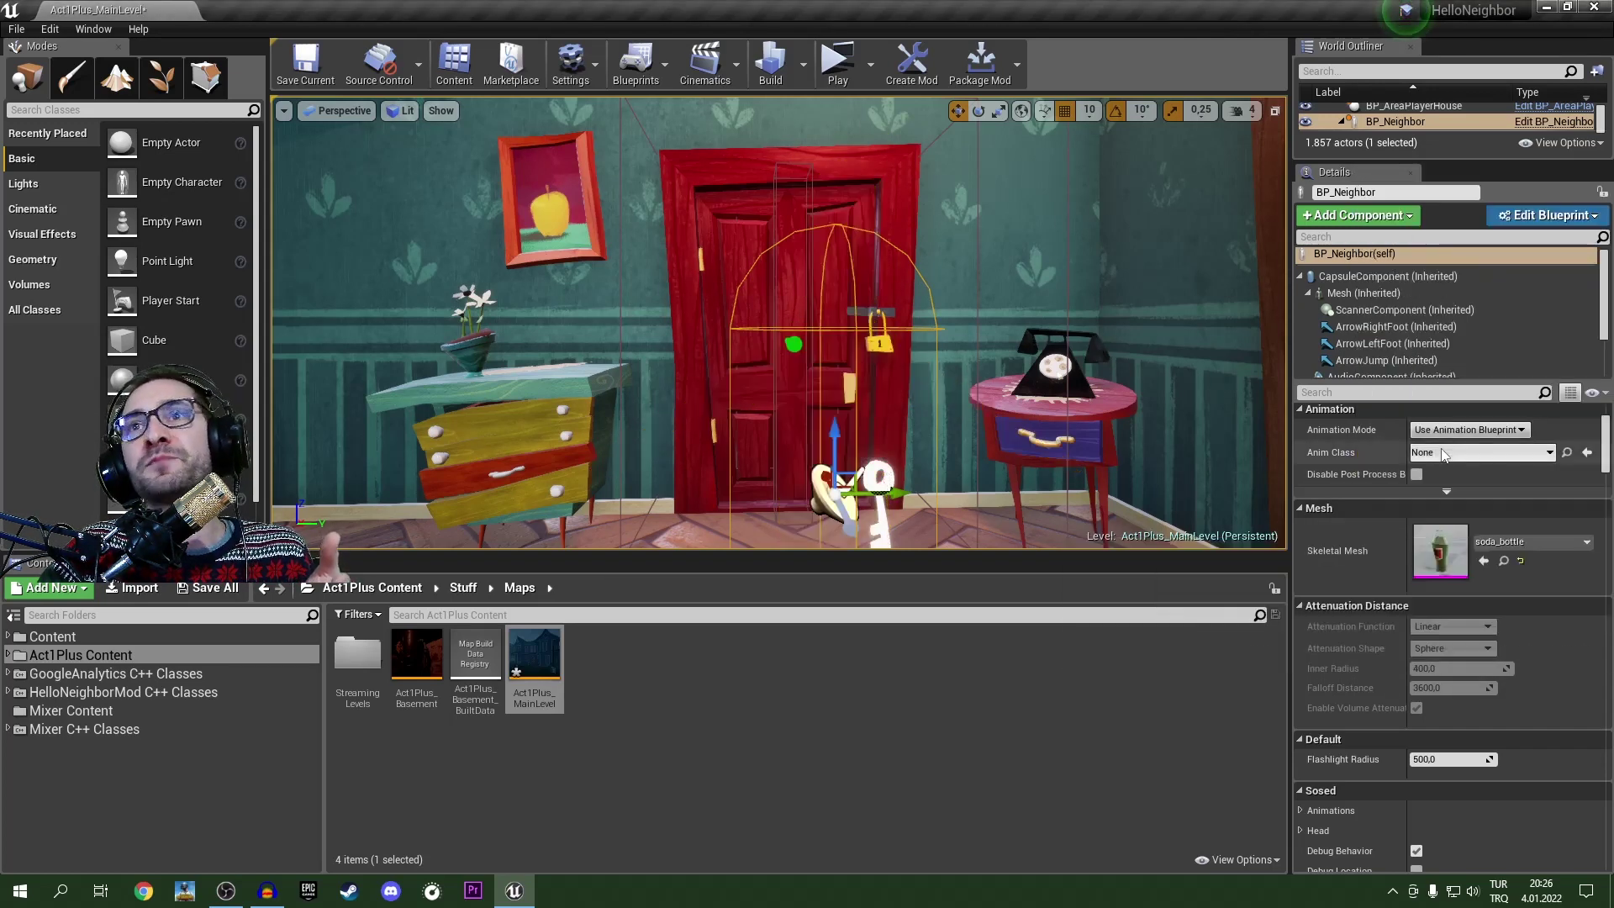
{"action": "key", "text": "f"}
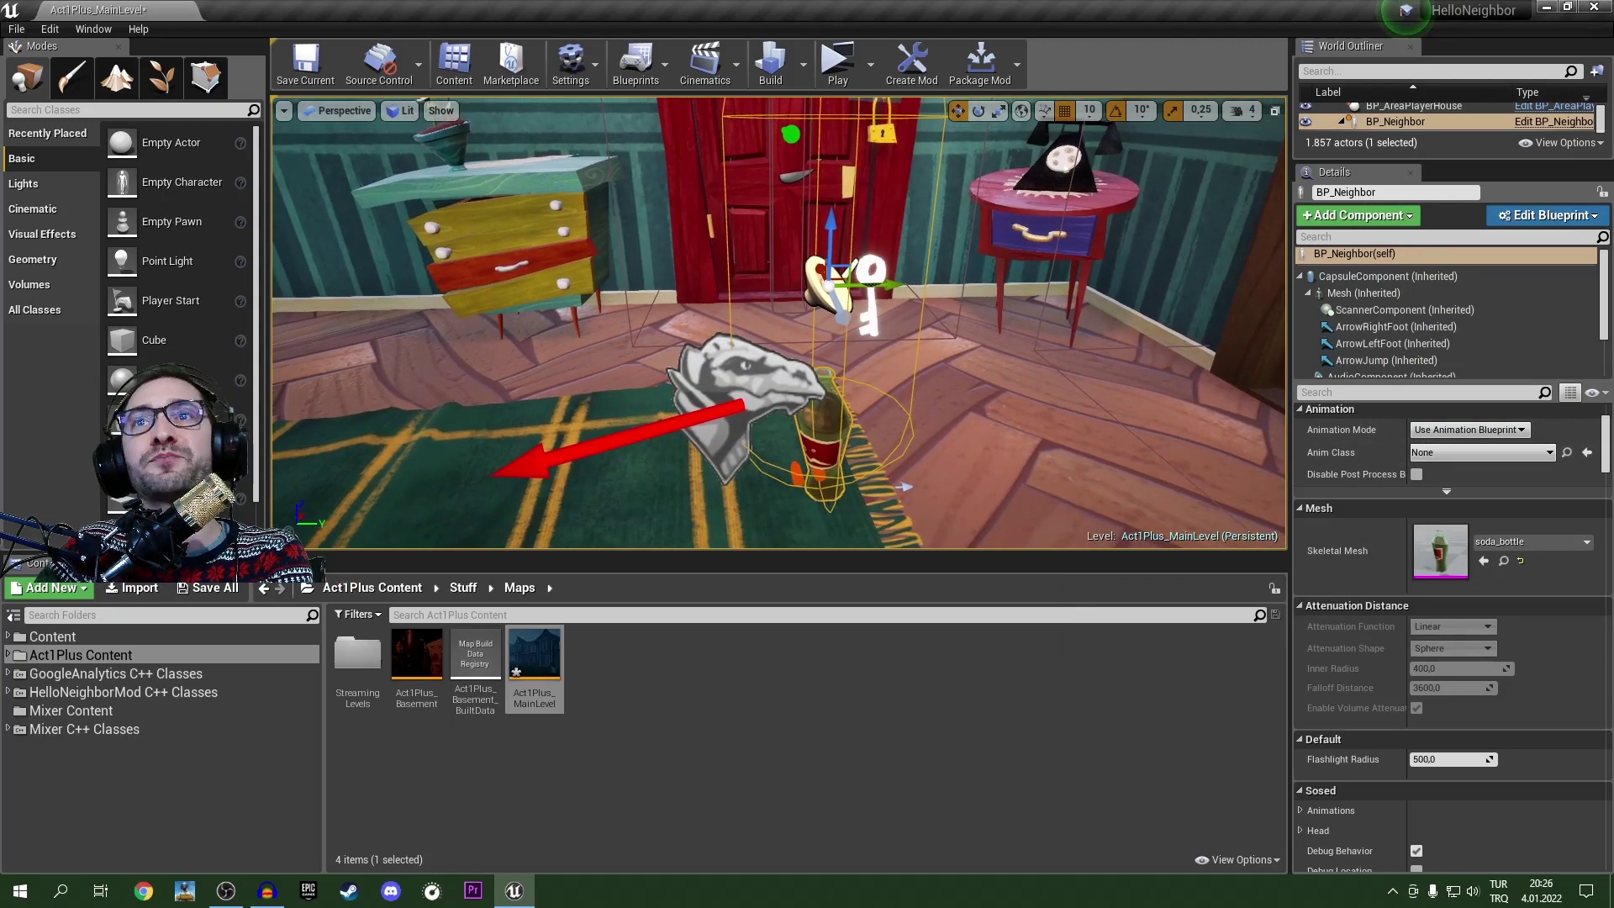
{"action": "mouse_move", "coordinate": [1082, 405]}
{"action": "right_mouse_down"}
{"action": "mouse_move", "coordinate": [1082, 505]}
{"action": "mouse_move", "coordinate": [1082, 387]}
{"action": "mouse_move", "coordinate": [1082, 405]}
{"action": "right_mouse_up"}
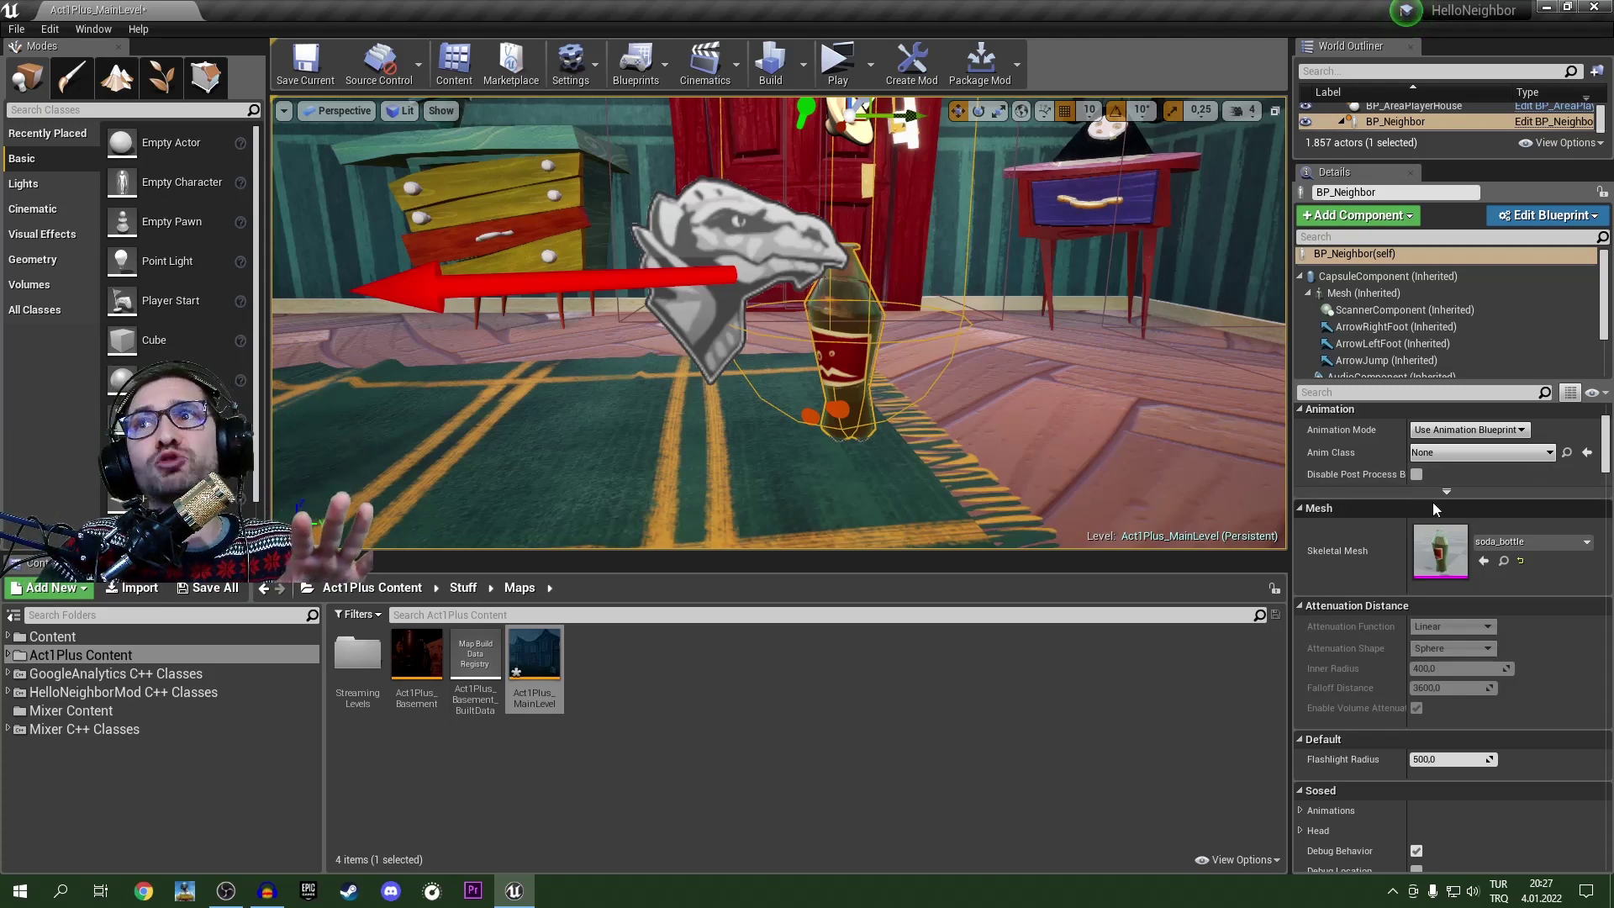
{"action": "left_click", "coordinate": [301, 67]}
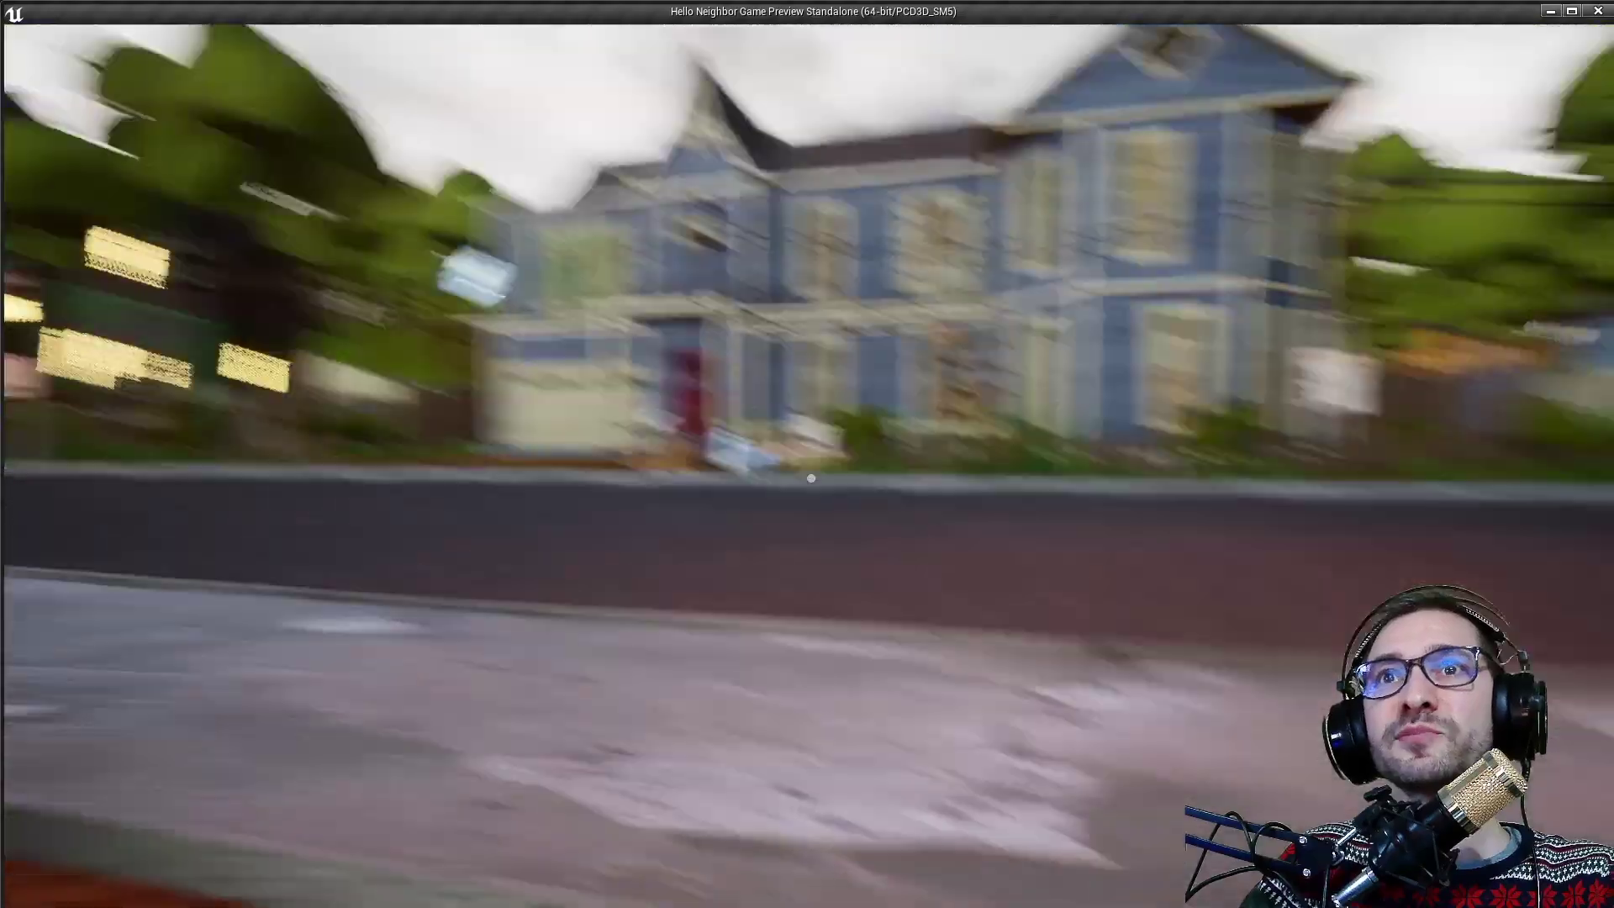
Step: Play-test the level by crossing the street to the blue house and opening its red front door
{"action": "key", "text": "w"}
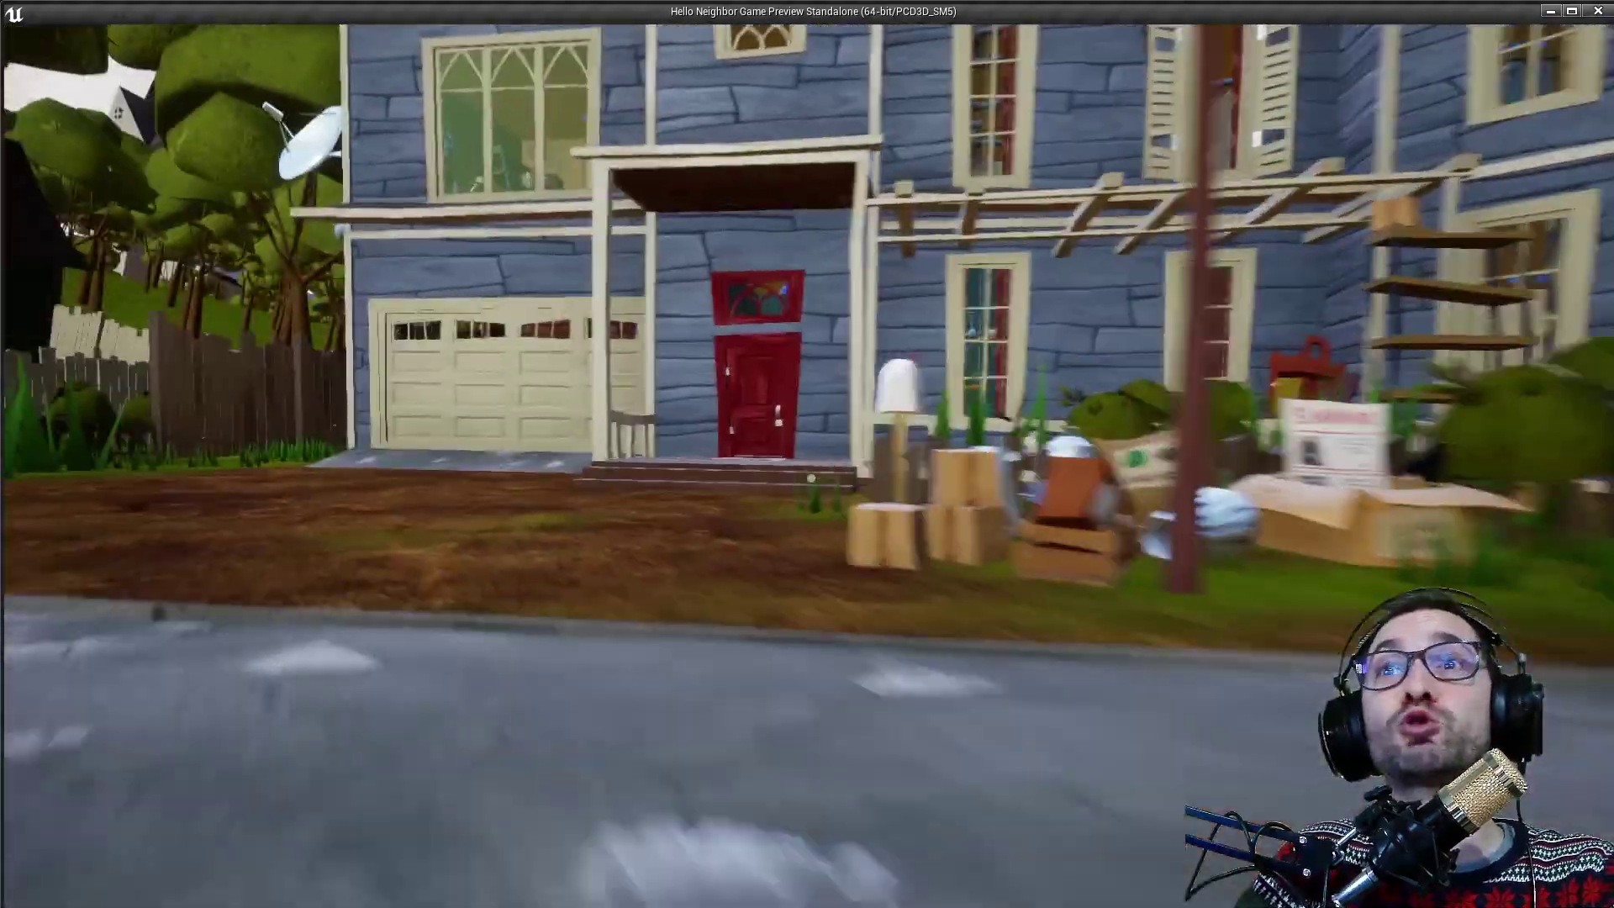
{"action": "key", "text": "w"}
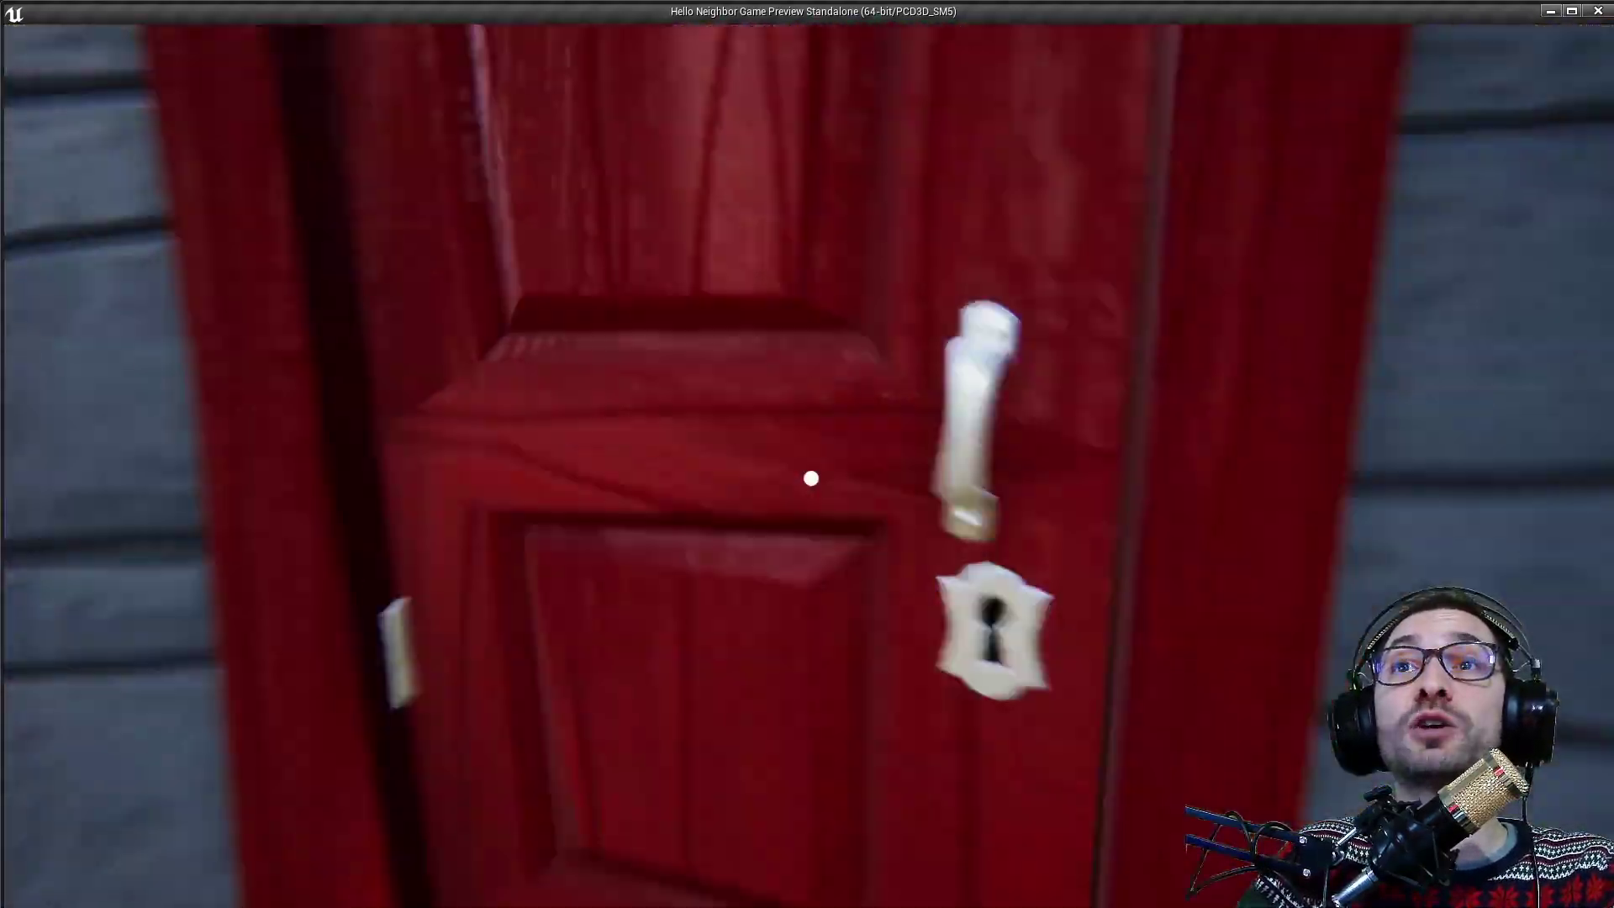
{"action": "key", "text": "e"}
{"action": "key", "text": "s"}
{"action": "key", "text": "w"}
{"action": "key", "text": "s"}
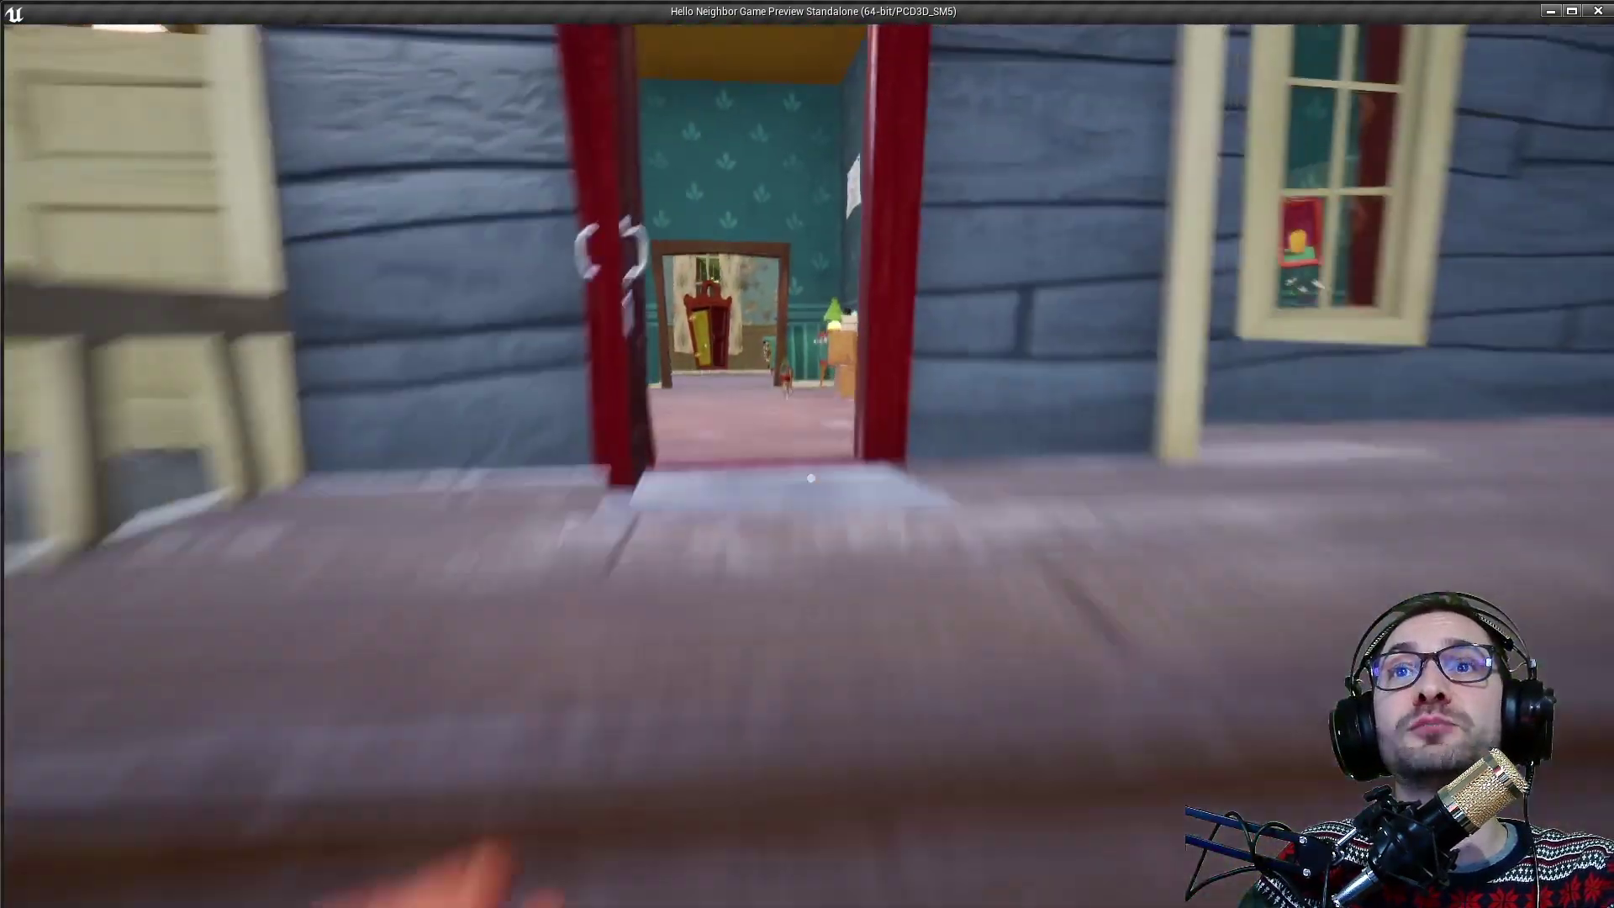
Step: Back away across the street to draw out the bottle-shaped neighbor, approach it and end the play-test
{"action": "key", "text": "s"}
{"action": "key", "text": "s"}
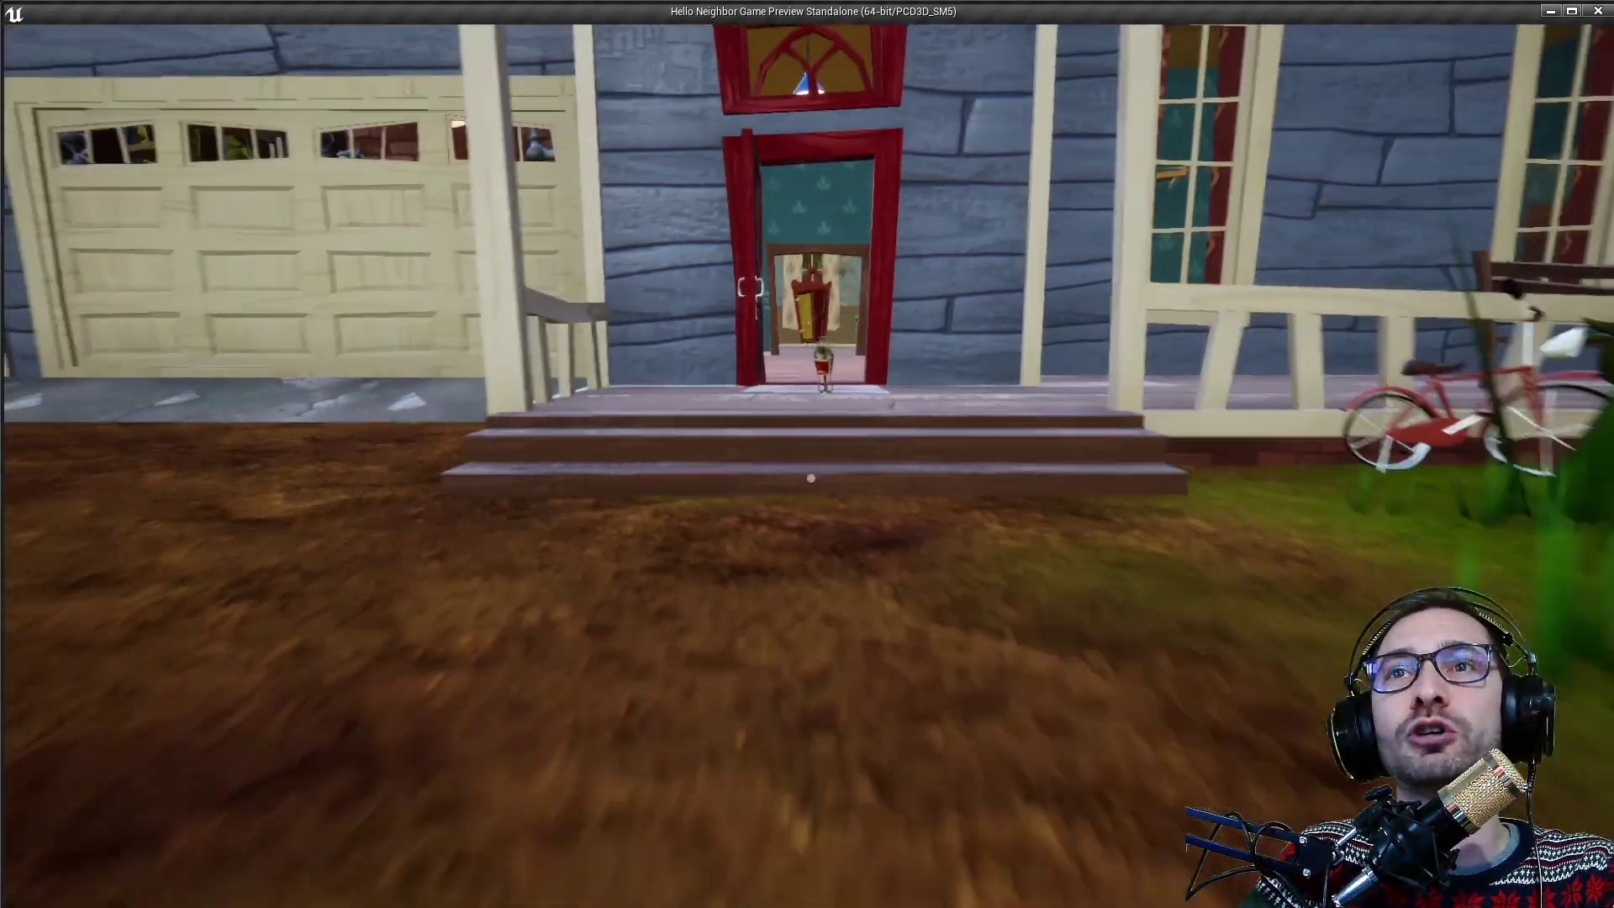
{"action": "key", "text": "s"}
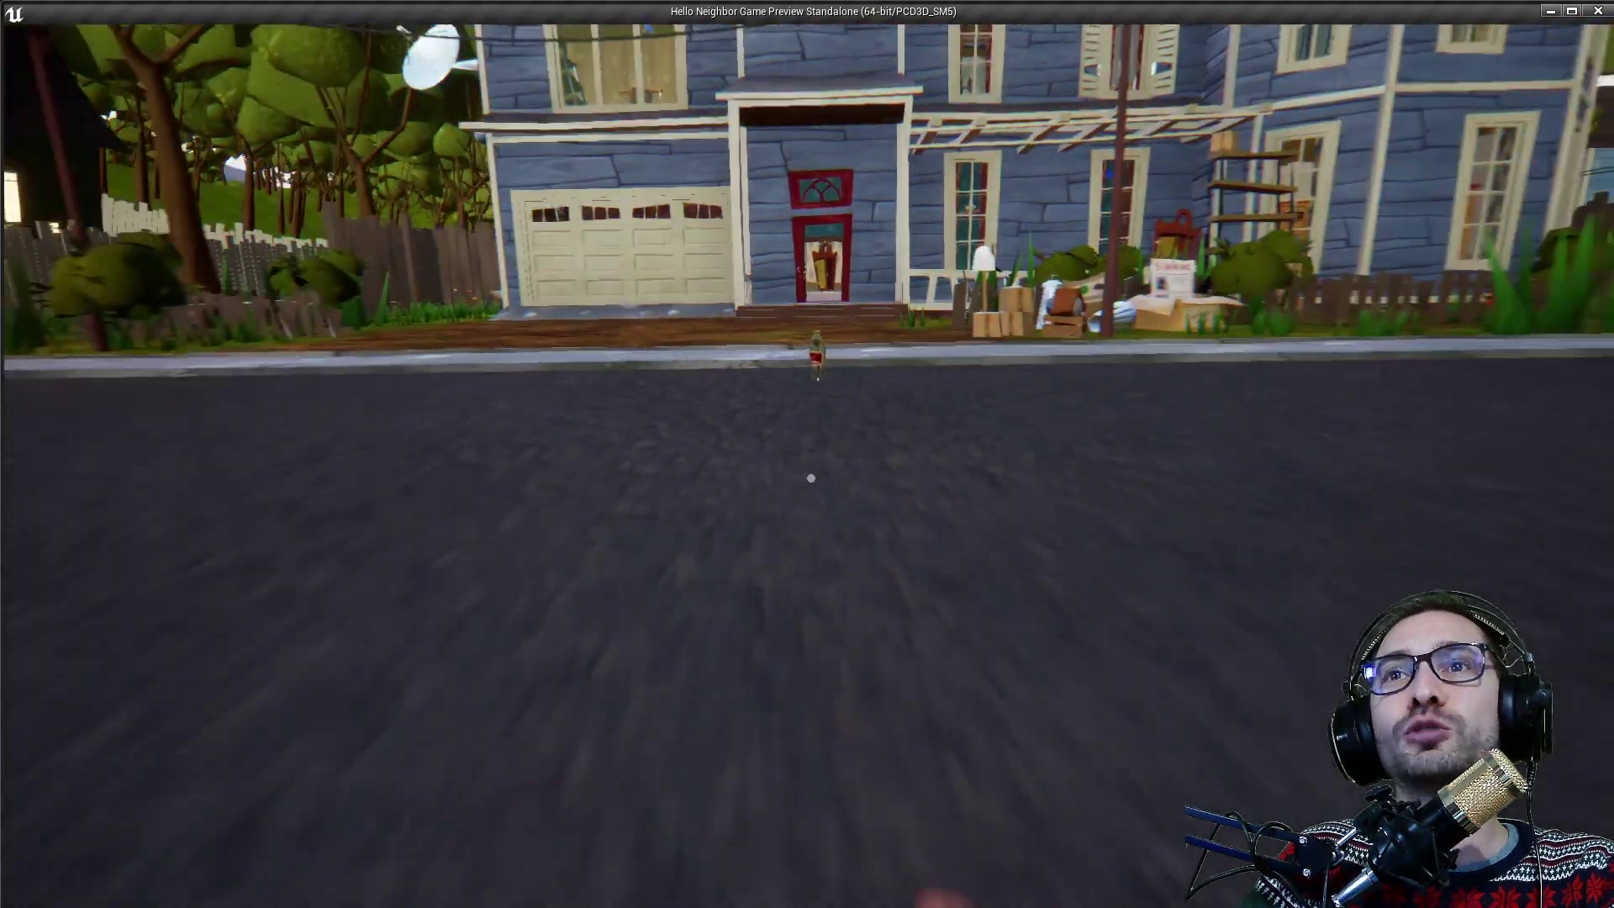
{"action": "key", "text": "s"}
{"action": "key", "text": "w"}
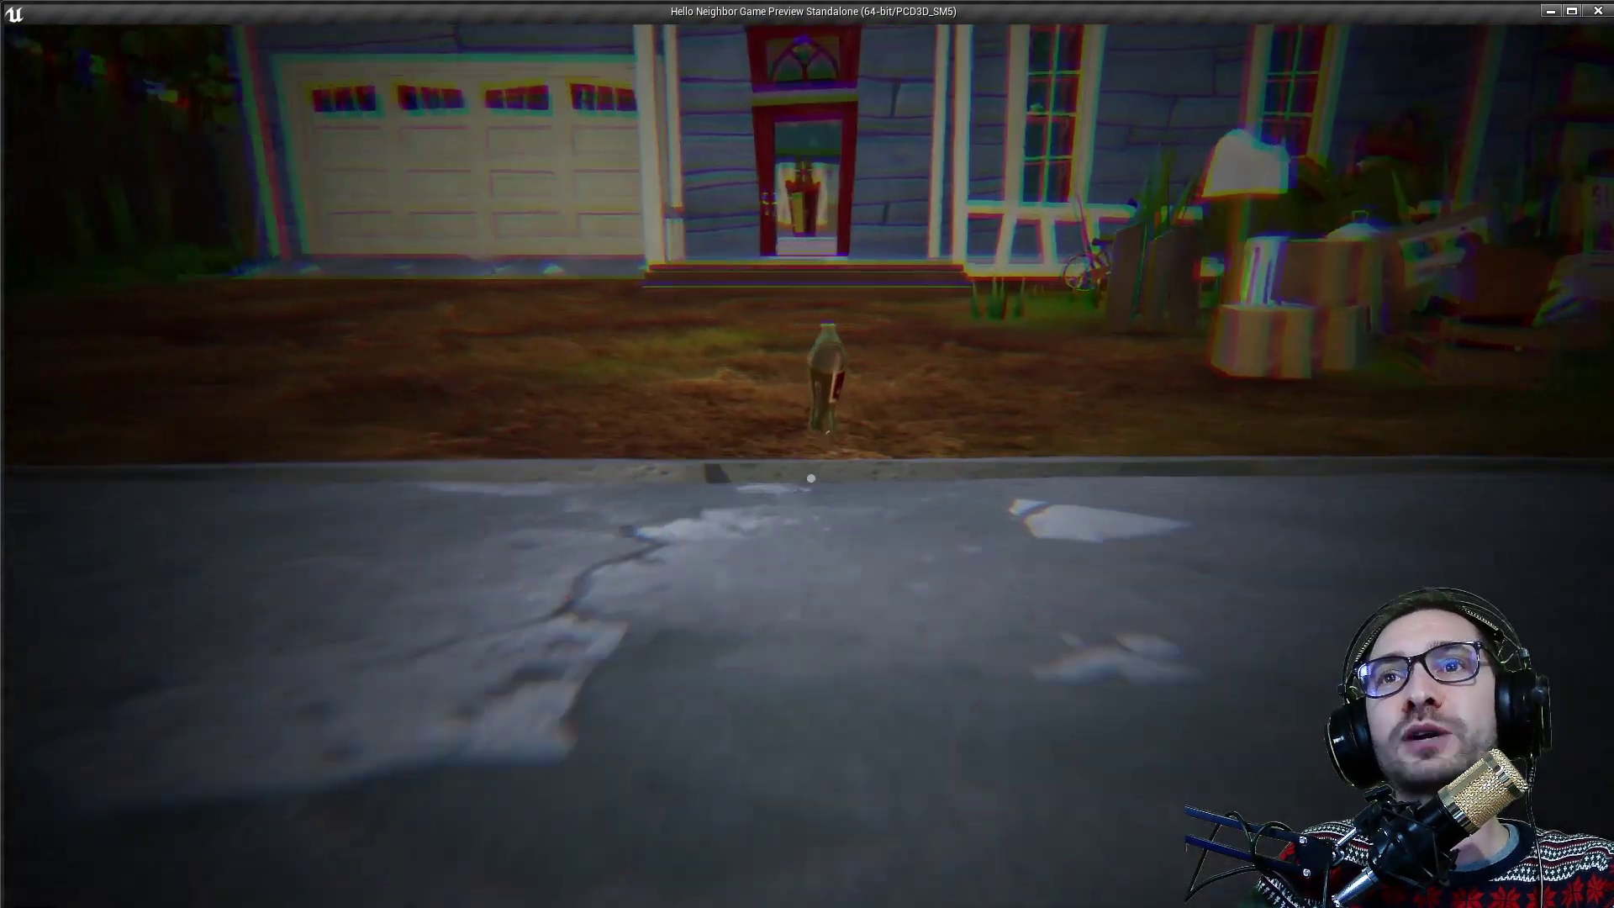
{"action": "key", "text": "w"}
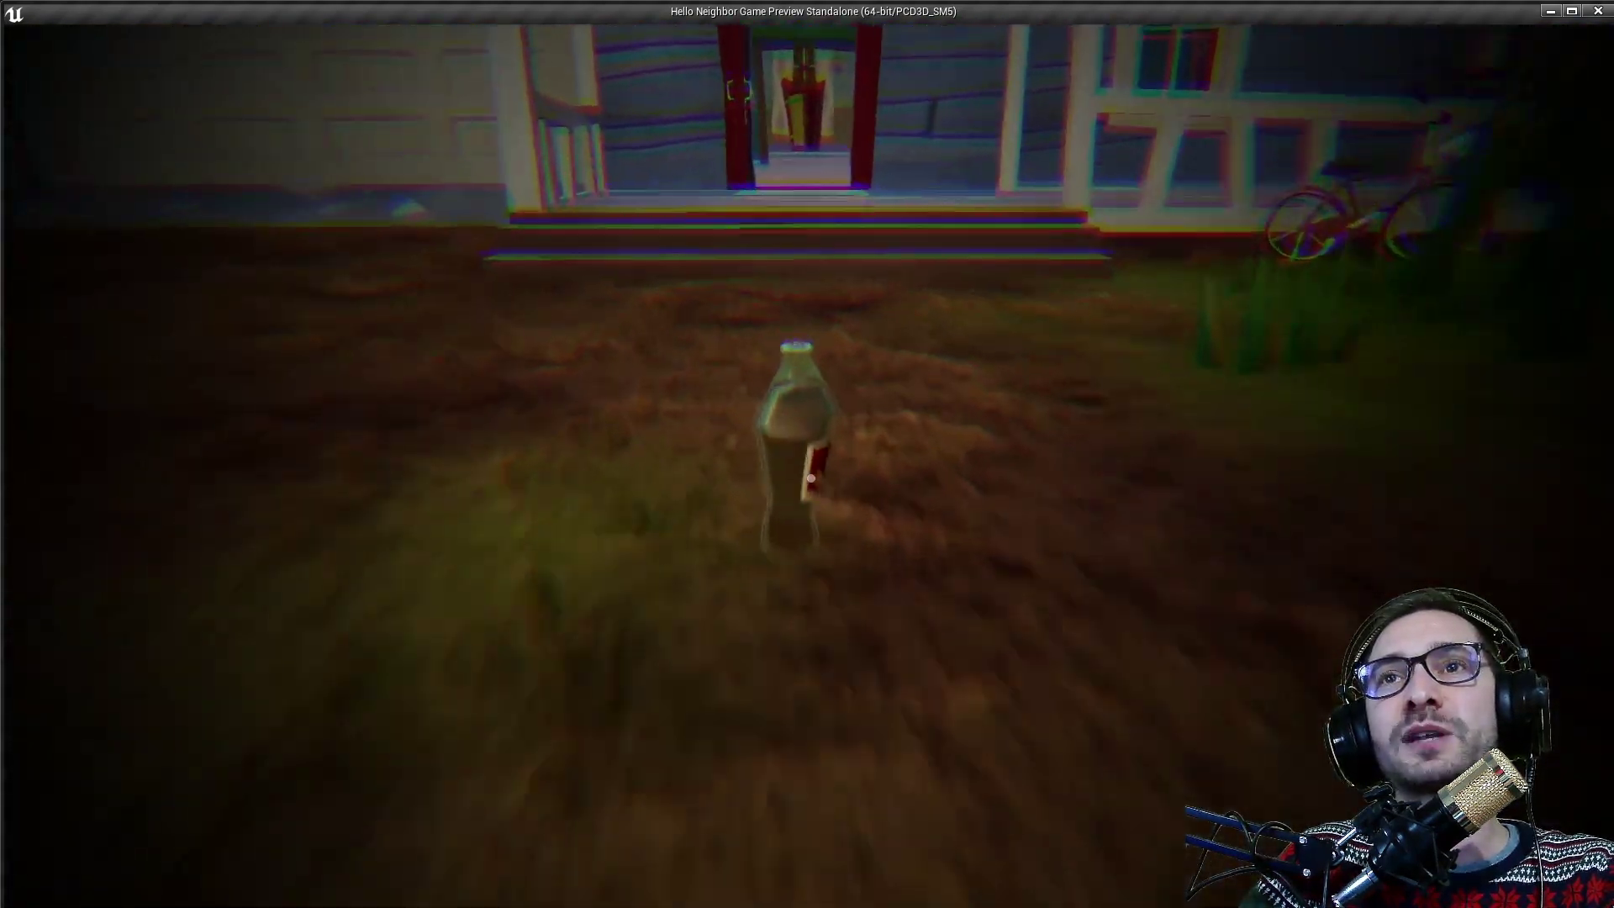
{"action": "key", "text": "Escape"}
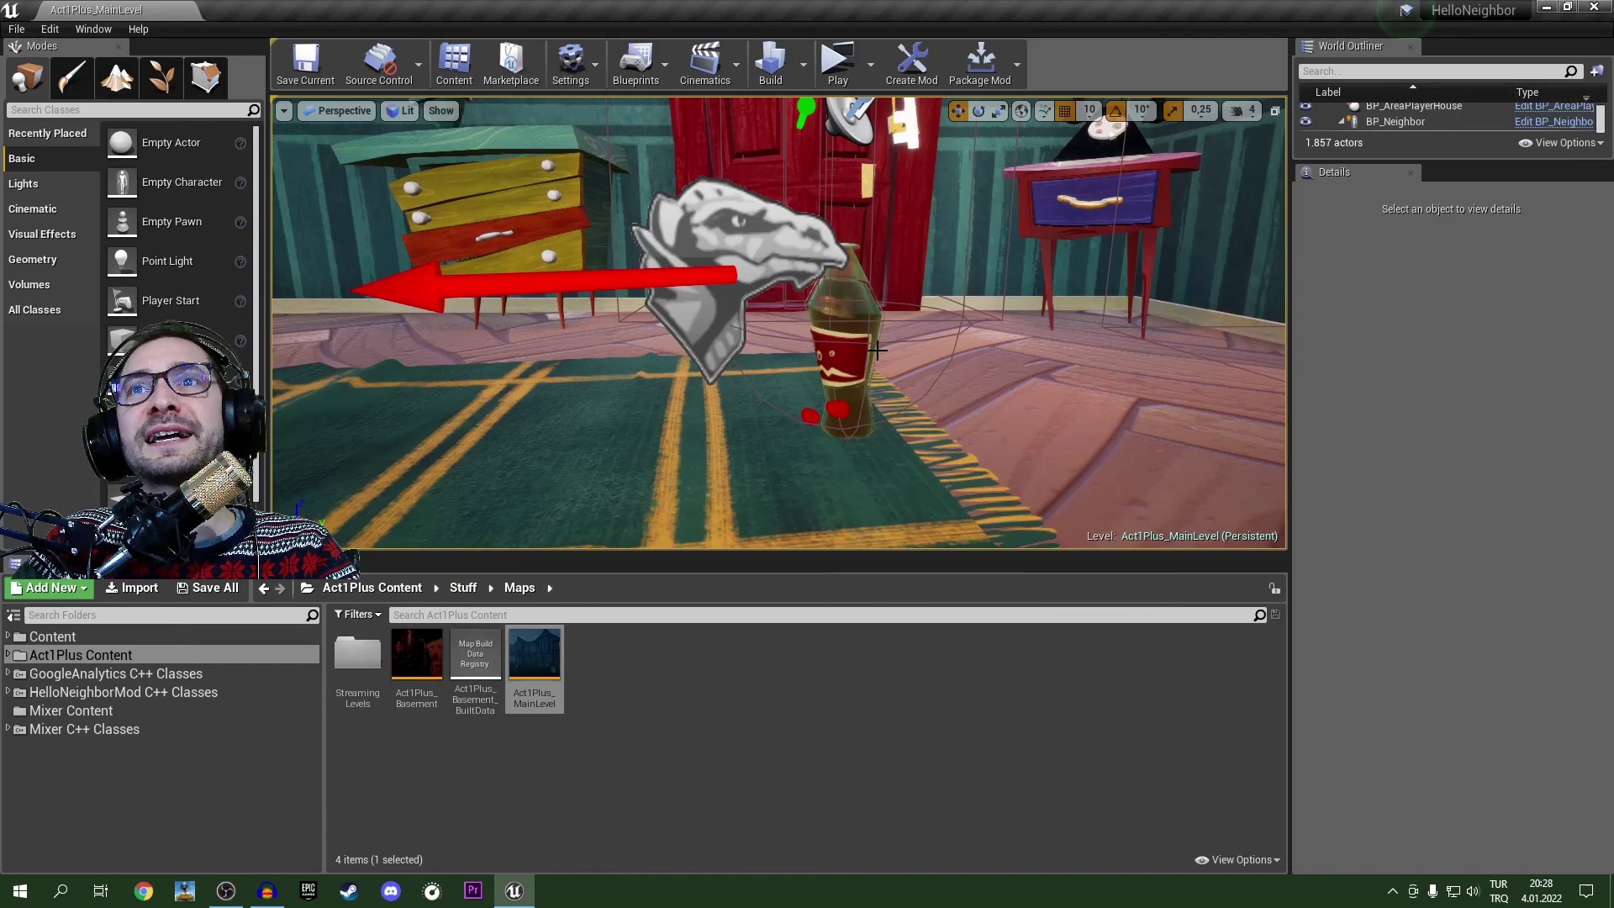
Step: Select BP_Neighbor and try Thing_test as its skeletal mesh
{"action": "right_click_drag", "start_coordinate": [877, 349], "coordinate": [864, 316]}
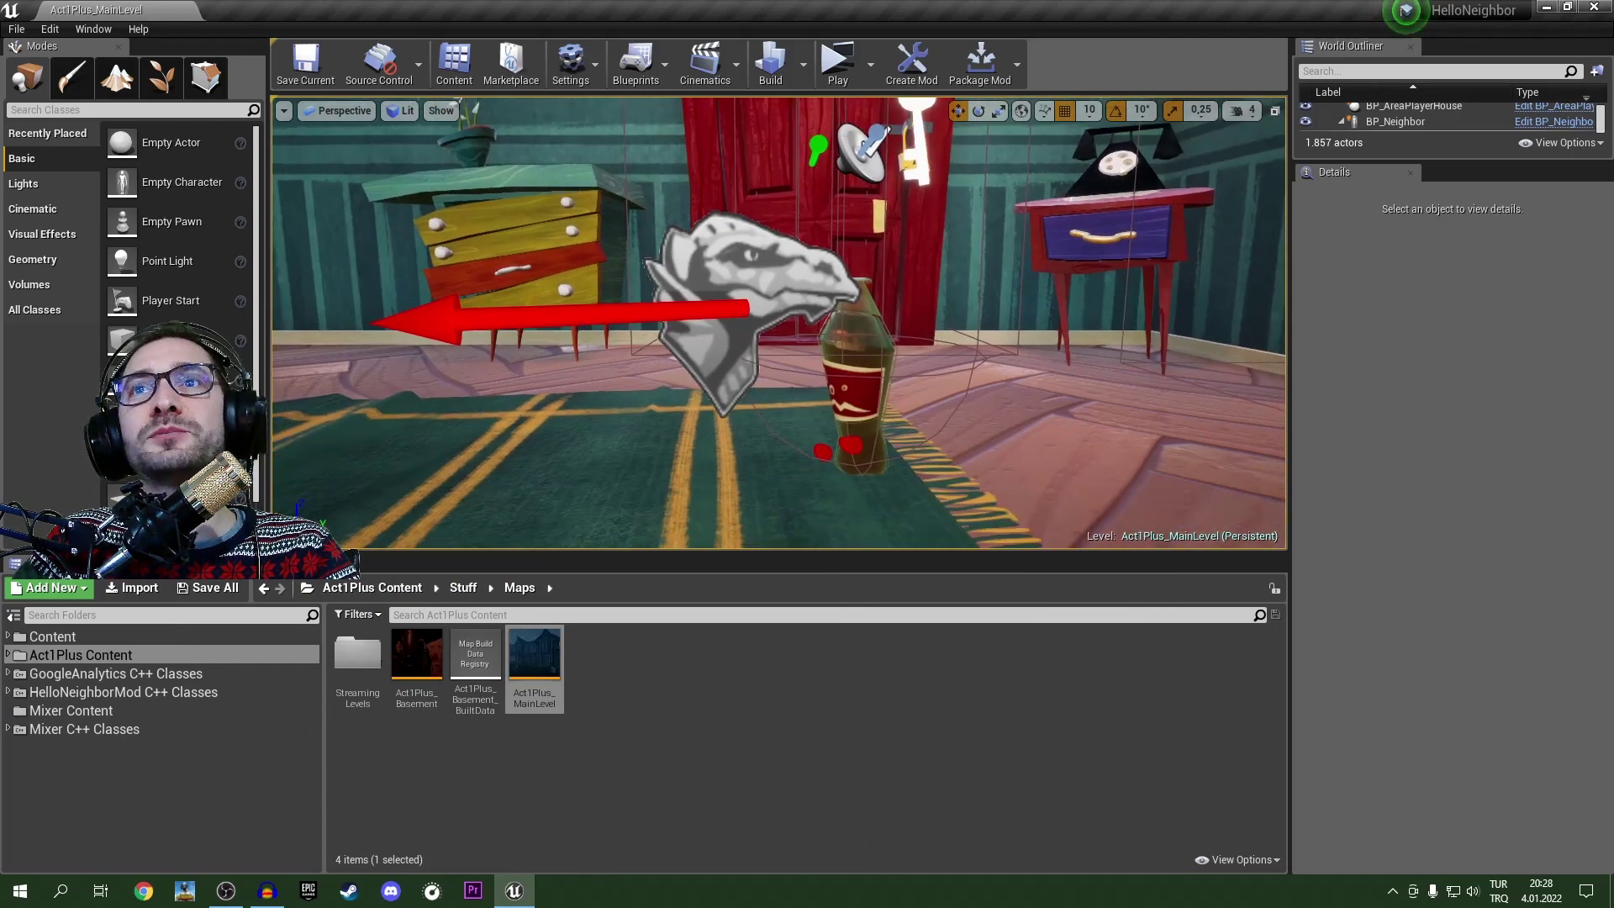
{"action": "left_click", "coordinate": [868, 370]}
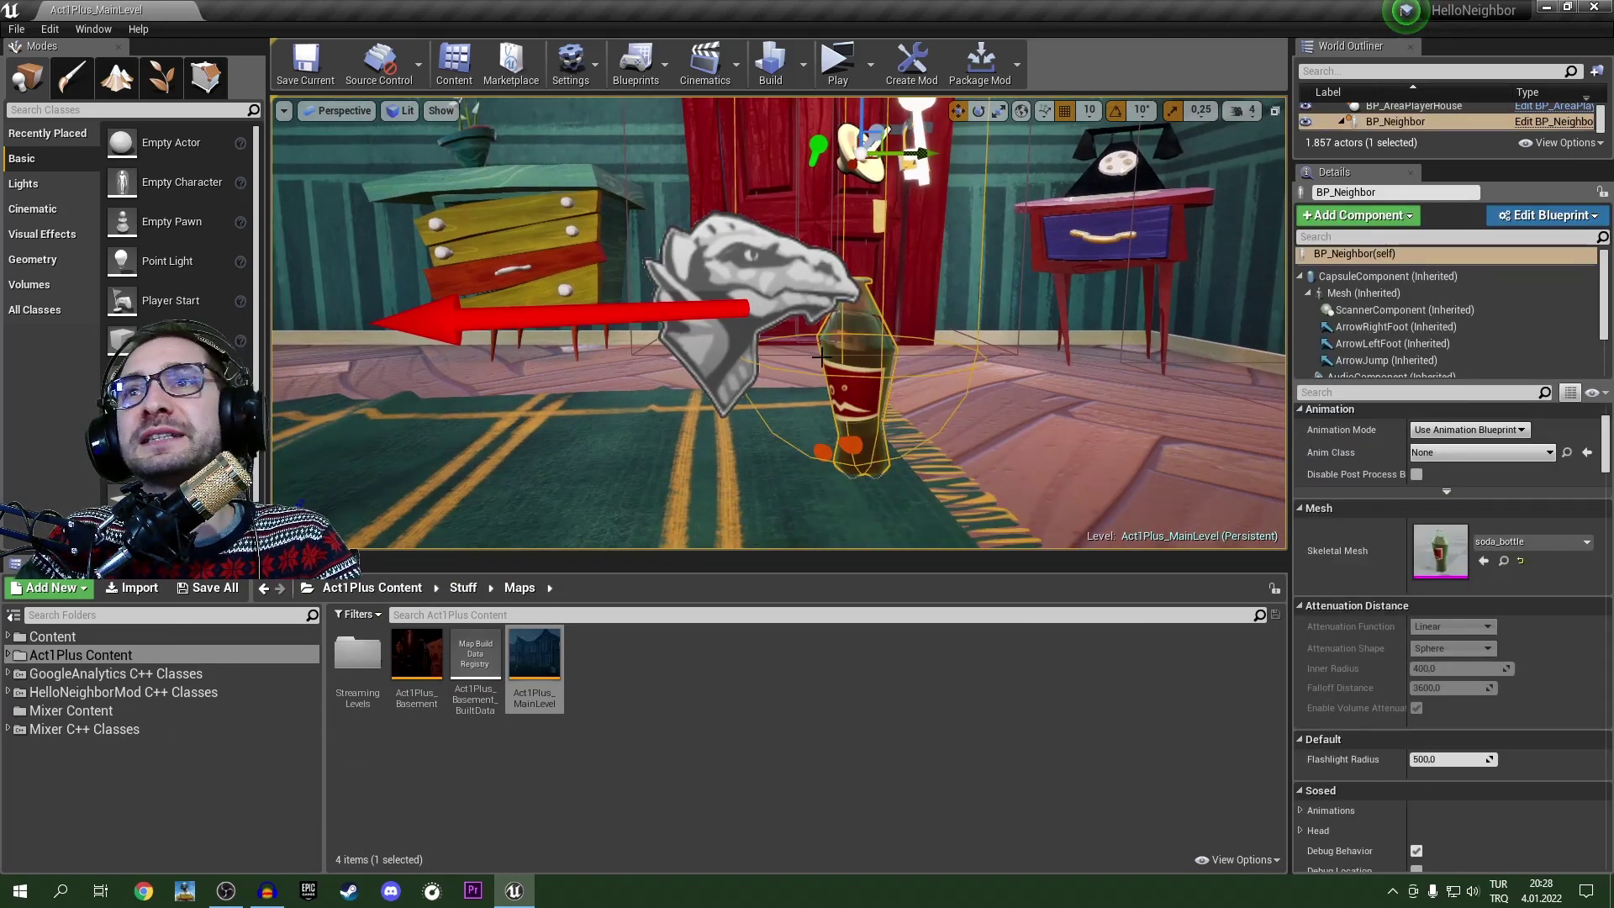
{"action": "left_click", "coordinate": [1554, 544]}
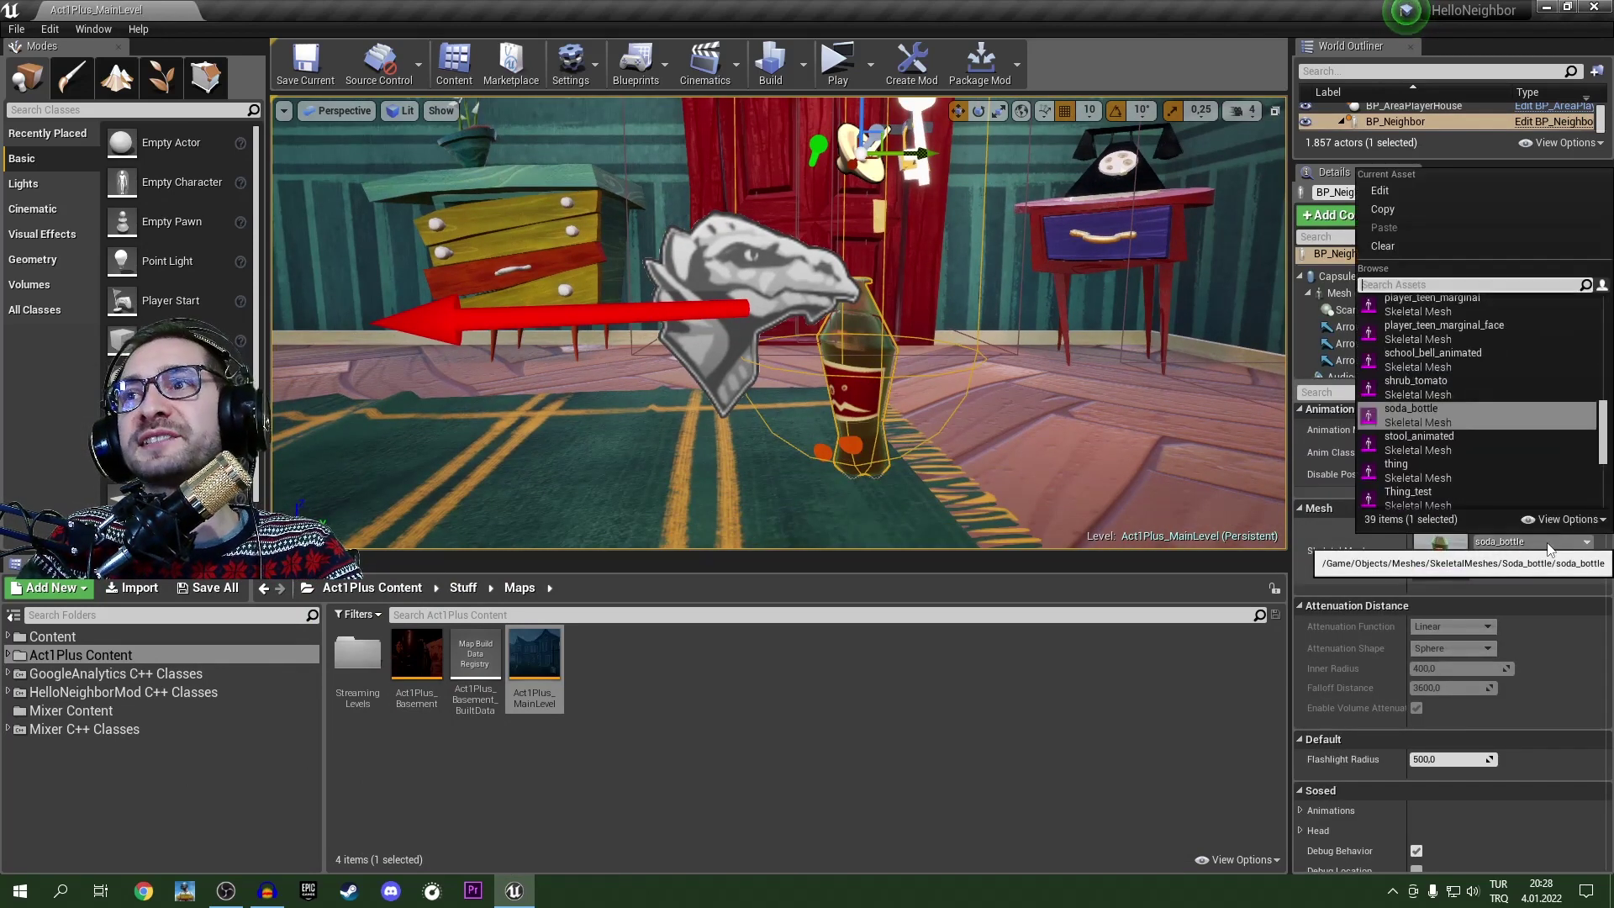
{"action": "scroll", "coordinate": [1443, 471], "scroll_direction": "down", "scroll_amount": 1}
{"action": "left_click", "coordinate": [1439, 473]}
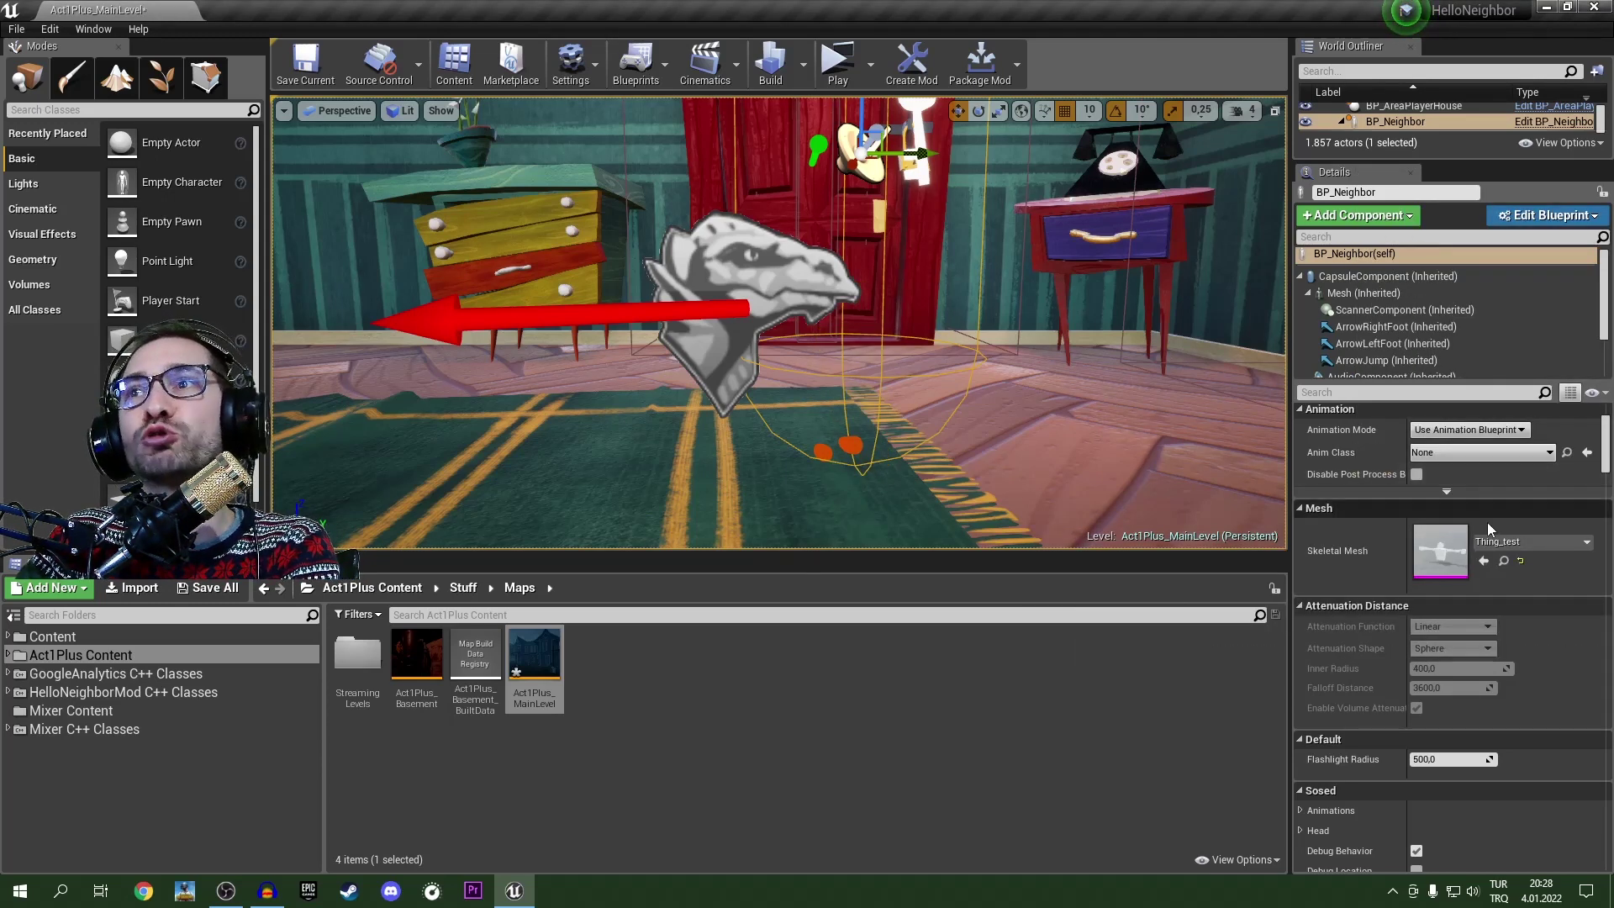
Step: Set BP_Neighbor's skeletal mesh to crow
{"action": "left_click", "coordinate": [1514, 541]}
{"action": "scroll", "coordinate": [1446, 438], "scroll_direction": "up", "scroll_amount": 10}
{"action": "left_click", "coordinate": [1442, 418]}
{"action": "left_click", "coordinate": [1491, 545]}
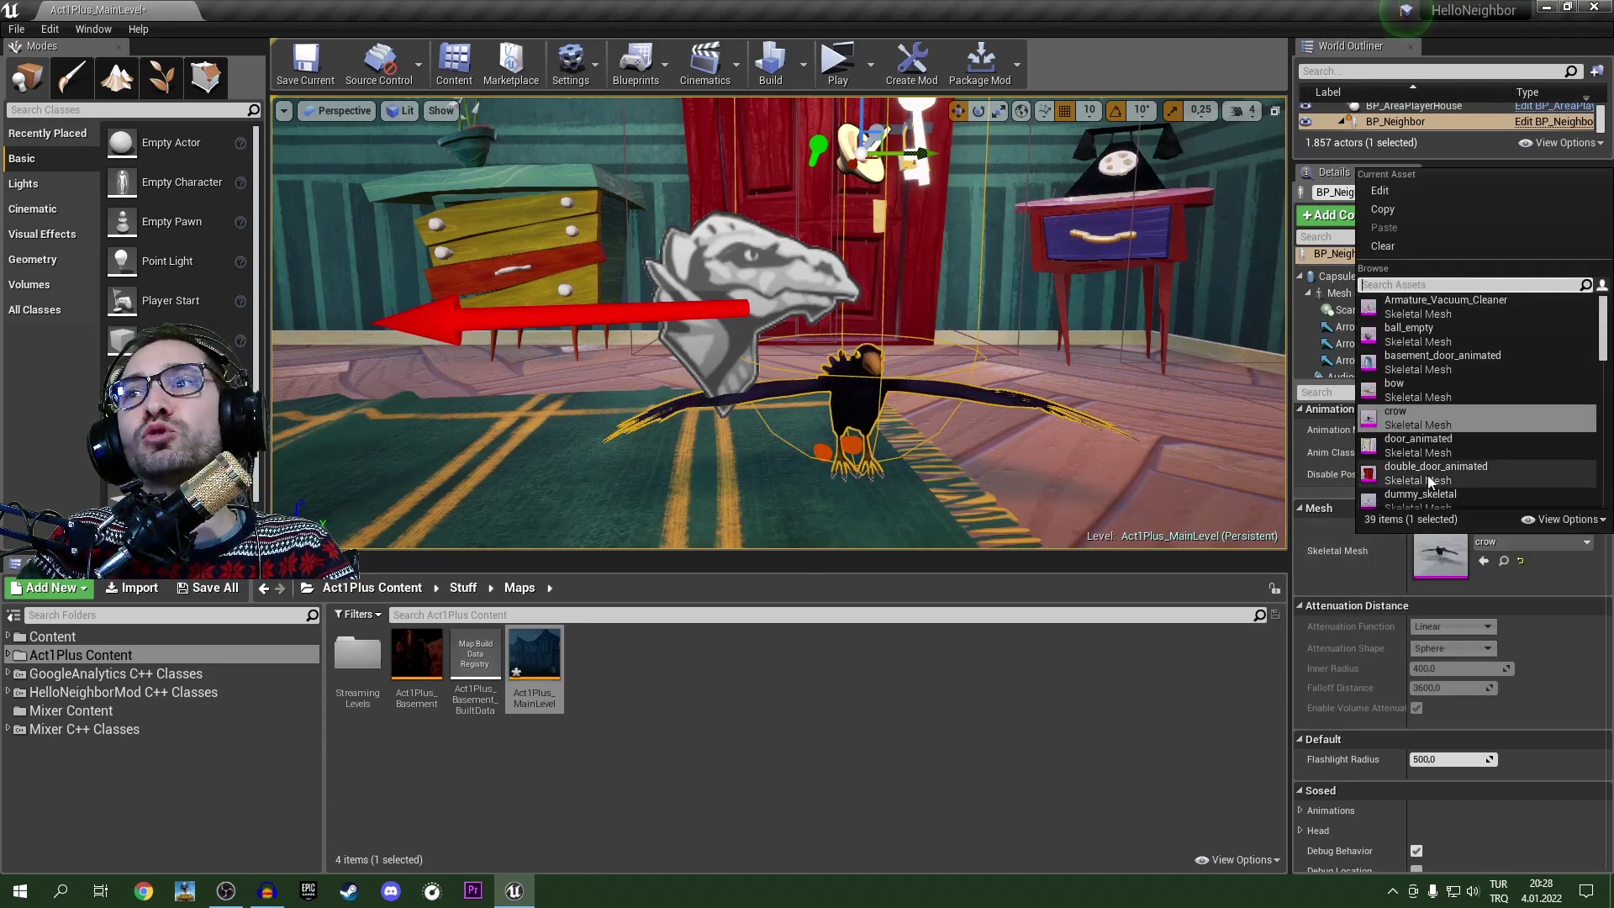
{"action": "left_click", "coordinate": [1409, 416]}
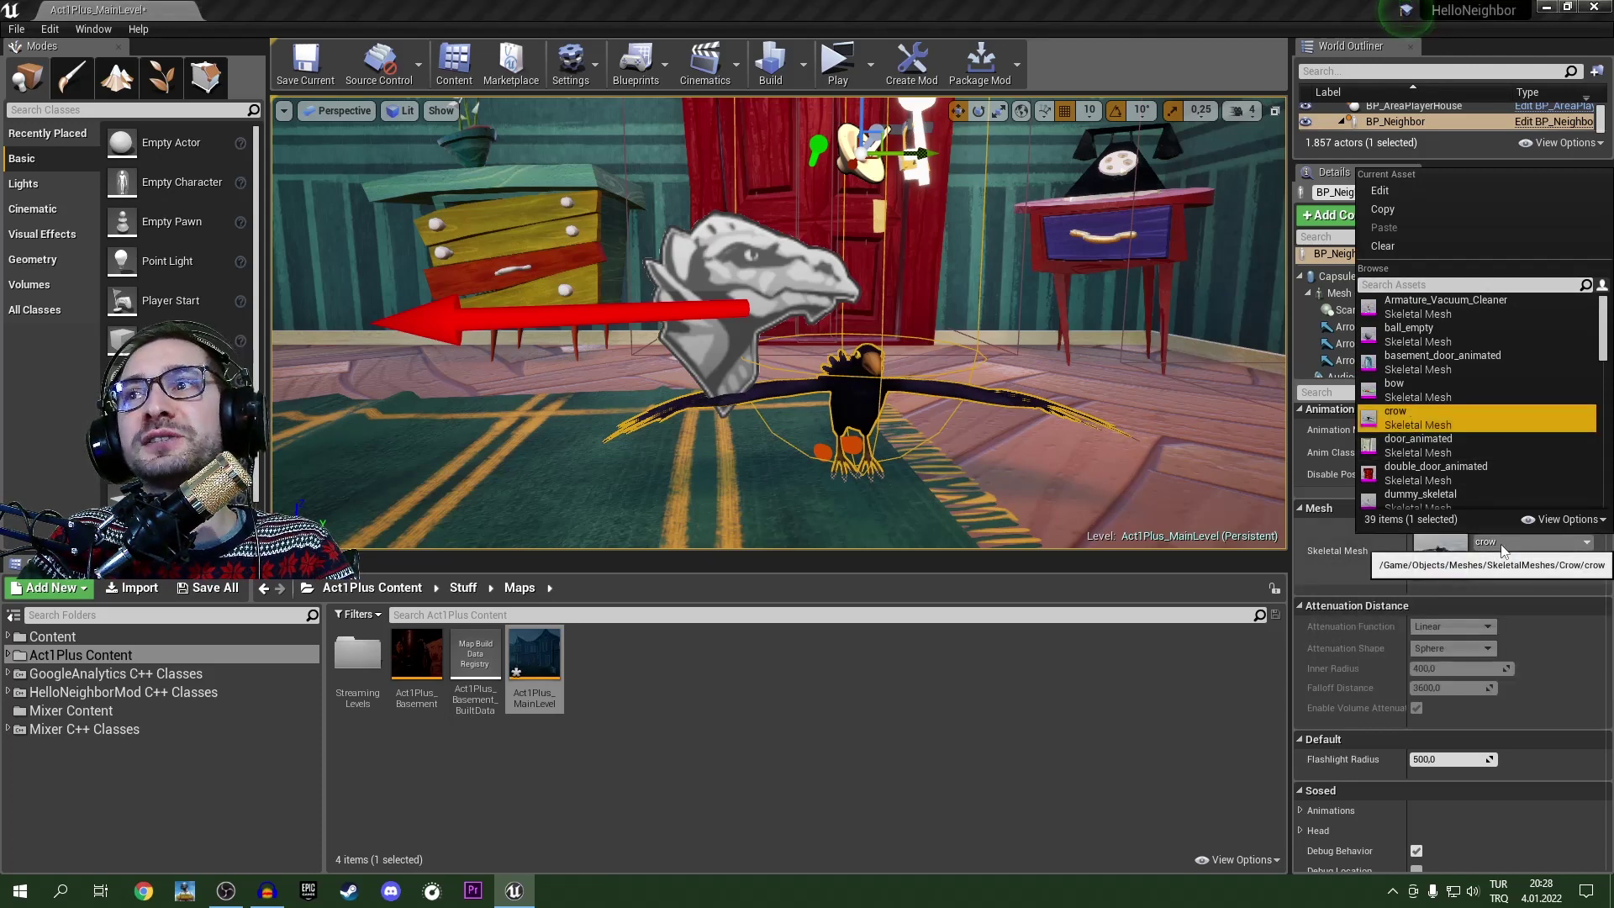
{"action": "left_click", "coordinate": [1502, 550]}
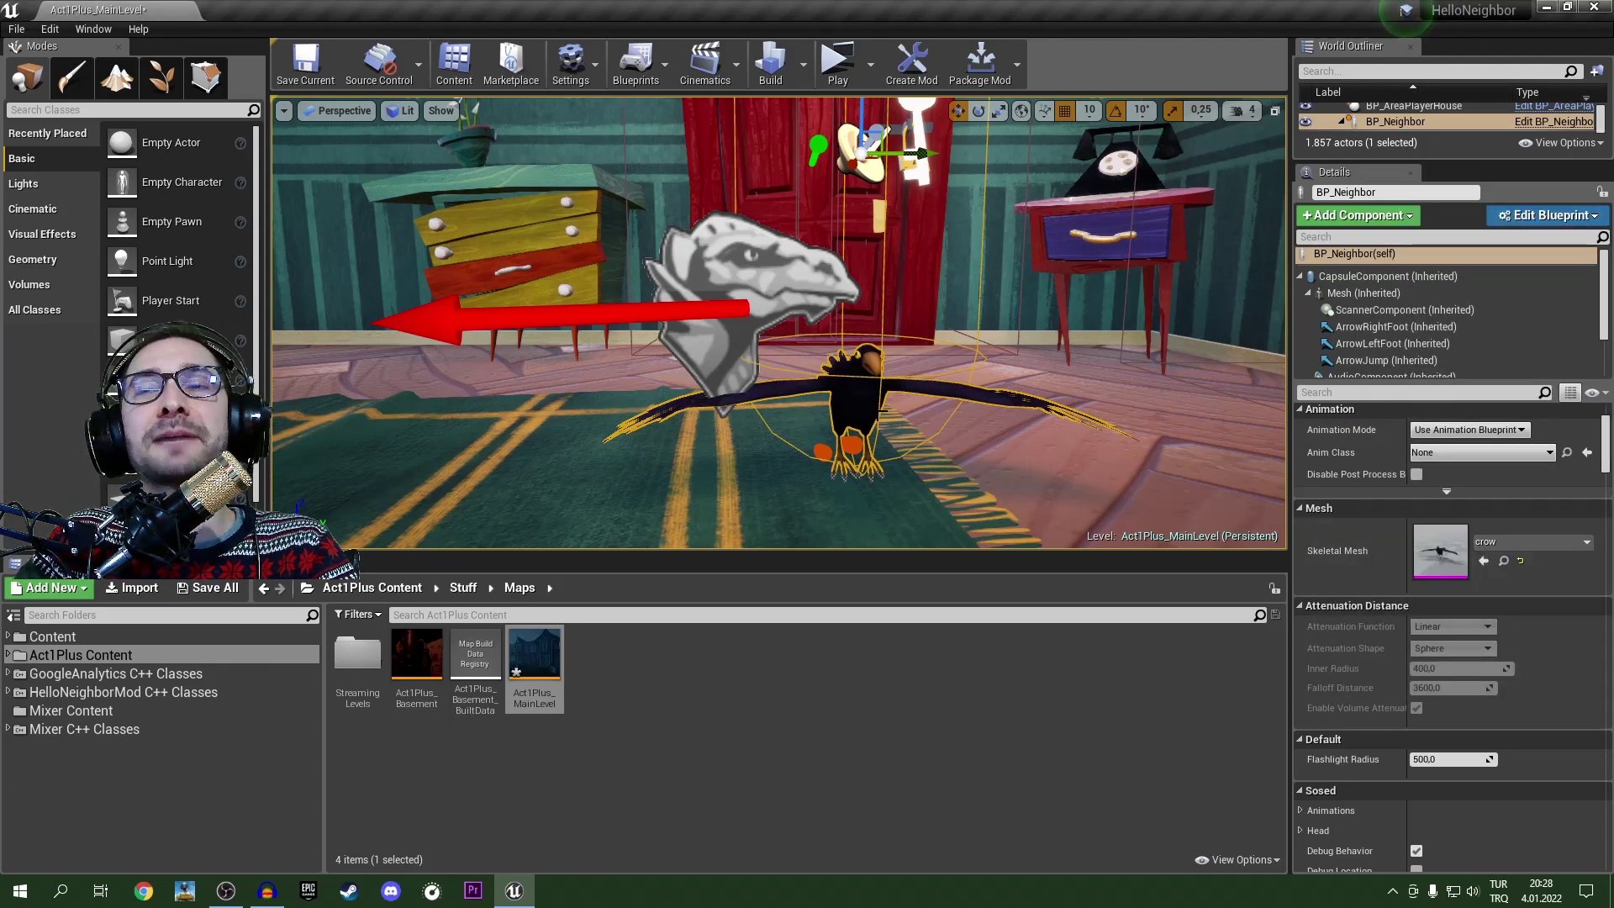
{"action": "key", "text": "s"}
{"action": "right_click_drag", "start_coordinate": [865, 404], "coordinate": [832, 416]}
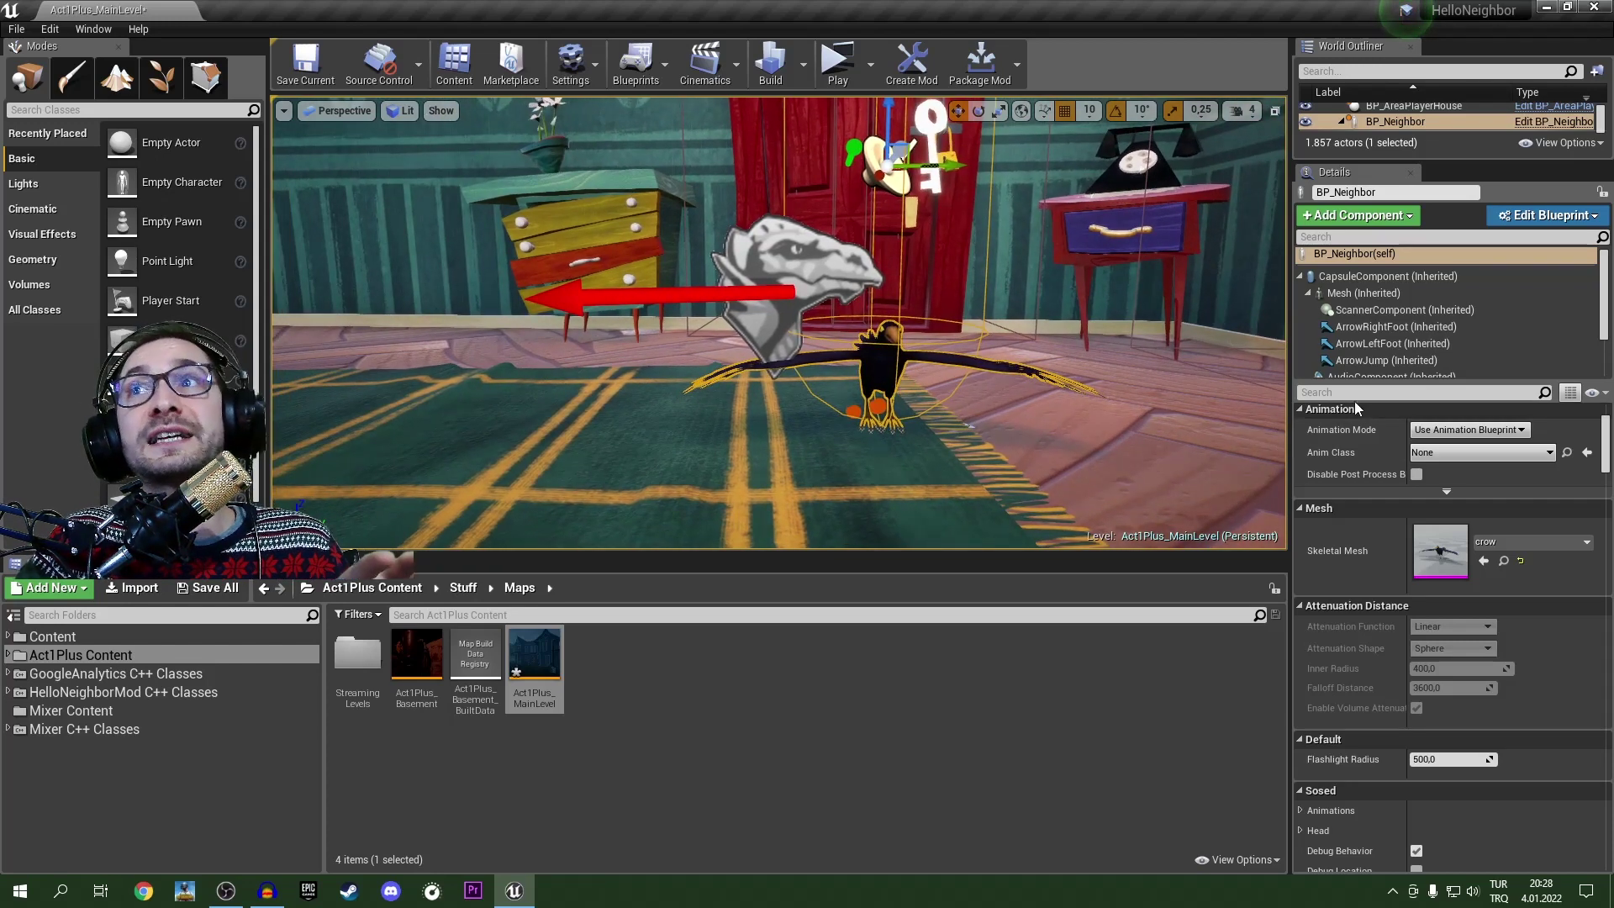
Step: Set BP_Neighbor's scale to 2 on the X, Y and Z axes
{"action": "scroll", "coordinate": [1522, 575], "scroll_direction": "up", "scroll_amount": 3}
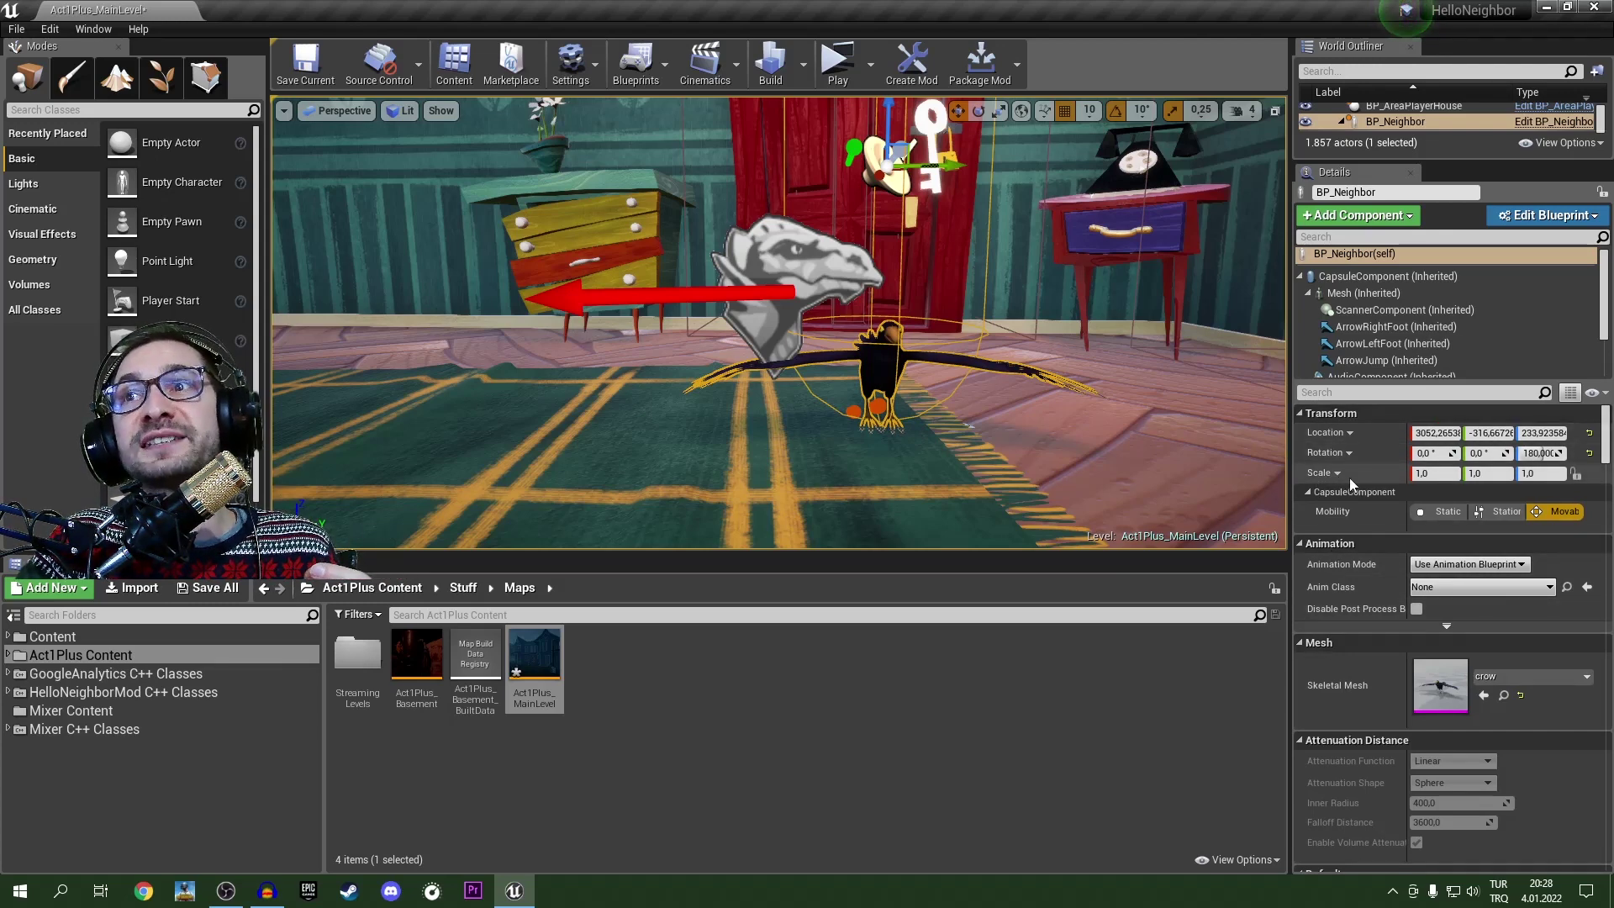
{"action": "left_click", "coordinate": [1434, 473]}
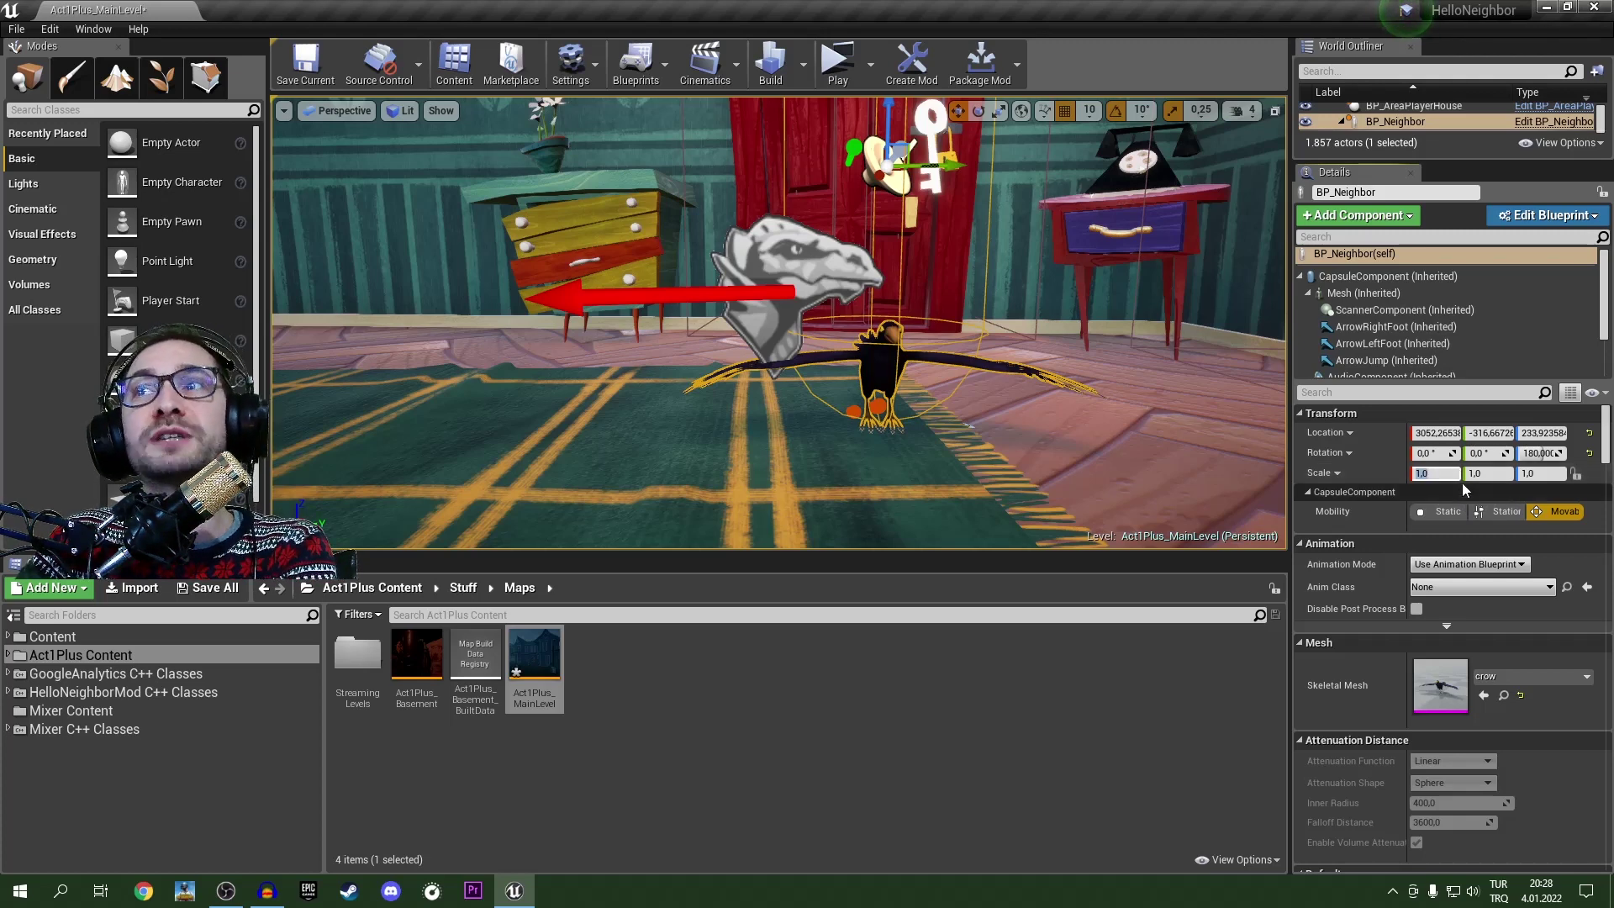
{"action": "type", "text": "2"}
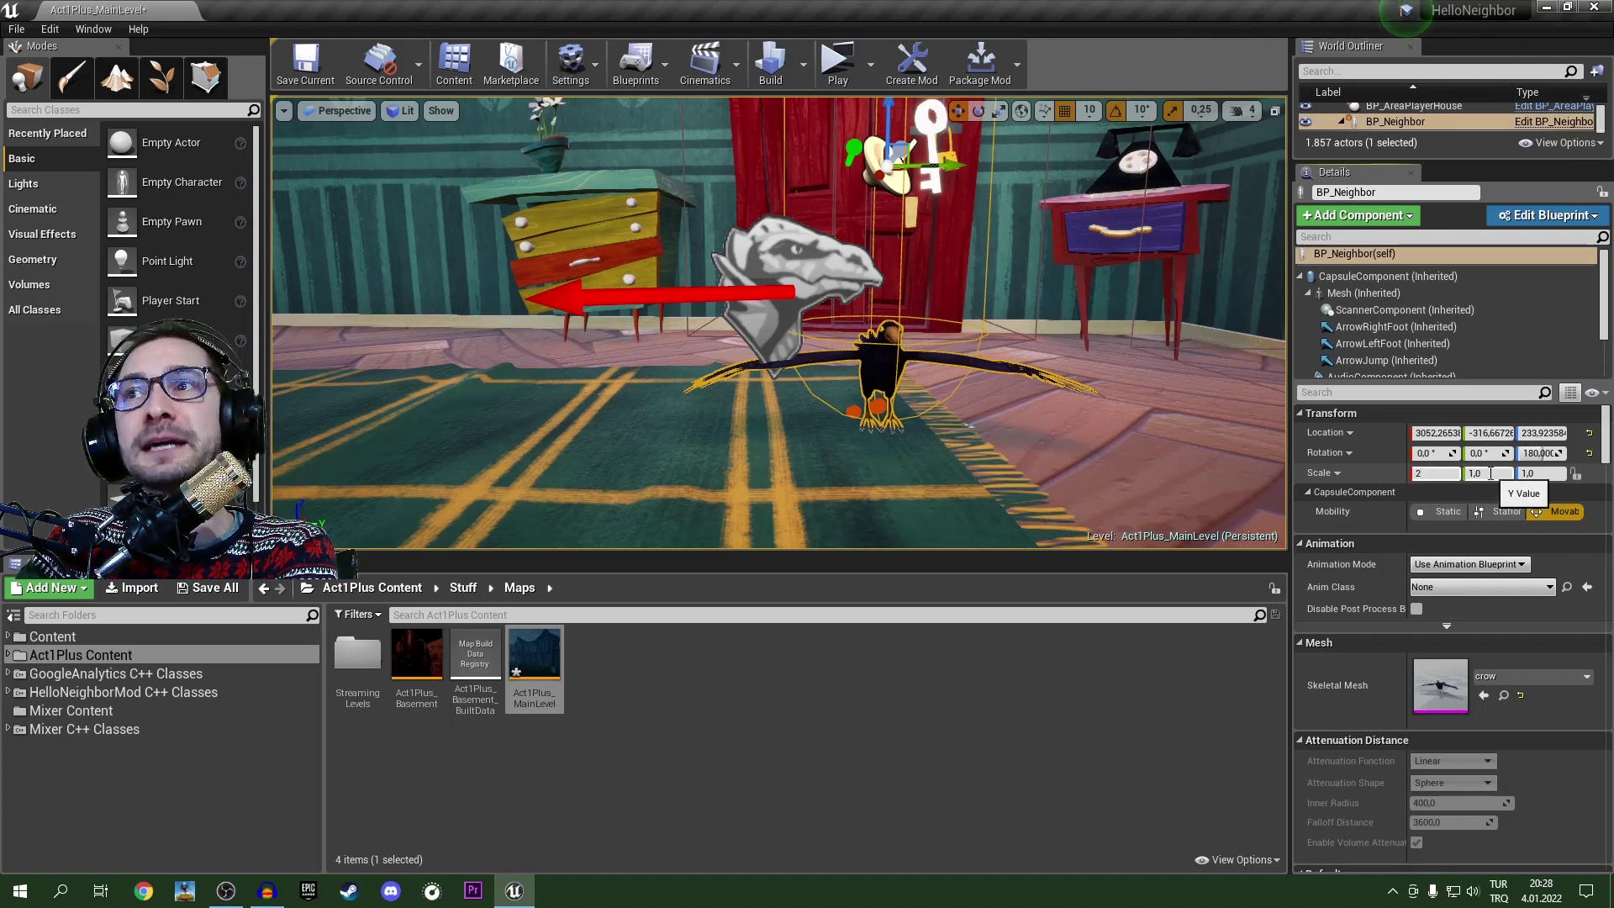
{"action": "key", "text": "Tab"}
{"action": "type", "text": "2"}
{"action": "key", "text": "Tab"}
{"action": "type", "text": "2"}
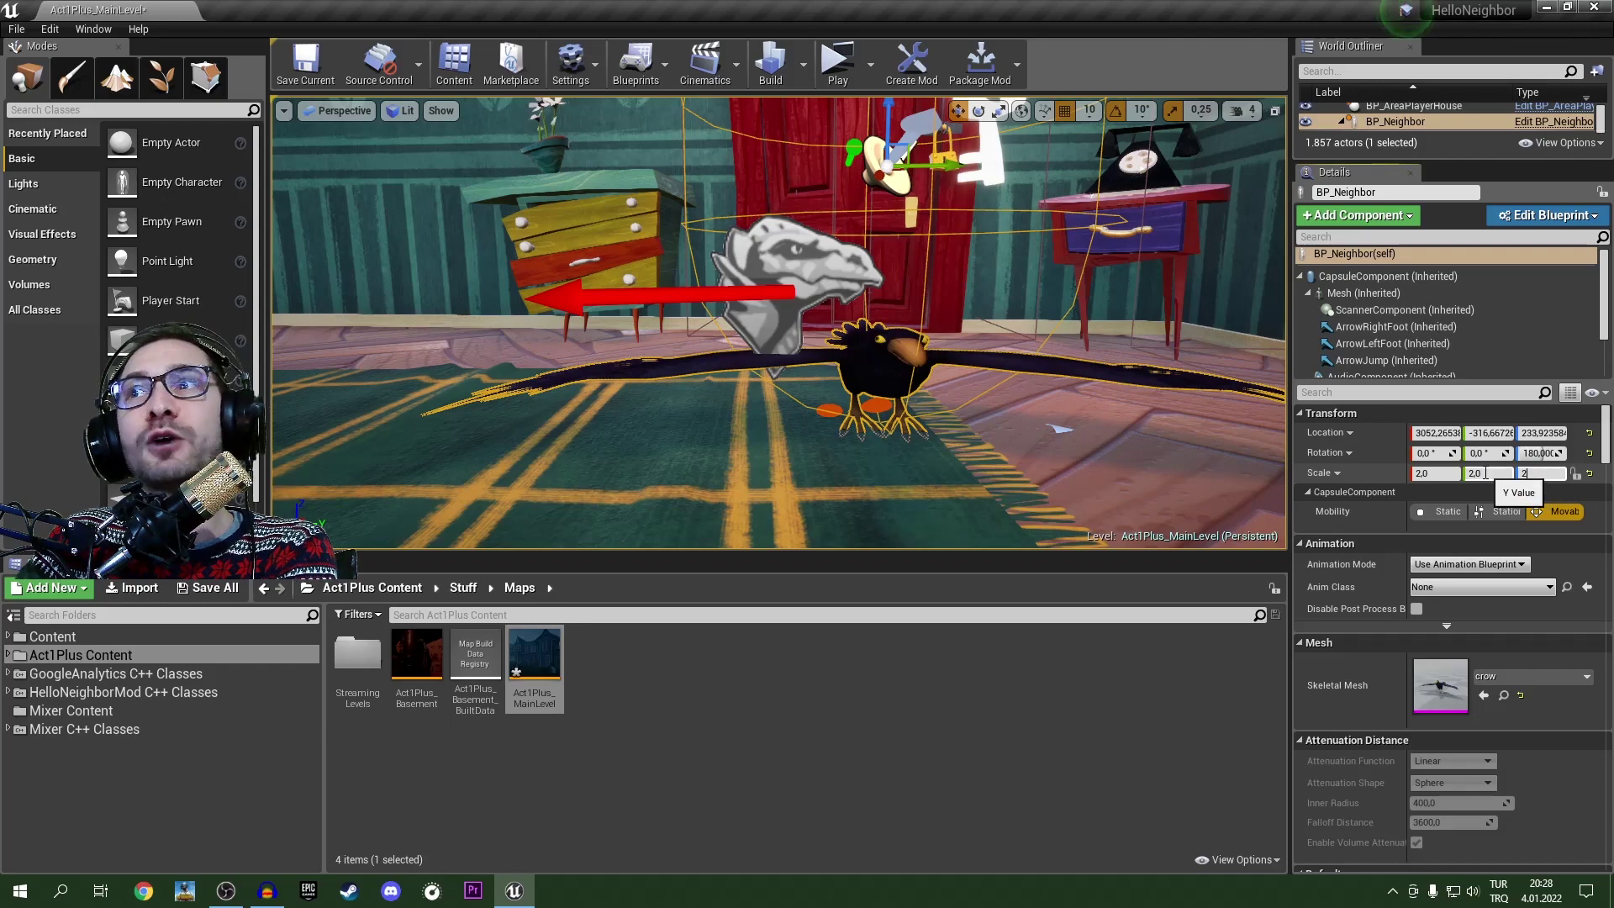
{"action": "key", "text": "Return"}
Step: Inspect the enlarged crow from below the floor and raise BP_Neighbor to a Z location of about 304
{"action": "right_click_drag", "start_coordinate": [929, 481], "coordinate": [929, 572]}
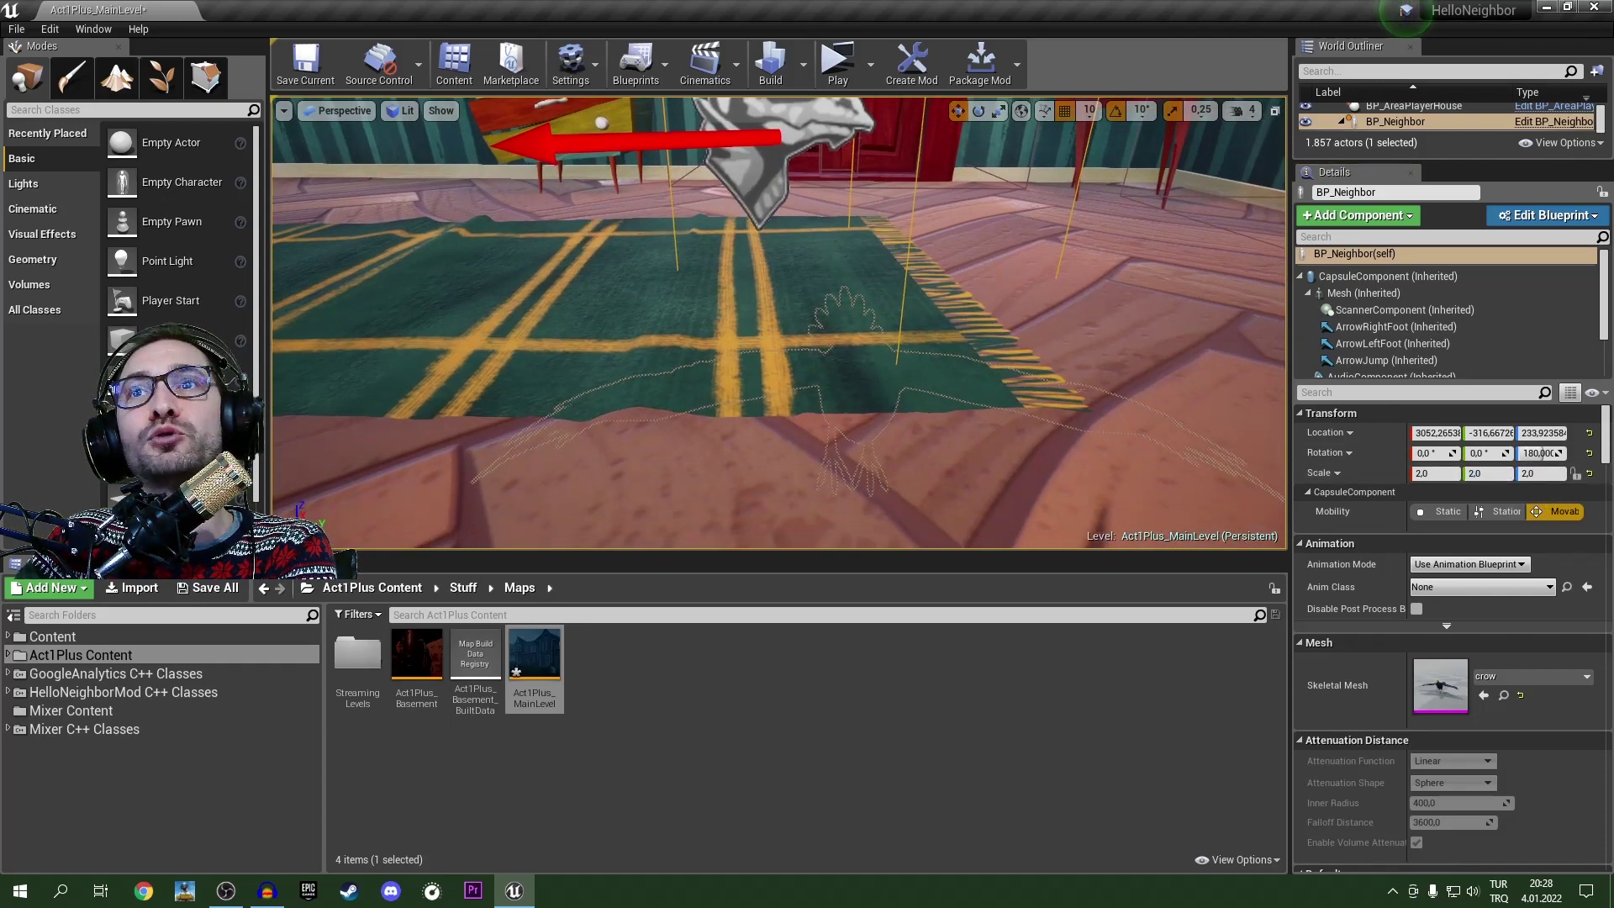
{"action": "left_click", "coordinate": [819, 383]}
{"action": "right_click_drag", "start_coordinate": [820, 382], "coordinate": [790, 505]}
{"action": "right_click_drag", "start_coordinate": [843, 409], "coordinate": [840, 233]}
{"action": "left_click", "coordinate": [940, 317]}
{"action": "mouse_move", "coordinate": [940, 317]}
{"action": "right_mouse_down"}
{"action": "mouse_move", "coordinate": [940, 454]}
{"action": "mouse_move", "coordinate": [940, 320]}
{"action": "right_mouse_up"}
{"action": "right_click_drag", "start_coordinate": [779, 318], "coordinate": [892, 354]}
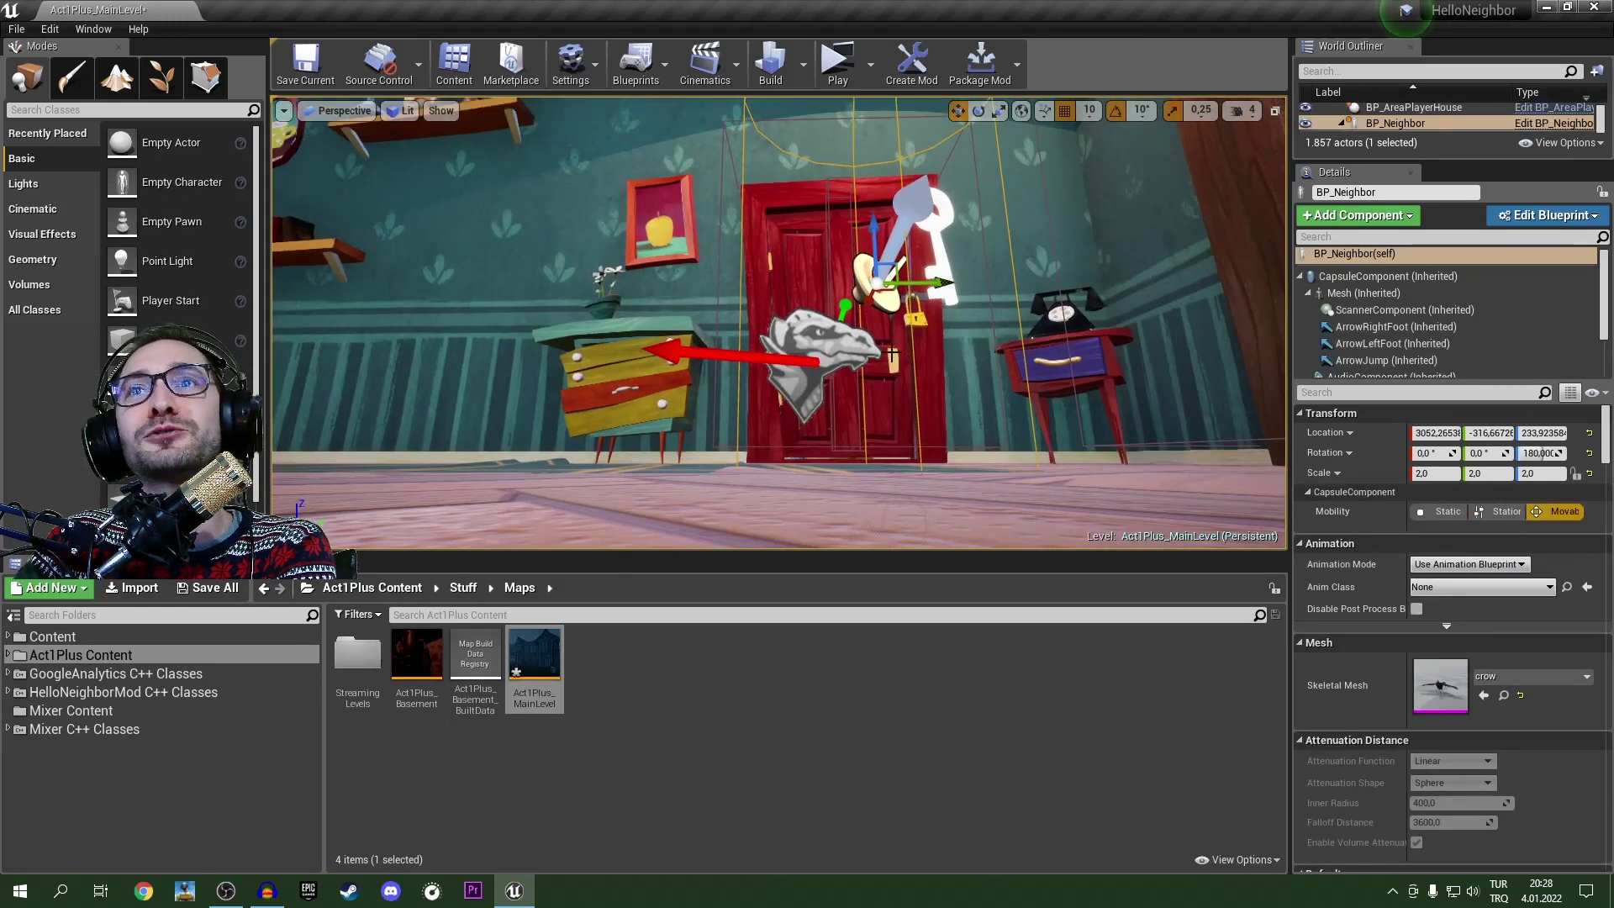
{"action": "left_click_drag", "start_coordinate": [875, 246], "coordinate": [867, 124]}
{"action": "right_click_drag", "start_coordinate": [868, 126], "coordinate": [992, 370]}
{"action": "right_click_drag", "start_coordinate": [925, 235], "coordinate": [925, 189]}
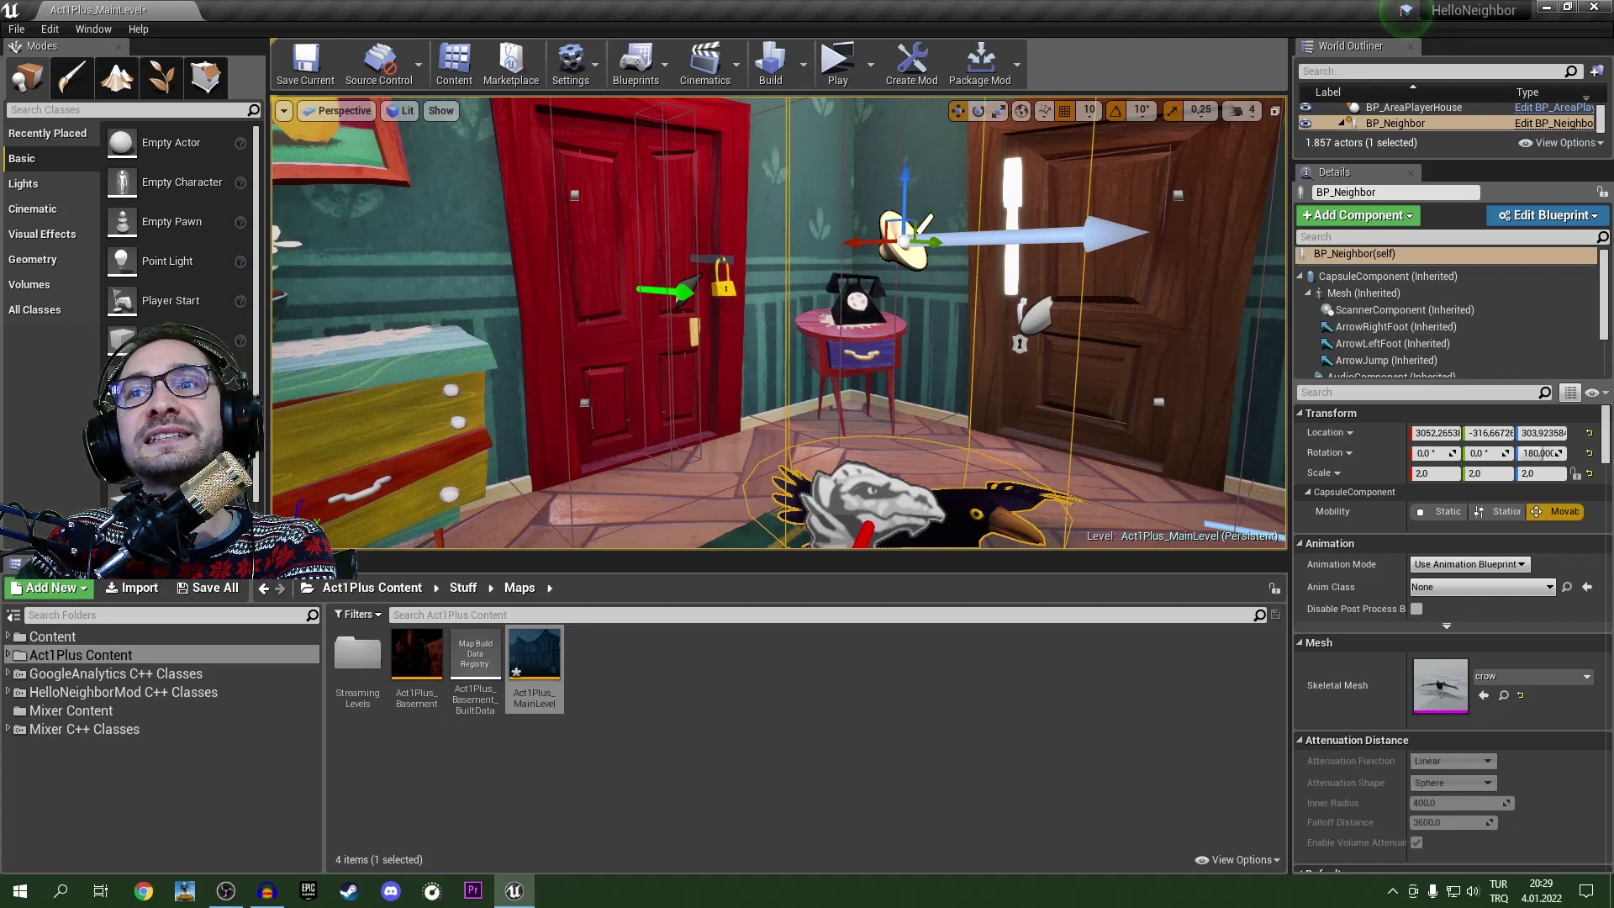
Step: Reselect BP_Neighbor and raise it further to a Z location of about 324
{"action": "left_click", "coordinate": [1141, 370]}
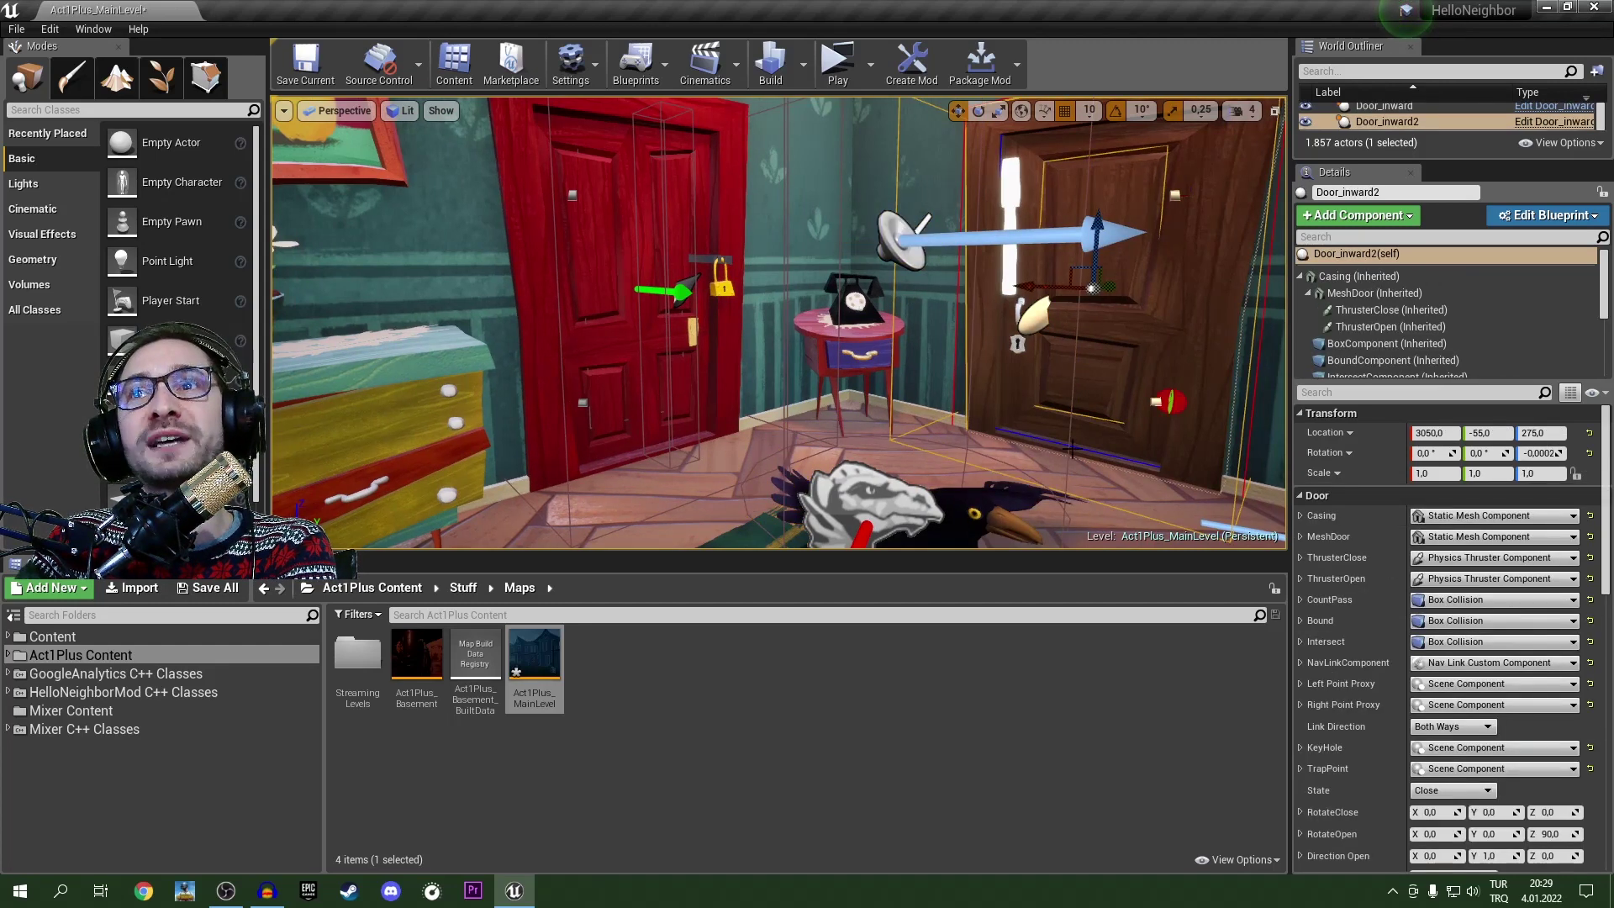
{"action": "left_click", "coordinate": [975, 512]}
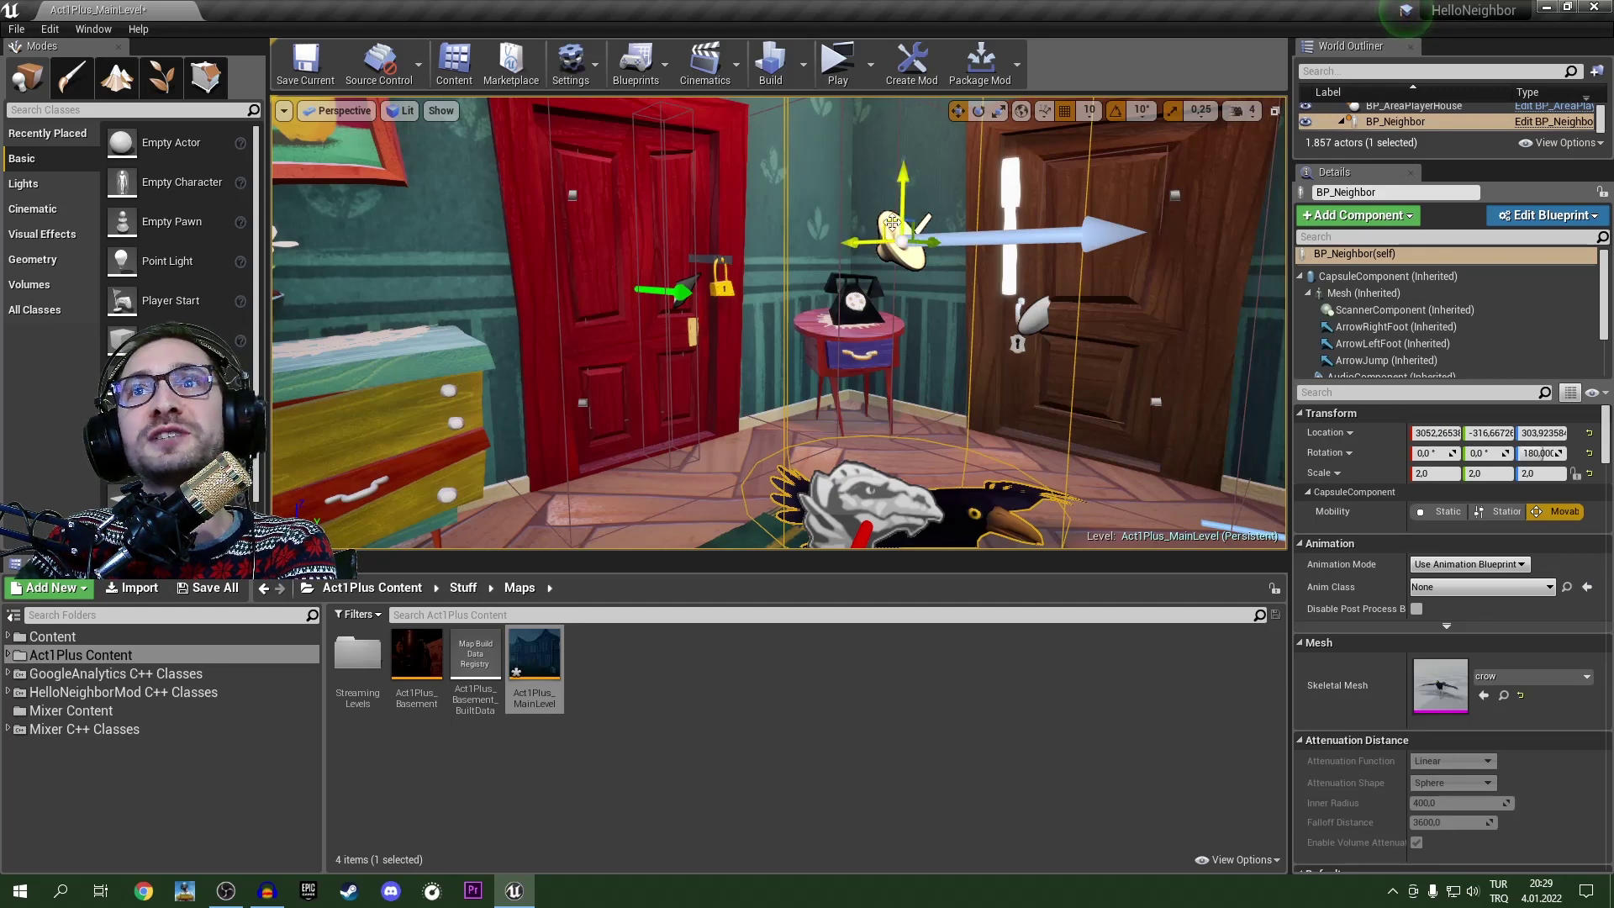
{"action": "left_click_drag", "start_coordinate": [899, 206], "coordinate": [893, 156]}
{"action": "right_click_drag", "start_coordinate": [942, 239], "coordinate": [938, 290]}
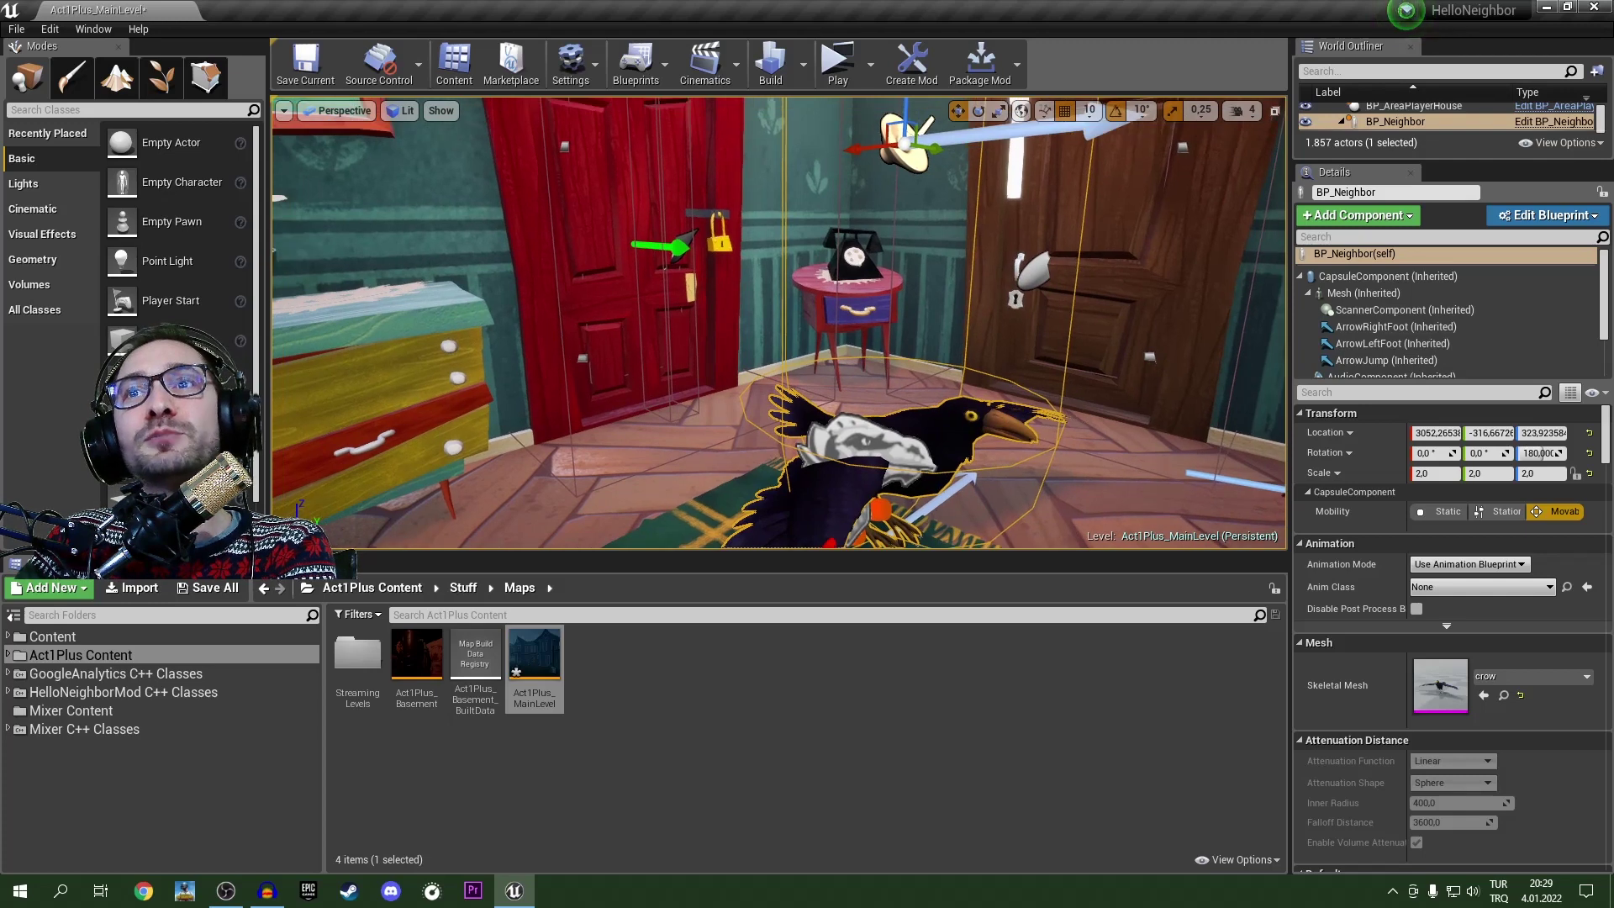
Step: Try rotating BP_Neighbor to 170° about its vertical axis, and undo the rotation
{"action": "left_click", "coordinate": [979, 112]}
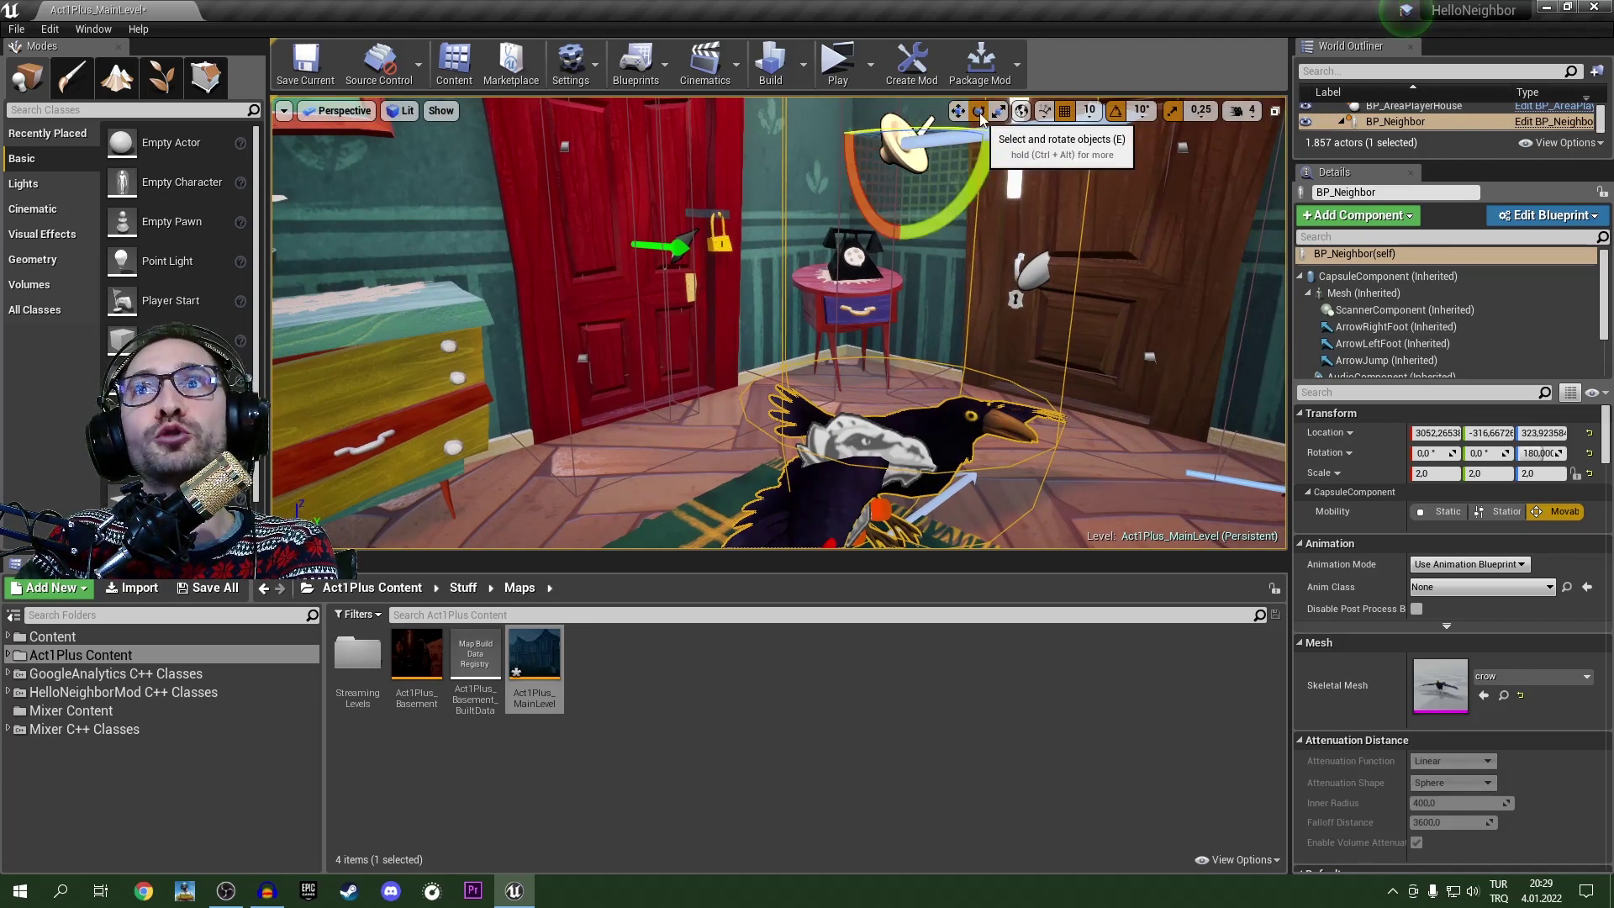
{"action": "left_click_drag", "start_coordinate": [933, 137], "coordinate": [901, 129]}
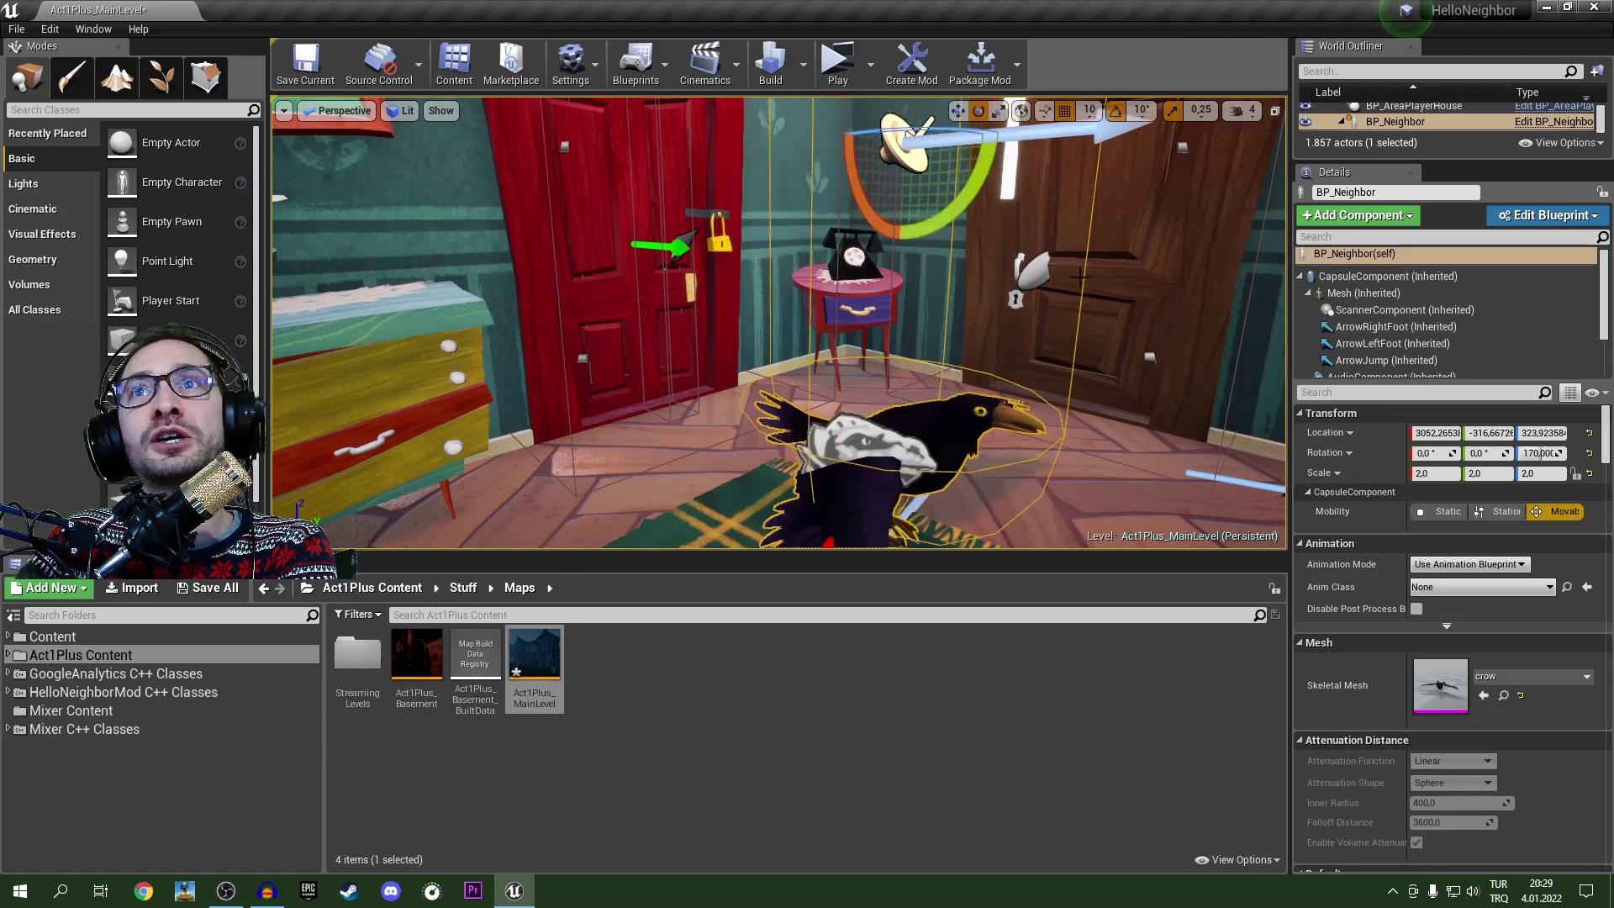
{"action": "key", "text": "ctrl+z"}
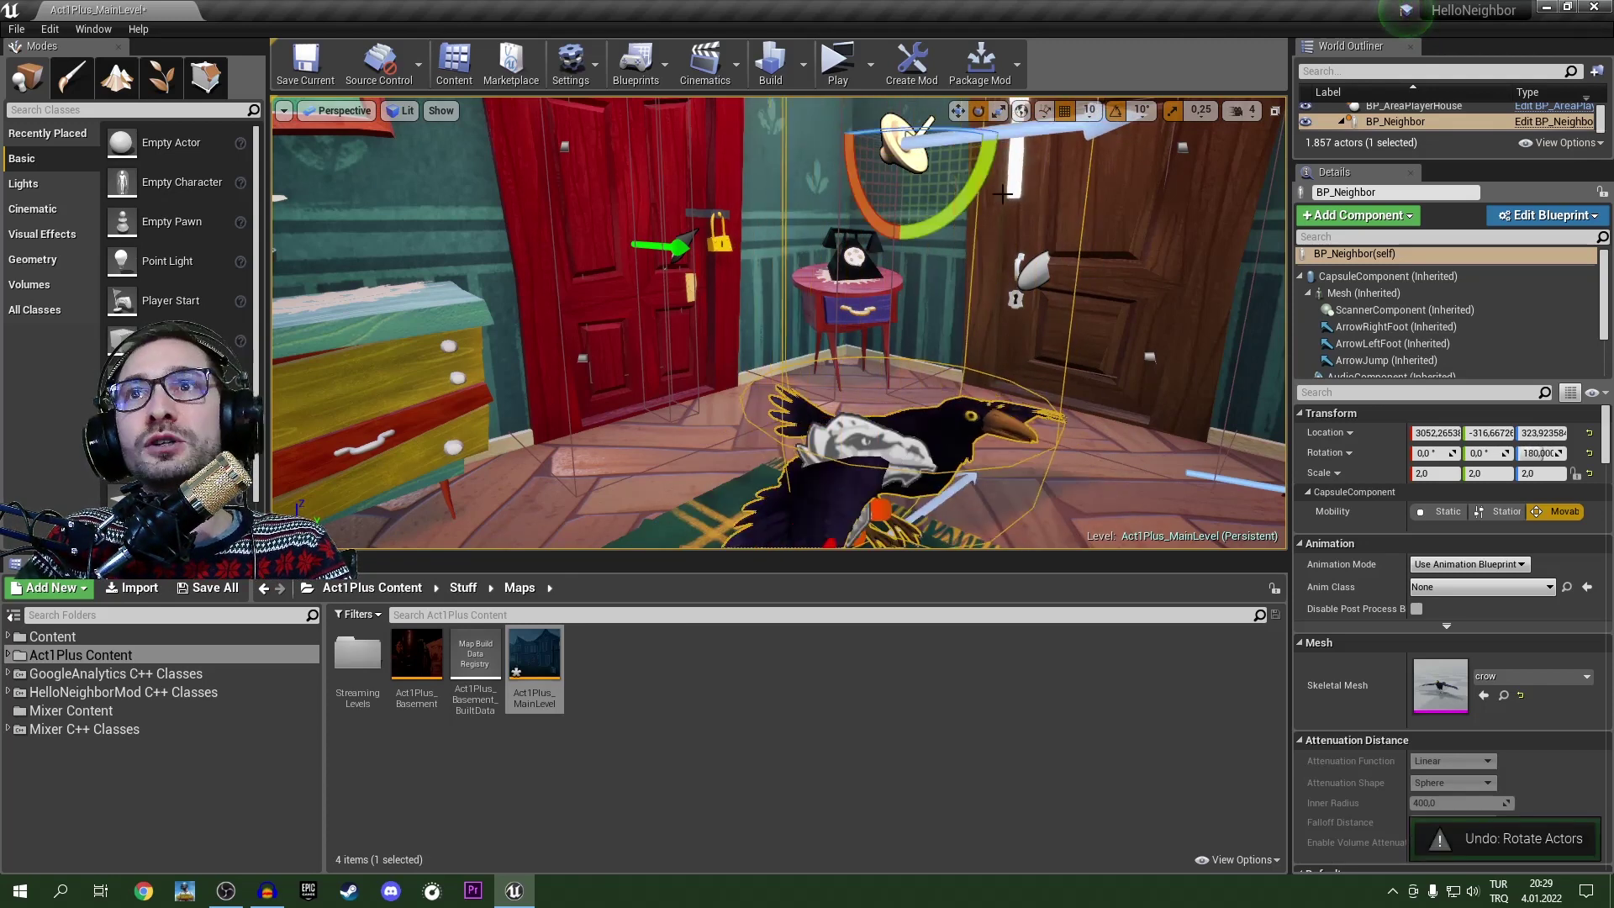
Step: Save the level and set BP_Neighbor's scale to 1 on X, 2 on Y and 5 on Z
{"action": "left_click", "coordinate": [303, 59]}
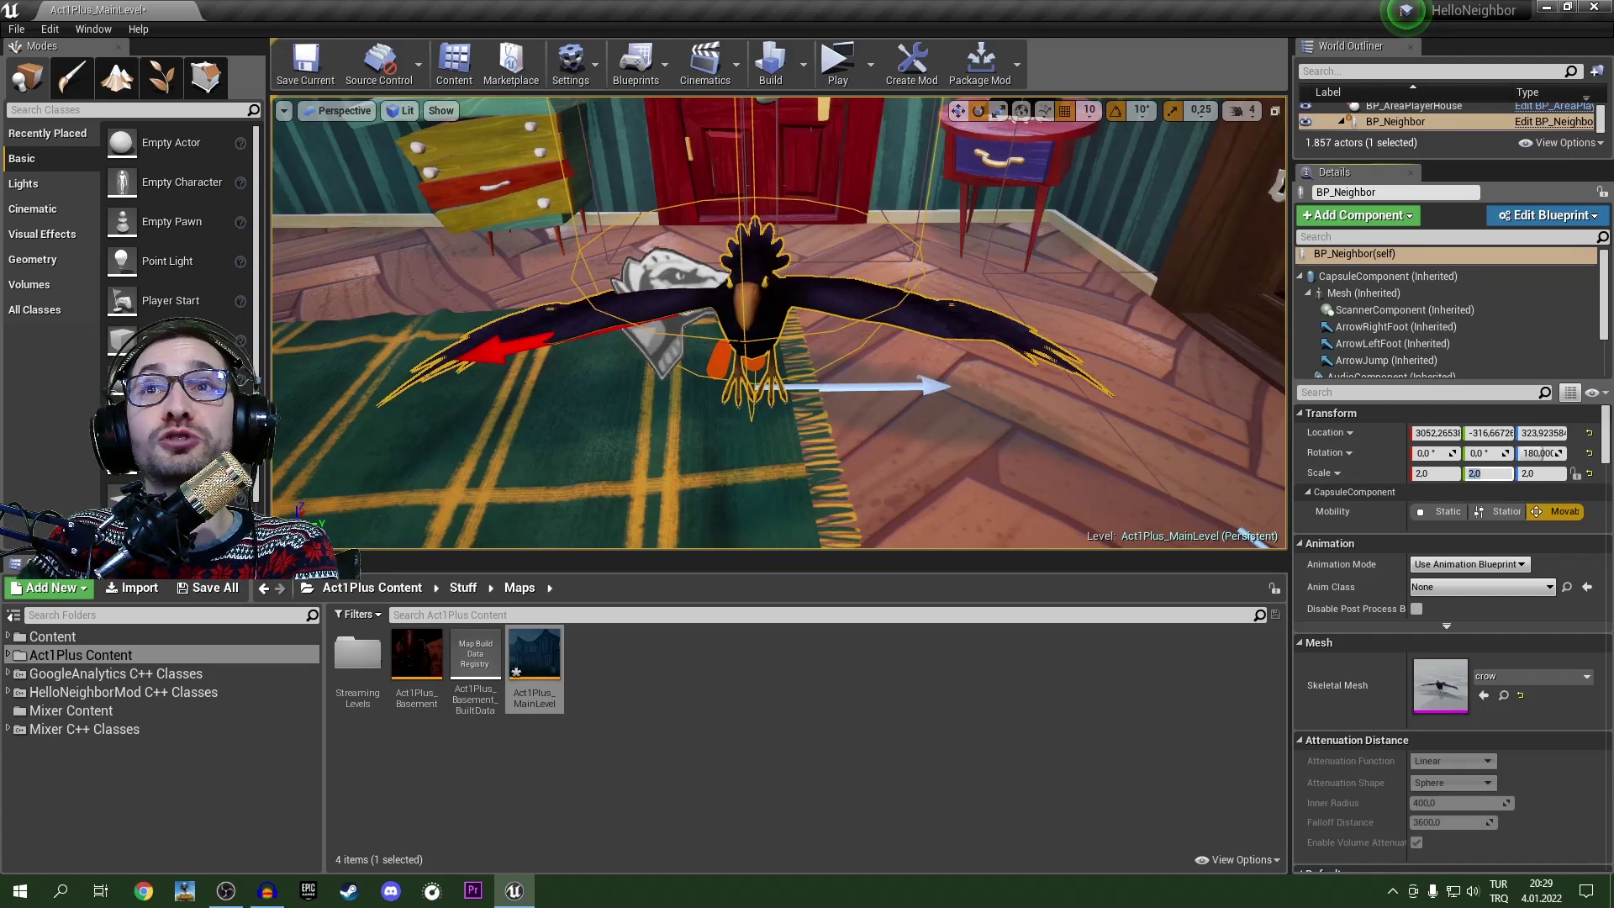
{"action": "left_click", "coordinate": [1439, 473]}
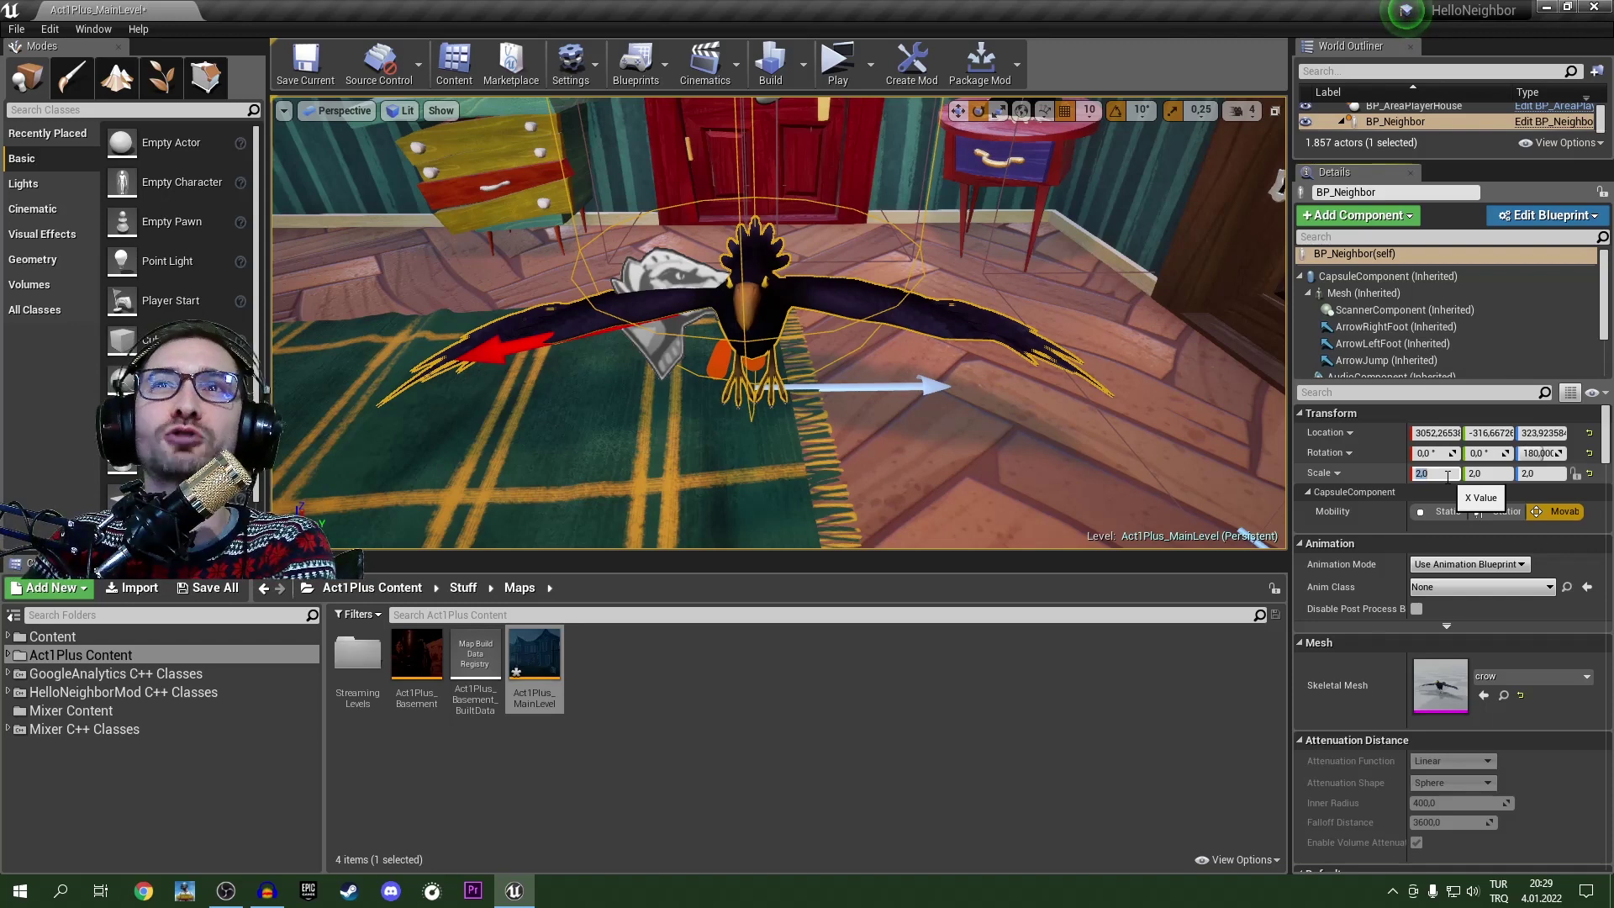
{"action": "type", "text": "1"}
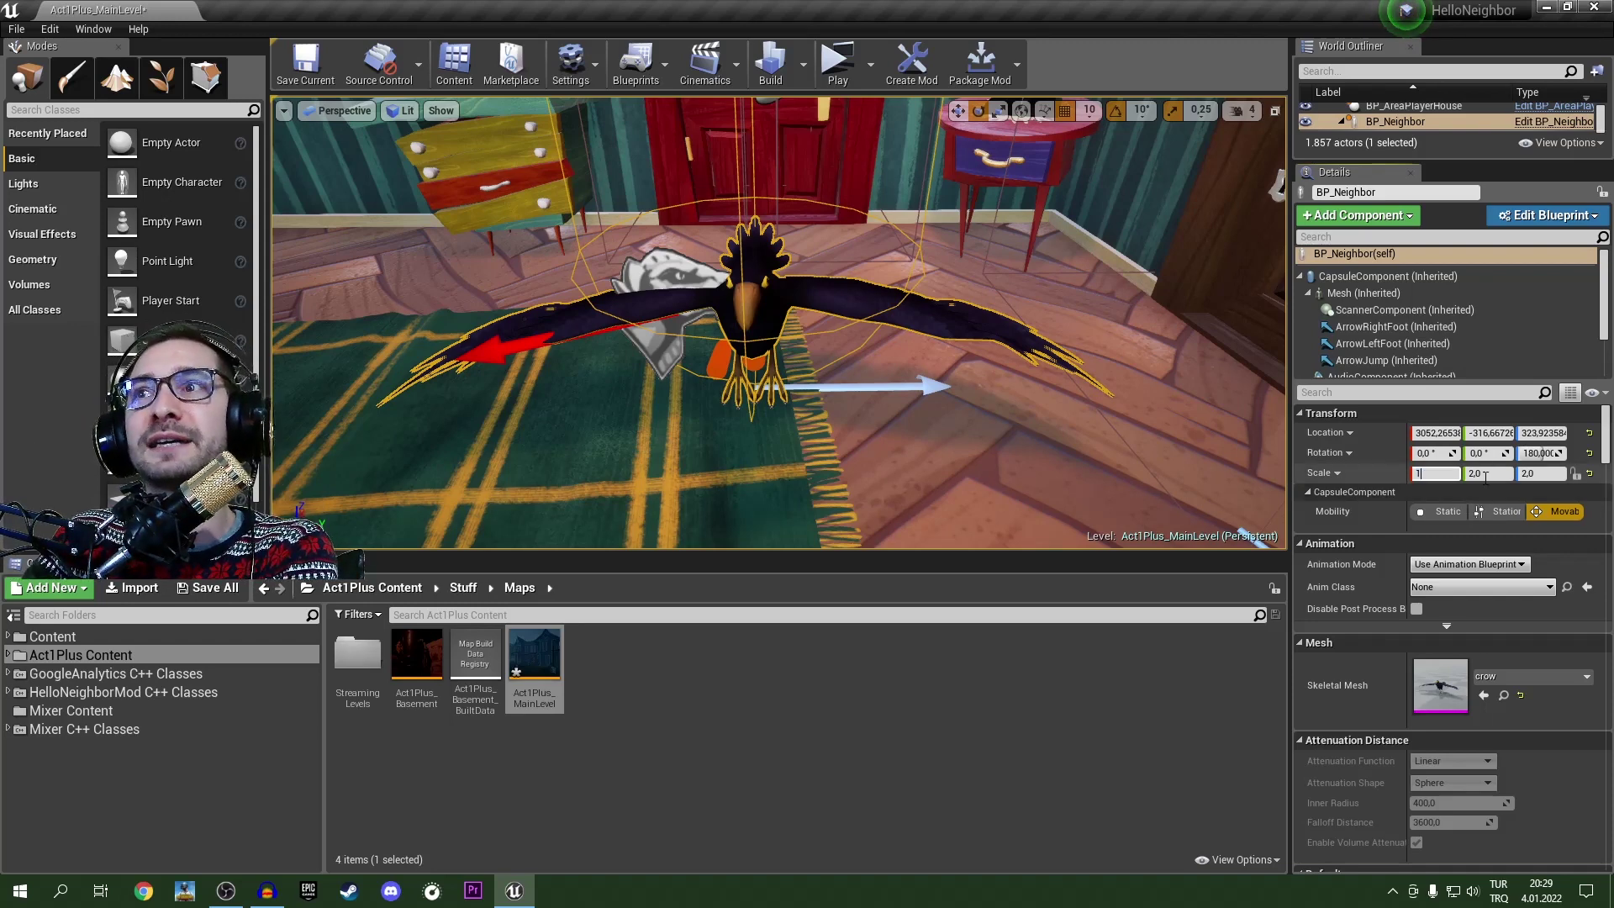
{"action": "left_click", "coordinate": [1500, 474]}
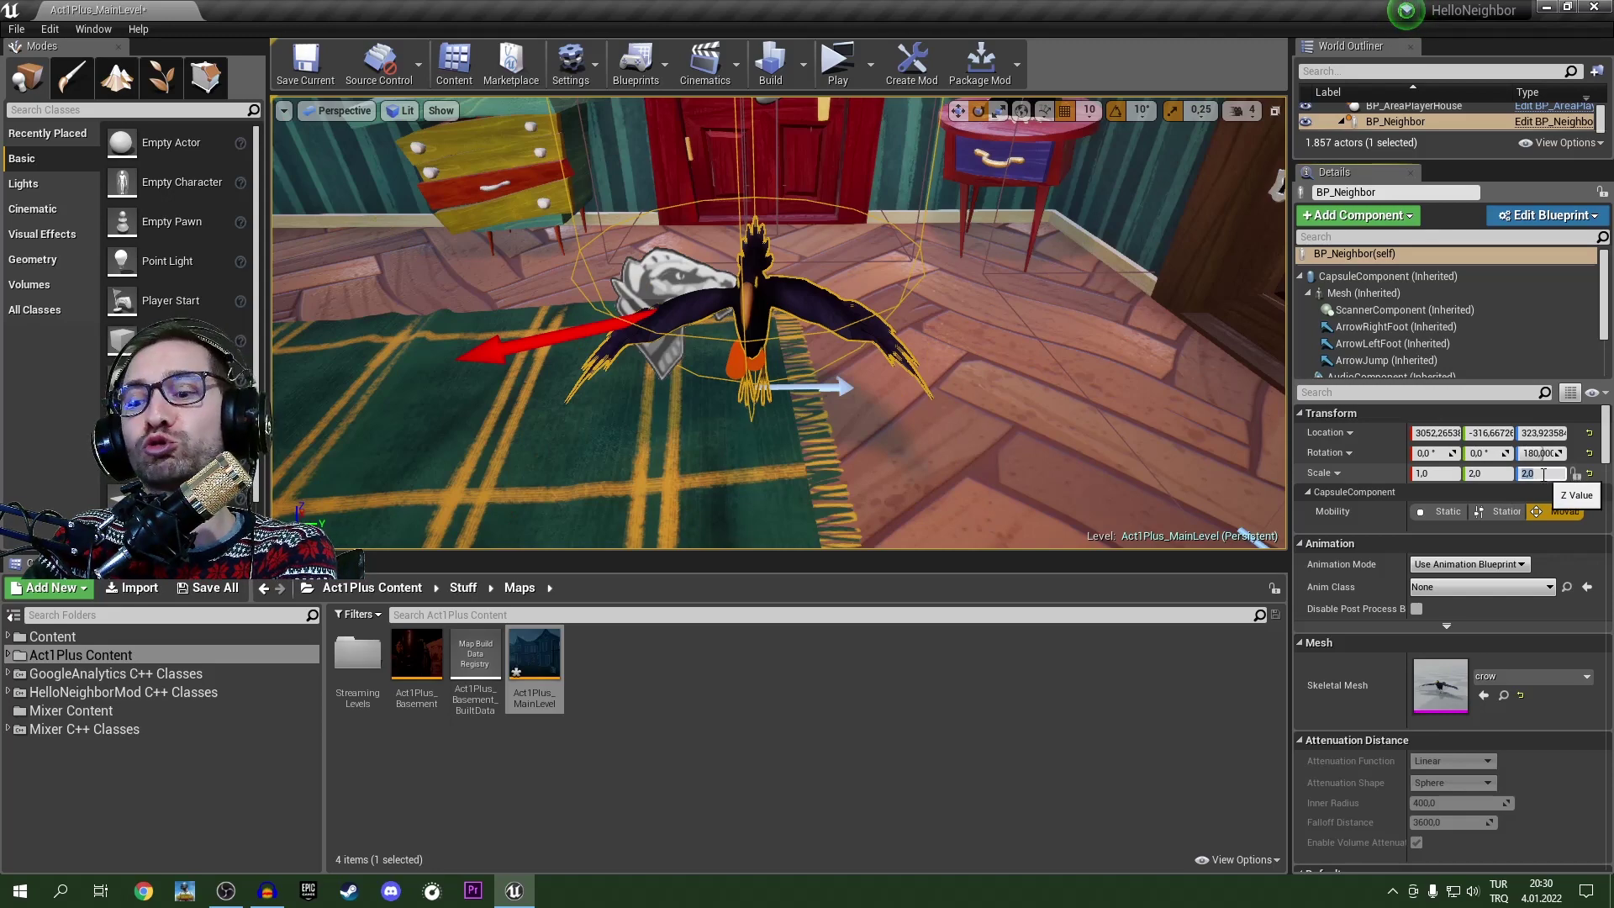
{"action": "key", "text": "Return"}
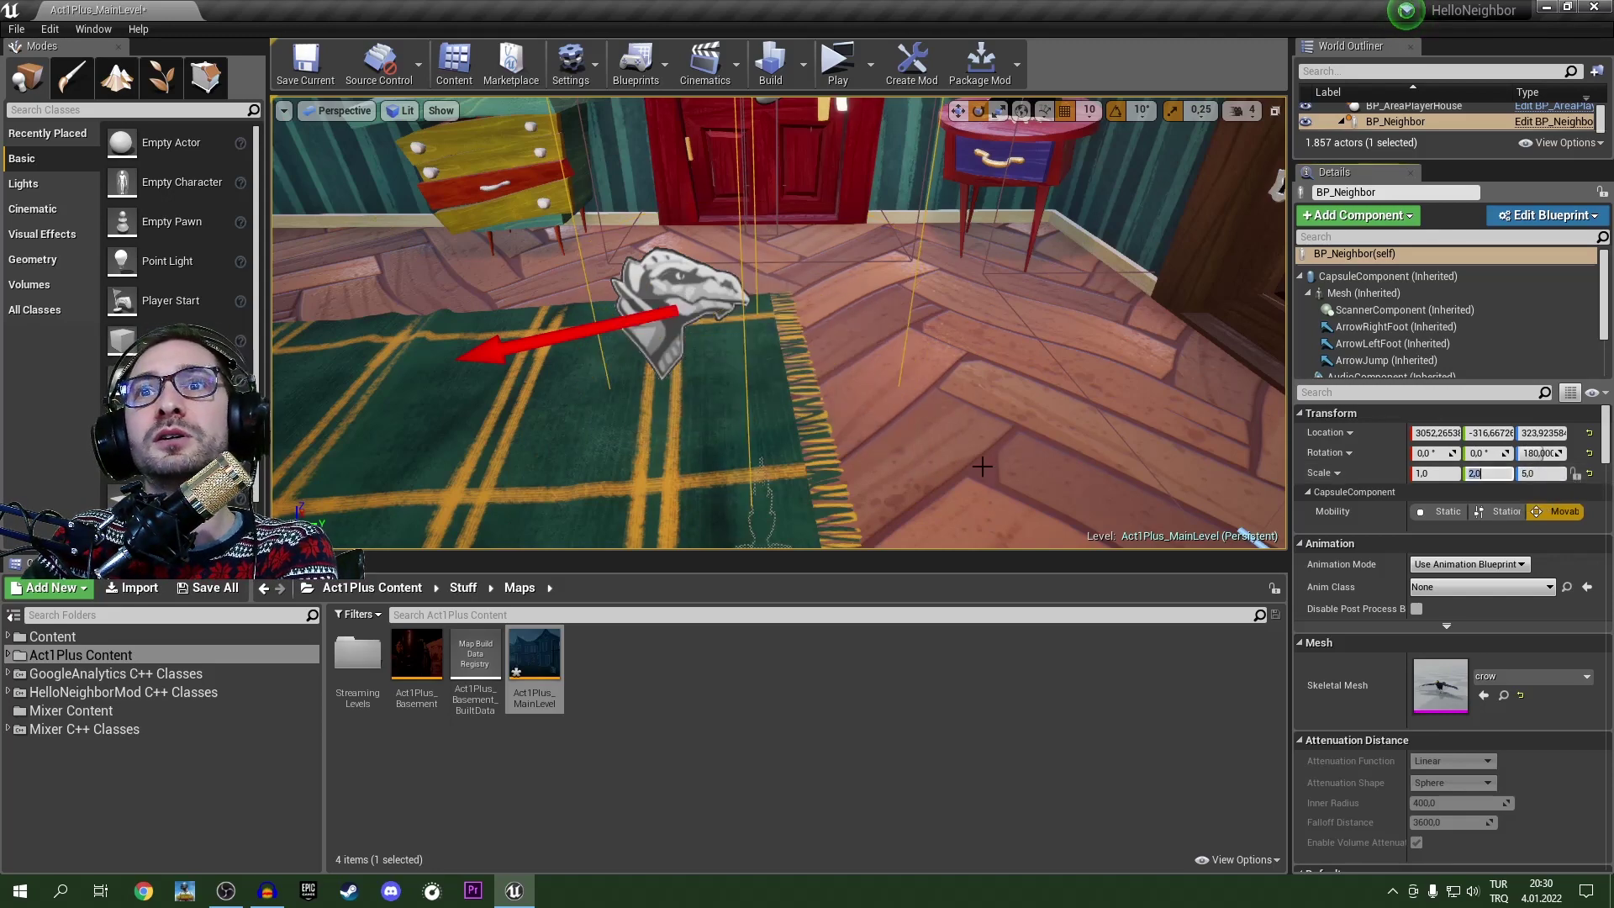
Step: Raise the stretched BP_Neighbor to a Z location of about 594 and save the level
{"action": "mouse_move", "coordinate": [1118, 404]}
{"action": "right_mouse_down"}
{"action": "mouse_move", "coordinate": [1118, 513]}
{"action": "mouse_move", "coordinate": [1118, 320]}
{"action": "mouse_move", "coordinate": [1118, 522]}
{"action": "mouse_move", "coordinate": [1118, 404]}
{"action": "right_mouse_up"}
{"action": "key", "text": "w"}
{"action": "key", "text": "s"}
{"action": "key", "text": "s"}
{"action": "mouse_move", "coordinate": [809, 371]}
{"action": "right_mouse_down"}
{"action": "mouse_move", "coordinate": [809, 428]}
{"action": "mouse_move", "coordinate": [715, 429]}
{"action": "right_mouse_up"}
{"action": "key", "text": "s"}
{"action": "right_click_drag", "start_coordinate": [779, 323], "coordinate": [778, 323]}
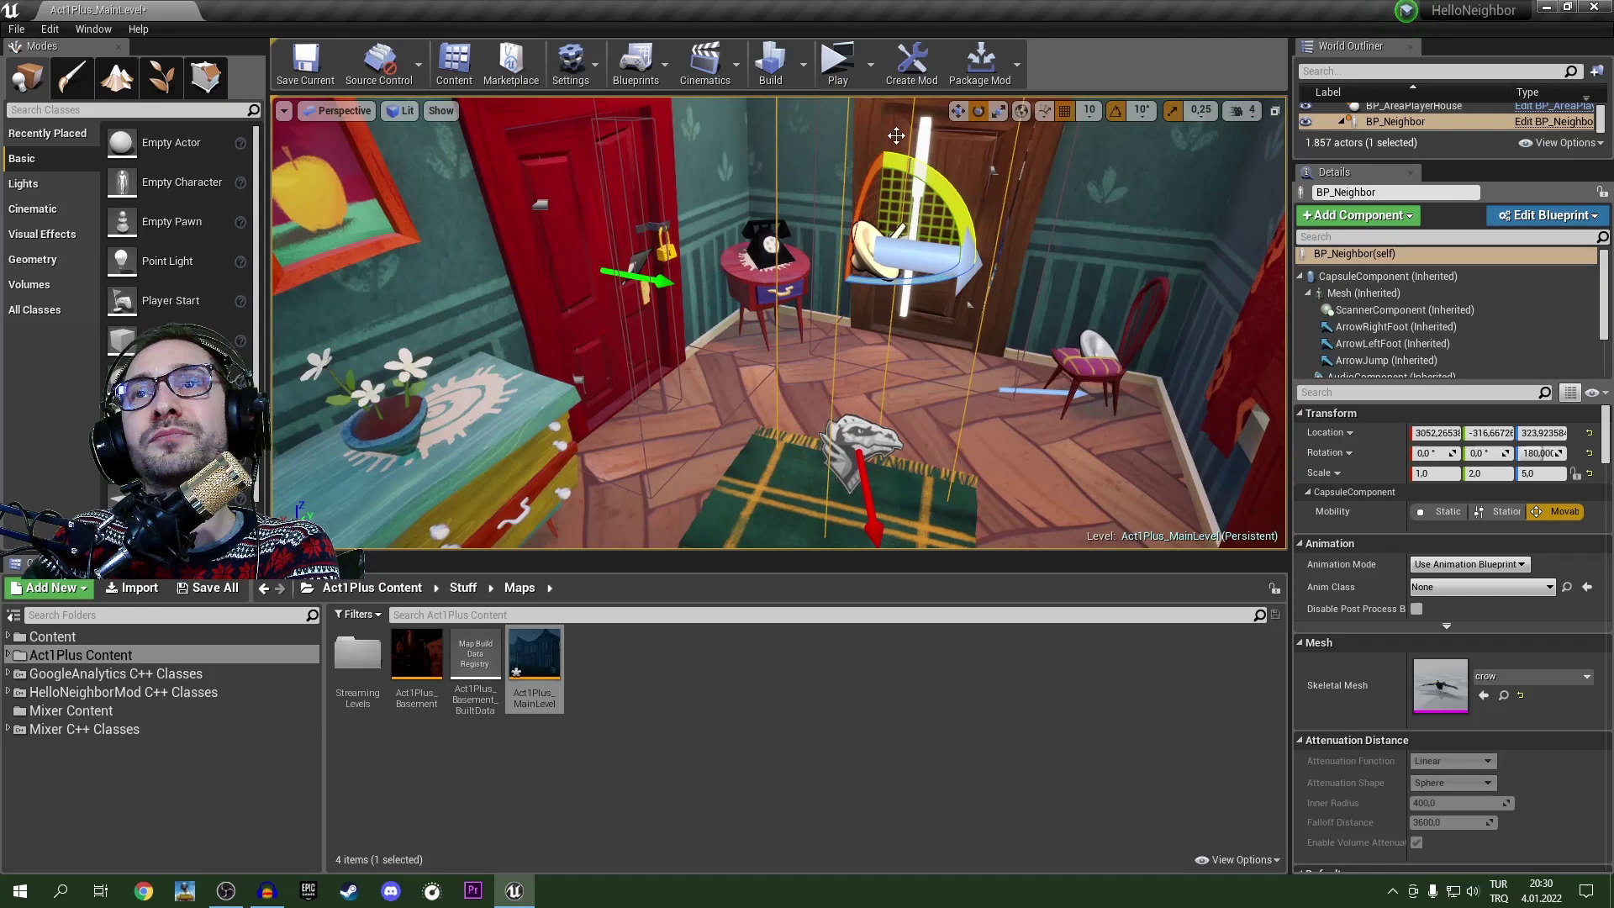
{"action": "left_click", "coordinate": [958, 111]}
{"action": "left_click_drag", "start_coordinate": [882, 209], "coordinate": [884, 49]}
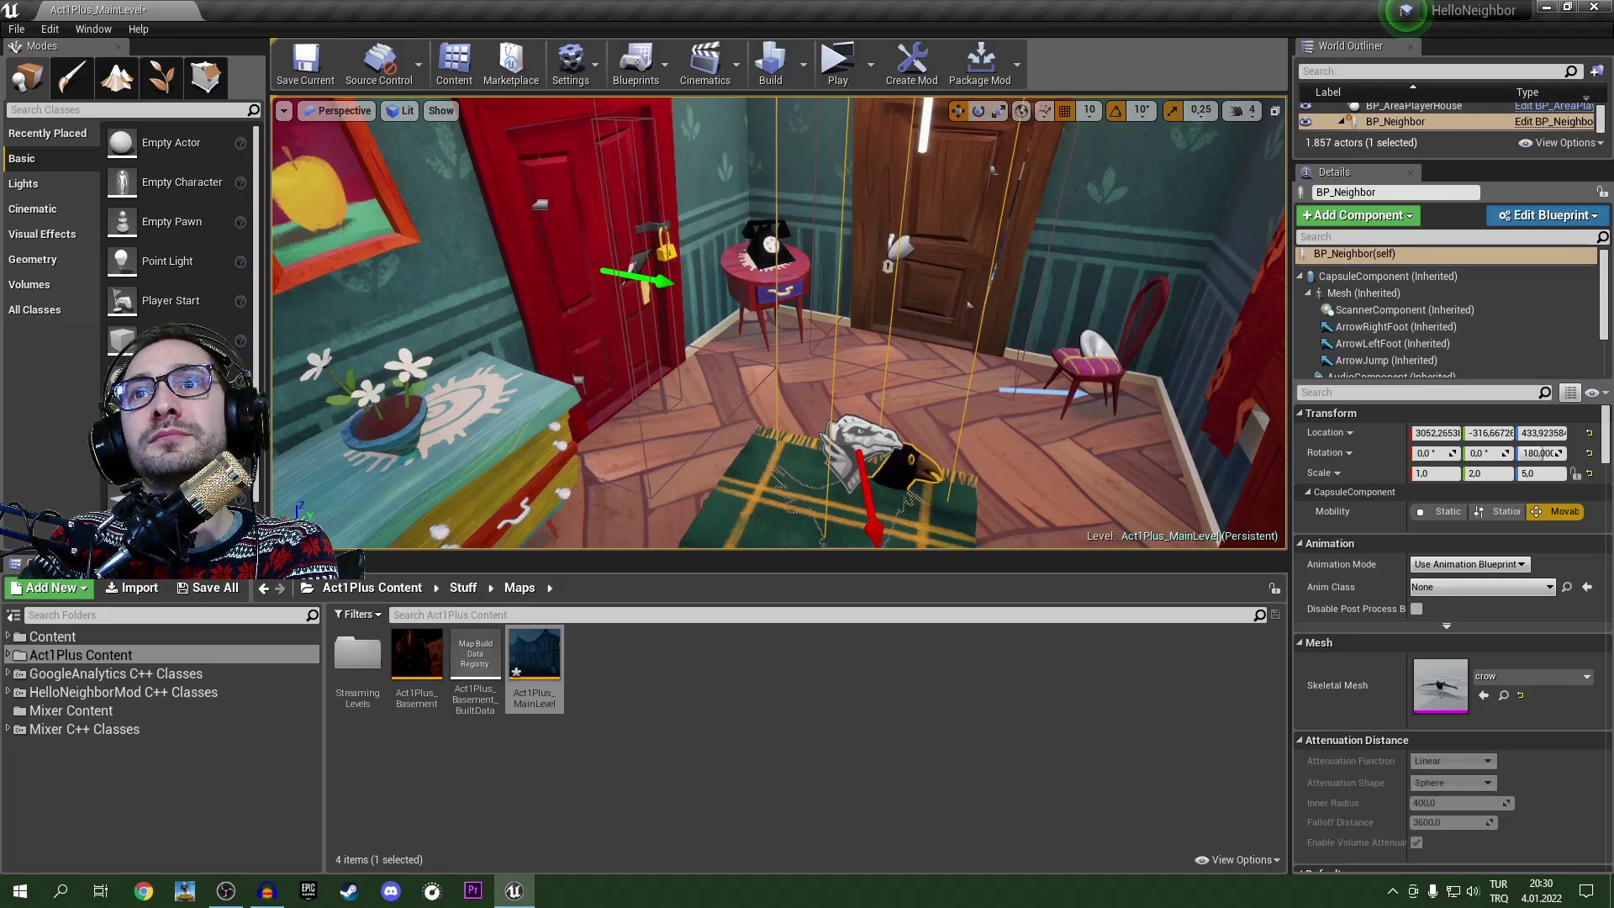
{"action": "key", "text": "s"}
{"action": "right_click_drag", "start_coordinate": [884, 337], "coordinate": [833, 378]}
{"action": "left_click_drag", "start_coordinate": [997, 210], "coordinate": [1013, 116]}
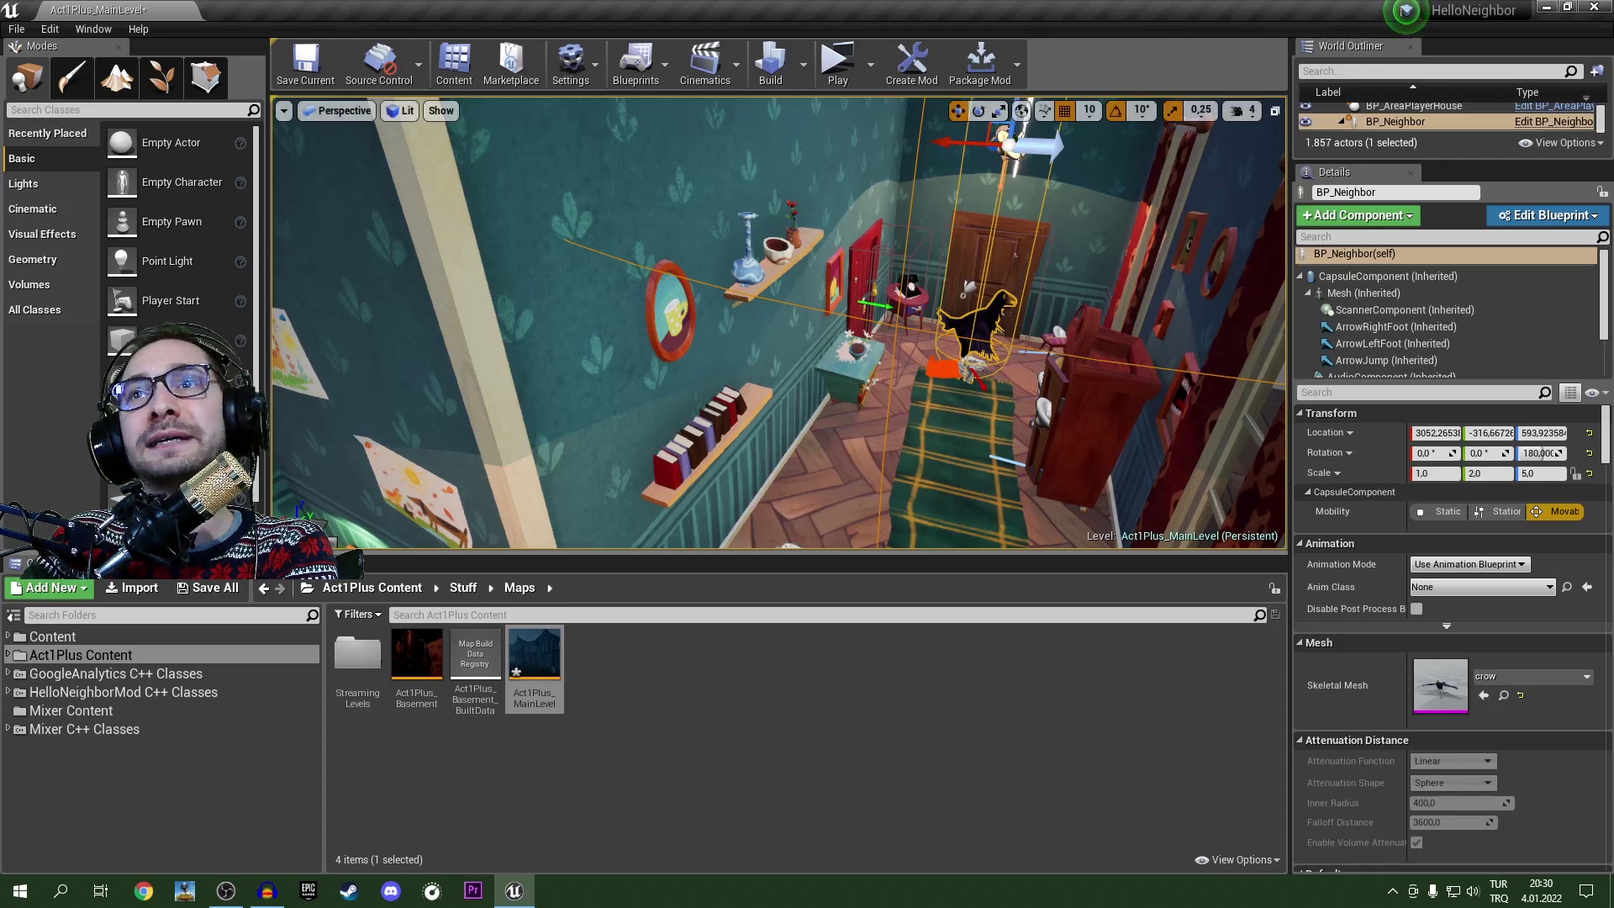
{"action": "left_click", "coordinate": [308, 74]}
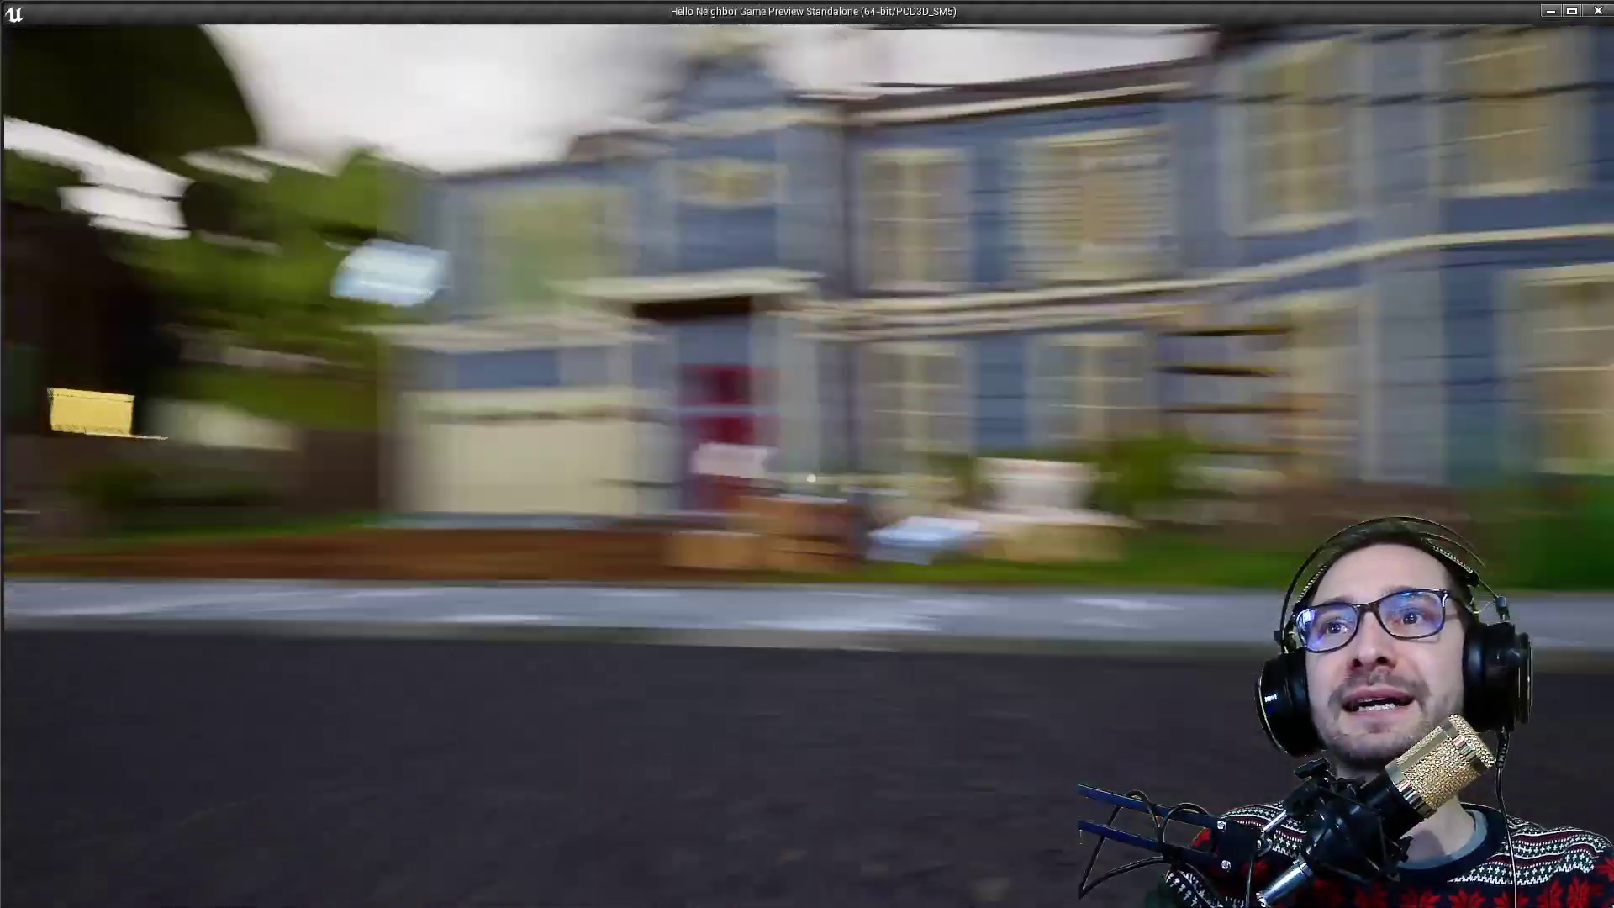
Step: Play-test the level by entering the neighbor's house through its red front door and watching the crow in the hallway
{"action": "key", "text": "w"}
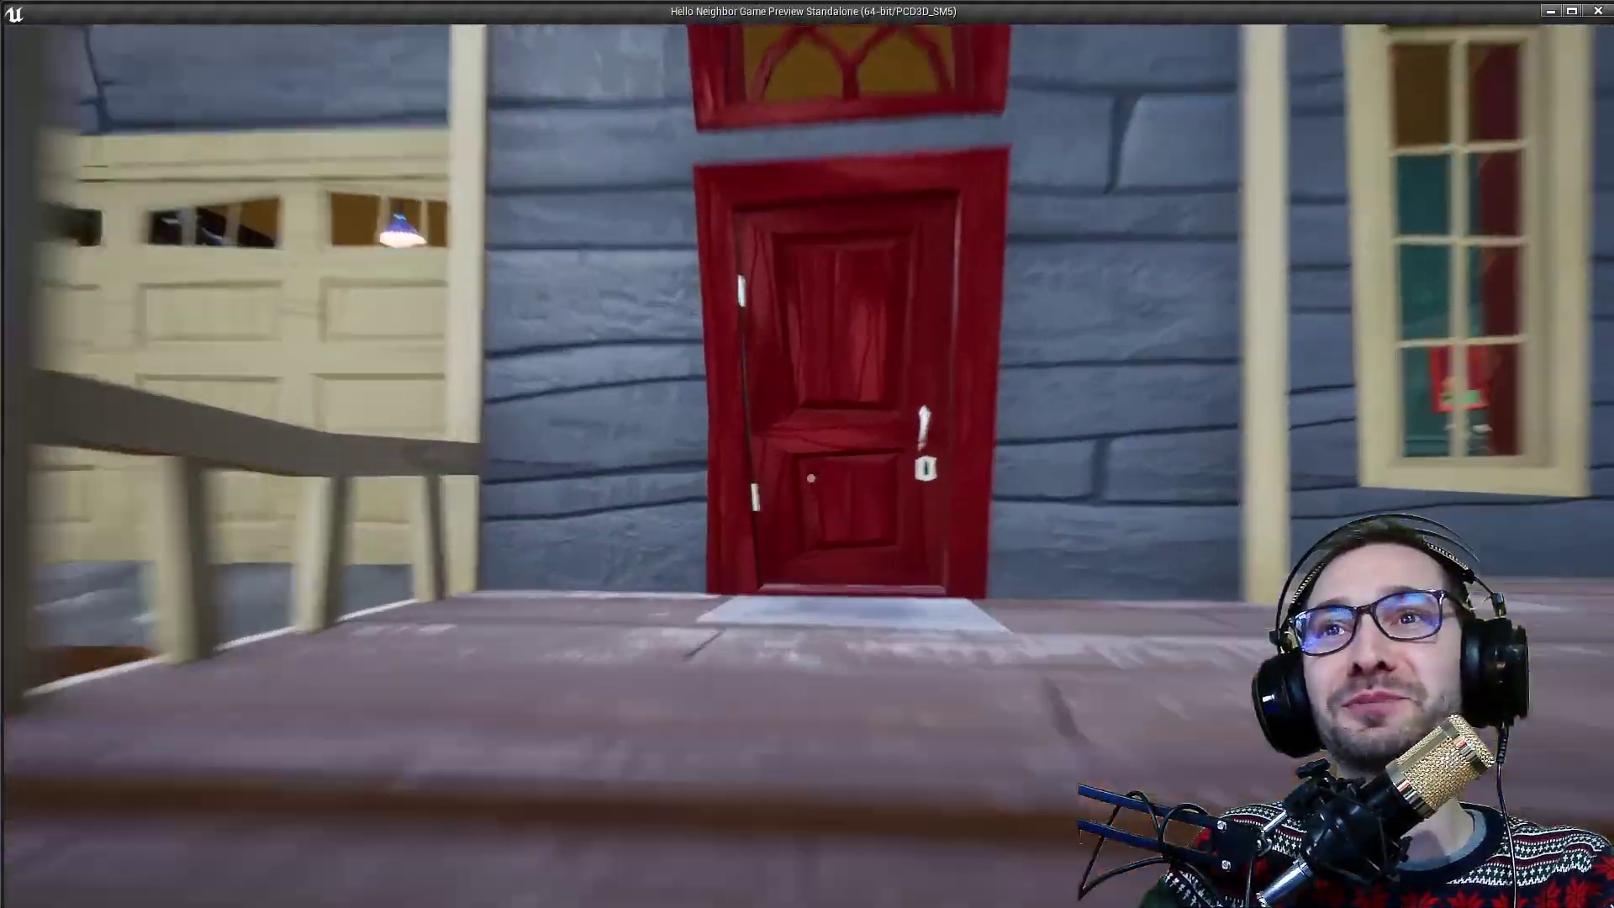
{"action": "key", "text": "e"}
{"action": "key", "text": "s"}
{"action": "key", "text": "w"}
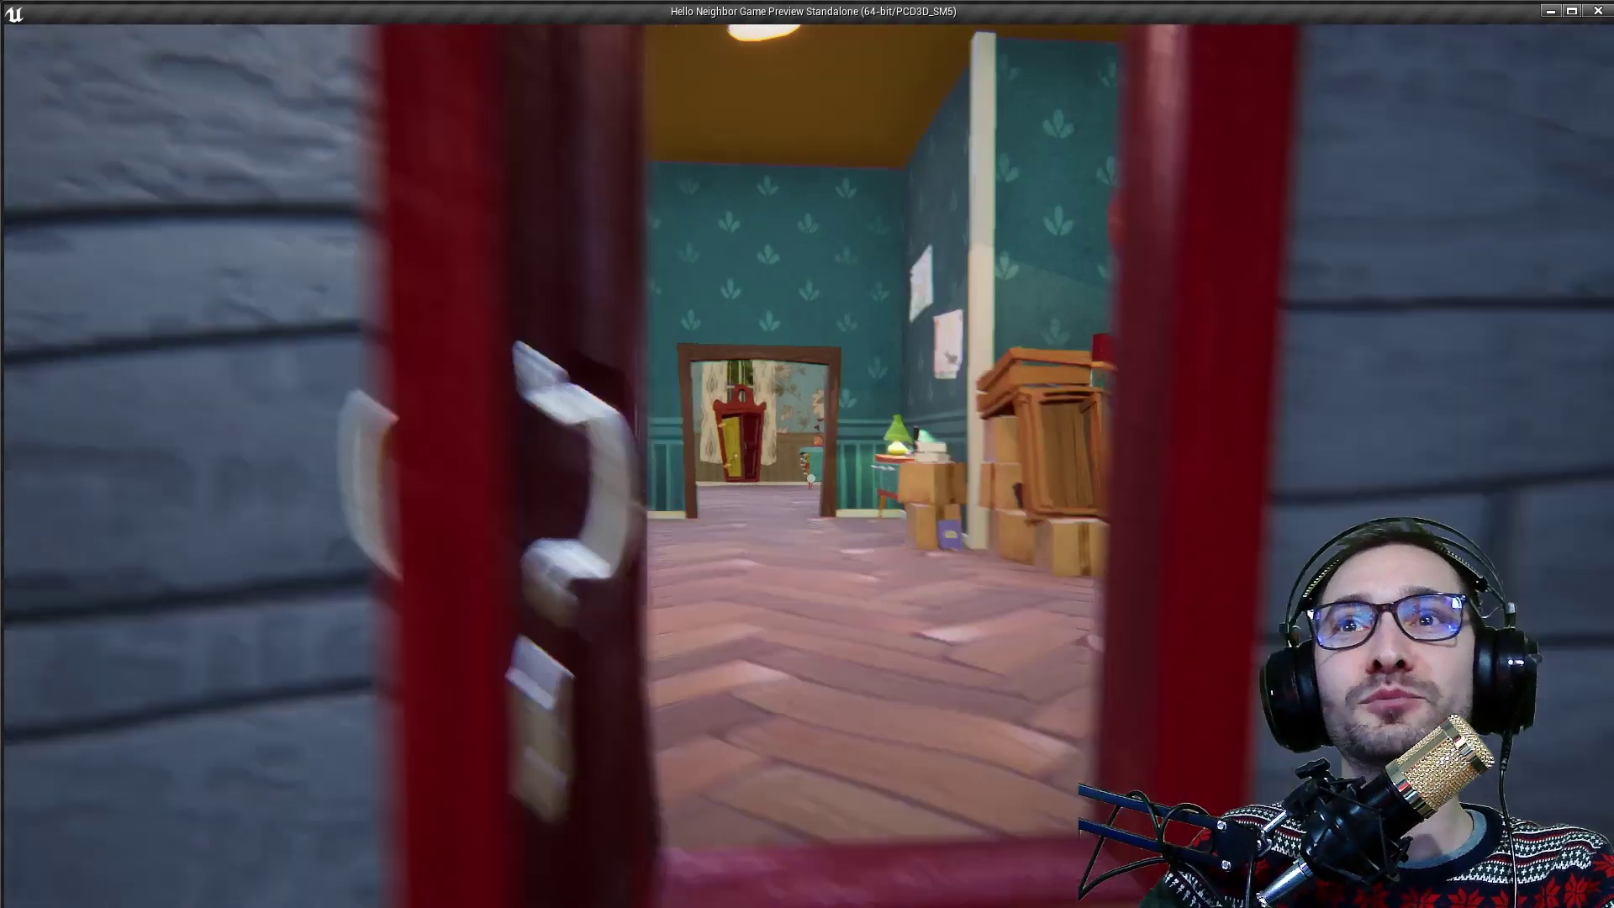
{"action": "key", "text": "w"}
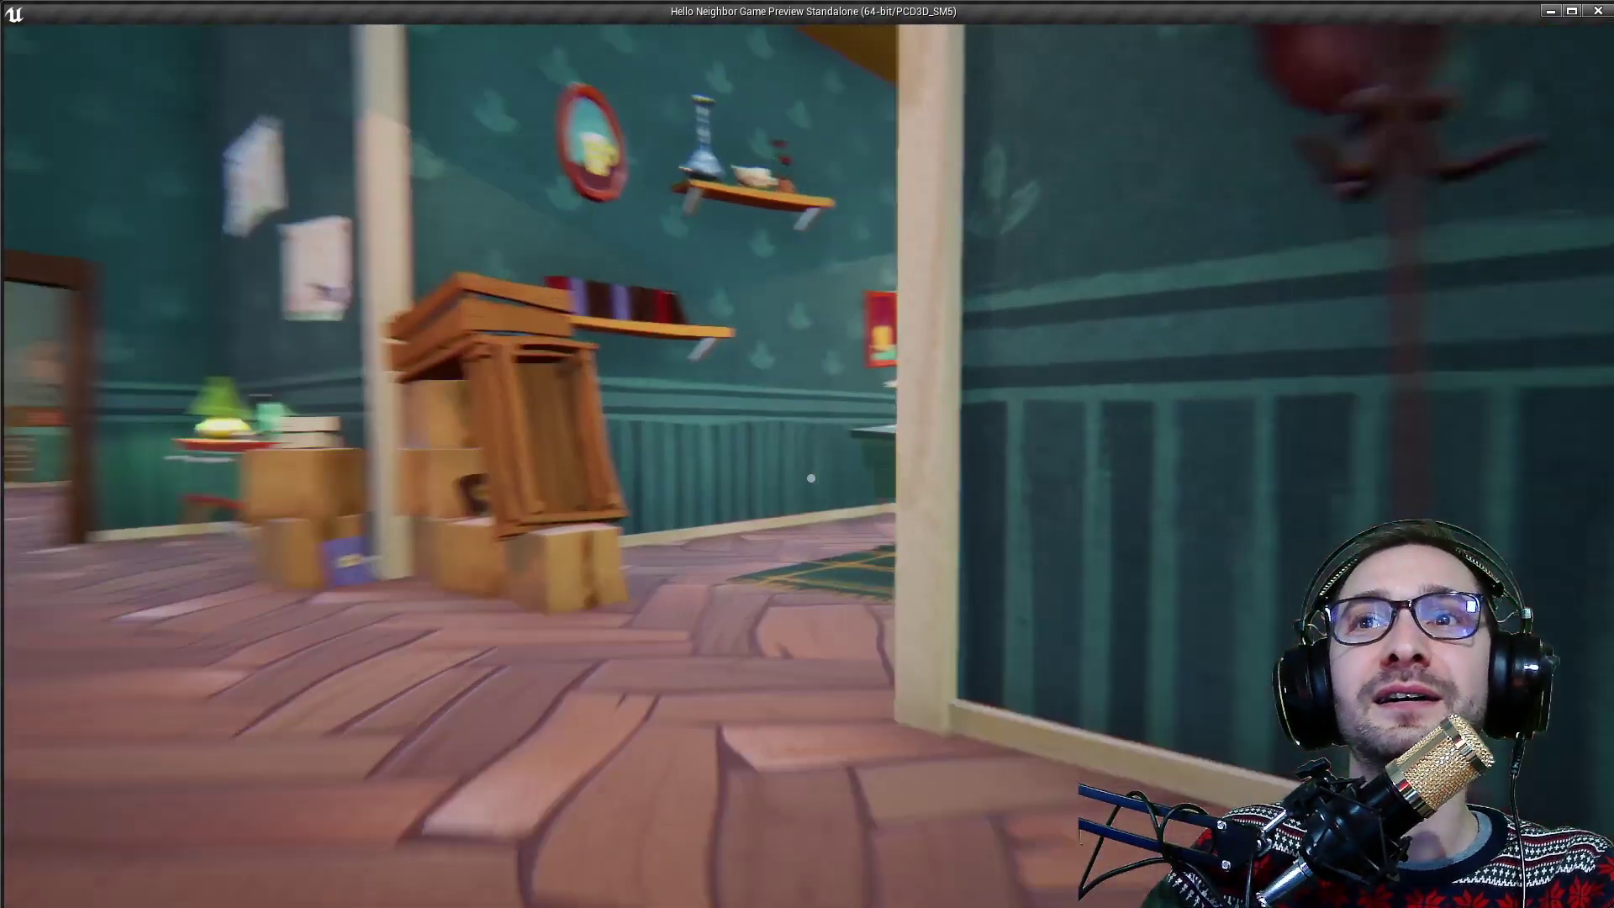
{"action": "key", "text": "w"}
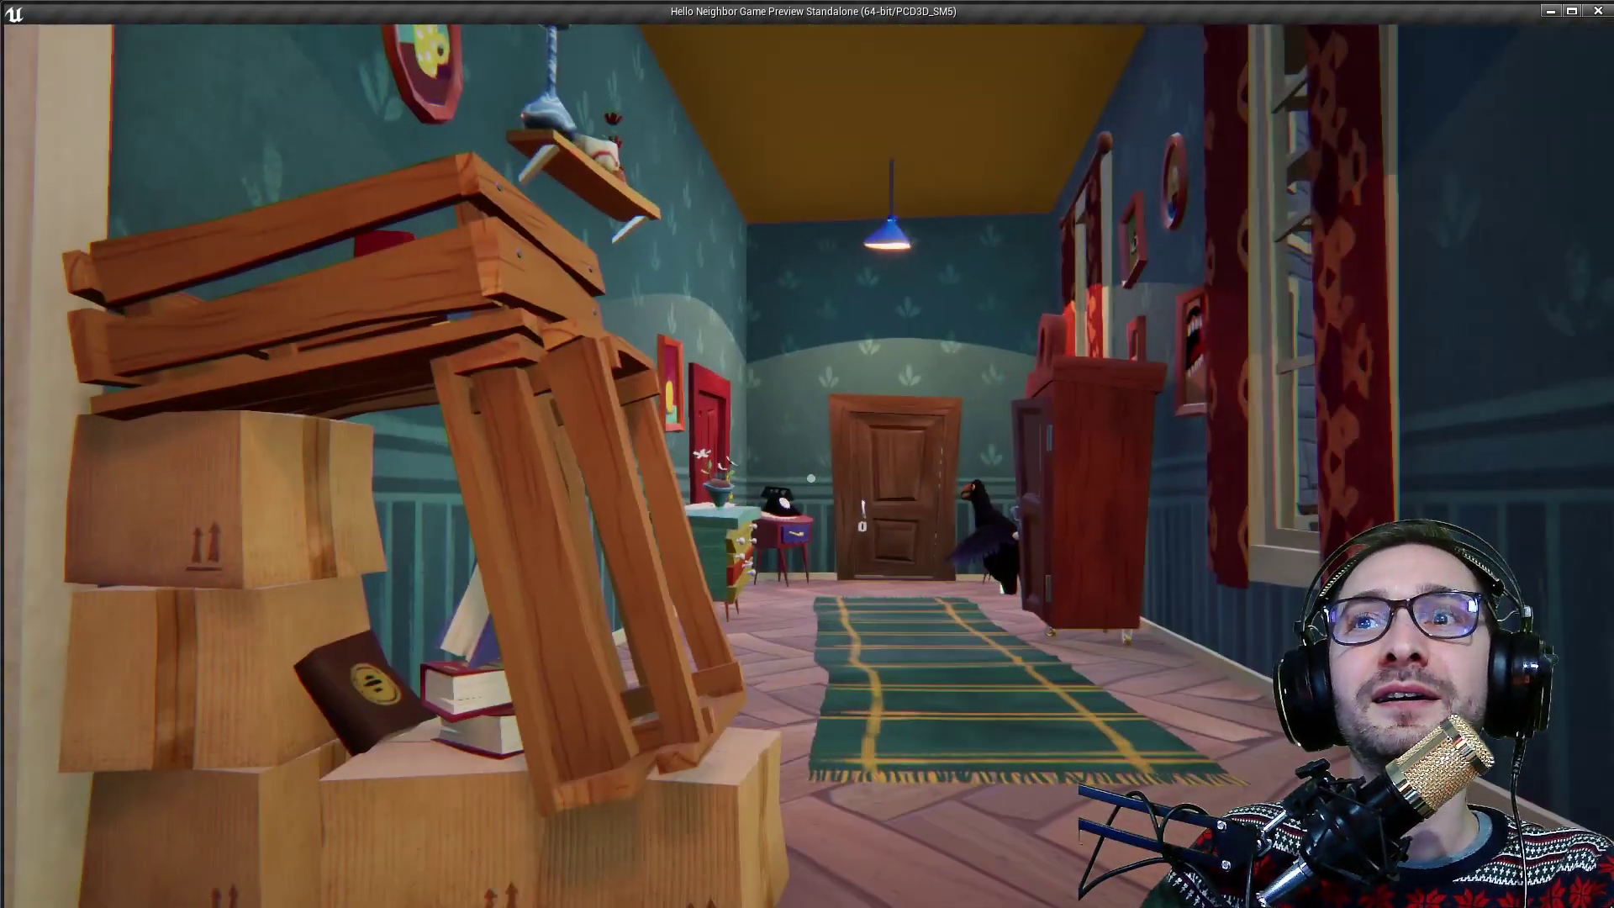
{"action": "key", "text": "w"}
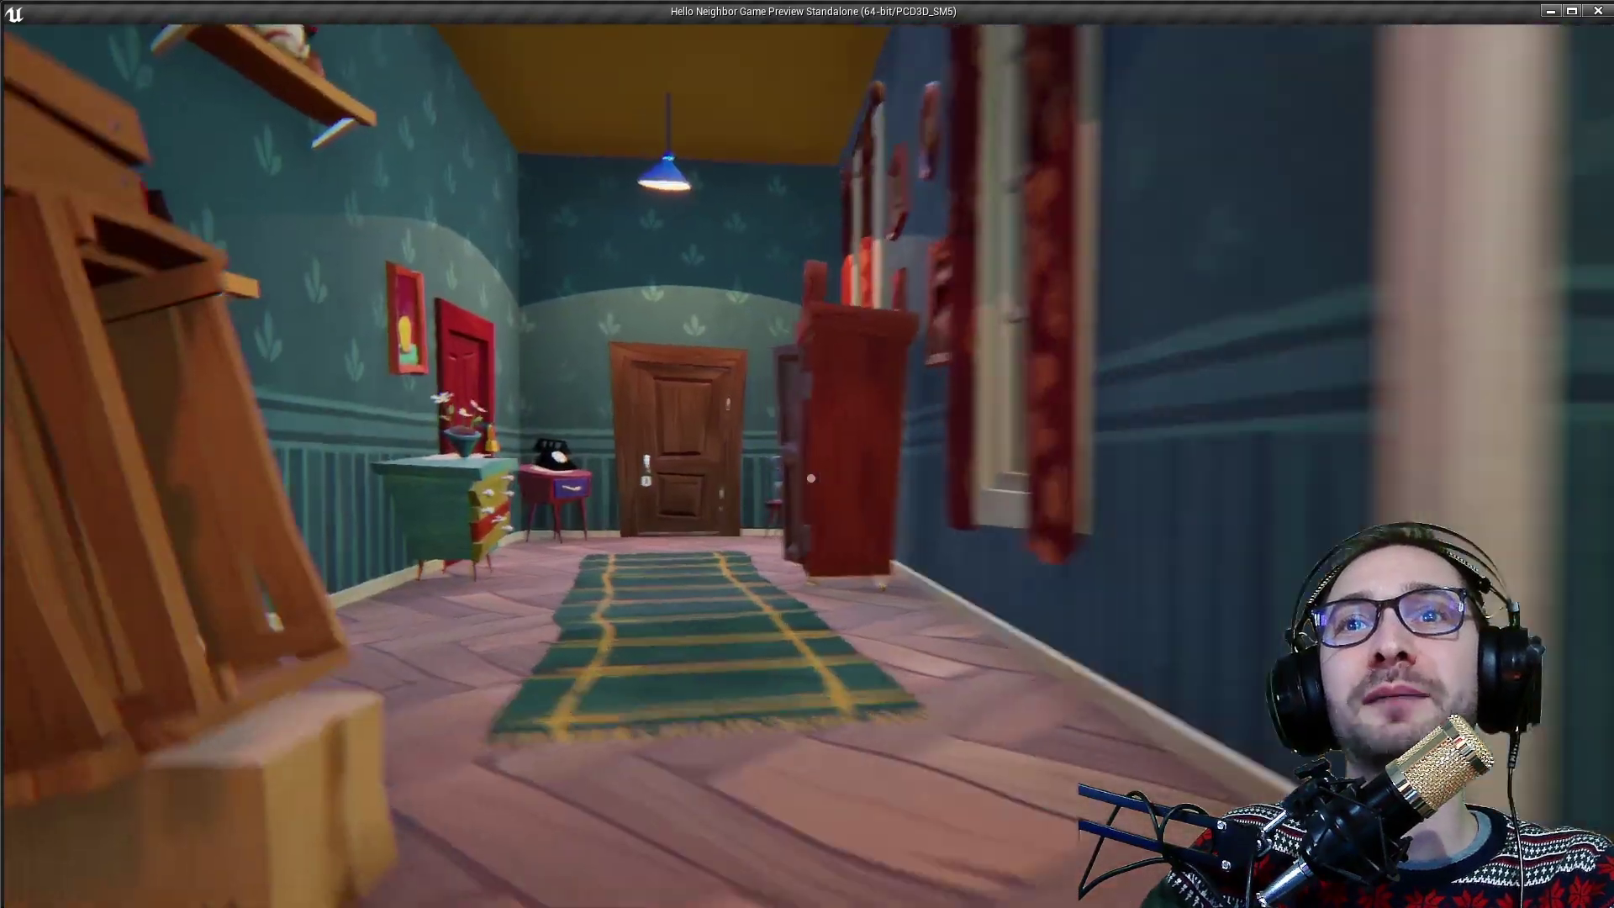
Step: Continue the play-test through the house's darkened rooms, looking around for the crow, and return to the editor
{"action": "key", "text": "w"}
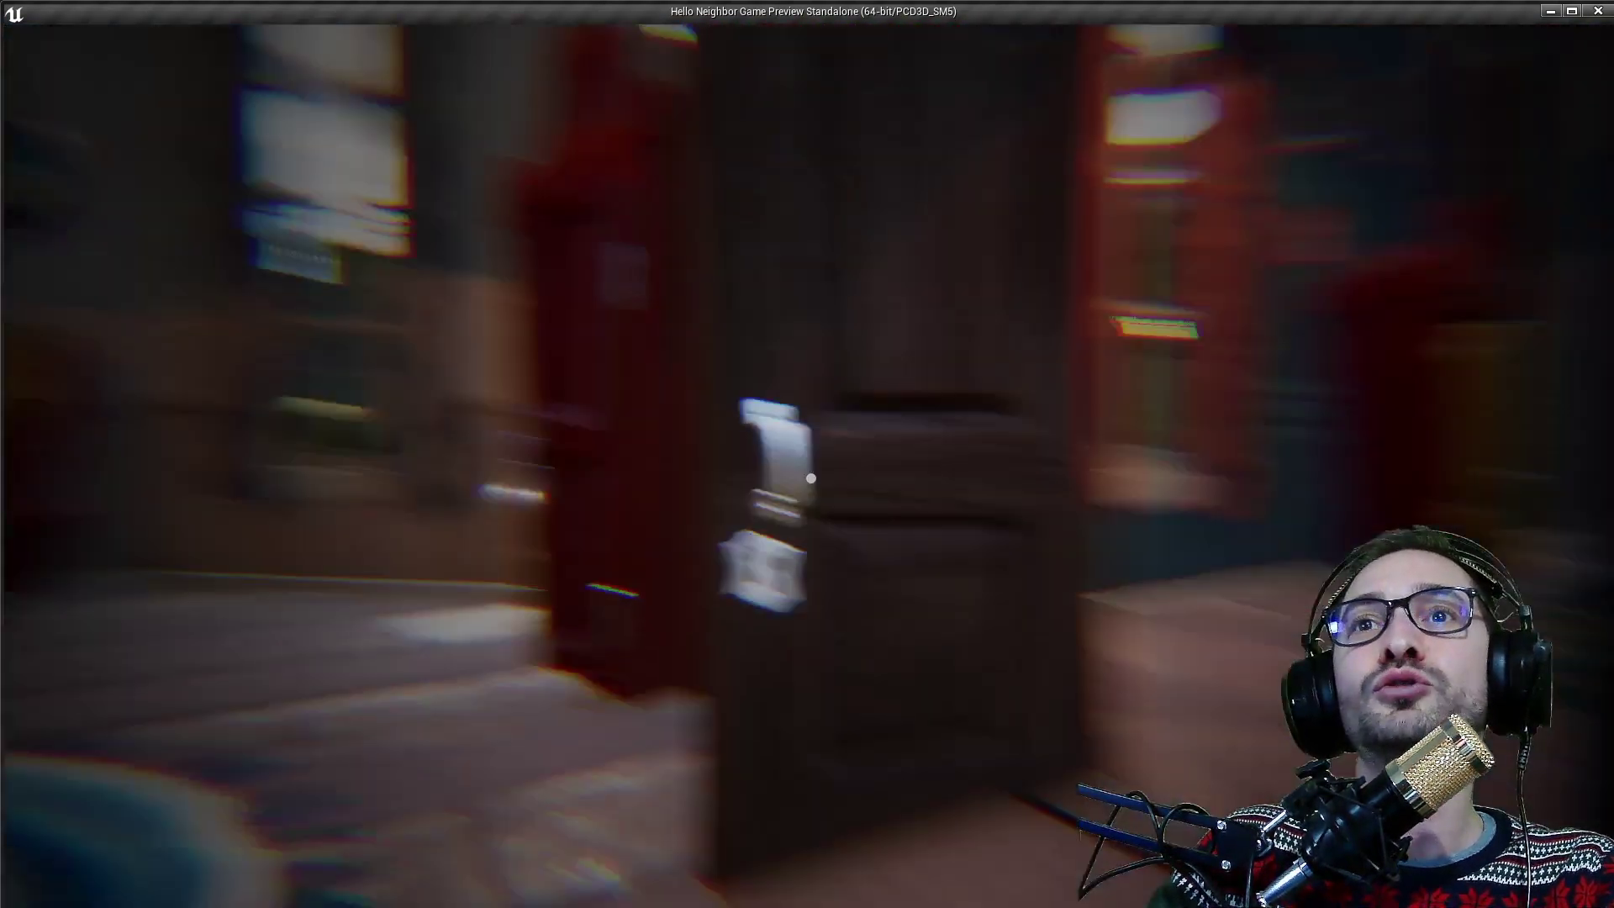
{"action": "key", "text": "s"}
{"action": "key", "text": "w"}
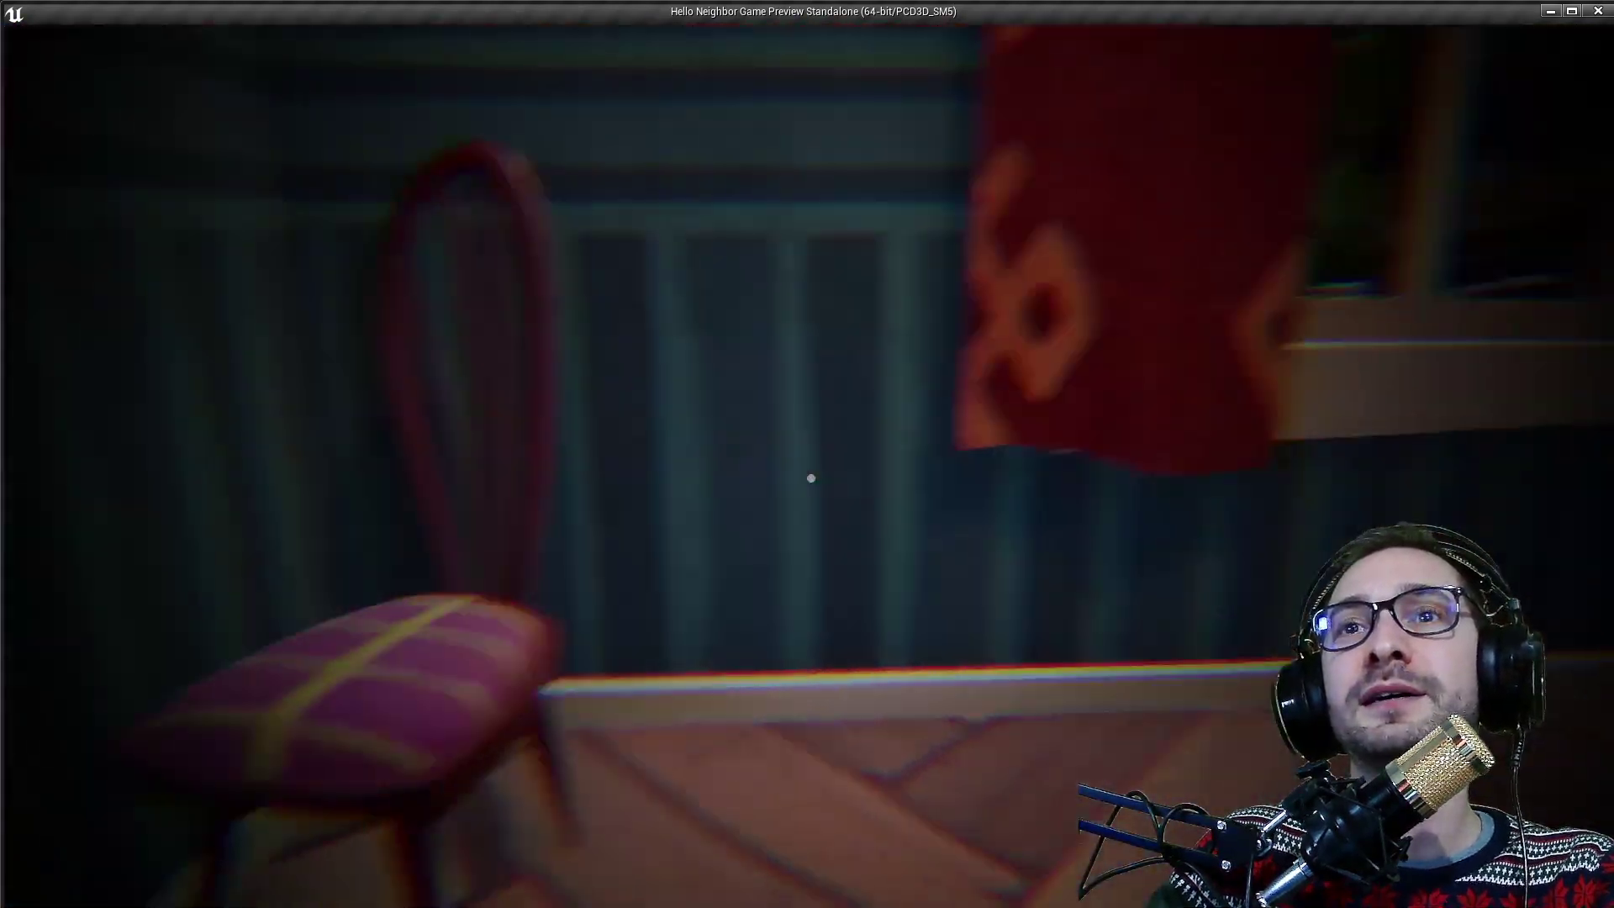
{"action": "key", "text": "w"}
{"action": "key", "text": "w"}
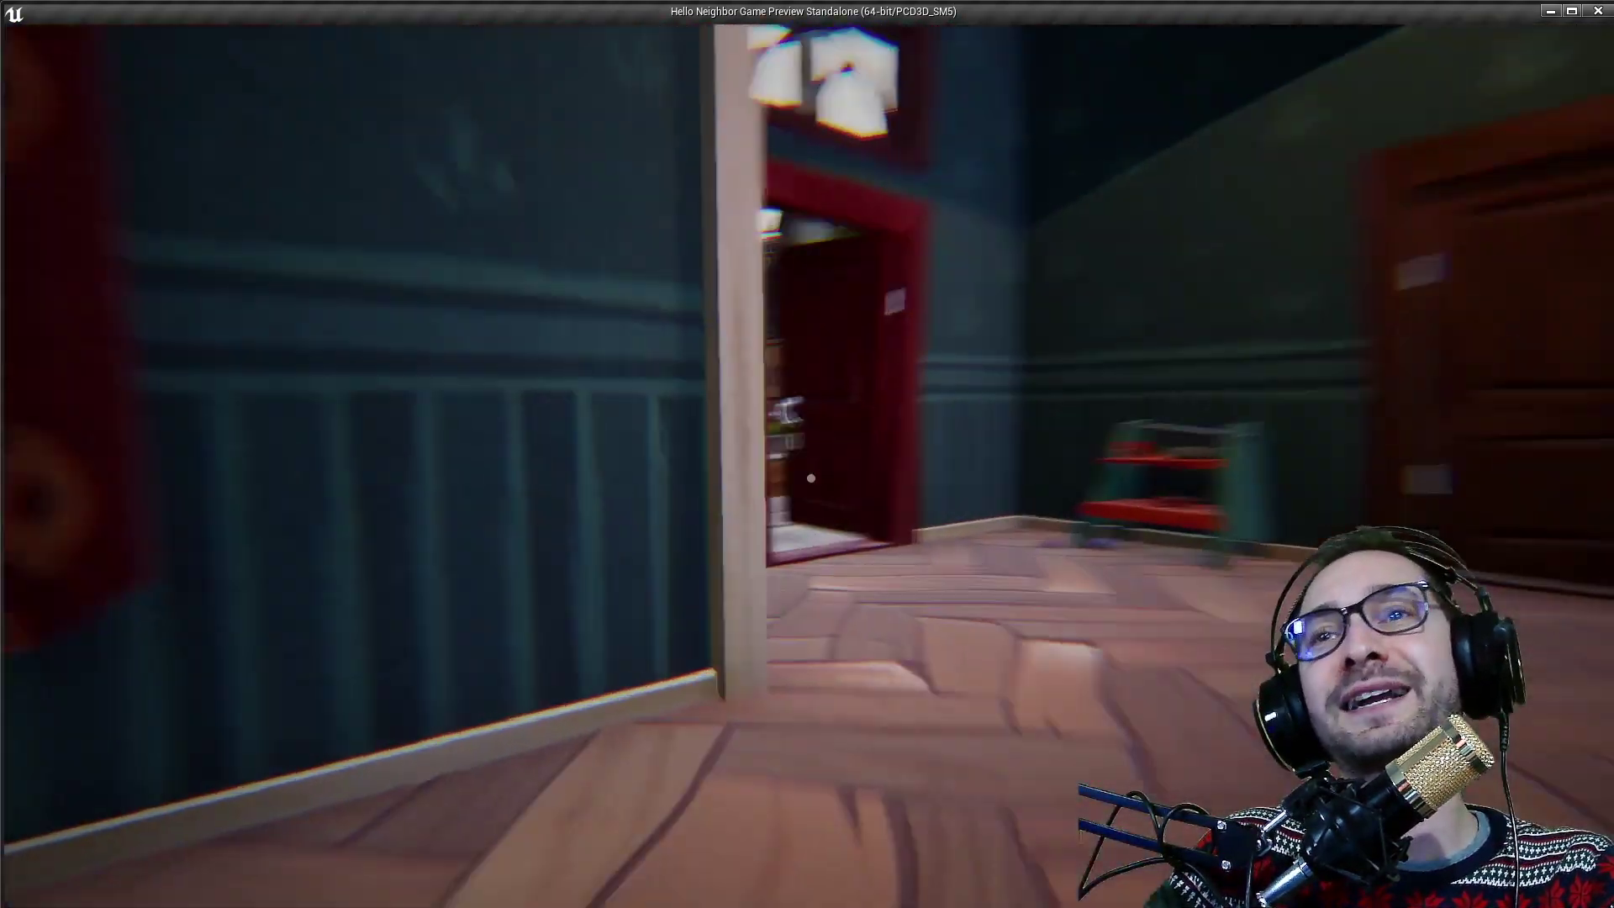
{"action": "key", "text": "s"}
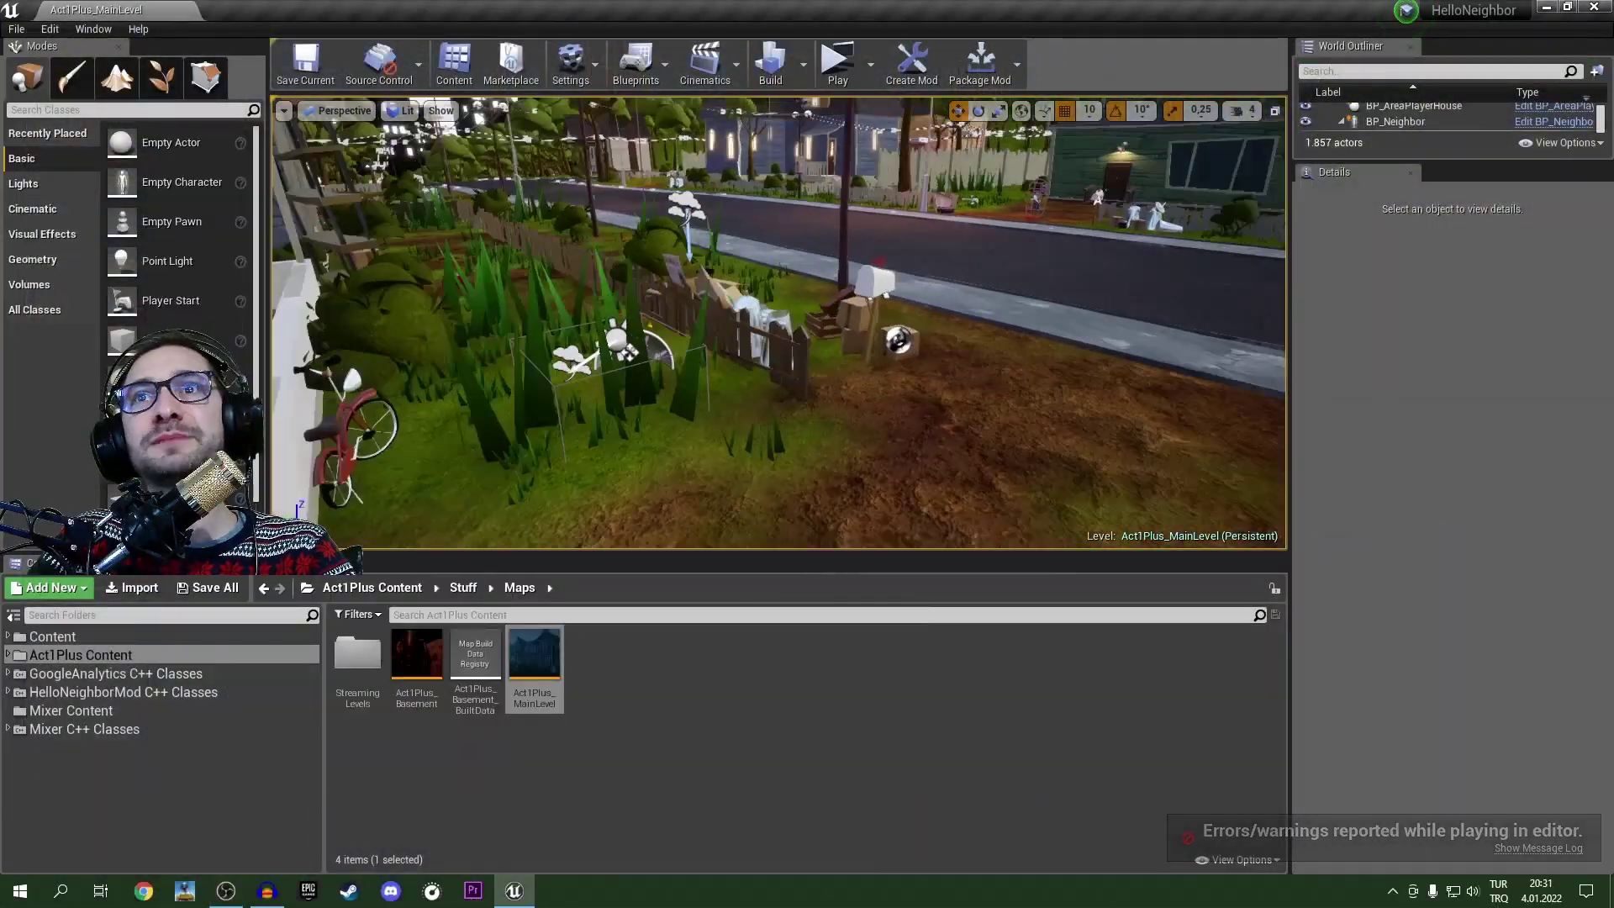
Step: Select BP_Neighbor in the house and restore its neighbour_lowpoly skeletal mesh and a scale of 1 on all axes
{"action": "right_click_drag", "start_coordinate": [778, 323], "coordinate": [538, 307]}
{"action": "key", "text": "w"}
{"action": "right_click_drag", "start_coordinate": [1163, 421], "coordinate": [1177, 336]}
{"action": "left_click", "coordinate": [1148, 421]}
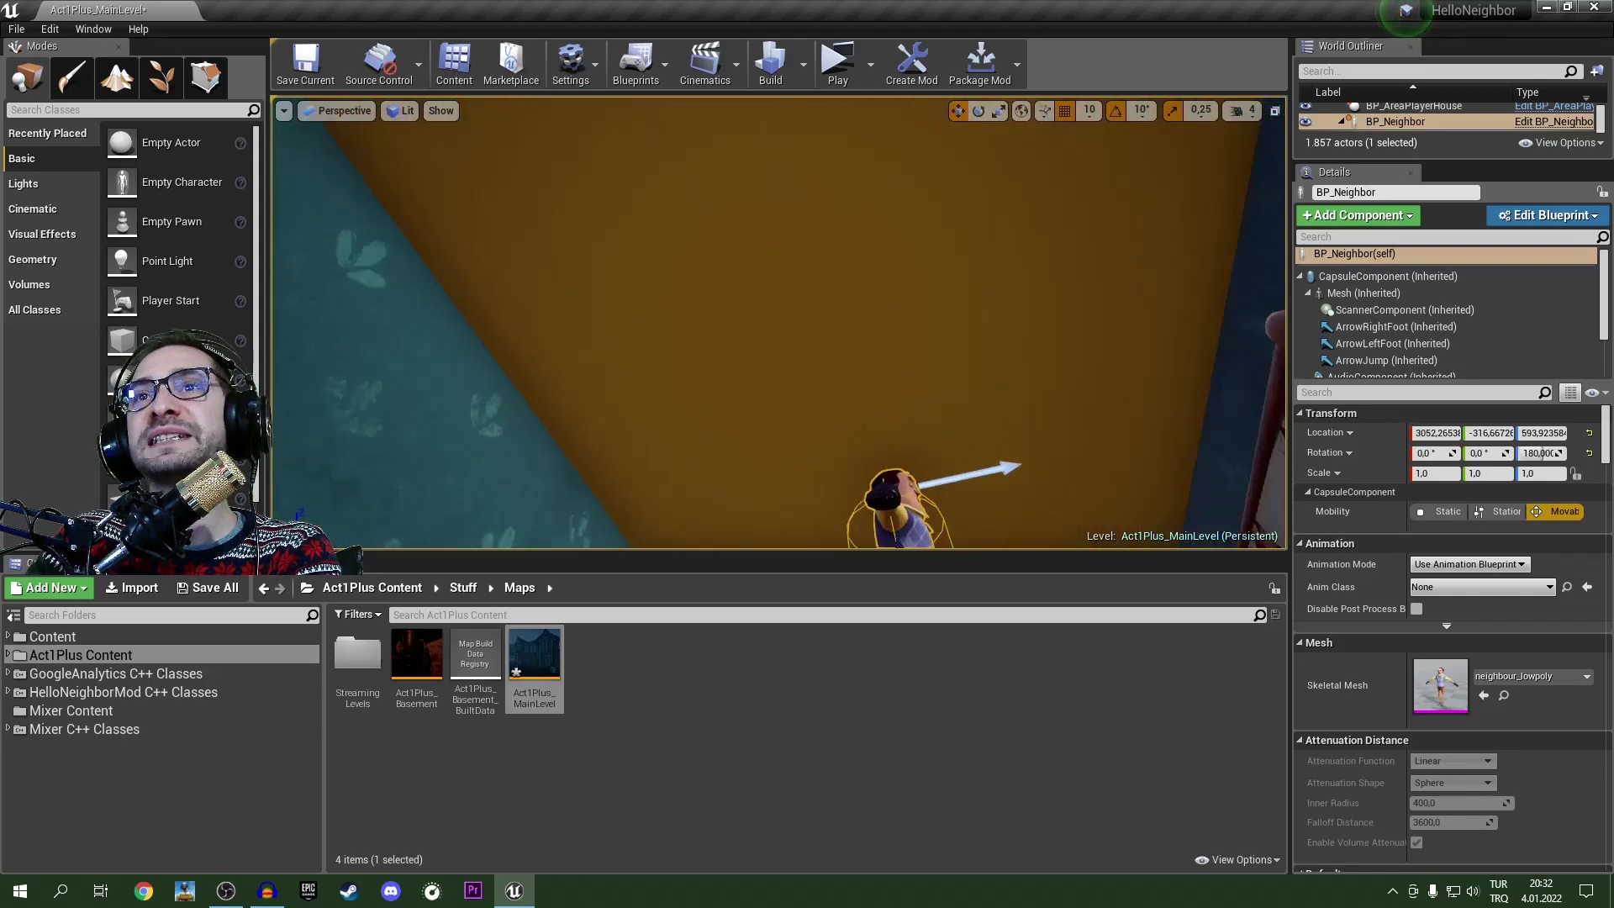
Step: Lower BP_Neighbor to the hallway floor at a Z location of about 244 and save the level
{"action": "left_click_drag", "start_coordinate": [899, 471], "coordinate": [901, 530]}
{"action": "right_click_drag", "start_coordinate": [901, 530], "coordinate": [901, 588]}
{"action": "scroll", "coordinate": [888, 320], "scroll_direction": "down", "scroll_amount": 5}
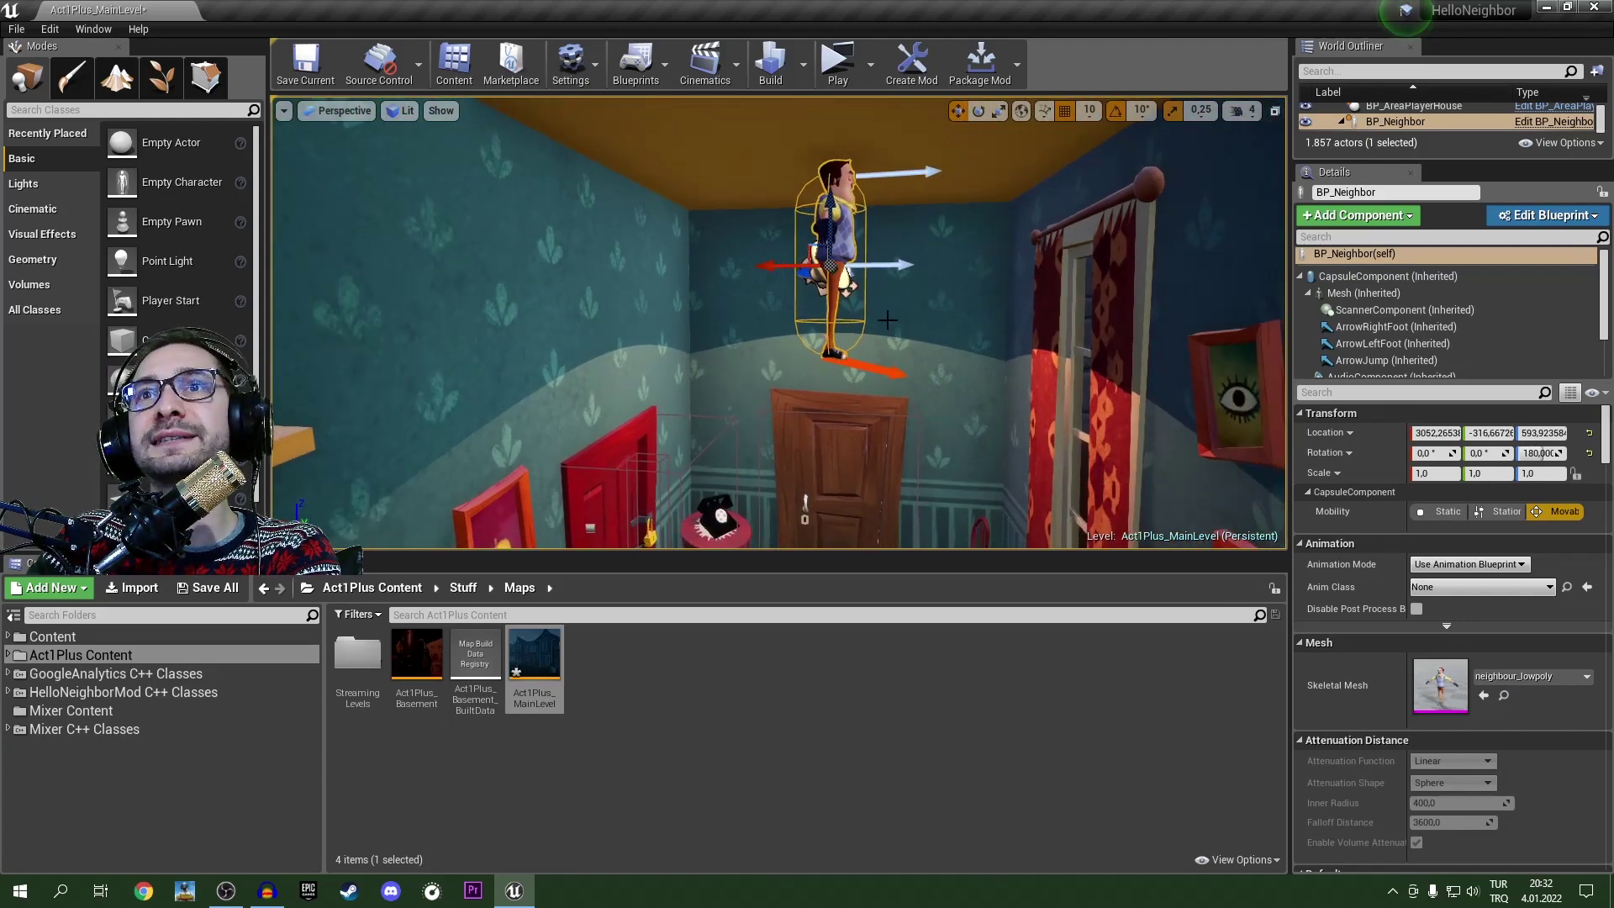
{"action": "left_click_drag", "start_coordinate": [829, 211], "coordinate": [829, 503]}
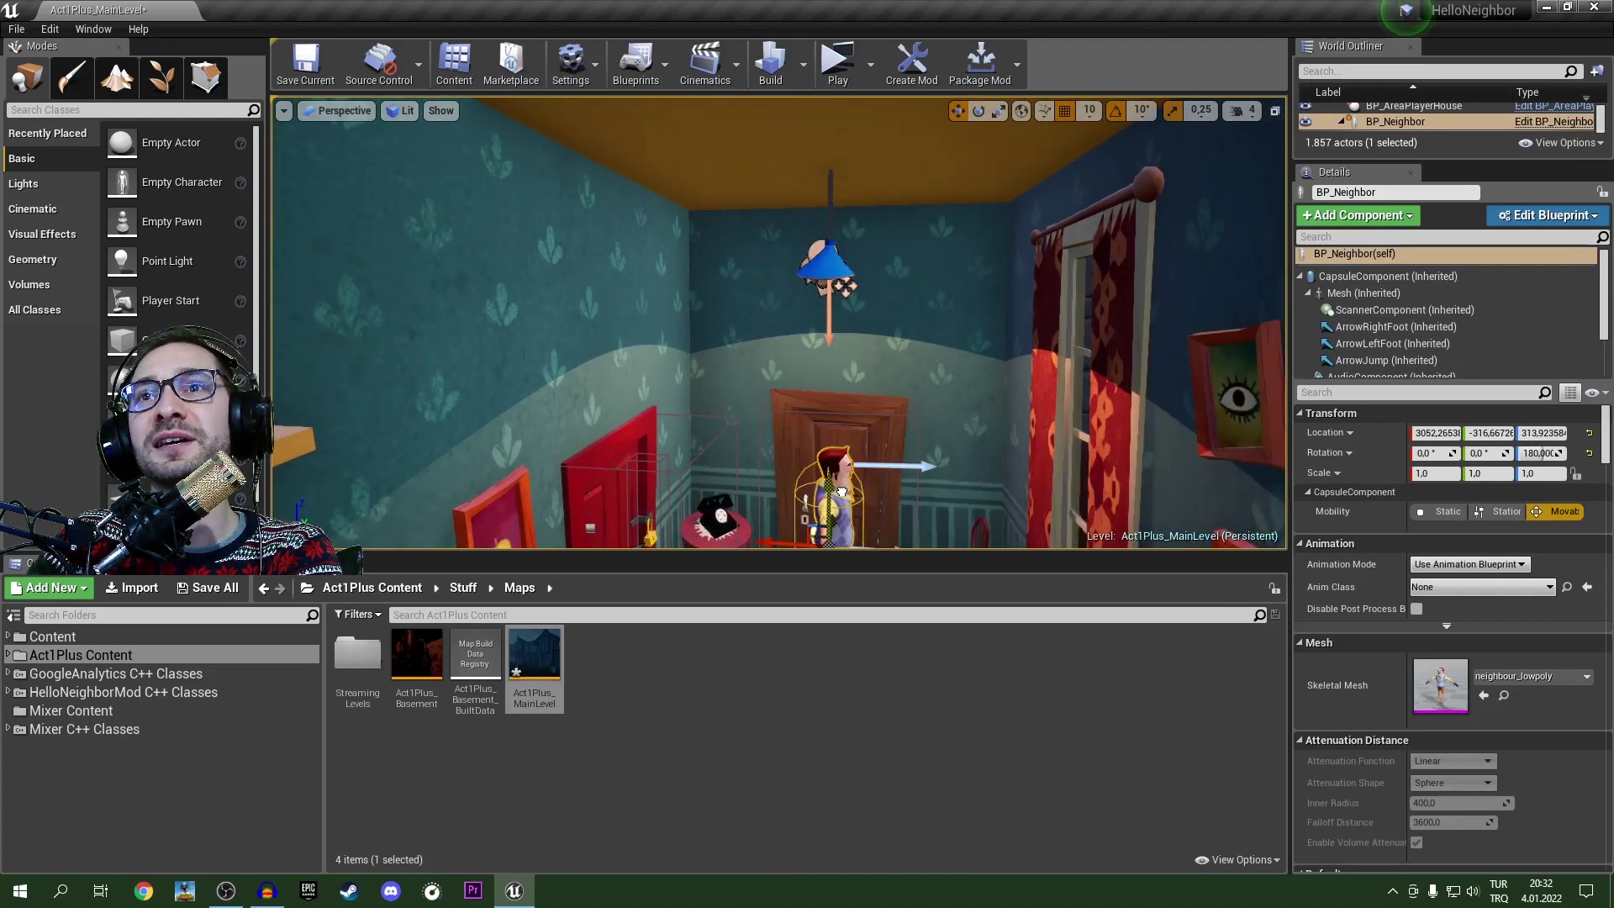
{"action": "right_click_drag", "start_coordinate": [754, 285], "coordinate": [754, 489]}
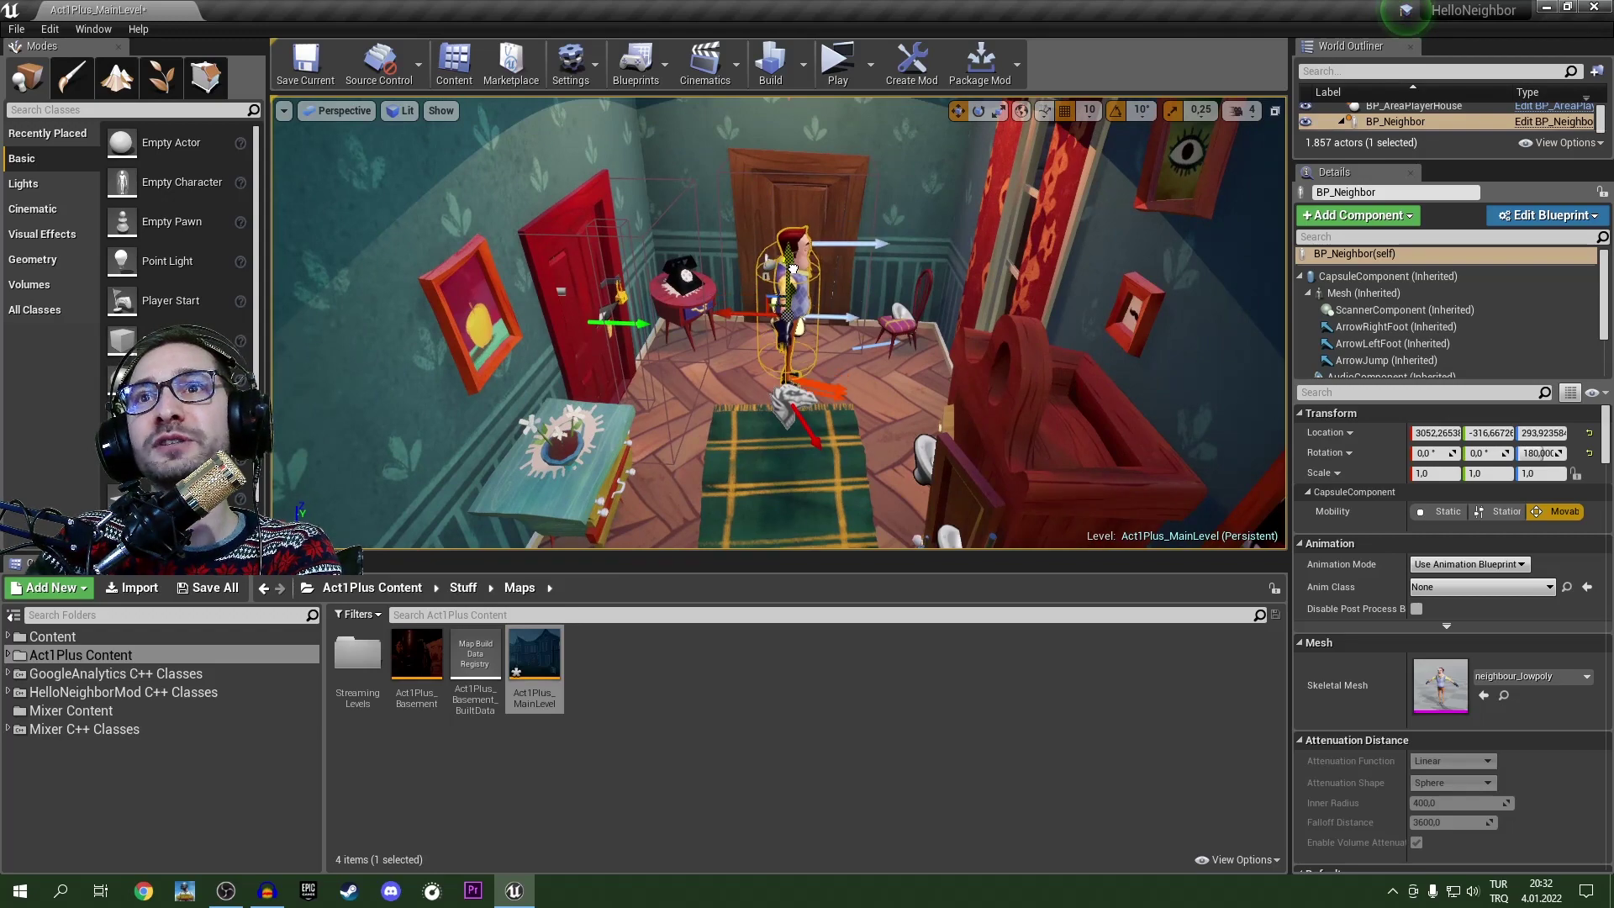
{"action": "left_click_drag", "start_coordinate": [793, 269], "coordinate": [803, 331]}
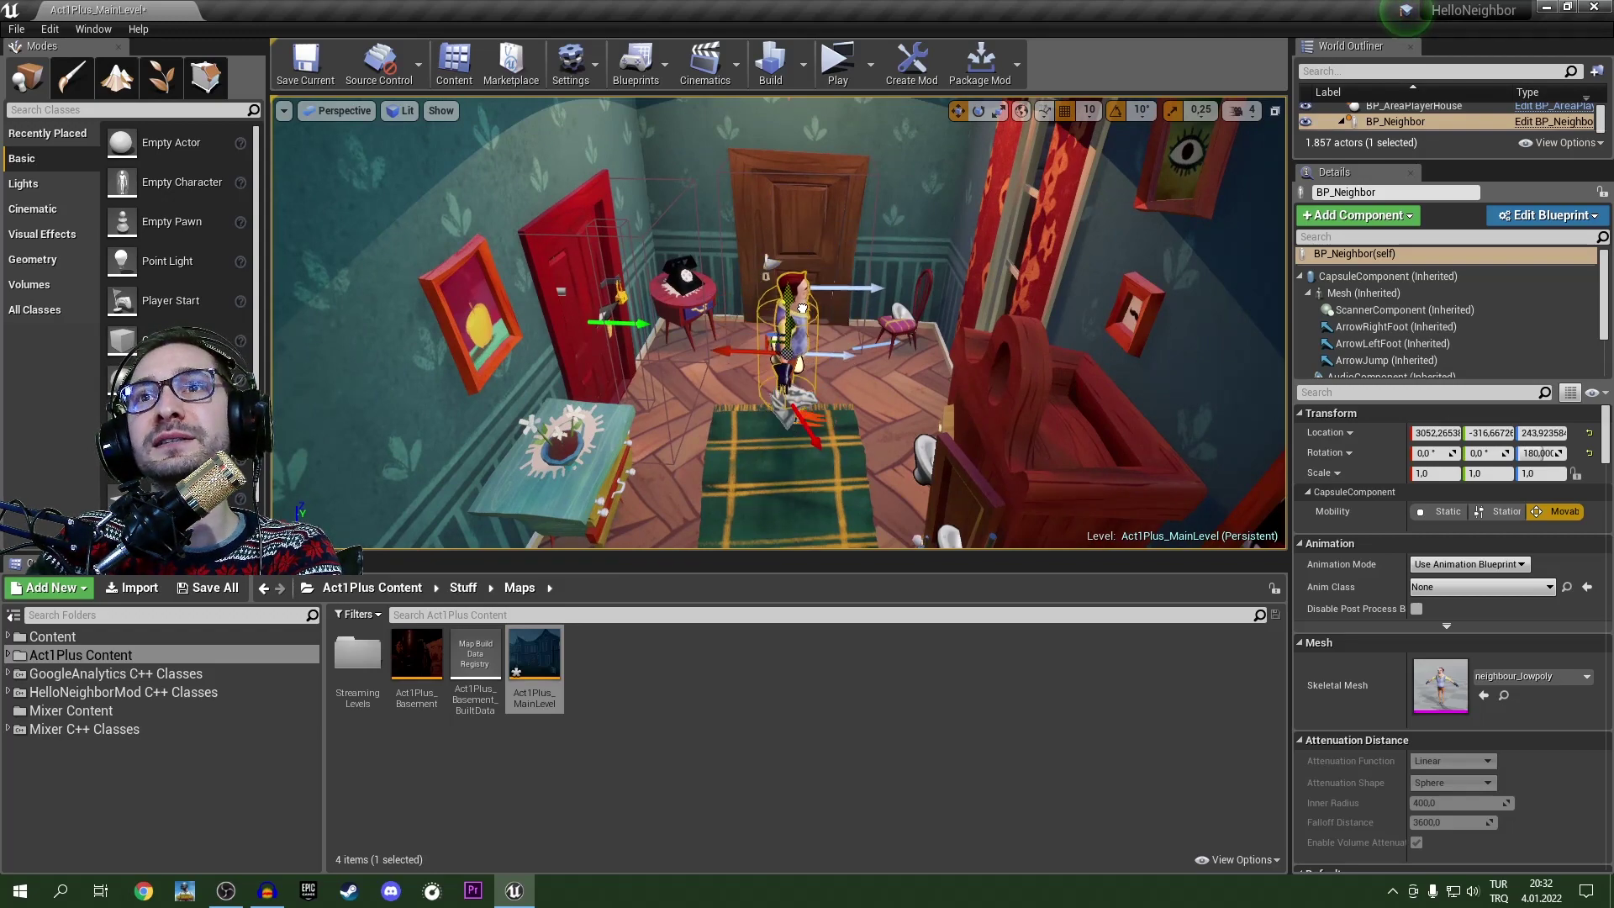
{"action": "mouse_move", "coordinate": [802, 309]}
{"action": "right_mouse_down"}
{"action": "mouse_move", "coordinate": [819, 324]}
{"action": "mouse_move", "coordinate": [819, 395]}
{"action": "mouse_move", "coordinate": [916, 378]}
{"action": "mouse_move", "coordinate": [802, 308]}
{"action": "right_mouse_up"}
{"action": "key", "text": "w"}
{"action": "left_click", "coordinate": [326, 75]}
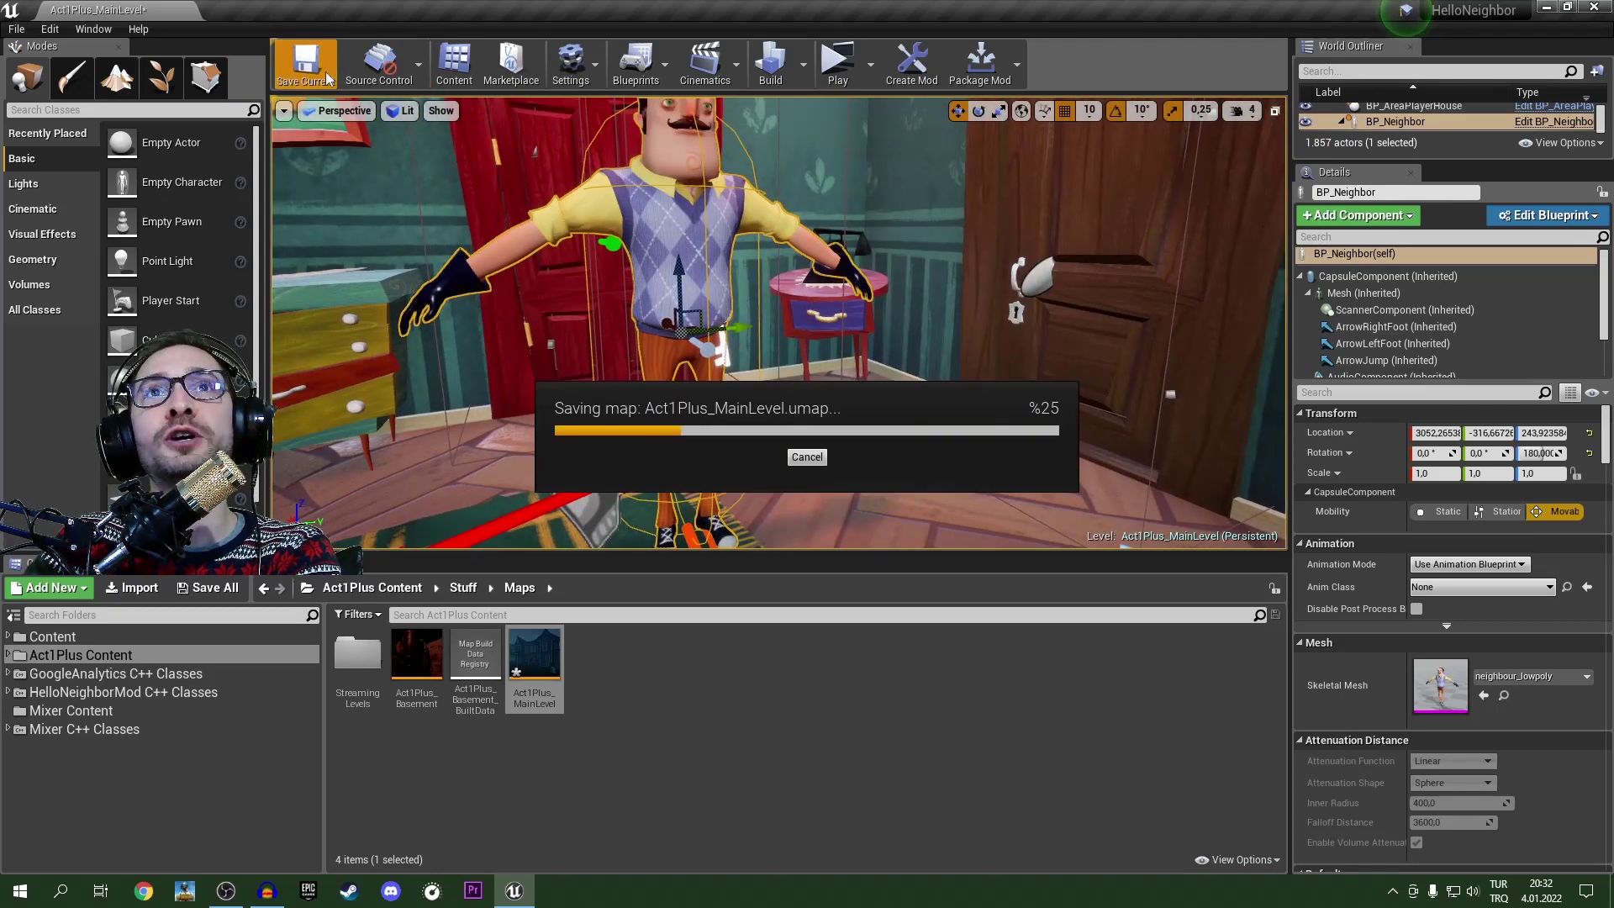
Step: Set BP_Neighbor's scale to 0.1 on the X, Y and Z axes and inspect the tiny character
{"action": "right_click_drag", "start_coordinate": [922, 319], "coordinate": [921, 320]}
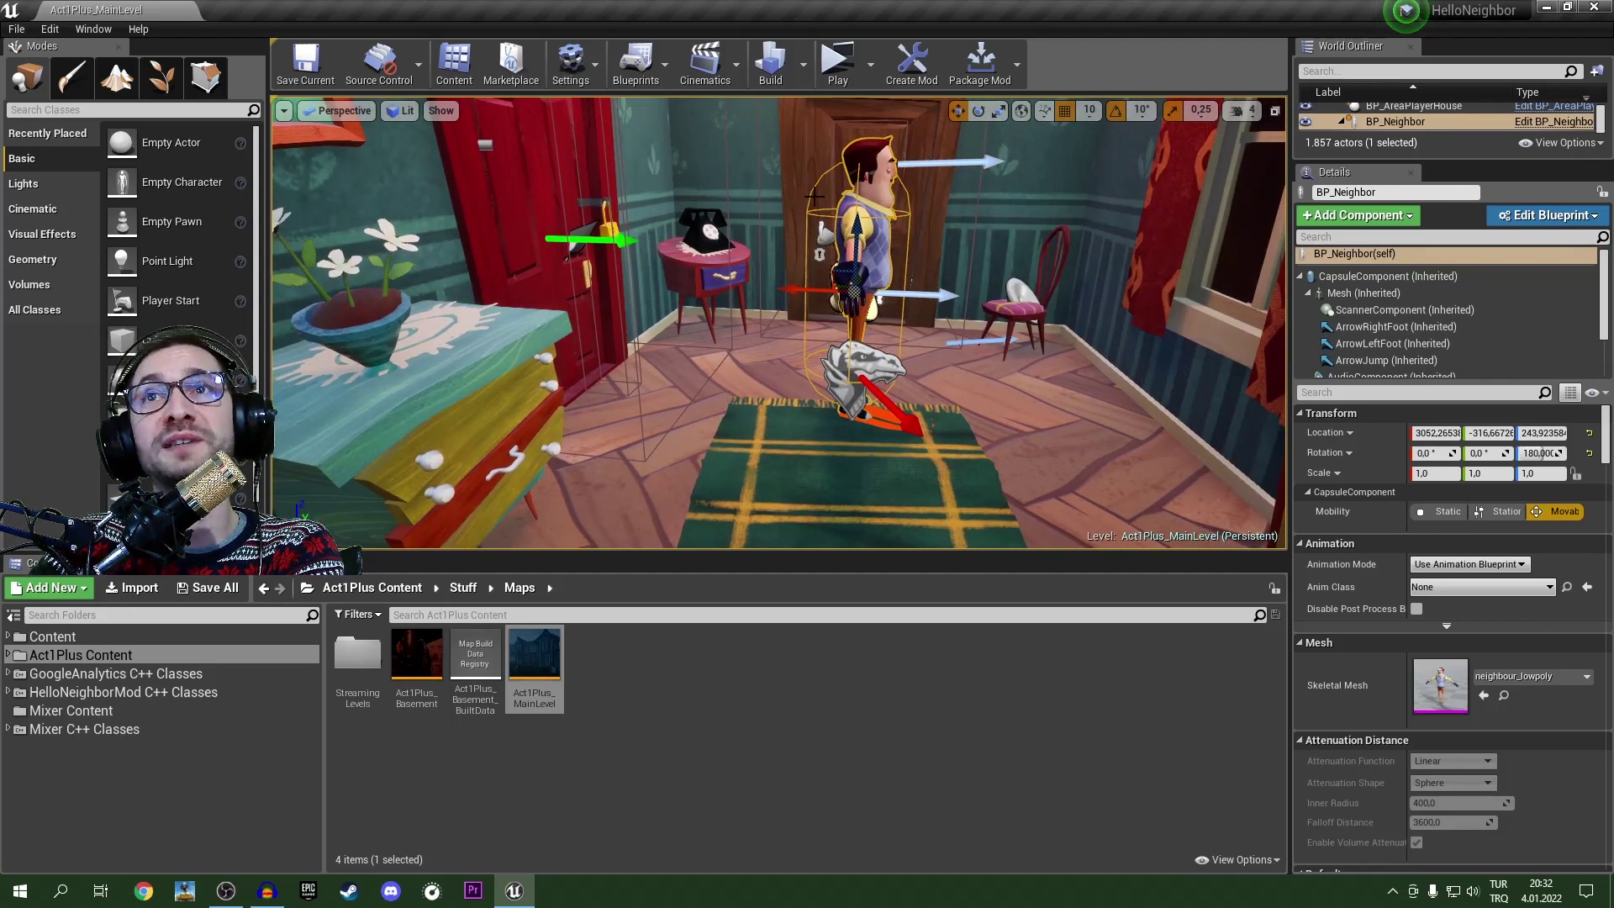
{"action": "left_click", "coordinate": [1422, 474]}
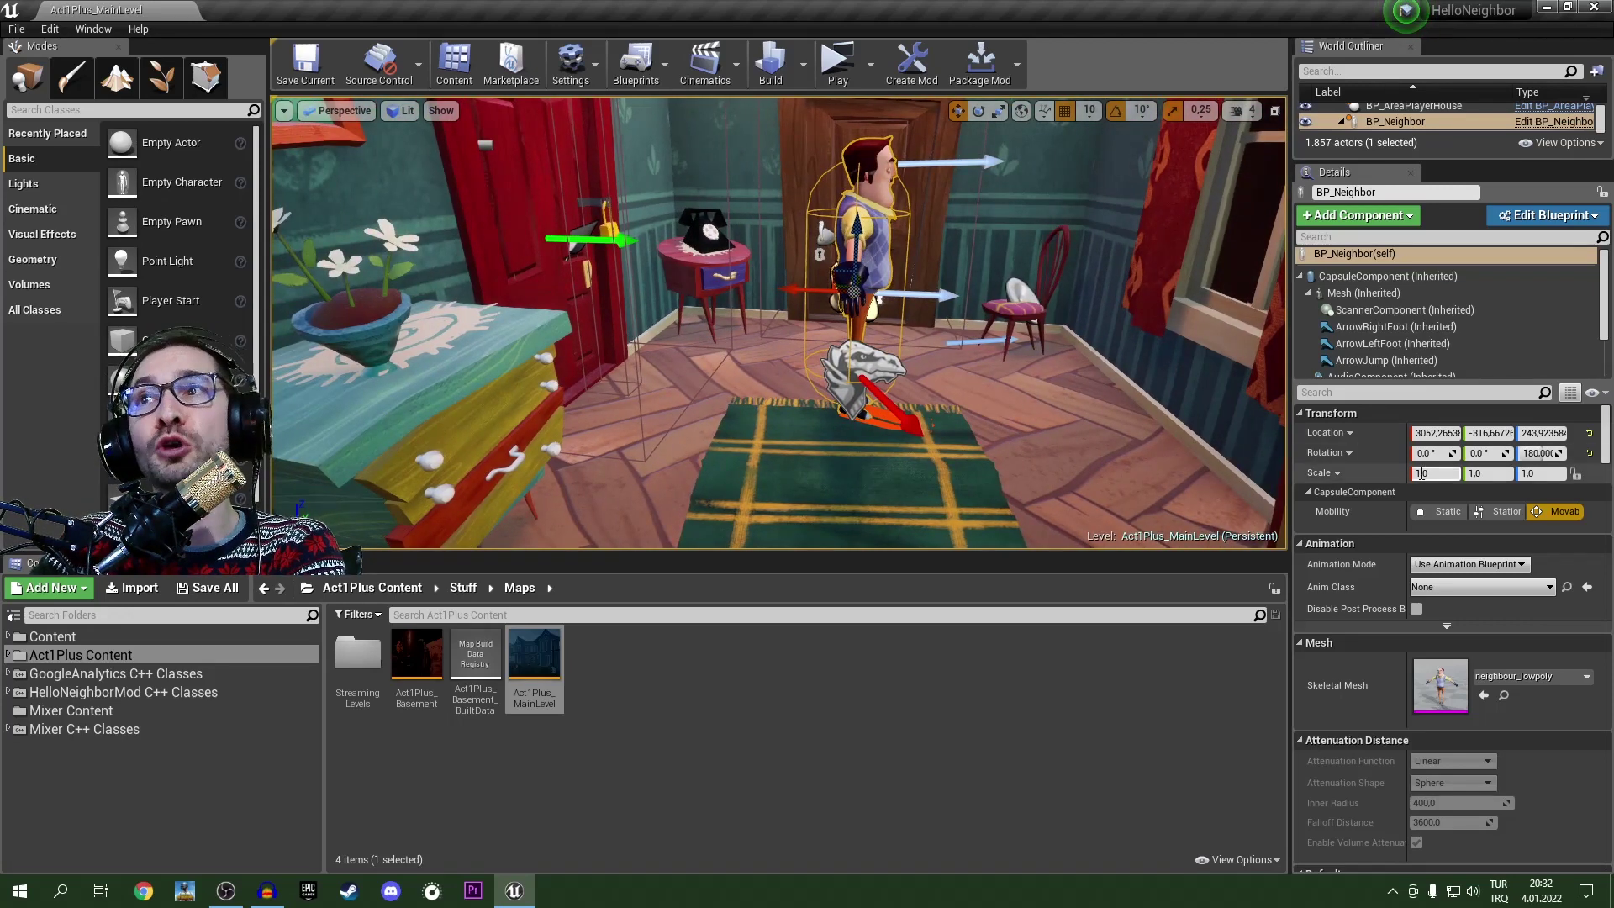
{"action": "type", "text": "0,1"}
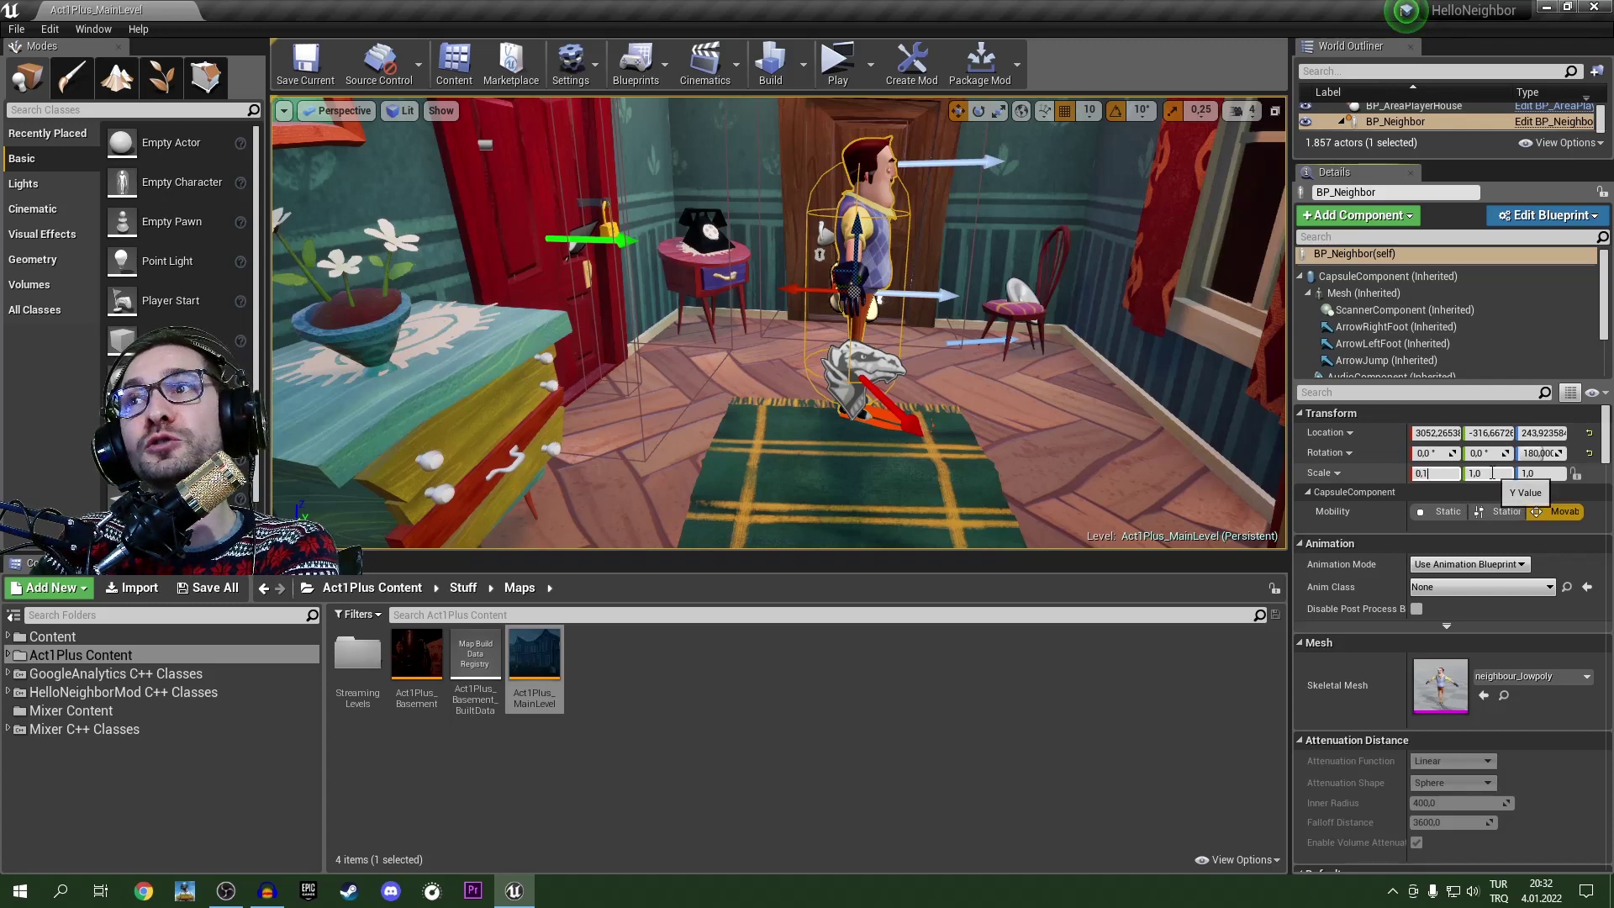
{"action": "left_click", "coordinate": [1492, 473]}
{"action": "type", "text": "0,1"}
{"action": "left_click", "coordinate": [1542, 474]}
{"action": "type", "text": "0"}
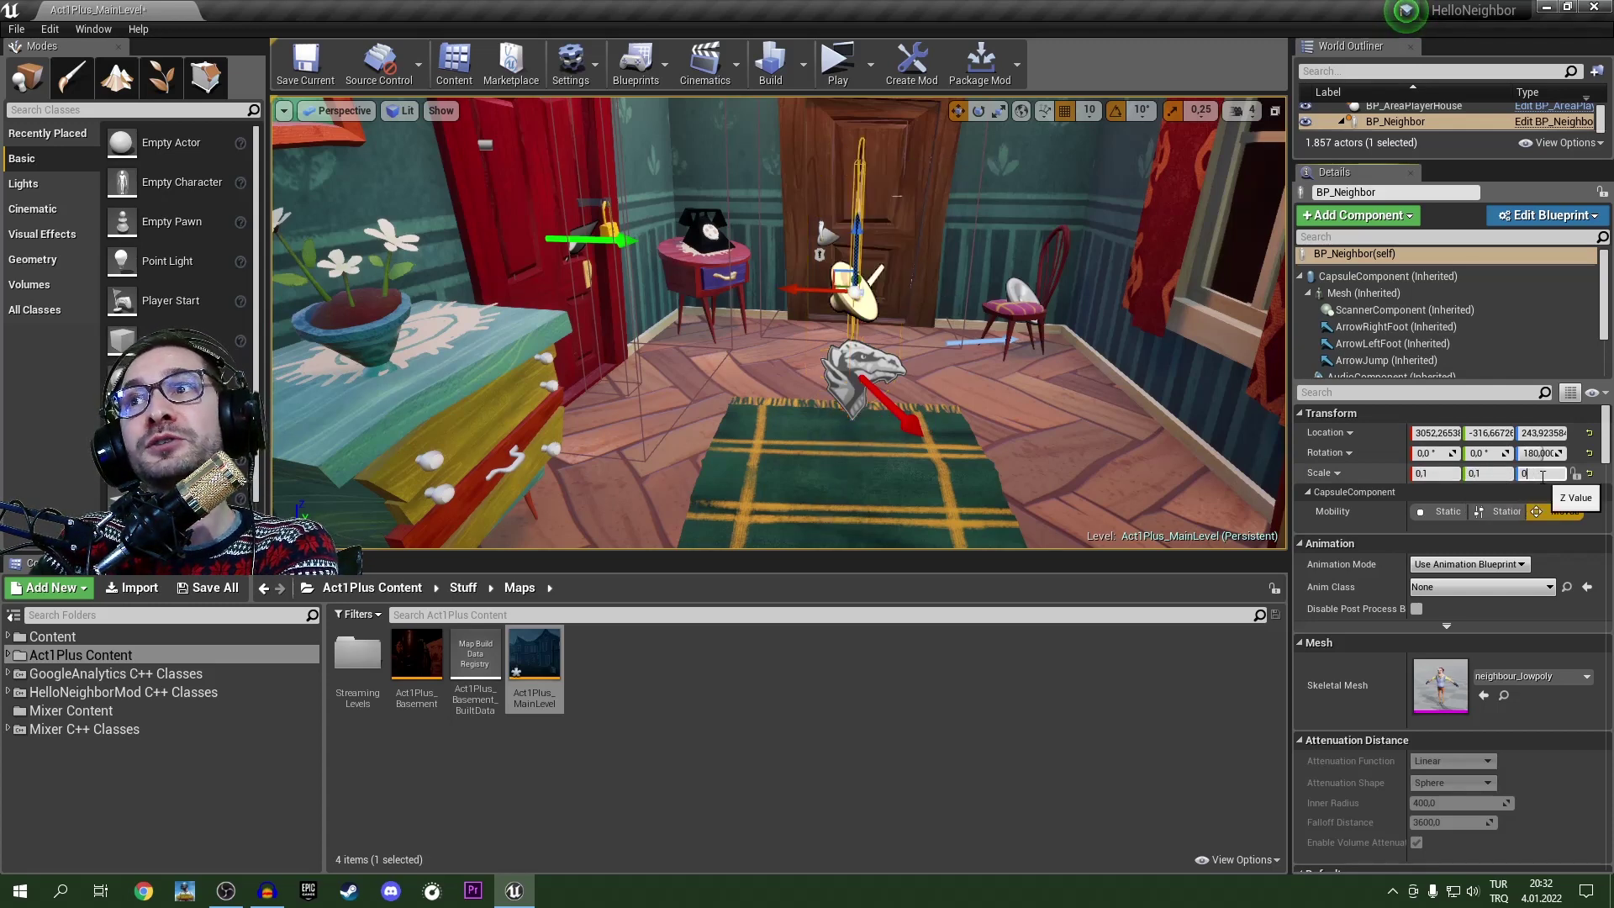
{"action": "key", "text": "Return"}
{"action": "key", "text": "w"}
{"action": "right_click_drag", "start_coordinate": [1034, 328], "coordinate": [799, 294]}
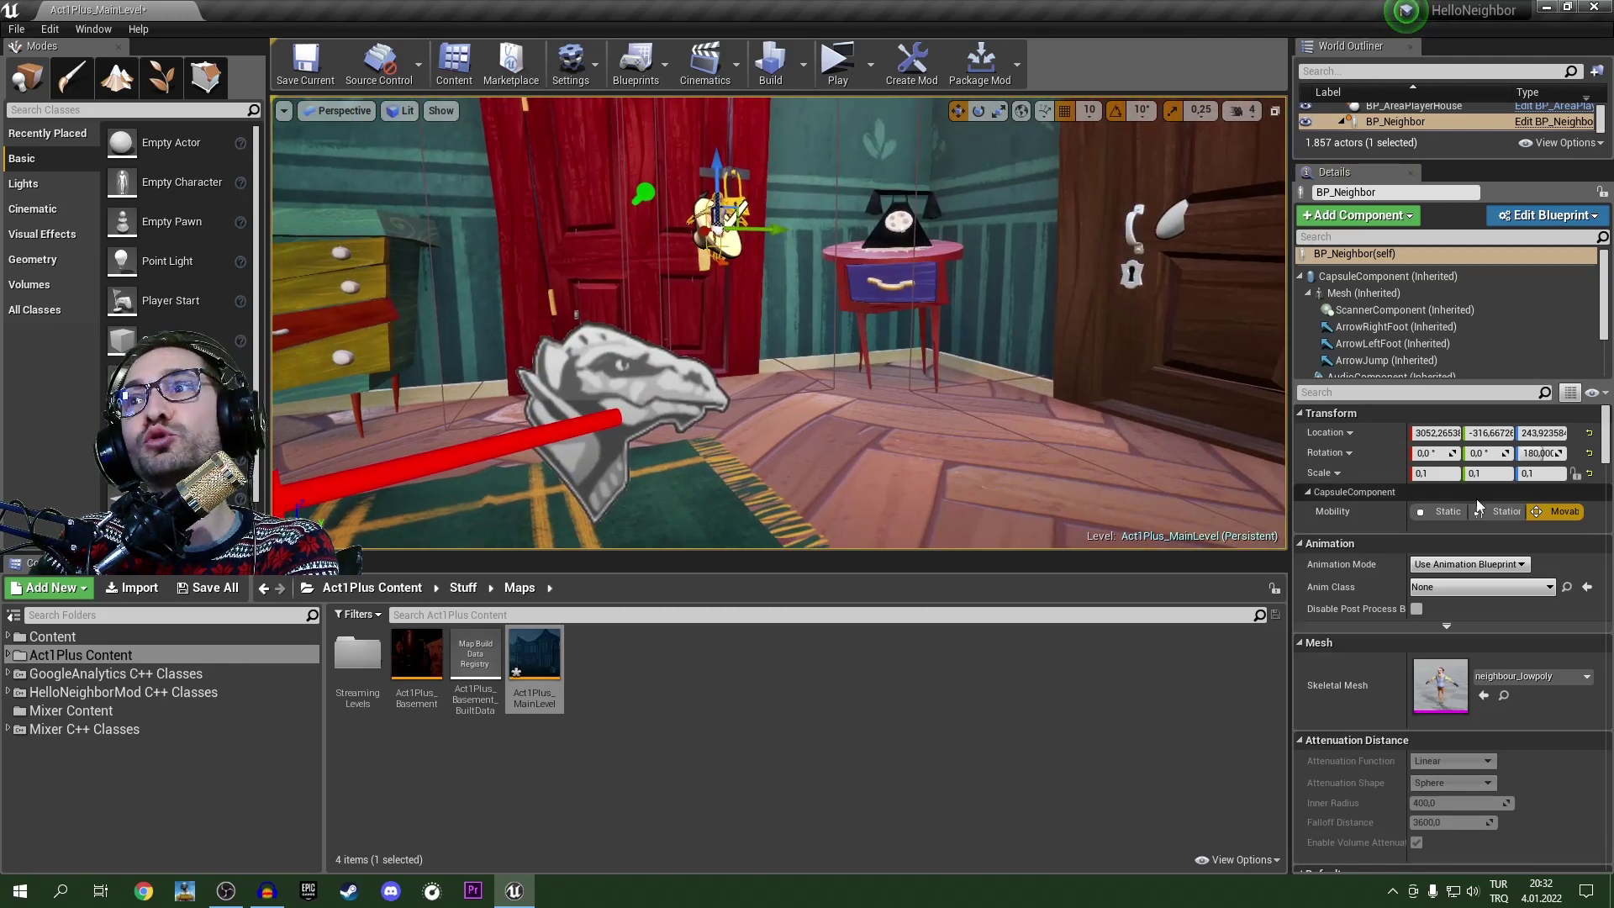
Step: Set BP_Neighbor's scale to 0.5 on the X, Y and Z axes and frame it in the viewport
{"action": "left_click", "coordinate": [1440, 472]}
{"action": "type", "text": "0,"}
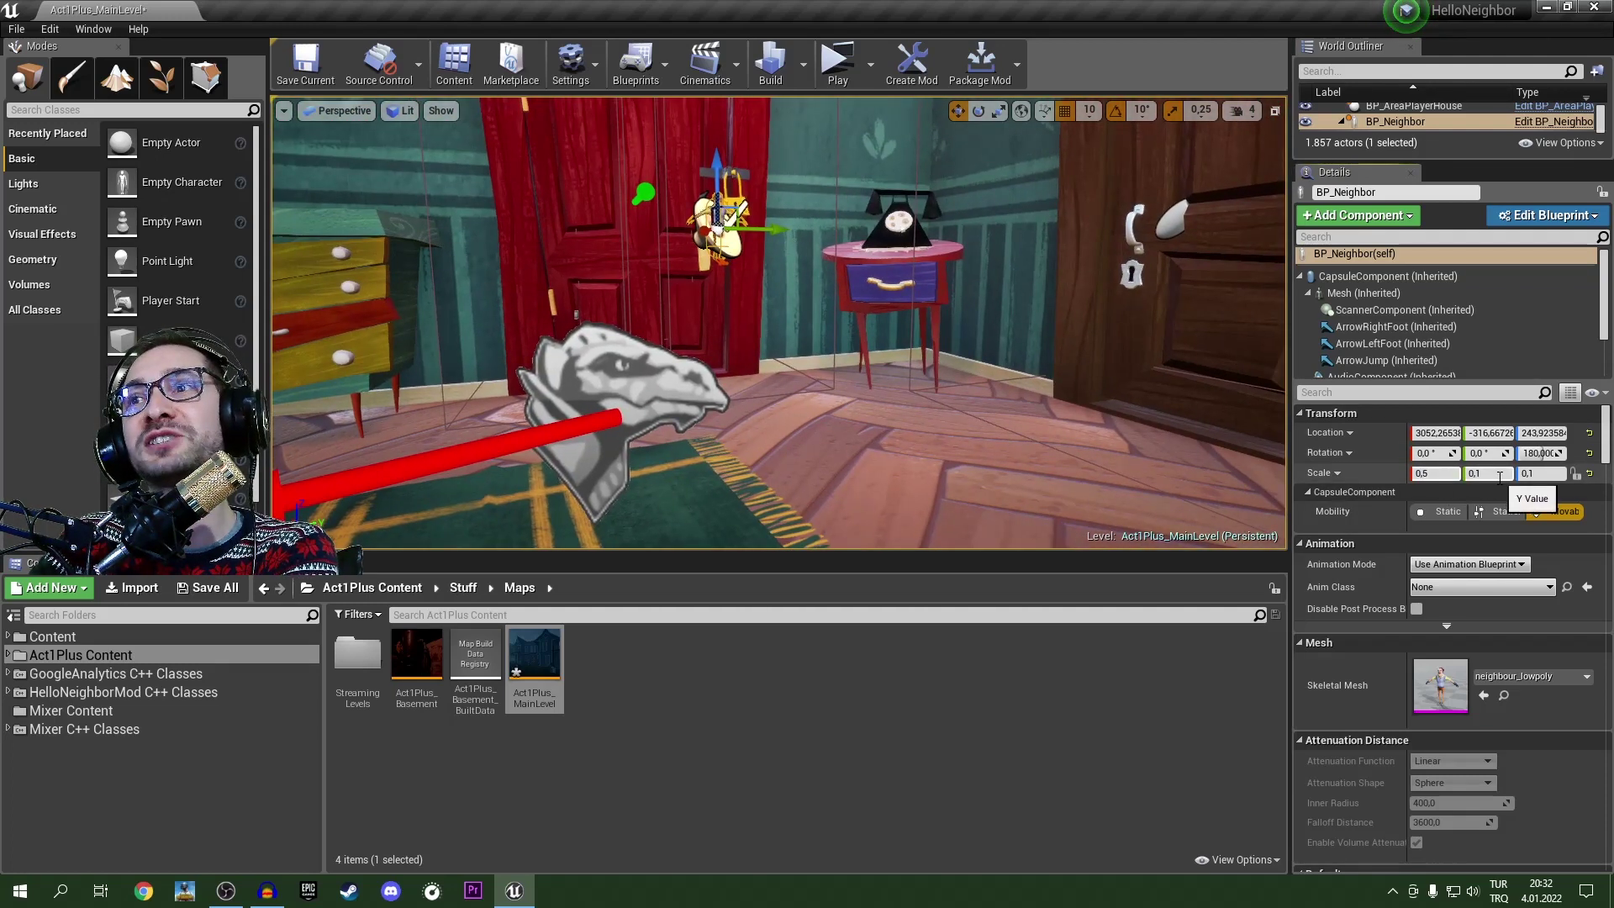
{"action": "left_click", "coordinate": [1501, 474]}
{"action": "type", "text": "0"}
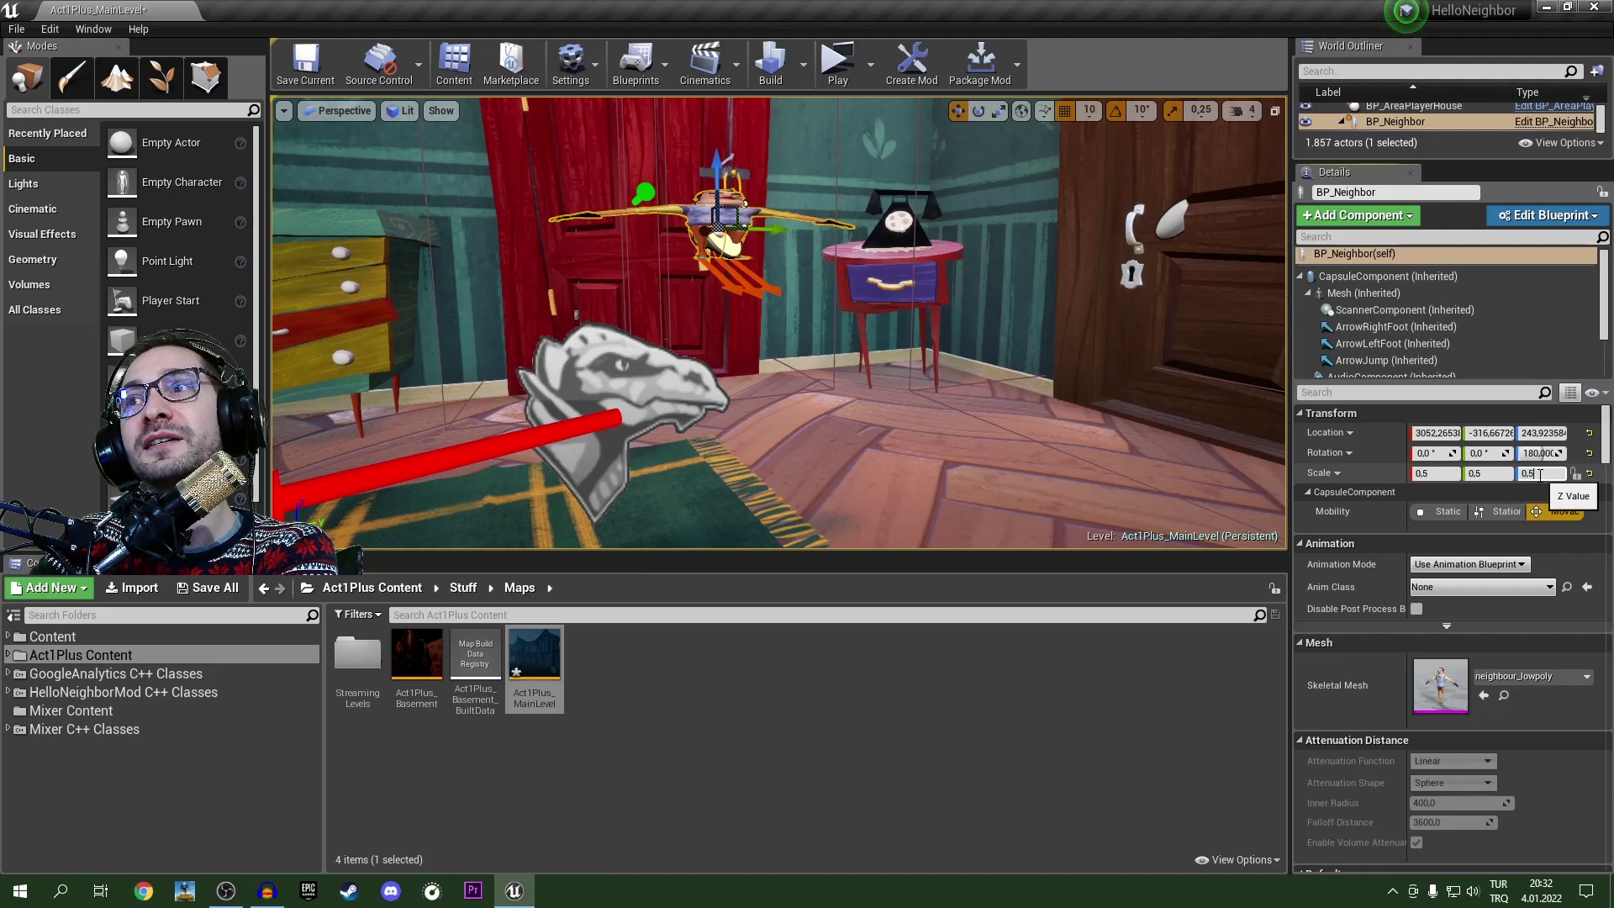
{"action": "key", "text": "Return"}
{"action": "key", "text": "f"}
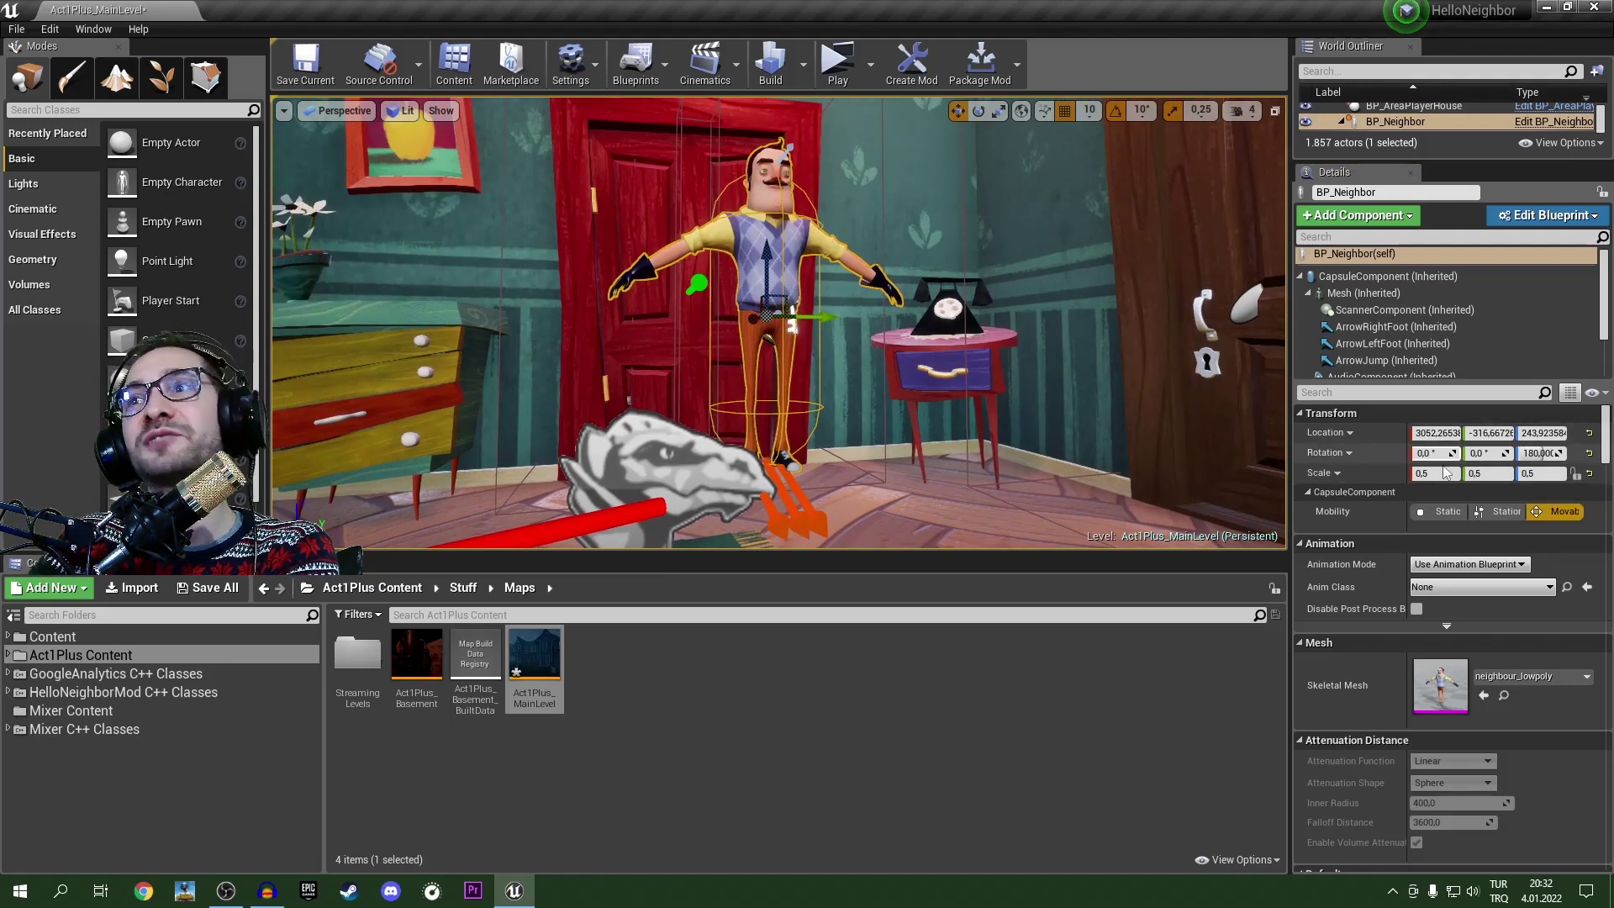
Step: Set BP_Neighbor's scale to 0.2 on the X, Y and Z axes
{"action": "left_click", "coordinate": [1439, 473]}
{"action": "left_click", "coordinate": [1520, 474]}
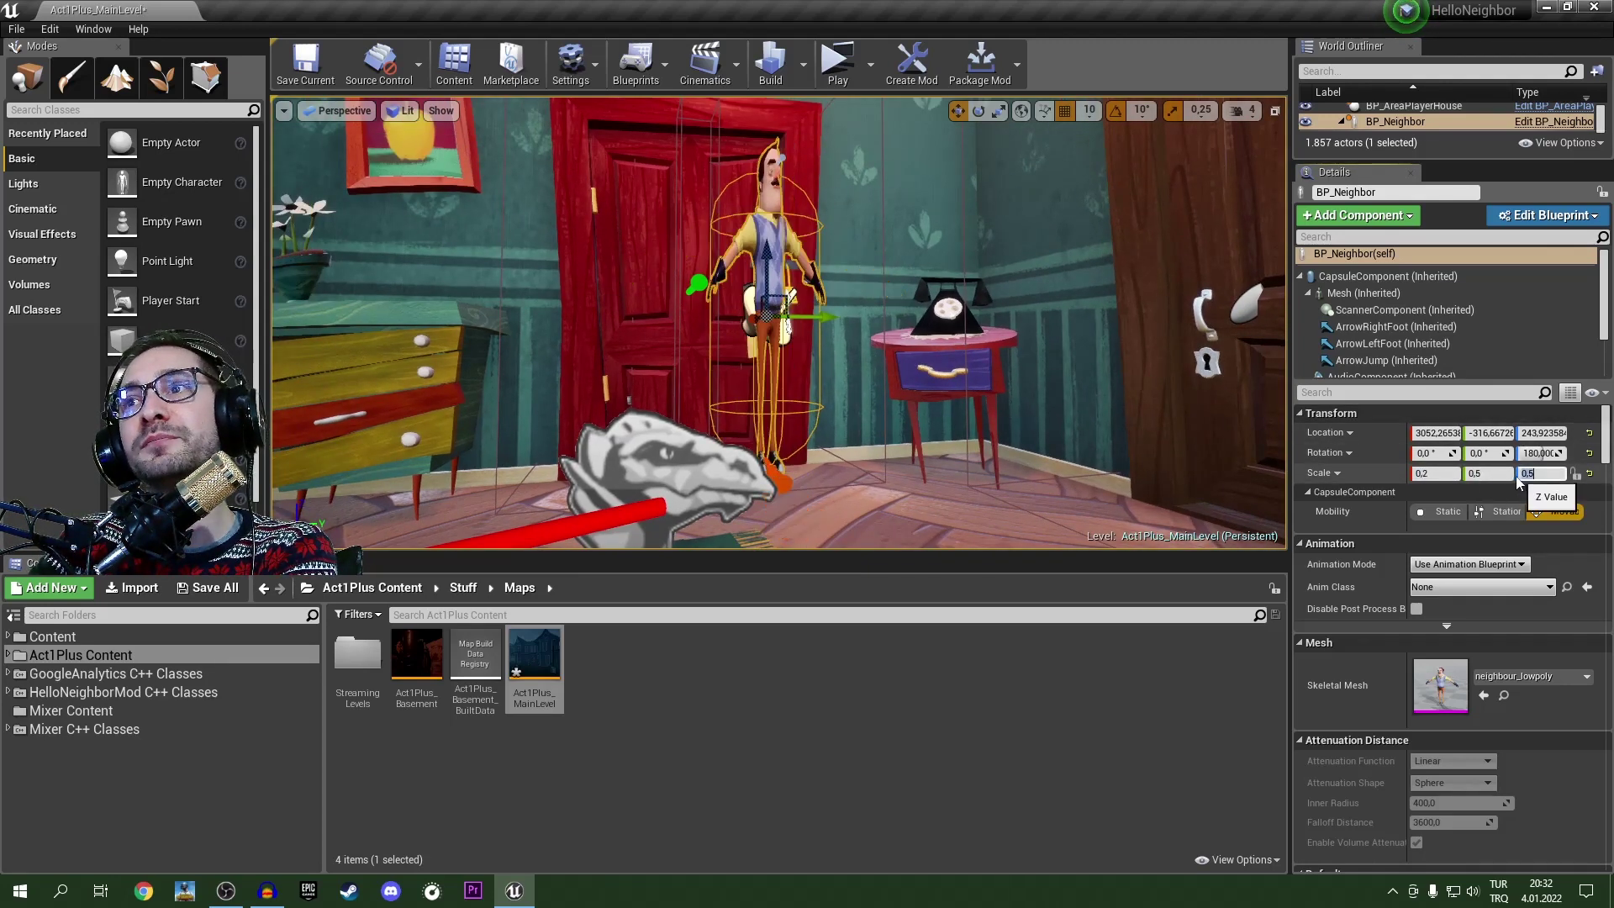
{"action": "left_click", "coordinate": [1501, 475]}
{"action": "type", "text": "0,2"}
{"action": "left_click", "coordinate": [1543, 474]}
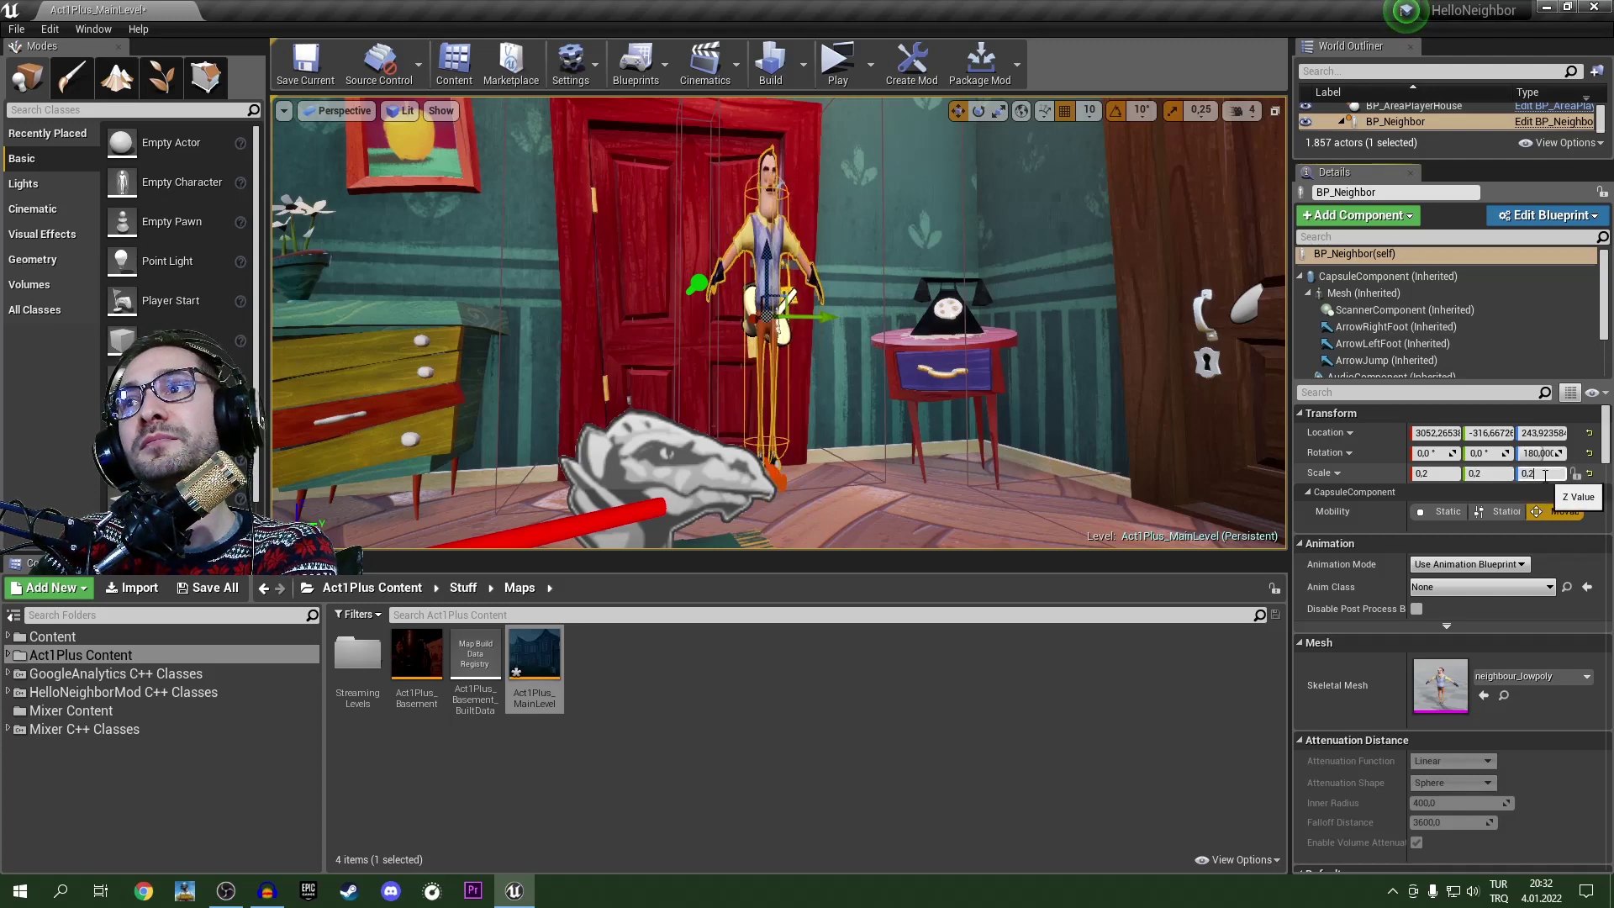
{"action": "left_click", "coordinate": [1490, 473]}
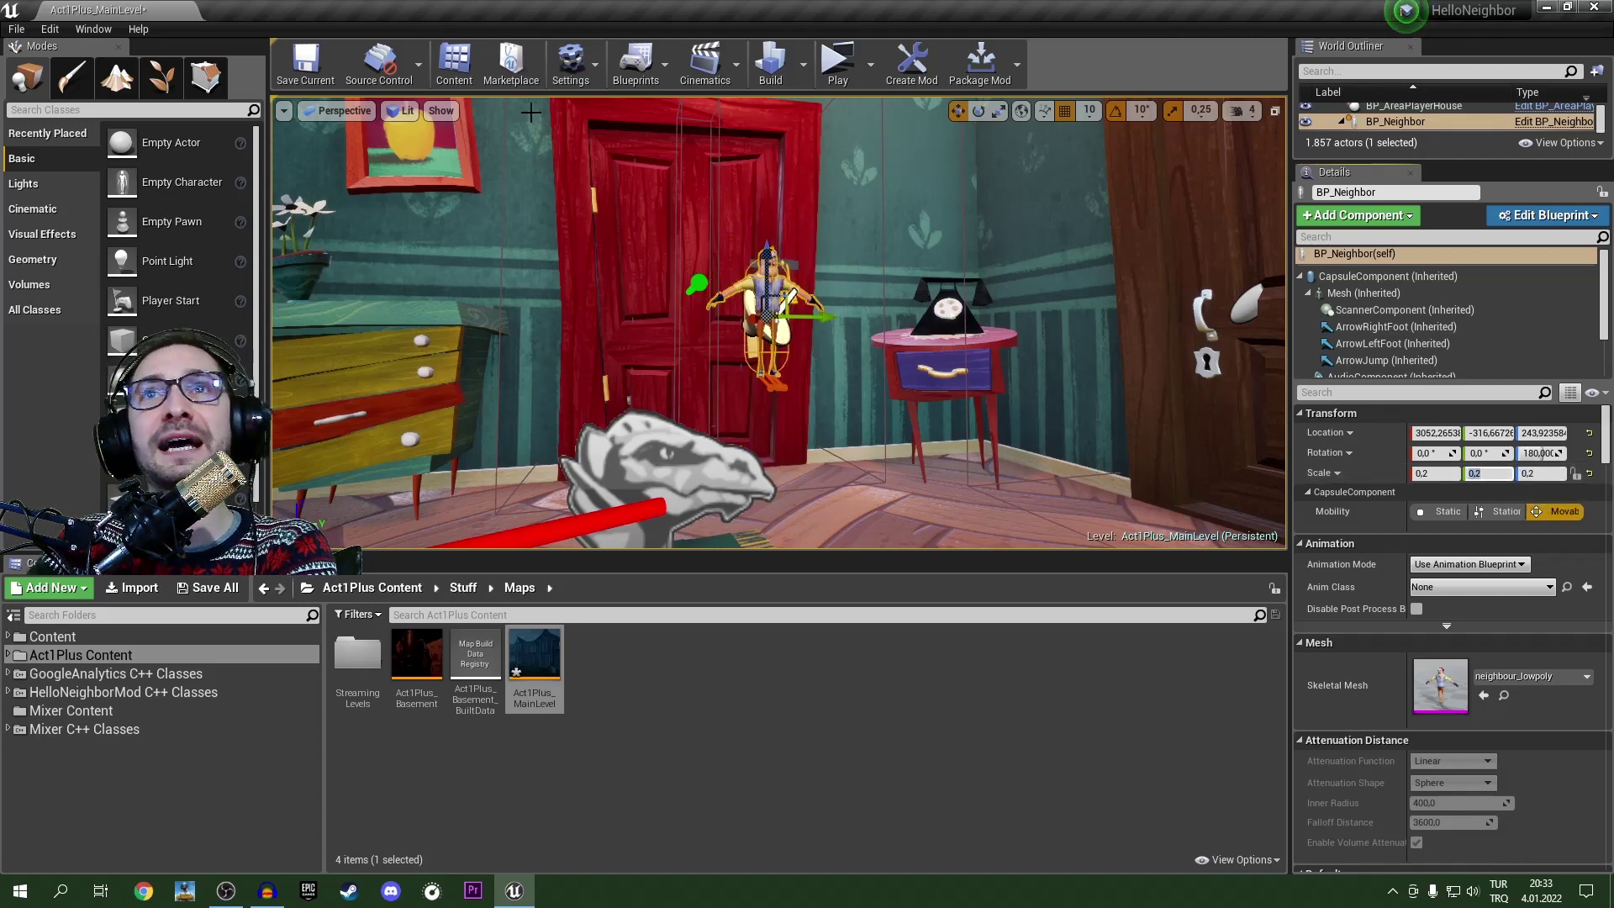
Step: Save the level, play-test it in a new window and enter the neighbor's house through the red front door
{"action": "left_click", "coordinate": [306, 63]}
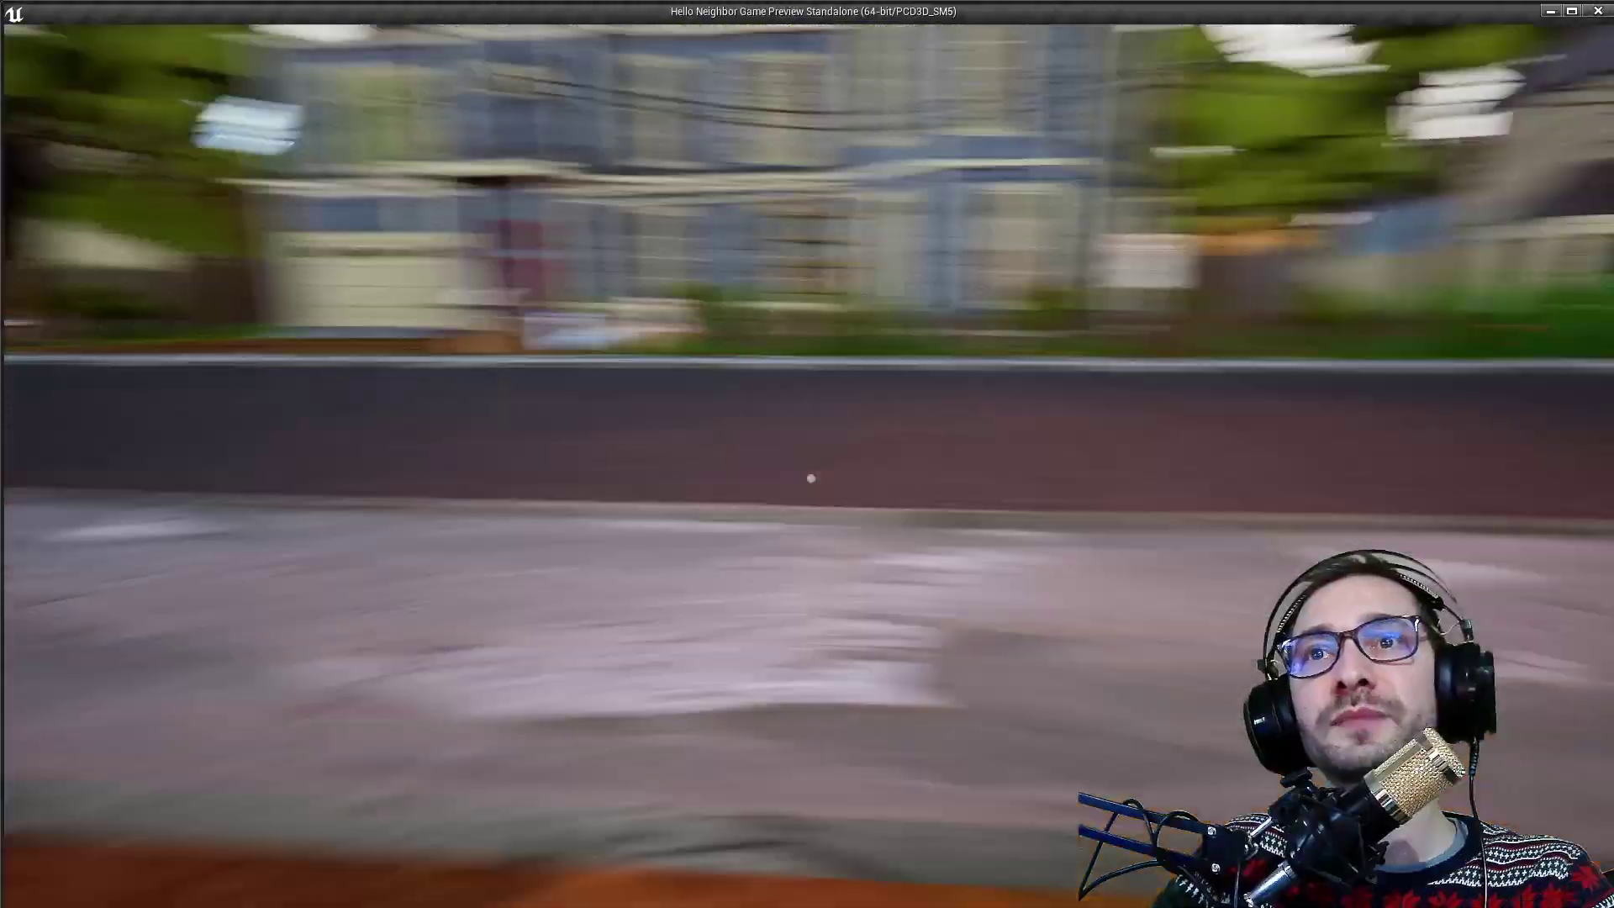
{"action": "key", "text": "w"}
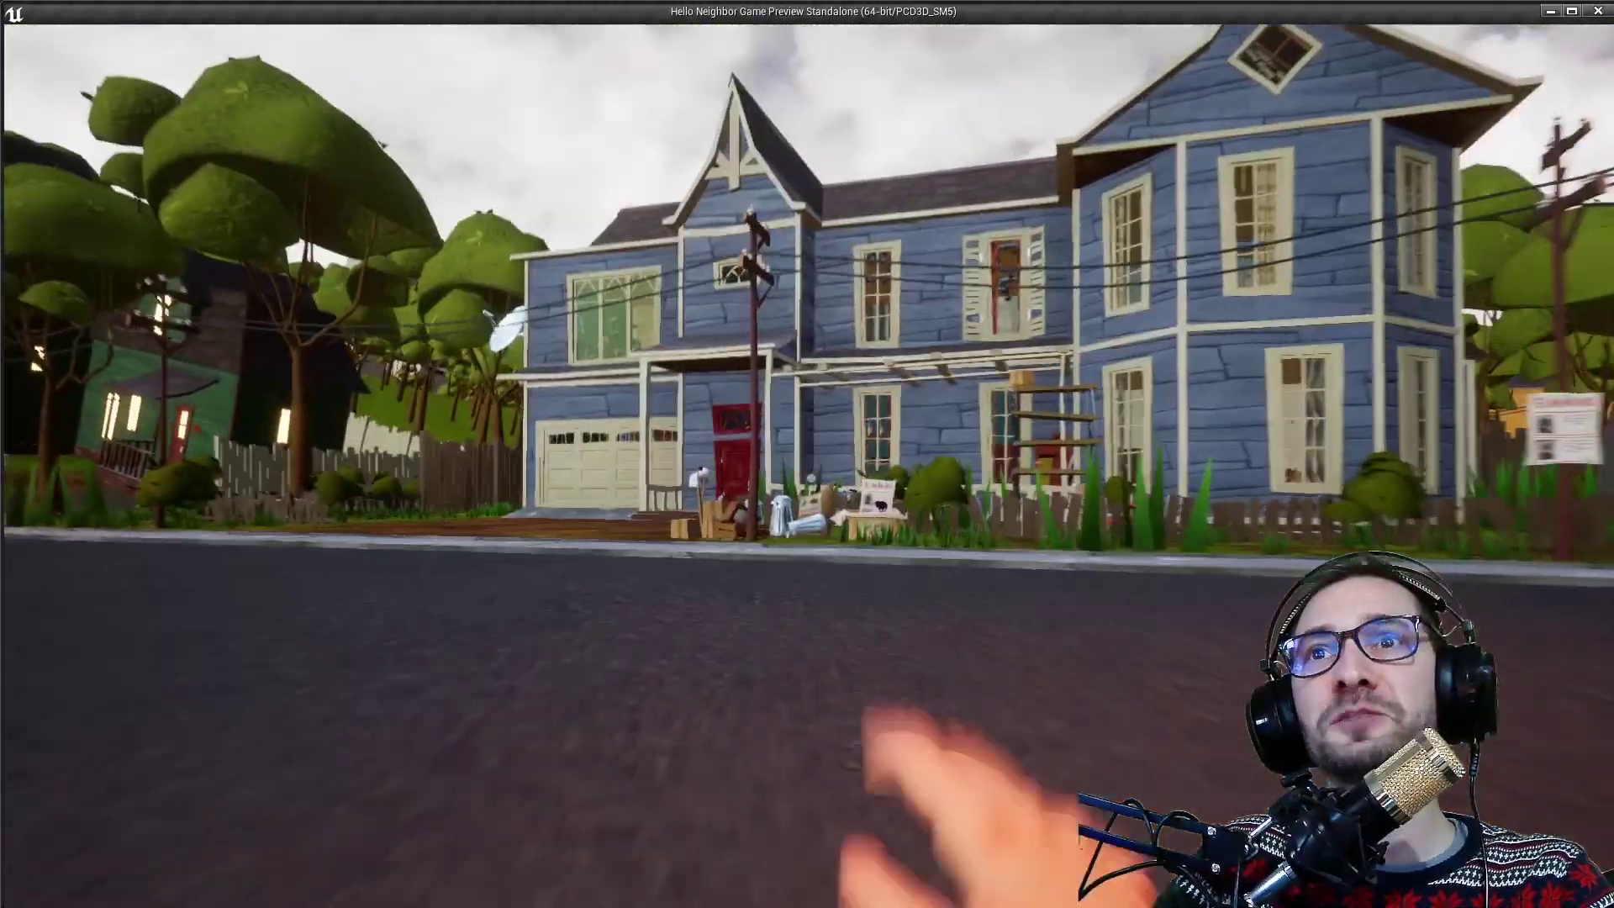
{"action": "key", "text": "w"}
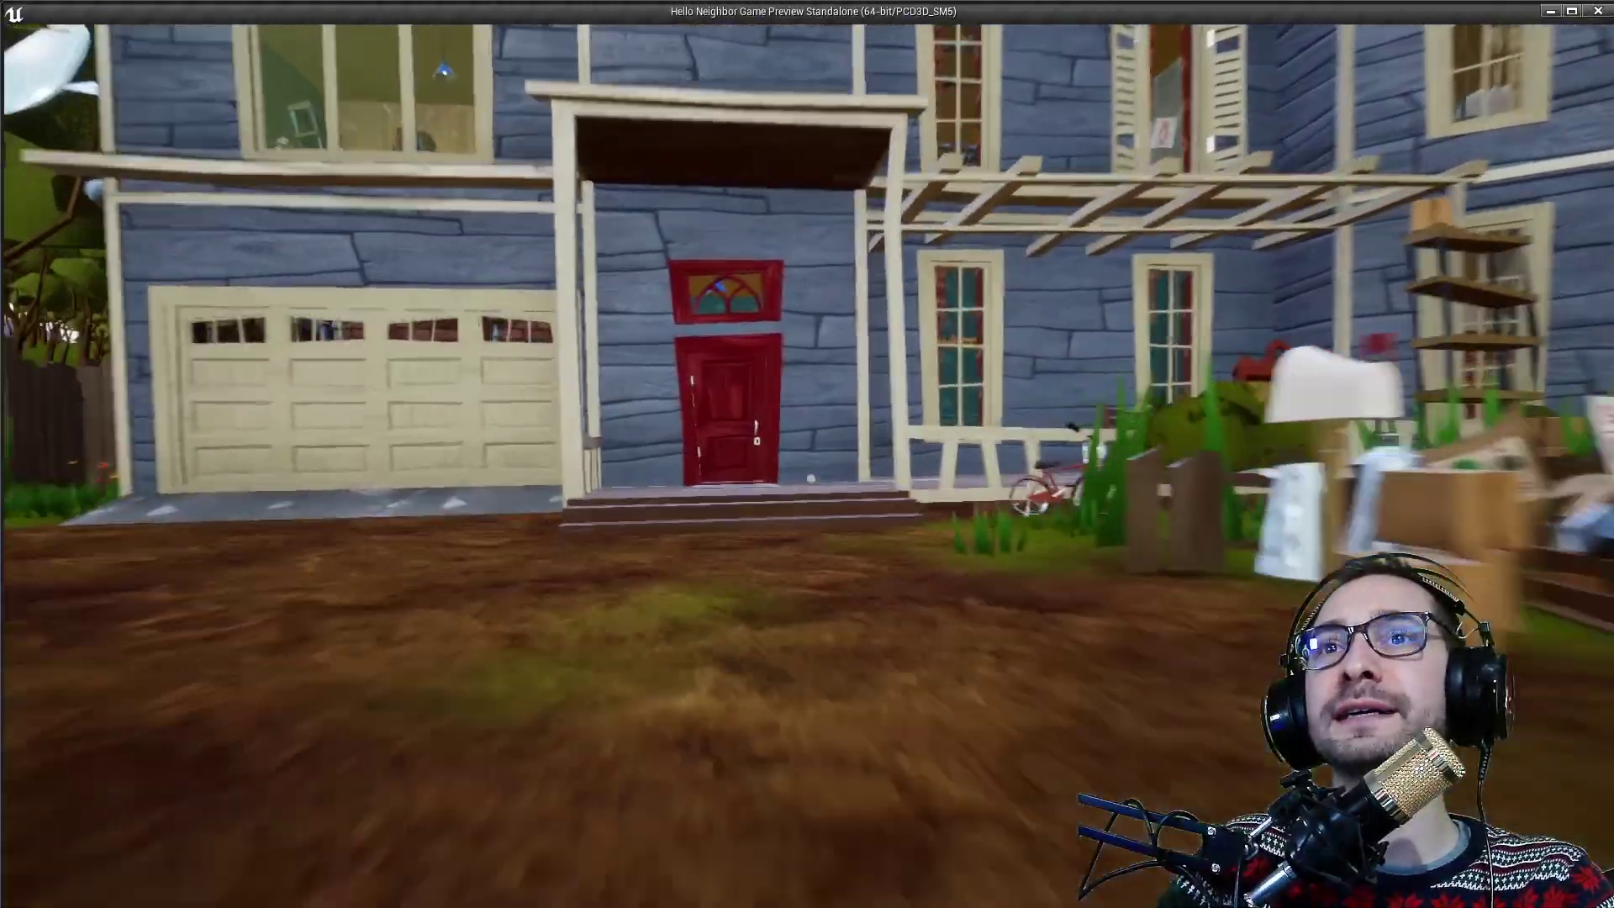
{"action": "key", "text": "s"}
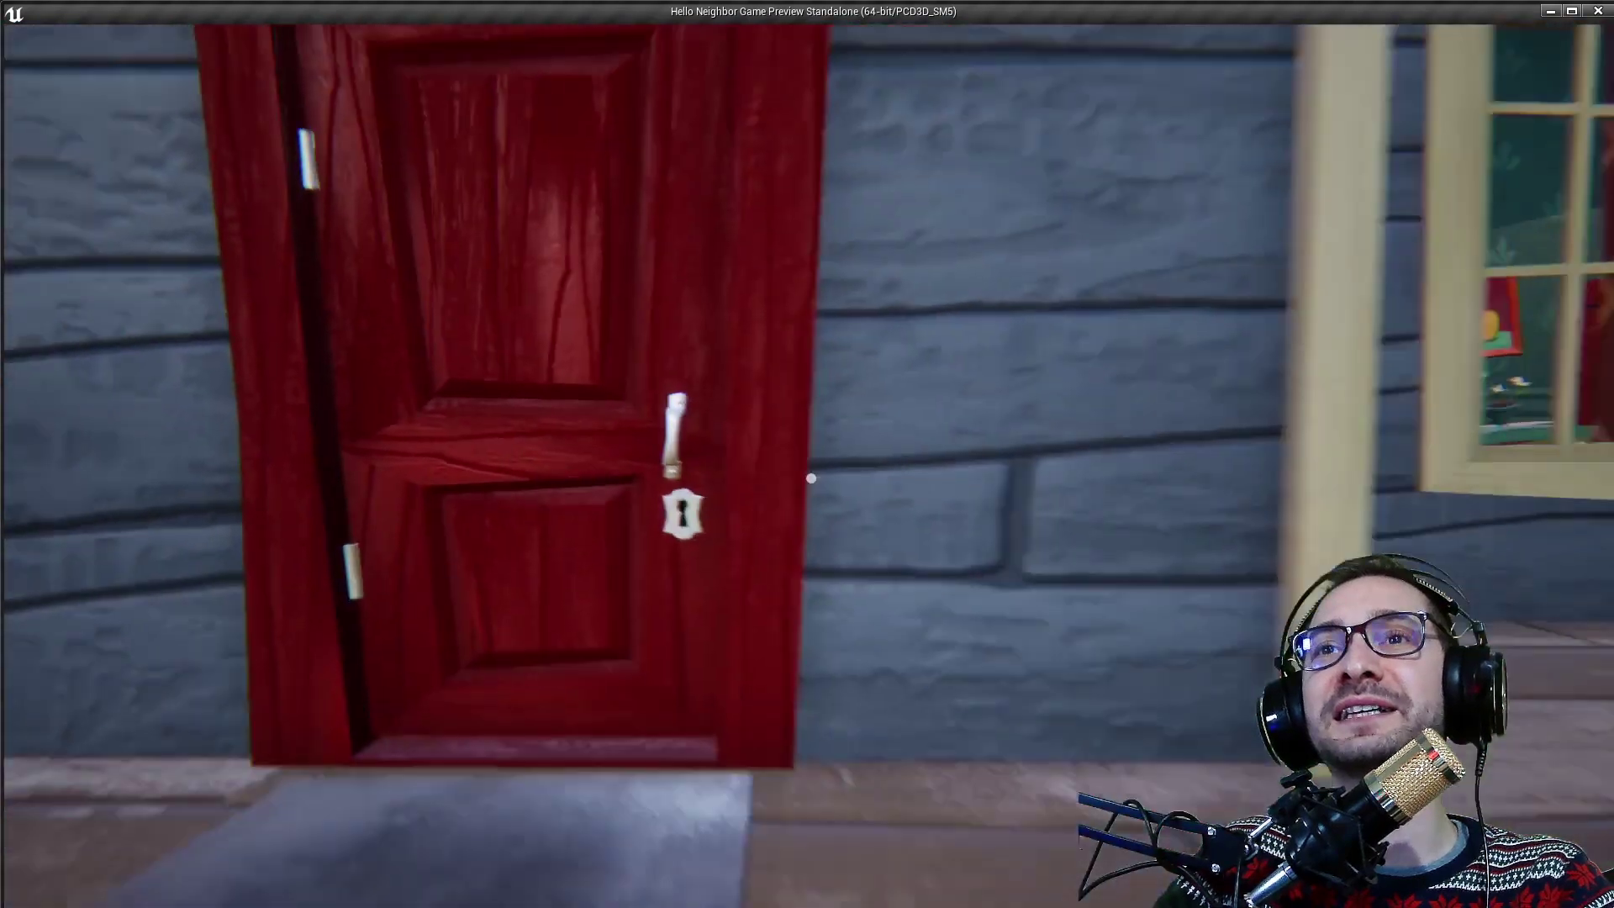
{"action": "key", "text": "w"}
{"action": "key", "text": "e"}
{"action": "key", "text": "w"}
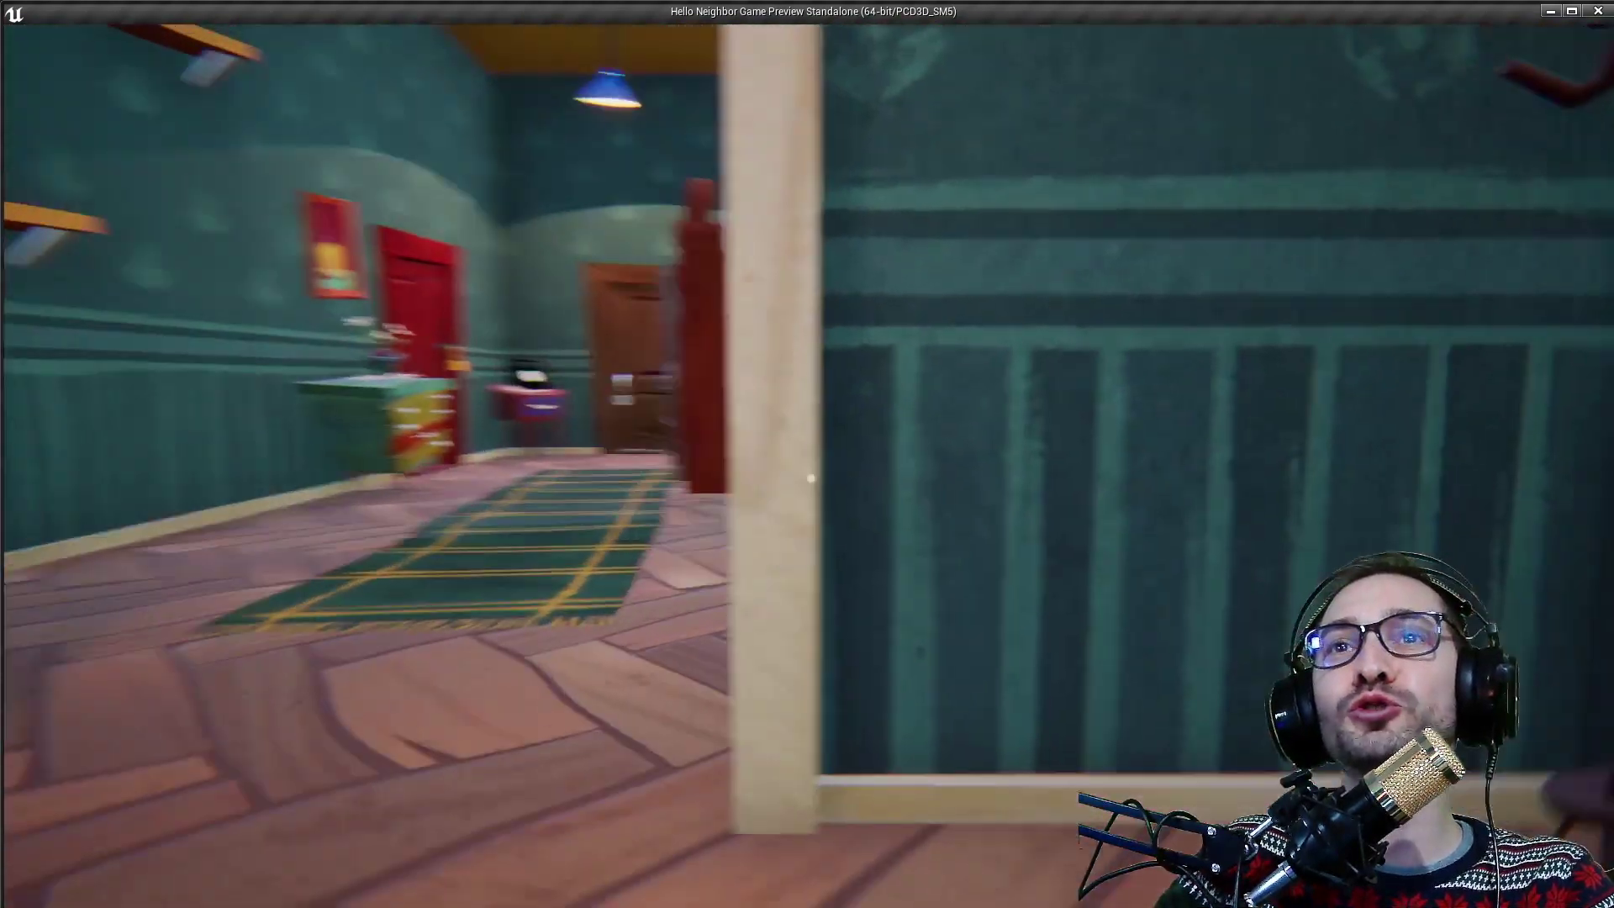
Step: Examine how the miniature neighbor behaves in the hallway and outside the house, and end the play-test
{"action": "key", "text": "w"}
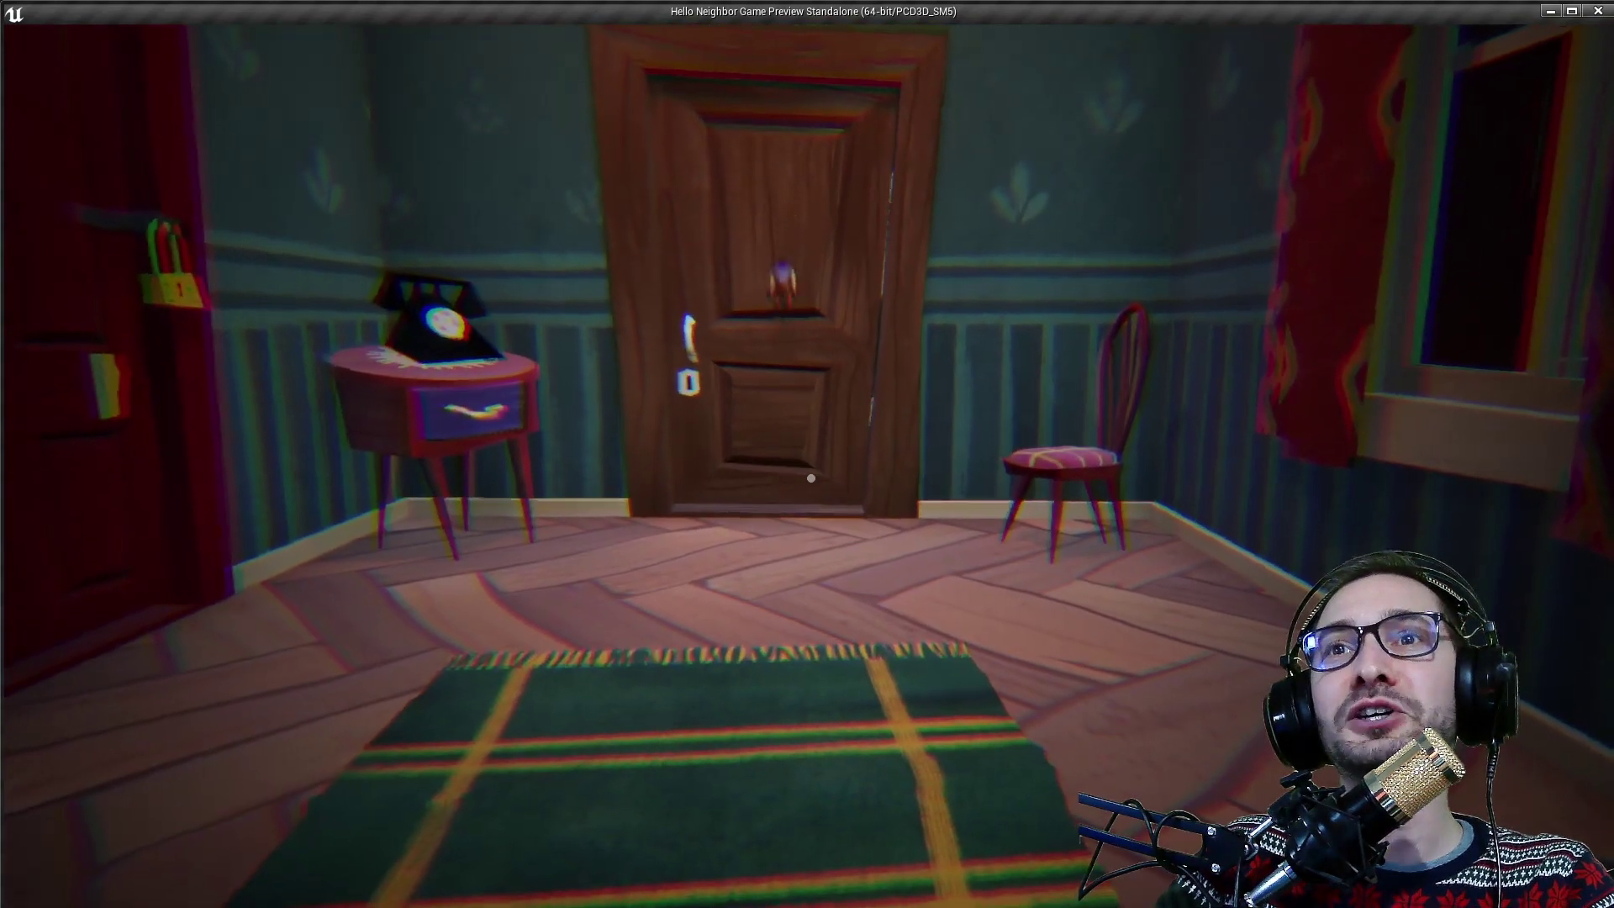
{"action": "key", "text": "w"}
{"action": "left_click", "coordinate": [811, 478]}
{"action": "key", "text": "s"}
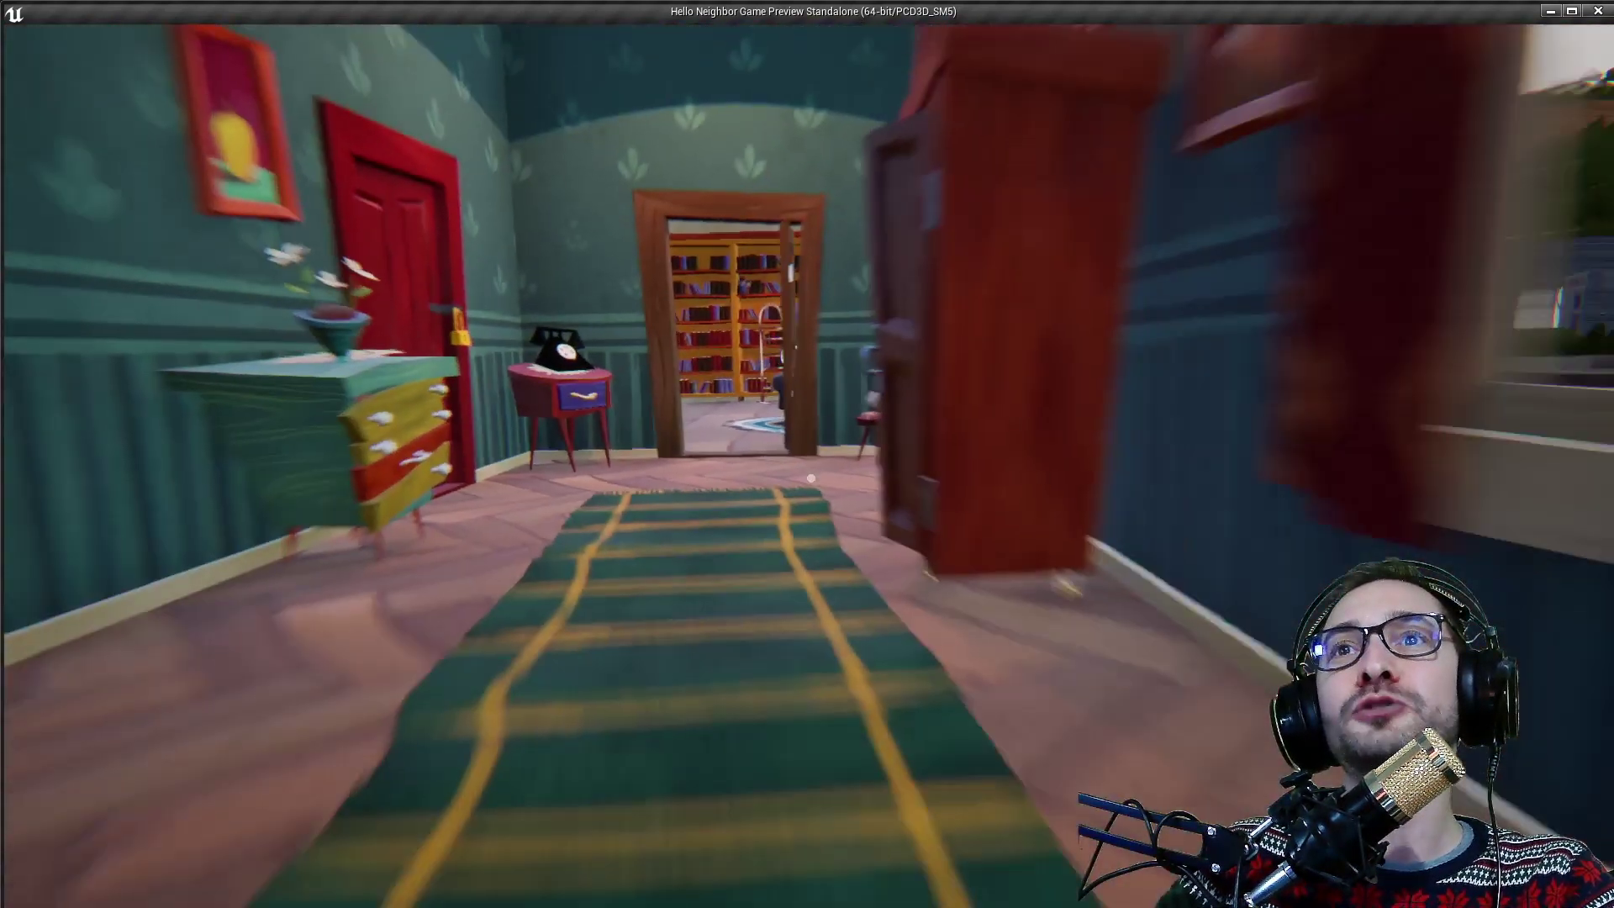
{"action": "key", "text": "s"}
{"action": "key", "text": "w"}
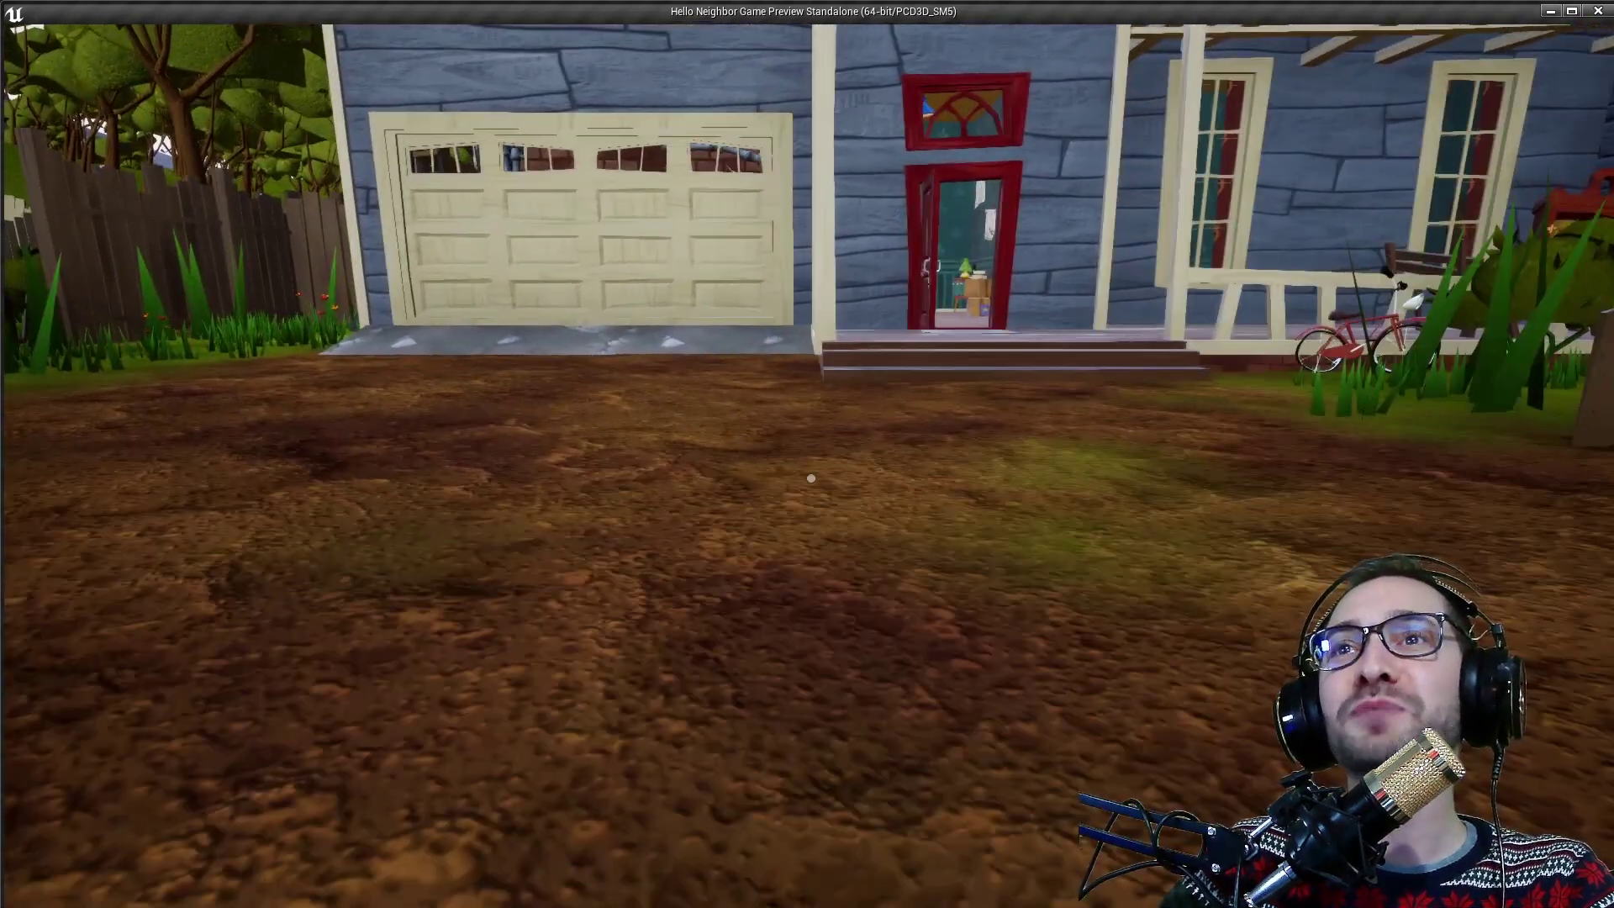
{"action": "key", "text": "w"}
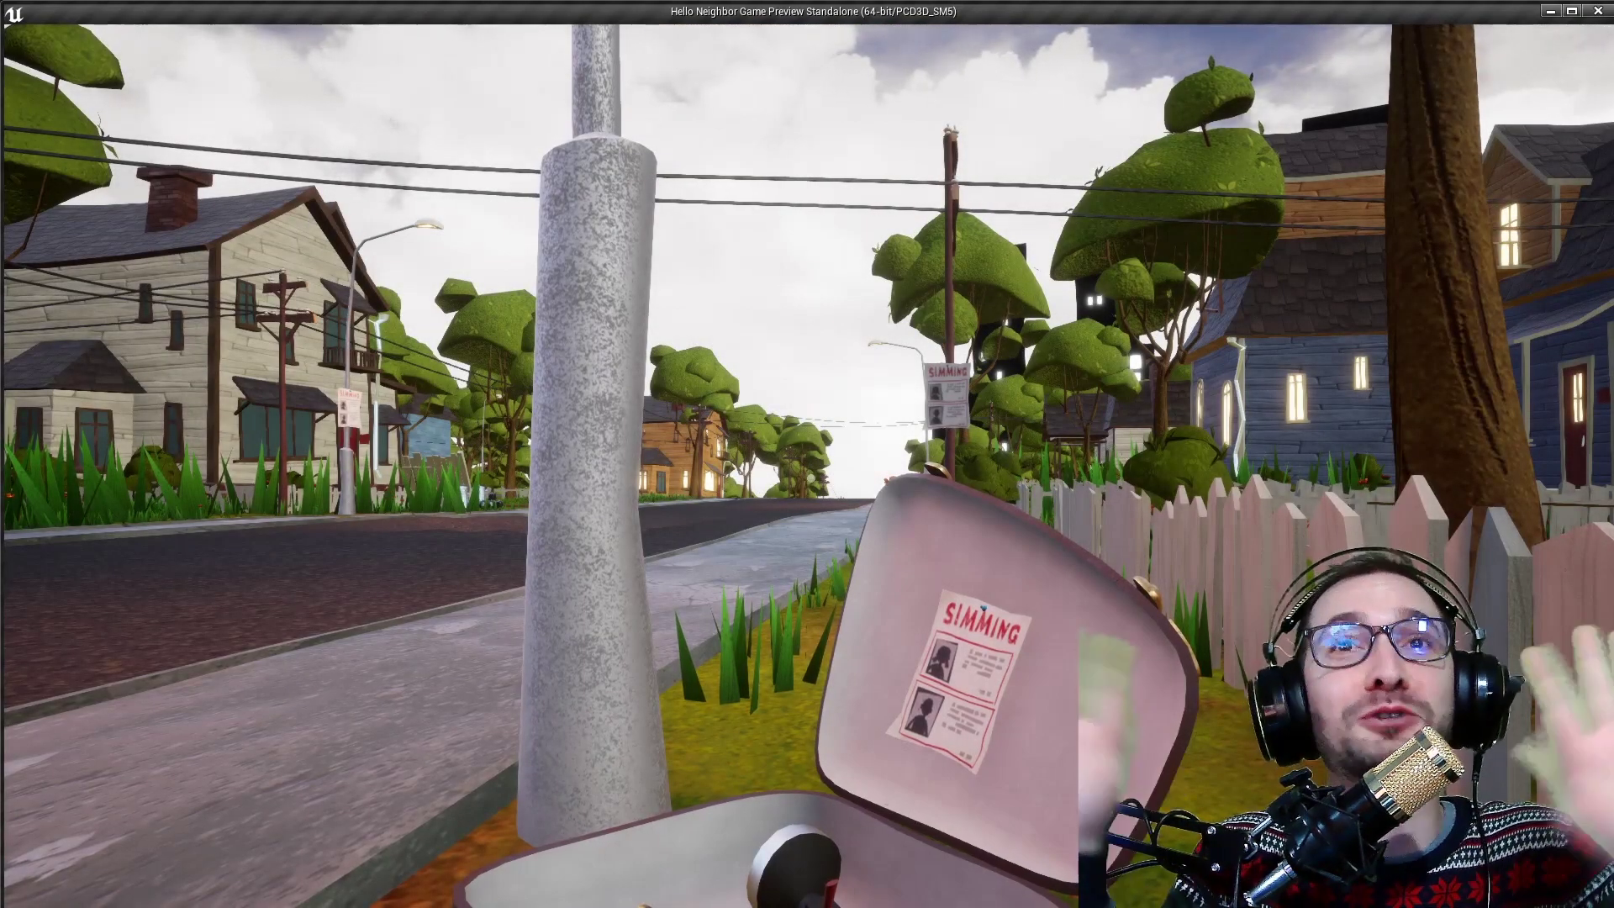
{"action": "key", "text": "w"}
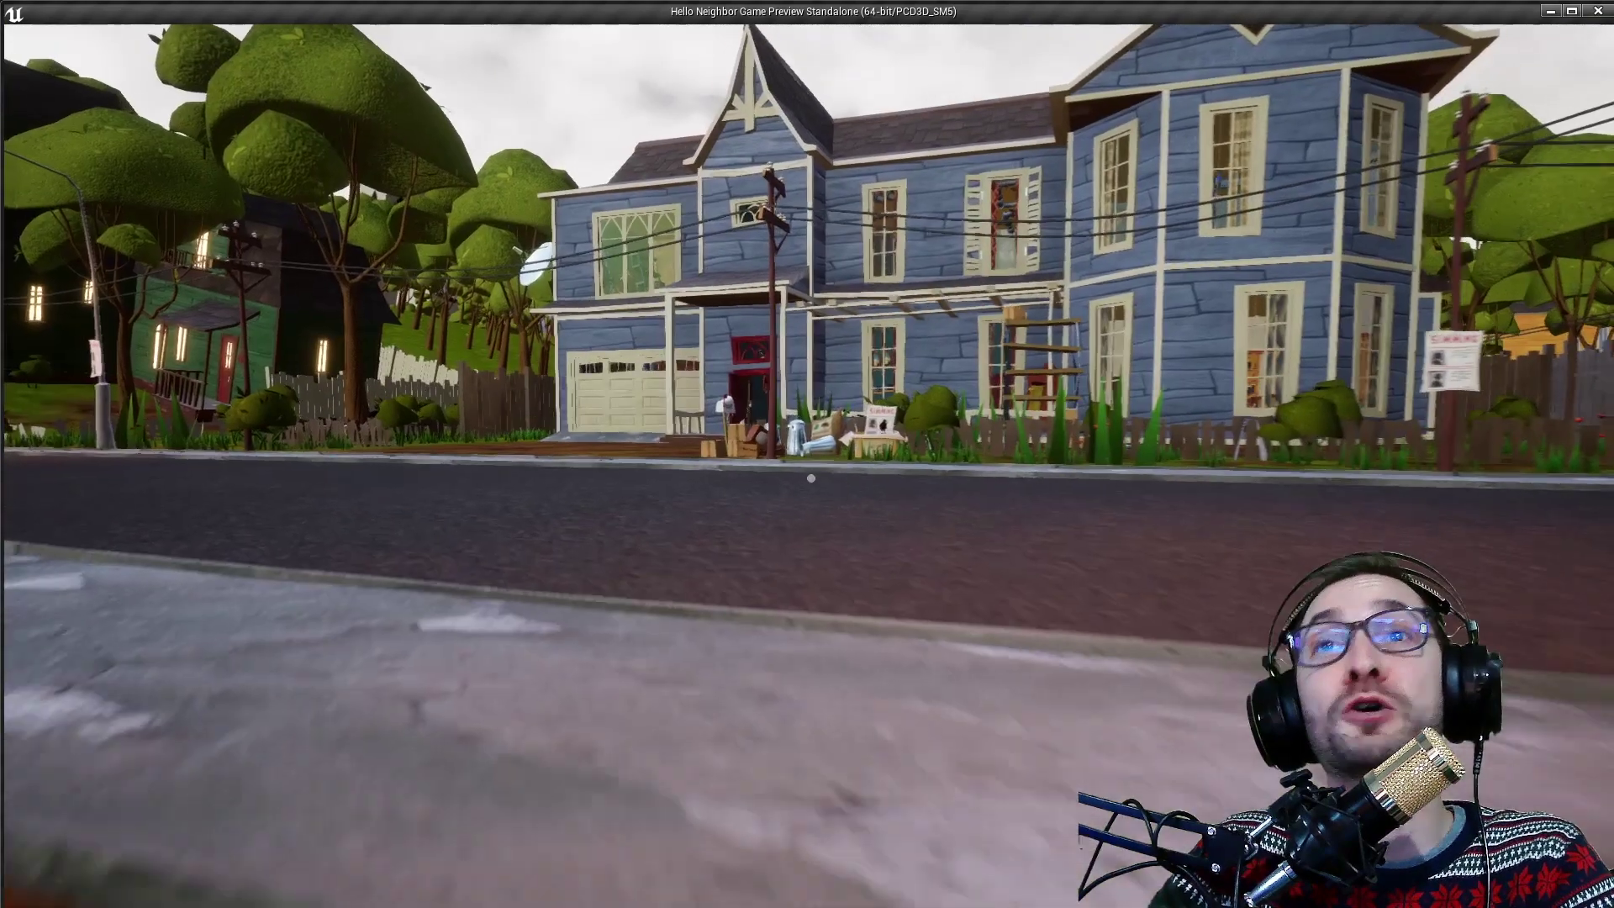
{"action": "key", "text": "w"}
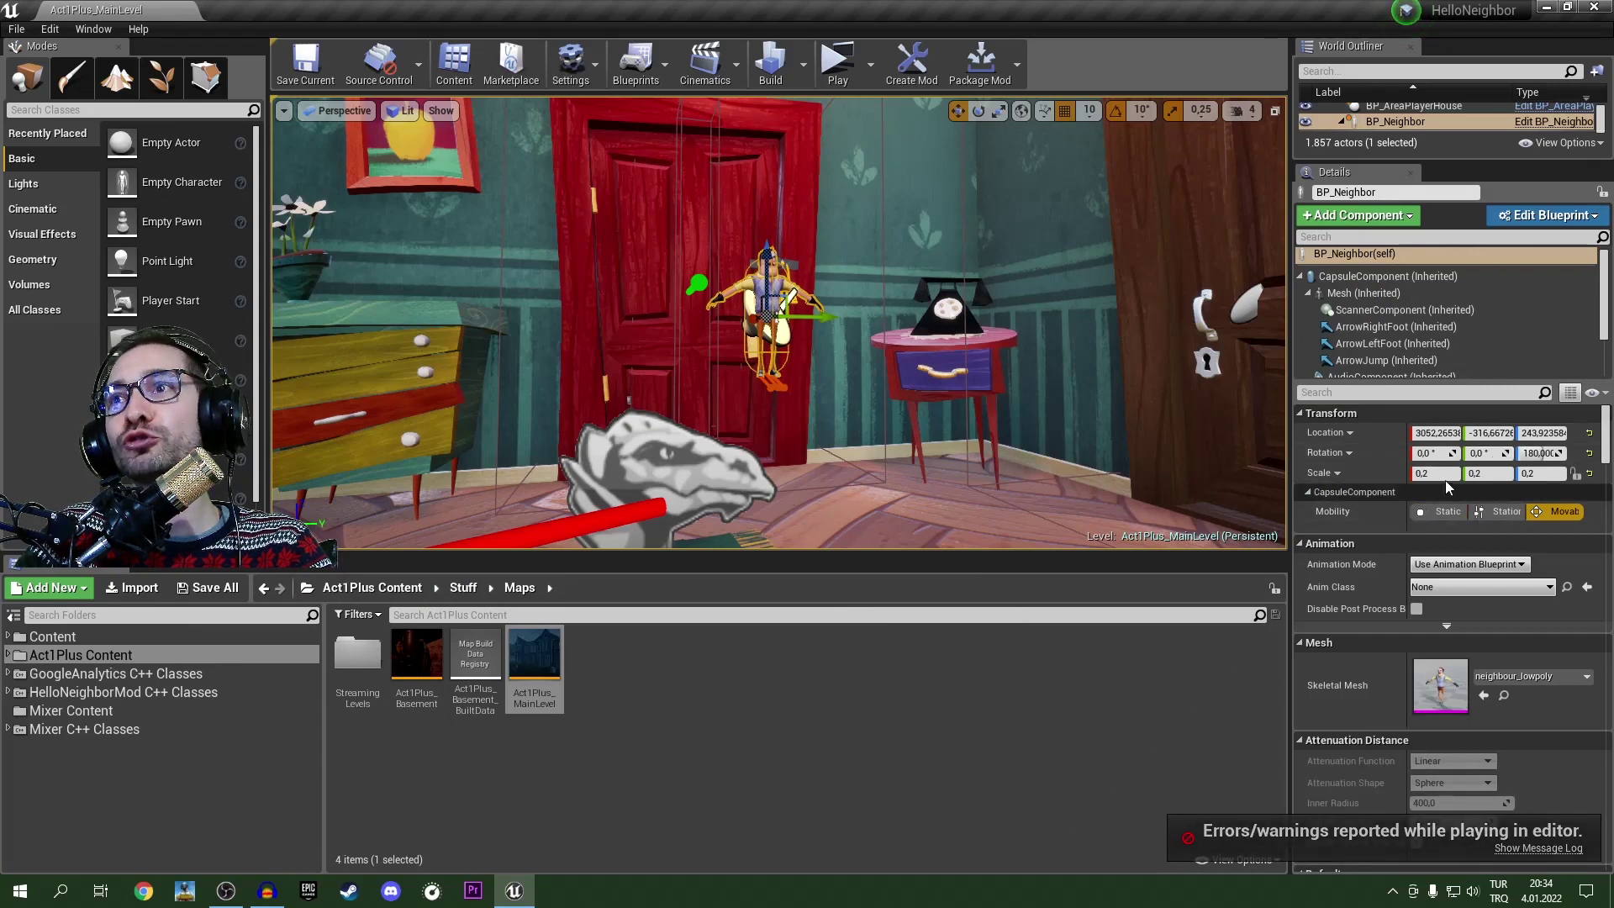
Step: Set BP_Neighbor's scale to 10 on the X, Y and Z axes
{"action": "left_click", "coordinate": [1439, 473]}
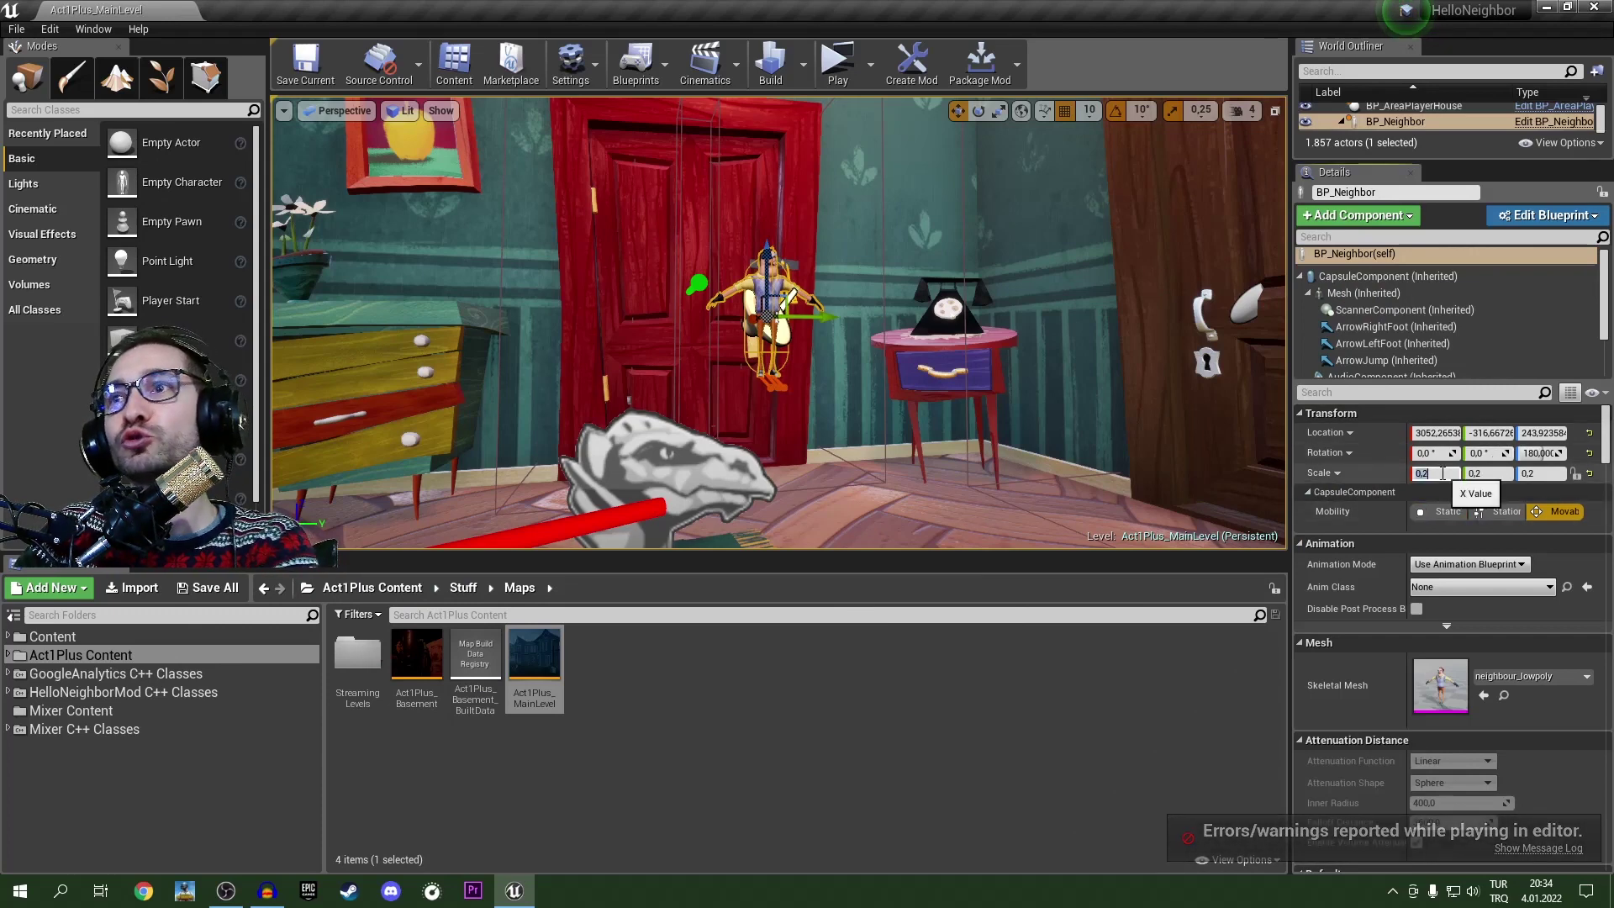
{"action": "type", "text": "10"}
{"action": "left_click", "coordinate": [1488, 473]}
{"action": "type", "text": "10"}
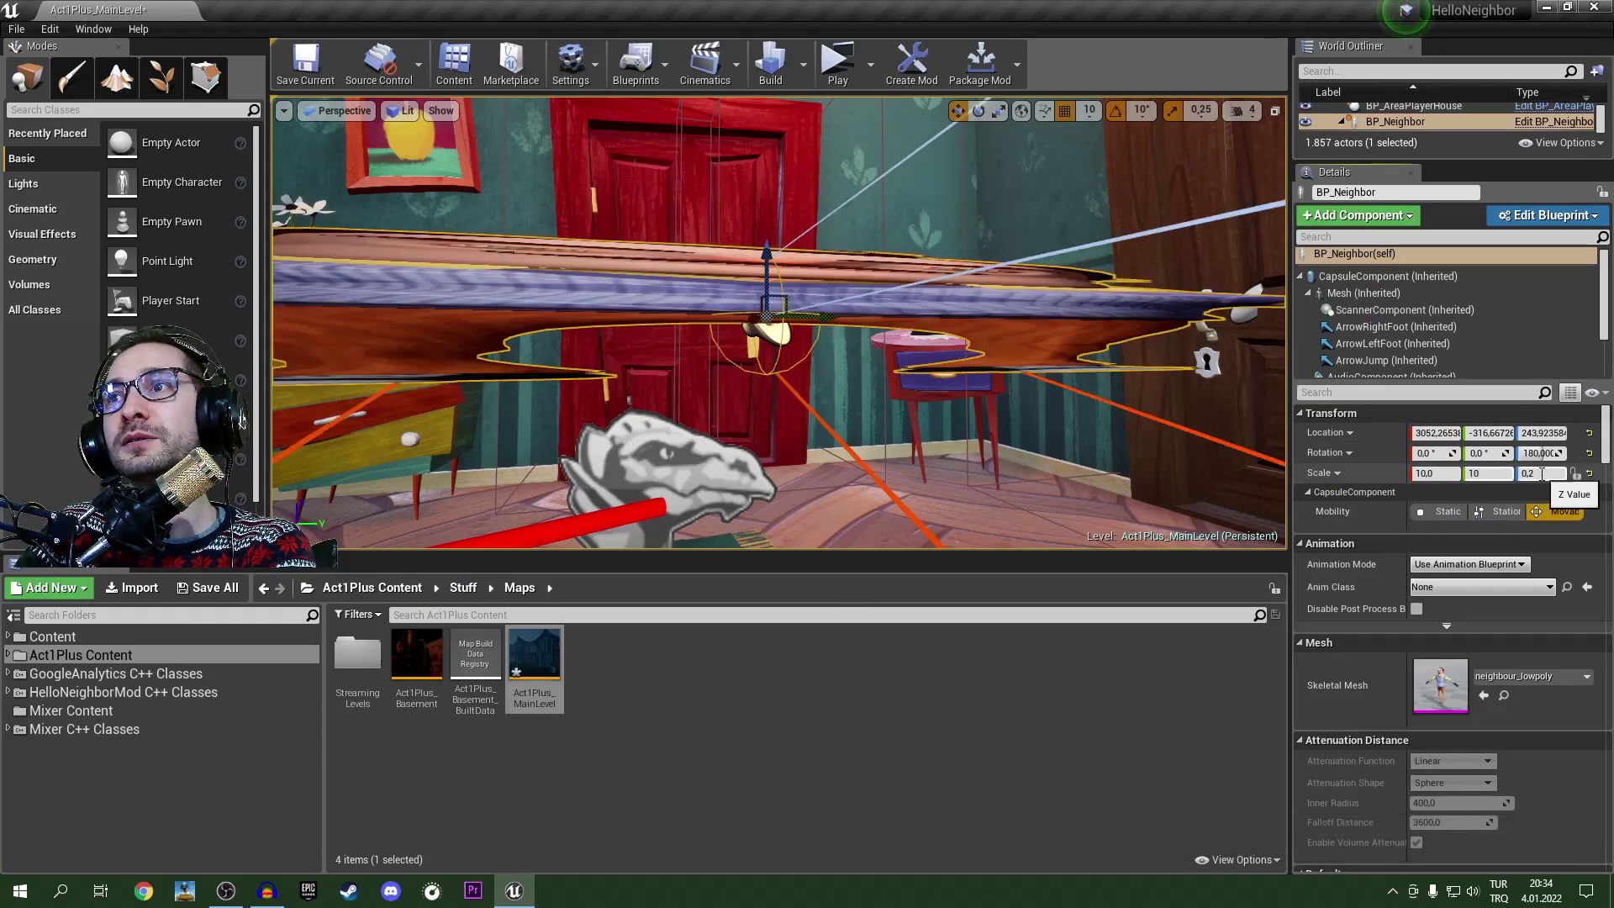
{"action": "left_click", "coordinate": [1543, 473]}
{"action": "type", "text": "10"}
{"action": "key", "text": "Return"}
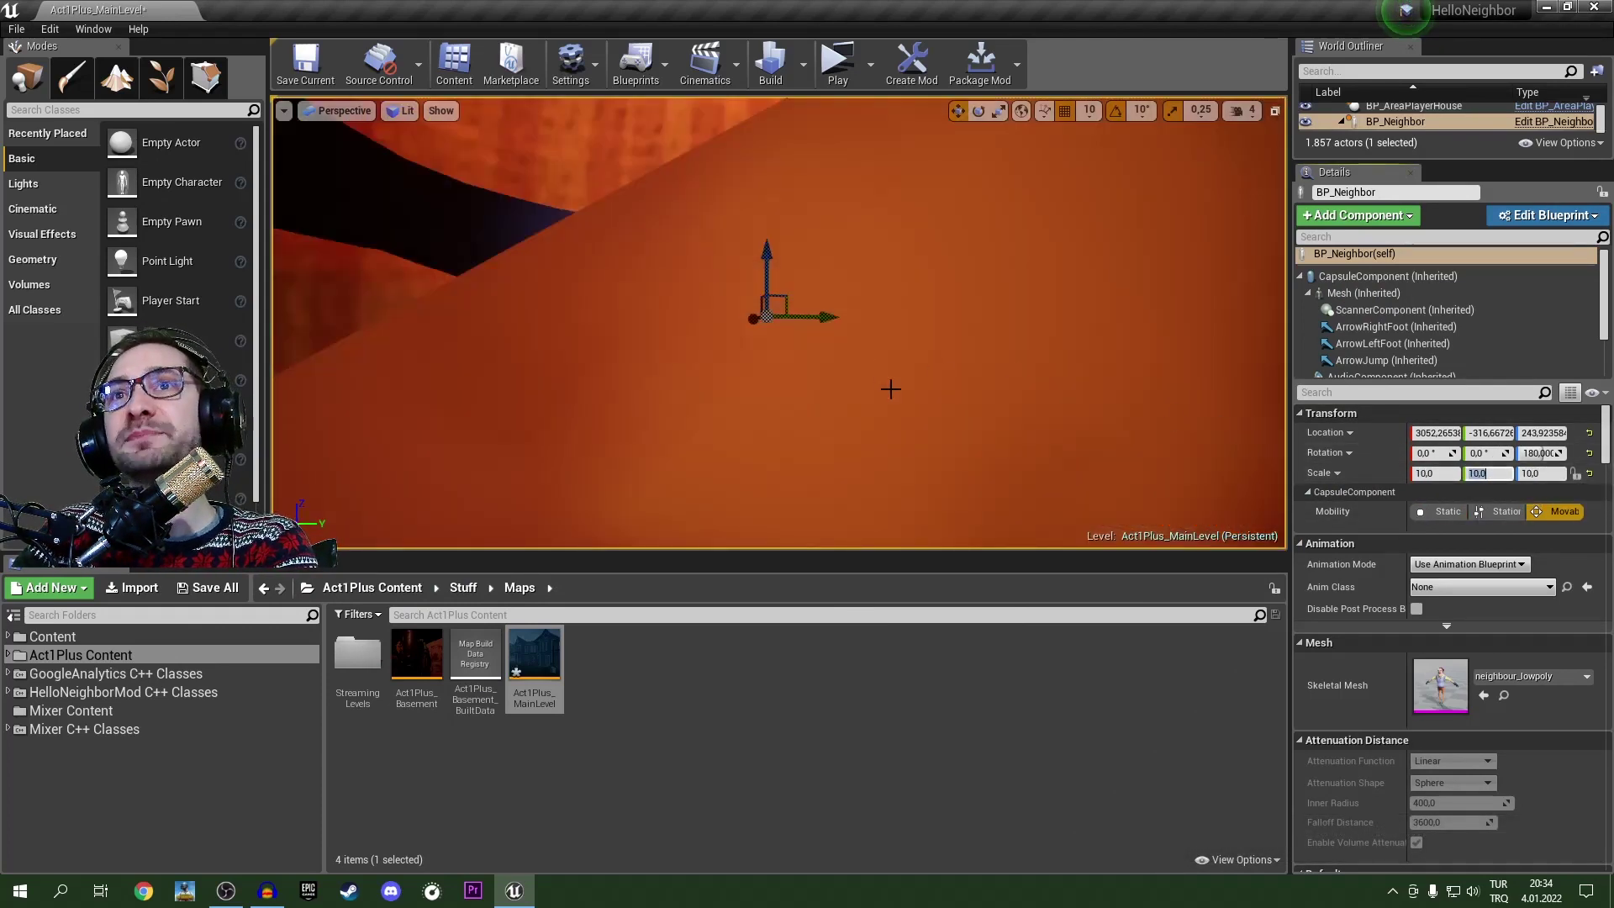
Step: Raise BP_Neighbor out of the house to a Z location of about 1564, above the roof
{"action": "right_click_drag", "start_coordinate": [891, 389], "coordinate": [903, 353]}
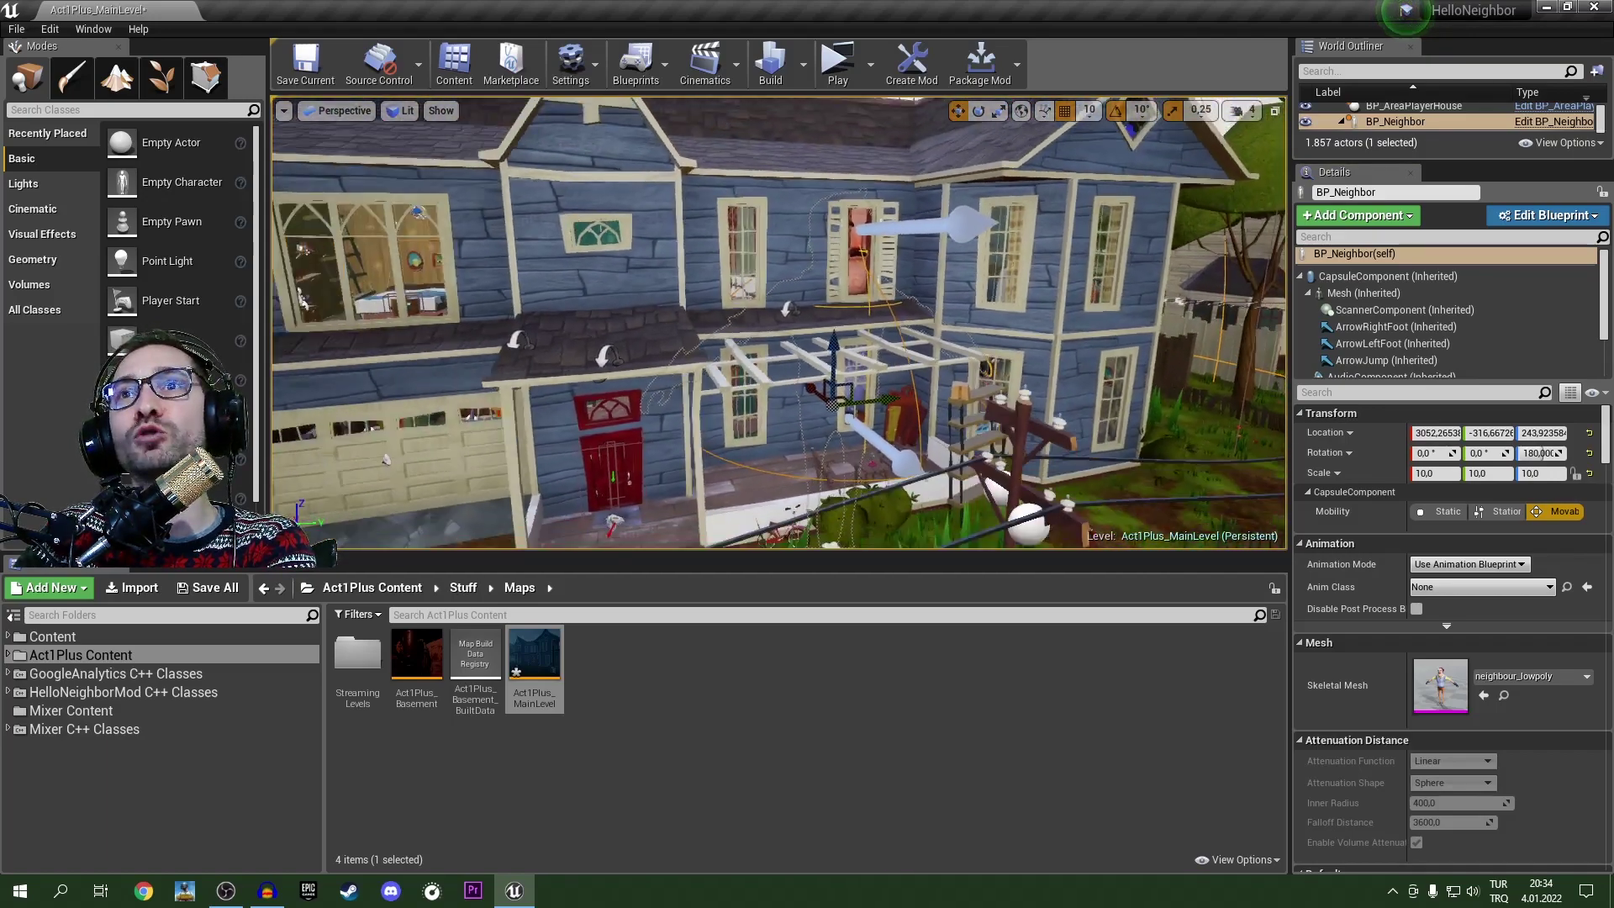
{"action": "scroll", "coordinate": [828, 325], "scroll_direction": "down", "scroll_amount": 10}
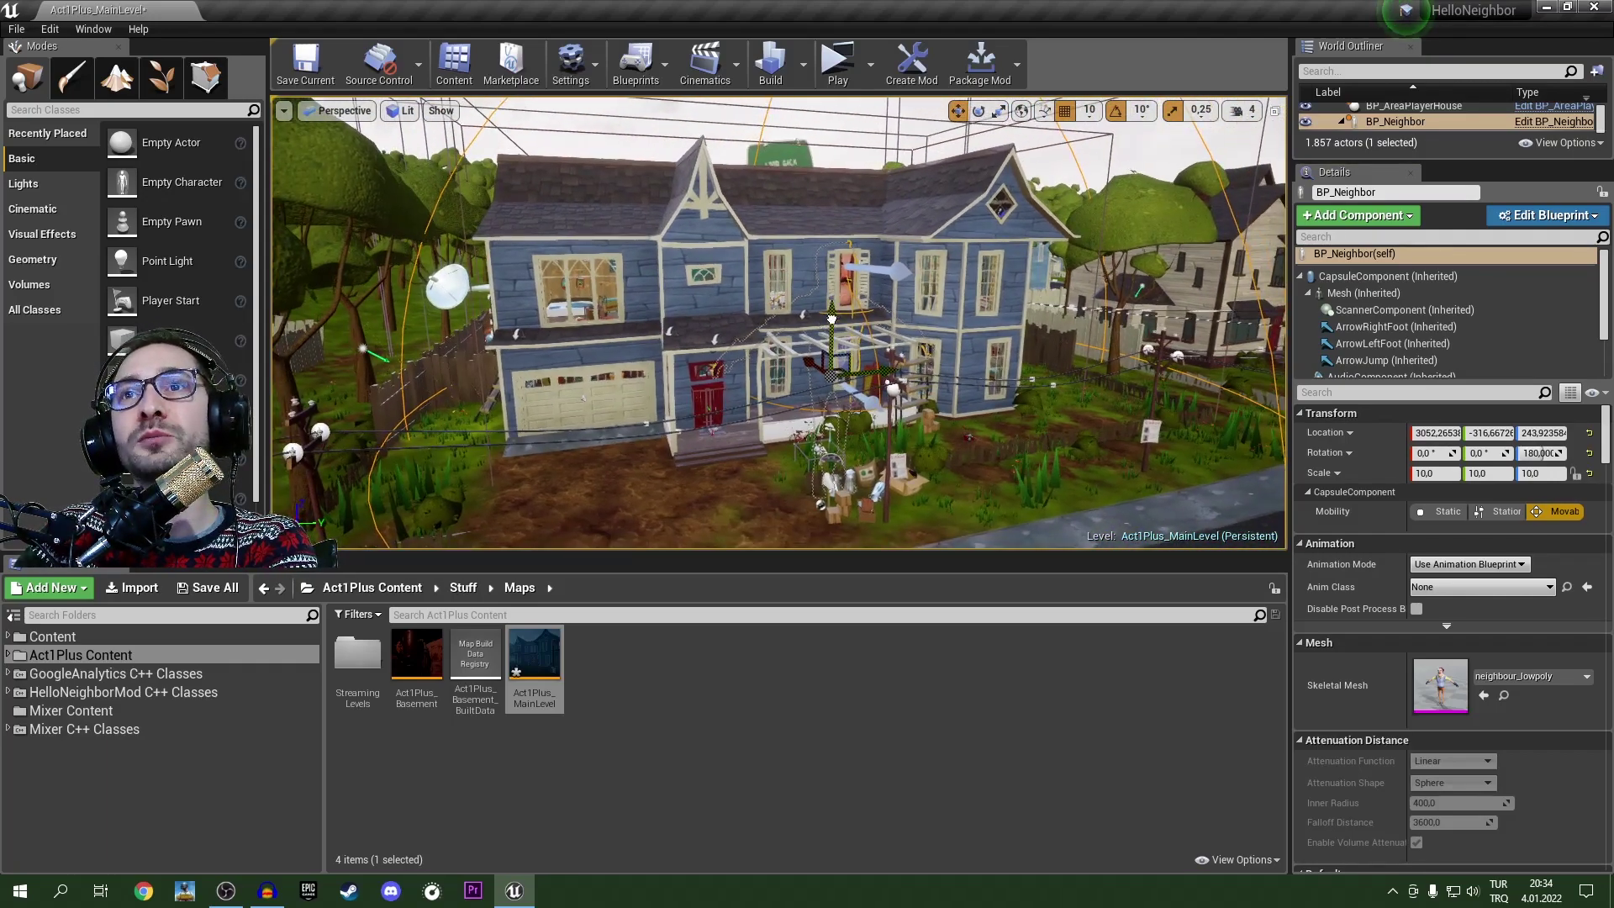
{"action": "left_click_drag", "start_coordinate": [832, 319], "coordinate": [832, 126]}
{"action": "right_click_drag", "start_coordinate": [831, 126], "coordinate": [929, 140]}
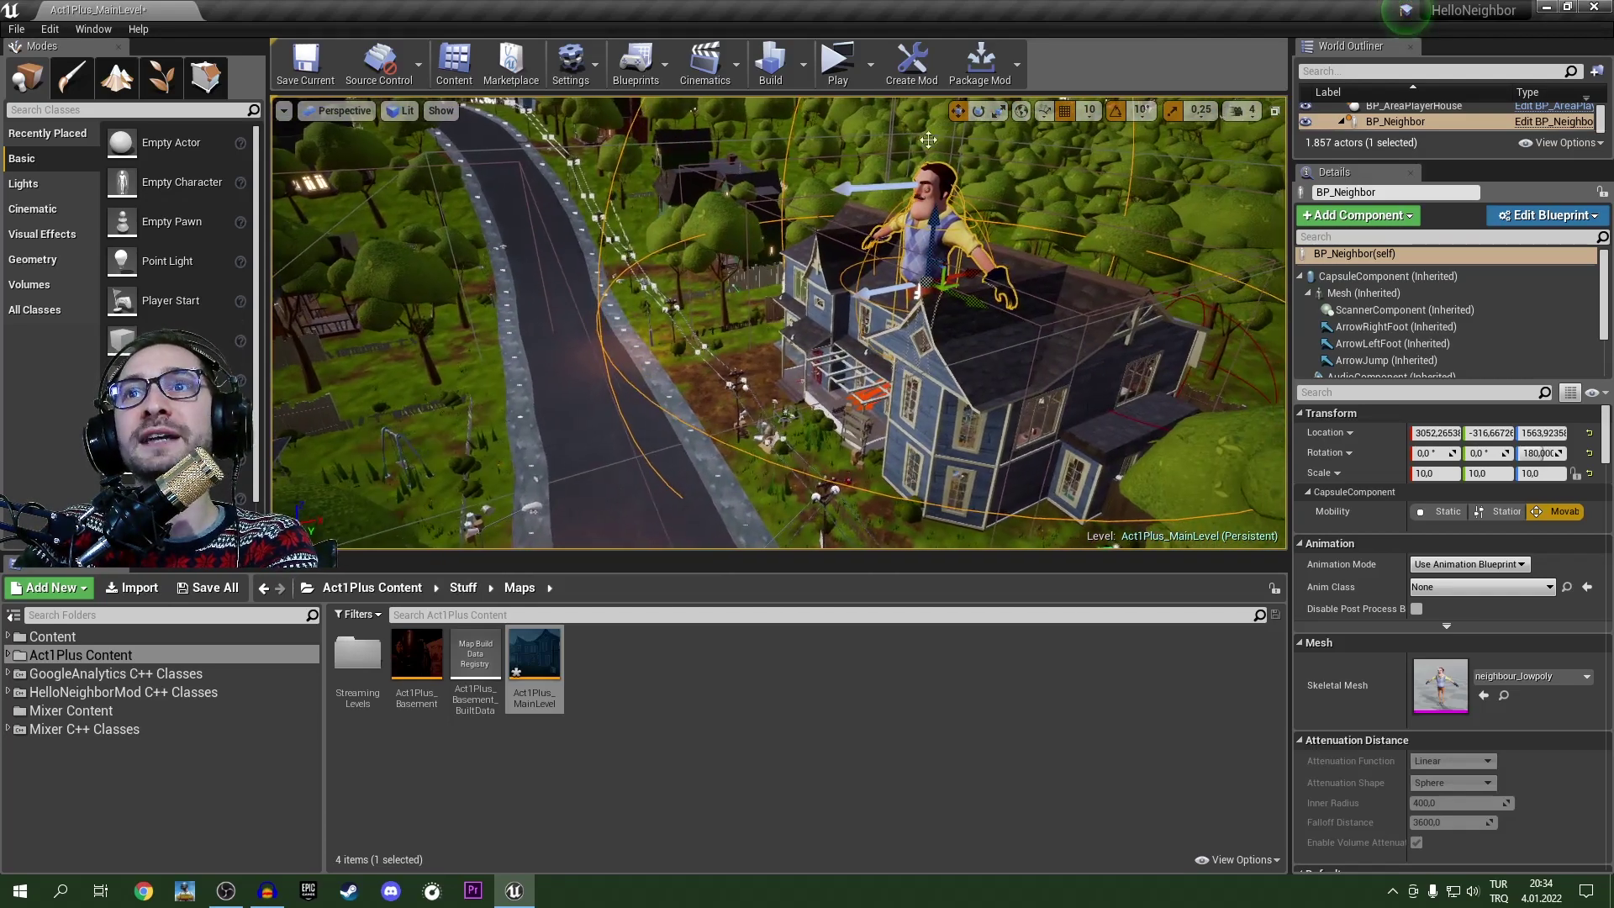
Step: Move BP_Neighbor into the front yard at about X 1392, Y -1287, Z 994 and save the level
{"action": "left_click_drag", "start_coordinate": [966, 276], "coordinate": [721, 278]}
{"action": "mouse_move", "coordinate": [721, 278]}
{"action": "right_mouse_down"}
{"action": "mouse_move", "coordinate": [764, 526]}
{"action": "mouse_move", "coordinate": [641, 475]}
{"action": "mouse_move", "coordinate": [648, 415]}
{"action": "mouse_move", "coordinate": [721, 281]}
{"action": "mouse_move", "coordinate": [747, 294]}
{"action": "right_mouse_up"}
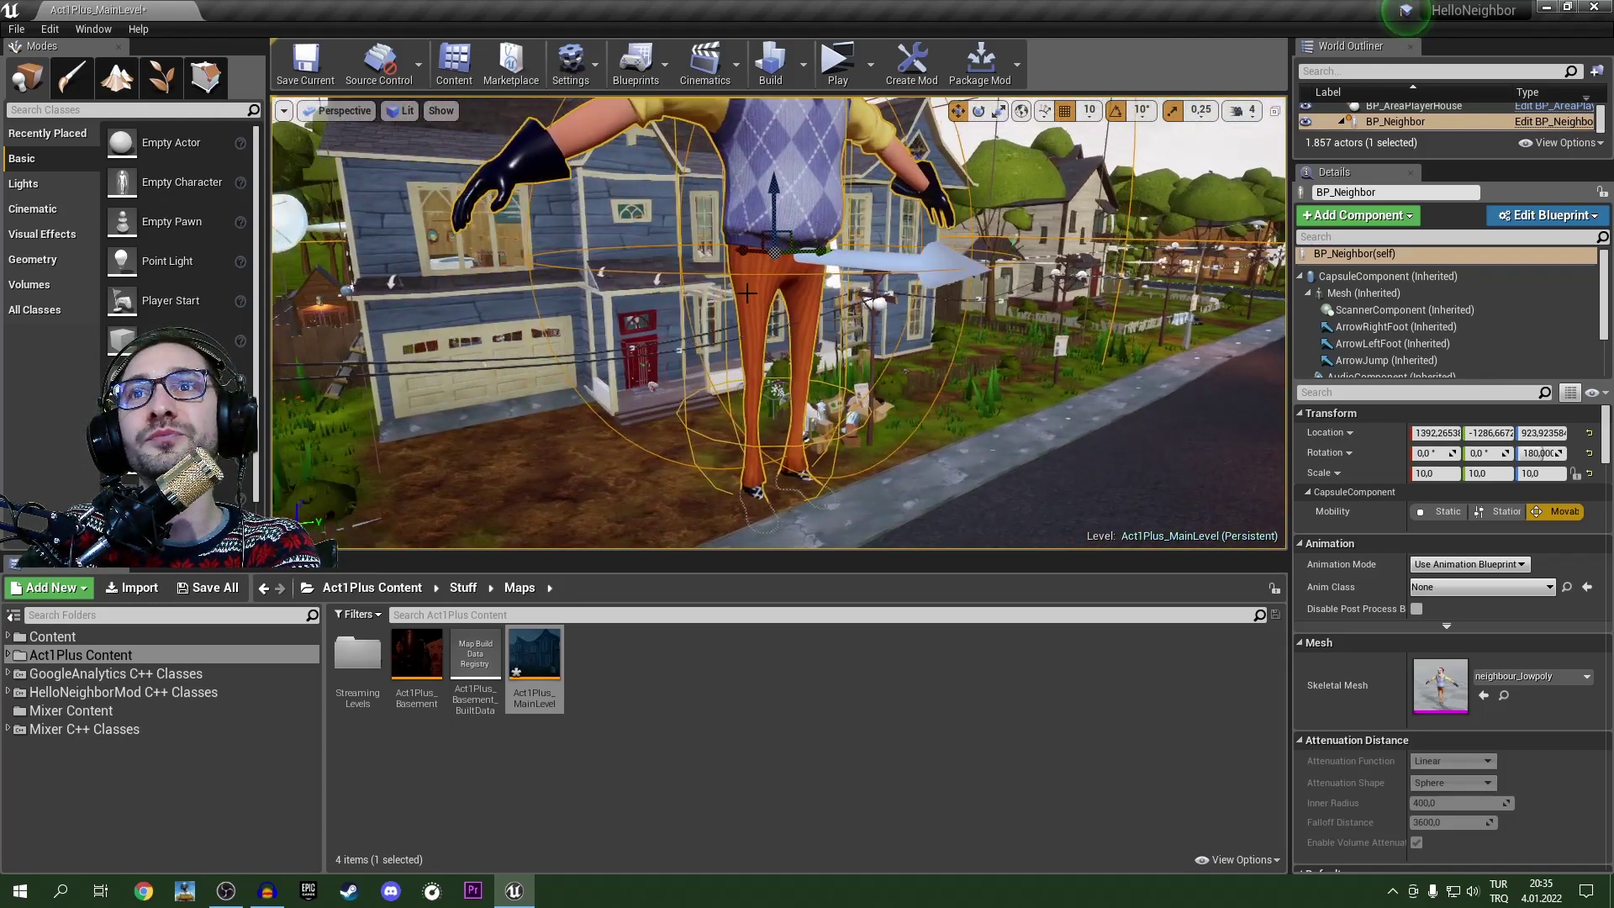
{"action": "left_click_drag", "start_coordinate": [775, 210], "coordinate": [780, 190]}
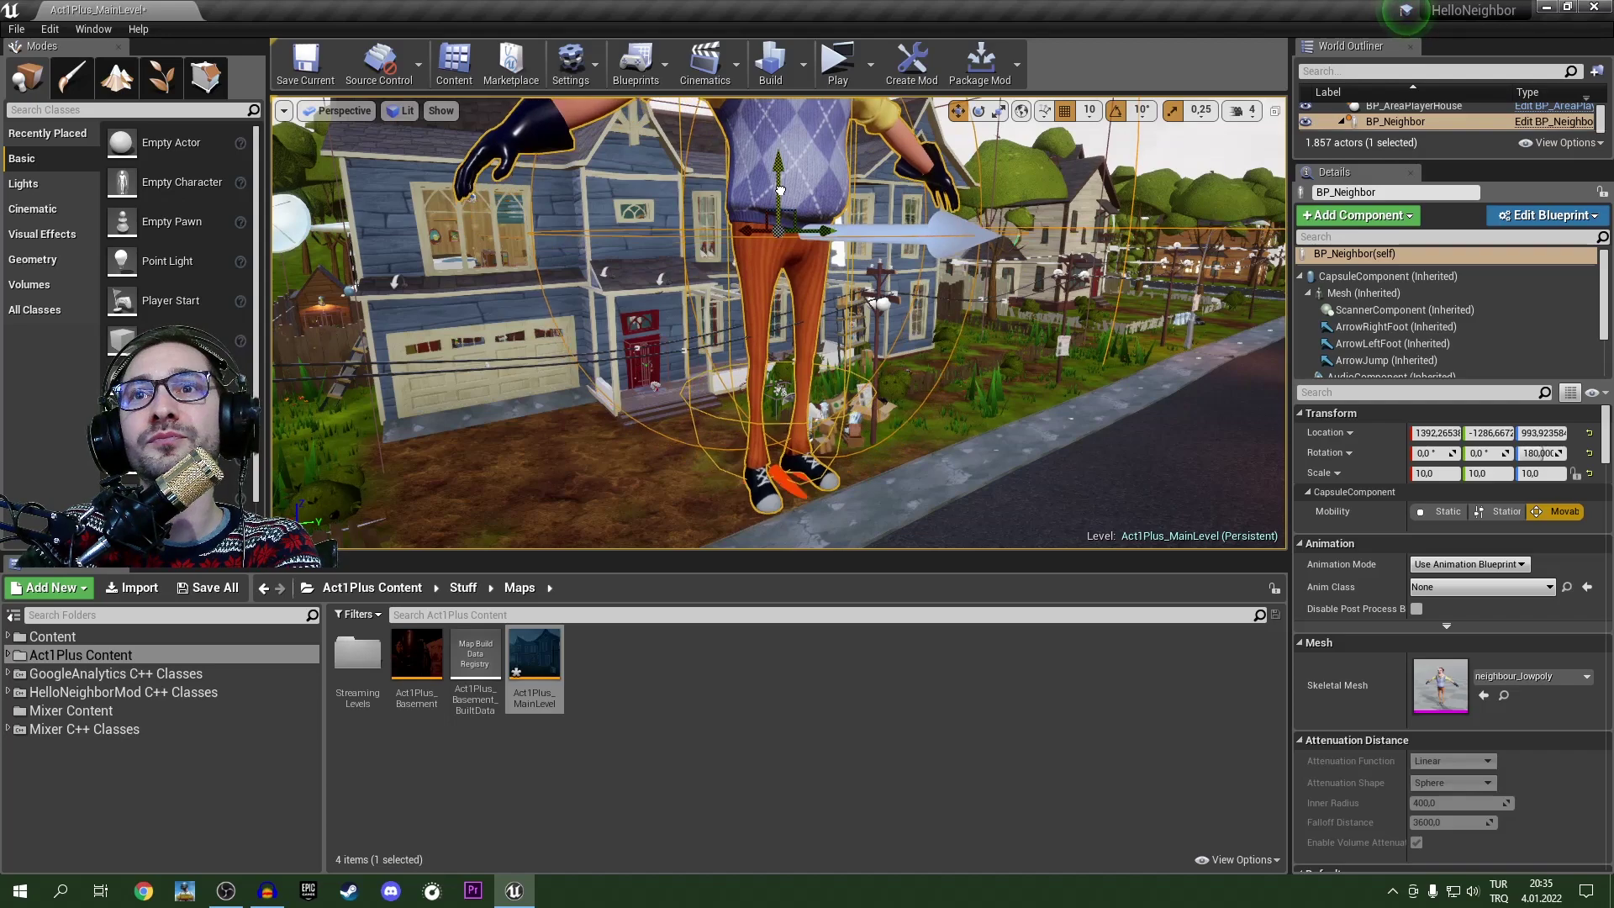
{"action": "key", "text": "f"}
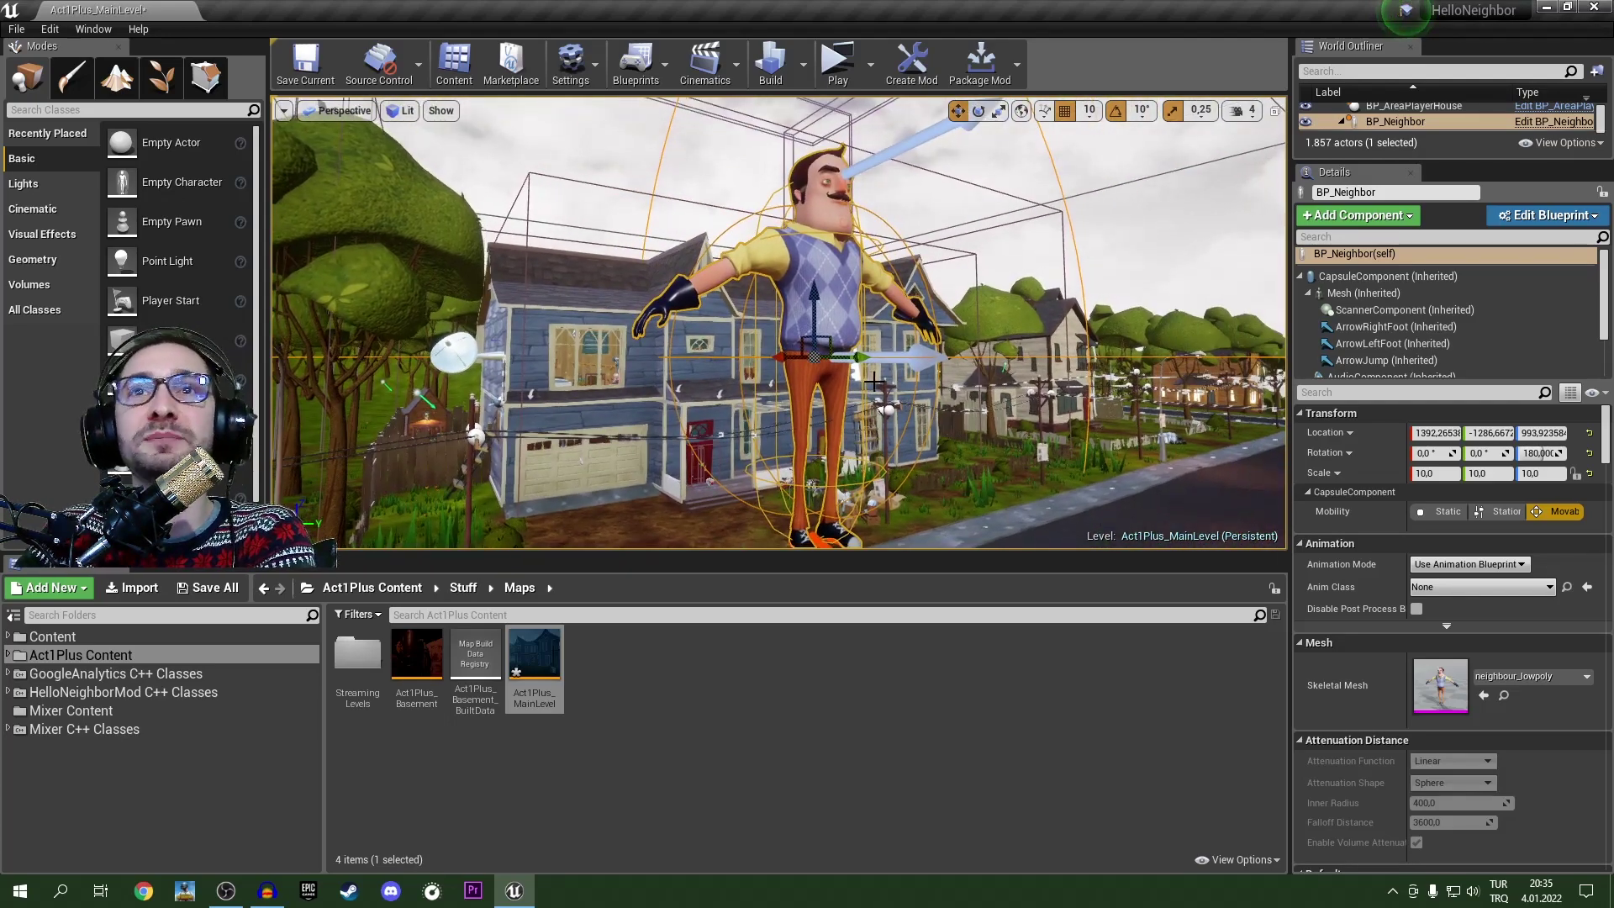
{"action": "key", "text": "ctrl+s"}
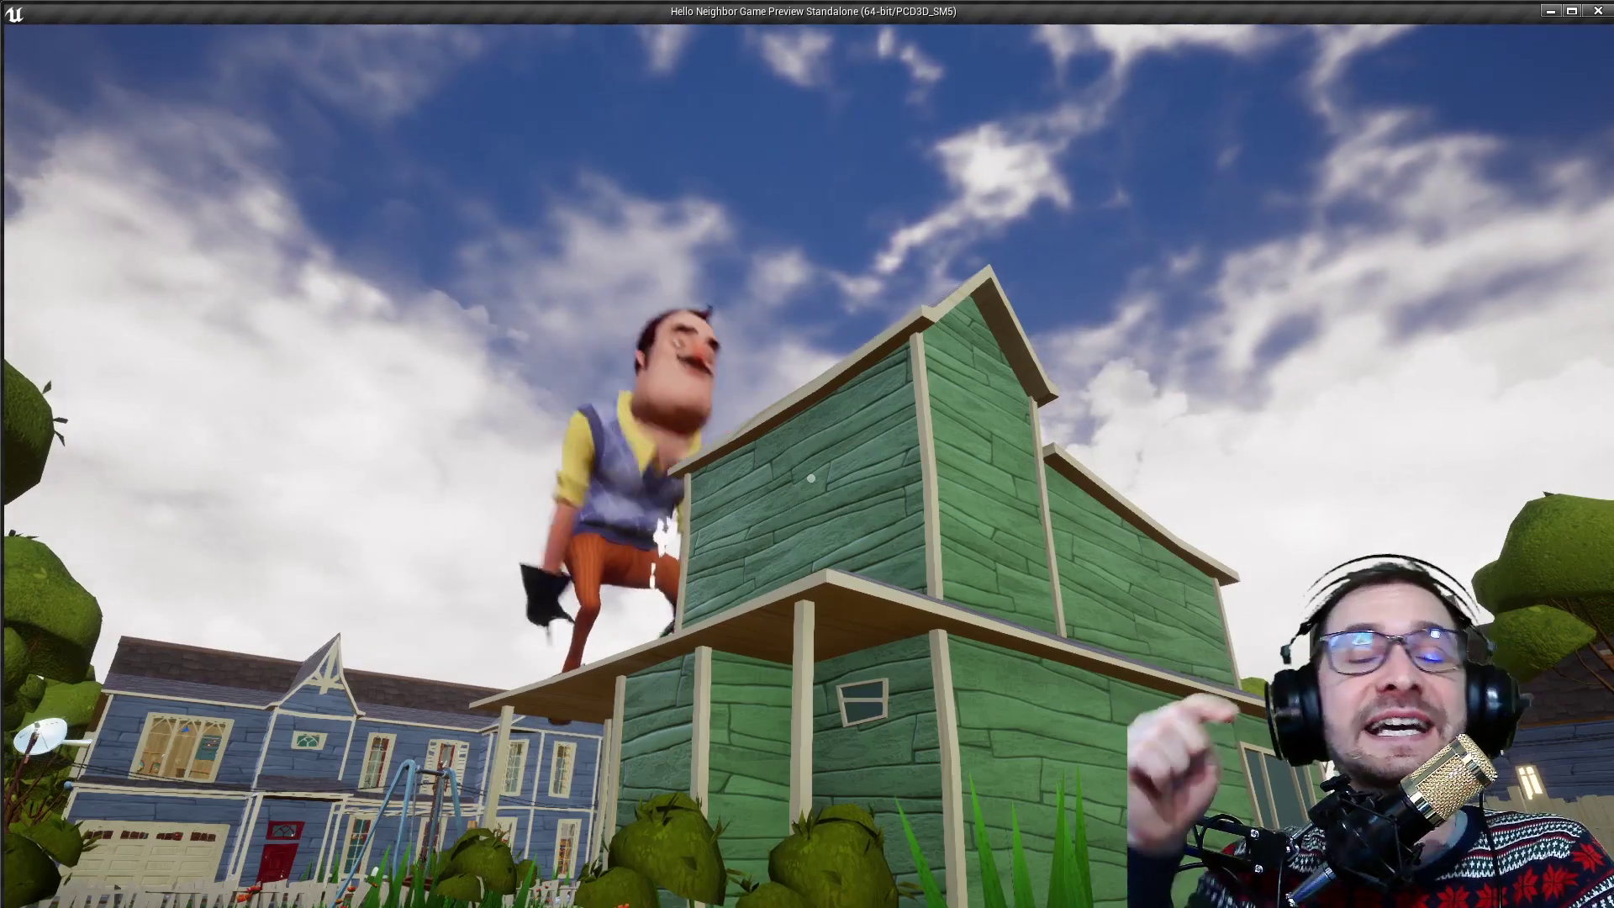
Step: Launch the level in Standalone Game mode
{"action": "mouse_move", "coordinate": [778, 323]}
{"action": "right_mouse_down"}
{"action": "mouse_move", "coordinate": [819, 323]}
{"action": "mouse_move", "coordinate": [689, 420]}
{"action": "mouse_move", "coordinate": [799, 332]}
{"action": "mouse_move", "coordinate": [779, 316]}
{"action": "right_mouse_up"}
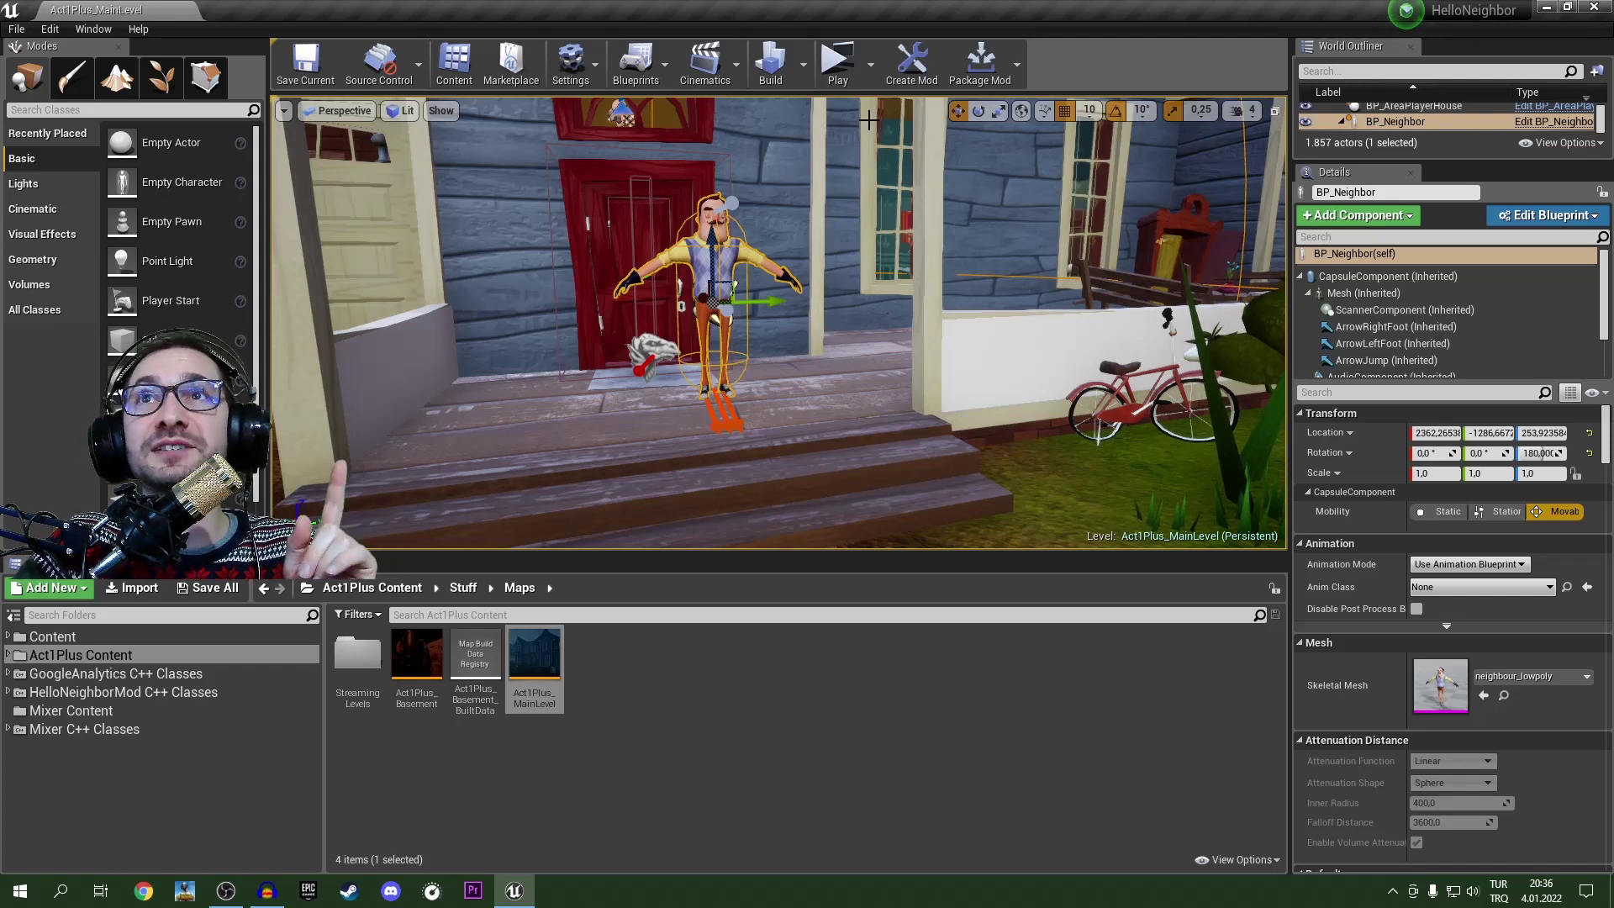
{"action": "left_click", "coordinate": [870, 65]}
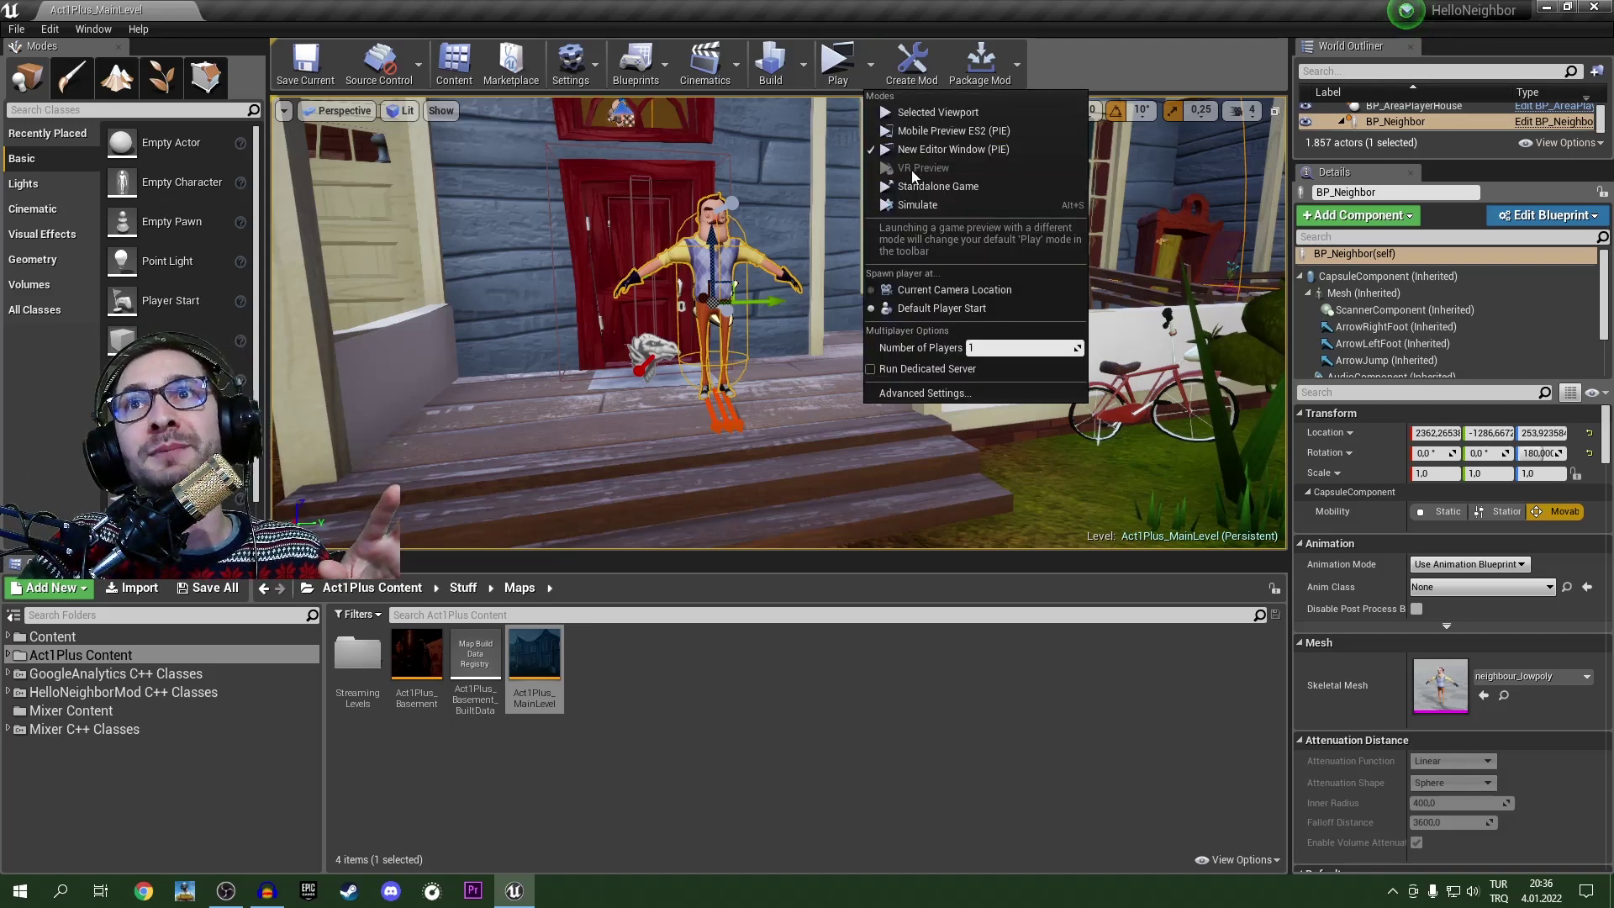
{"action": "left_click", "coordinate": [972, 186]}
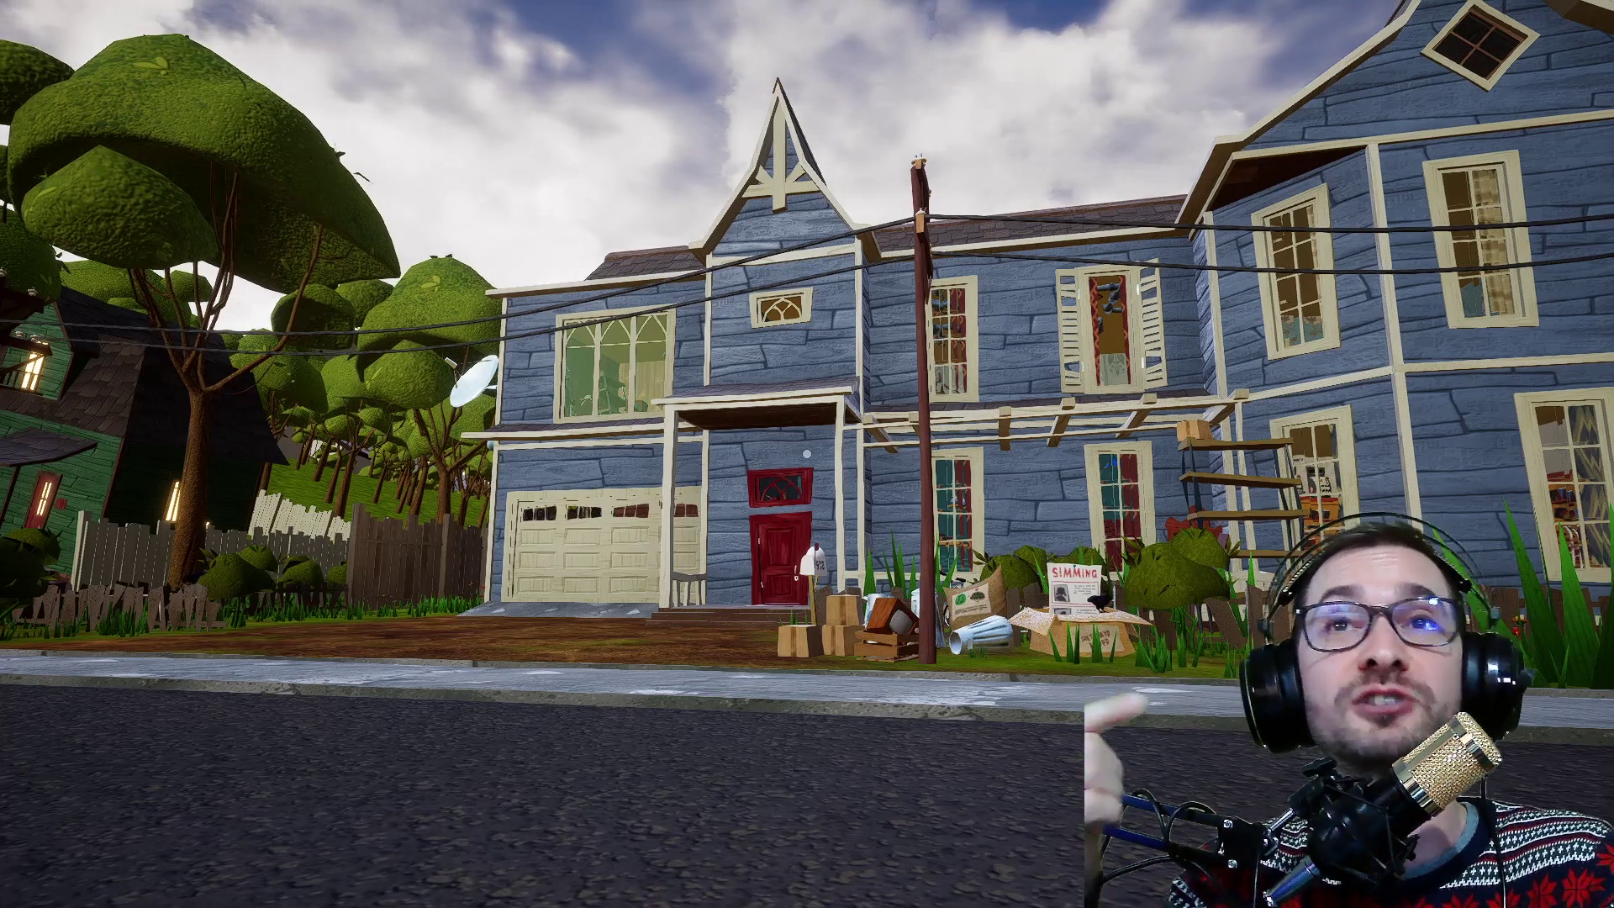
Step: Pause the game and bring up the graphics options (GRAFIKLER) within its settings (AYARLAR)
{"action": "key", "text": "Escape"}
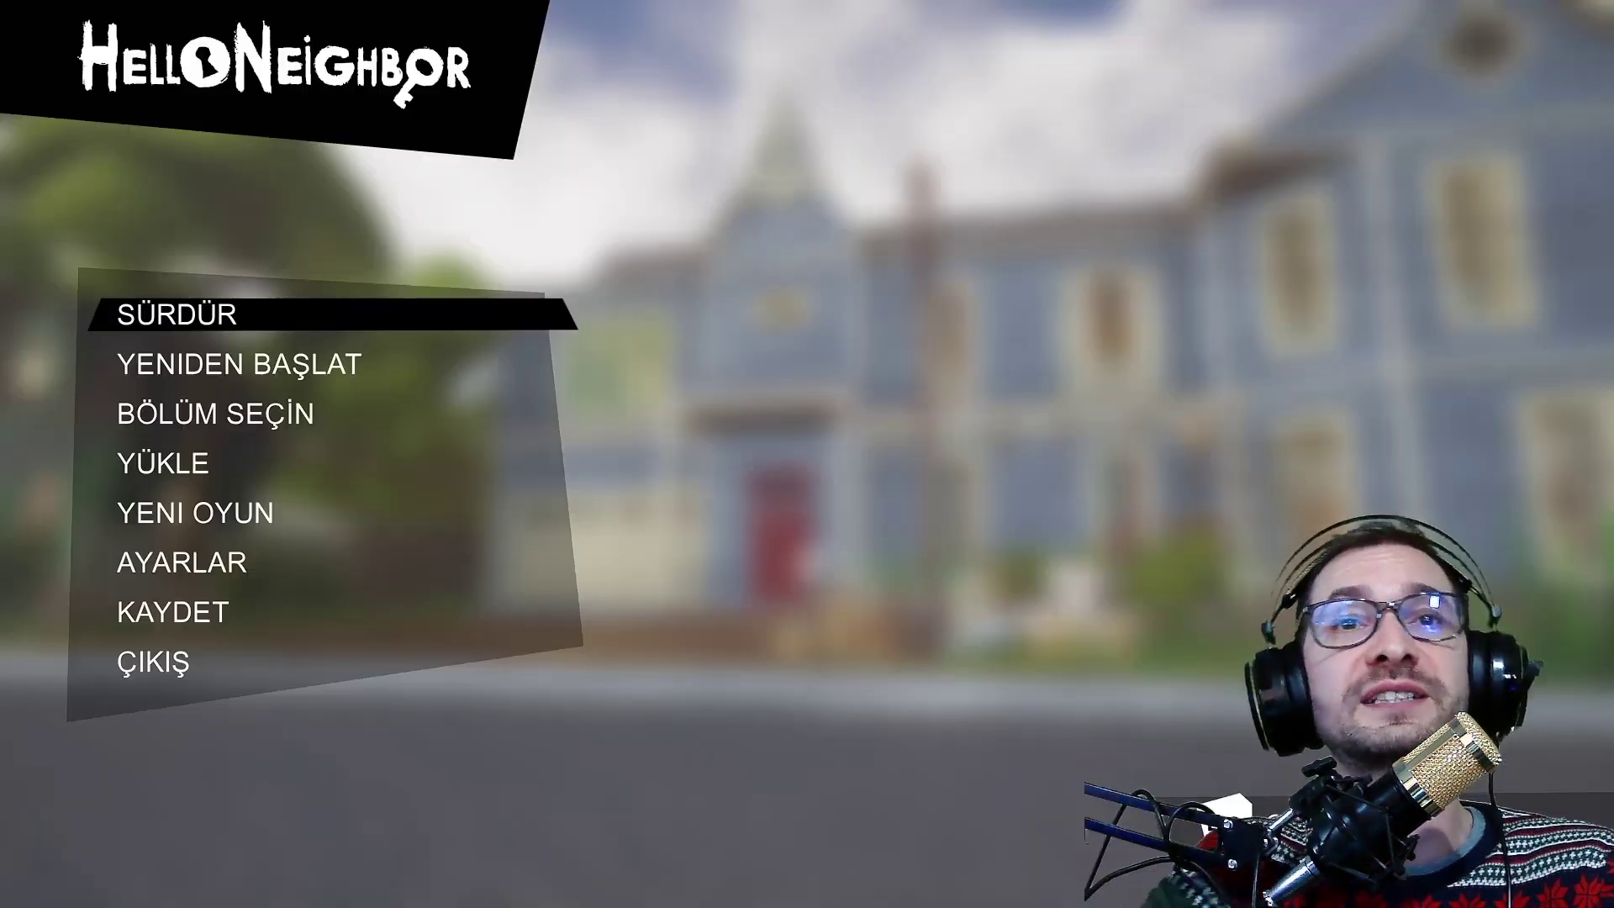
{"action": "key", "text": "Down"}
{"action": "key", "text": "Down"}
{"action": "key", "text": "Down"}
{"action": "key", "text": "Down"}
{"action": "key", "text": "Down"}
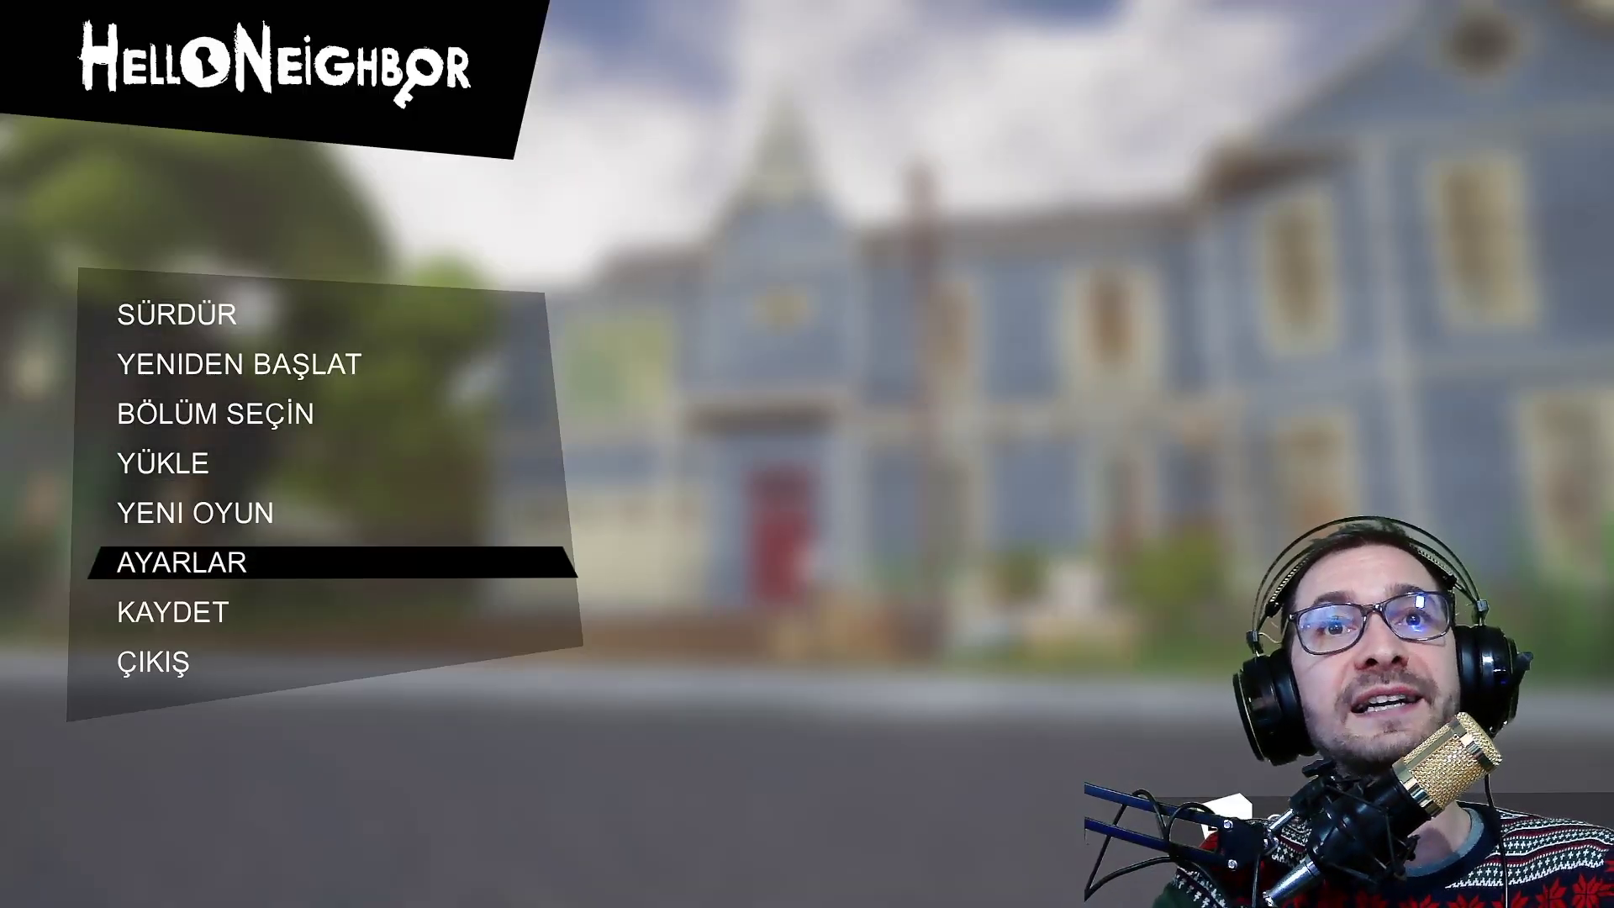
{"action": "key", "text": "Return"}
{"action": "key", "text": "Down"}
{"action": "key", "text": "Down"}
{"action": "key", "text": "Down"}
{"action": "key", "text": "Down"}
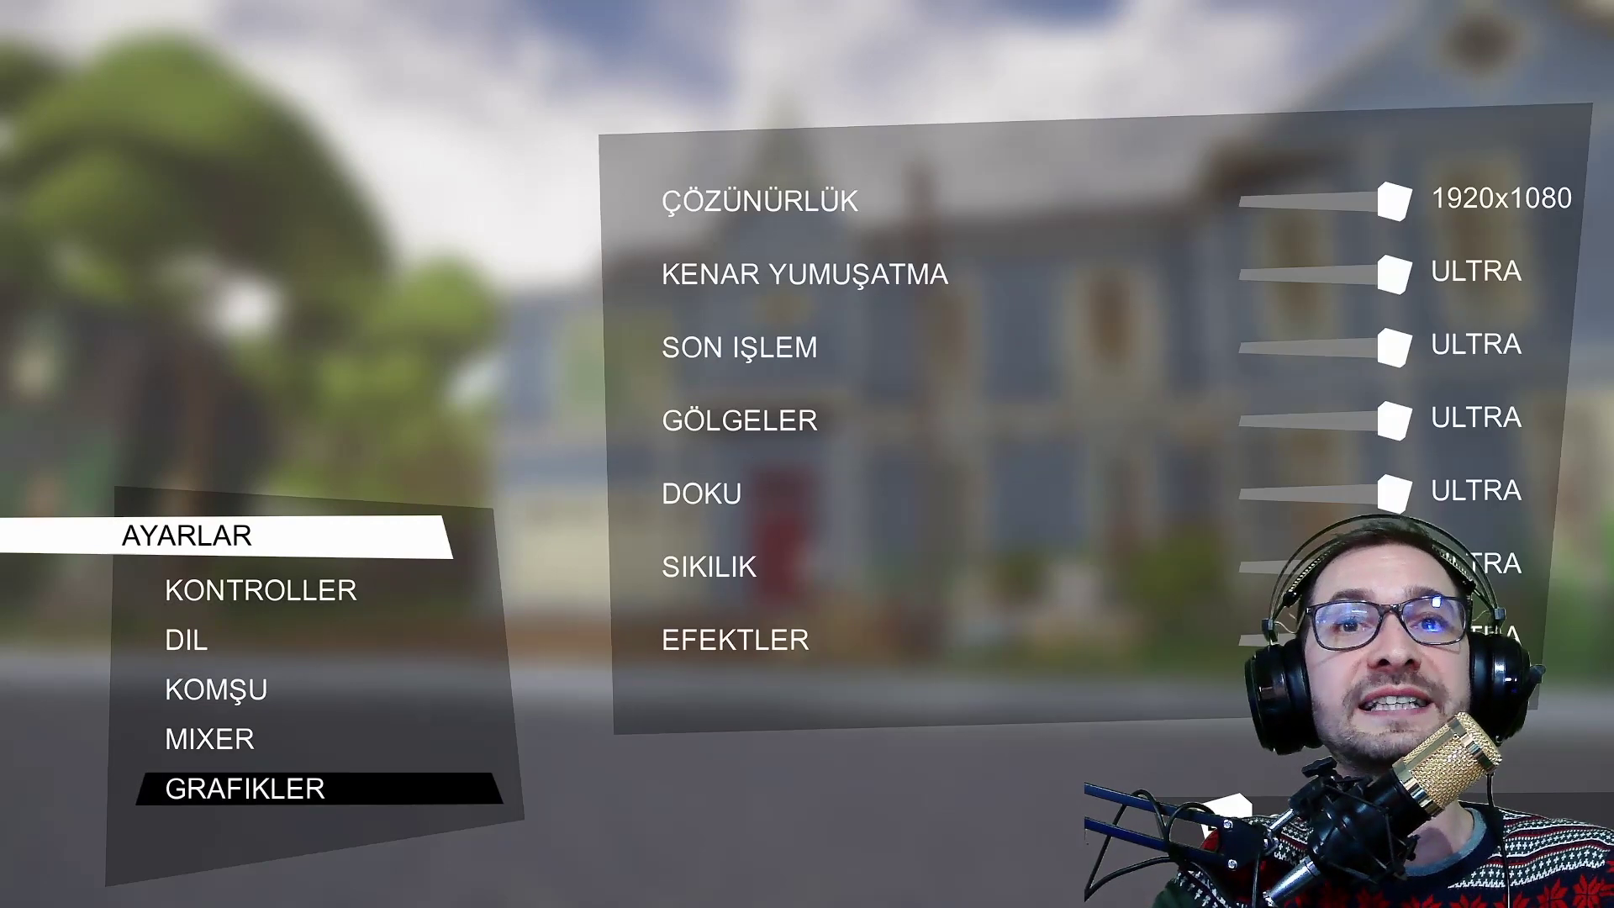
Step: Examine the graphics quality options from resolution (ÇÖZÜNÜRLÜK) through effects (EFEKTLER)
{"action": "key", "text": "Return"}
{"action": "key", "text": "Down"}
{"action": "key", "text": "Down"}
{"action": "key", "text": "Down"}
{"action": "key", "text": "Down"}
{"action": "key", "text": "Down"}
{"action": "key", "text": "Down"}
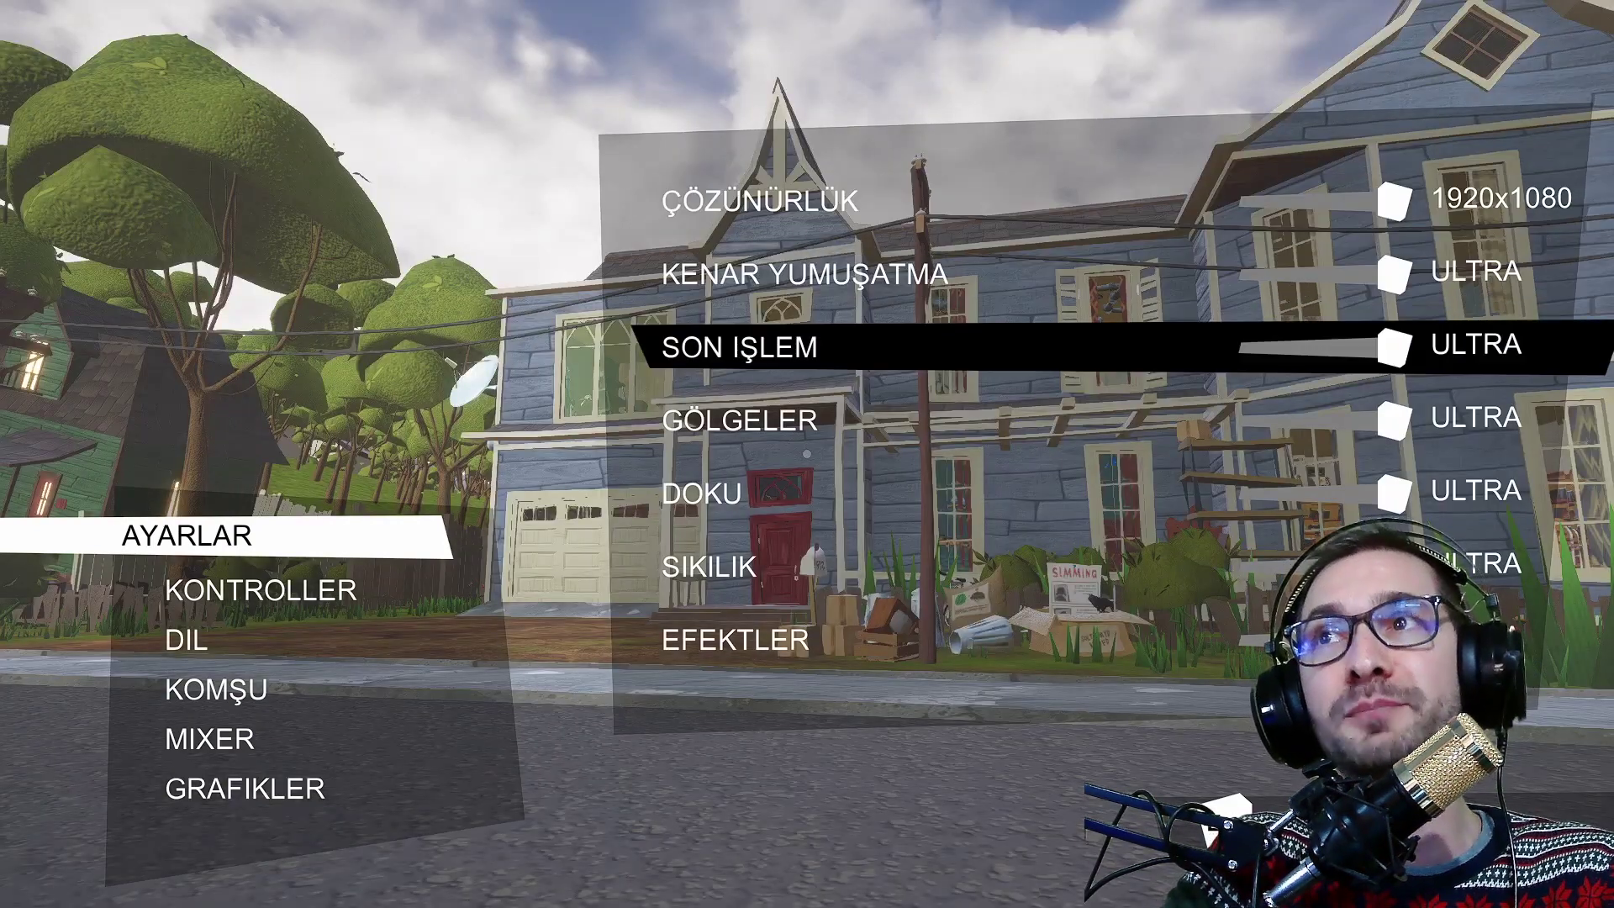
{"action": "key", "text": "Up"}
{"action": "key", "text": "Up"}
{"action": "key", "text": "Up"}
{"action": "key", "text": "Up"}
{"action": "key", "text": "Up"}
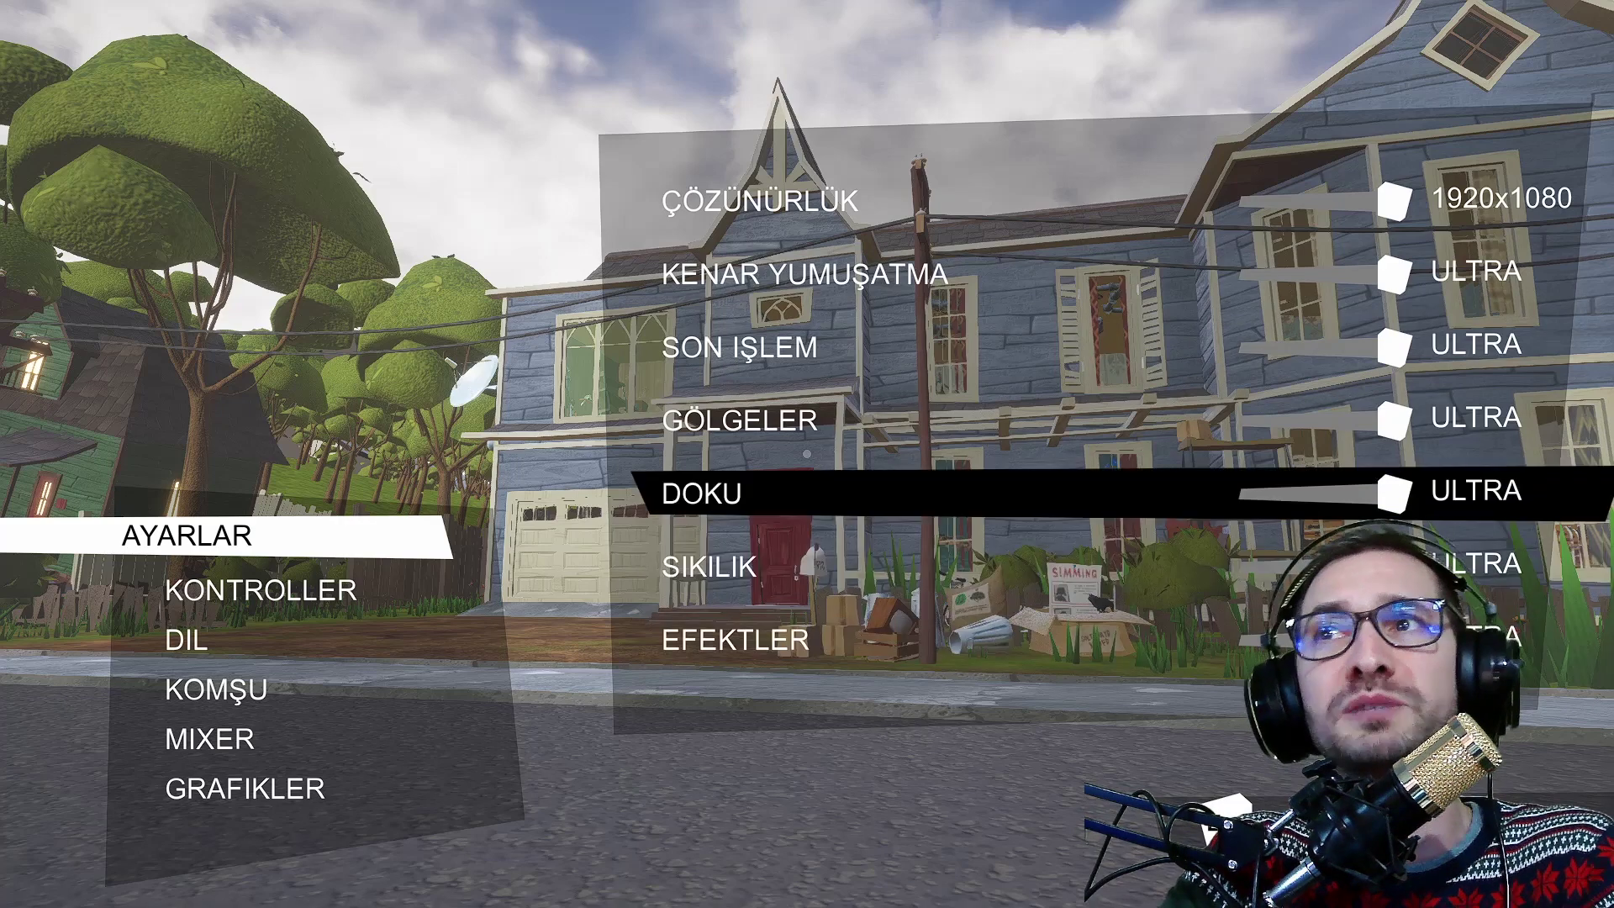
{"action": "key", "text": "Down"}
{"action": "key", "text": "Down"}
{"action": "key", "text": "Down"}
{"action": "key", "text": "Down"}
{"action": "key", "text": "Down"}
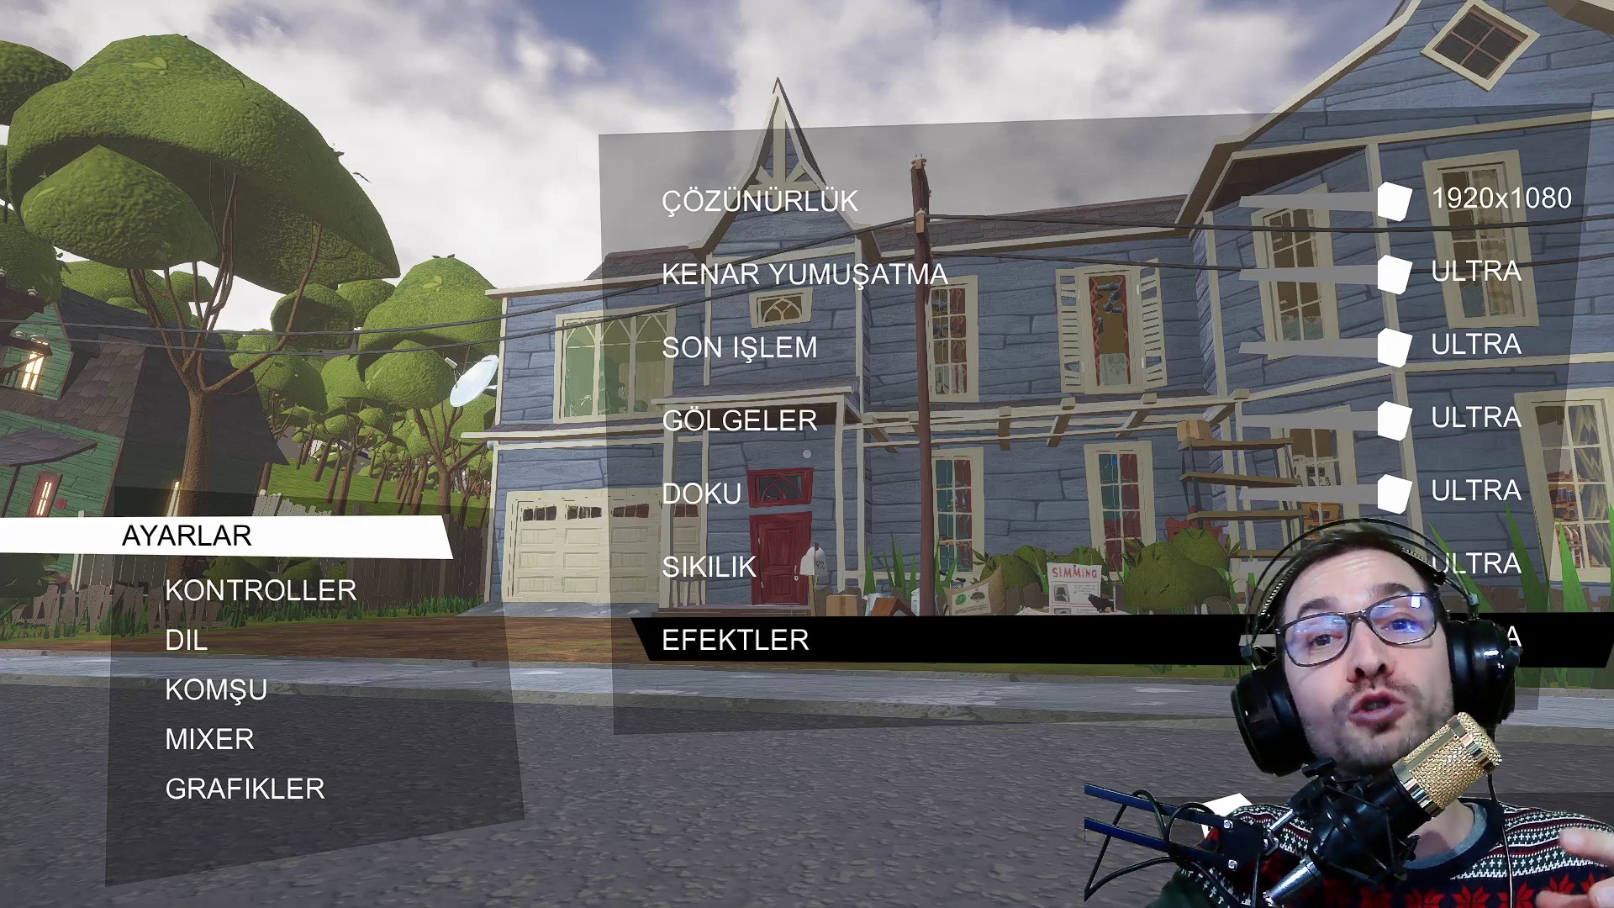
Step: Lower post-processing (SON IŞLEM) and shadows (GÖLGELER) to DÜŞÜK
{"action": "key", "text": "Up"}
{"action": "key", "text": "Up"}
{"action": "key", "text": "Up"}
{"action": "key", "text": "Up"}
{"action": "key", "text": "Up"}
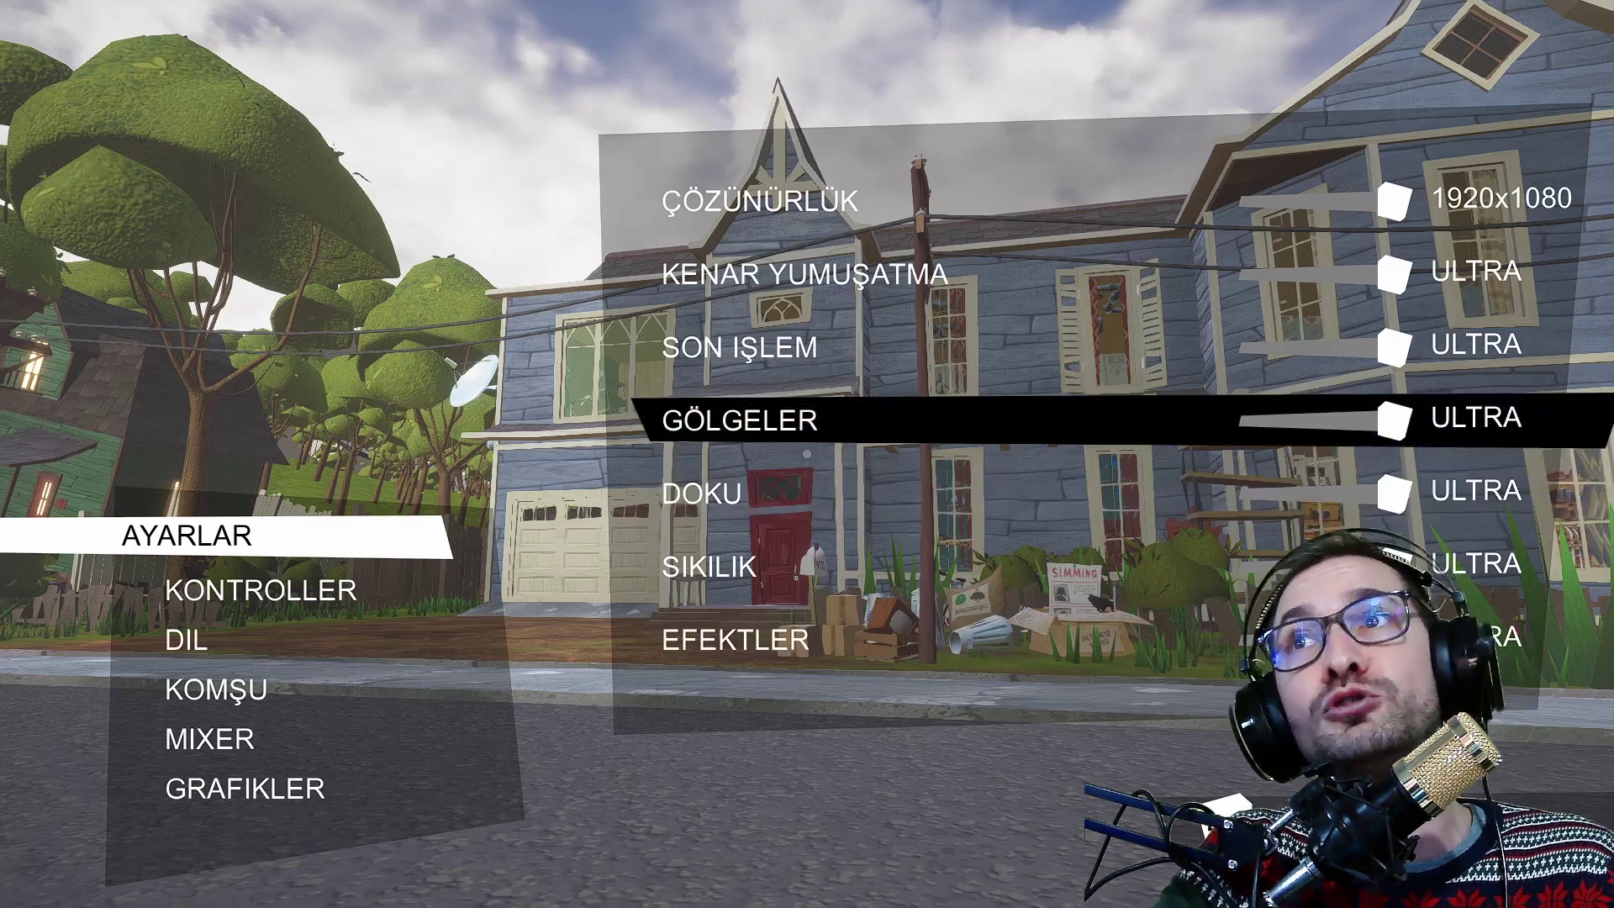
{"action": "key", "text": "Down"}
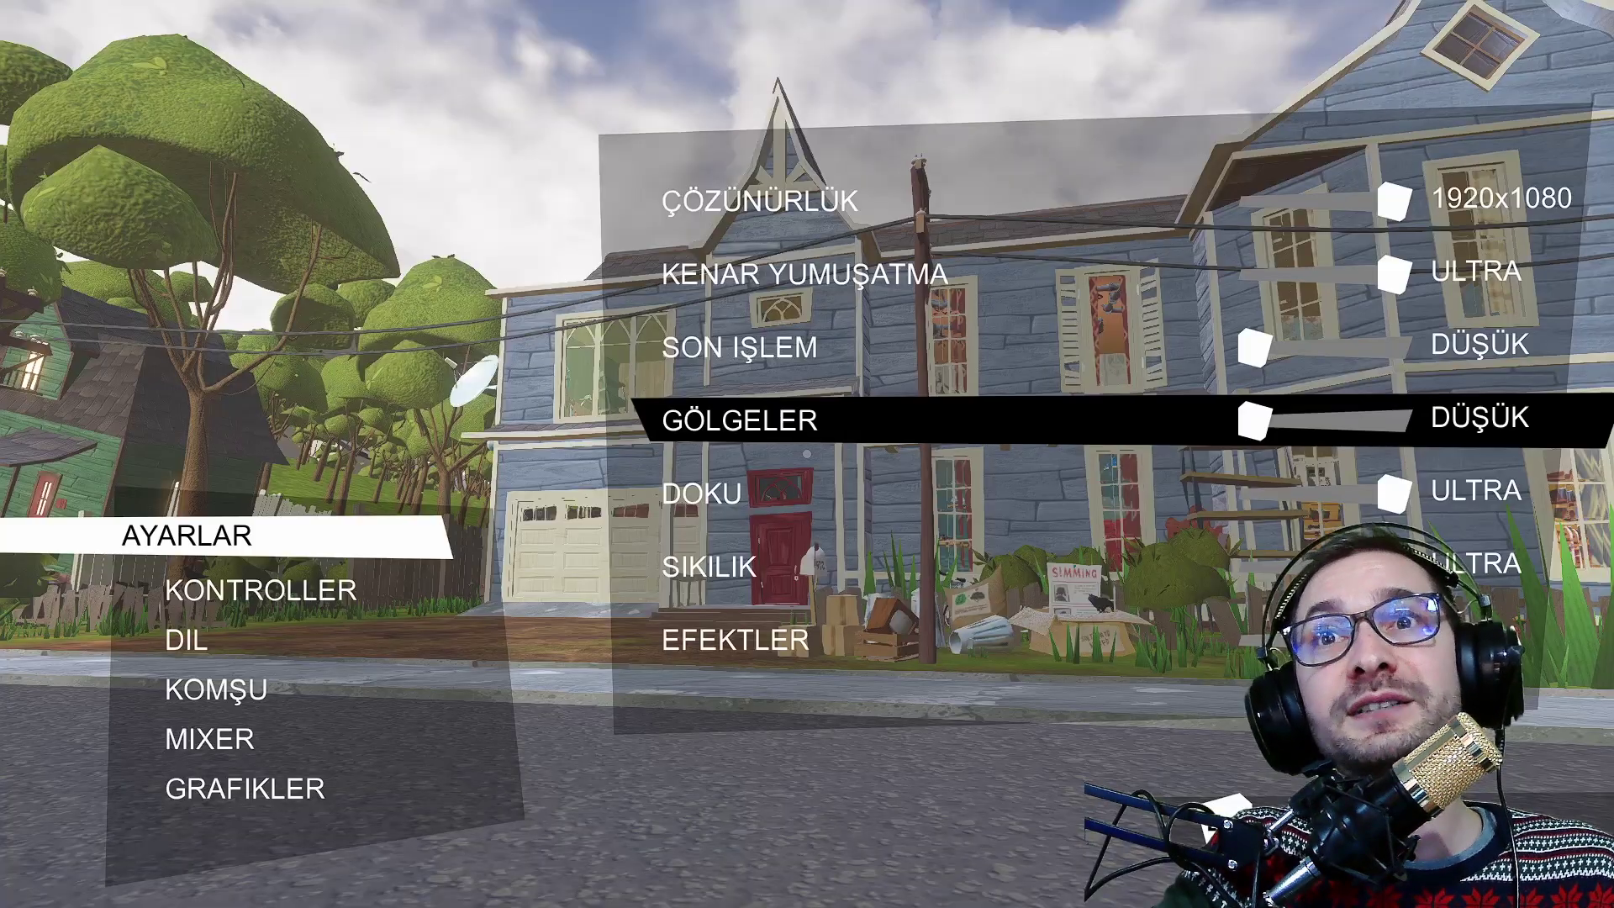
Step: Lower textures (DOKU), density (SIKILIK) and effects (EFEKTLER) to DÜŞÜK
{"action": "key", "text": "Down"}
{"action": "key", "text": "Left"}
{"action": "key", "text": "Left"}
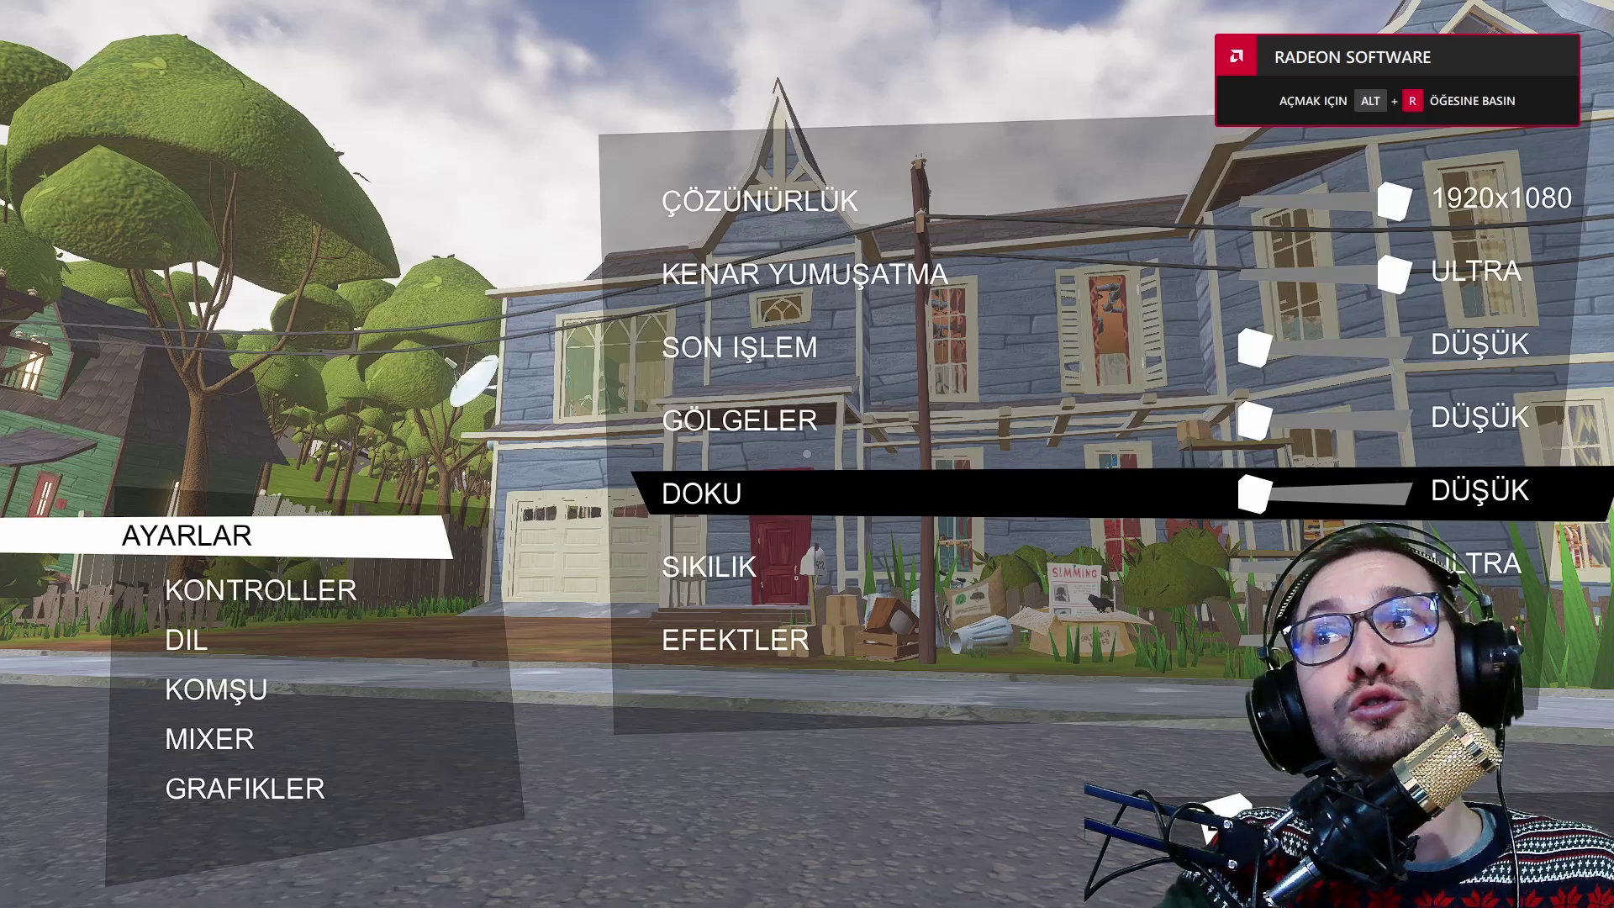
{"action": "key", "text": "Down"}
{"action": "key", "text": "Left"}
{"action": "key", "text": "Left"}
{"action": "key", "text": "Left"}
{"action": "key", "text": "Down"}
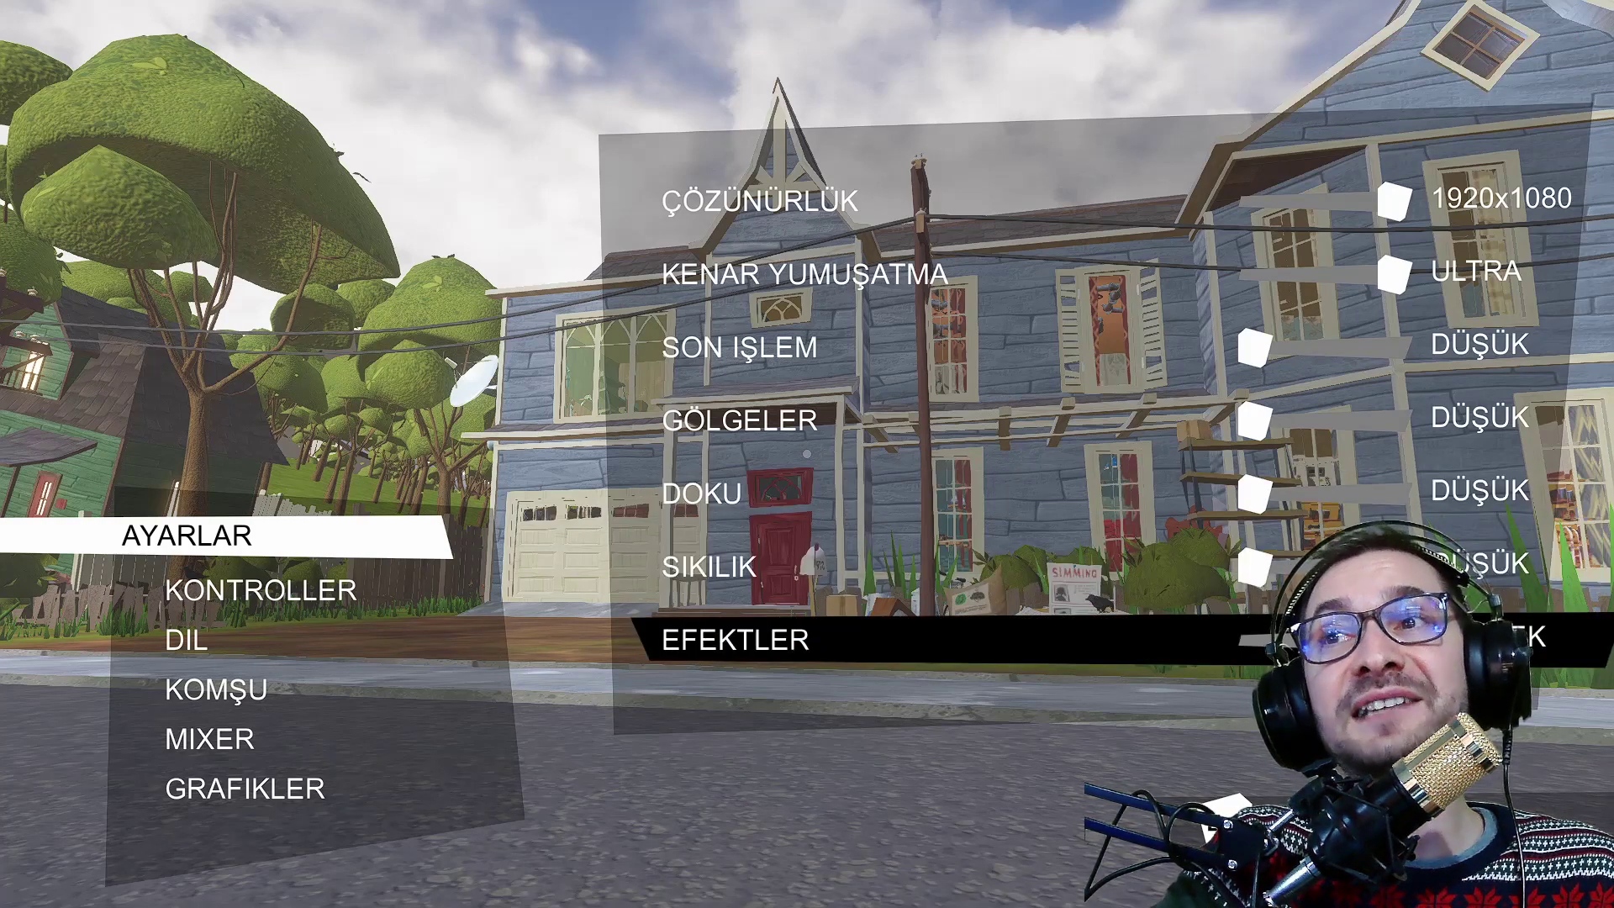
{"action": "key", "text": "Left"}
{"action": "key", "text": "Left"}
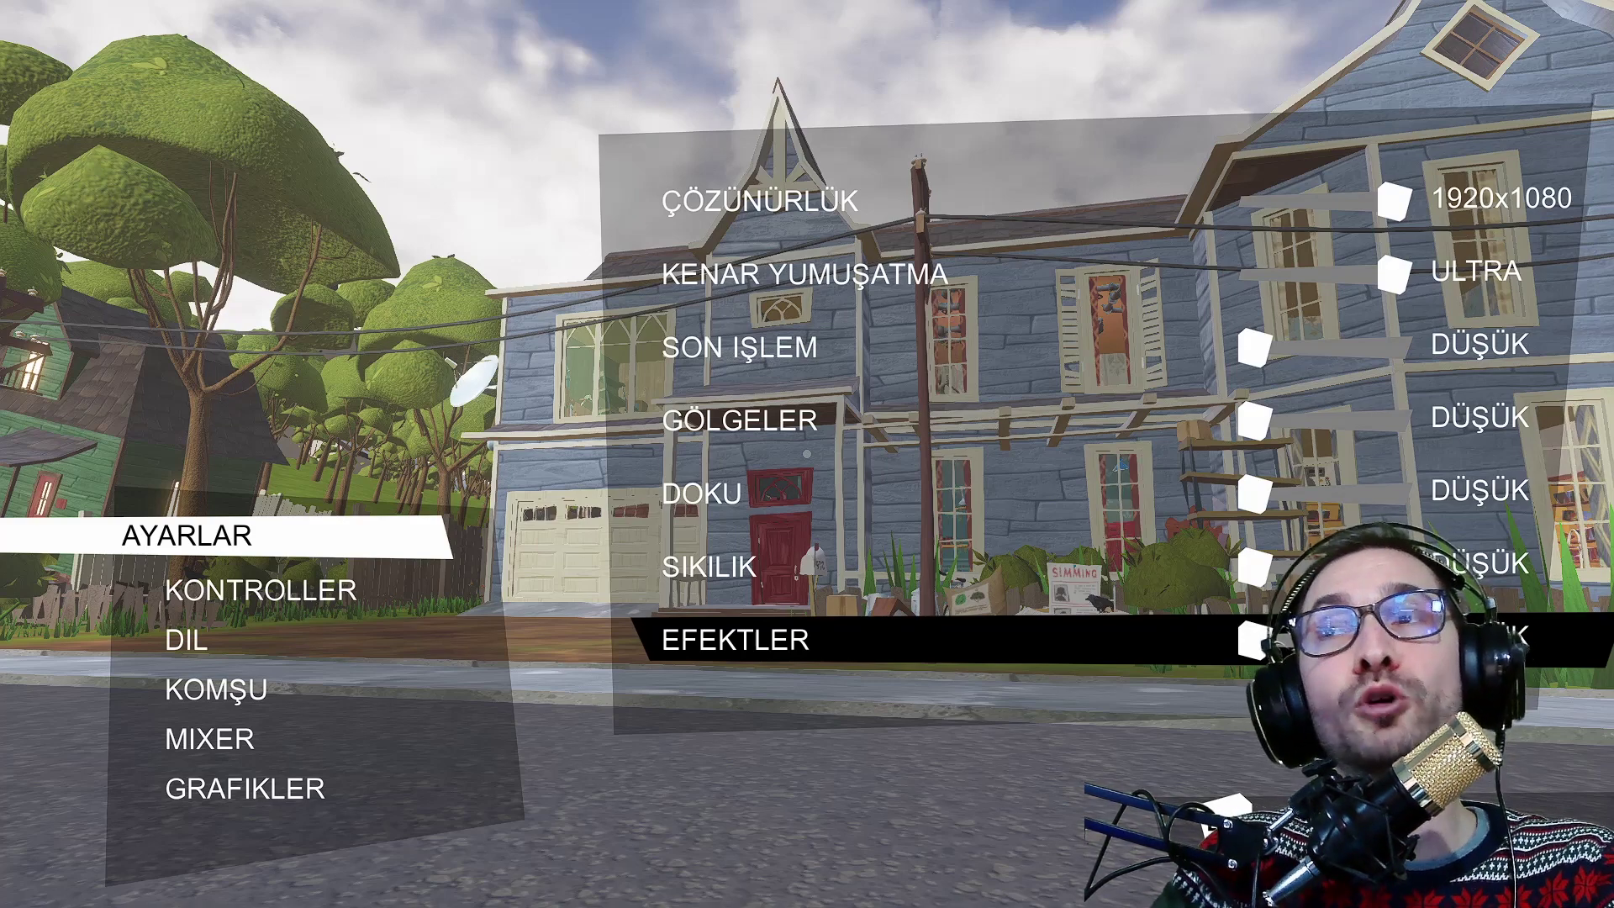
Step: Leave the graphics settings, resume the game and walk towards the neighbor's house to test the lowered quality
{"action": "key", "text": "Escape"}
{"action": "key", "text": "Escape"}
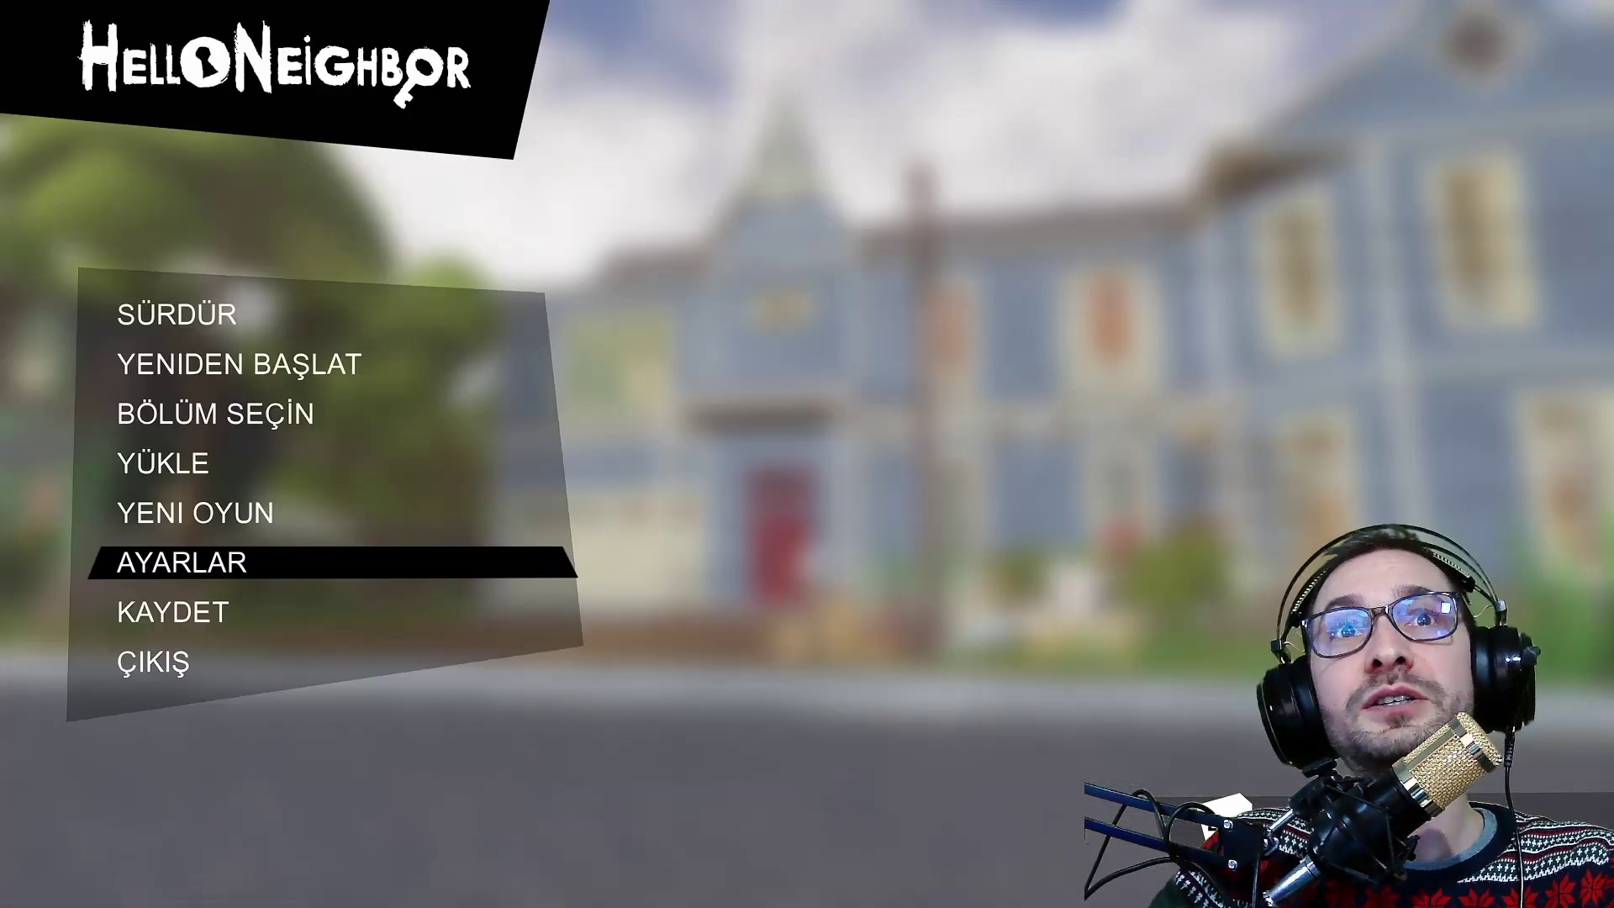
{"action": "key", "text": "Escape"}
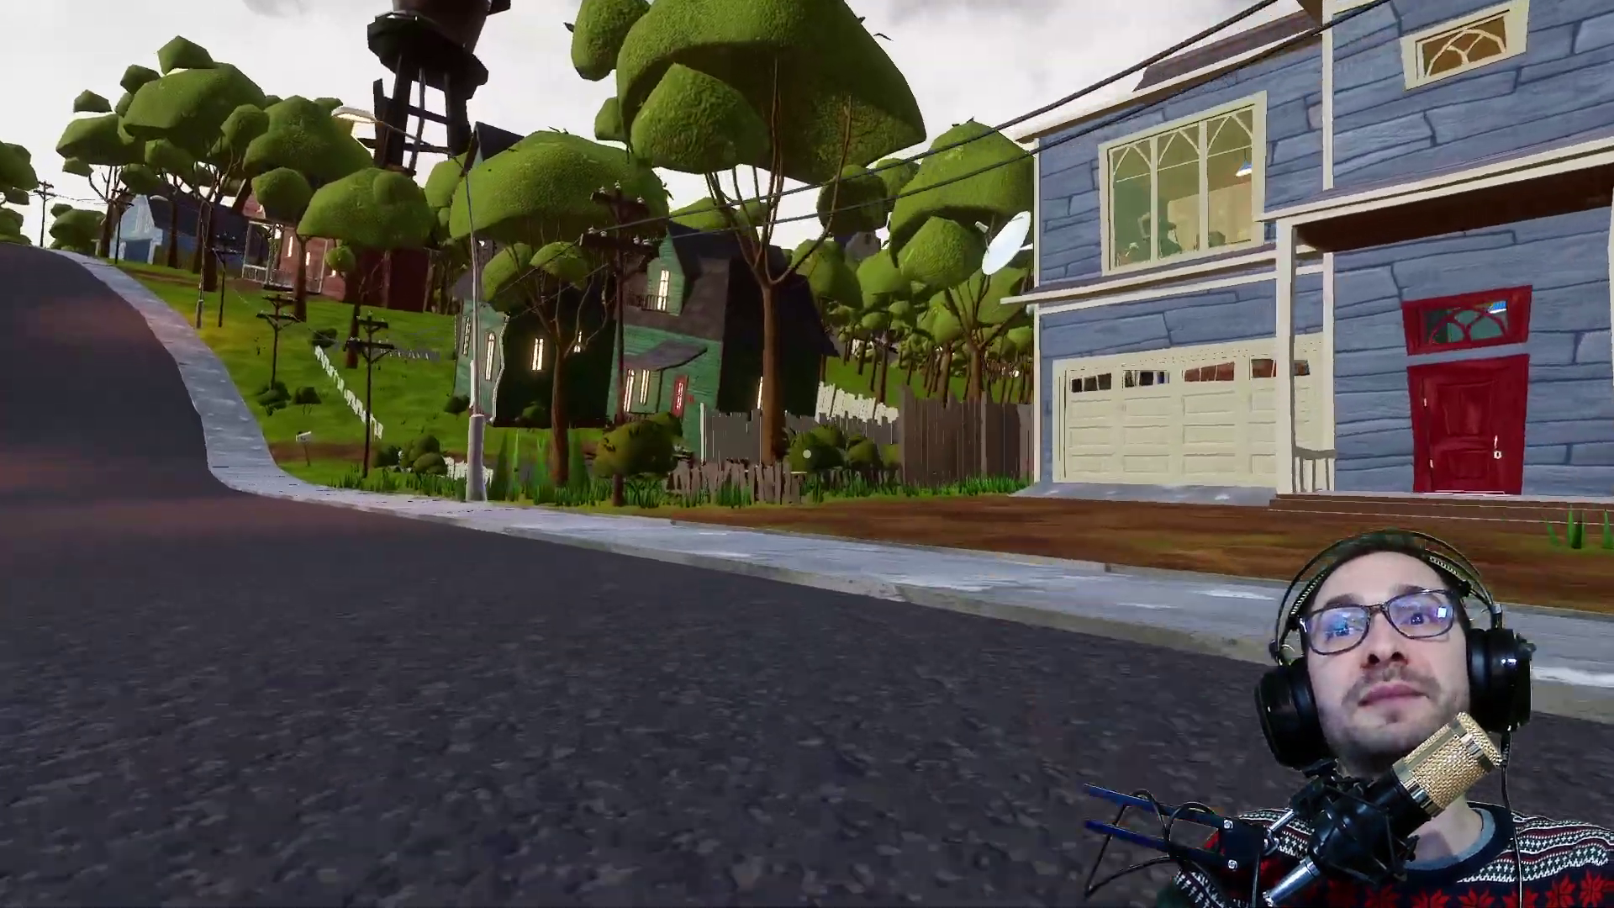
{"action": "key", "text": "w"}
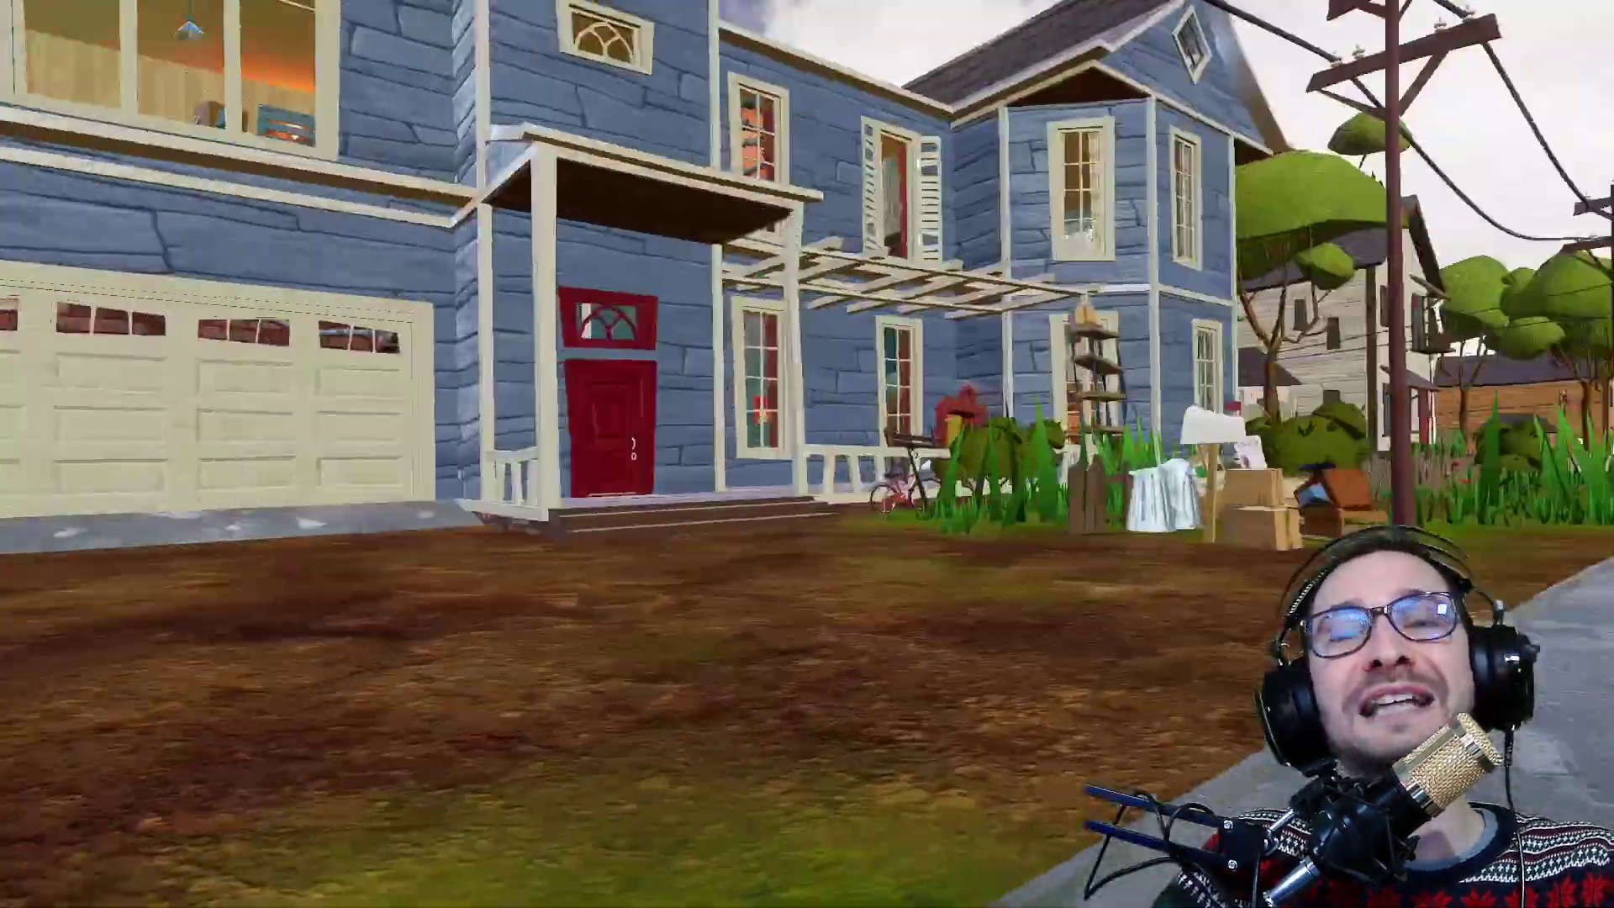
{"action": "key", "text": "w"}
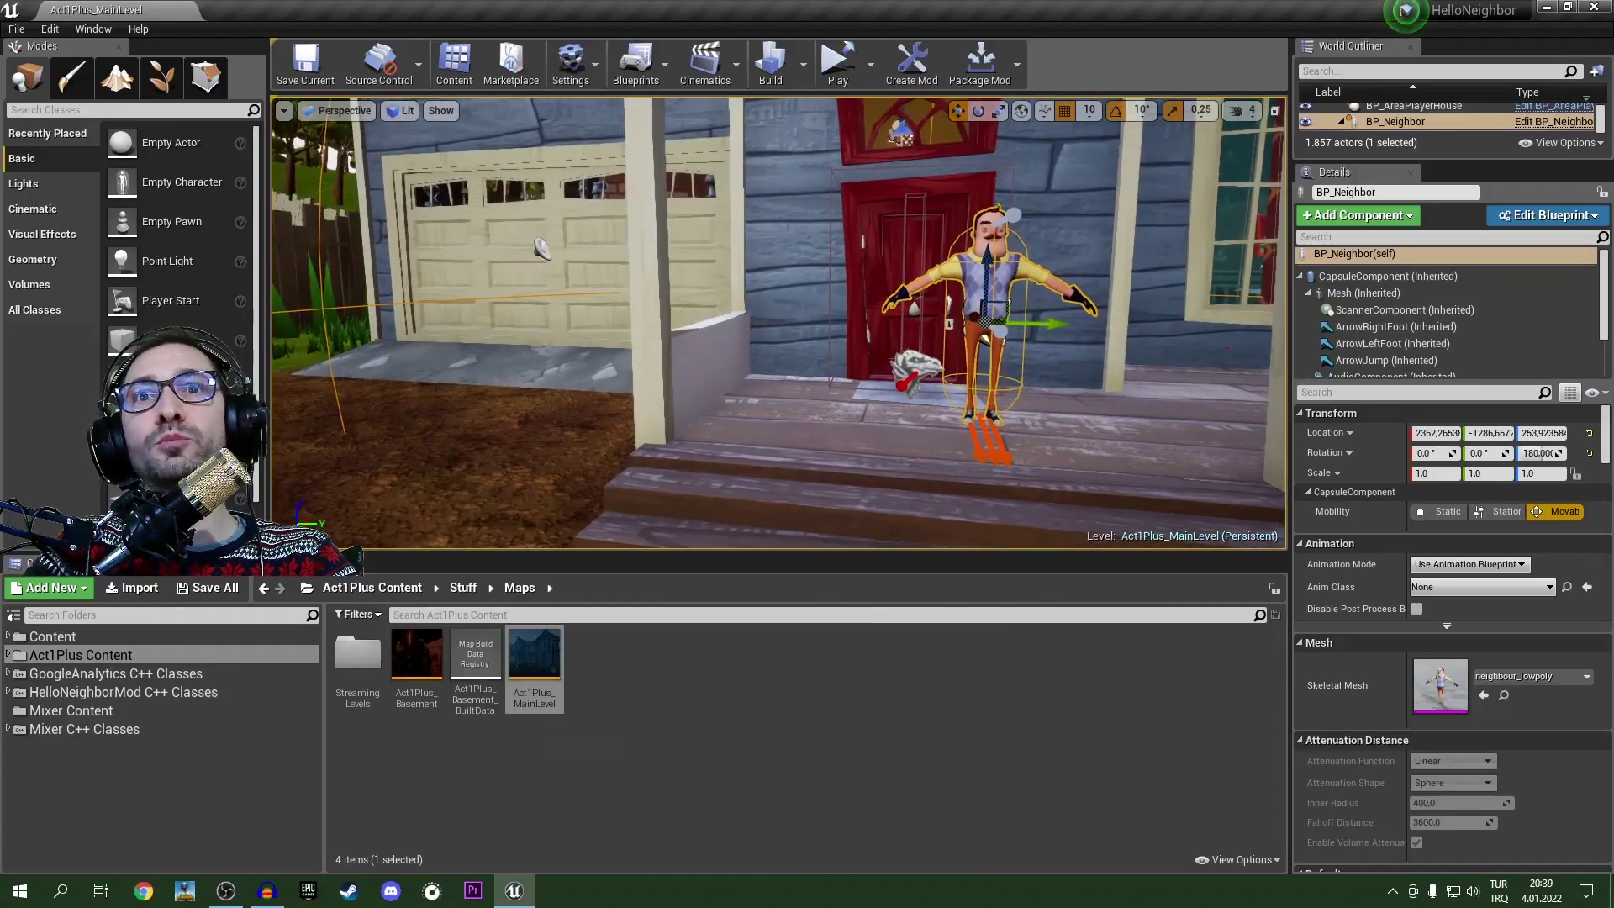
Step: Set the Element 0 material of the neighbor's house upper storey to wood_43_inst
{"action": "right_click_drag", "start_coordinate": [778, 323], "coordinate": [828, 390]}
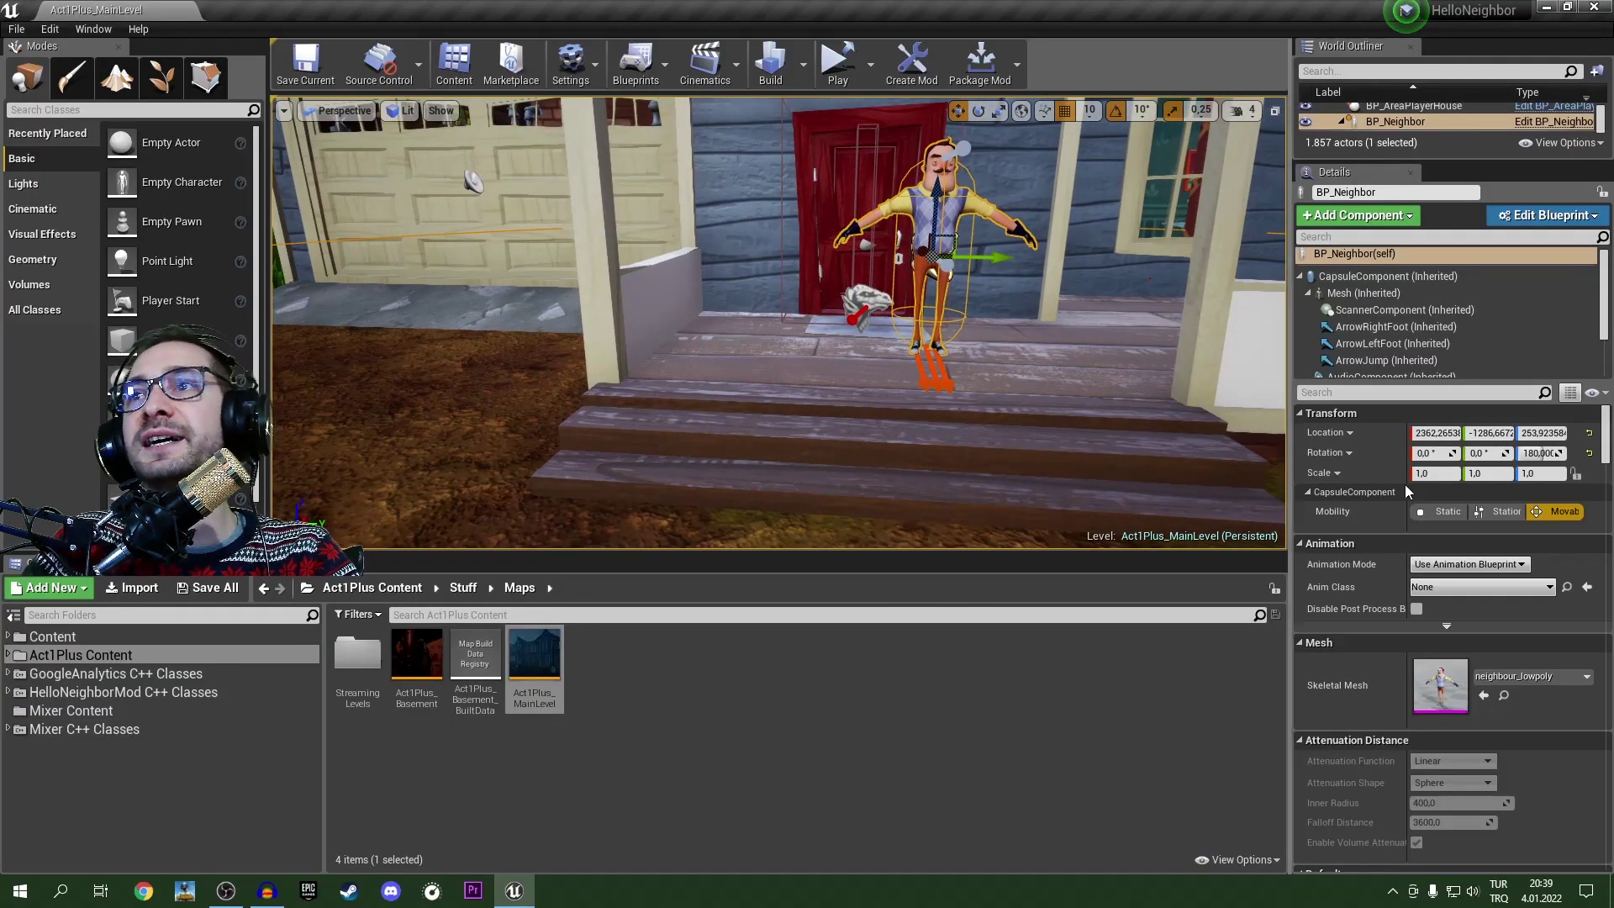
{"action": "right_click_drag", "start_coordinate": [1143, 306], "coordinate": [1241, 225]}
{"action": "right_click_drag", "start_coordinate": [933, 278], "coordinate": [374, 395]}
{"action": "right_click_drag", "start_coordinate": [798, 370], "coordinate": [883, 248]}
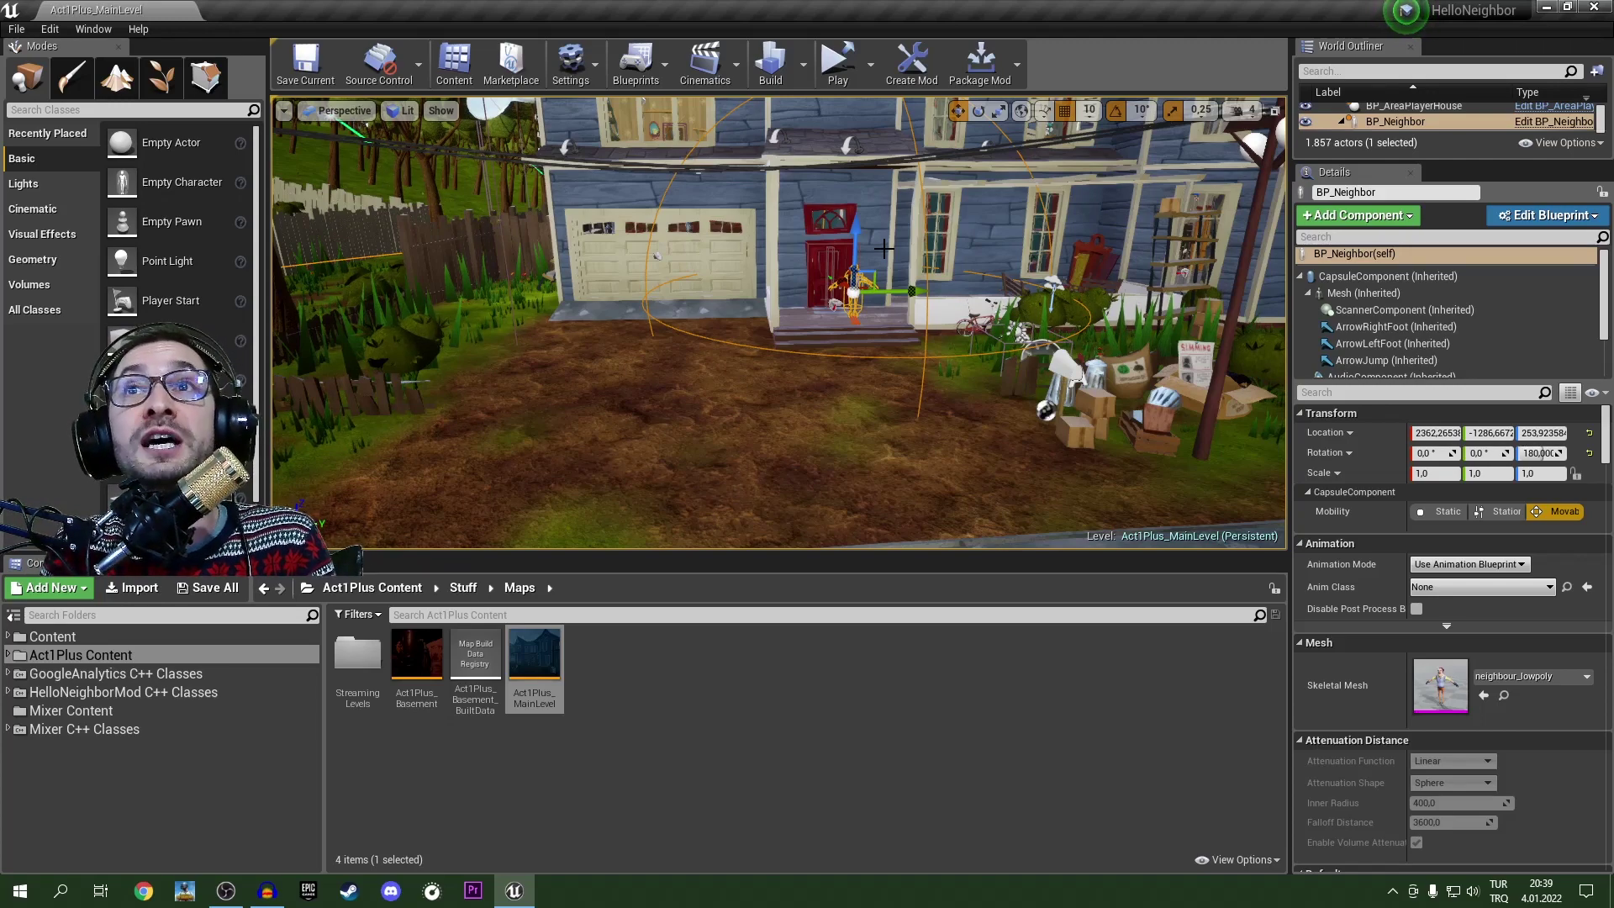
{"action": "mouse_move", "coordinate": [1065, 202]}
{"action": "right_mouse_down"}
{"action": "mouse_move", "coordinate": [1151, 294]}
{"action": "mouse_move", "coordinate": [1051, 181]}
{"action": "mouse_move", "coordinate": [1118, 277]}
{"action": "mouse_move", "coordinate": [1177, 211]}
{"action": "mouse_move", "coordinate": [1076, 151]}
{"action": "mouse_move", "coordinate": [1068, 181]}
{"action": "right_mouse_up"}
{"action": "mouse_move", "coordinate": [968, 315]}
{"action": "right_mouse_down"}
{"action": "mouse_move", "coordinate": [1042, 387]}
{"action": "mouse_move", "coordinate": [968, 315]}
{"action": "right_mouse_up"}
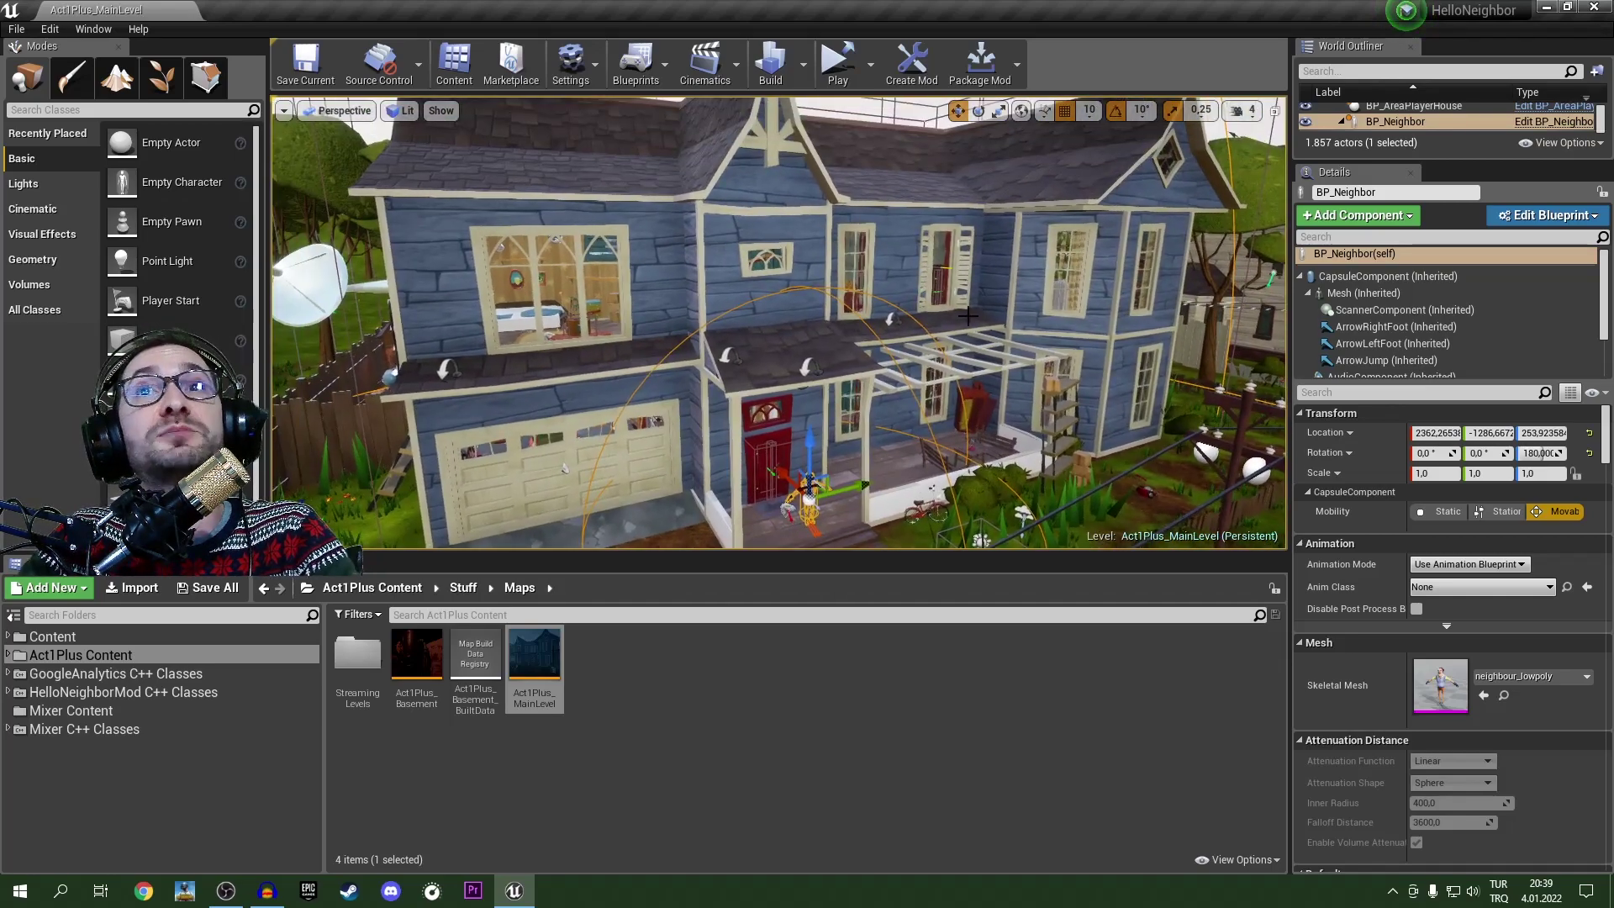
{"action": "left_click", "coordinate": [724, 239]}
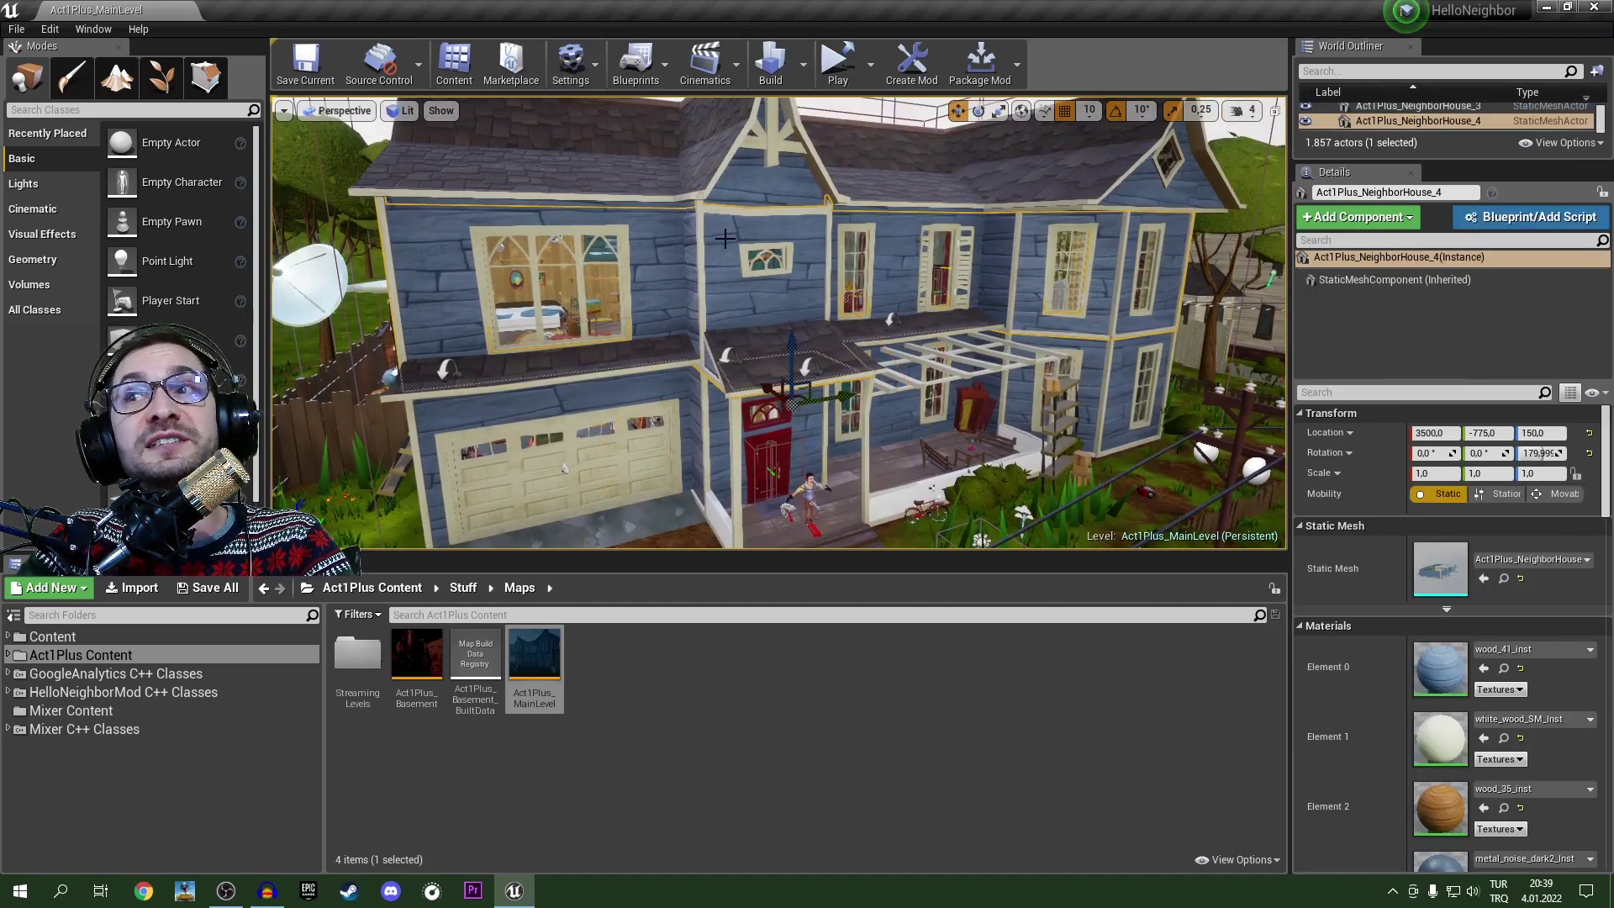
{"action": "scroll", "coordinate": [1532, 679], "scroll_direction": "down", "scroll_amount": 4}
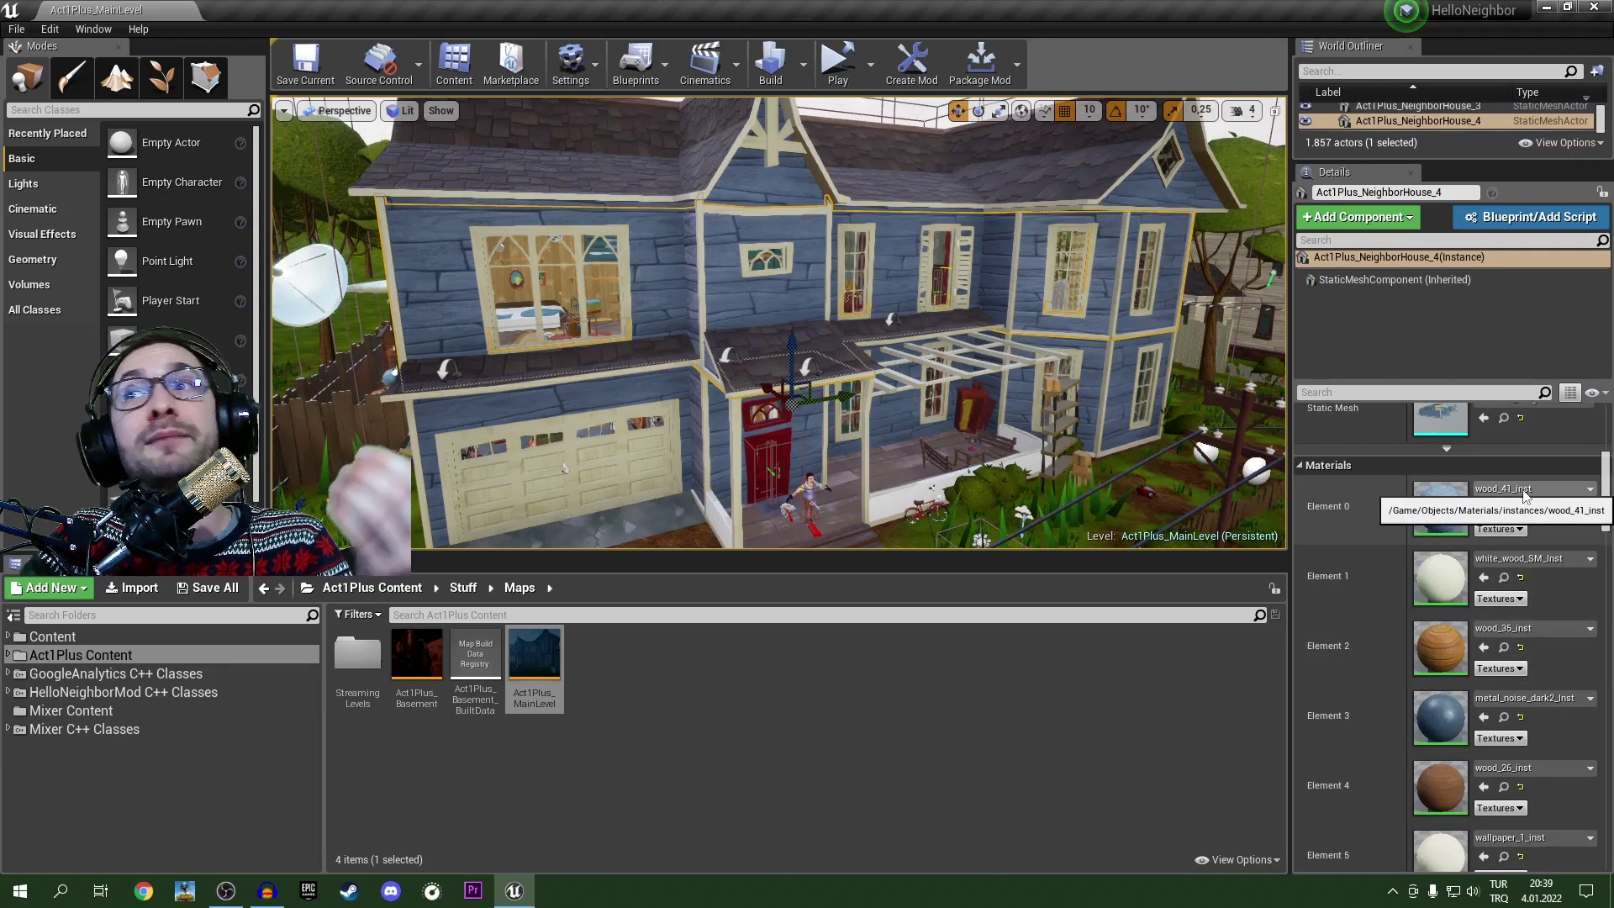
{"action": "scroll", "coordinate": [1421, 560], "scroll_direction": "up", "scroll_amount": 1}
{"action": "scroll", "coordinate": [1429, 564], "scroll_direction": "up", "scroll_amount": 1}
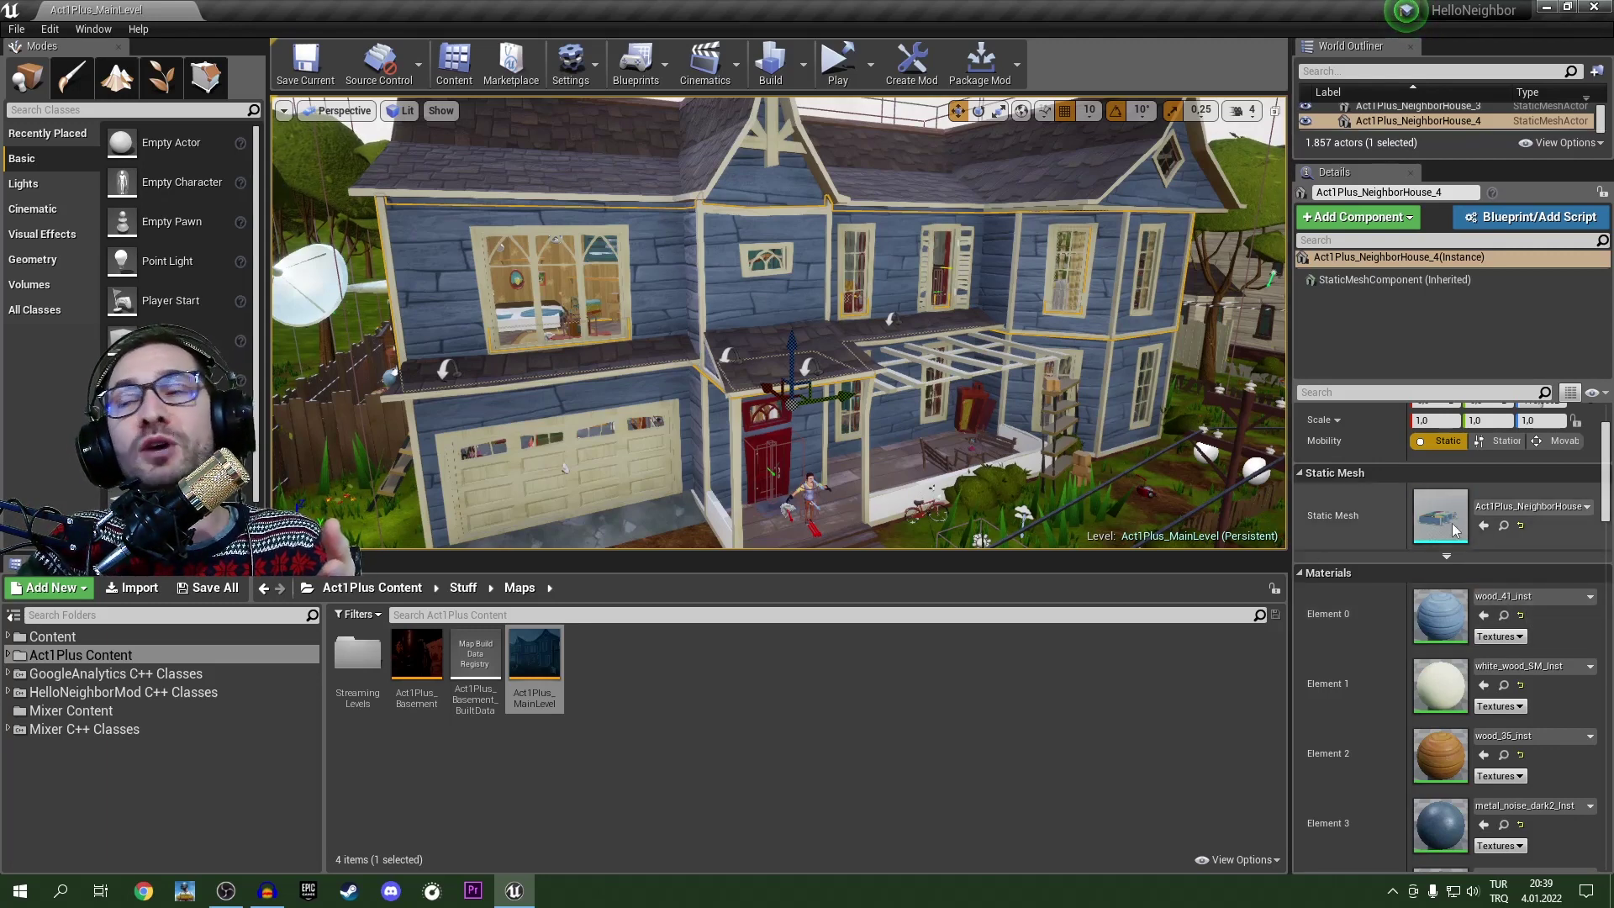
{"action": "left_click", "coordinate": [1520, 597]}
{"action": "left_click", "coordinate": [1401, 525]}
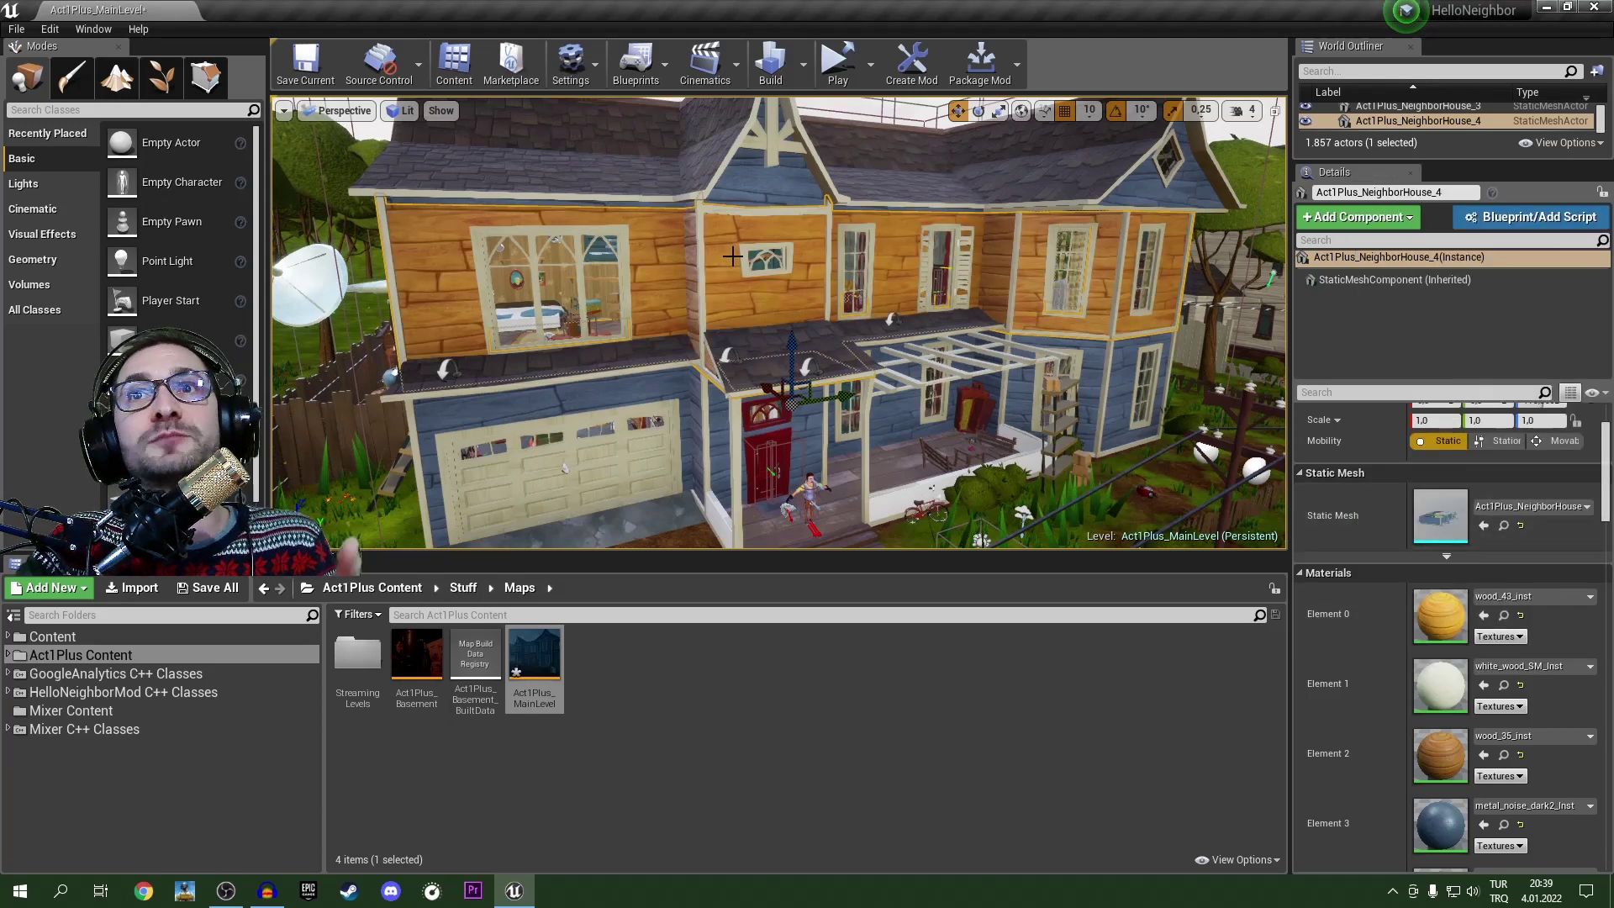
Step: Set the Element 1 material of the neighbor's house lower storey to wood_38_inst
{"action": "left_click", "coordinate": [704, 454]}
{"action": "left_click", "coordinate": [1513, 597]}
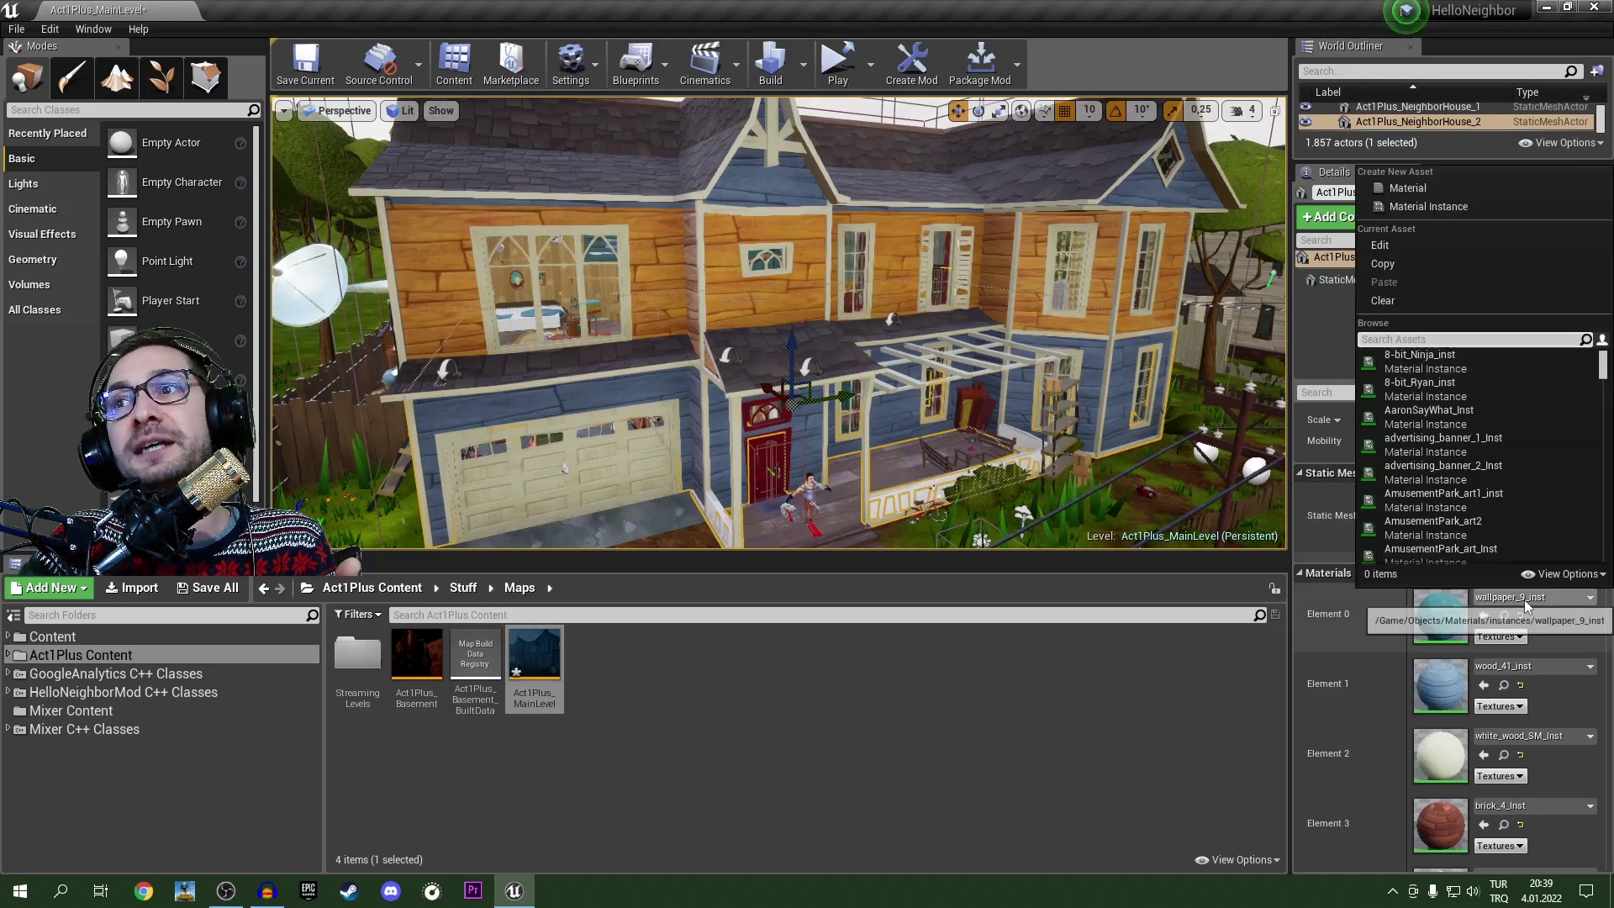
{"action": "left_click", "coordinate": [716, 430]}
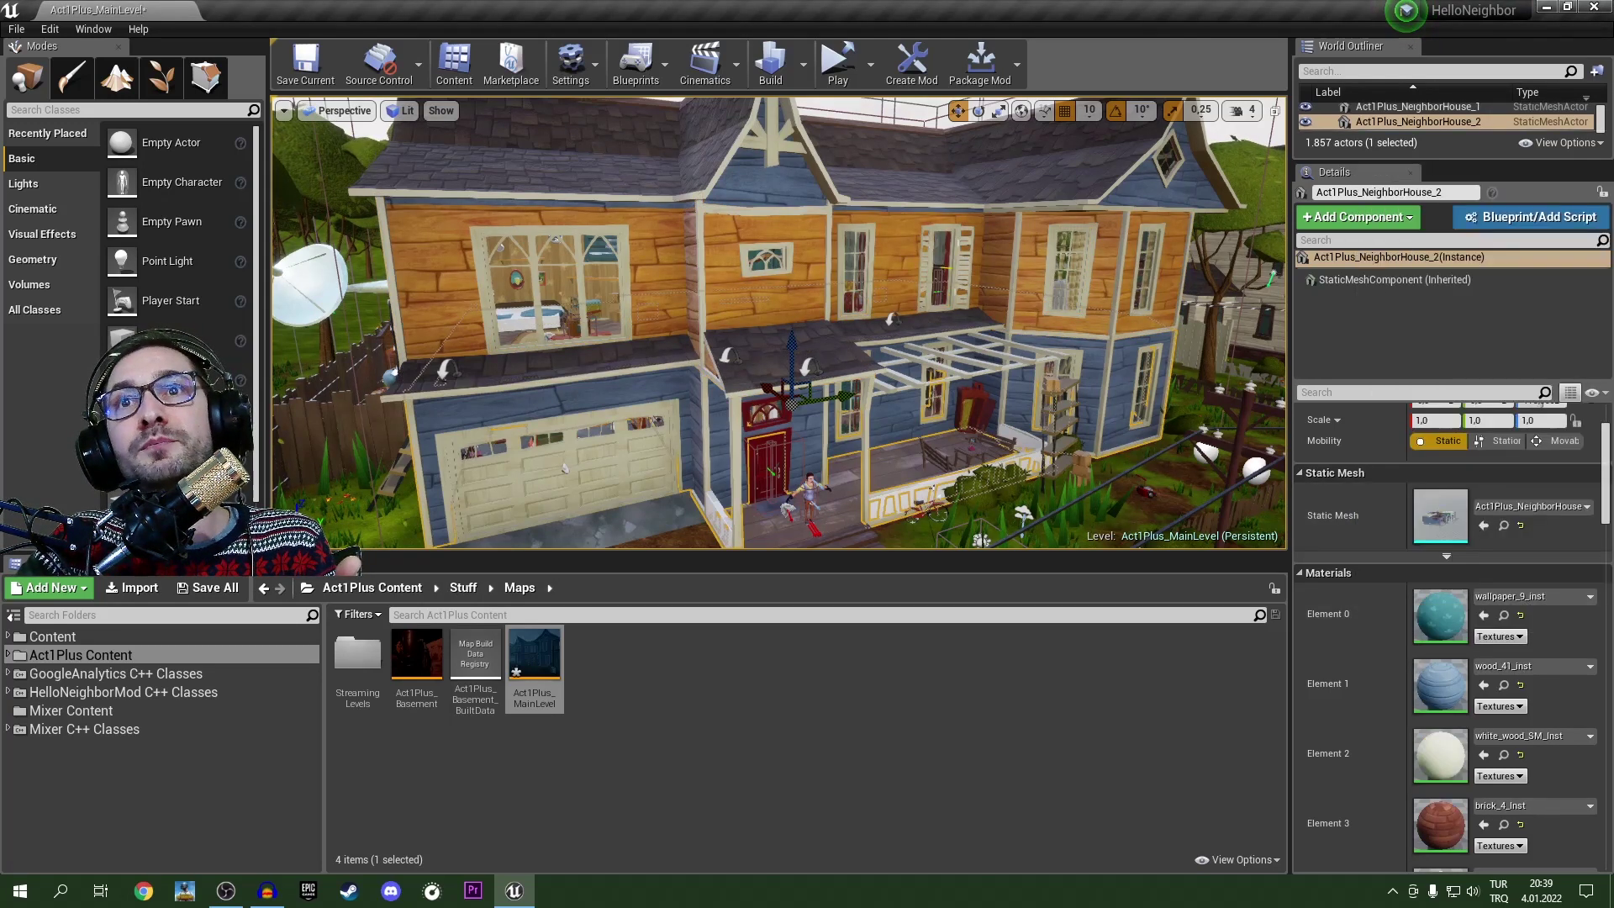
{"action": "left_click", "coordinate": [1535, 597]}
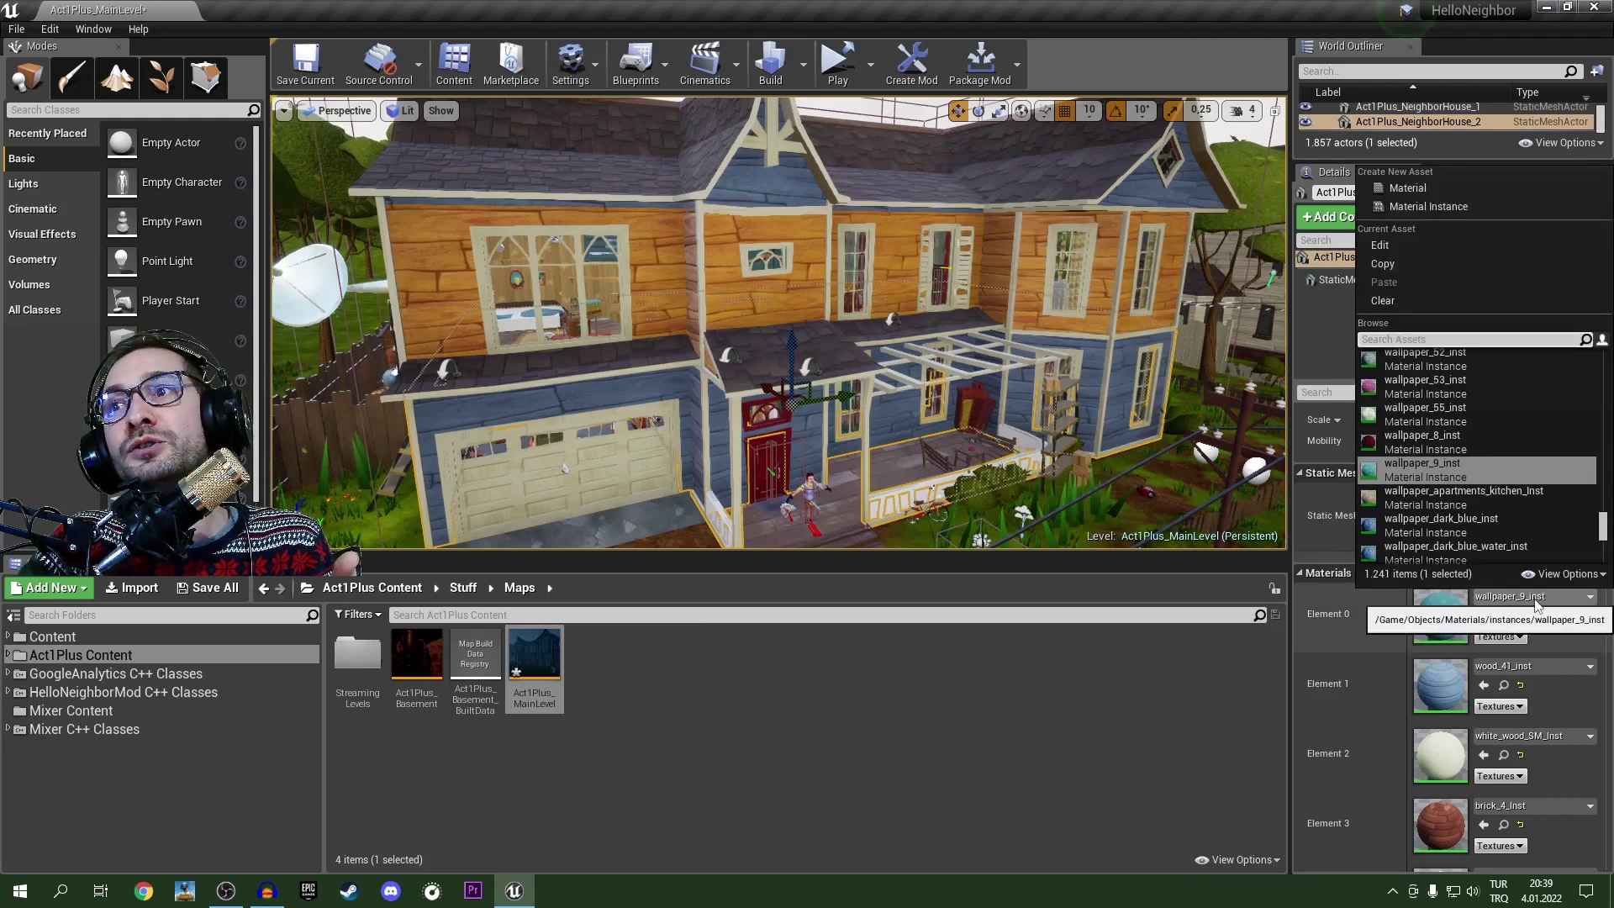
{"action": "left_click", "coordinate": [1542, 664]}
{"action": "left_click", "coordinate": [1413, 433]}
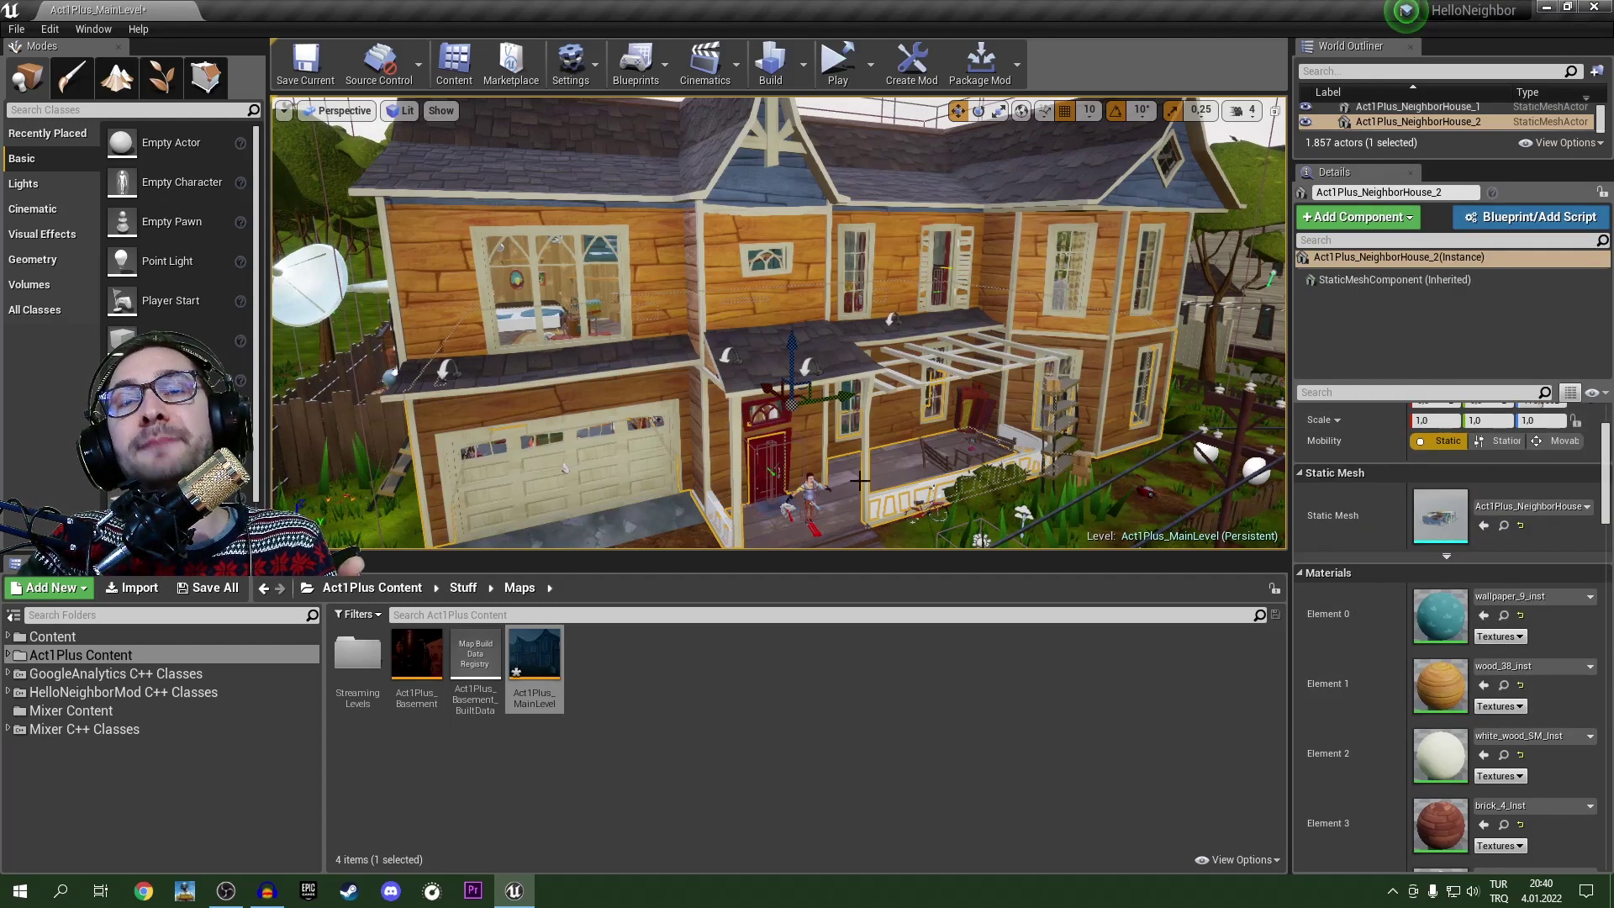
Step: Select the green hn2_childhoodhome_final house with the tower near the swing set
{"action": "right_click_drag", "start_coordinate": [814, 455], "coordinate": [925, 425]}
{"action": "right_click_drag", "start_coordinate": [588, 415], "coordinate": [895, 416]}
{"action": "key", "text": "w"}
{"action": "left_click", "coordinate": [894, 414]}
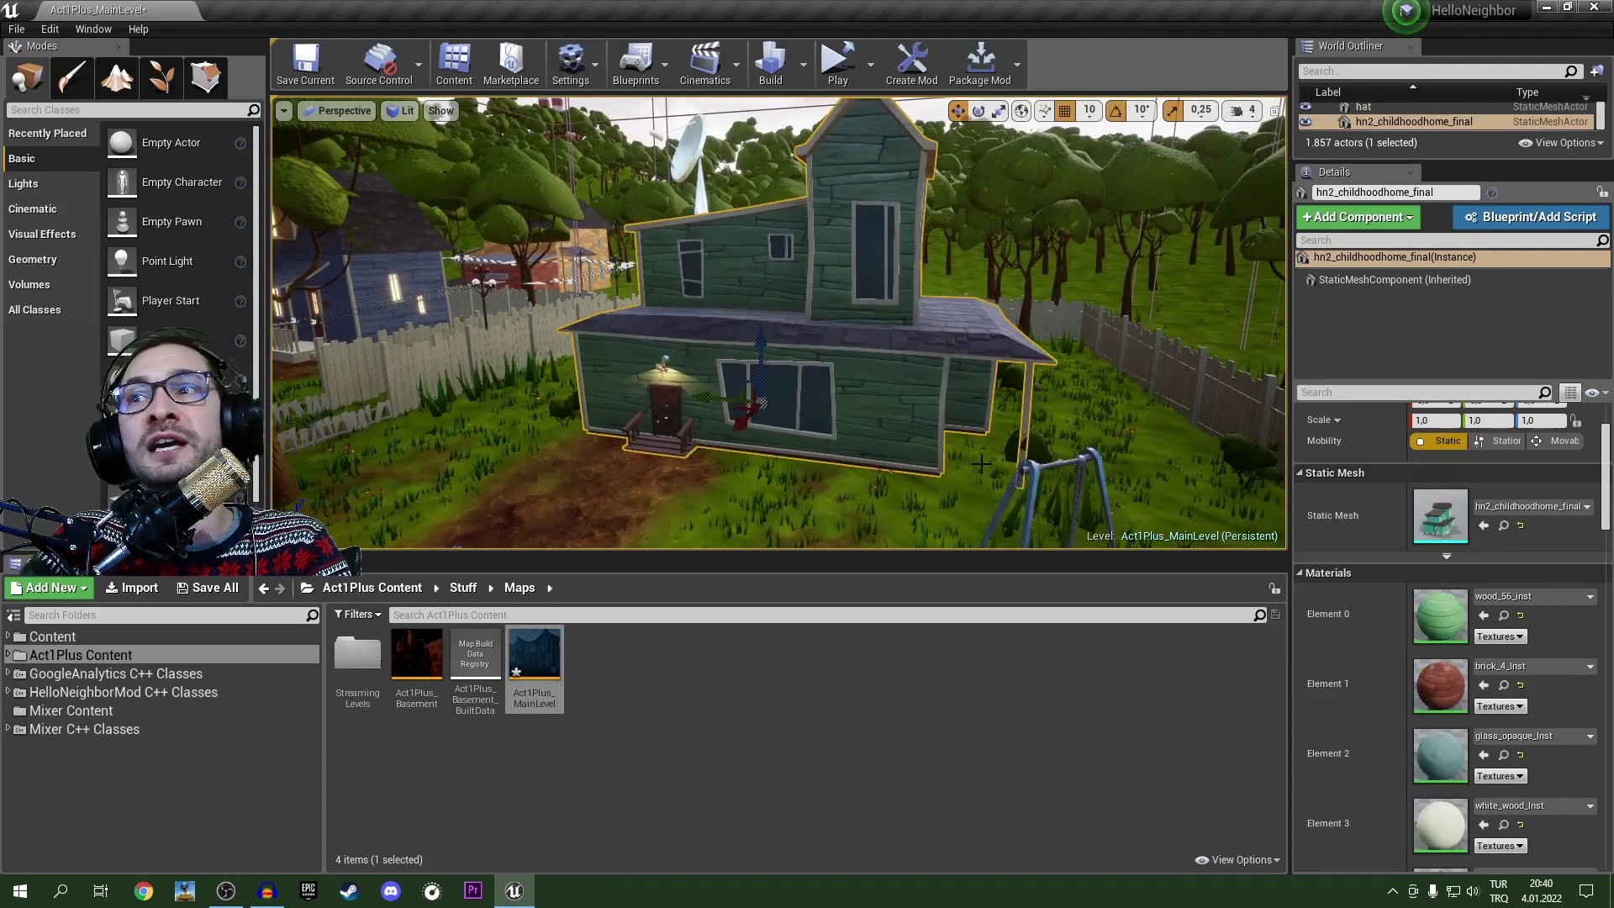
Step: Try wood_beige_inst as the Element 0 material of the childhood home, and restore wood_56_inst
{"action": "left_click", "coordinate": [1537, 597]}
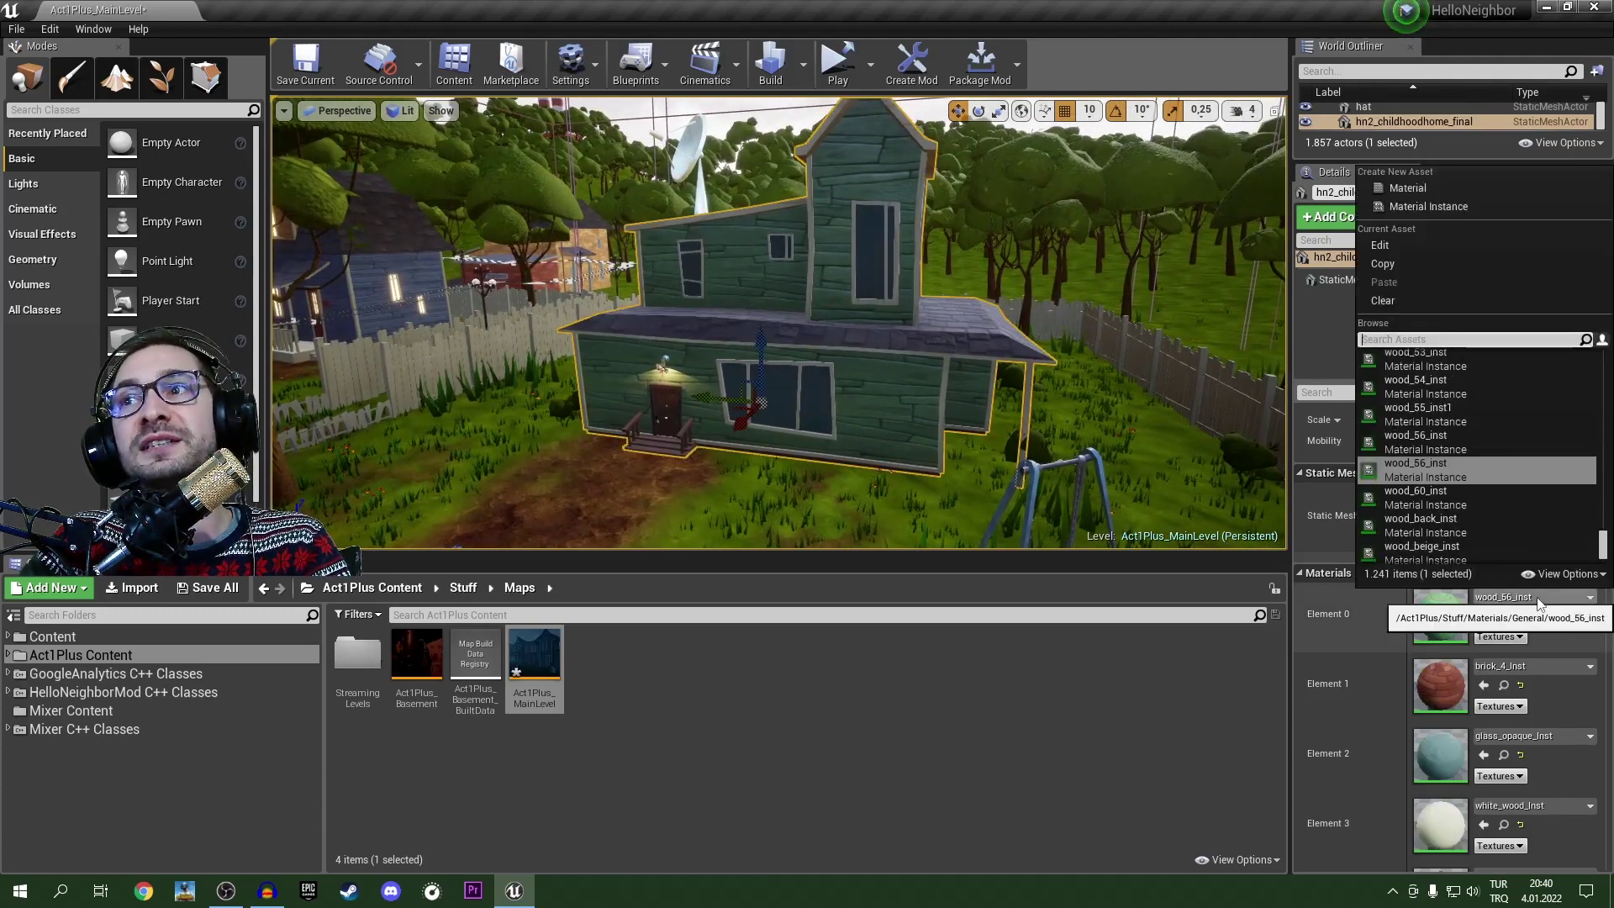
{"action": "left_click", "coordinate": [1426, 551]}
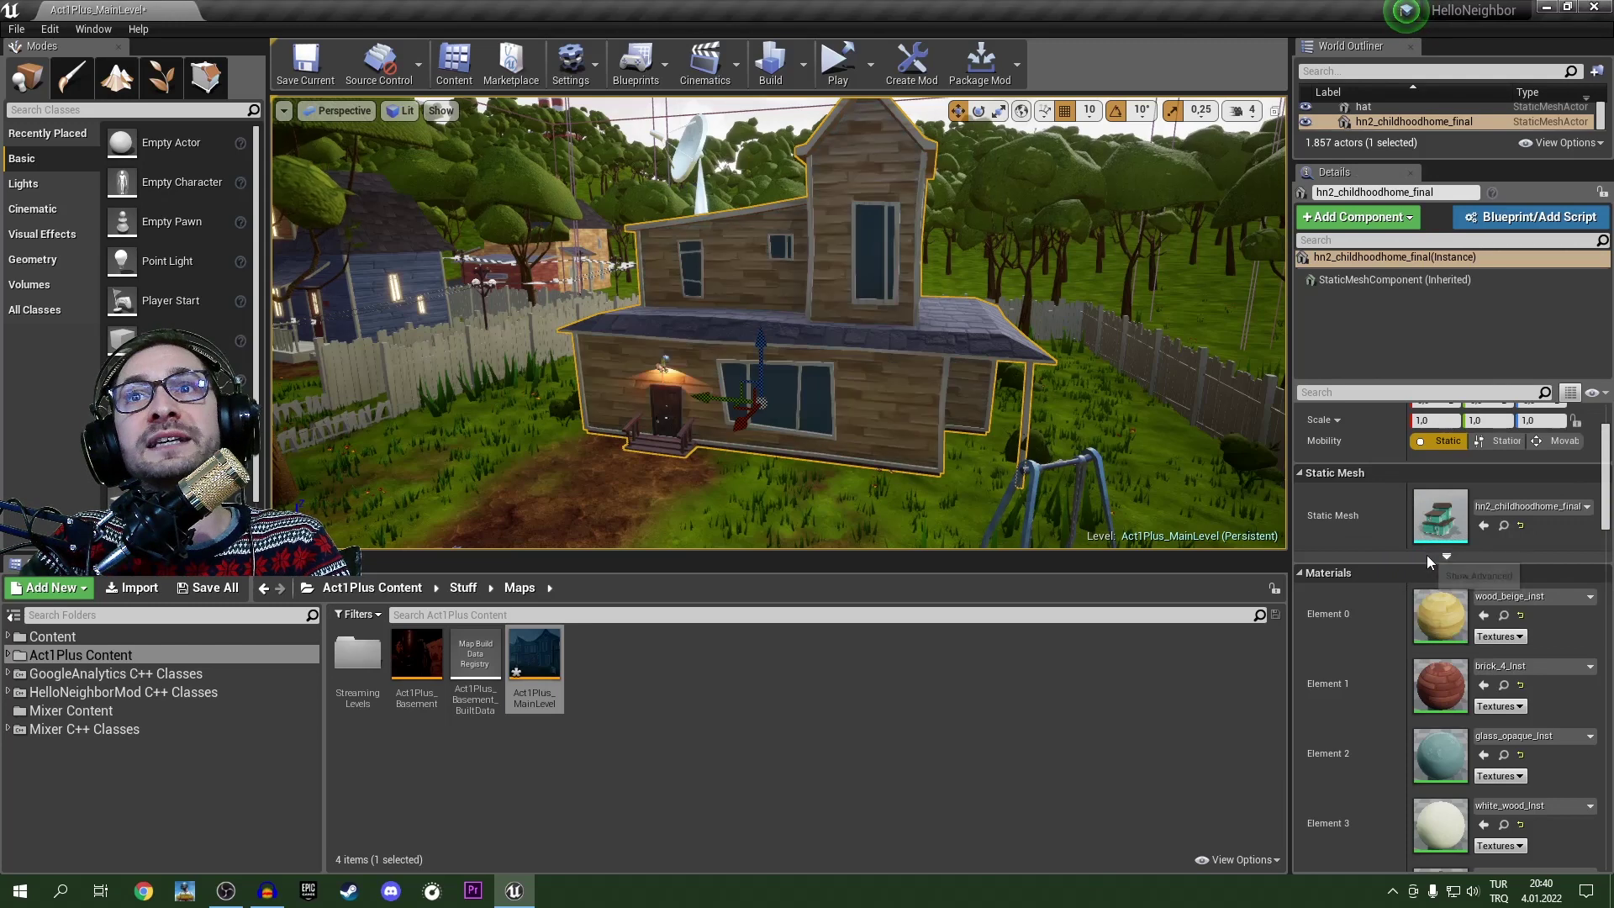
{"action": "left_click", "coordinate": [1532, 667]}
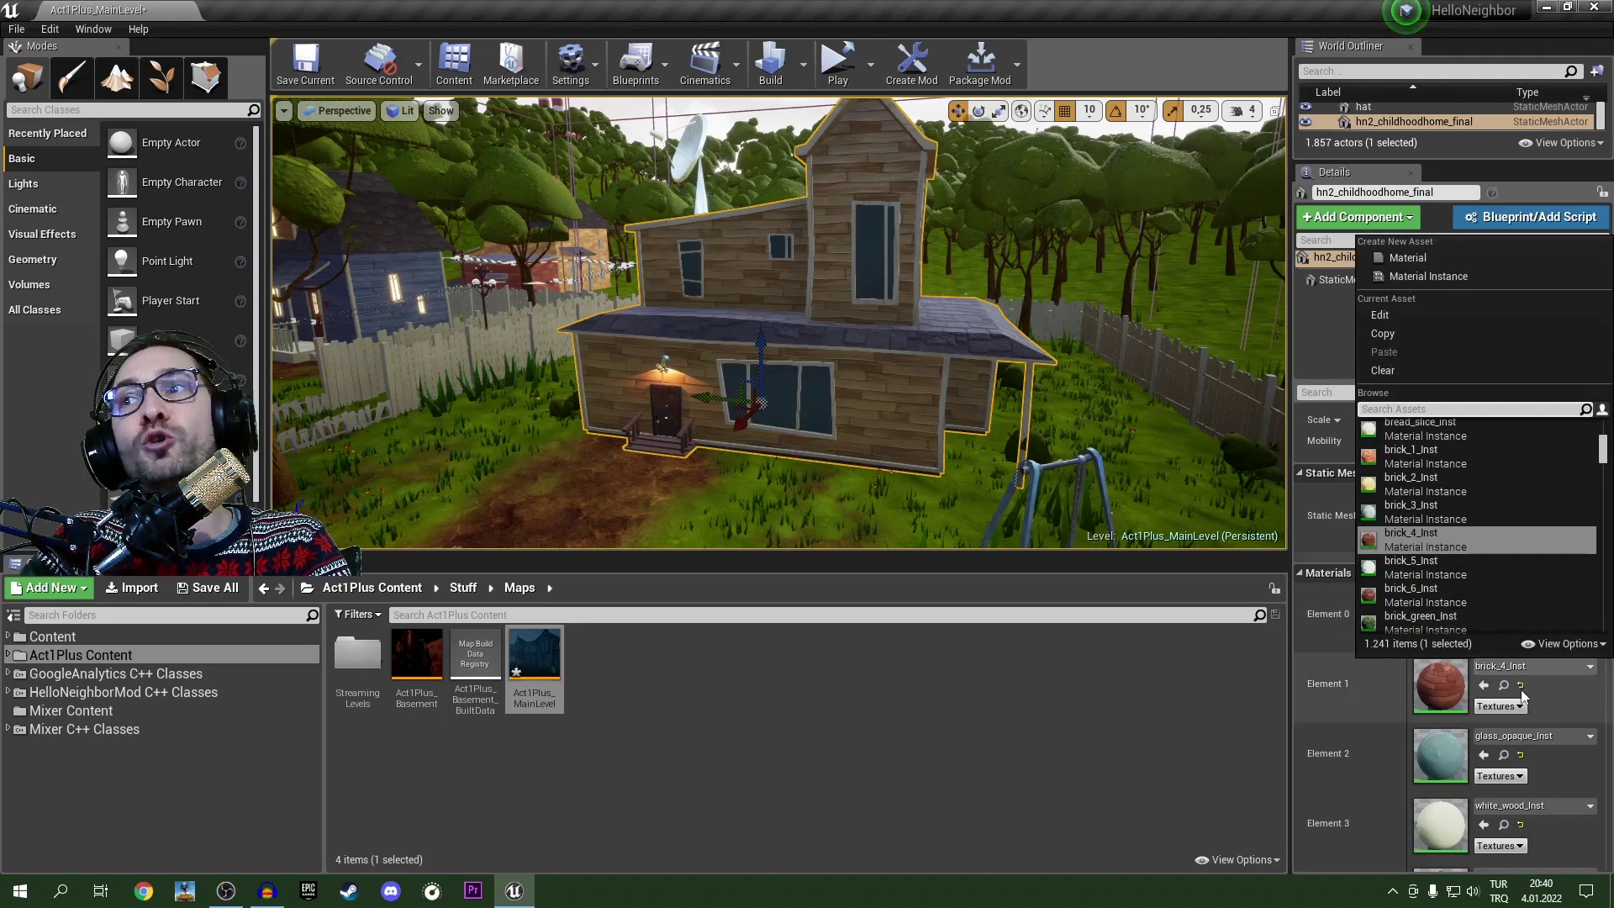
{"action": "left_click", "coordinate": [1385, 689]}
{"action": "left_click", "coordinate": [1521, 596]}
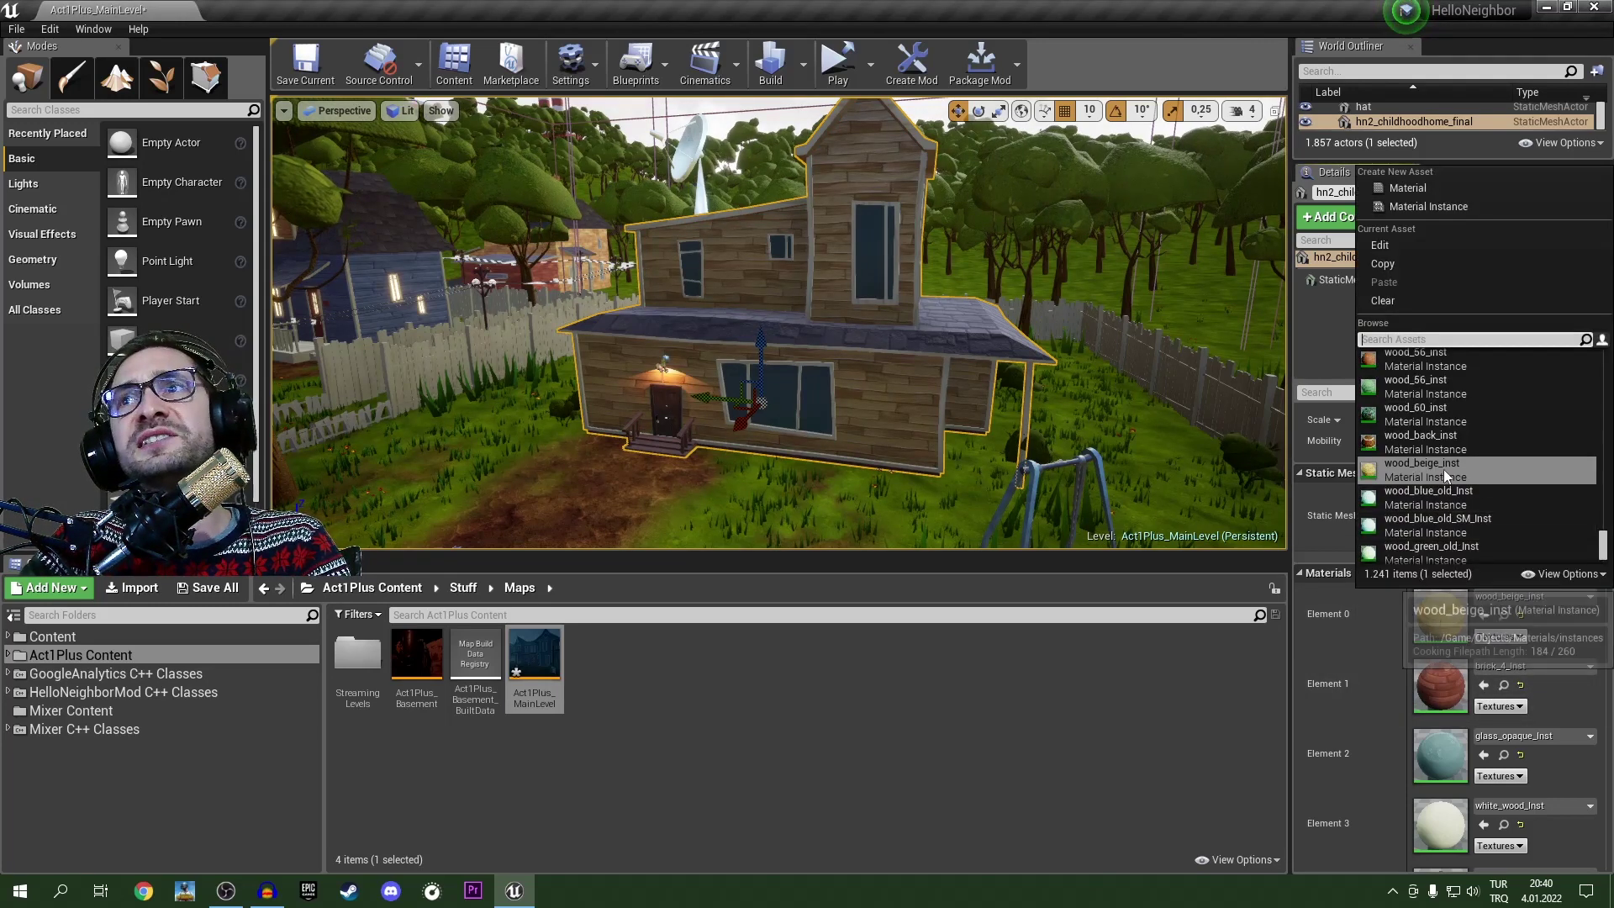
{"action": "left_click", "coordinate": [1414, 384]}
Step: Set the Element 0 material of the childhood home to wood_inst and view the recoloured neighborhood from the street
{"action": "left_click", "coordinate": [1531, 596]}
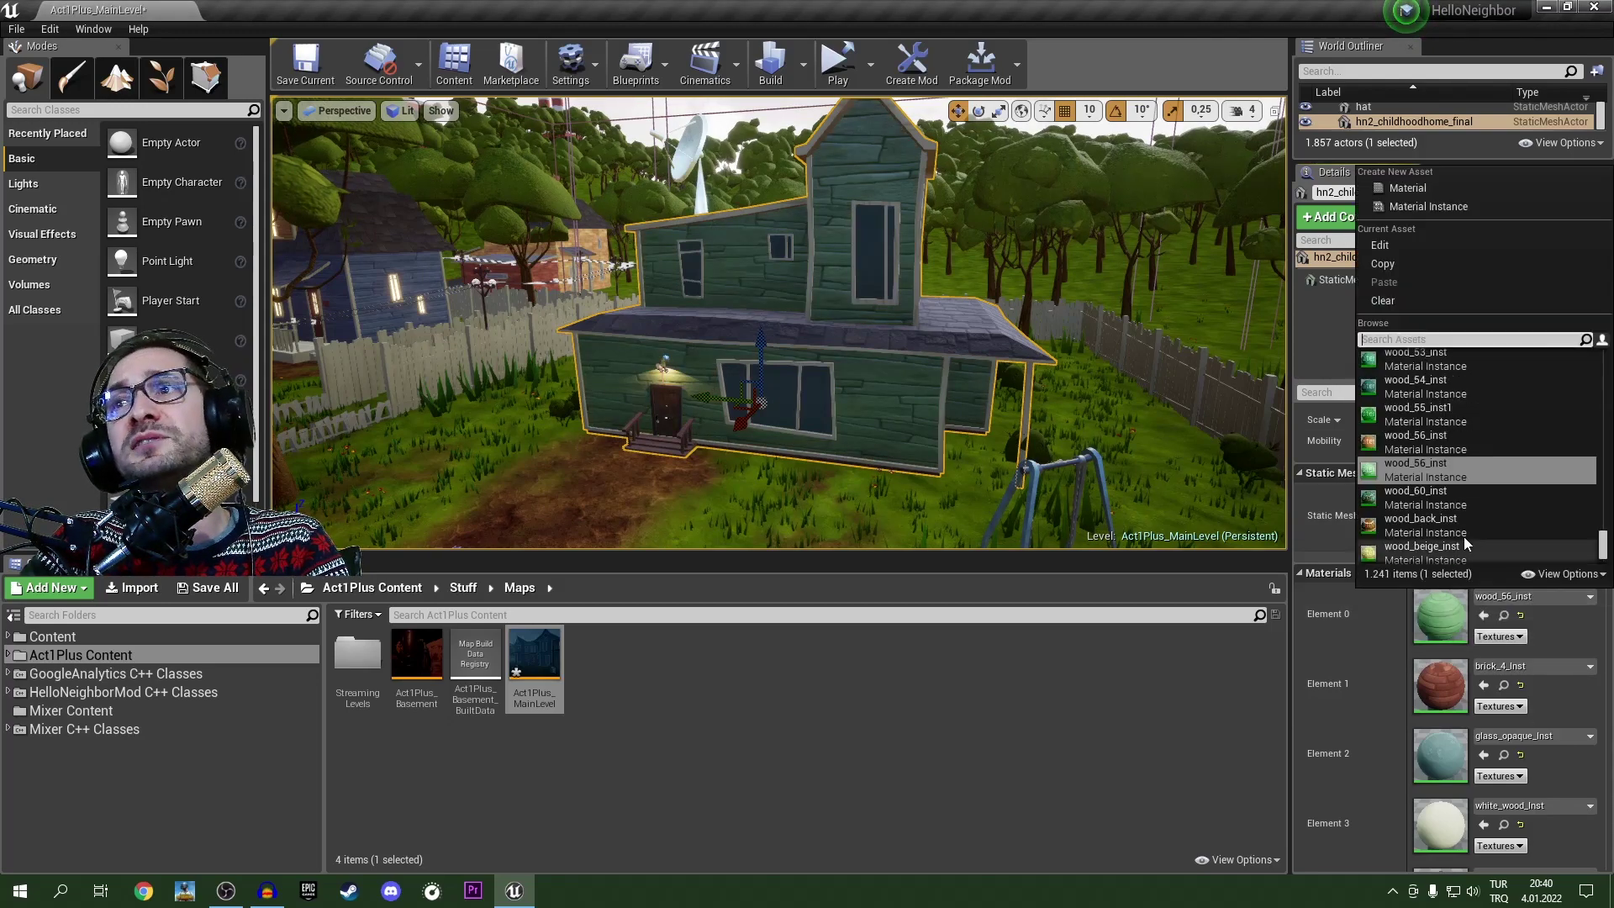
{"action": "left_click", "coordinate": [1411, 394]}
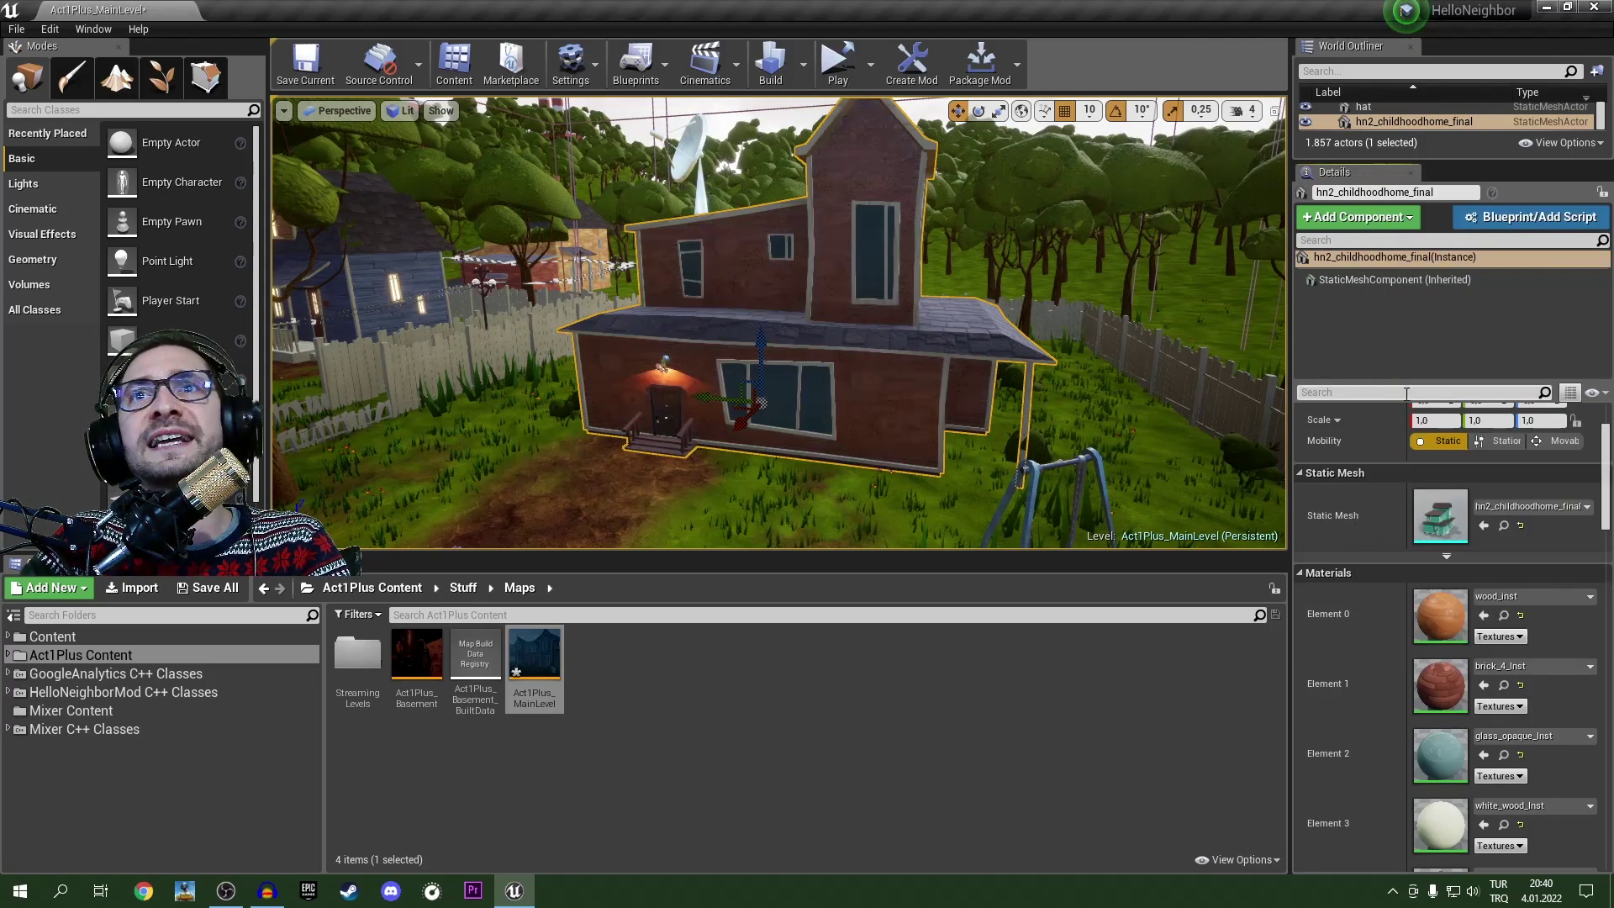
{"action": "right_click_drag", "start_coordinate": [916, 454], "coordinate": [538, 403]}
{"action": "right_click_drag", "start_coordinate": [925, 337], "coordinate": [924, 337]}
{"action": "right_click_drag", "start_coordinate": [958, 446], "coordinate": [959, 446]}
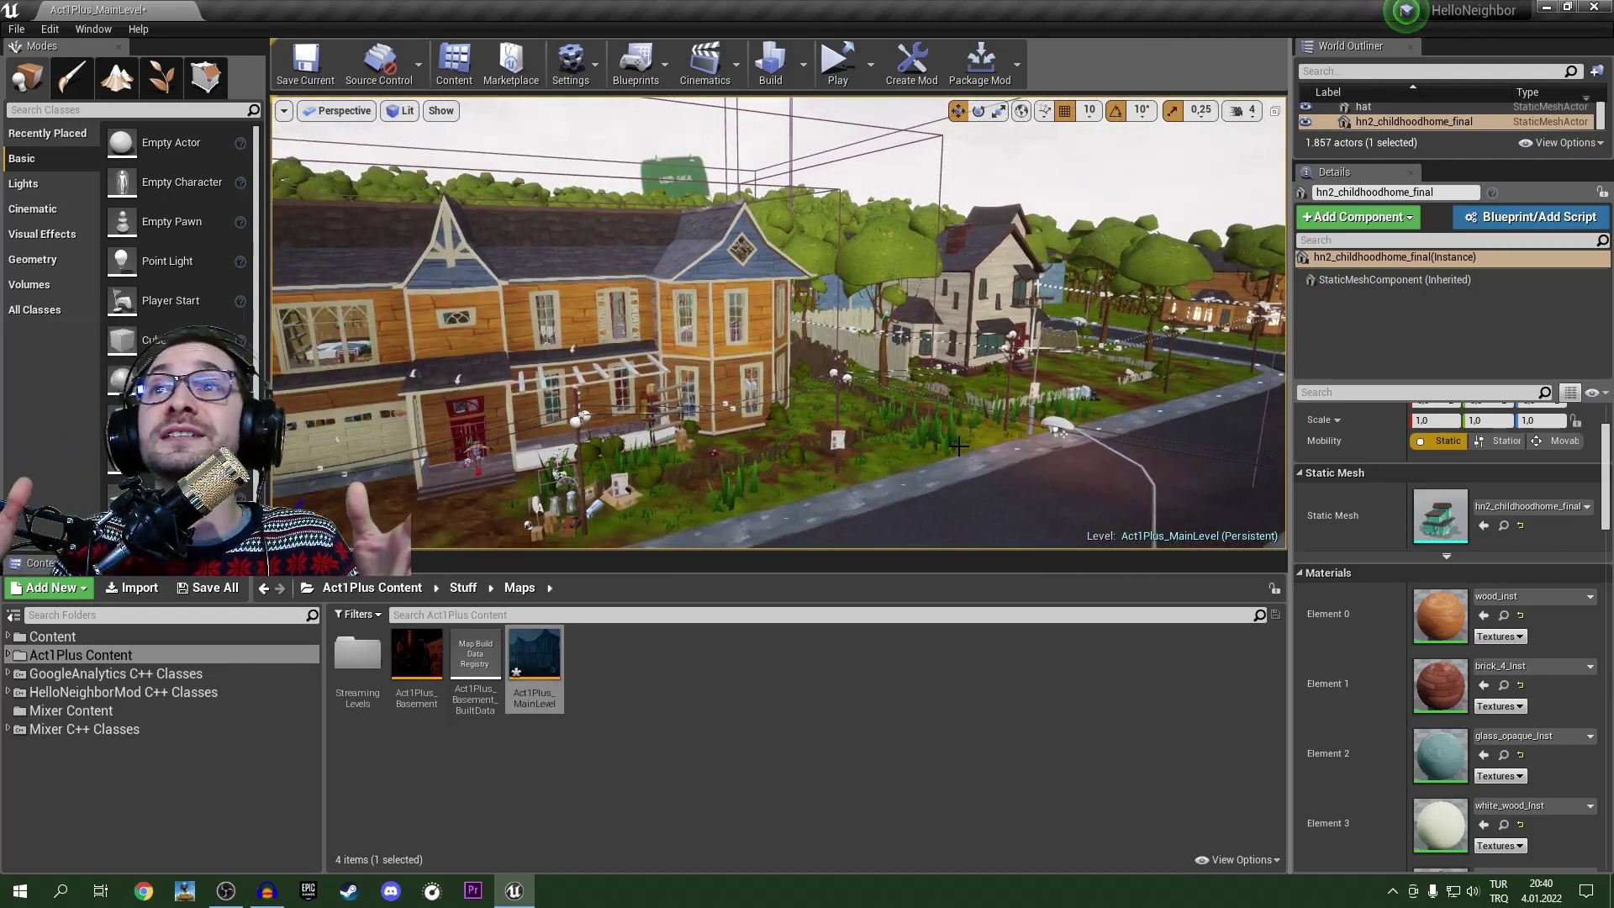